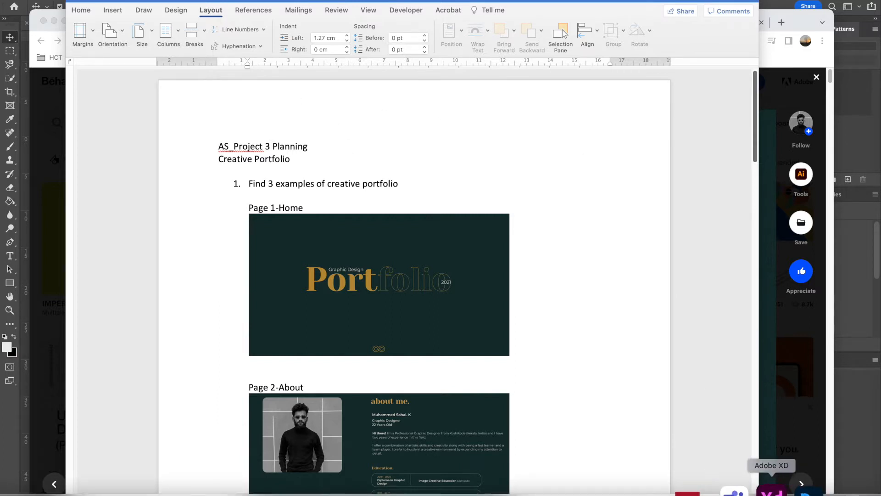
Review the Word planning document, examining the portfolio examples for the Home, About, Portfolio and Contact pages and the Adobe color wheel selection
click(762, 485)
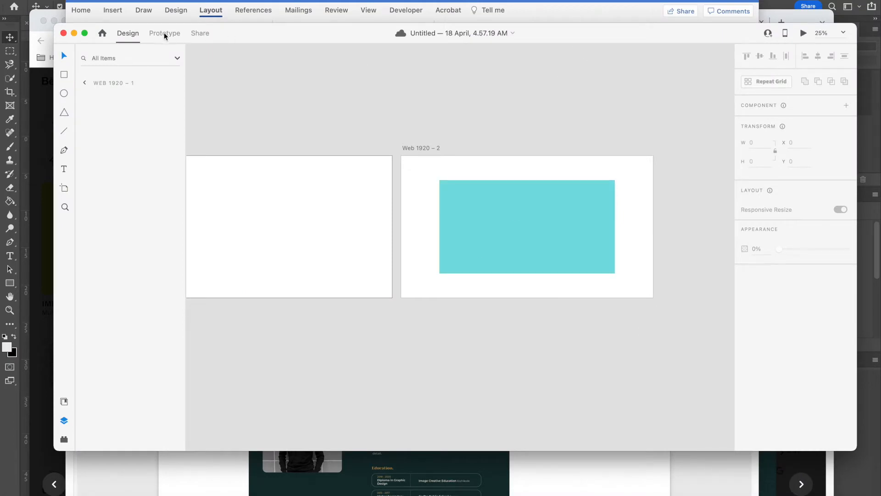
click(539, 17)
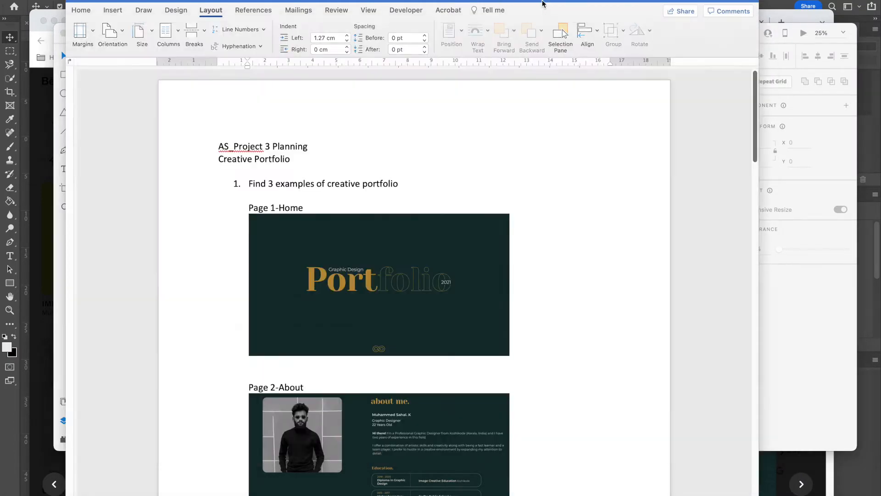
scroll(446, 278, down, 1)
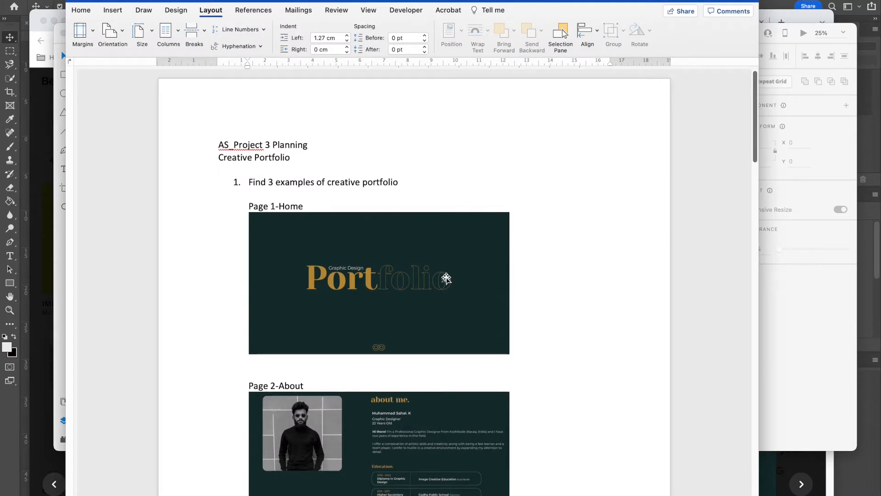
double_click(253, 140)
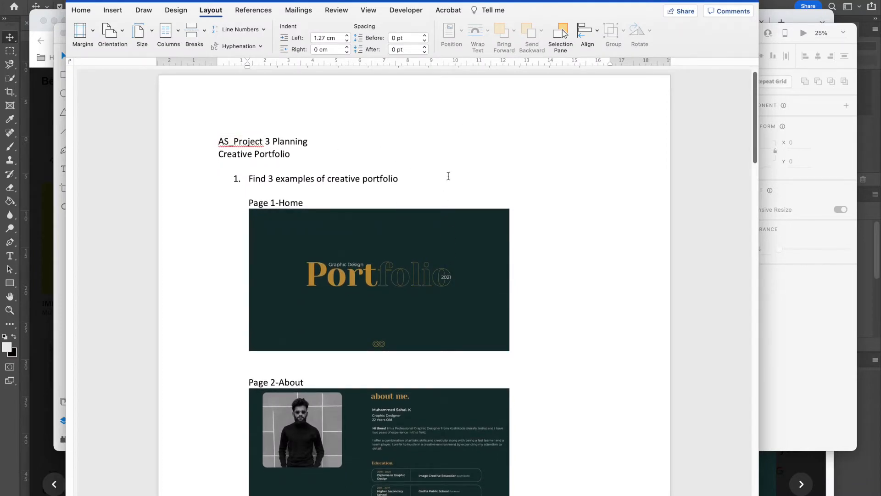
scroll(449, 176, down, 1)
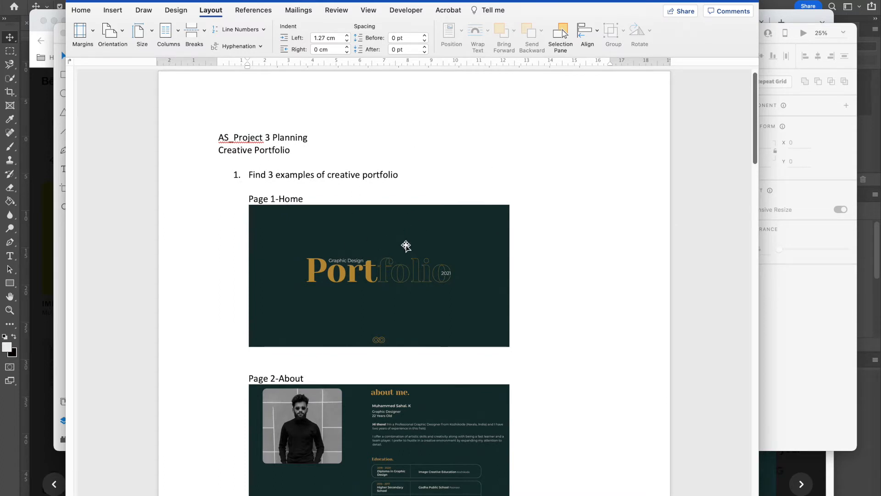
scroll(437, 259, down, 5)
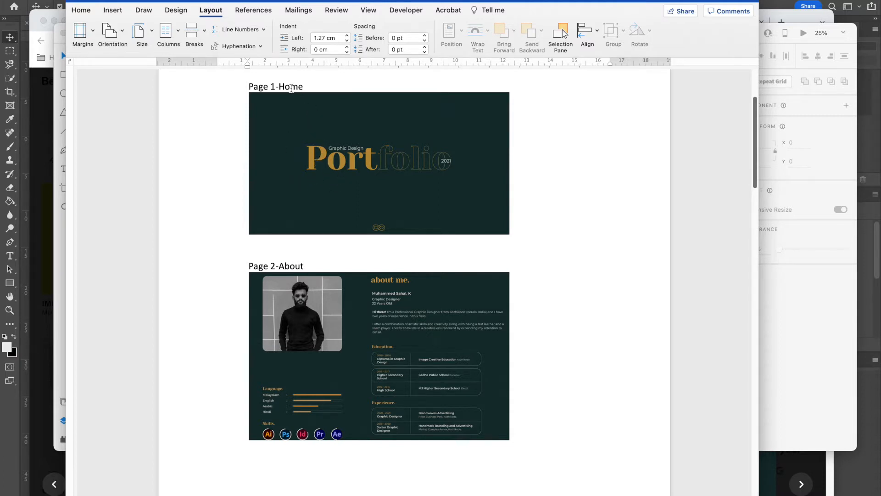
scroll(321, 284, down, 10)
scroll(320, 284, down, 12)
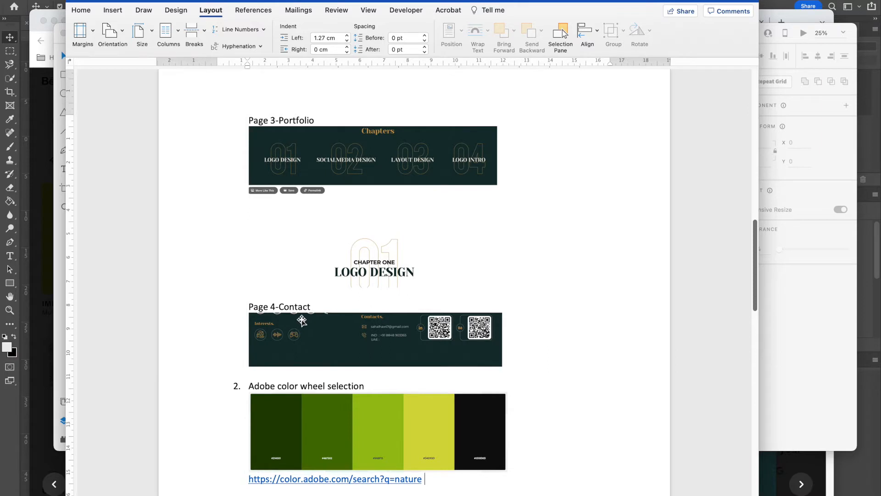
scroll(421, 309, down, 1)
scroll(422, 309, down, 2)
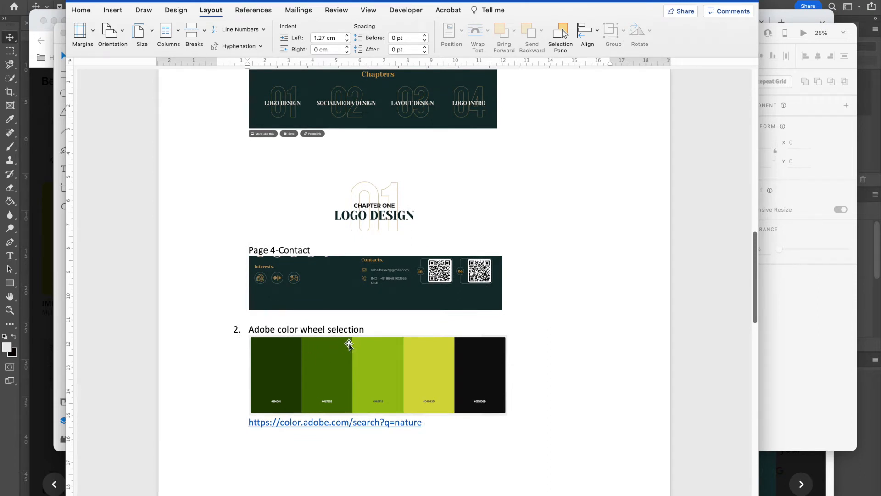
scroll(379, 190, up, 8)
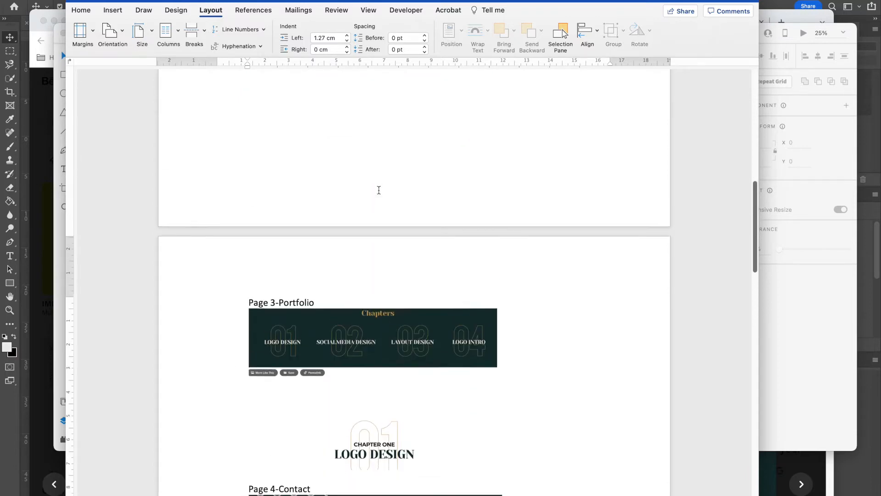
scroll(378, 190, up, 2)
Switch to Chrome and open behance.net in a new browser tab
click(44, 120)
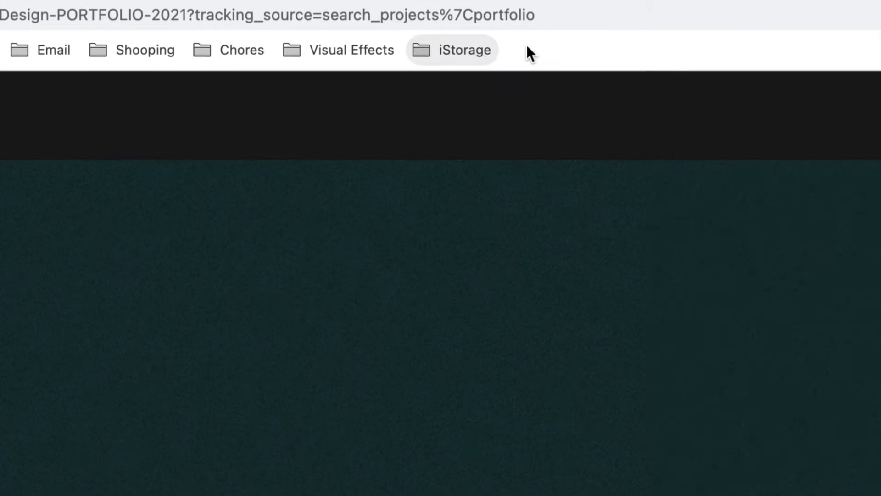
click(721, 23)
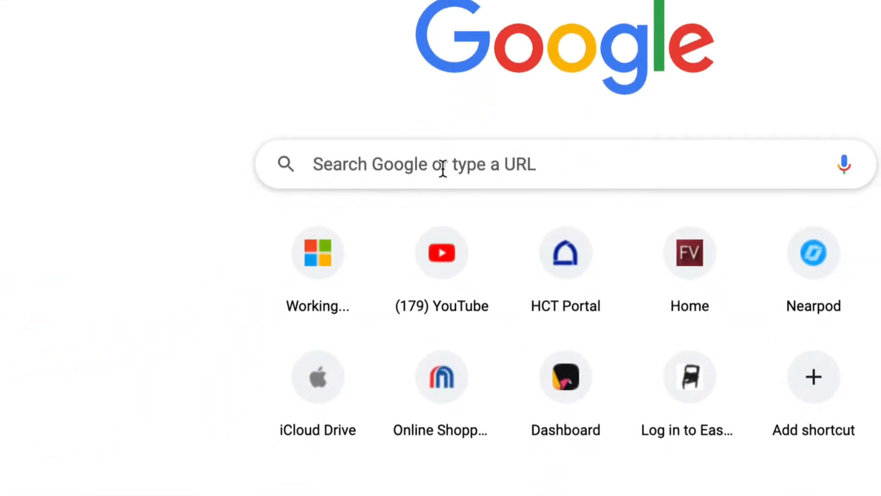
click(430, 35)
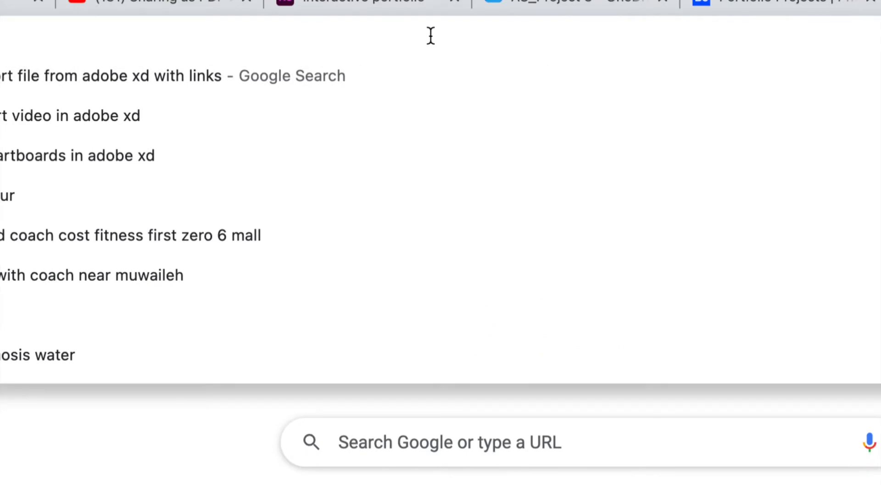
text(behance)
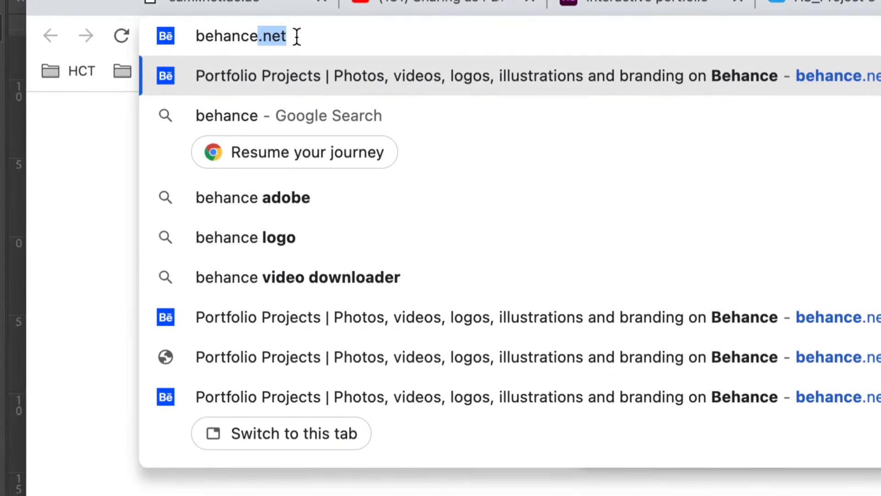
key(Return)
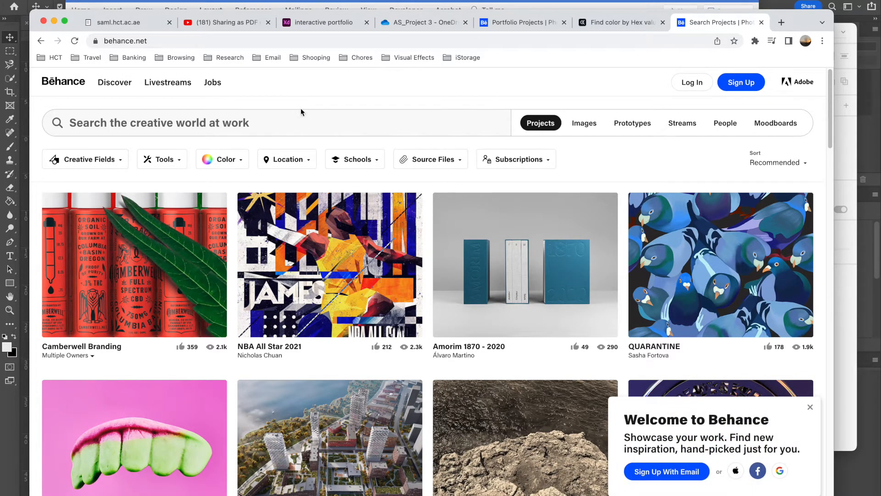
Dismiss the Welcome to Behance sign-up prompt and search the site's projects for "portfolio"
click(810, 407)
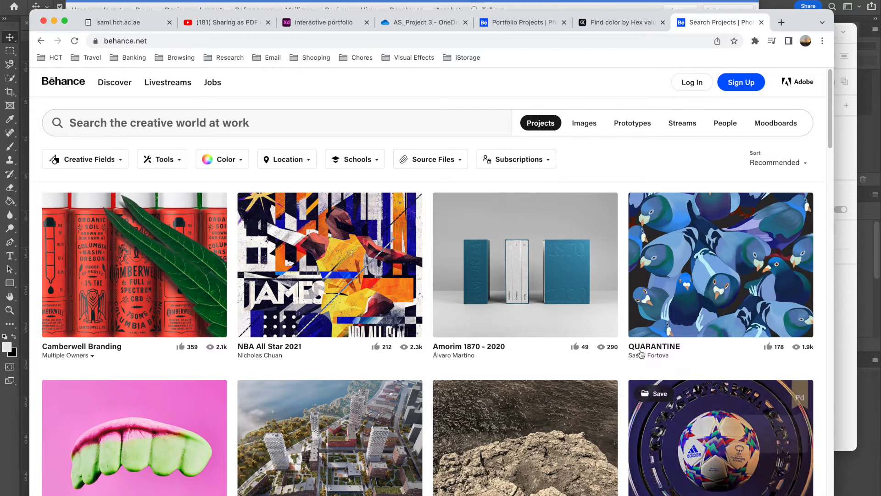
click(269, 132)
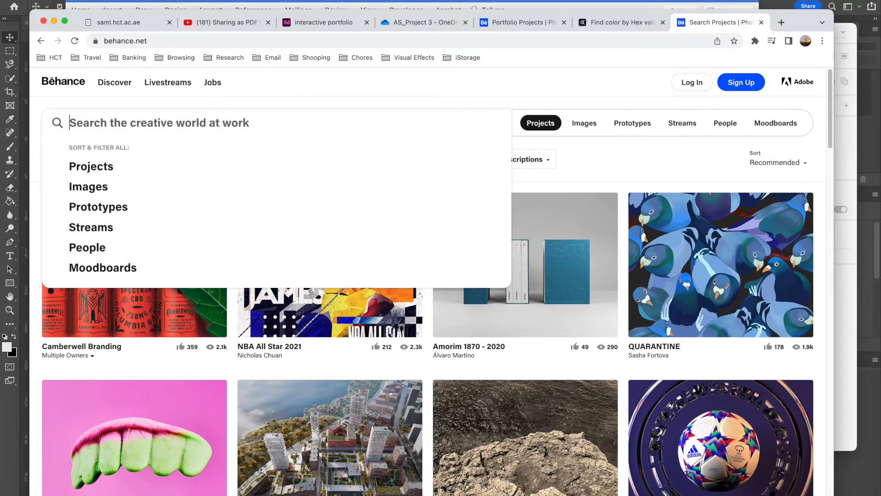
text(portfol)
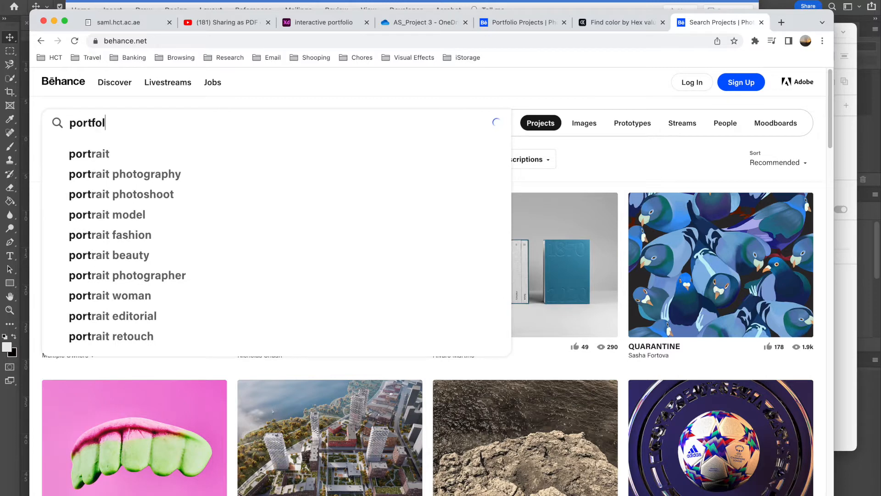
text(io)
key(Return)
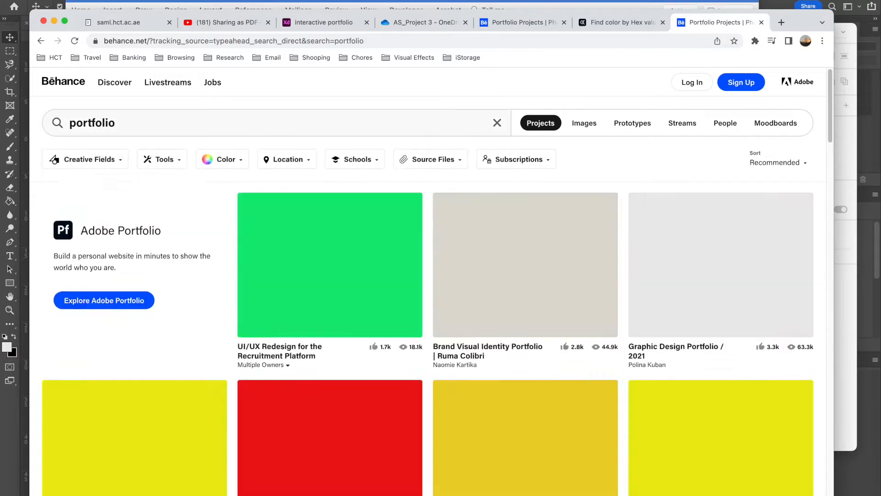
Browse the portfolio search results and open the project "Graphic Design PORTFOLIO 2021"
scroll(447, 358, down, 5)
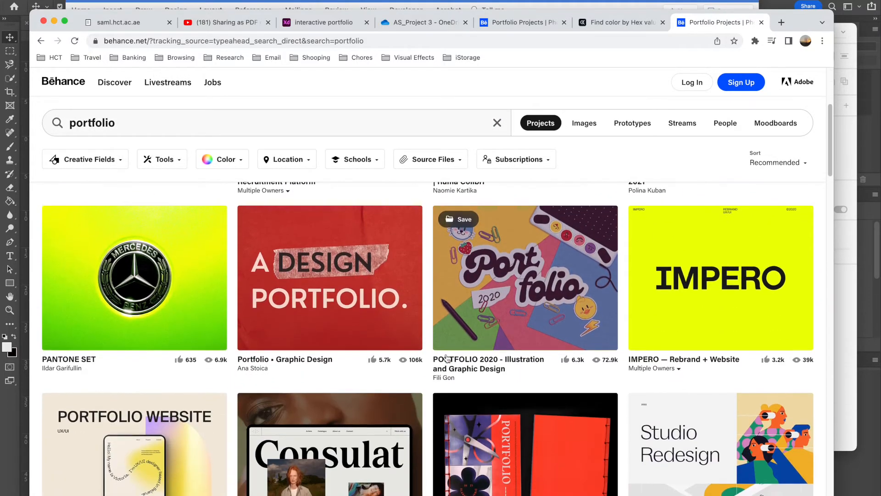
scroll(447, 358, down, 3)
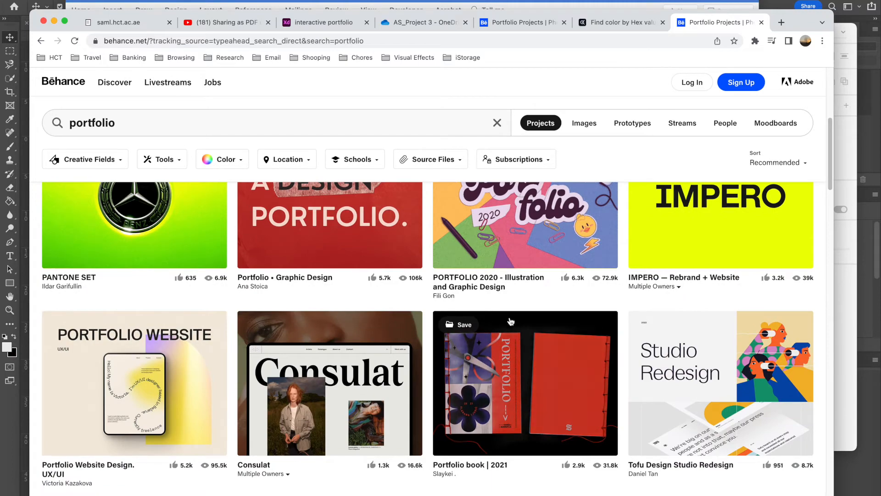
scroll(528, 348, down, 4)
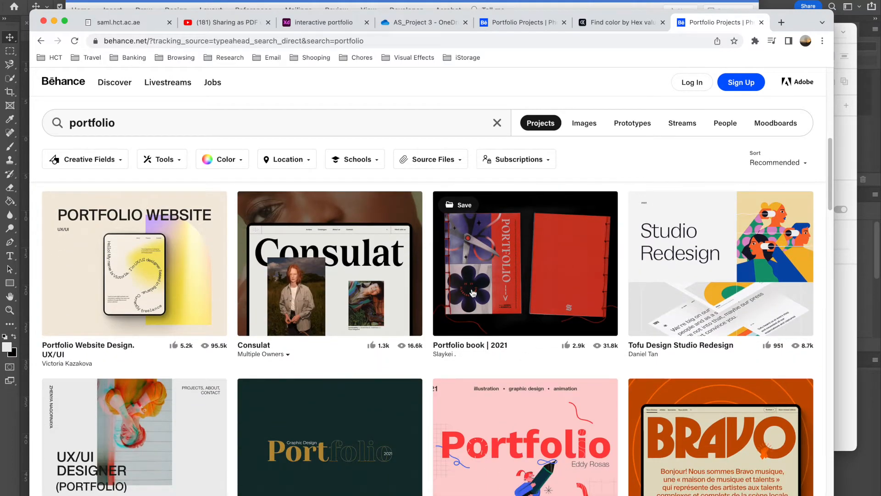
scroll(480, 294, down, 4)
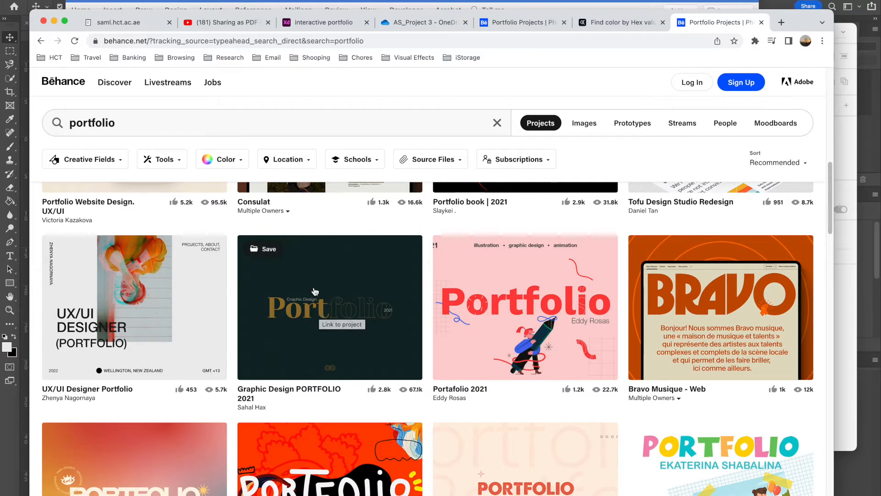
click(326, 314)
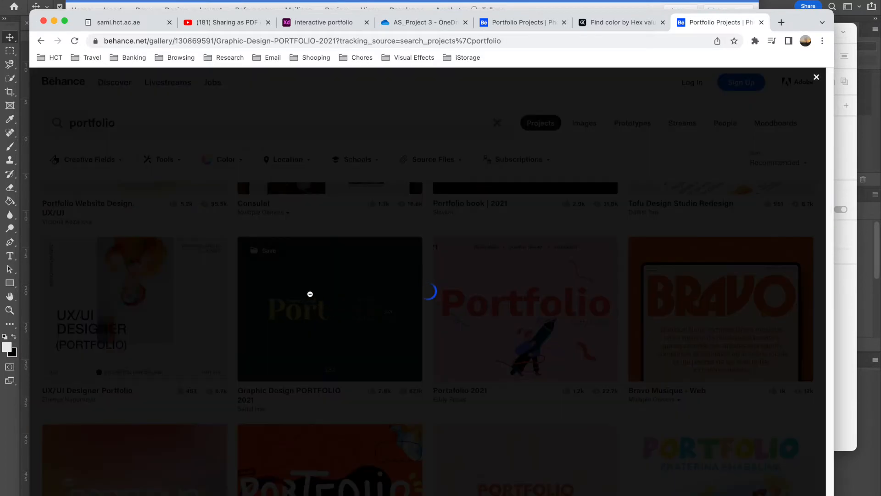
Examine the project's cover, about me, contacts and chapters sections as references for the portfolio pages
scroll(421, 303, down, 6)
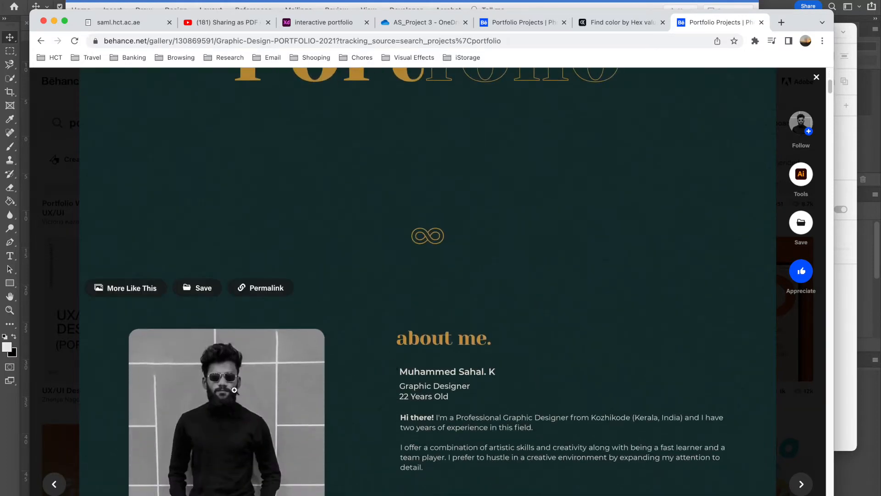
scroll(368, 320, up, 10)
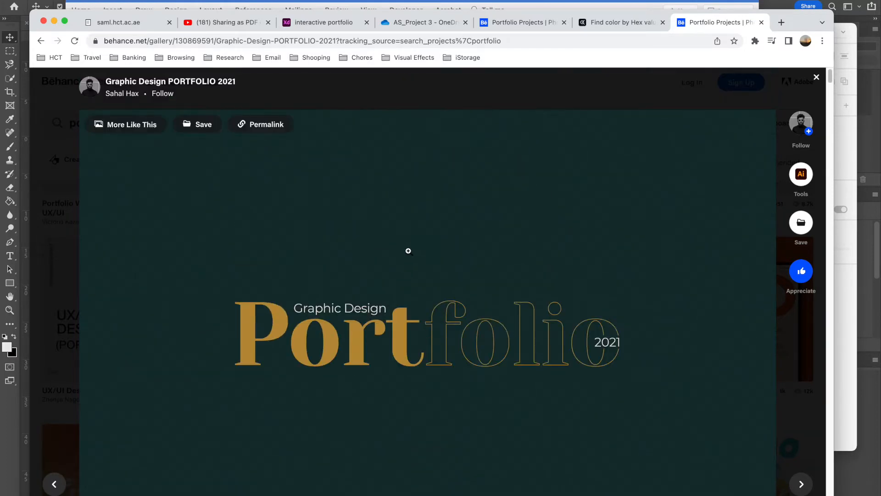
scroll(407, 249, down, 2)
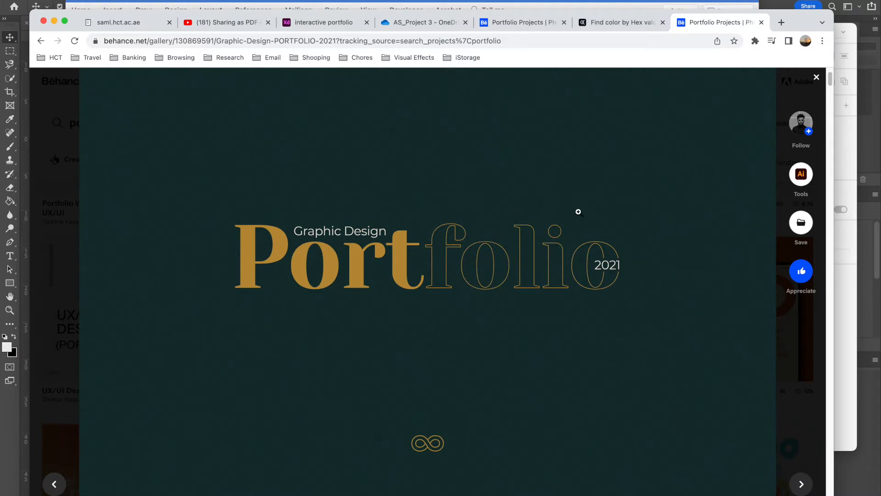
scroll(586, 334, down, 5)
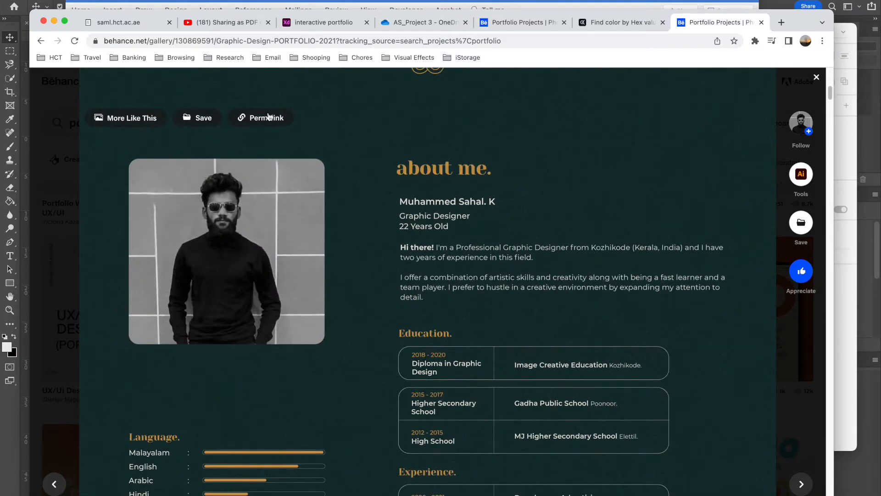
scroll(539, 289, down, 7)
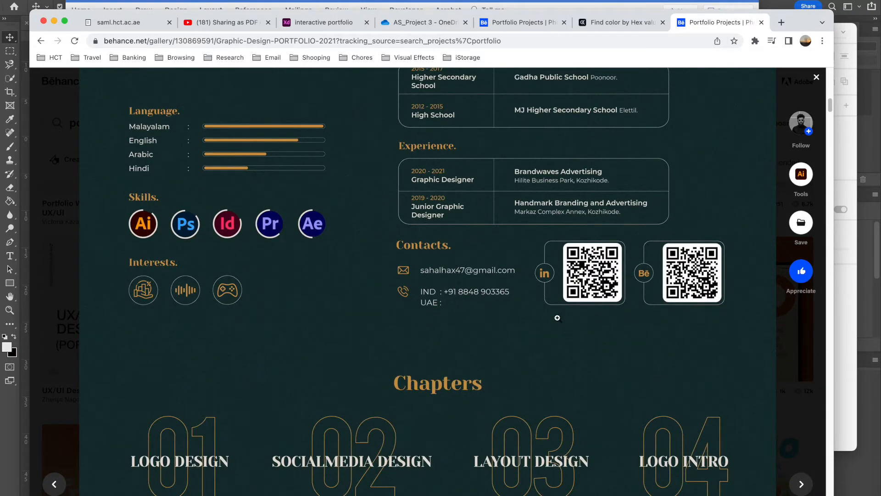
scroll(537, 319, down, 5)
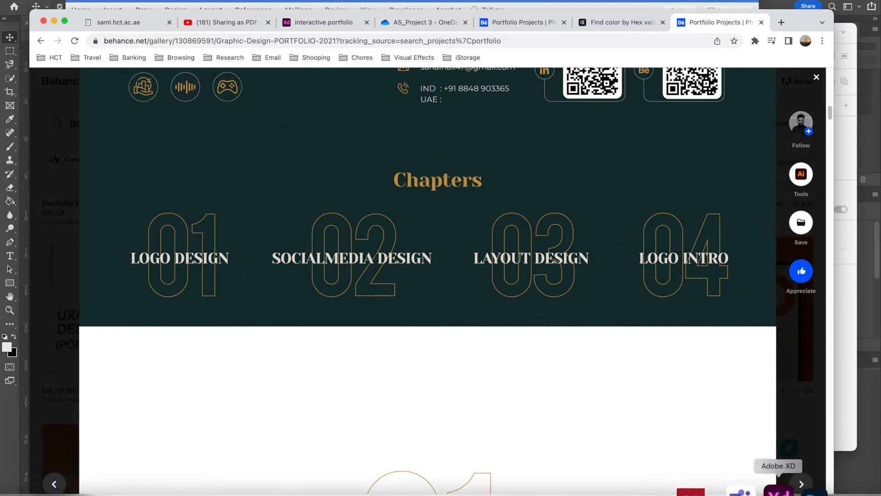
Switch to Adobe XD and create a new document with the Web 1920 (1920 × 1080) artboard preset
click(775, 487)
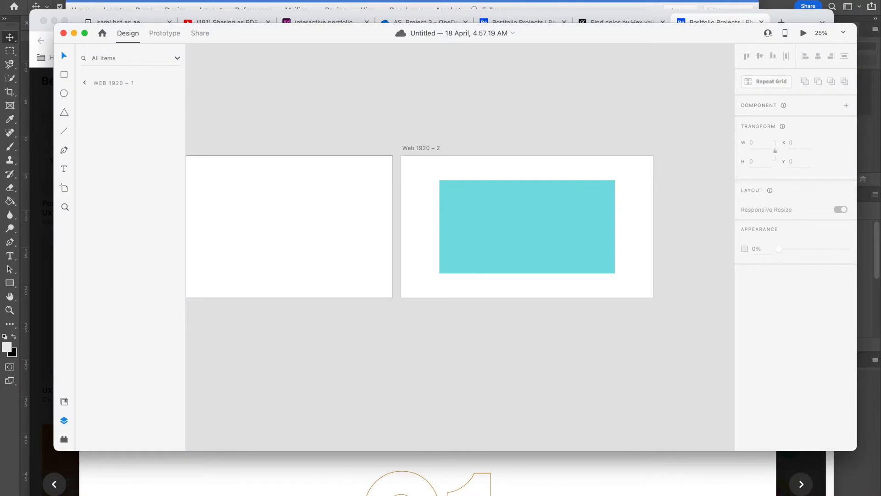
click(69, 2)
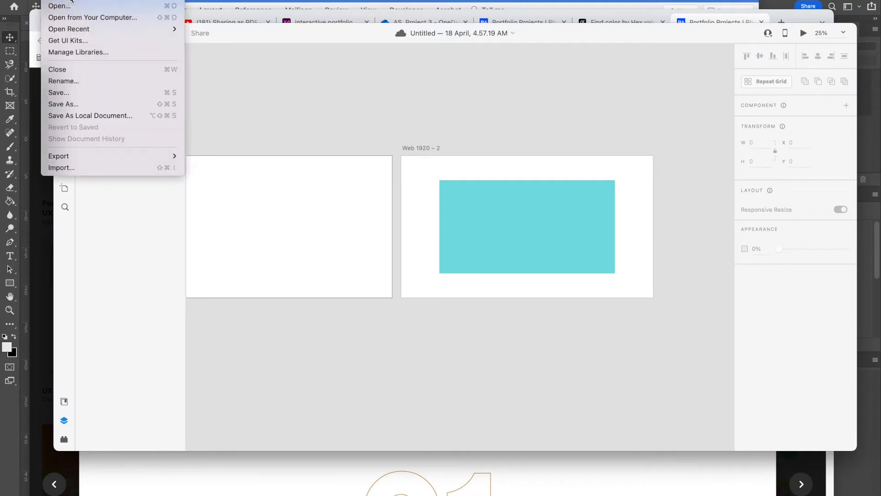
click(73, 4)
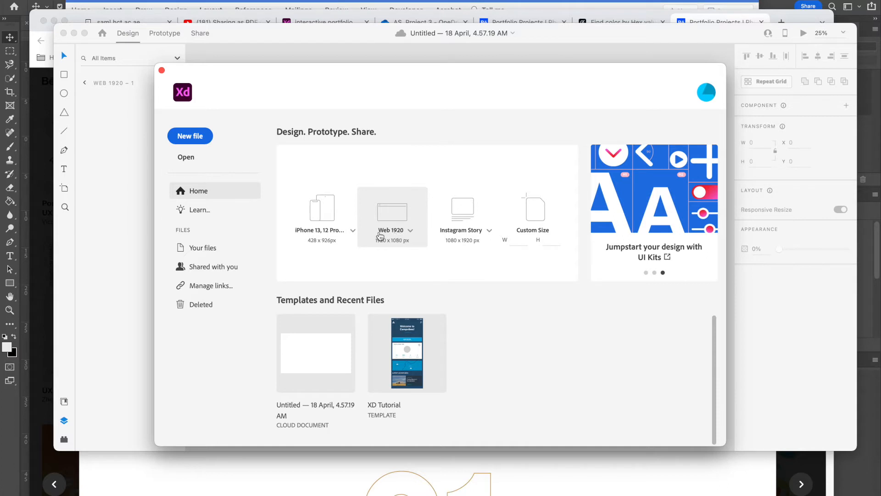
click(408, 232)
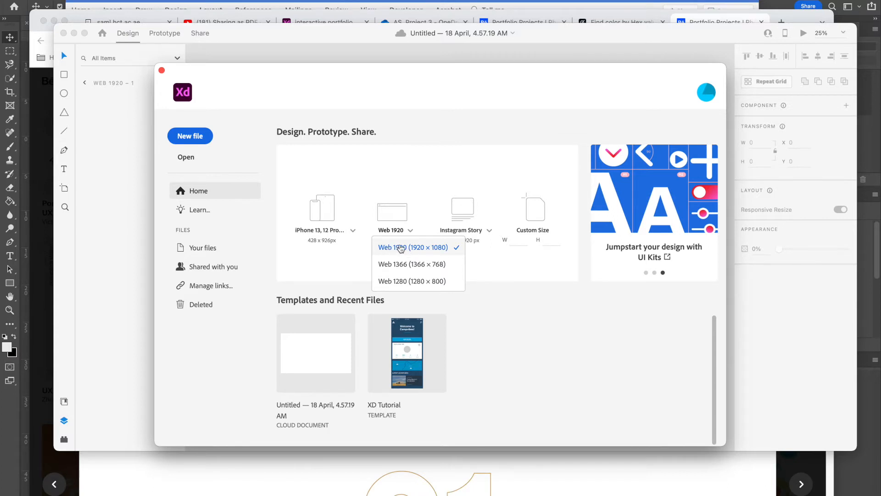
click(421, 248)
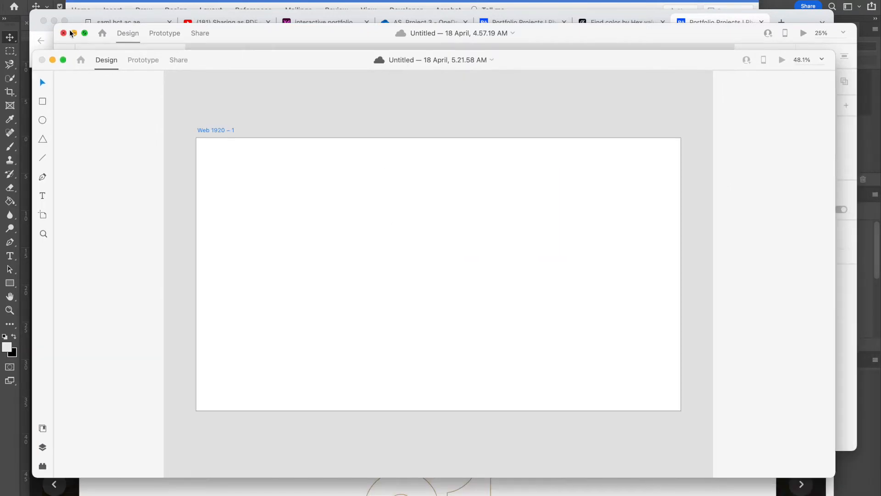
Close the older untitled document without saving its changes, and reposition and enlarge the new document's window
click(63, 33)
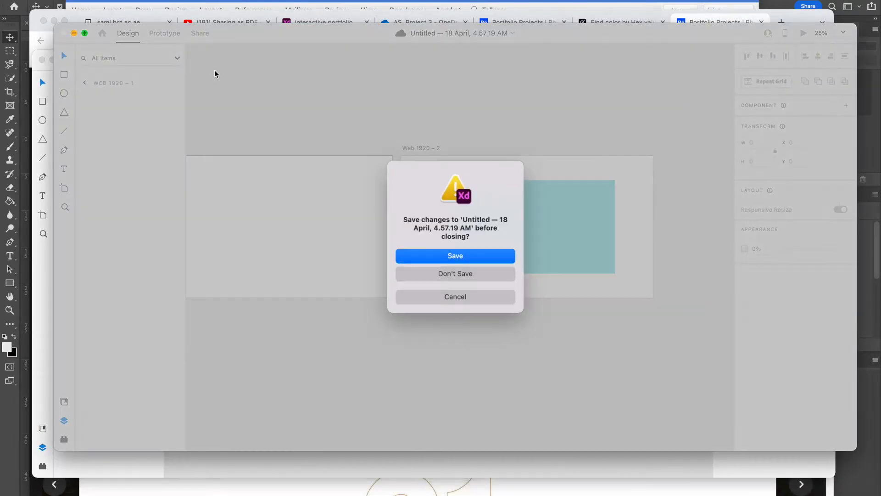
click(465, 275)
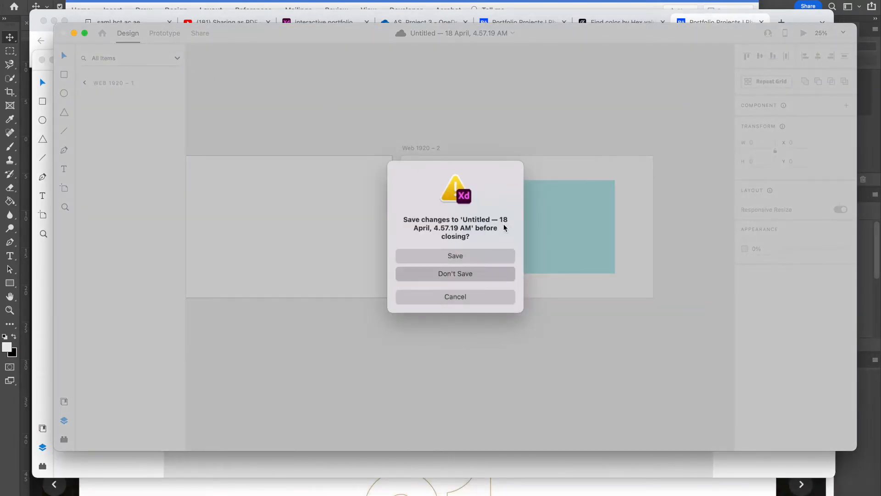
click(444, 274)
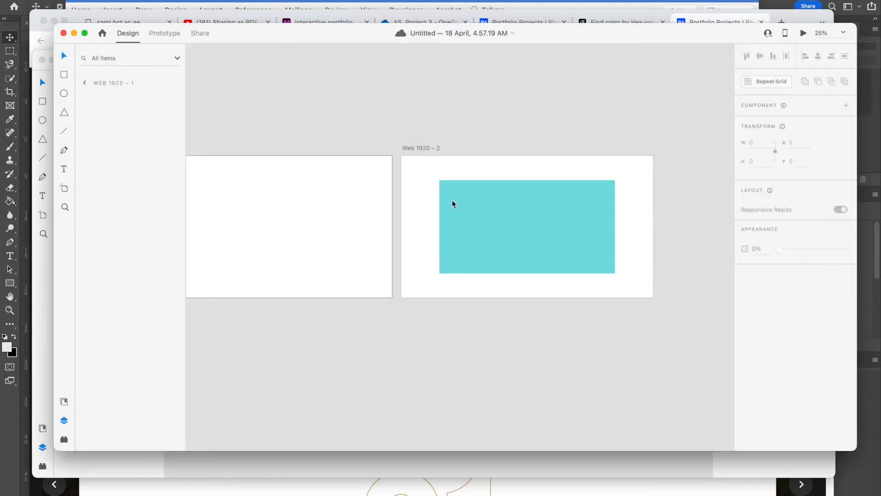
drag(804, 20, 563, 34)
drag(680, 68, 680, 31)
drag(827, 421, 856, 494)
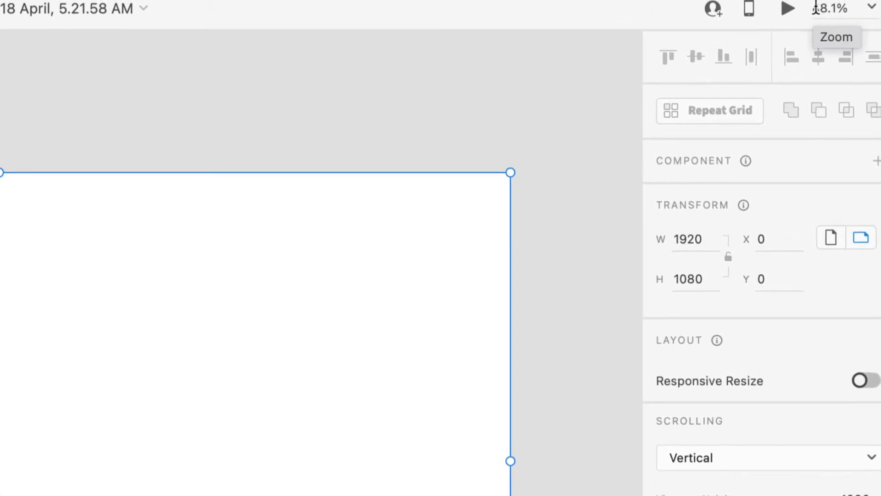
Zoom out to 10% and add three more 1920 × 1080 artboards to form a two-by-two grid
click(816, 7)
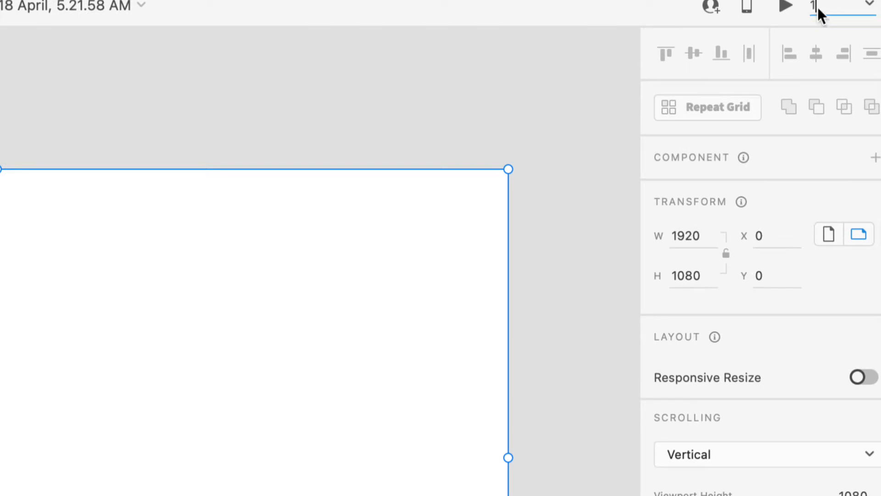
key(Return)
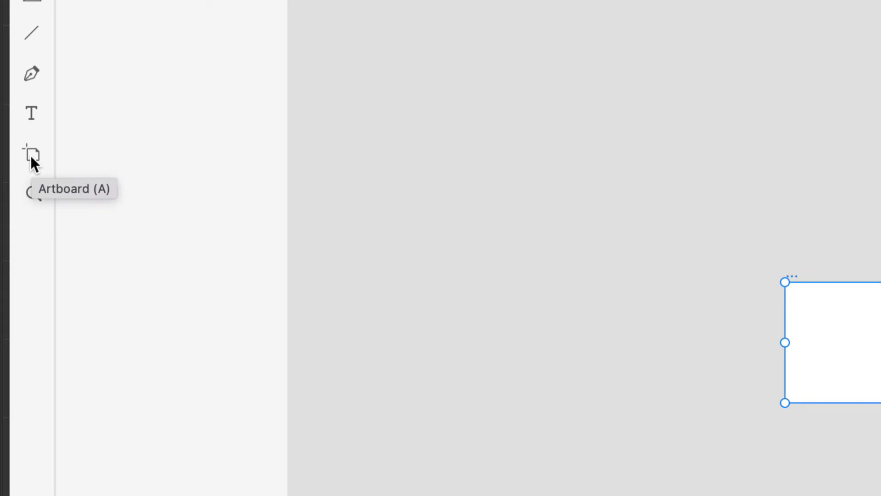
click(30, 156)
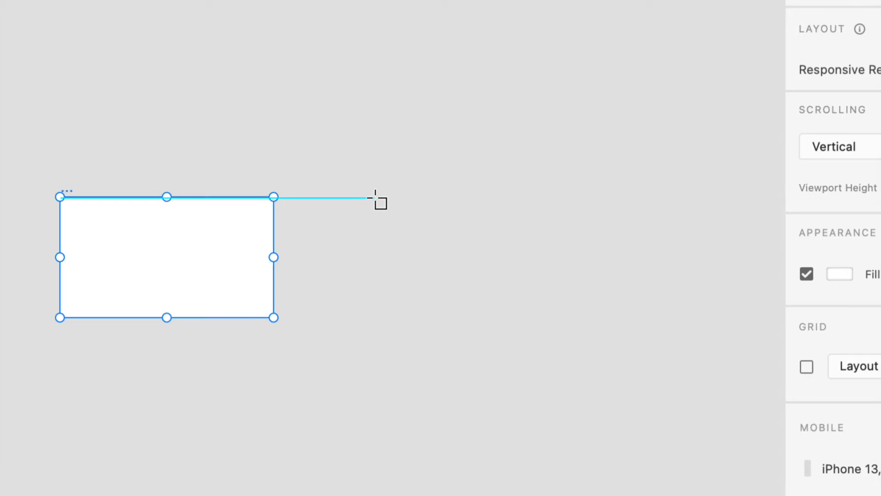
click(375, 198)
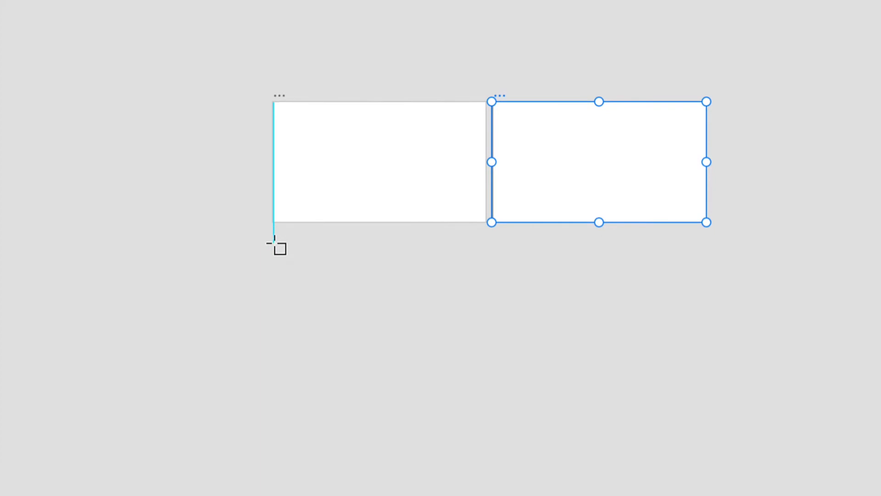
click(274, 243)
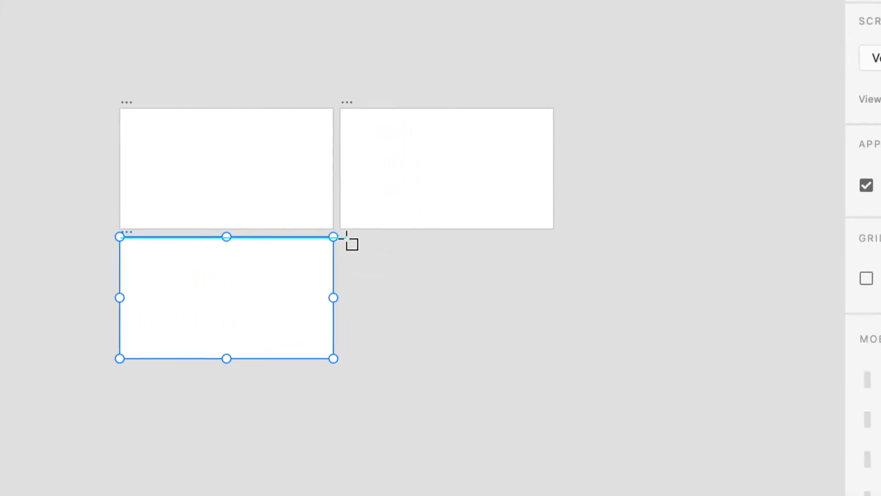
click(340, 237)
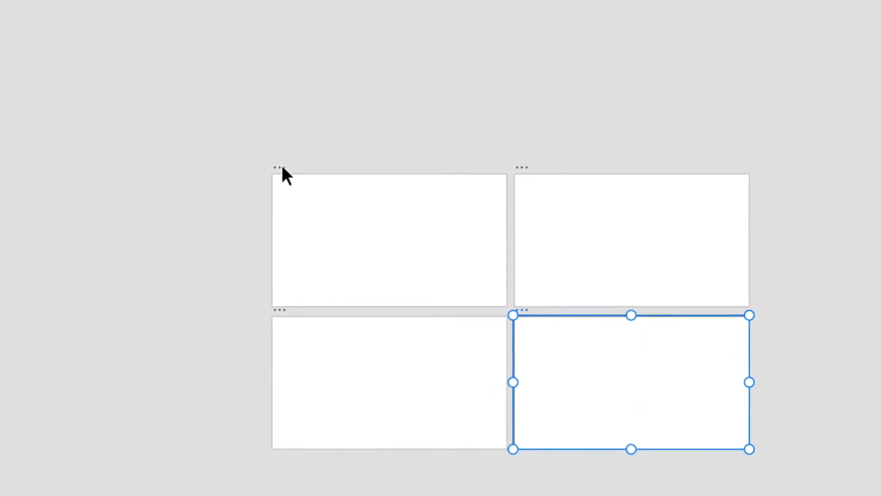
Spread the four artboards apart, keeping two rows of two with wide gaps between them
click(282, 168)
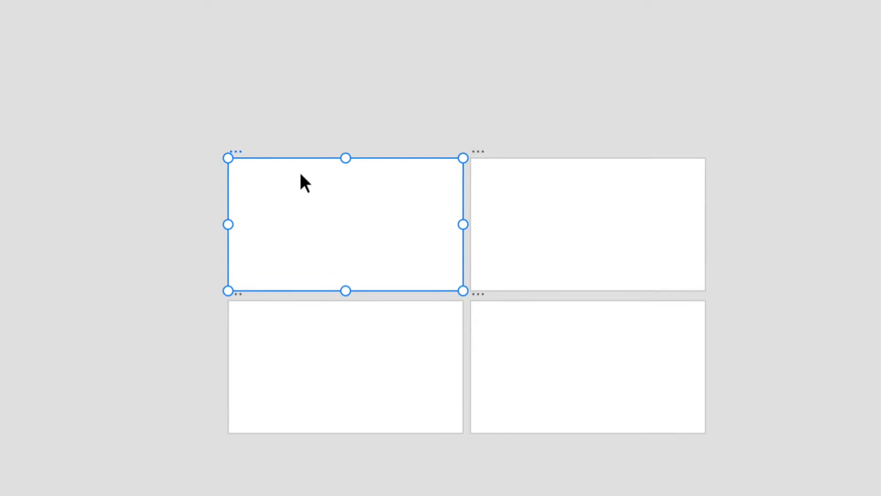
drag(299, 163, 292, 107)
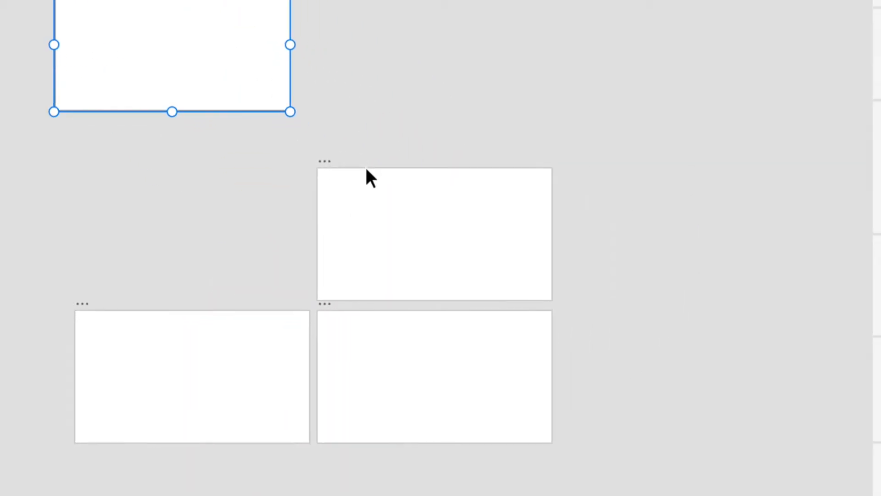
click(470, 259)
drag(352, 166, 414, 0)
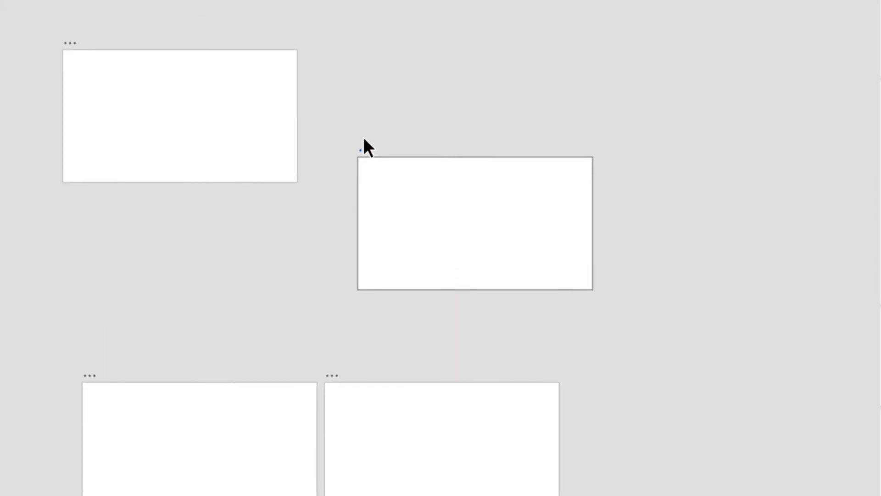
drag(372, 108, 372, 108)
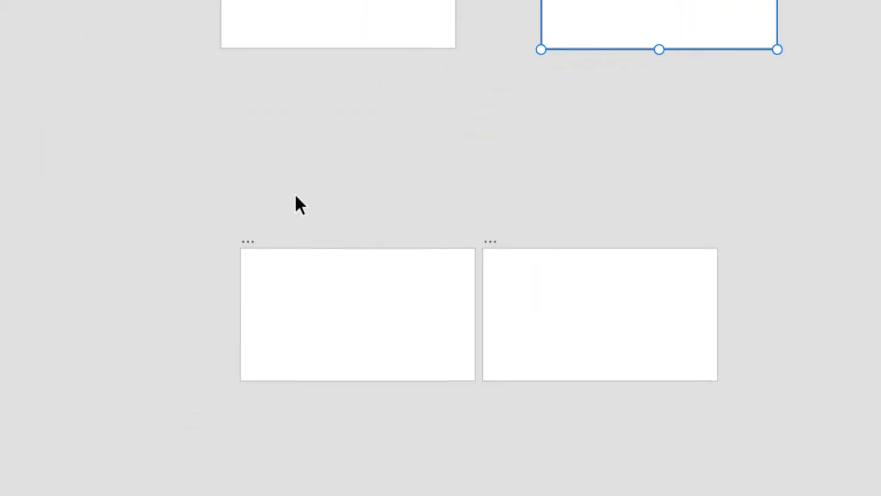
click(74, 442)
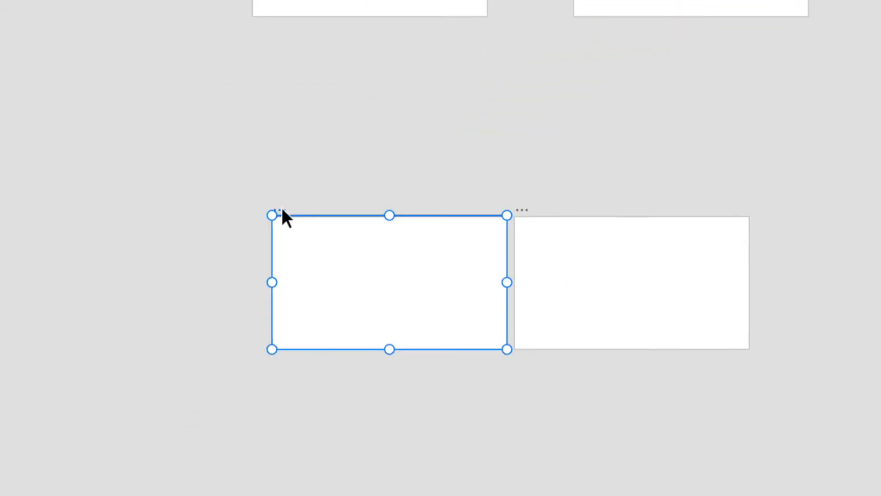
drag(282, 209, 259, 118)
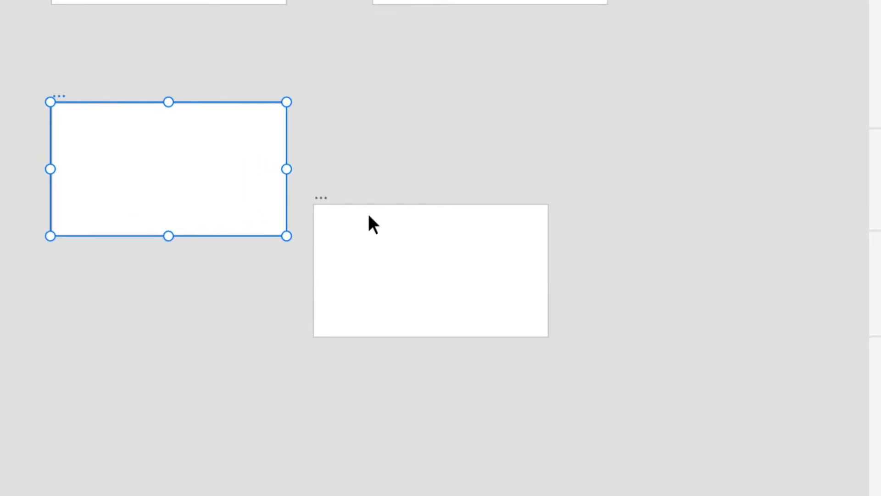
click(323, 198)
drag(356, 206, 366, 181)
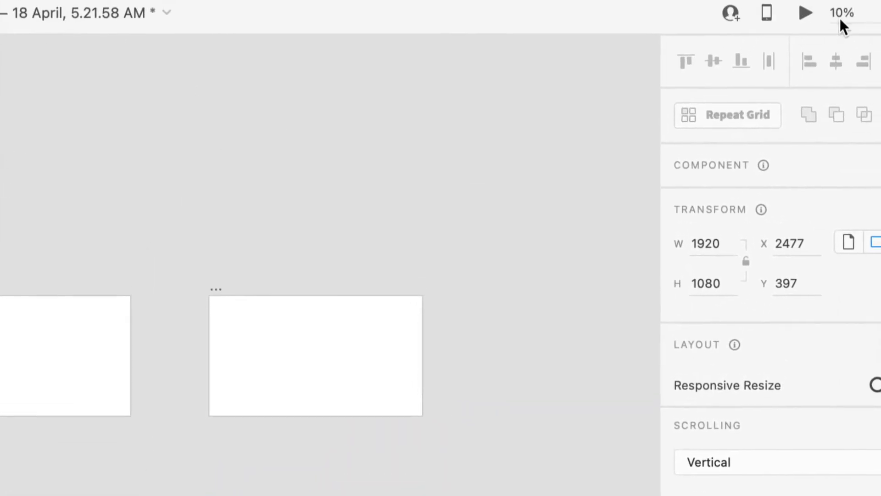
Set the canvas zoom to 30% and select the Web 1920 – 1 artboard
click(840, 15)
text(30)
key(Return)
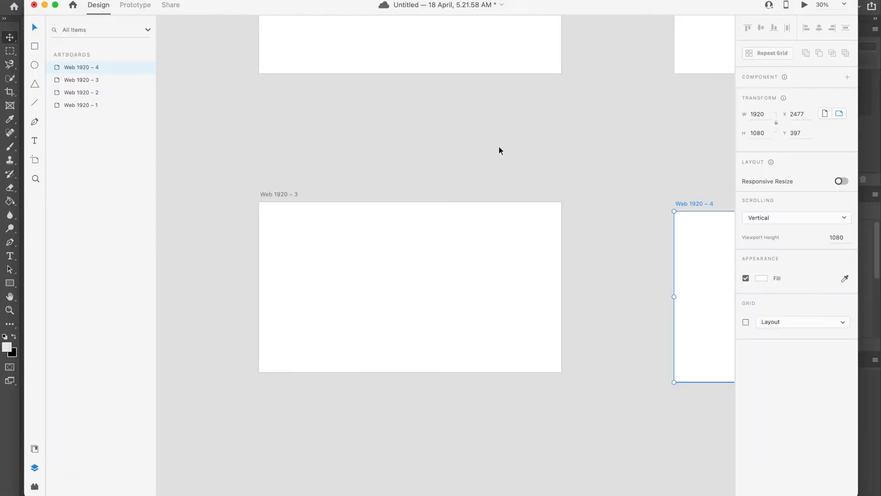
scroll(397, 133, up, 5)
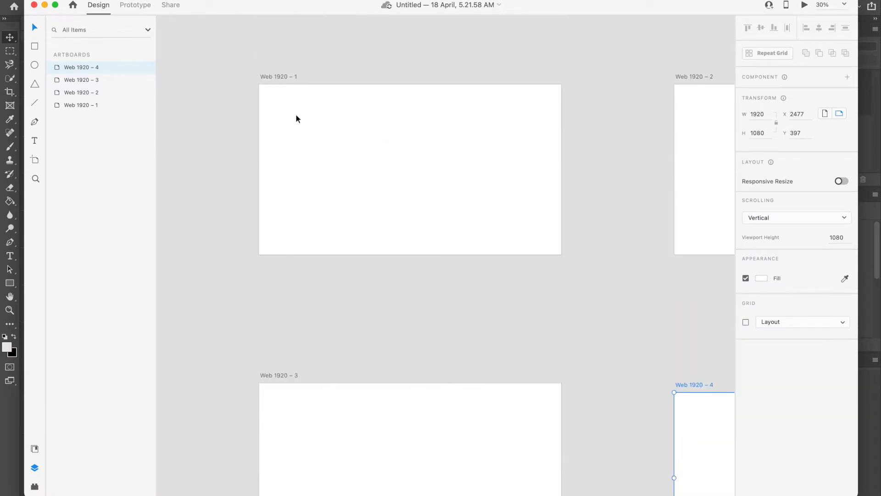
click(282, 77)
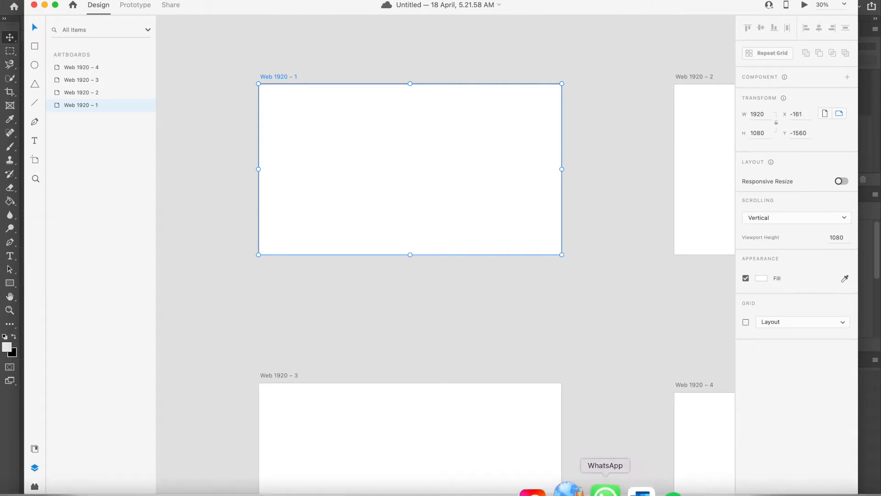
Switch to Microsoft Word, review the portfolio page examples, and enter Bodoni as the heading font face name in the fontface table
click(529, 489)
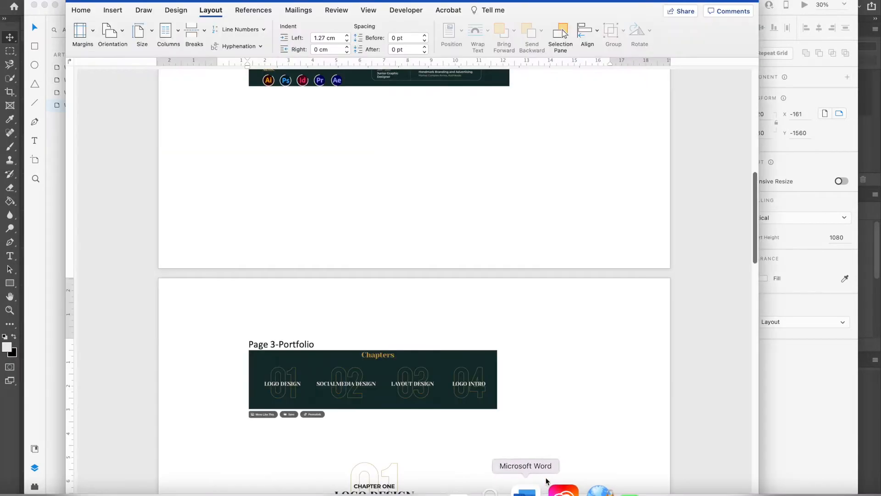
scroll(404, 202, up, 5)
scroll(404, 203, up, 4)
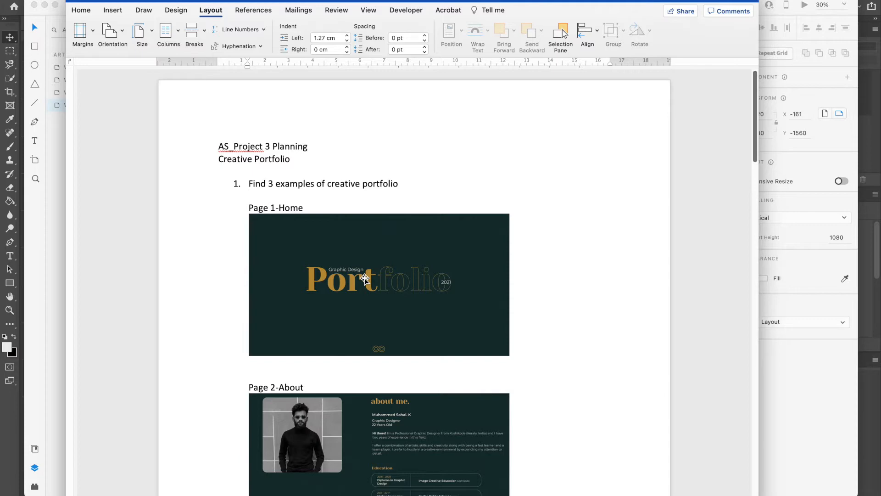
scroll(365, 279, down, 20)
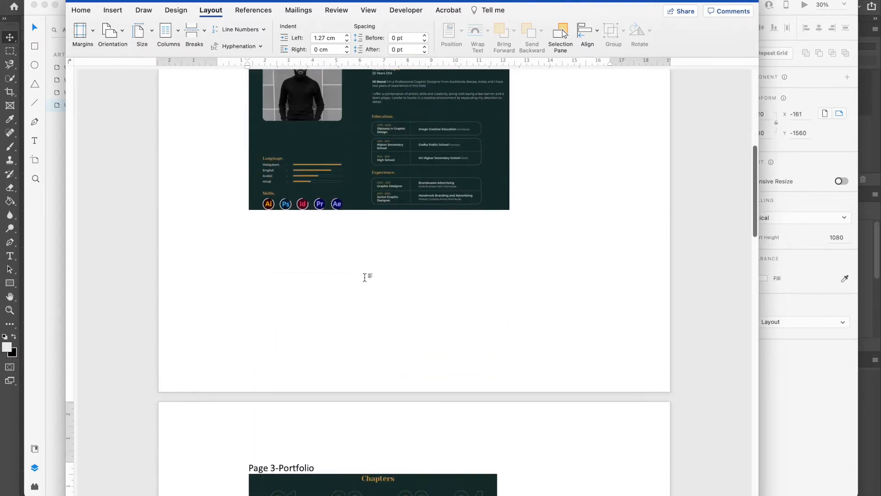
scroll(364, 281, down, 10)
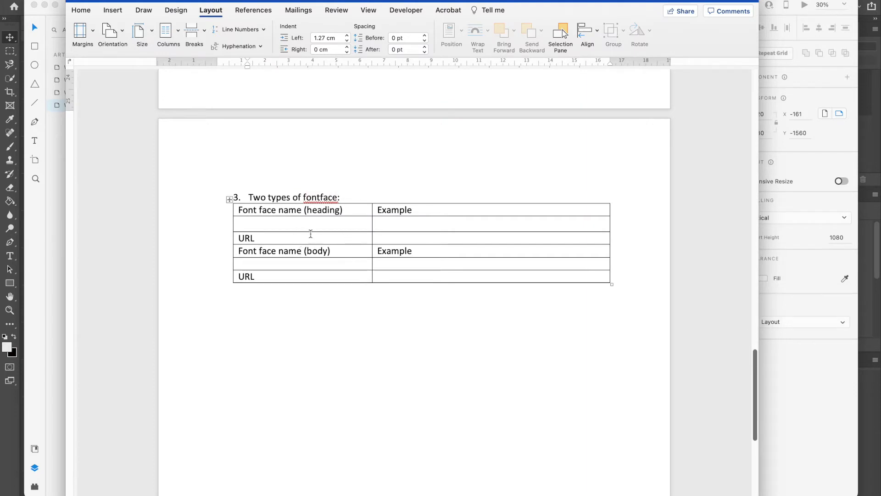
click(276, 227)
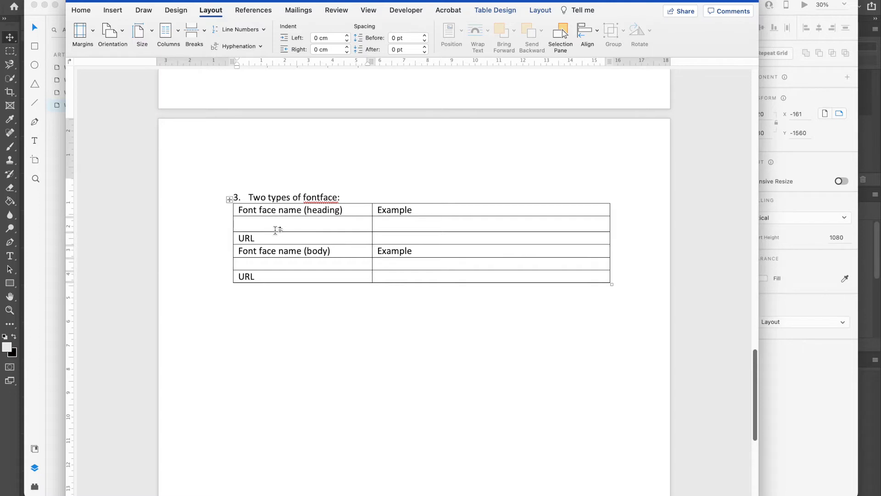
text(Bodoni)
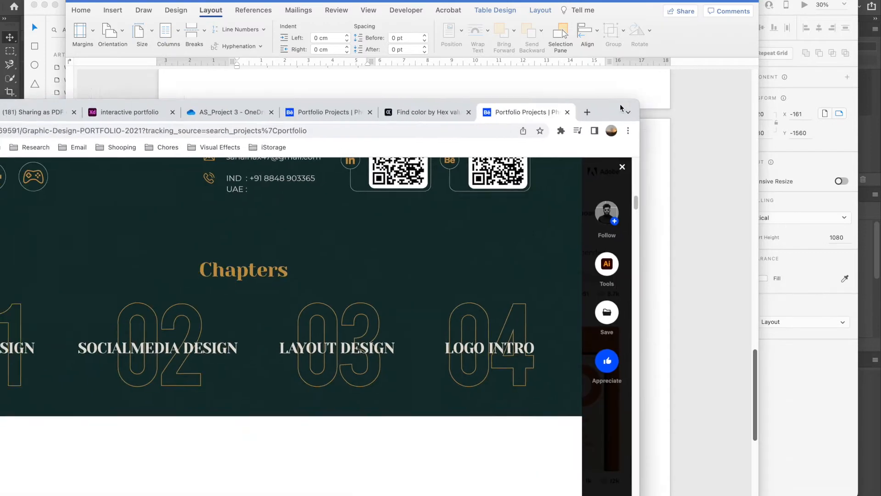
Switch to Chrome, search for "download free font" in a new tab and open the 1001 Free Fonts site
drag(623, 109, 794, 46)
click(752, 66)
click(404, 61)
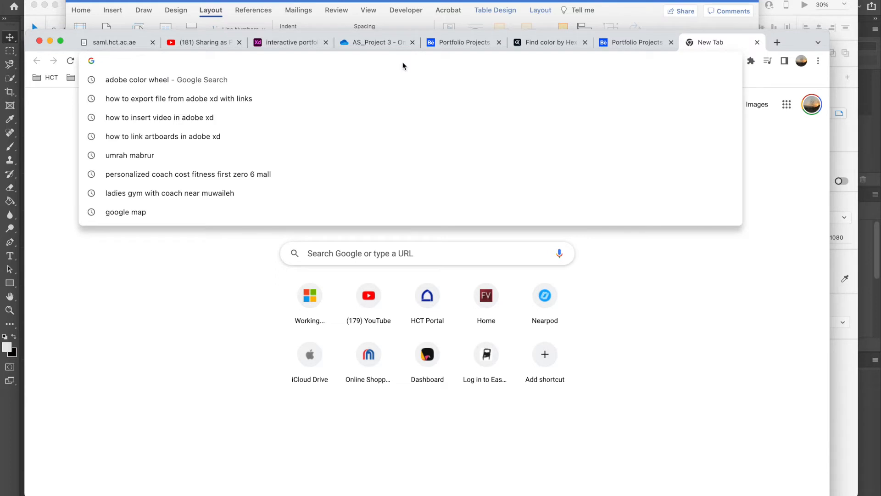
text(dow)
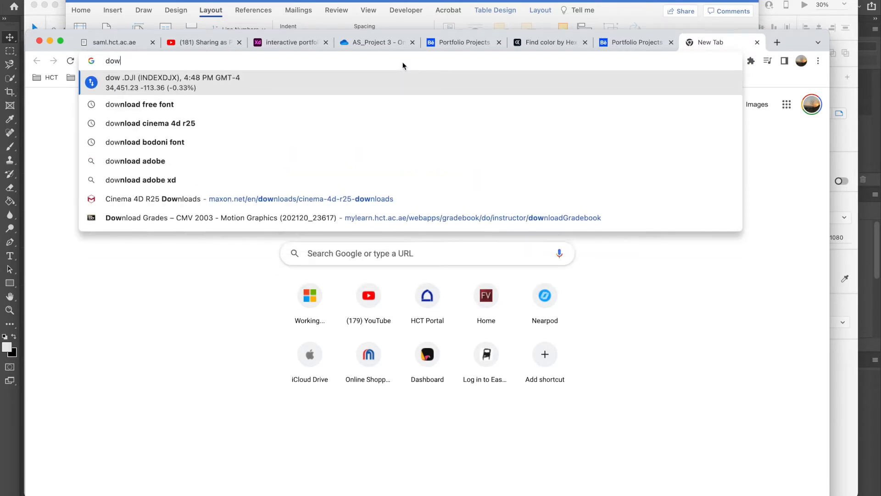
text(nload free )
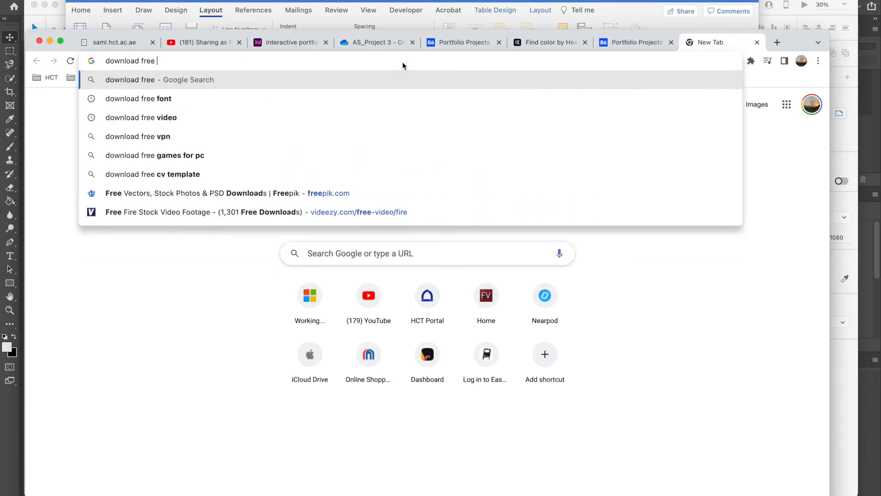
text(font)
key(Return)
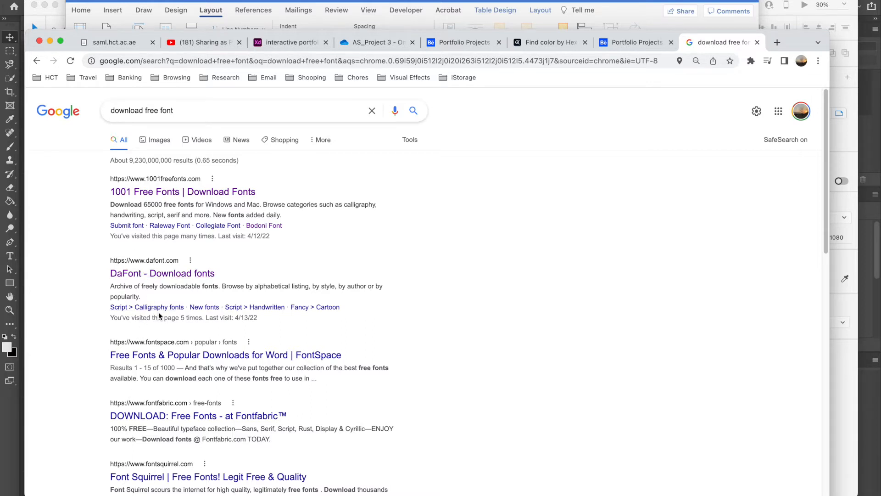
click(213, 192)
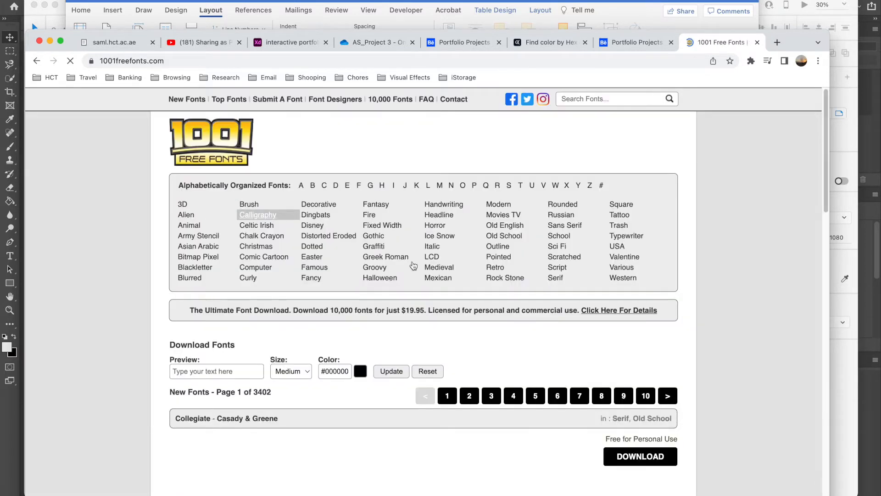
Browse the new font previews on 1001 Free Fonts, including Bodoni, as candidates for the portfolio
scroll(464, 478, down, 10)
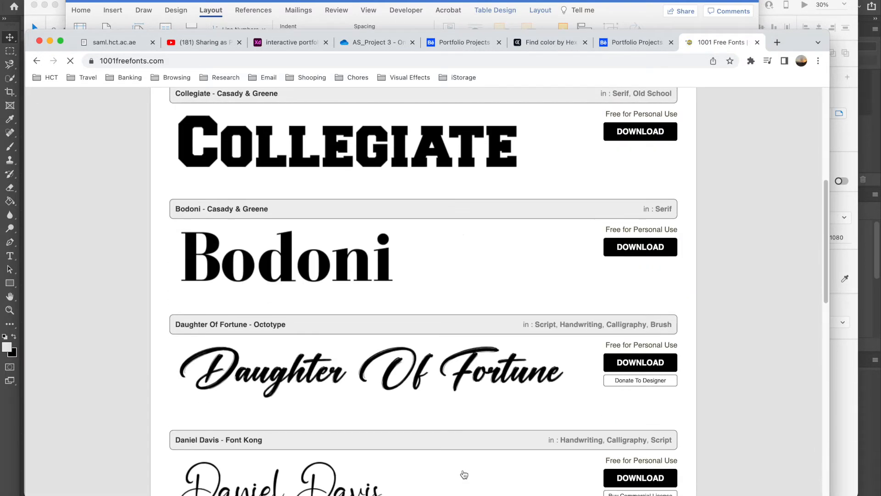
scroll(465, 475, up, 10)
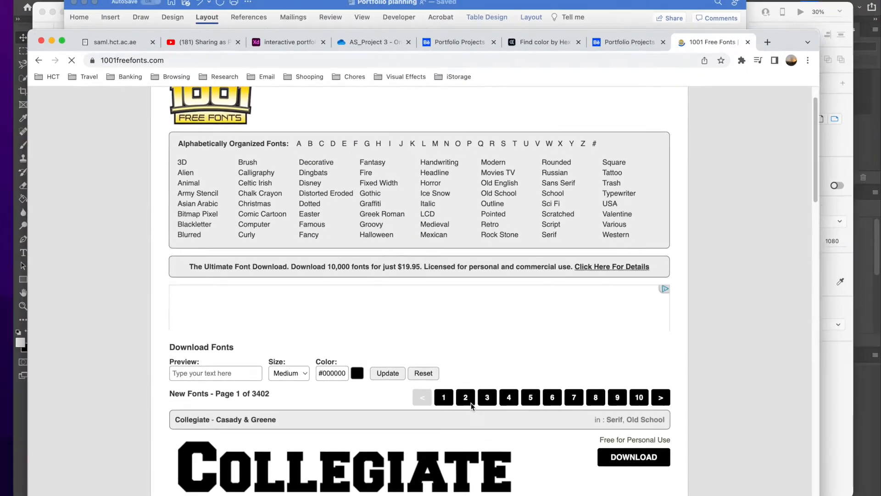
scroll(483, 330, down, 12)
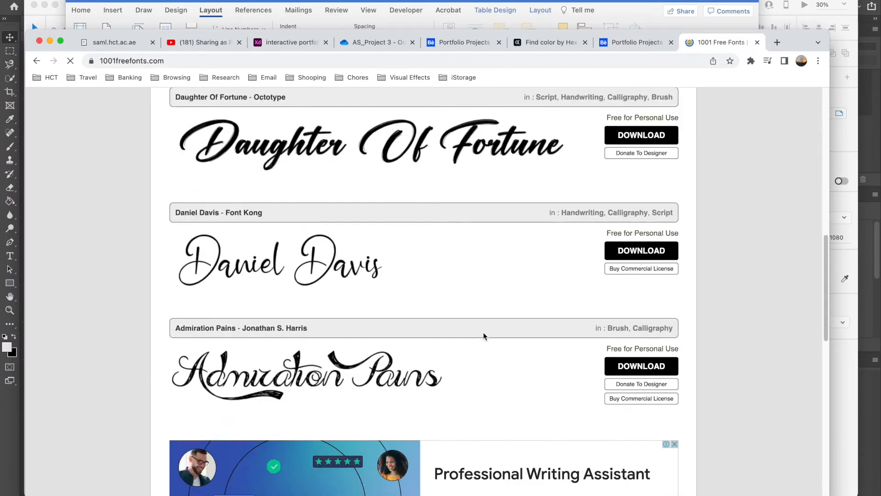
scroll(483, 332, down, 7)
scroll(482, 334, up, 11)
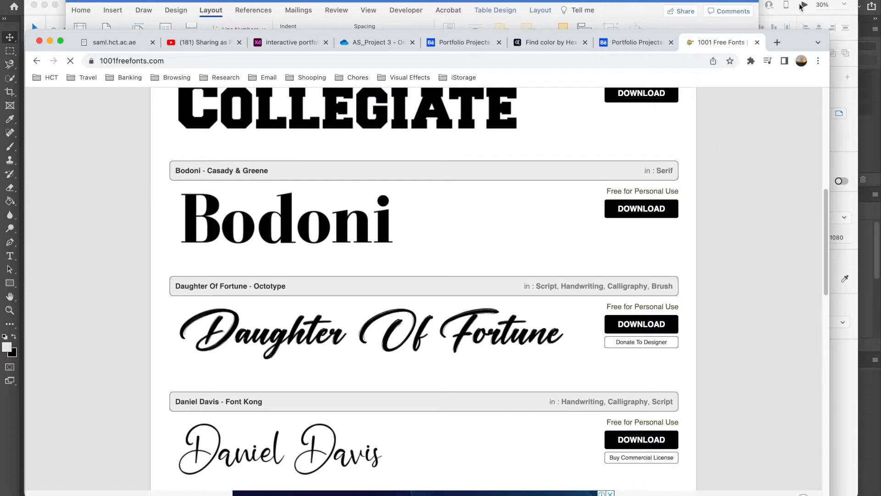
Switch to Microsoft Word and review the portfolio page examples and the two-fontface table
click(688, 3)
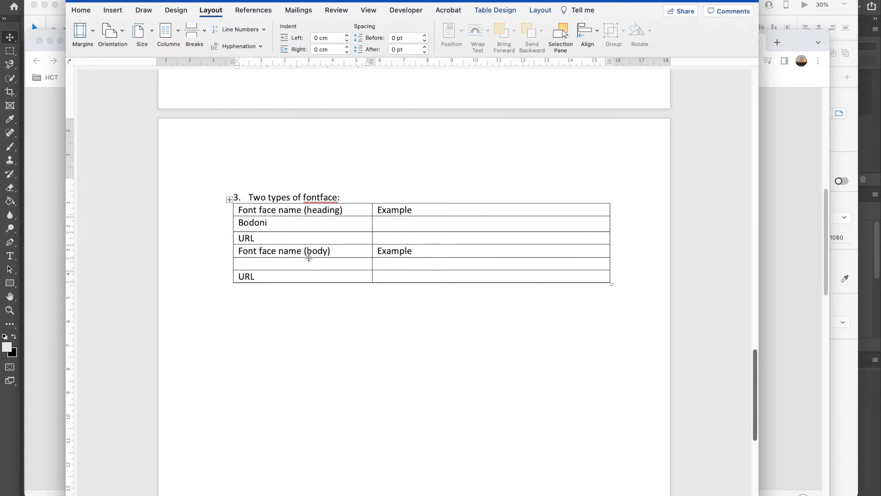
click(781, 225)
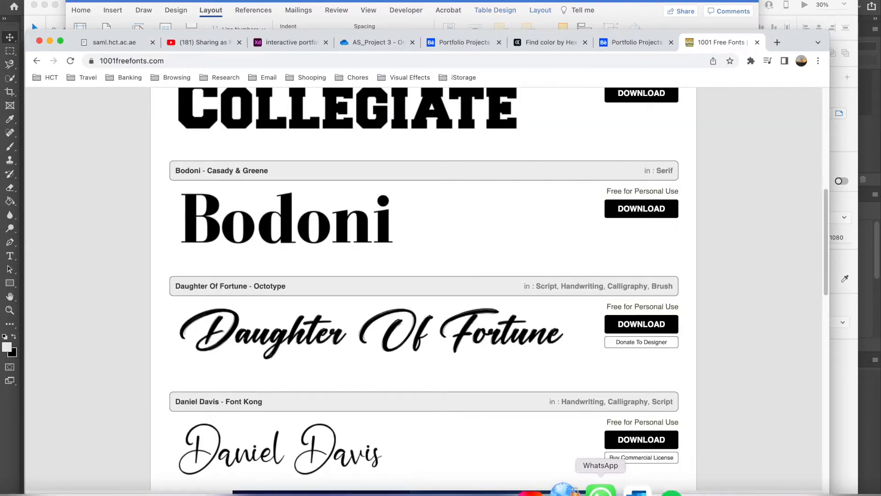
click(757, 29)
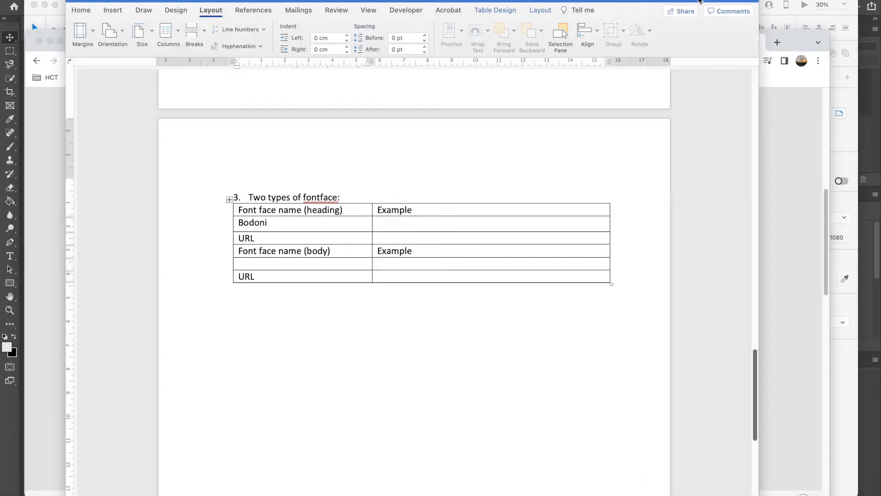
scroll(402, 240, up, 10)
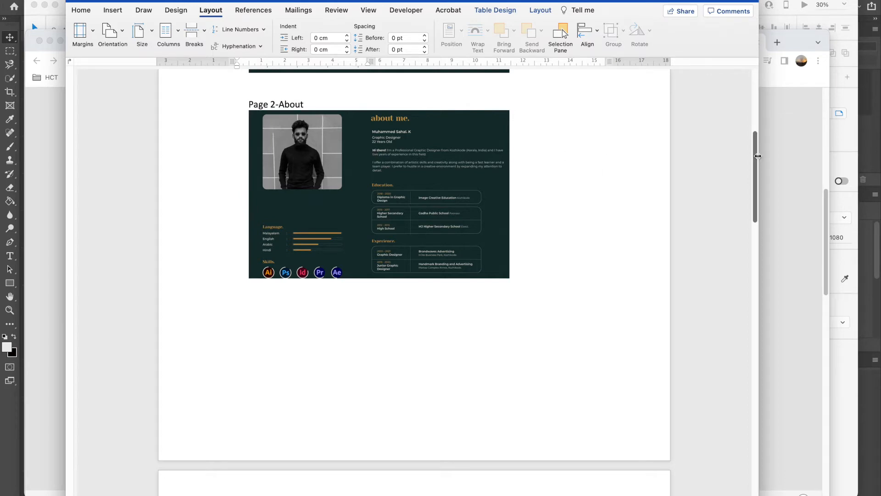
scroll(551, 234, down, 10)
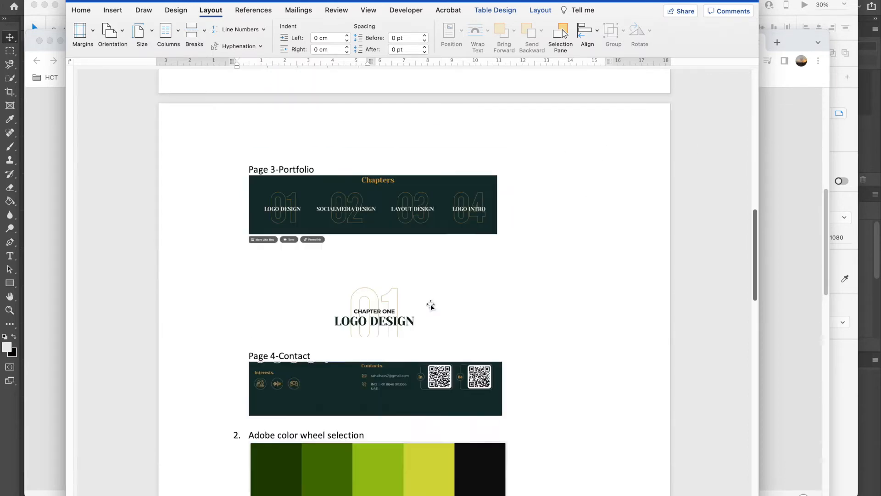
scroll(412, 314, down, 15)
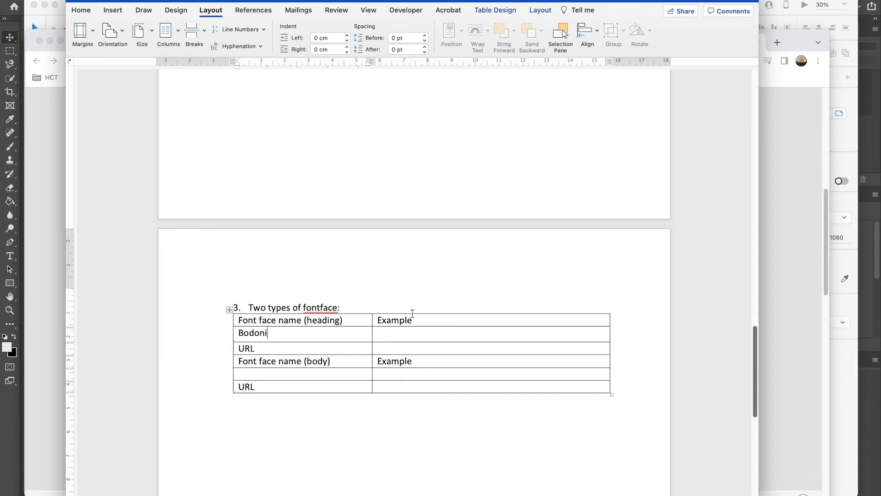
Switch to Chrome and search for "font pair with bodoni" in a new tab
click(792, 163)
click(776, 42)
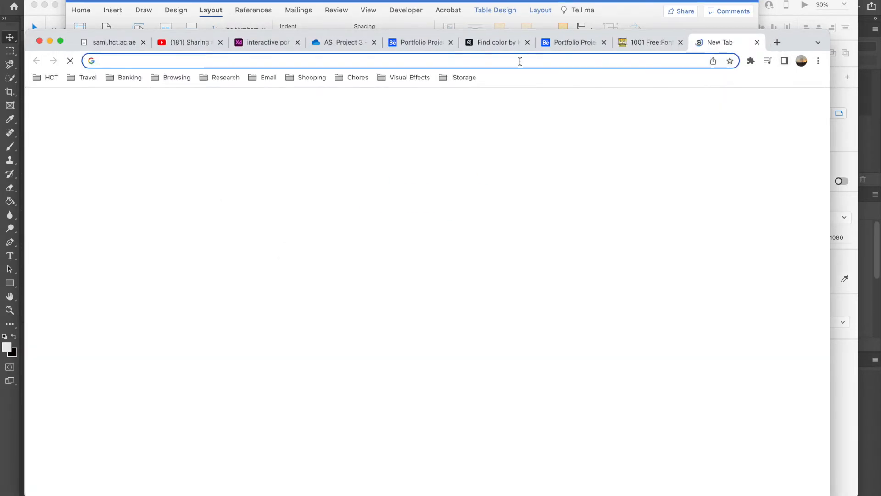
click(519, 61)
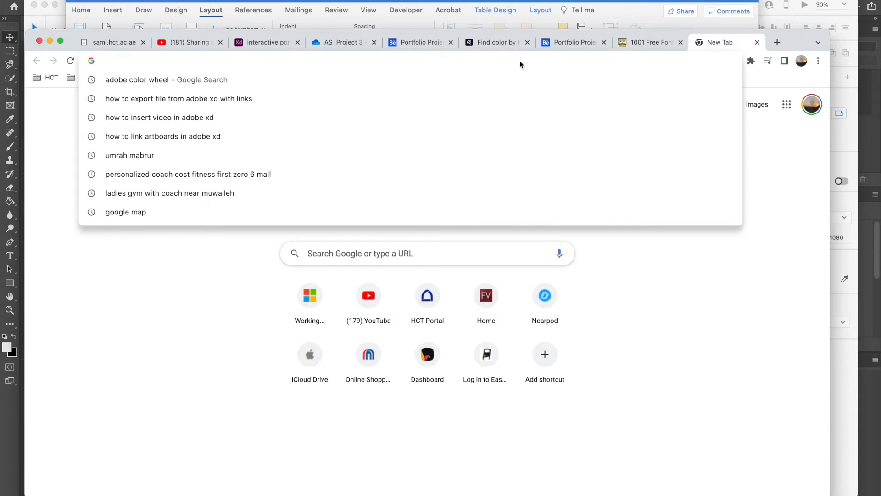
text(font )
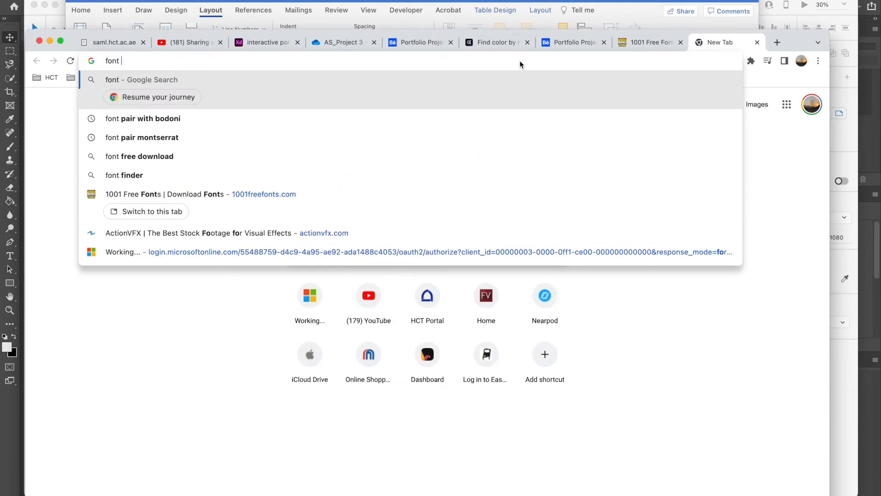
text(pair with bodoni)
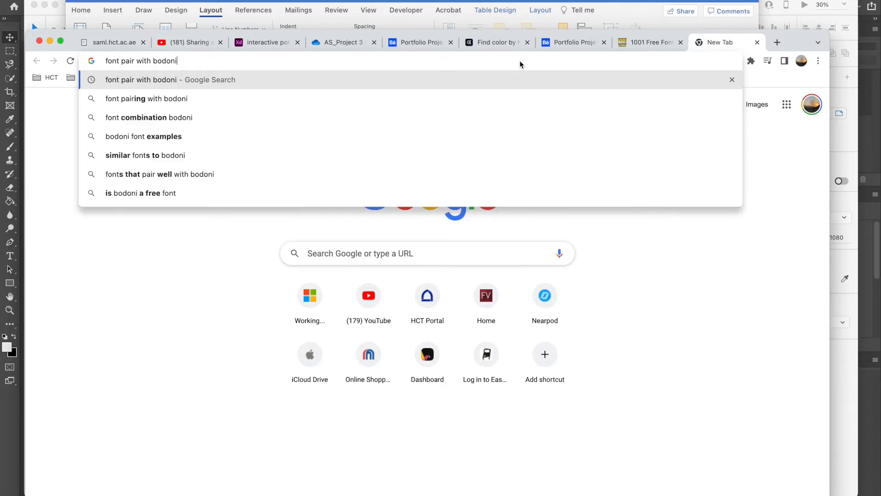
key(Return)
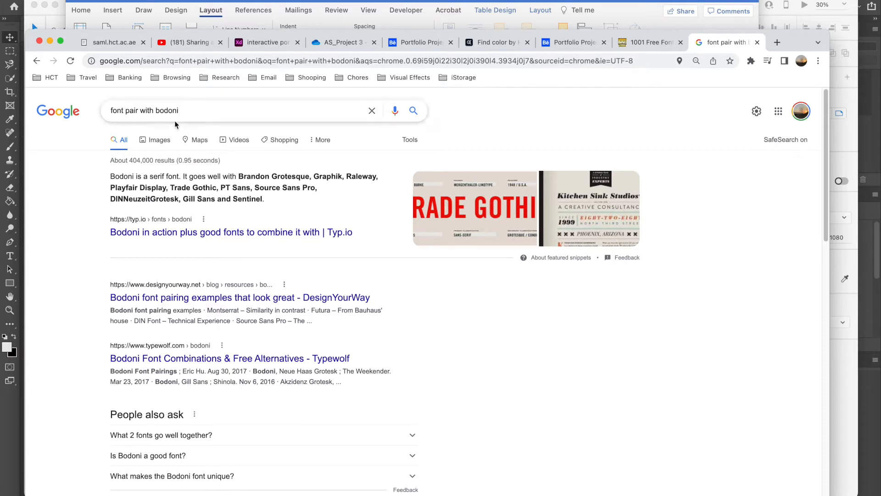
Copy the font name Brandon Grotesque from the results and search for "free download font Brandon Grotesque" in the 1001 Free Fonts tab
drag(241, 176, 304, 179)
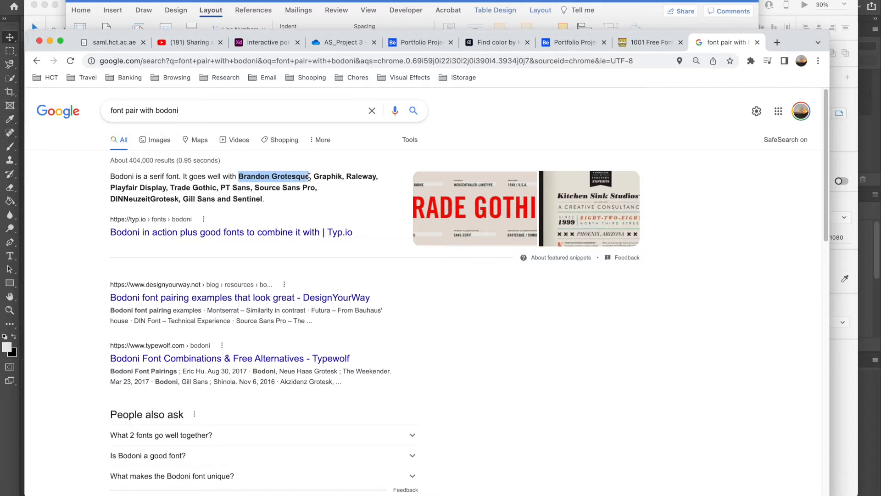
right_click(298, 180)
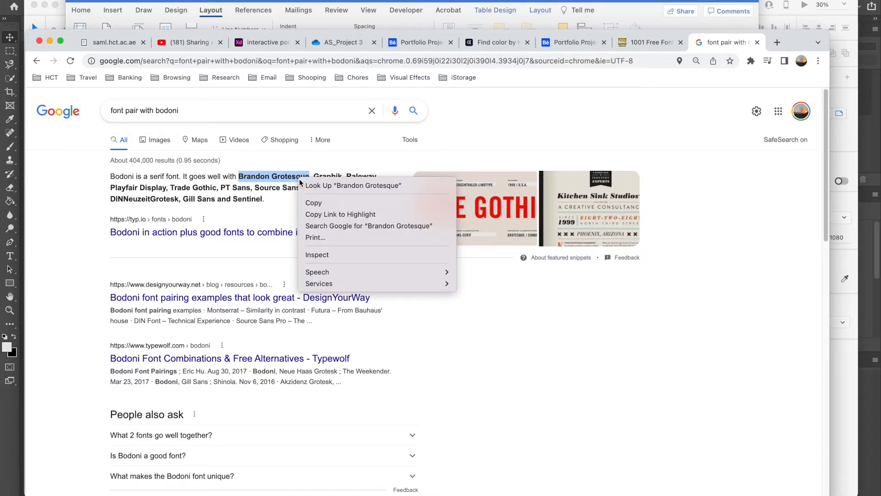
click(308, 202)
click(648, 43)
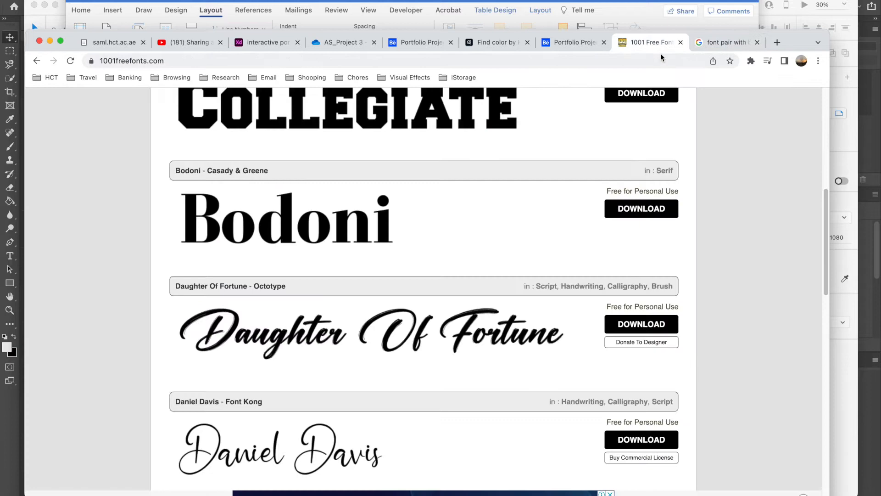
click(593, 61)
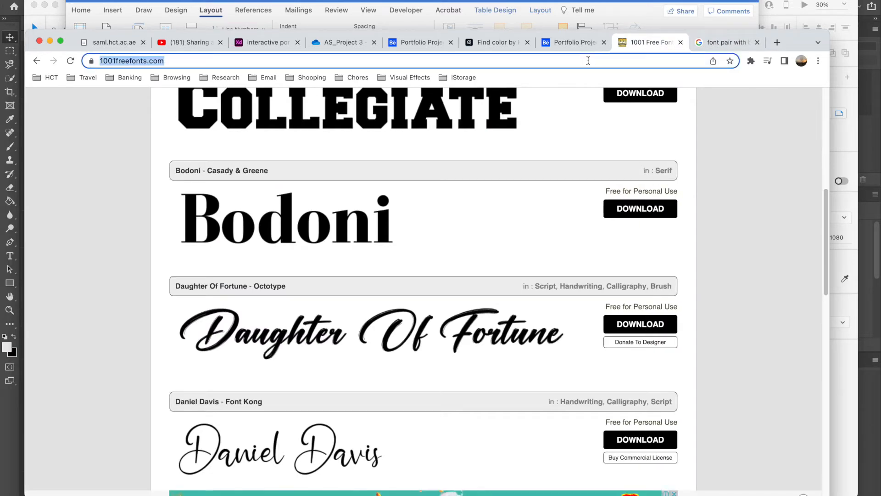
text(free download font)
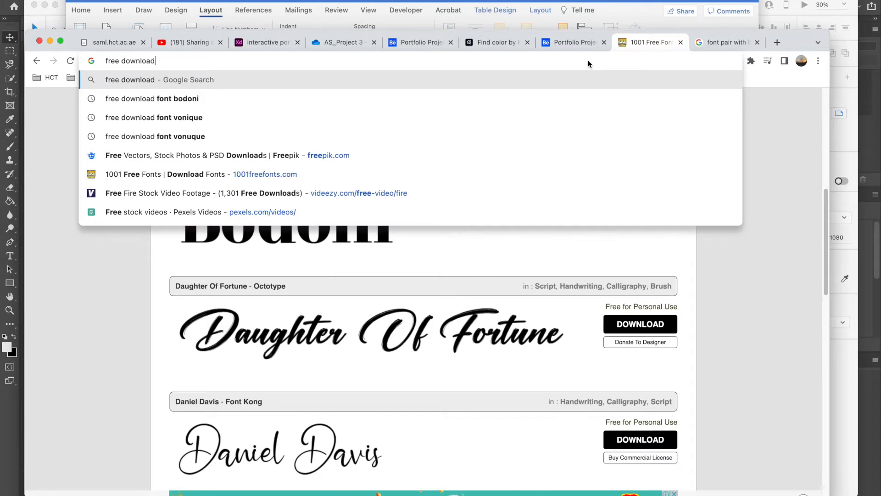
key(super+v)
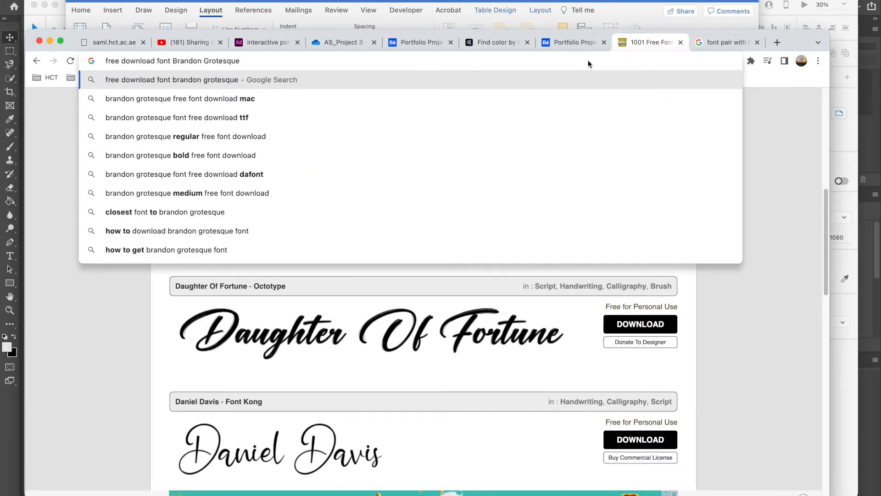
key(Return)
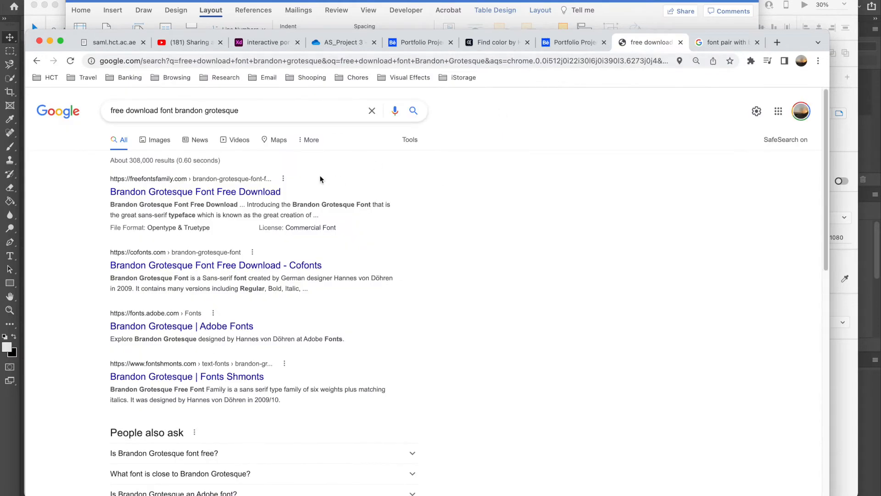
Open the freefontsfamily.com Brandon Grotesque result and examine its font details, preview and family list
click(213, 194)
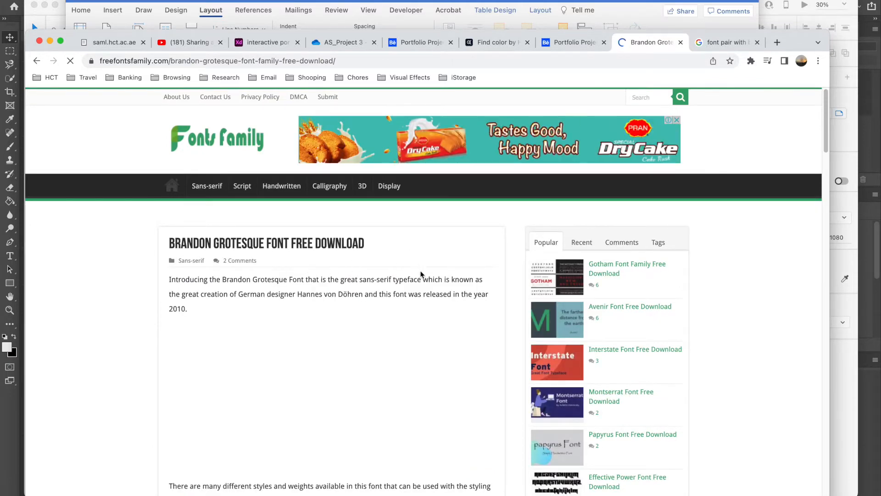
scroll(416, 266, down, 6)
scroll(423, 278, down, 7)
scroll(422, 277, down, 5)
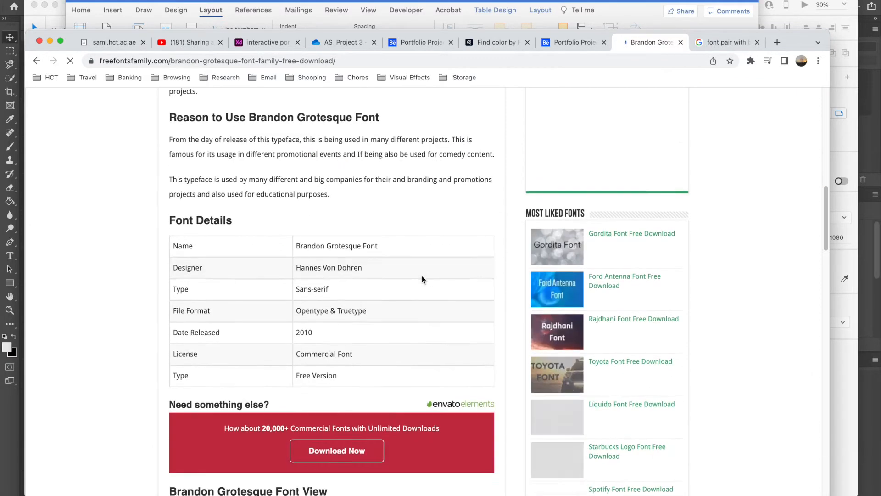
scroll(422, 279, down, 9)
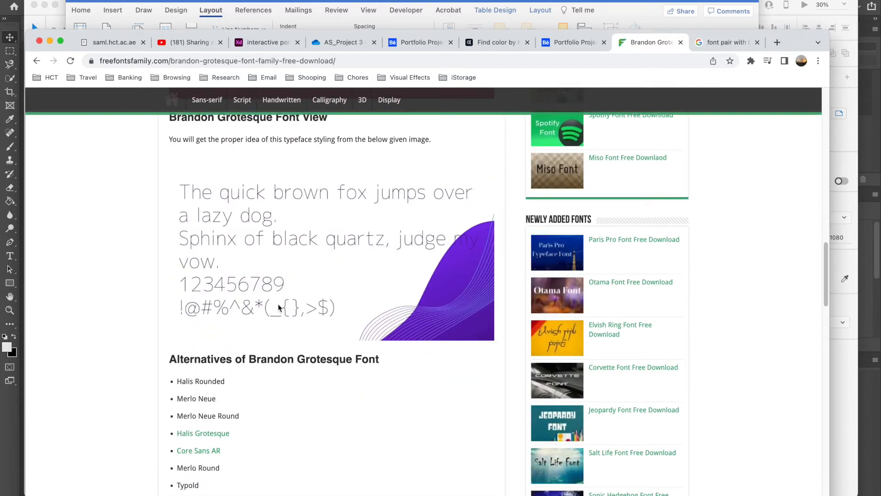
scroll(278, 307, up, 2)
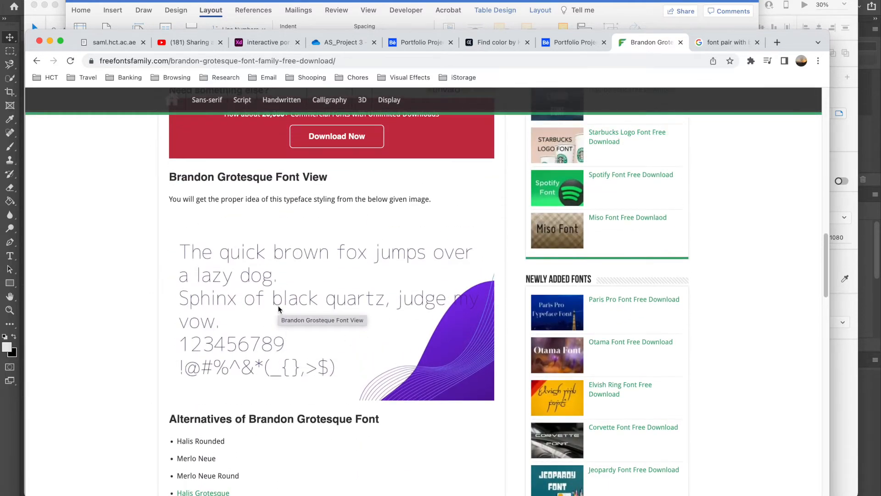
scroll(278, 306, up, 12)
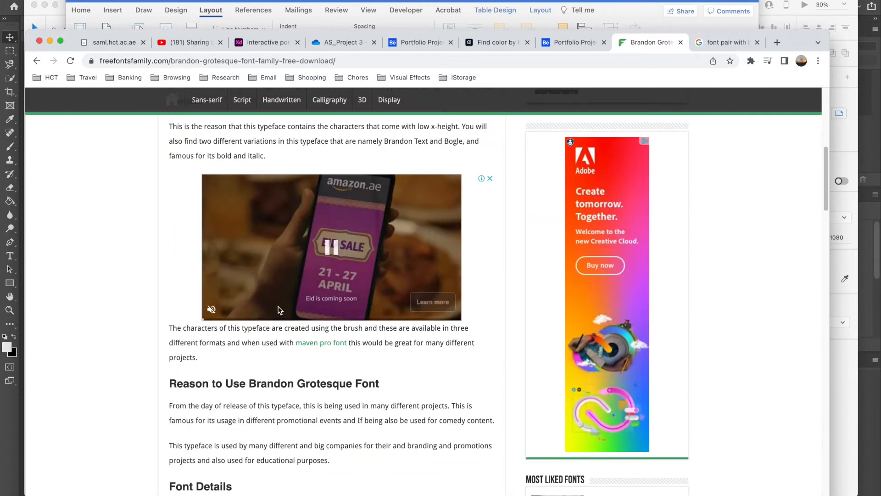
scroll(279, 306, up, 12)
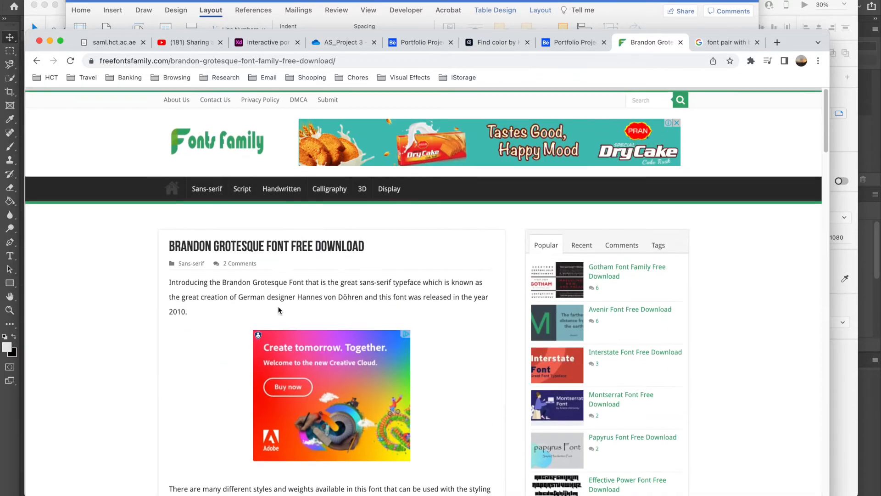
scroll(278, 307, down, 20)
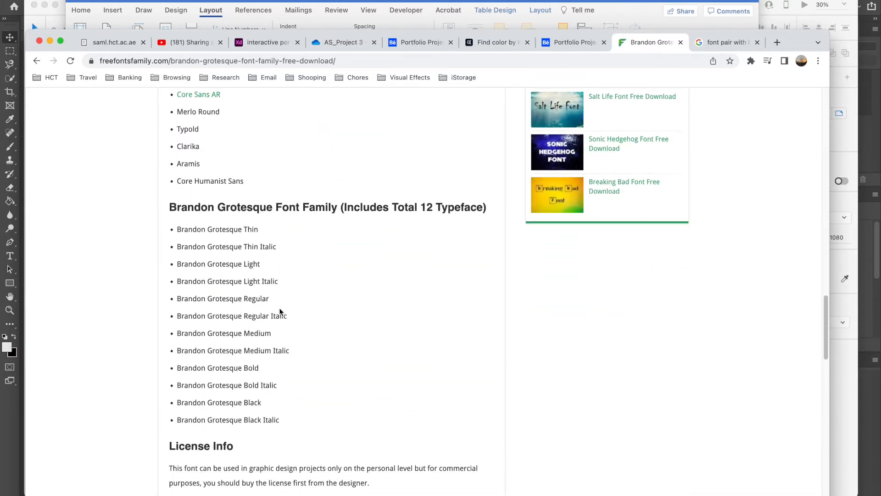
Download the Brandon-Grotesque-Font-Family archive, dismiss the ad and save it in the Downloads folder
scroll(279, 311, down, 1)
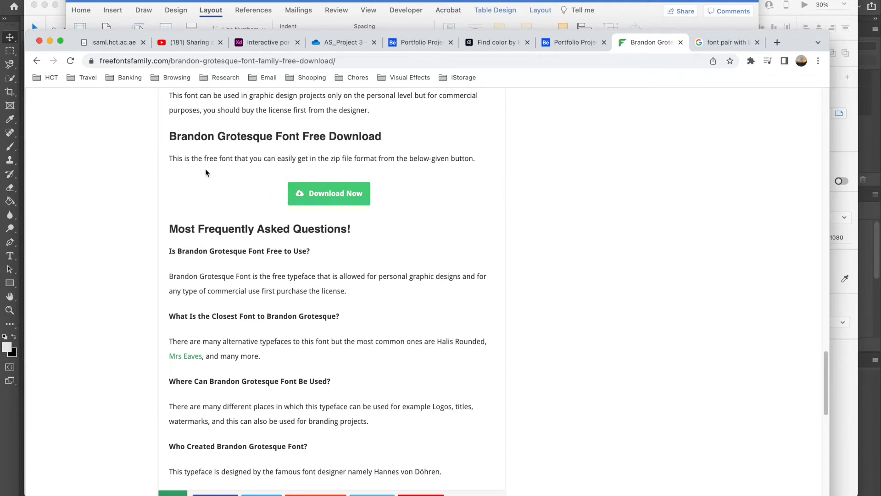
click(330, 195)
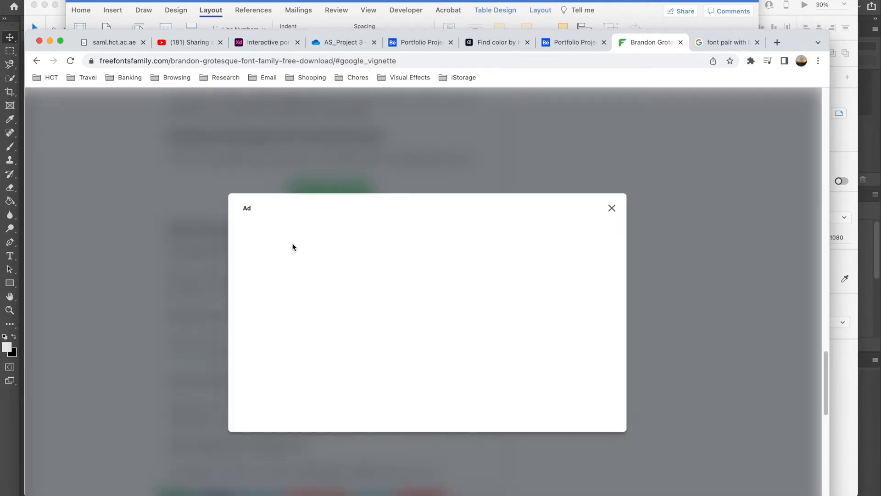
click(612, 208)
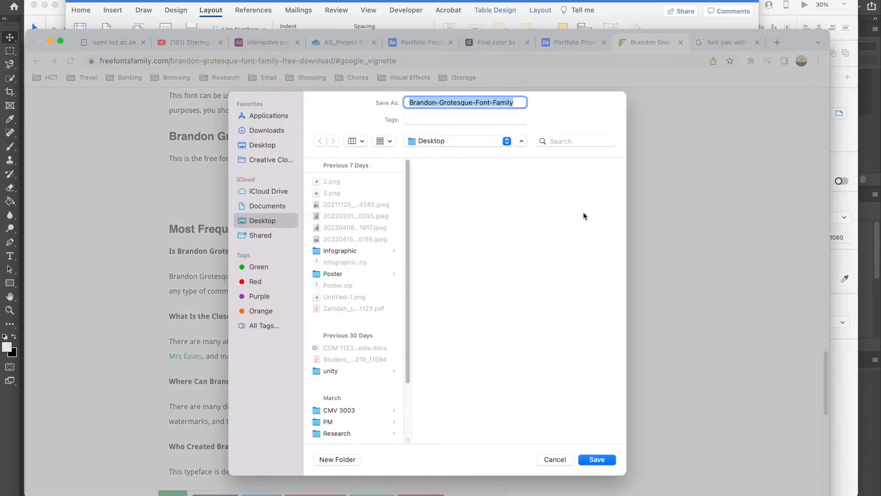
click(271, 132)
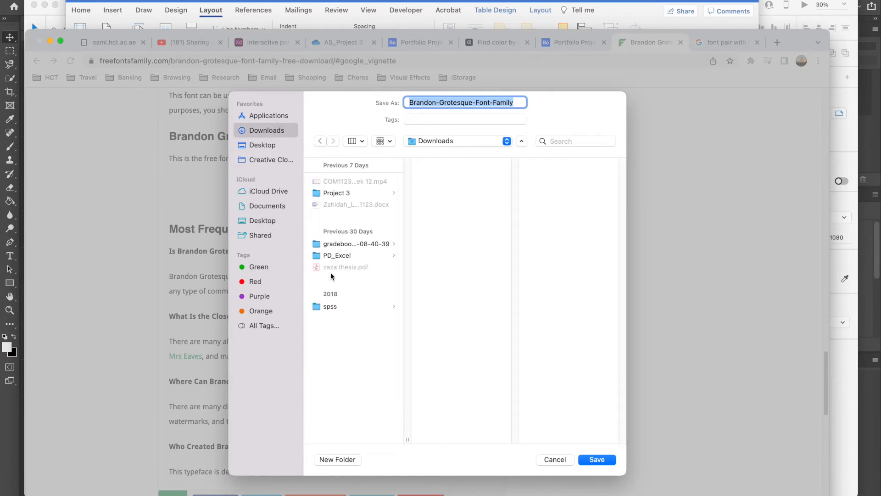
click(595, 459)
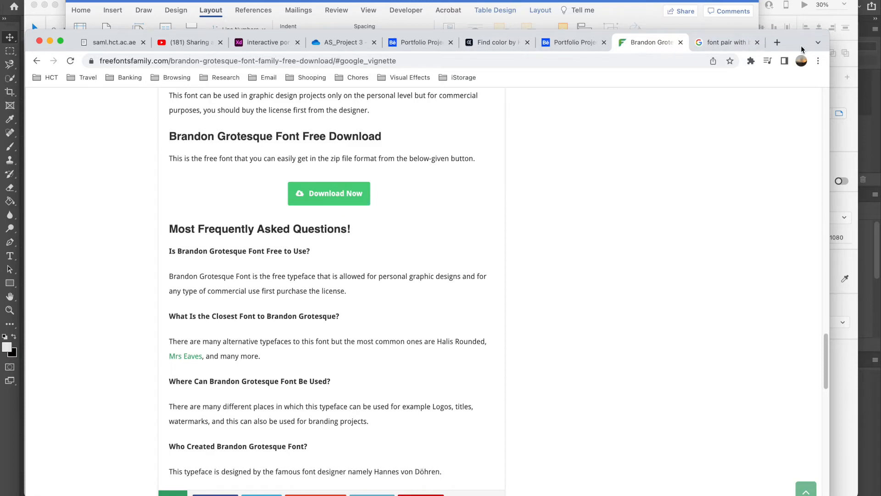
Switch to Finder, extract Brandon-Grotesque-Font-Family.zip in Downloads and widen the column listing its font files
drag(803, 45, 811, 7)
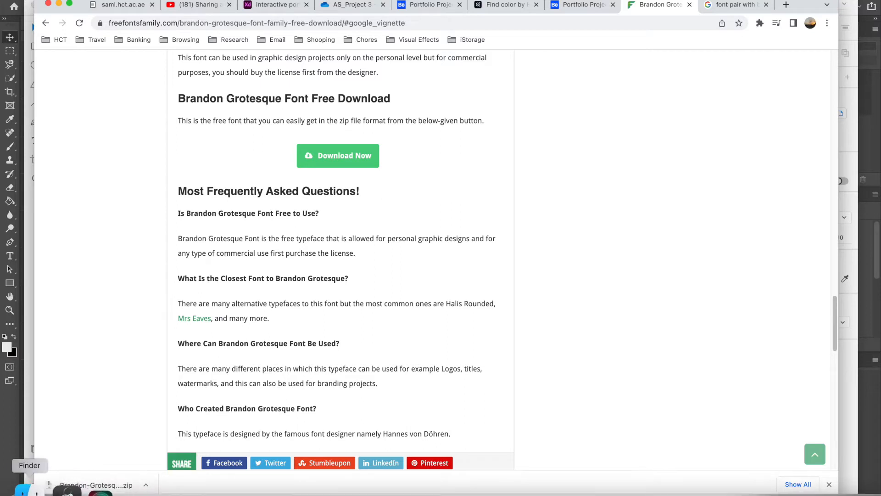
click(30, 488)
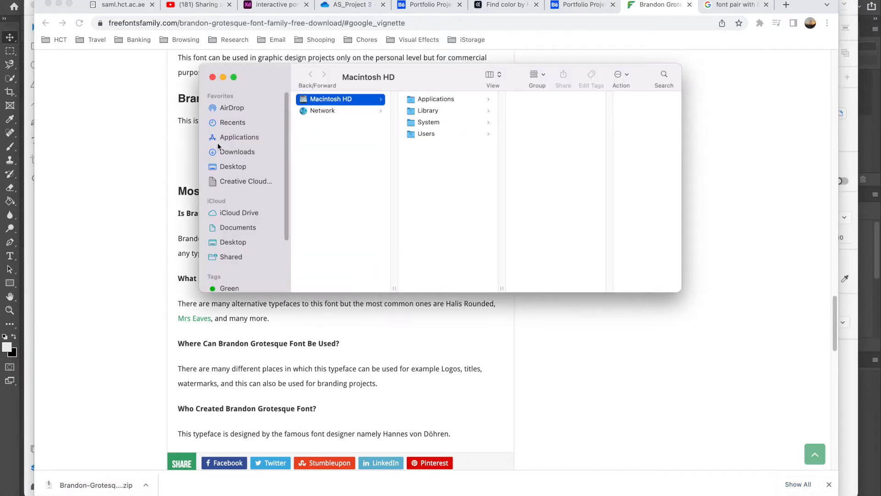
click(239, 152)
click(311, 116)
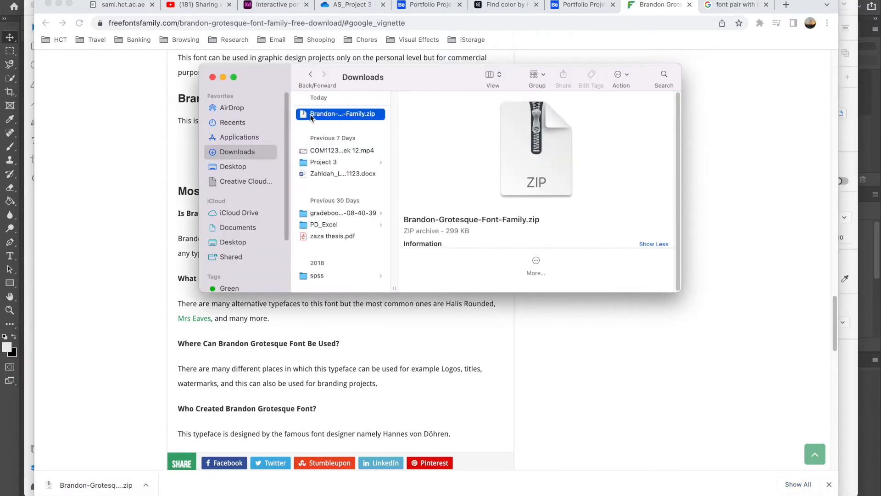
double_click(332, 118)
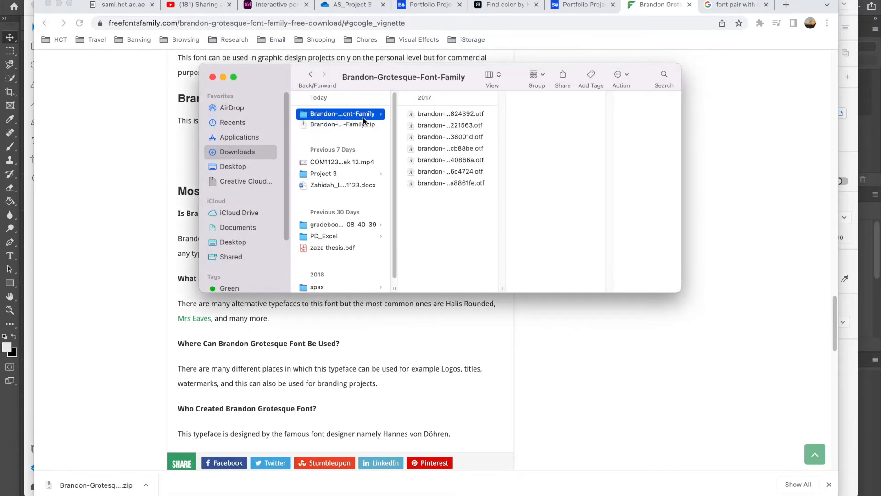
drag(502, 289, 562, 289)
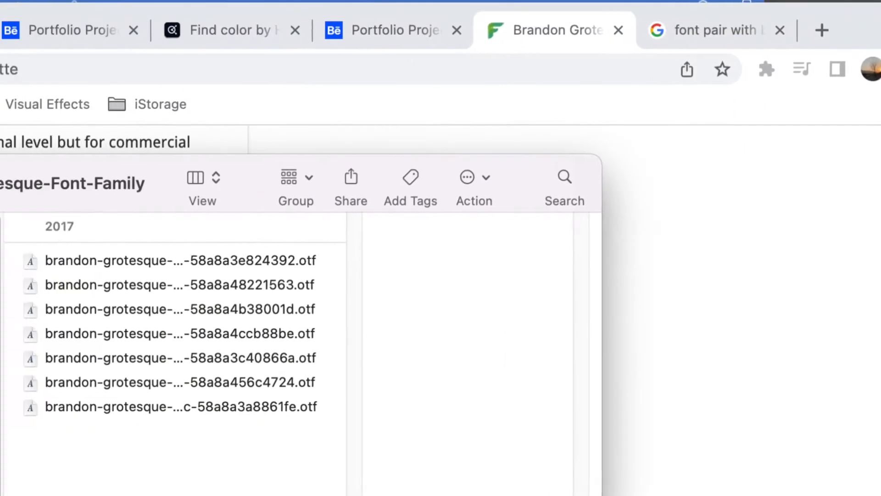
Open Font Book and move its window clear of the Finder window's sidebar
key(super+space)
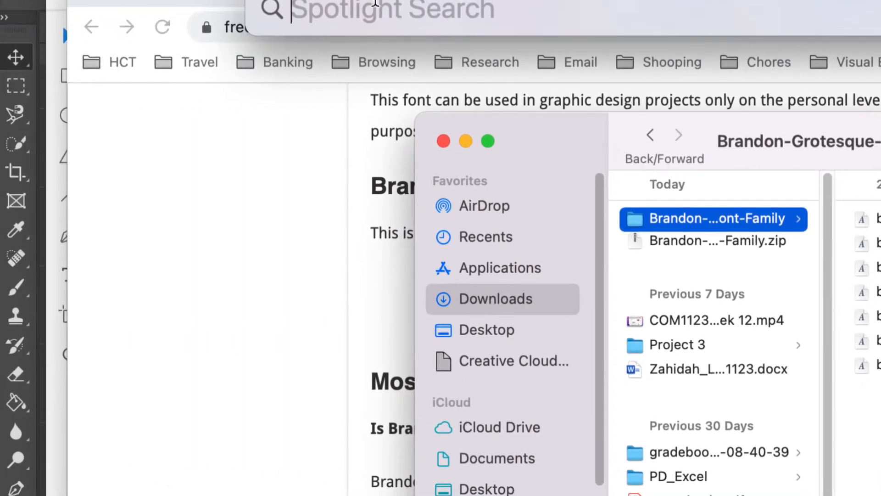
text(font book)
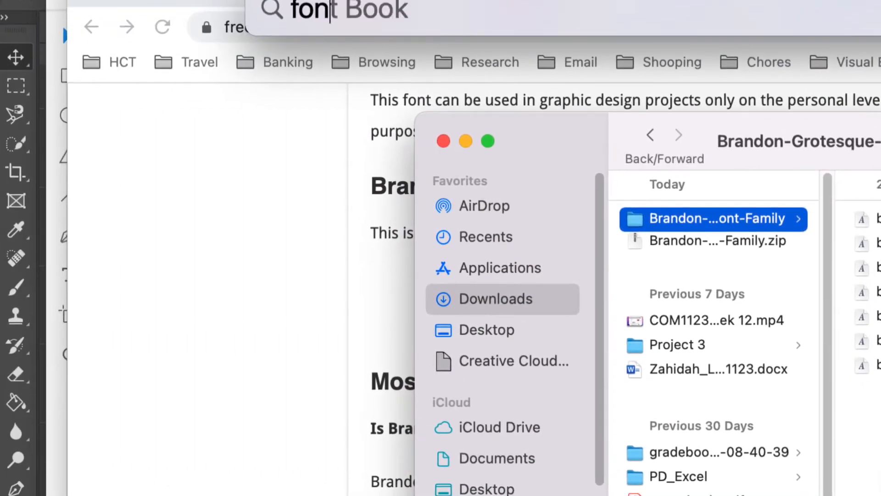
key(Return)
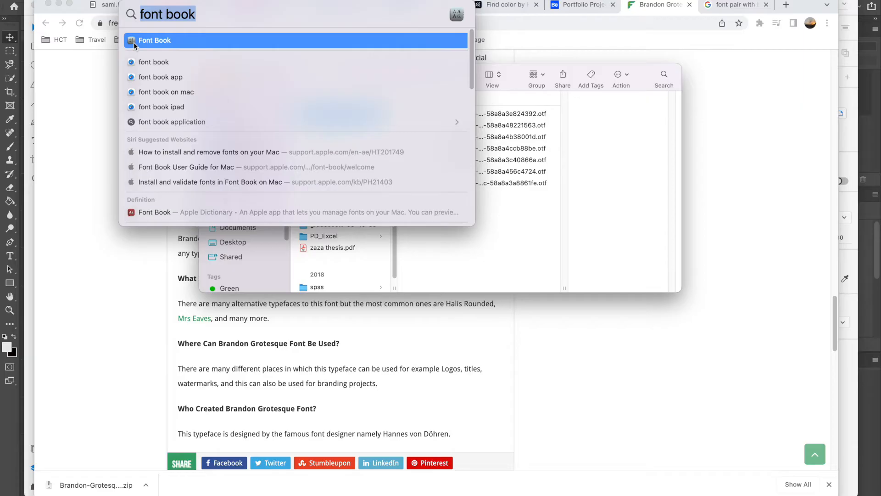
click(157, 41)
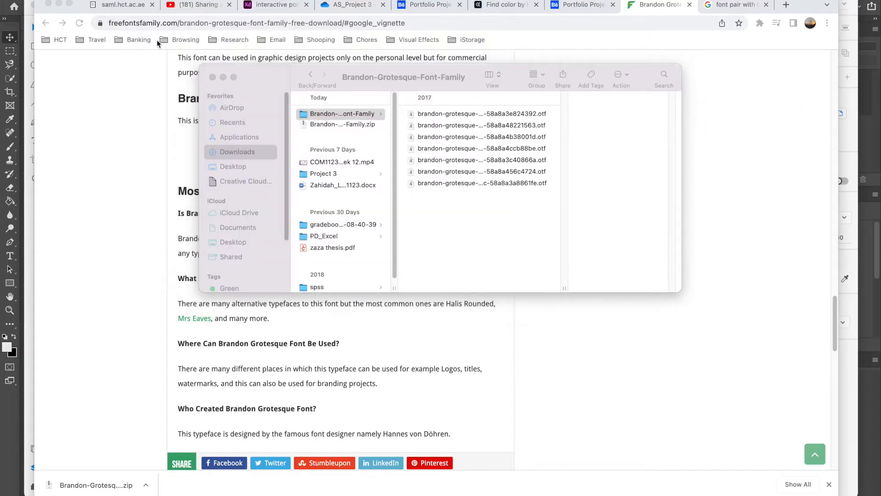
drag(296, 24, 396, 24)
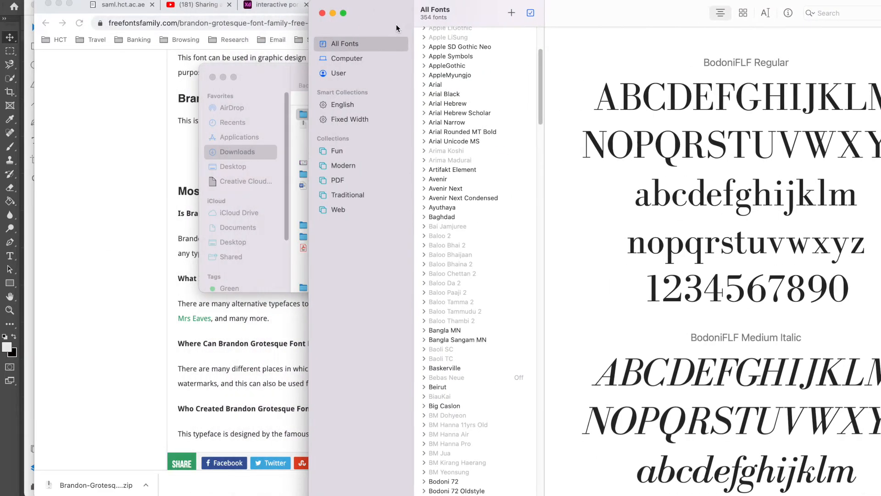
Browse the All Fonts and English collections in Font Book and display the User collection
scroll(458, 280, down, 1)
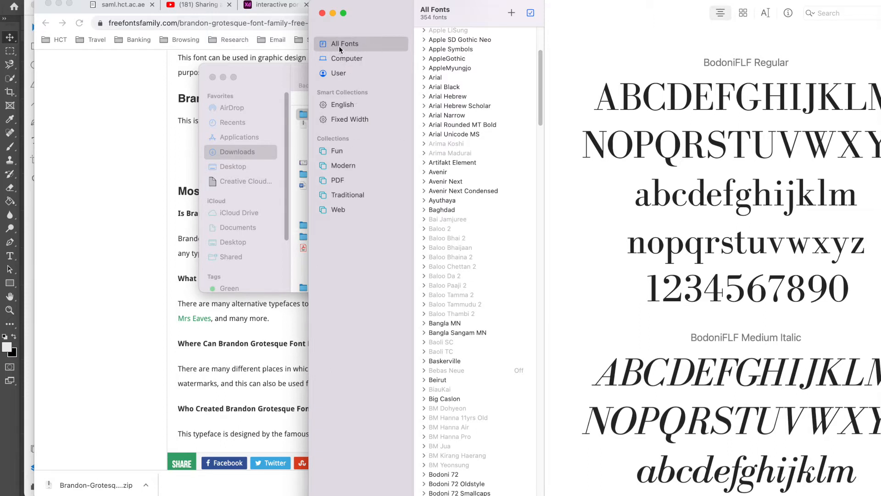
click(343, 75)
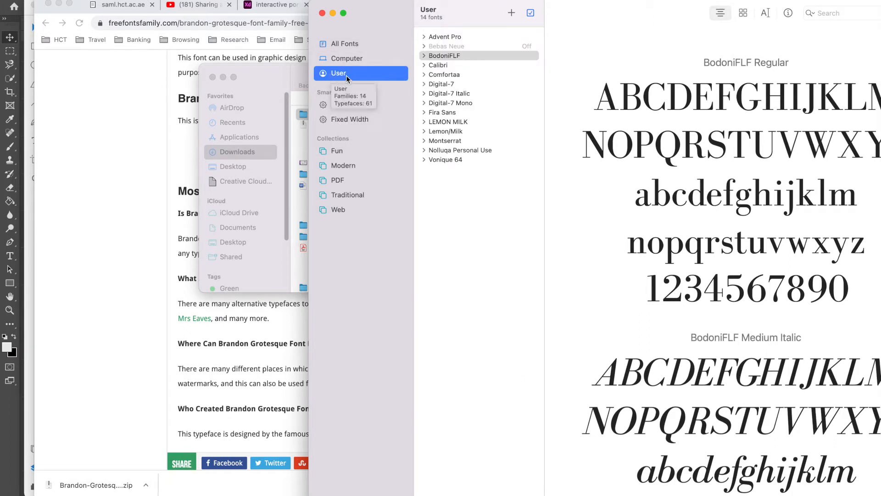
click(337, 104)
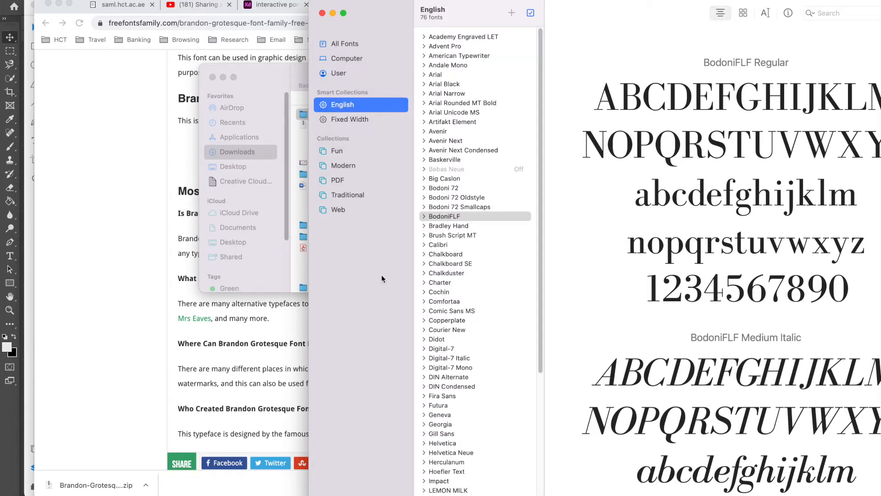
click(336, 75)
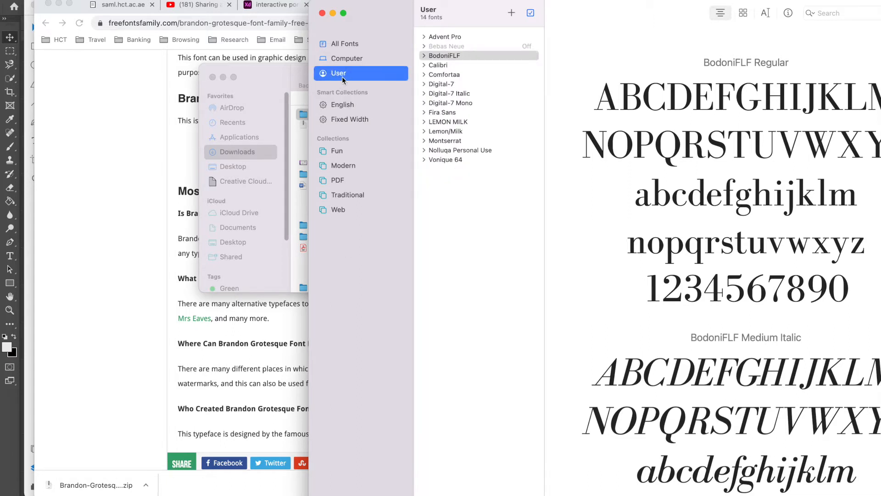
Add all seven Brandon Grotesque .otf files from Finder to Font Book's User collection and preview BodoniFLF there
click(272, 84)
drag(280, 83, 227, 296)
click(403, 324)
shift+click(414, 391)
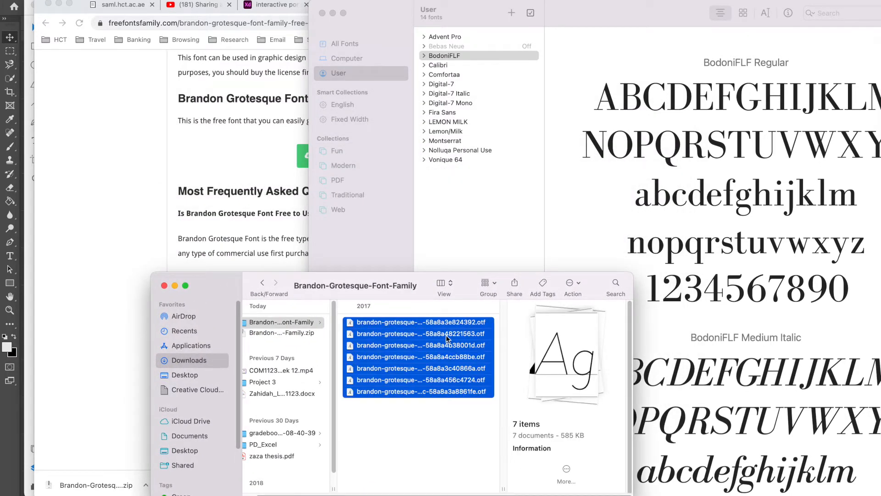
drag(447, 336, 490, 188)
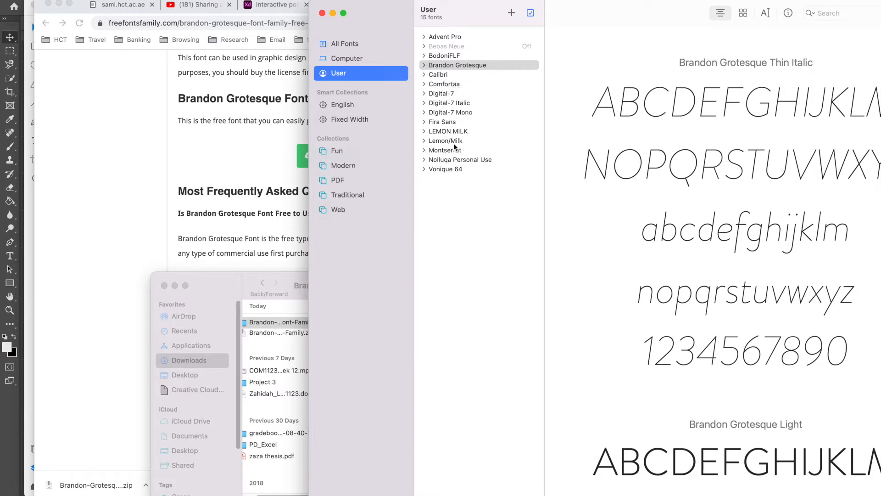
click(444, 55)
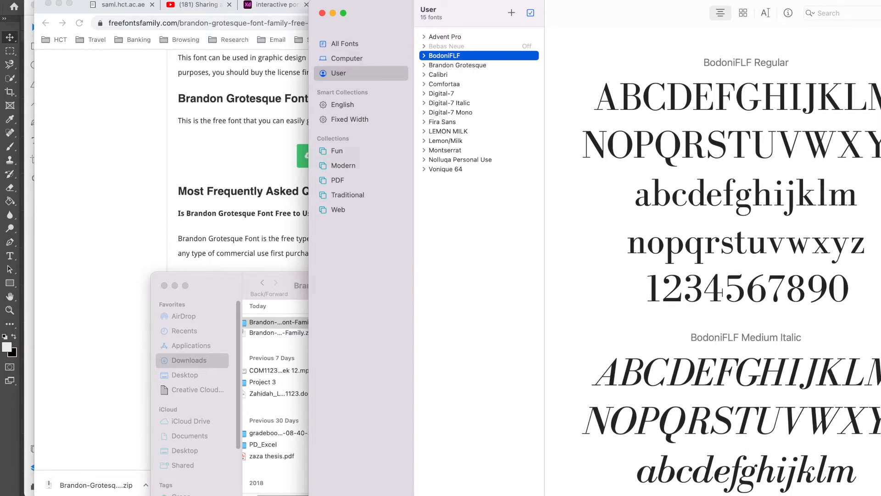
Switch to Adobe XD, view the Page 1-Home reference in the Portfolio planning Word document, and return to XD with its window repositioned
mouse_move(535, 494)
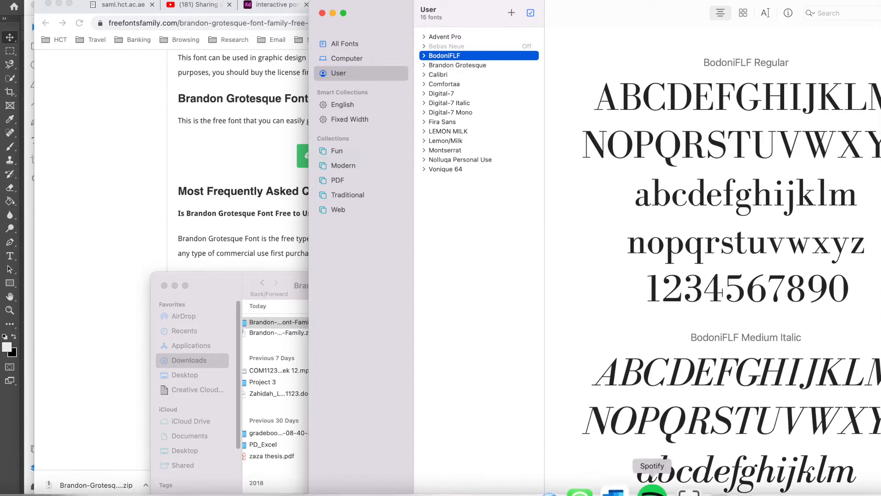
click(746, 487)
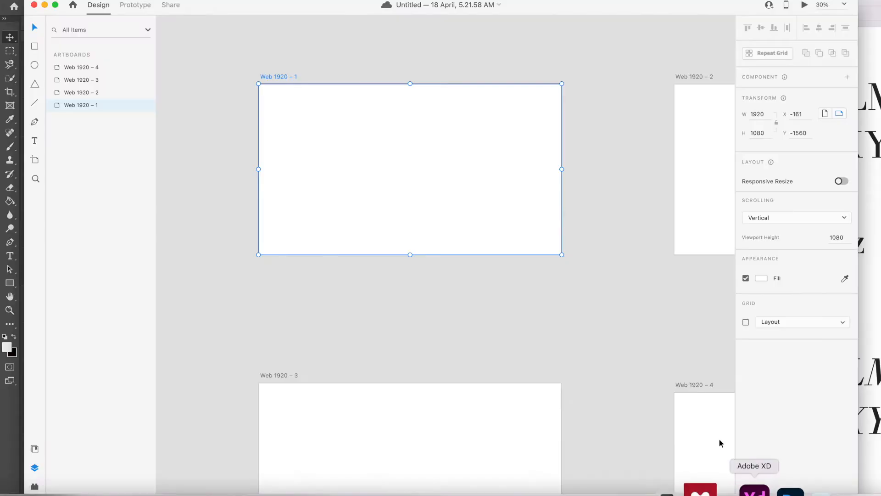
drag(644, 4, 579, 56)
click(292, 1)
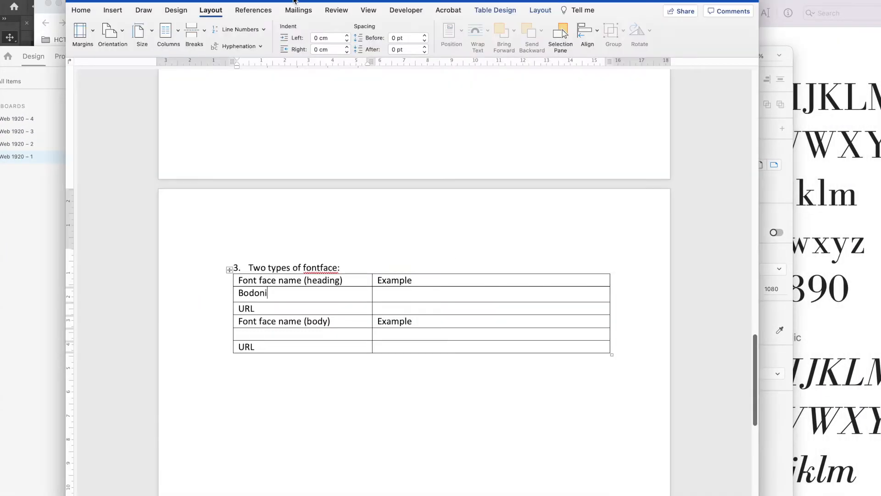
drag(293, 1, 391, 19)
scroll(500, 255, up, 6)
scroll(500, 255, up, 15)
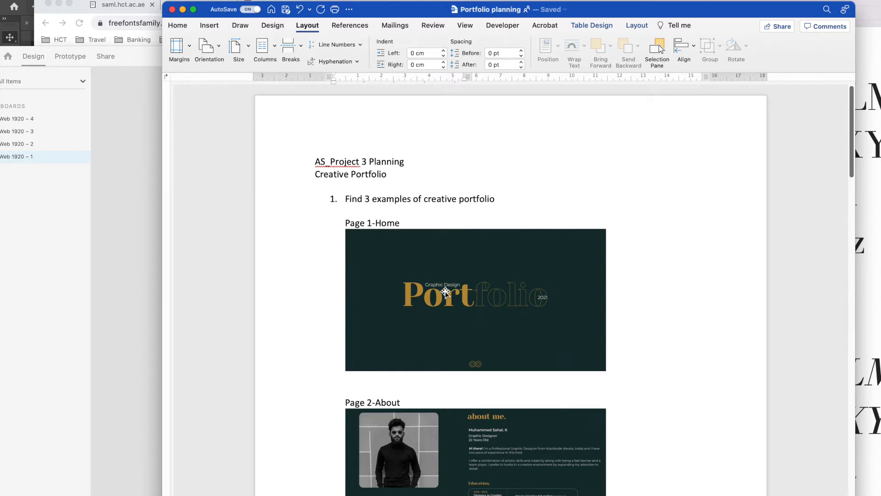
click(153, 171)
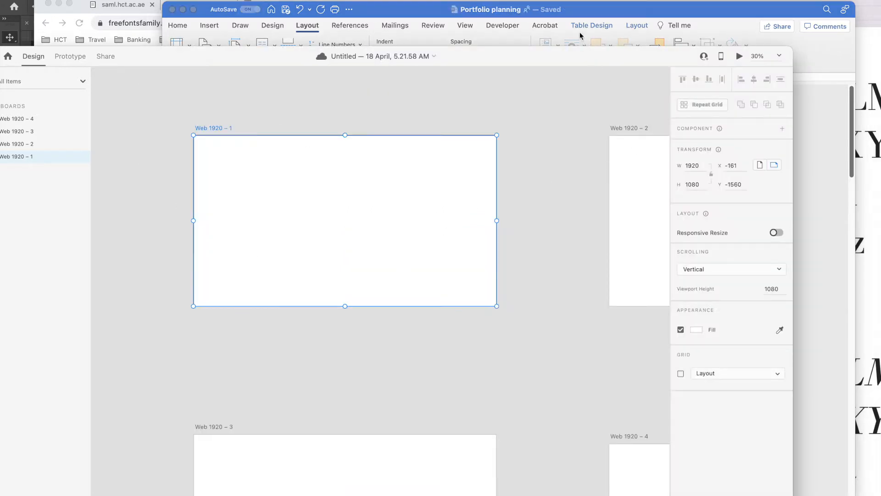
drag(598, 62, 646, 39)
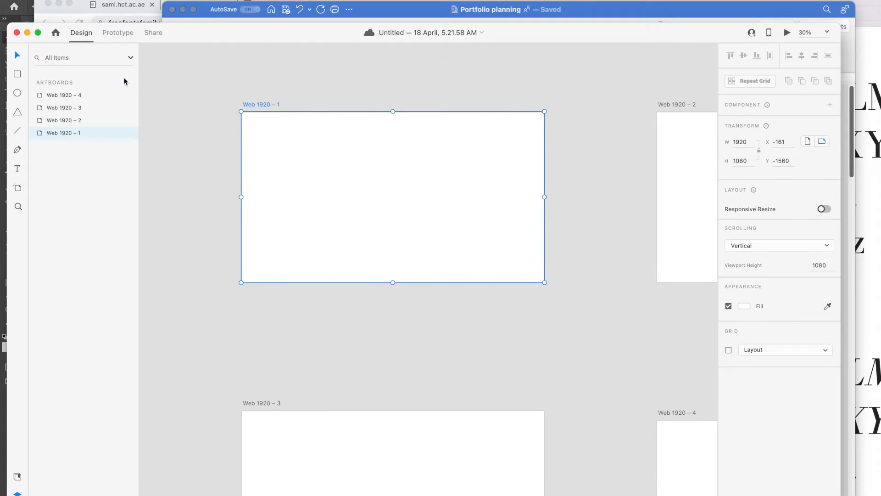
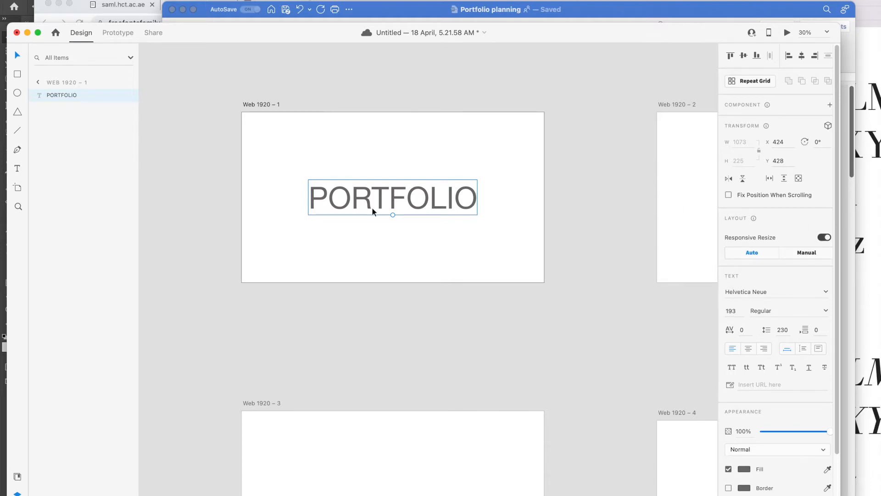
Set the PORTFOLIO text on Web 1920 – 1 to the Bodoni 72 font at size 200
click(826, 294)
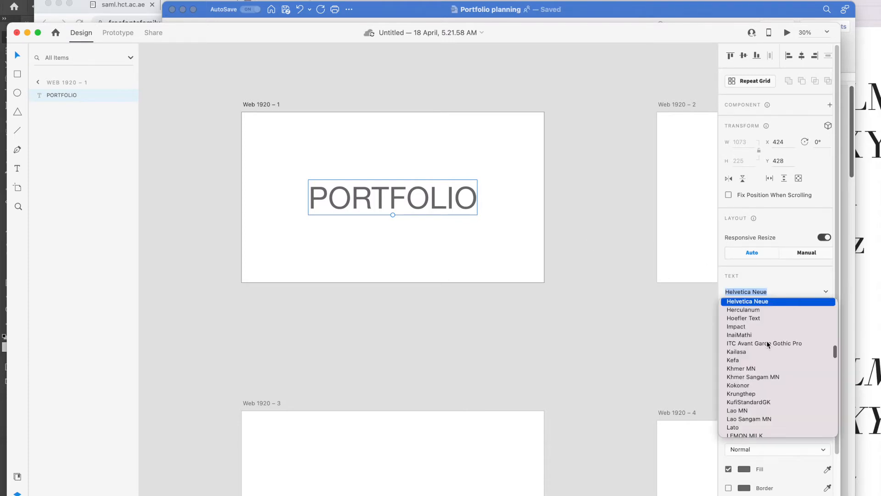
text(Bo)
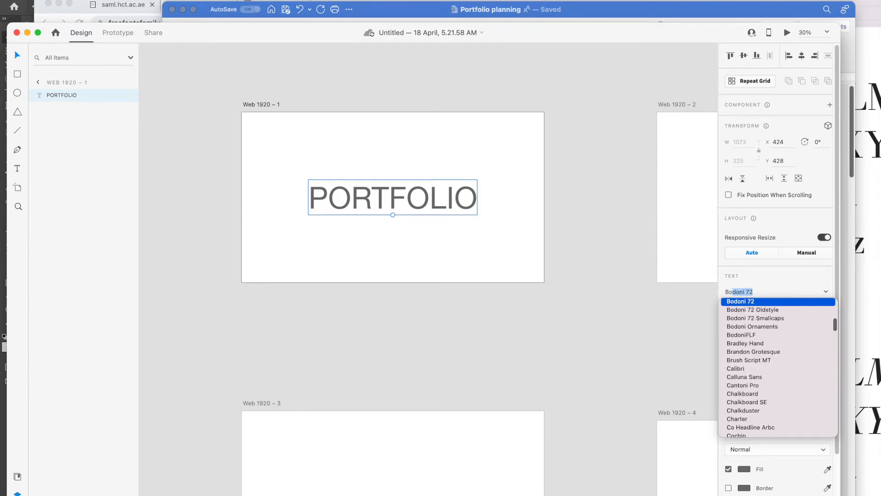
text(d)
click(753, 302)
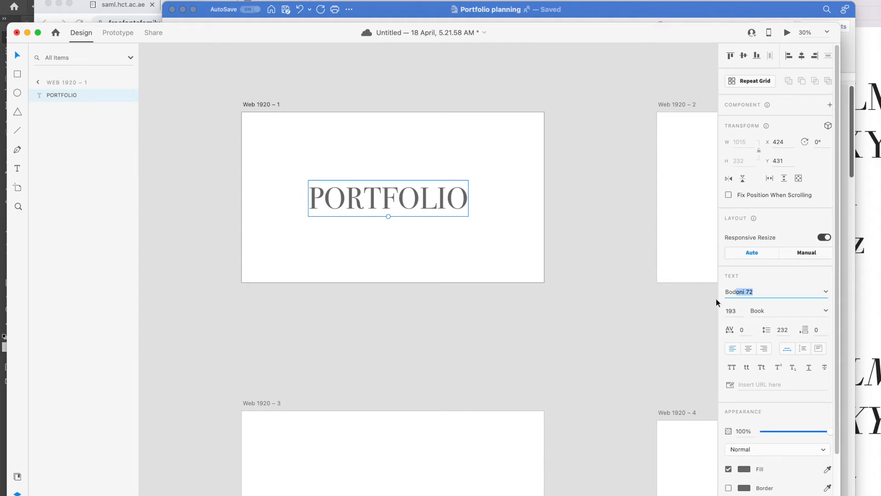
click(733, 311)
text(200)
key(Return)
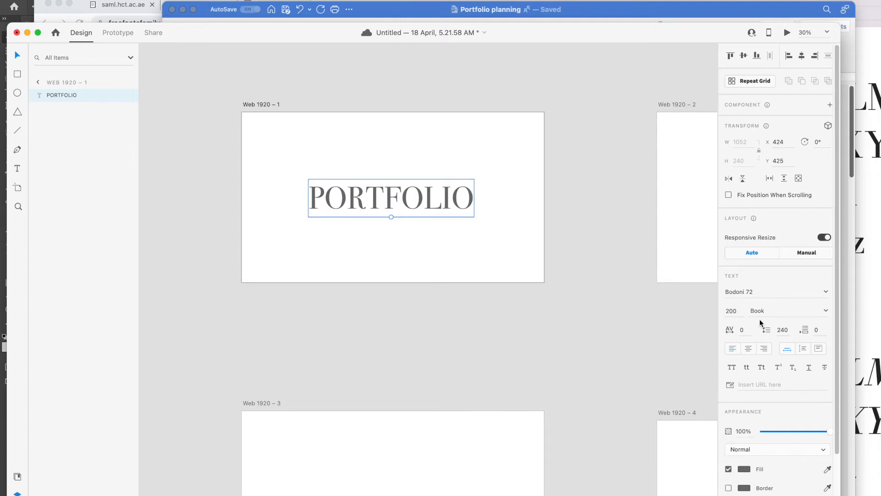
Compare the title with the Page 1-Home reference in Word and return to Adobe XD
click(707, 11)
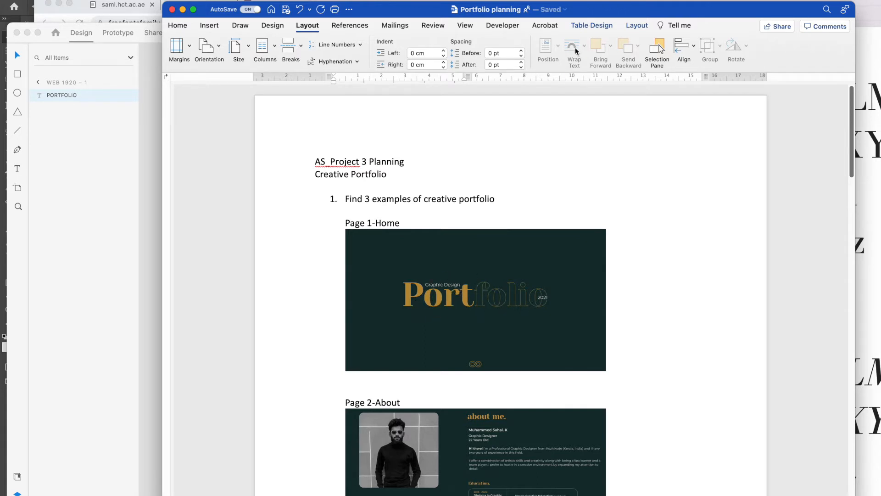
drag(422, 17, 436, 20)
click(149, 167)
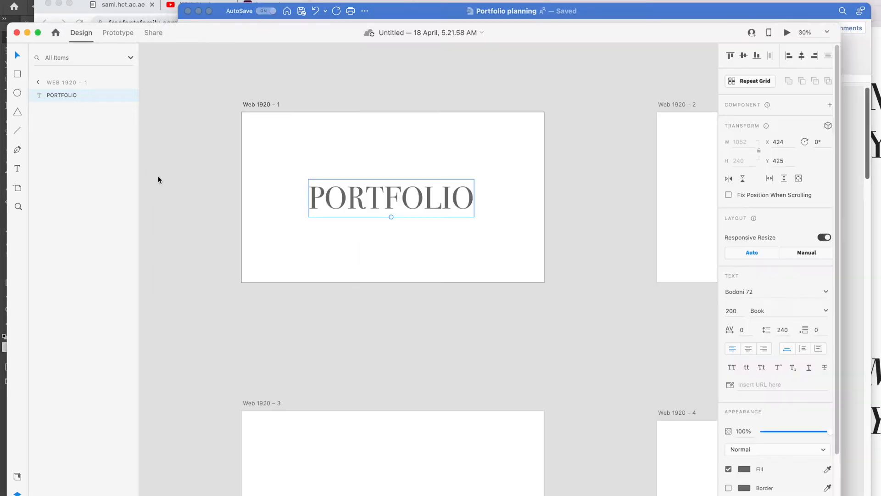
Cut the letters FOLIO out of the PORTFOLIO title, leaving PORT as its own text object
double_click(317, 201)
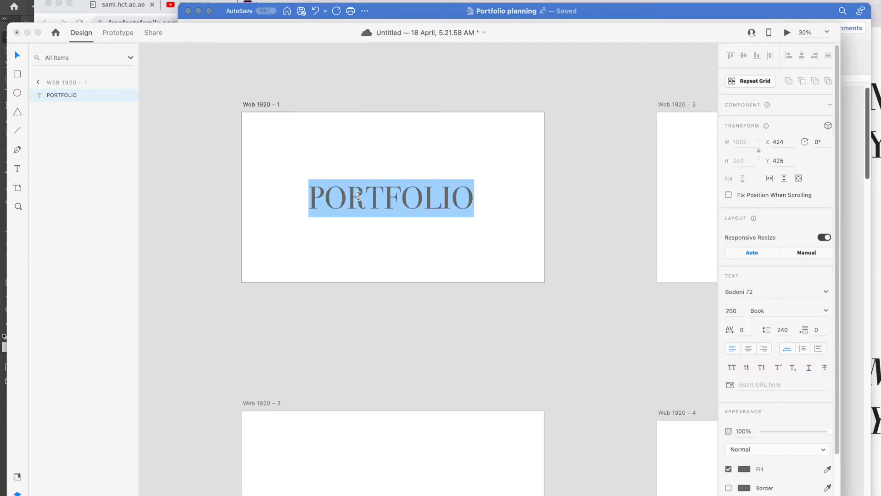
click(380, 203)
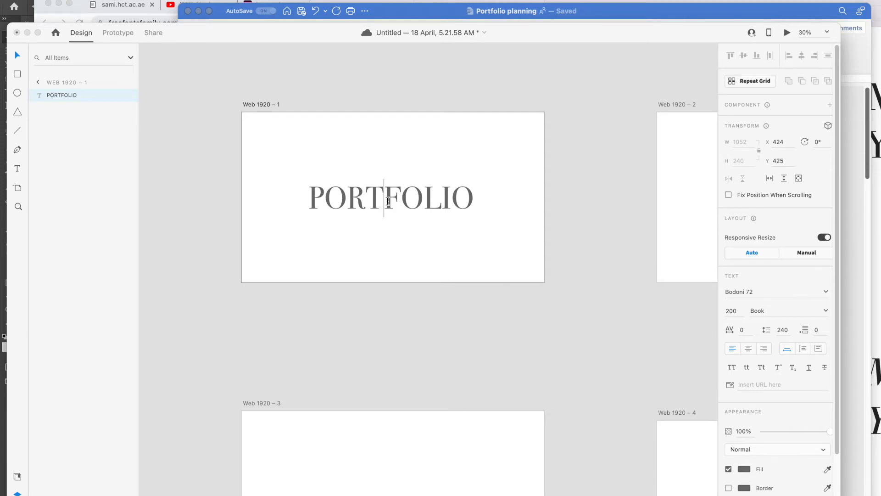
drag(388, 198, 467, 200)
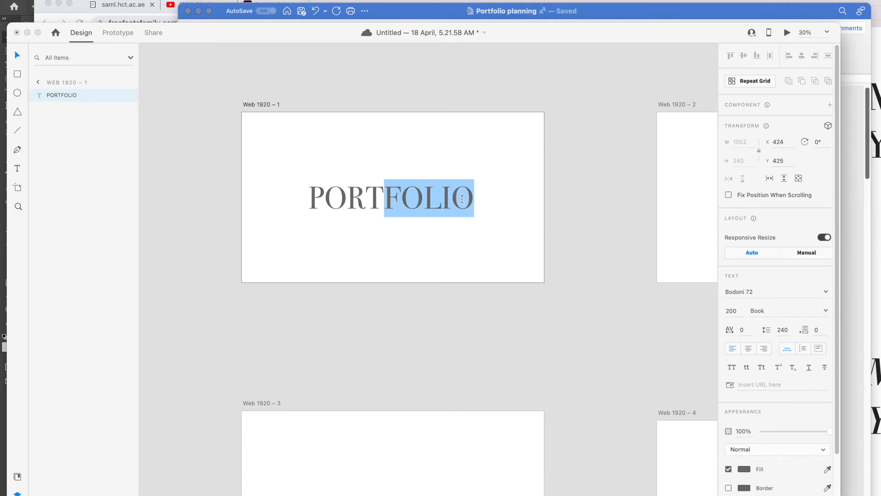
right_click(466, 200)
click(467, 203)
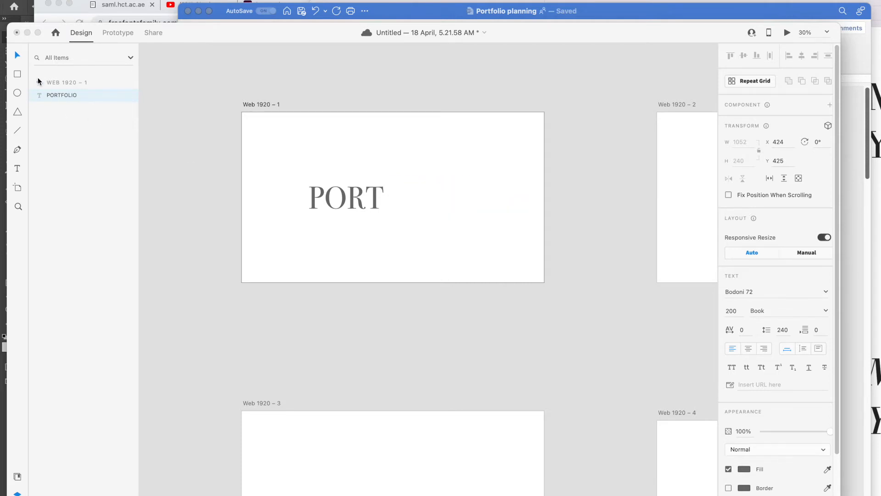
key(Escape)
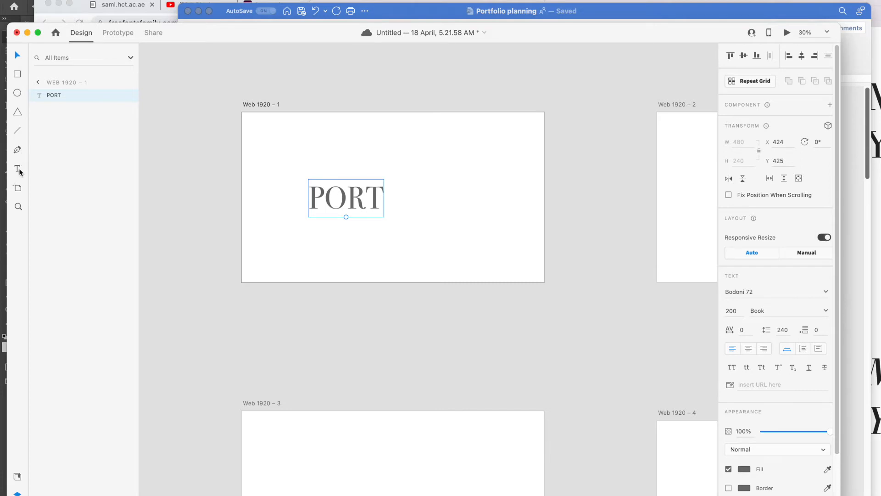
Paste FOLIO as a separate text object and place it directly after PORT on the same baseline
click(415, 200)
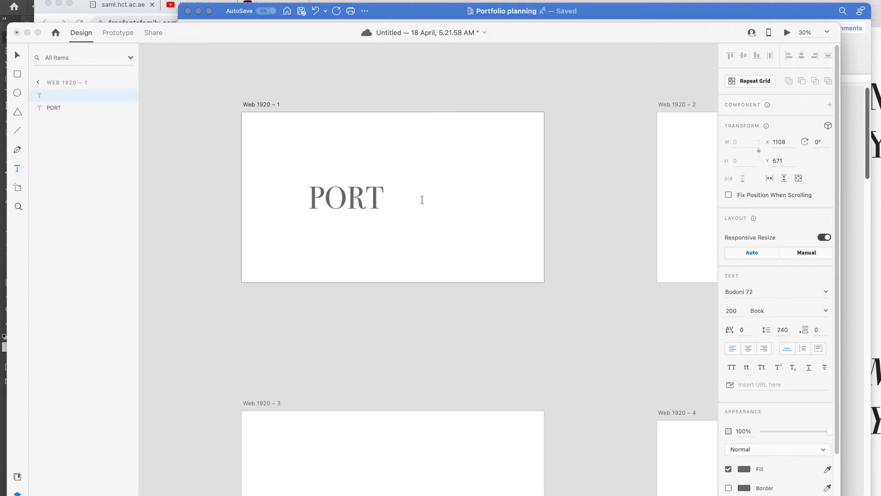
click(82, 2)
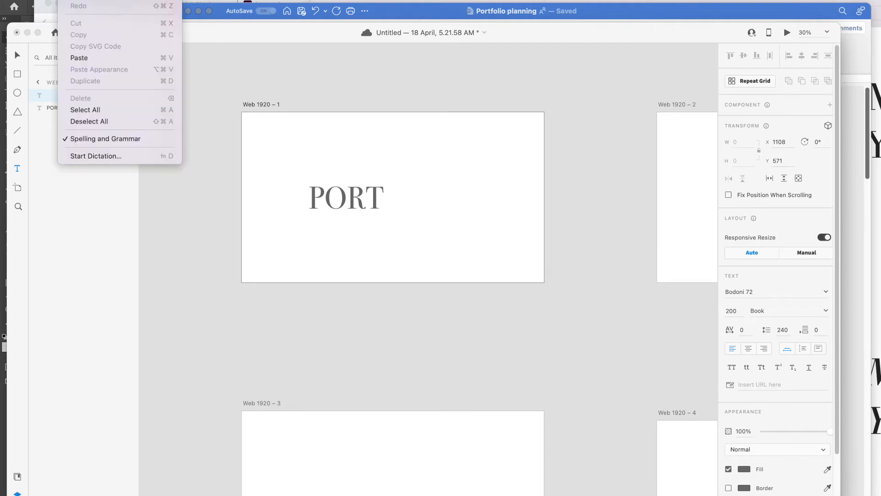
click(95, 57)
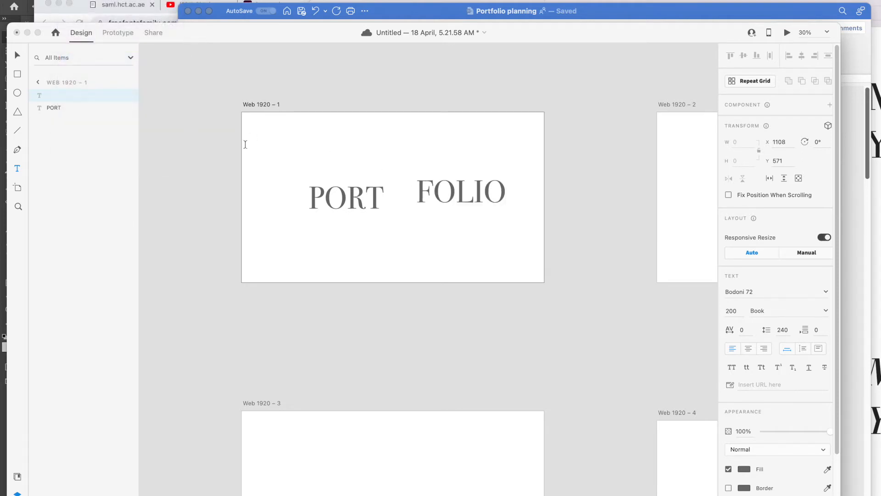
click(18, 55)
drag(454, 191, 426, 200)
click(446, 220)
click(436, 207)
key(Right)
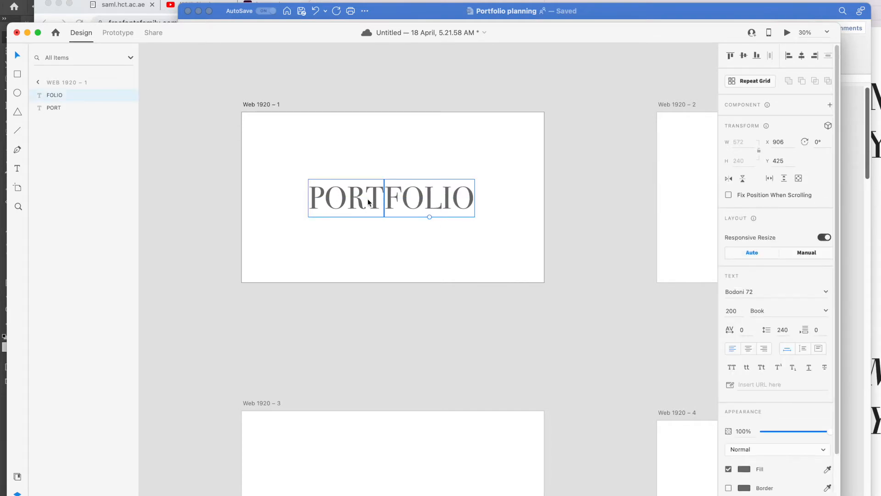
Select the PORT text and review the Page 1-Home reference and the Adobe color wheel selection in the Word planning document
click(353, 203)
click(437, 16)
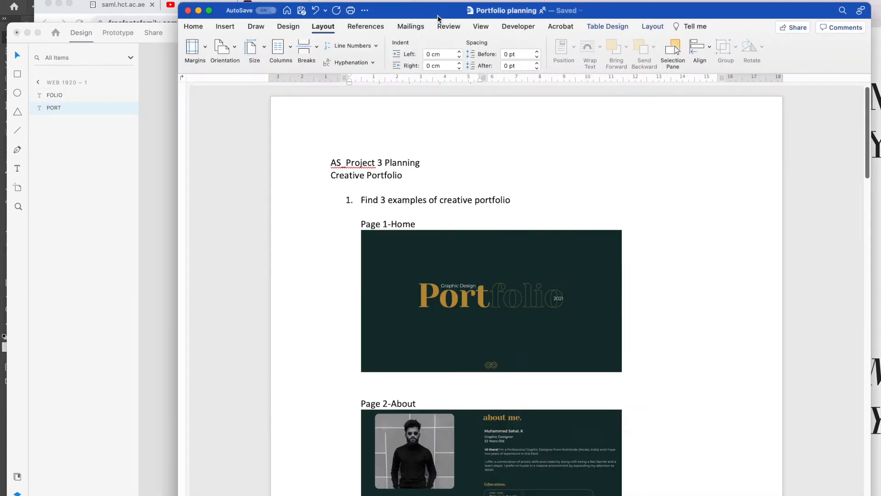
click(176, 133)
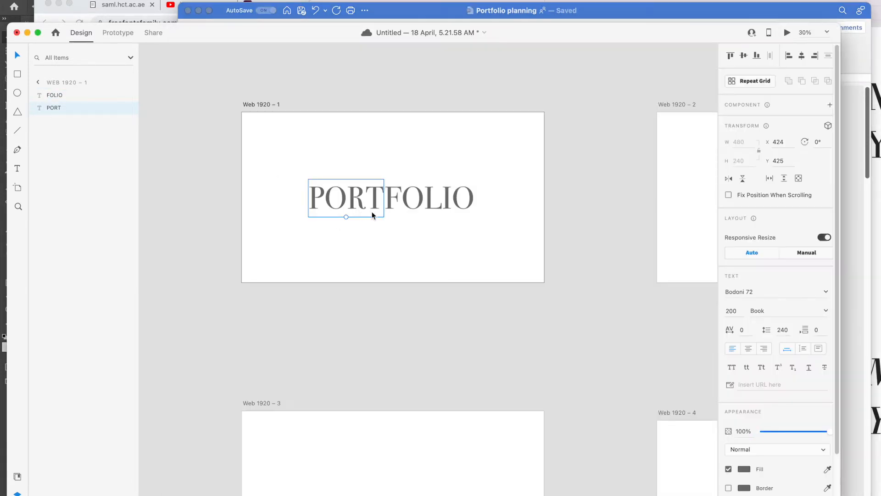
scroll(765, 441, down, 3)
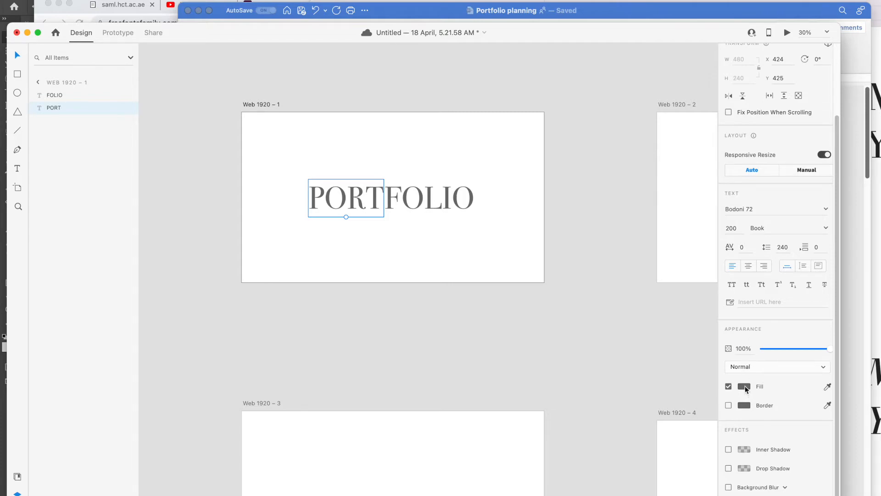
click(609, 22)
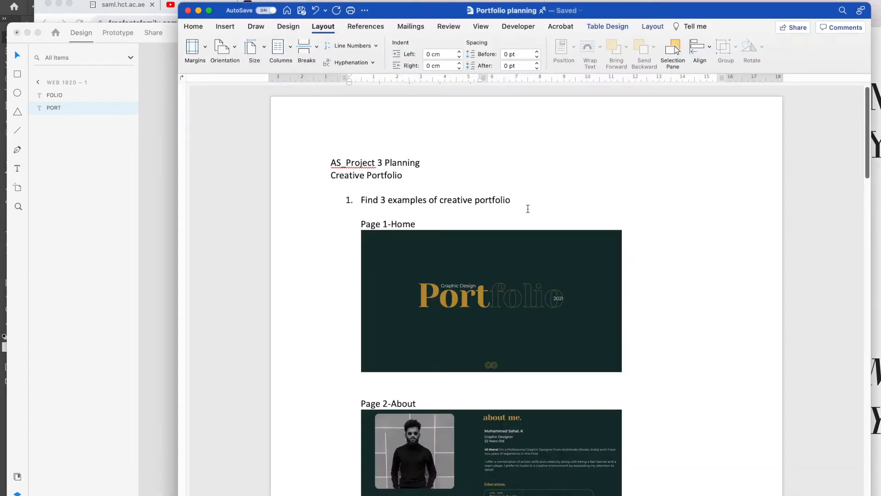
scroll(531, 216, down, 15)
scroll(531, 216, down, 5)
scroll(531, 216, up, 5)
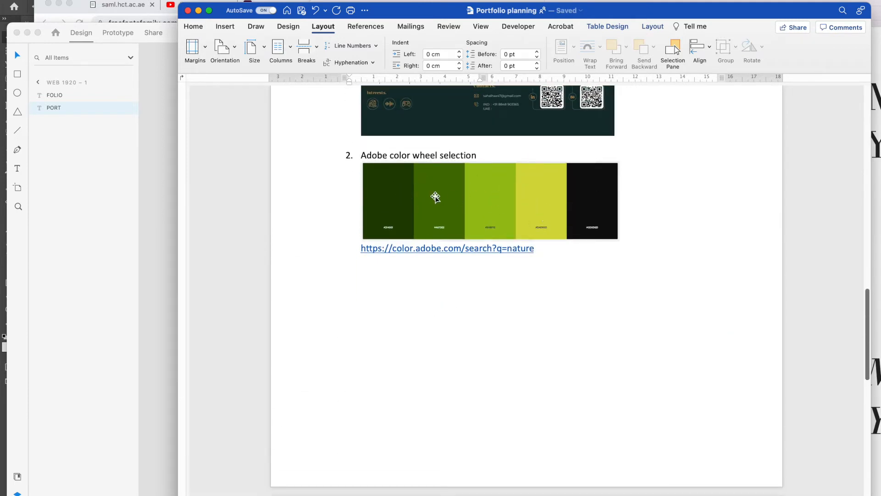
scroll(458, 187, up, 20)
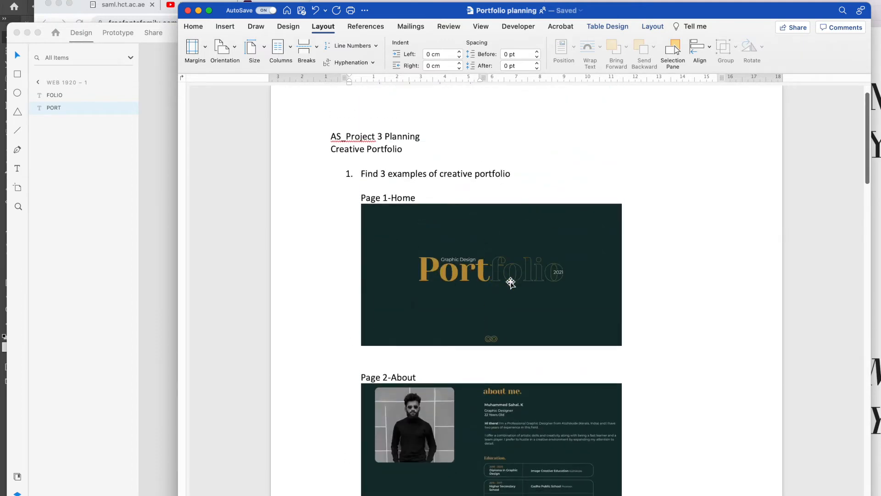
scroll(493, 280, down, 20)
scroll(490, 285, up, 5)
triple_click(492, 279)
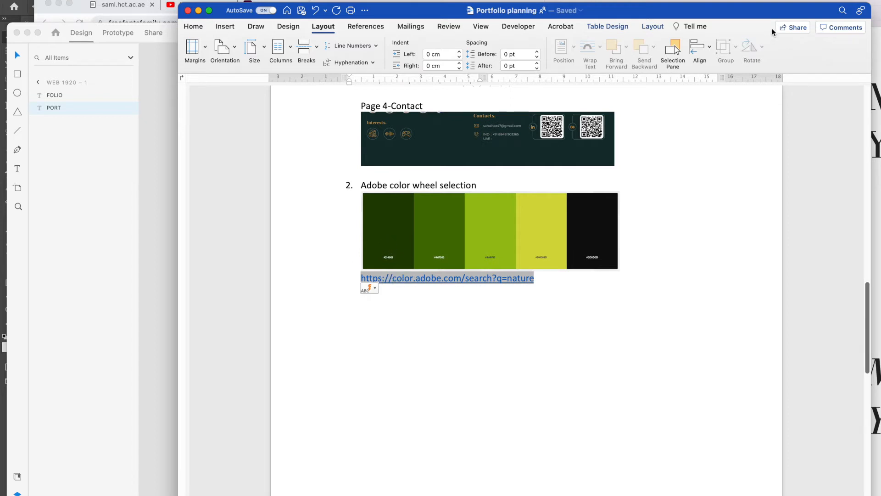
Switch to the Adobe Color nature palette in Chrome and copy the dark green #214001
drag(776, 14, 777, 59)
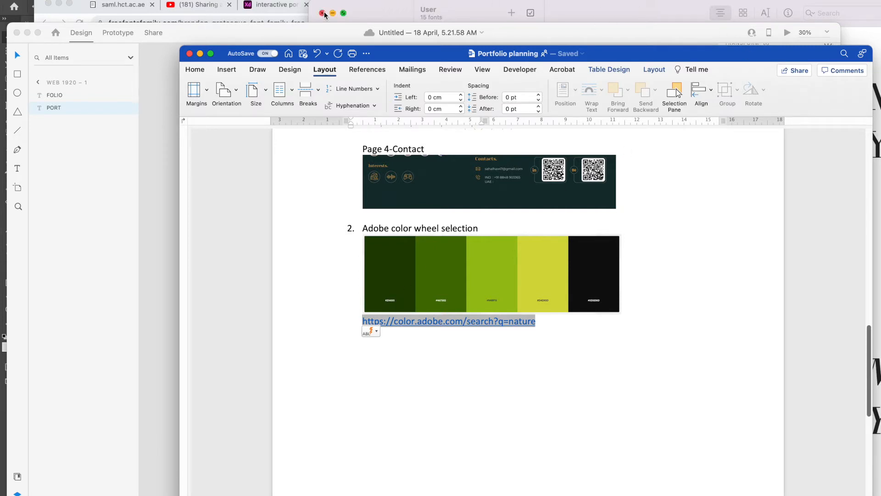
click(306, 13)
click(675, 6)
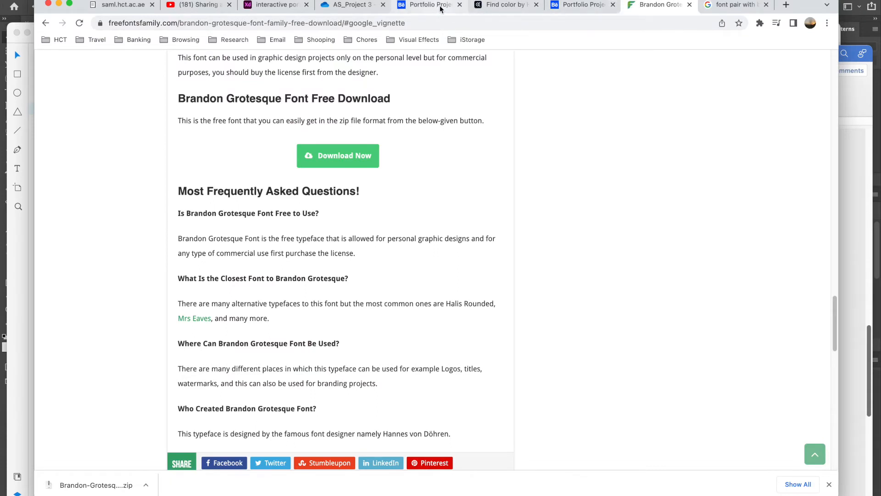
click(503, 7)
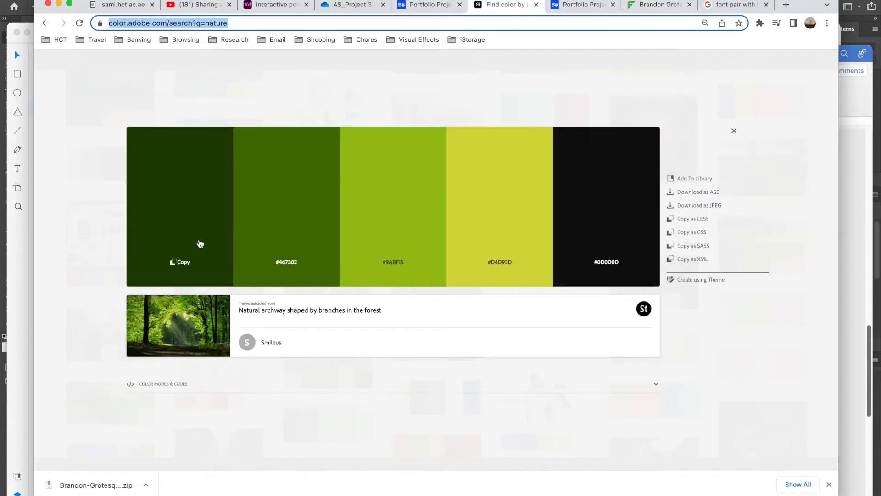
click(181, 264)
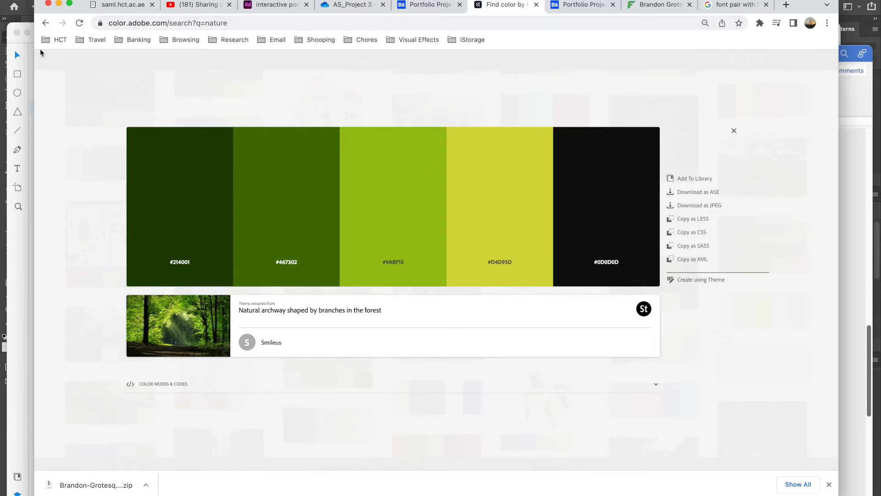
Return to Adobe XD and set the fill of the PORT text to #214001
click(28, 43)
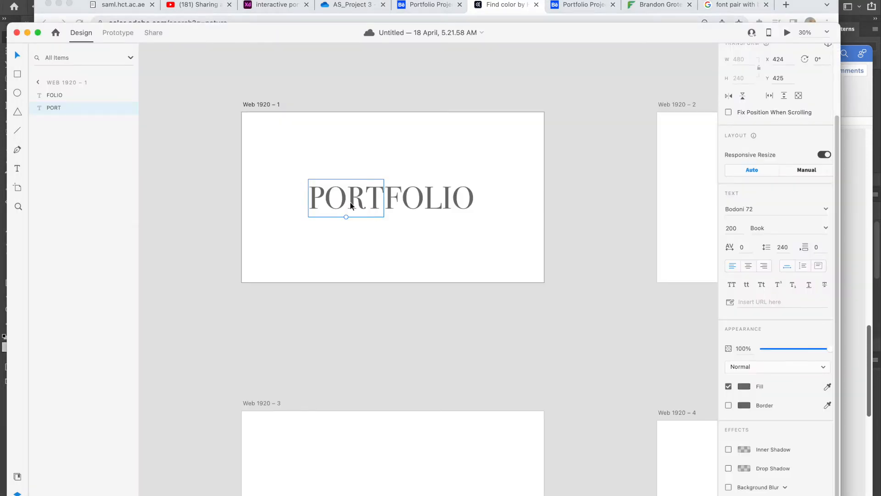
click(746, 387)
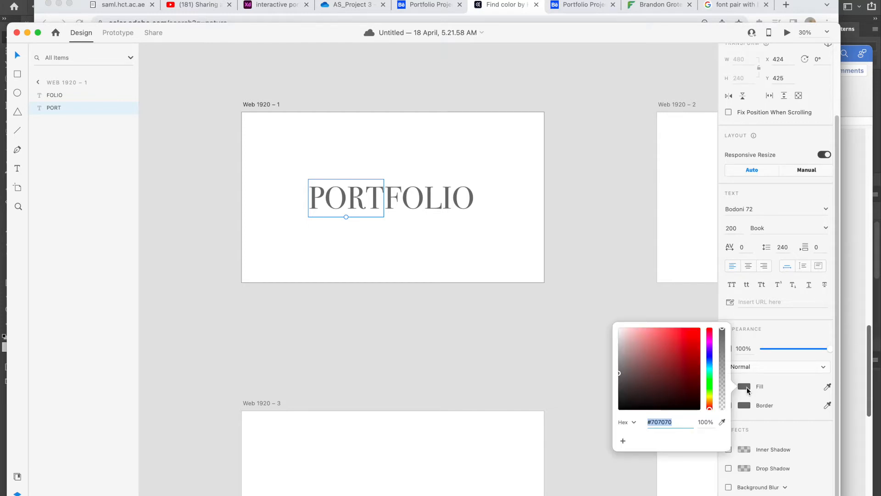
right_click(666, 421)
click(684, 443)
key(Return)
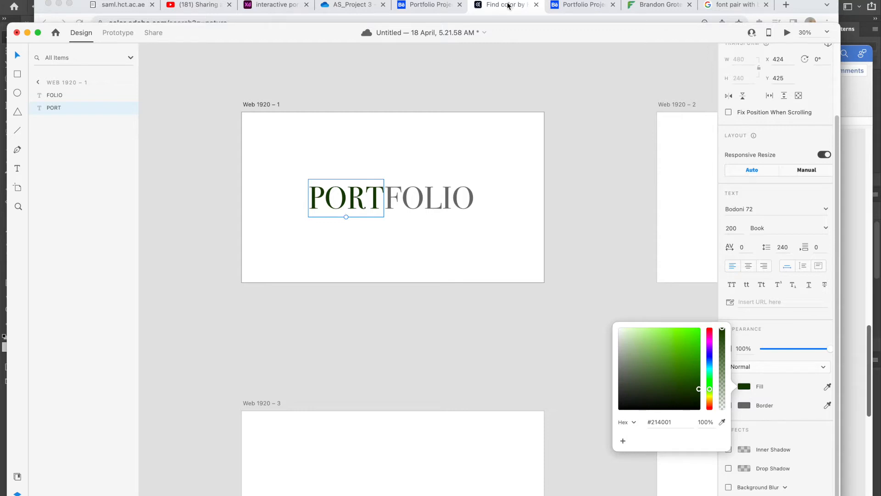
Copy the yellow #D4D93D from the Adobe Color palette in Chrome and return to Adobe XD
click(494, 8)
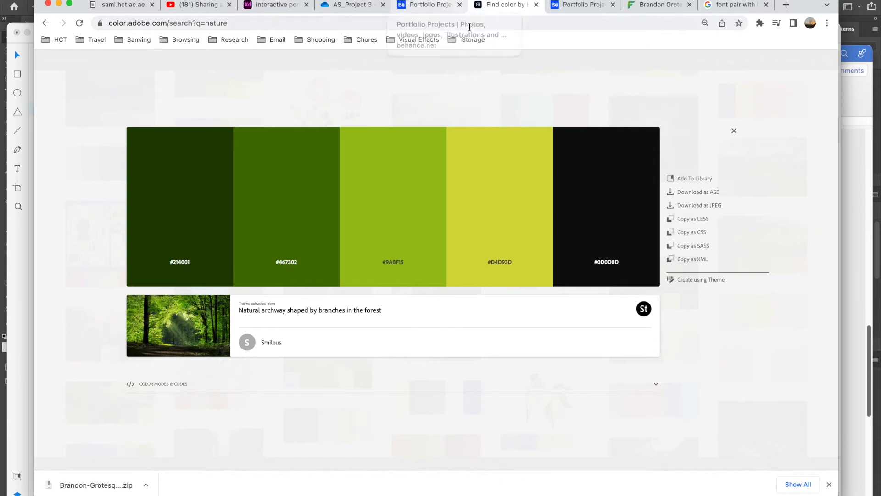
mouse_move(506, 240)
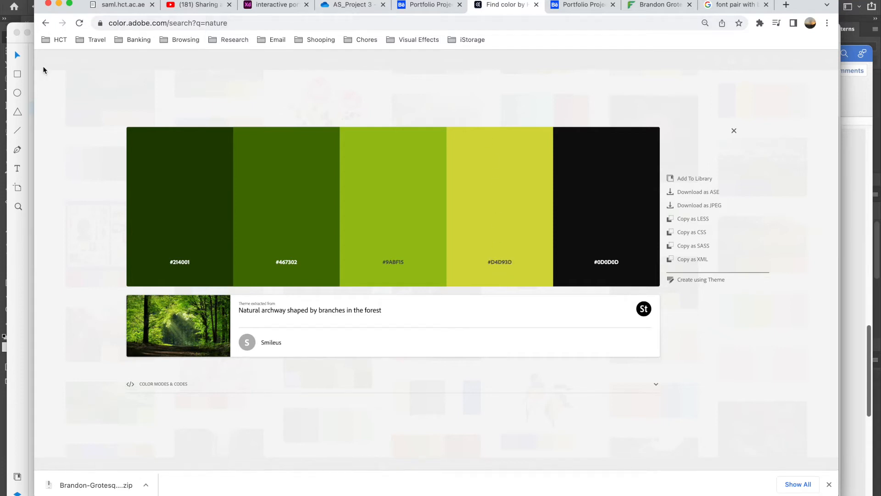
click(21, 40)
click(424, 194)
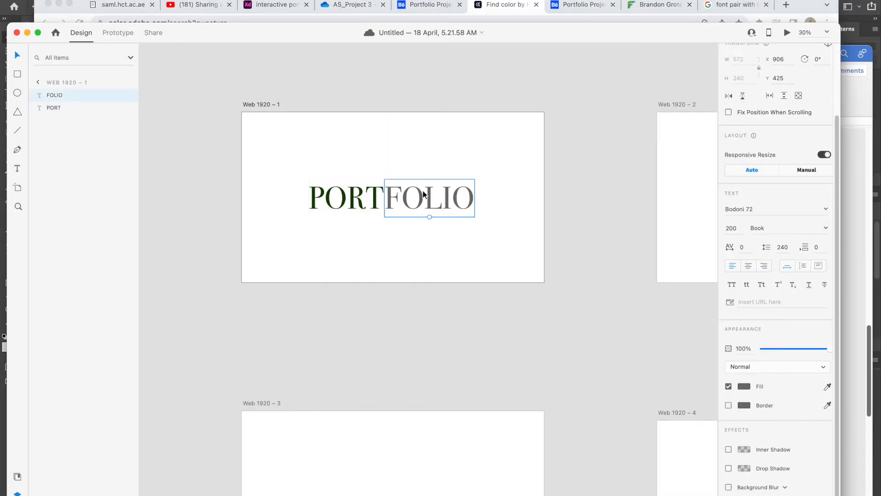
click(748, 385)
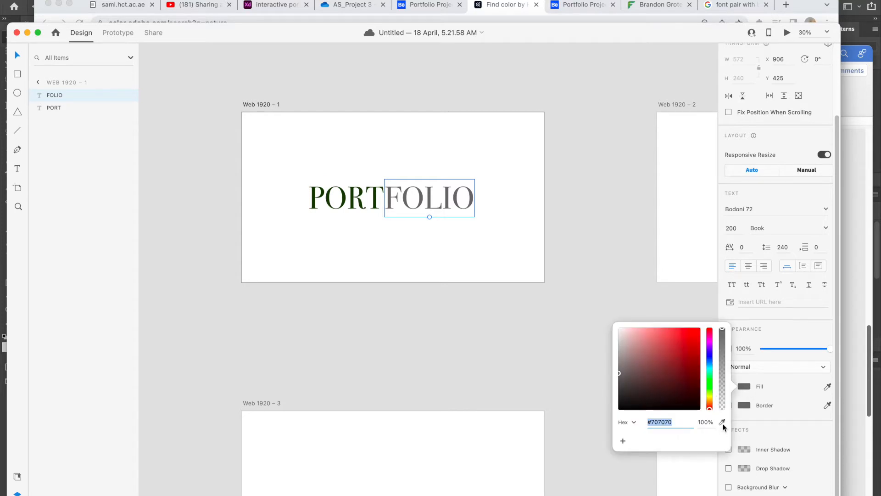
click(638, 276)
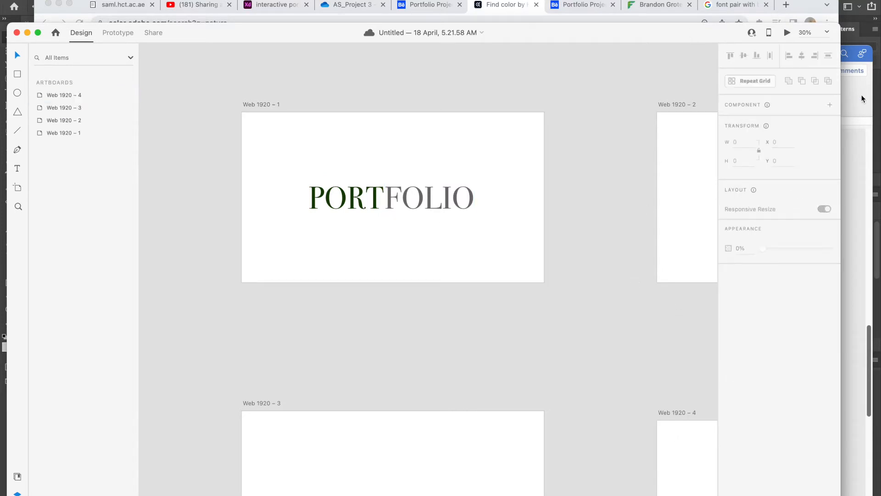
Check how the second half of the title is styled in the Page 1-Home reference in Word and return to Adobe XD
key(super+Tab)
scroll(579, 216, up, 10)
scroll(578, 222, up, 12)
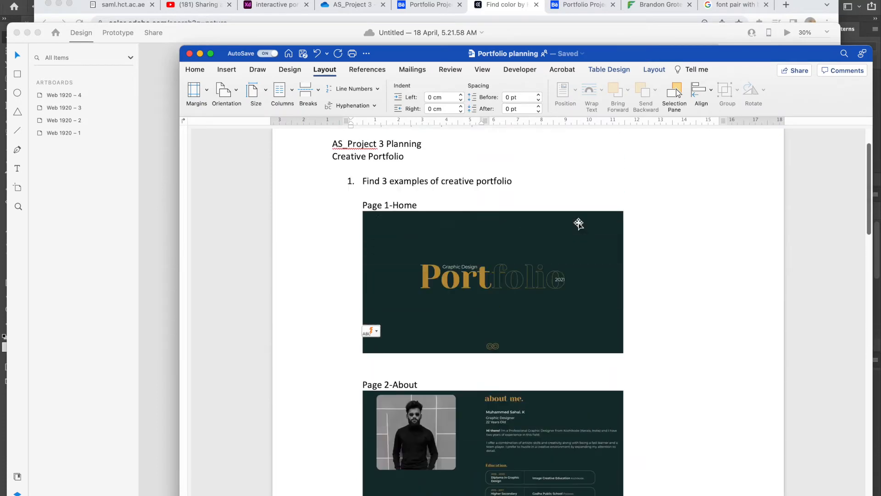
scroll(576, 222, down, 2)
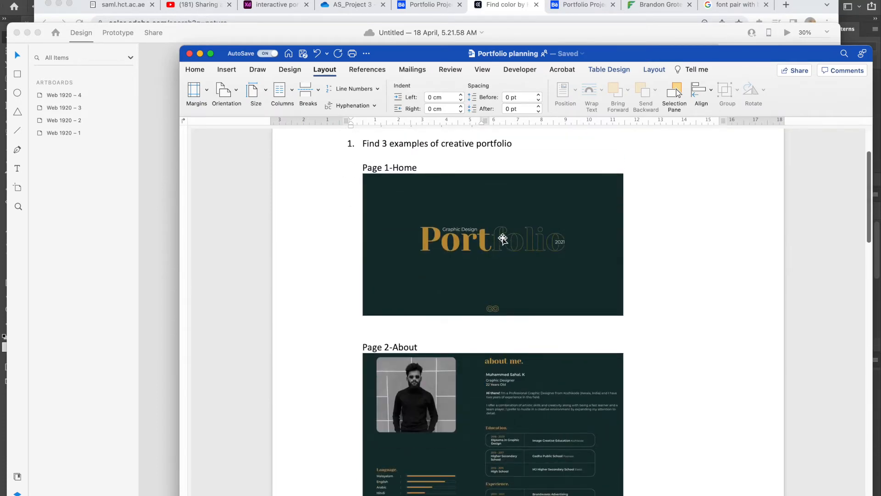
click(178, 46)
Enable a border on the FOLIO text and set its color to the copied #D4D93D
click(447, 198)
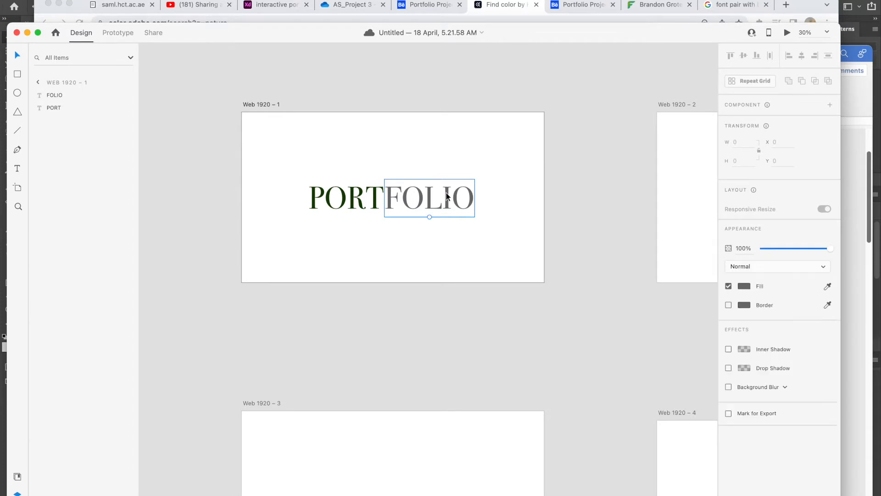
scroll(762, 442, down, 3)
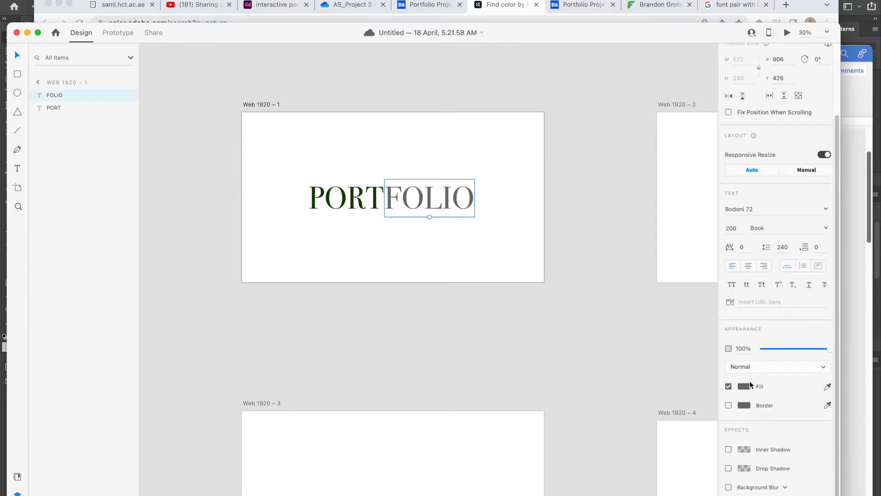
click(729, 406)
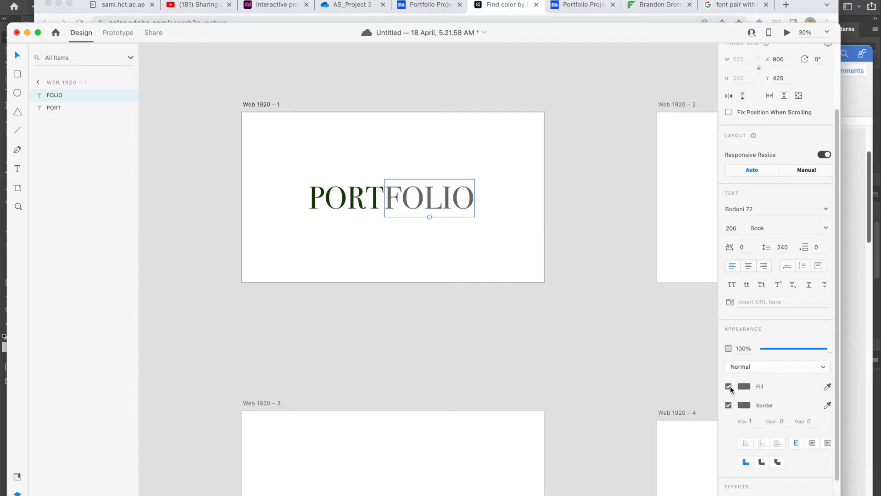
click(744, 406)
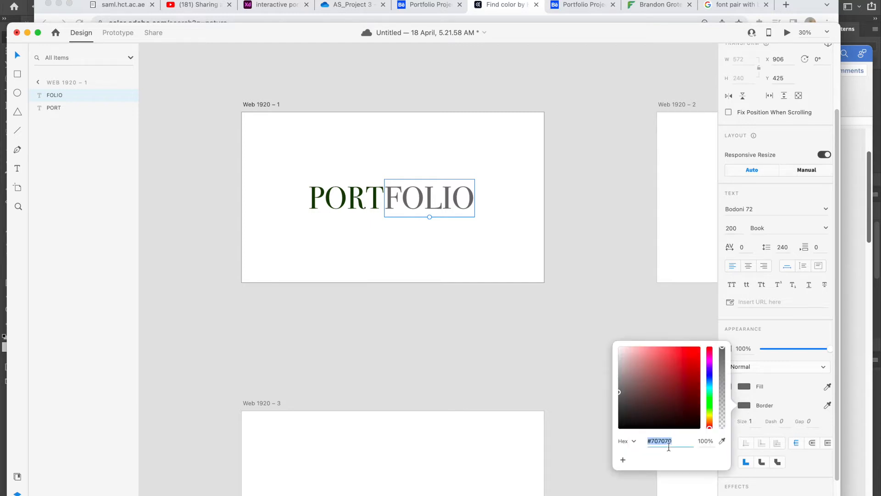
right_click(665, 443)
click(682, 442)
key(Return)
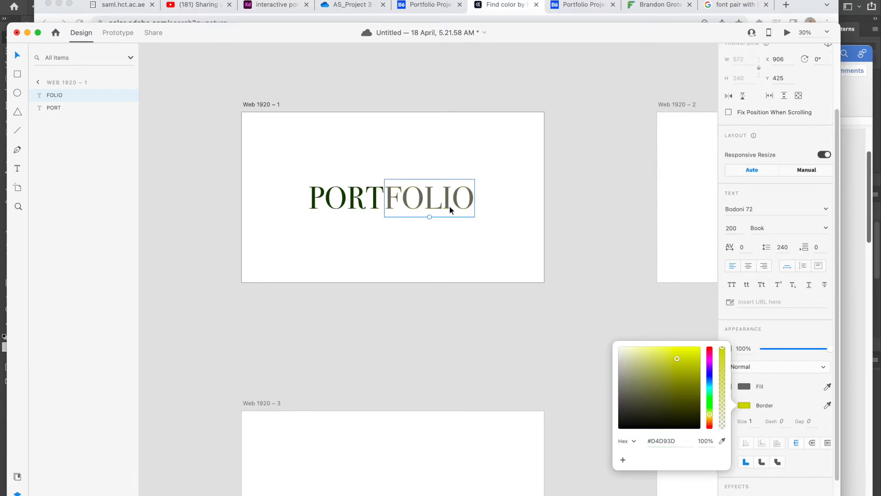
Try a black fill, #000000, on the FOLIO text
click(744, 388)
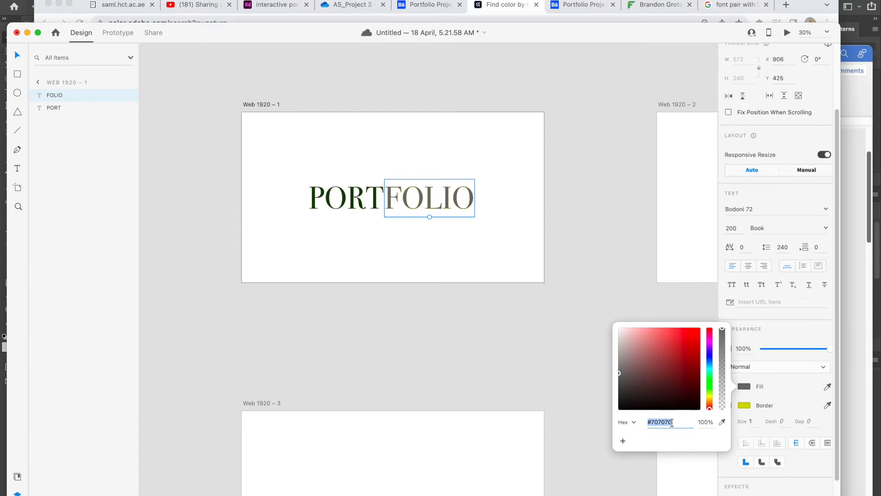
click(664, 422)
drag(652, 421, 688, 422)
text(000000)
key(Return)
Set the fill of the FOLIO text to white, #FFFFFF, and deselect it
click(655, 422)
click(654, 422)
double_click(655, 421)
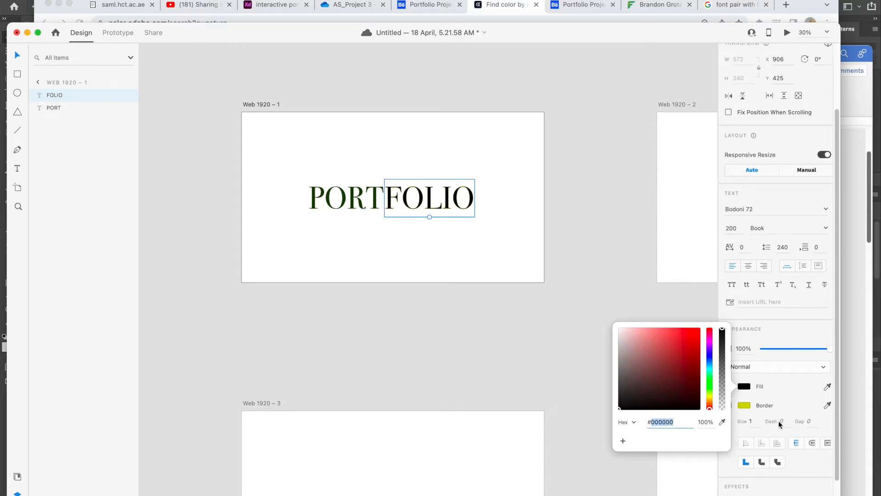
text(fffff)
key(Return)
double_click(655, 421)
key(Right)
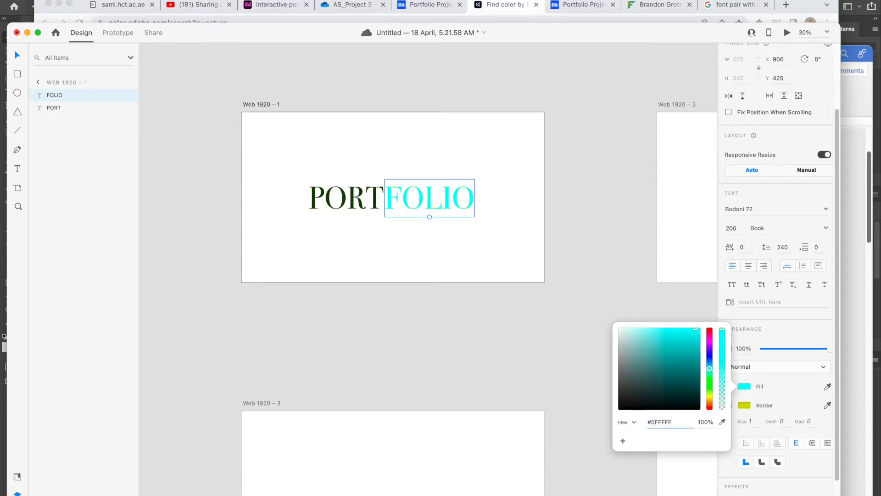
key(BackSpace)
text(f)
key(Return)
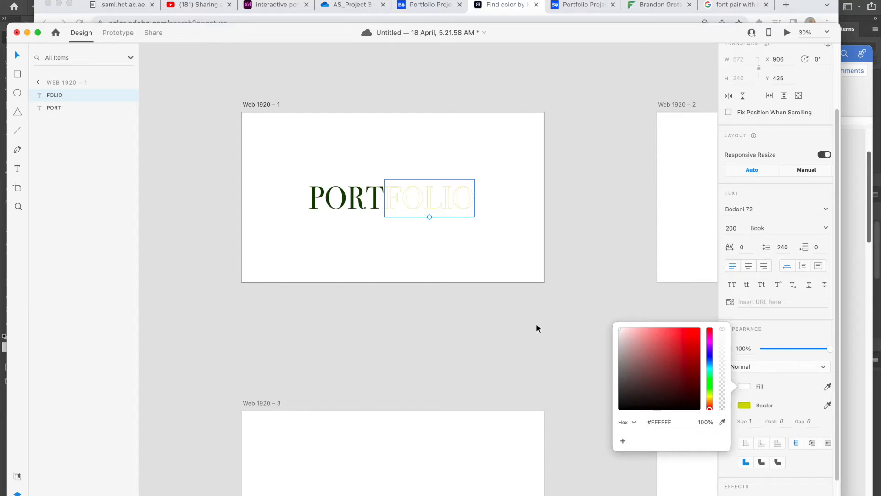
click(497, 263)
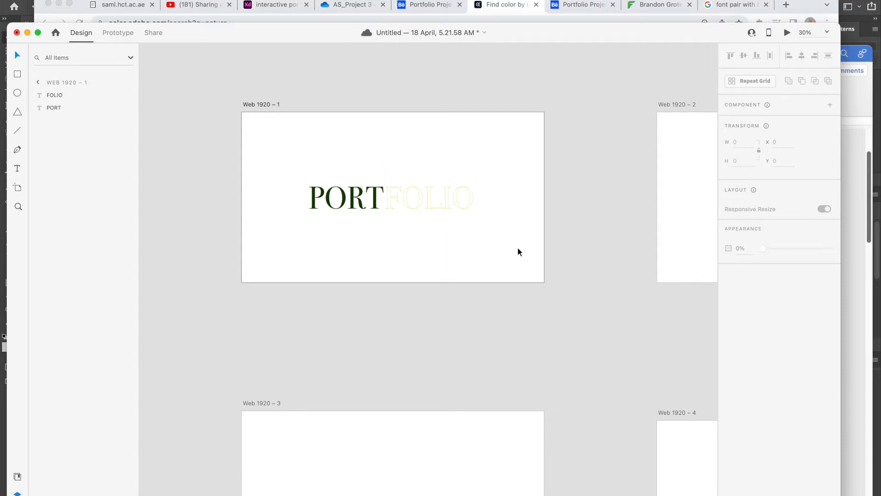
Check the background of the Page 1-Home reference in Word, return to Adobe XD and select the Web 1920 – 1 artboard
click(857, 98)
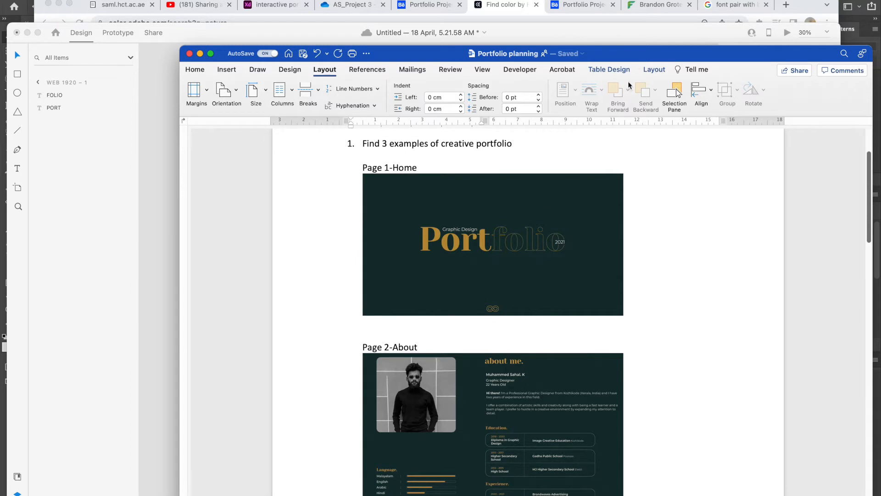
click(635, 38)
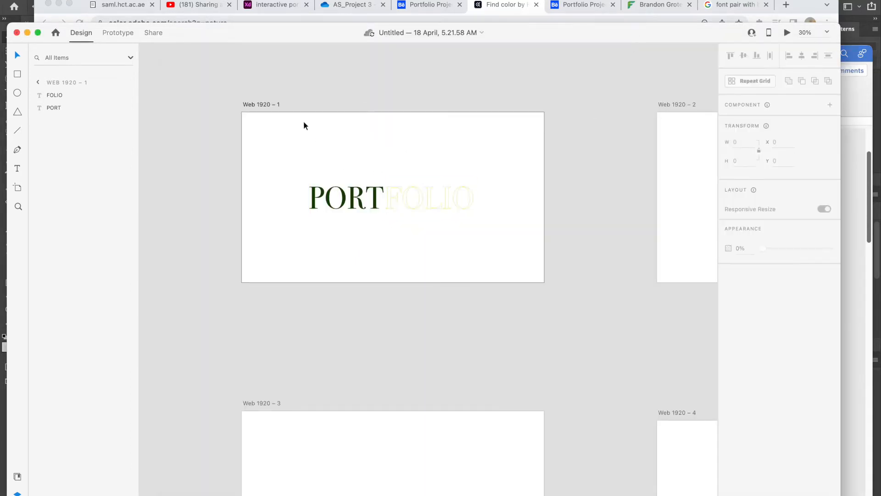
click(269, 104)
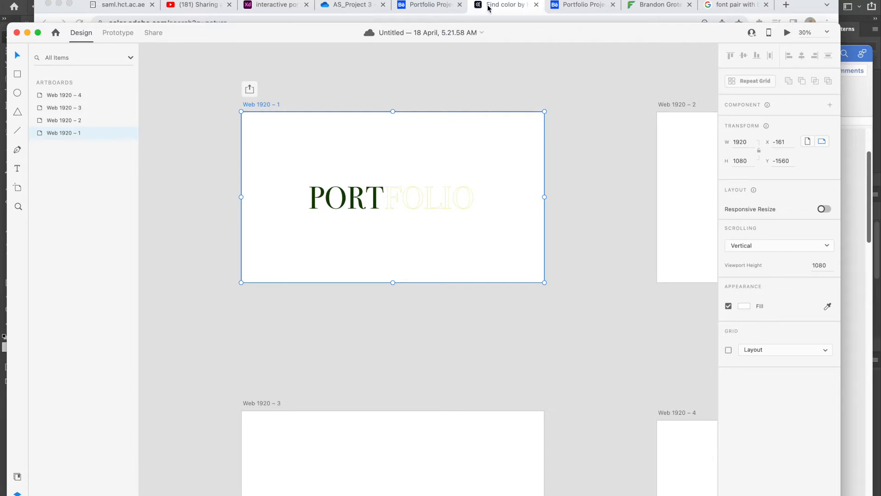
Copy the green #467302 from the Adobe Color palette and apply it as the fill of the PORT text in Adobe XD
click(509, 9)
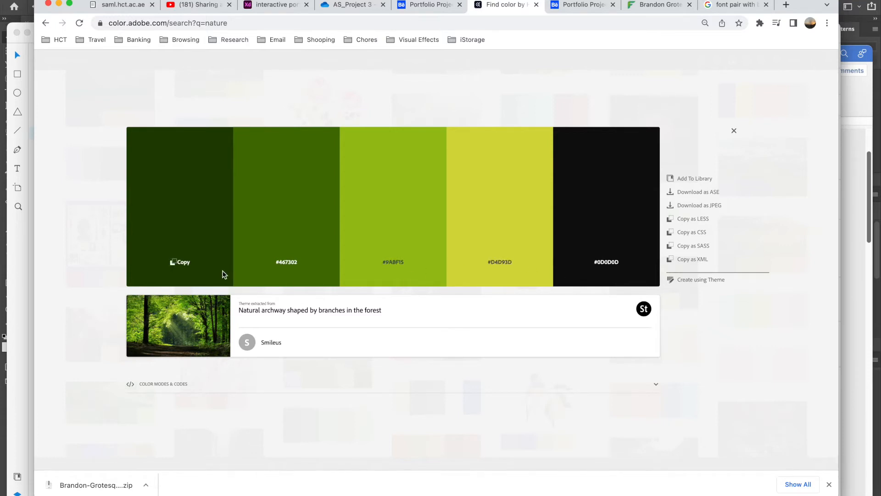
click(182, 263)
drag(813, 8, 811, 33)
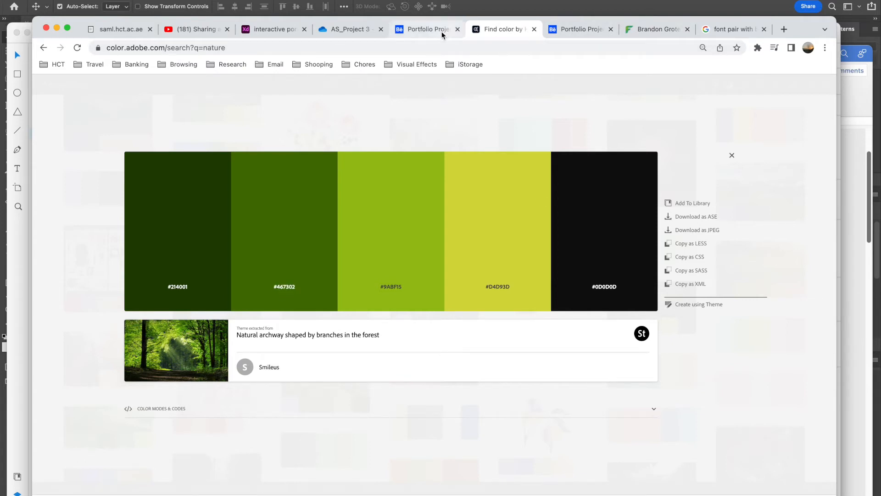
drag(807, 30, 783, 75)
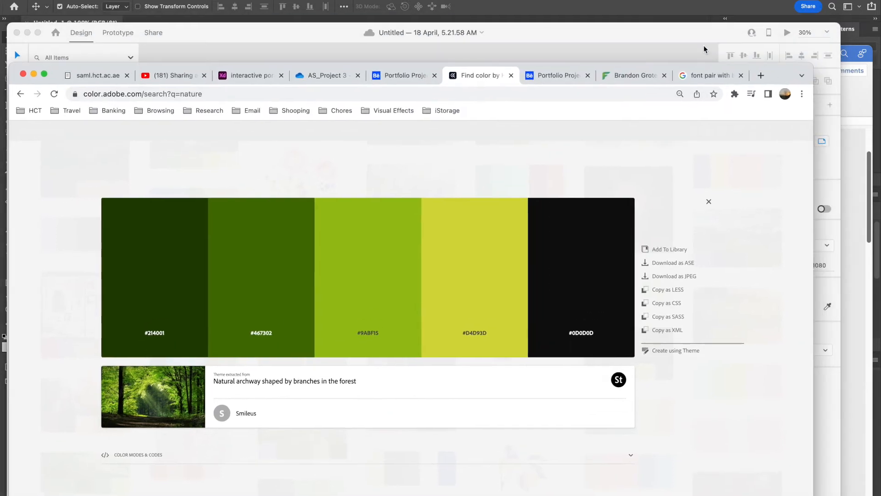
click(648, 33)
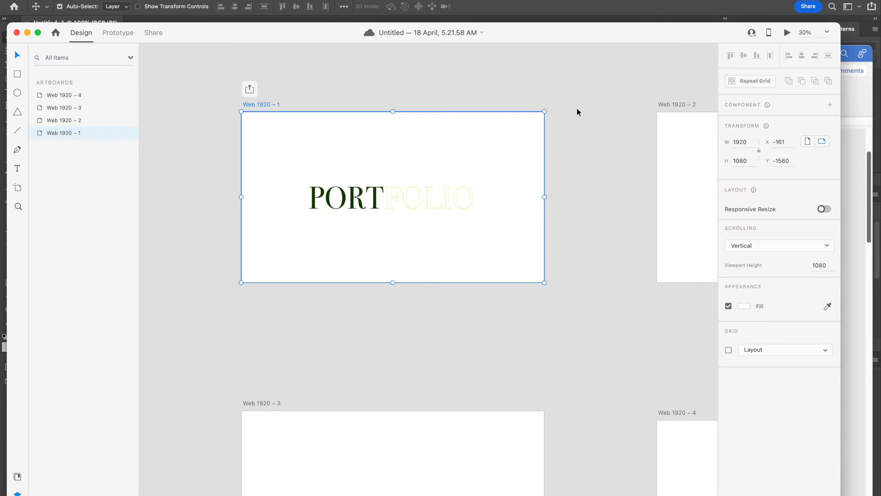
click(316, 195)
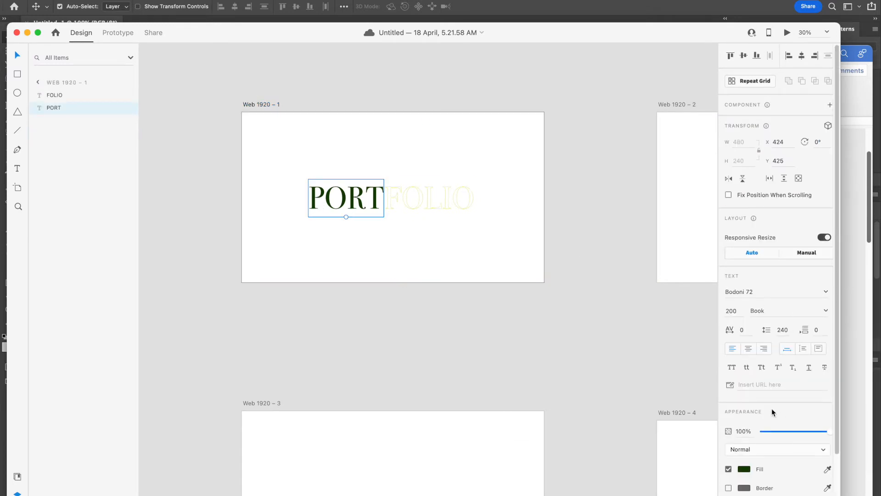
click(744, 469)
right_click(656, 488)
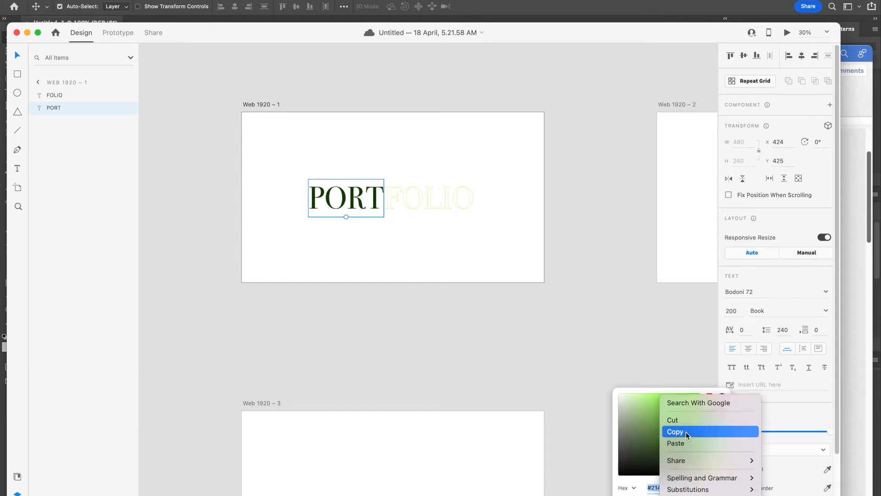
click(687, 443)
key(Return)
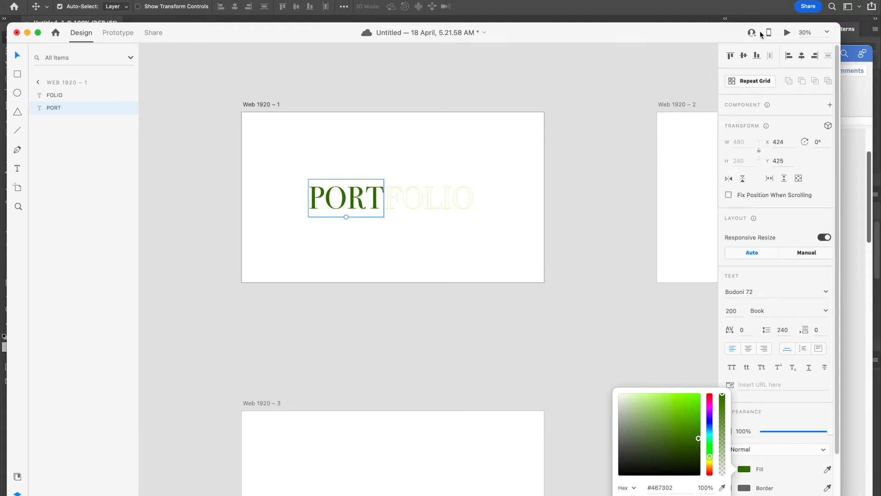
Rearrange the overlapping windows, copy the dark green #214001 from the Adobe Color palette and return to Adobe XD
click(695, 33)
drag(694, 33, 670, 11)
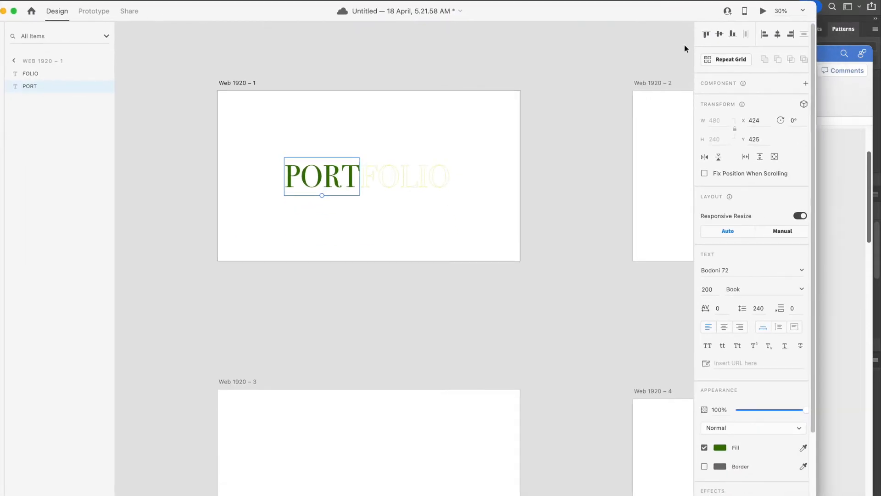
drag(530, 29, 579, 108)
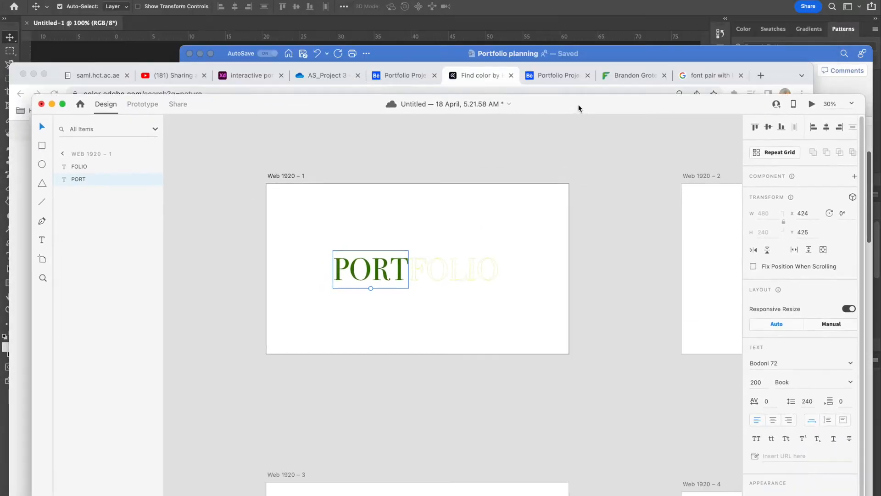
click(502, 75)
click(154, 333)
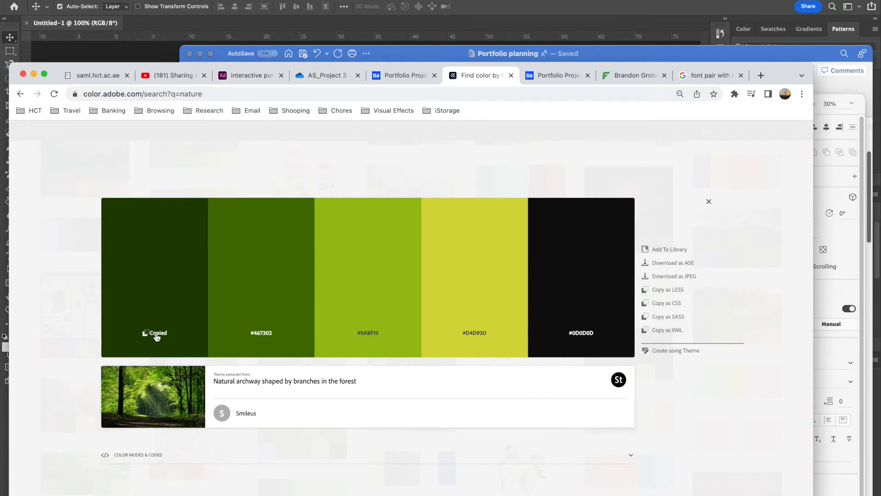
drag(788, 77, 744, 13)
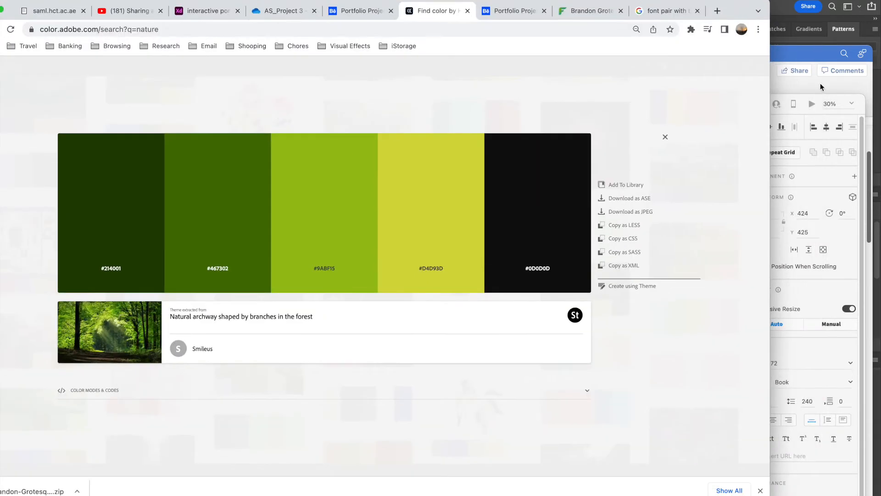
click(834, 97)
drag(644, 101, 659, 33)
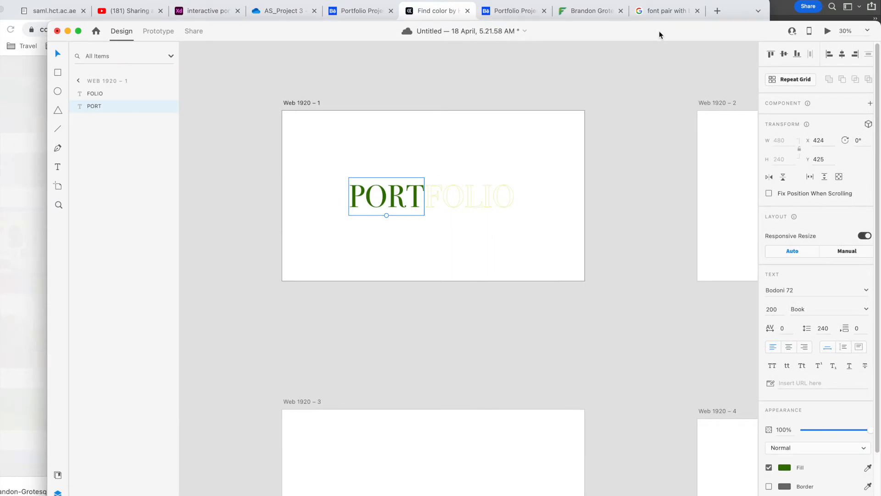
Set the background fill of the Web 1920 – 1 artboard to the copied #214001
click(294, 104)
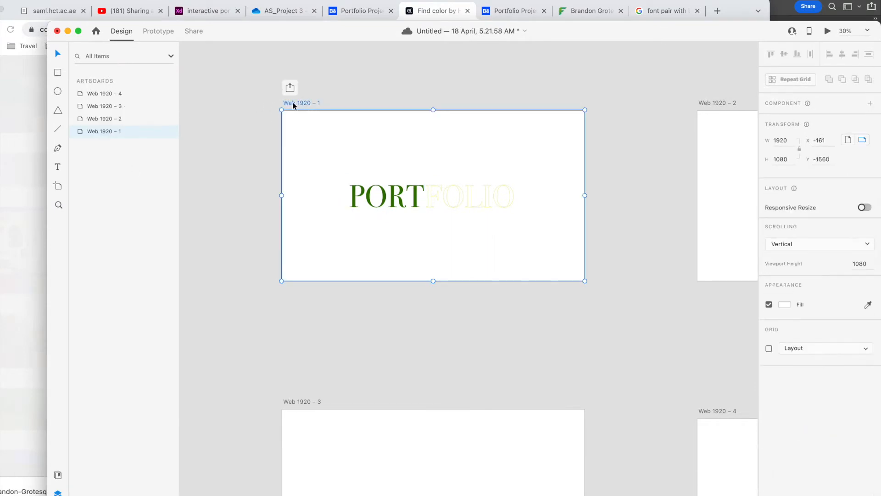
click(785, 304)
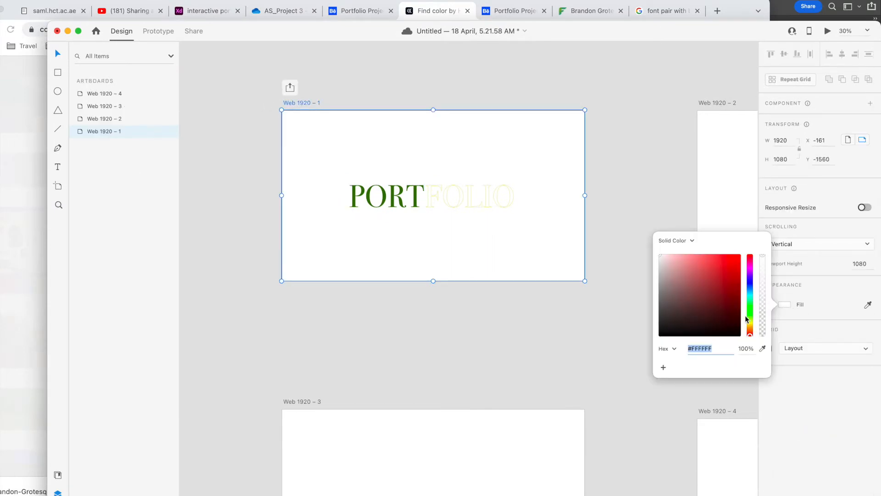
right_click(699, 349)
click(717, 391)
key(Return)
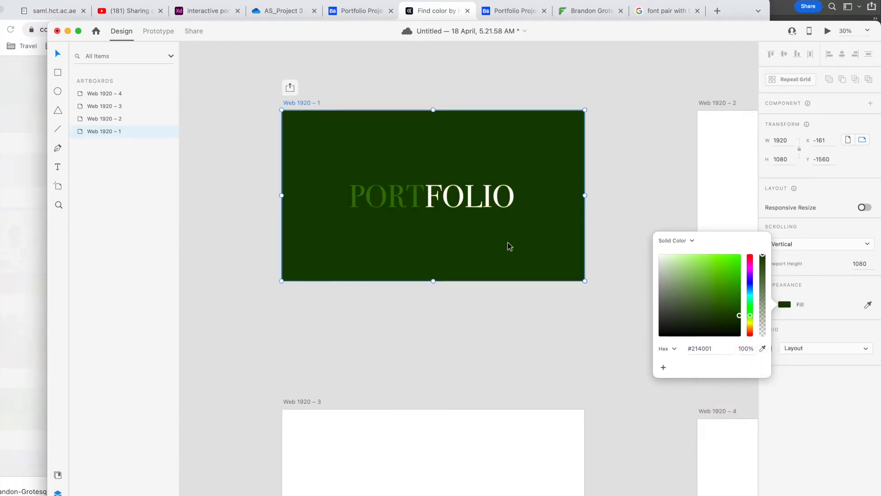
Change the fill of the FOLIO text to #214001 to match the artboard background, and deselect it
click(435, 191)
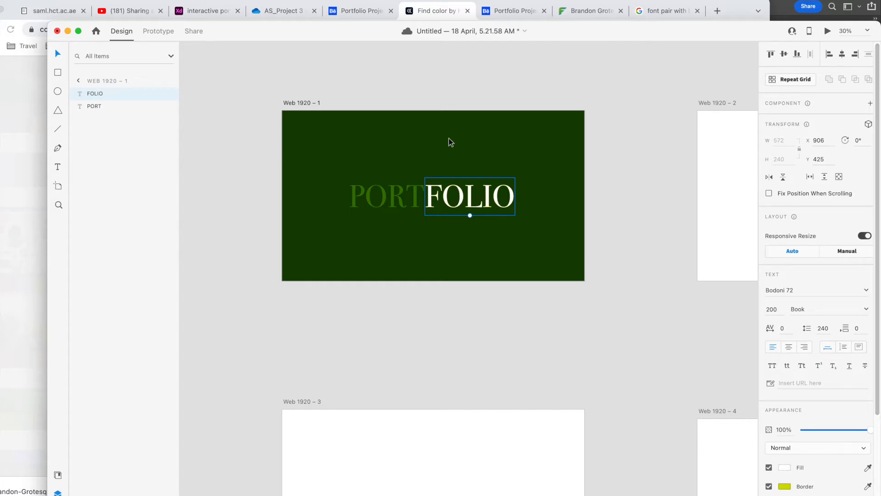
click(784, 467)
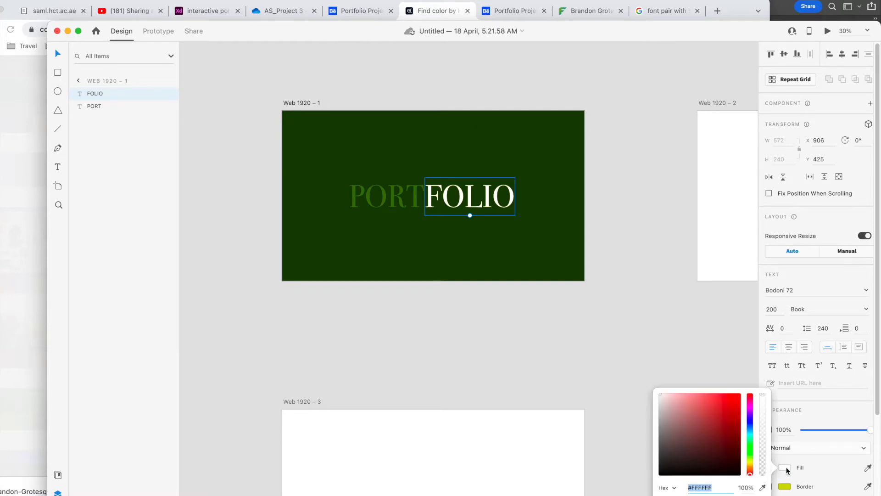
right_click(705, 491)
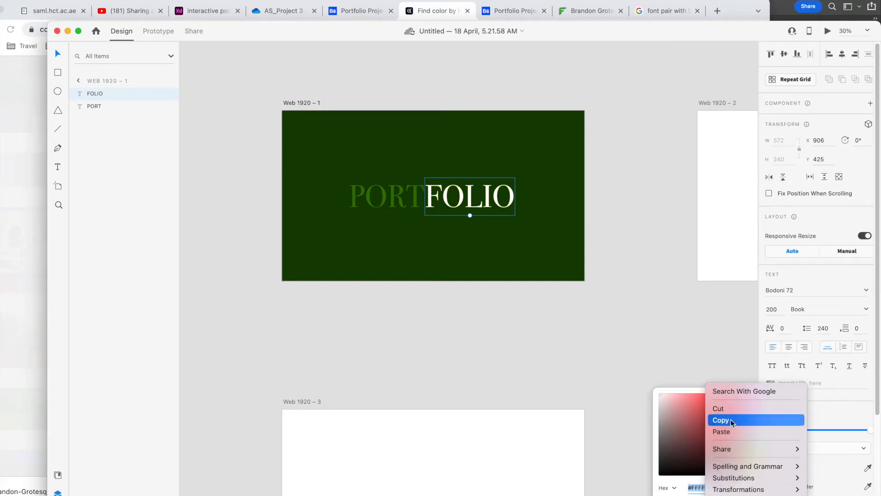
click(721, 432)
key(Return)
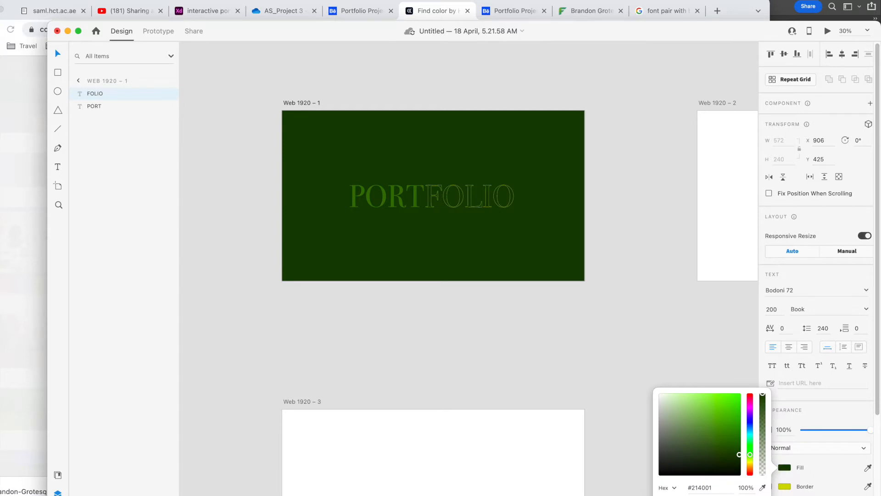
click(640, 318)
click(653, 143)
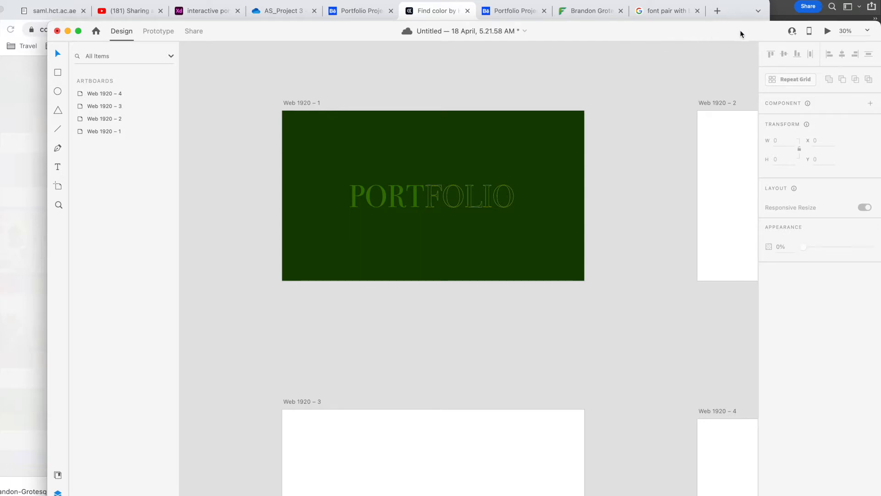
Check the title colors of the Page 1-Home reference in Word and return to Adobe XD
mouse_move(793, 494)
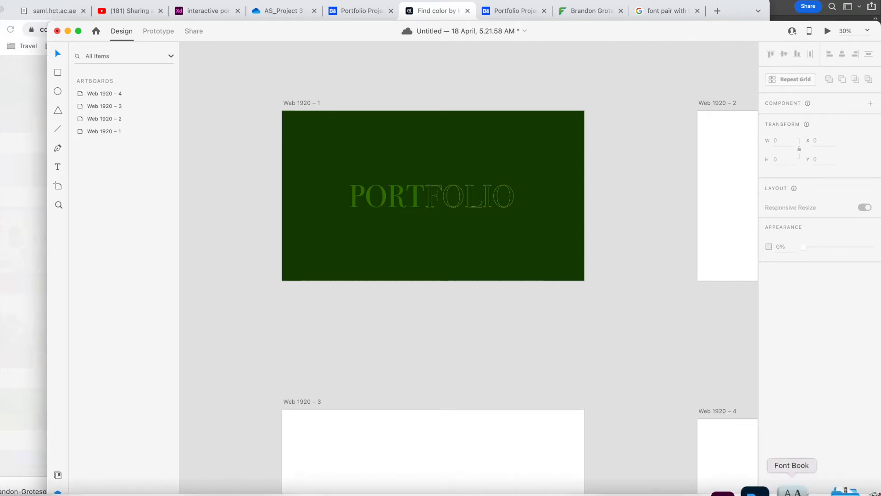
click(529, 492)
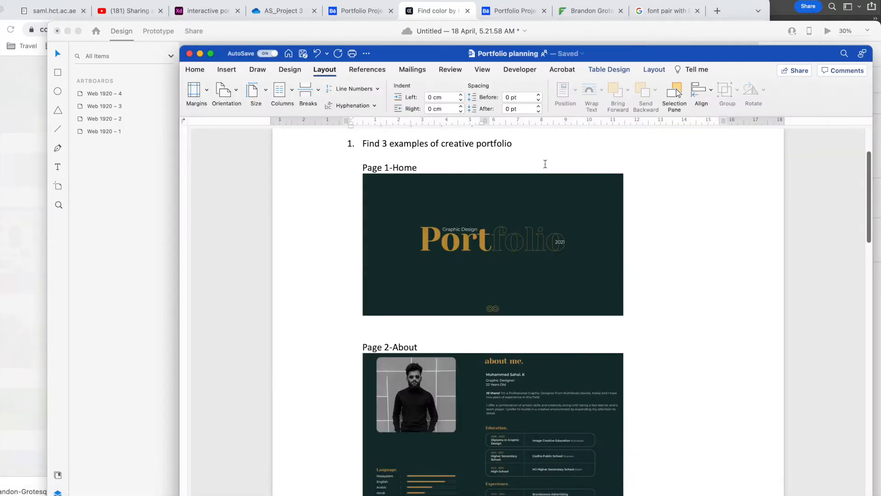
click(692, 35)
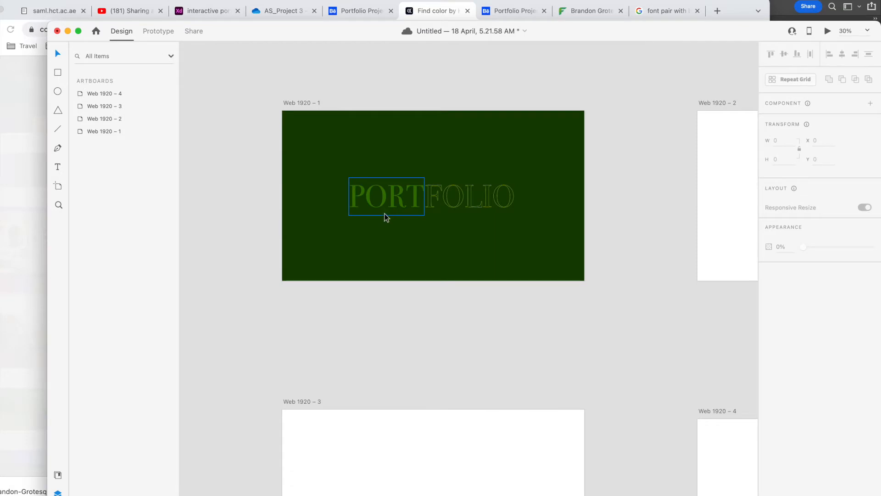
Copy the yellow-green #D4D93D from the Adobe Color palette and set it as the fill of the PORT text
click(395, 203)
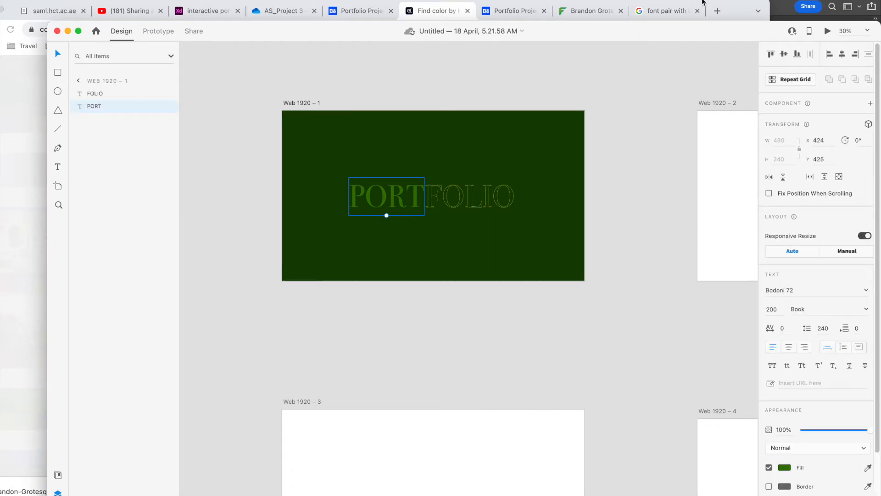
click(737, 13)
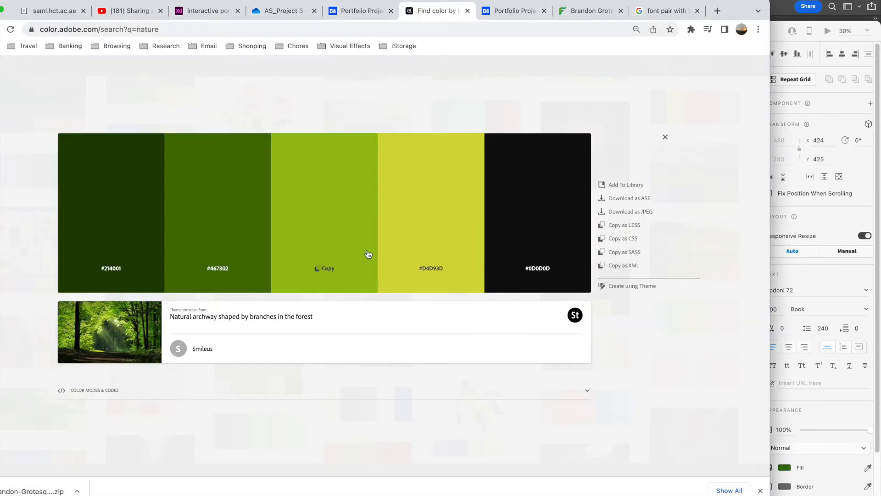
click(327, 271)
click(778, 40)
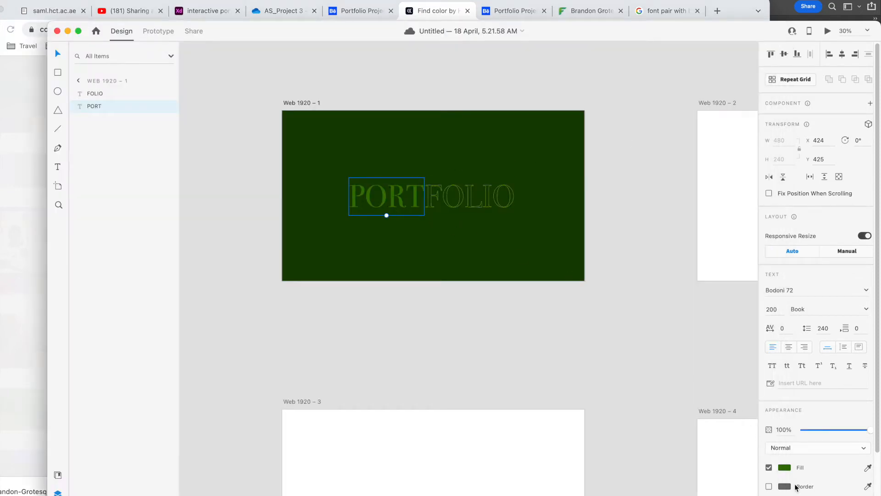
click(785, 468)
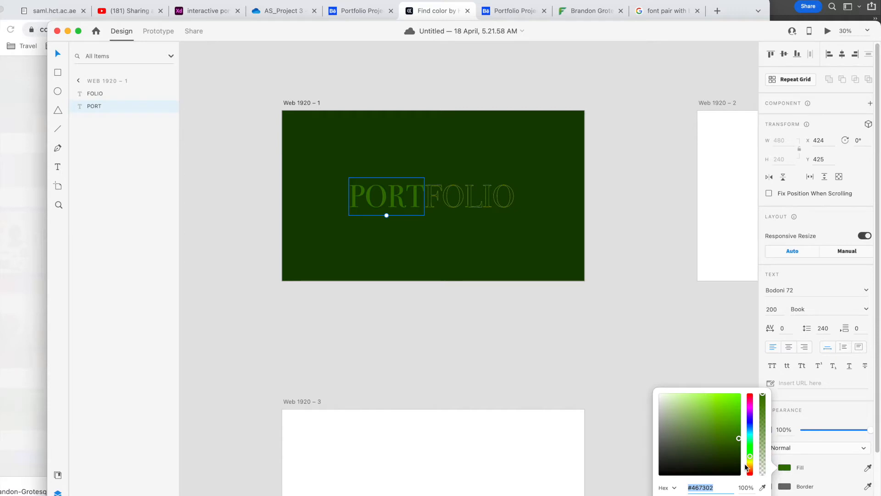
right_click(711, 487)
click(726, 443)
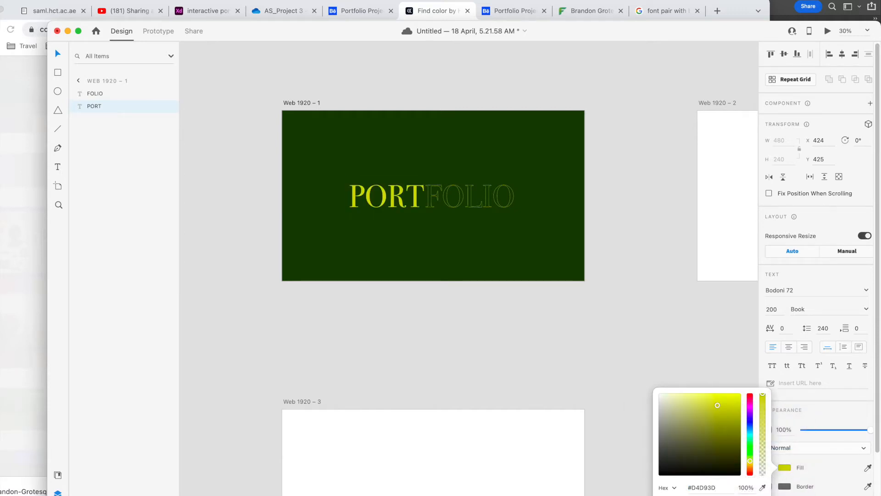
Compare the PORTFOLIO title with the original Graphic Design PORTFOLIO 2021 cover on Behance
click(728, 6)
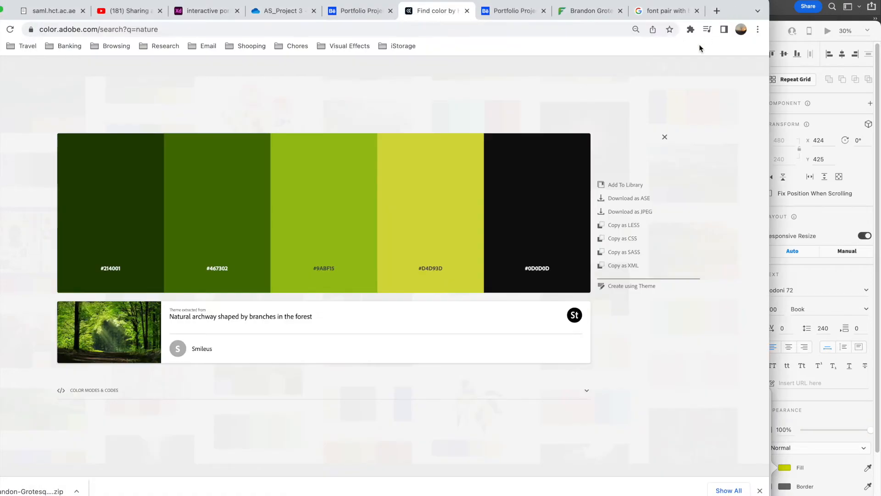
click(362, 11)
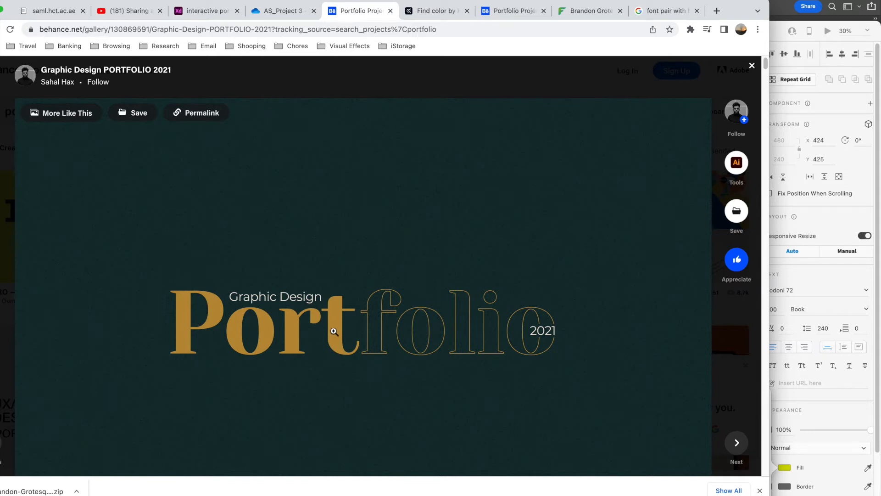
click(793, 33)
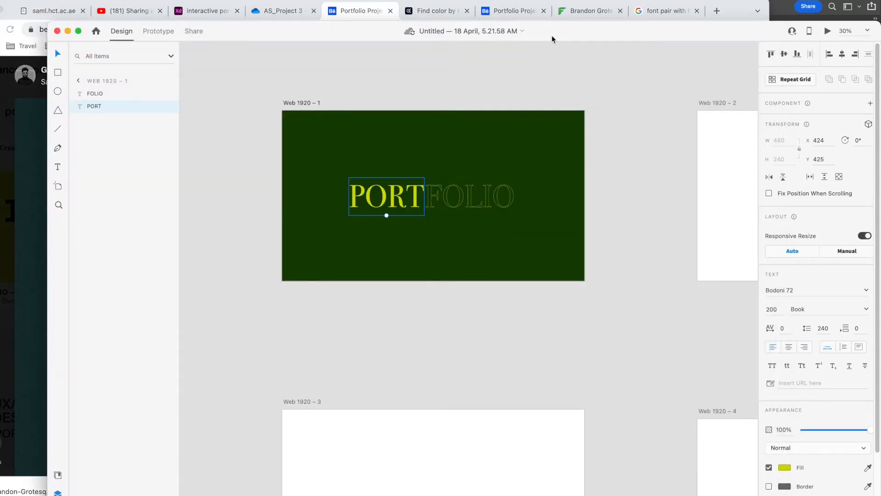
click(345, 10)
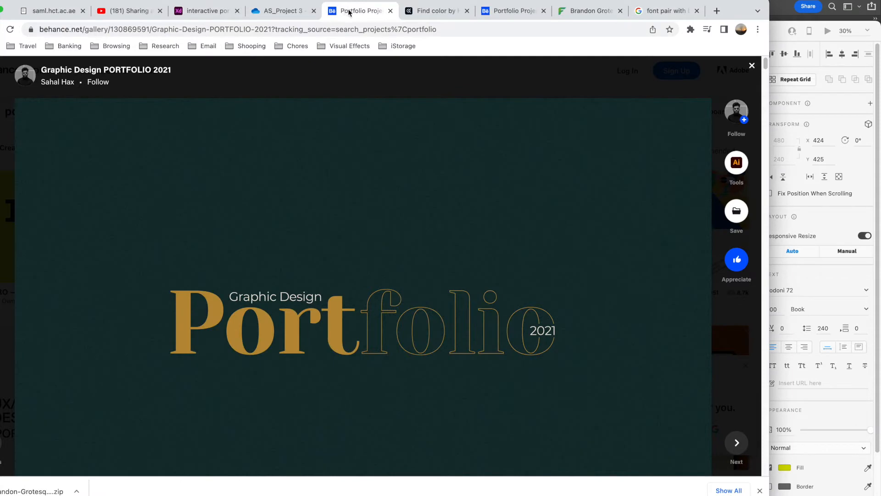
Return to Adobe XD and change the PORT text on the Web 1920 – 1 artboard to "Port"
click(780, 37)
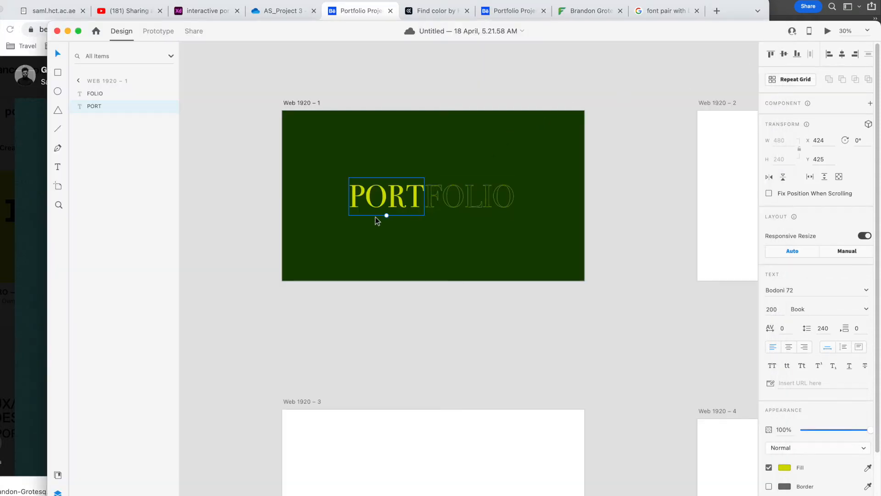
double_click(386, 202)
drag(364, 195, 421, 196)
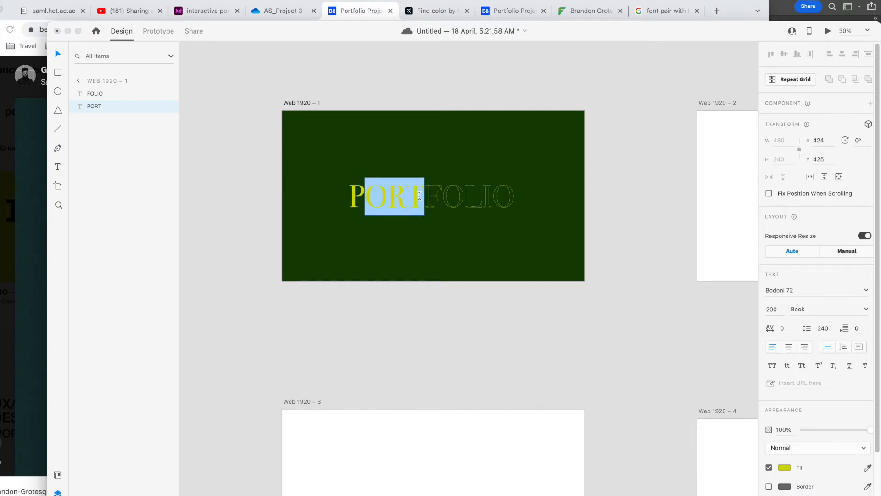
text(ort)
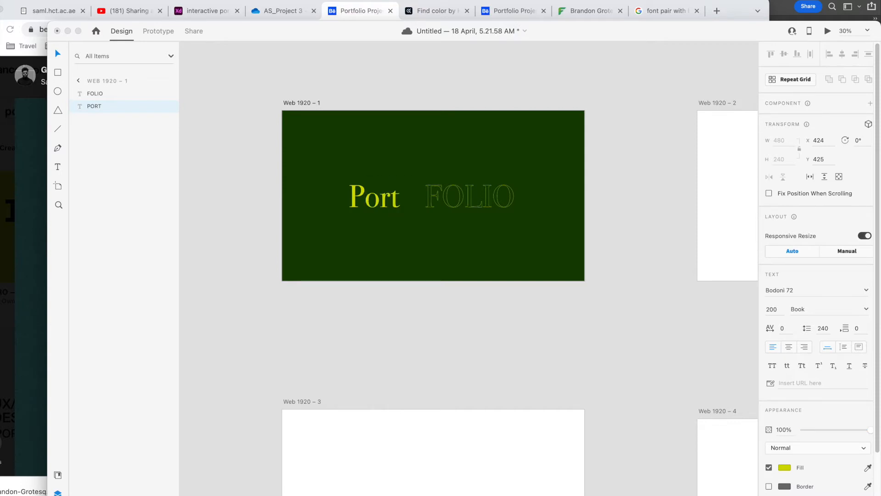
click(57, 54)
Replace the outlined FOLIO text with lowercase "folio"
click(452, 196)
double_click(442, 198)
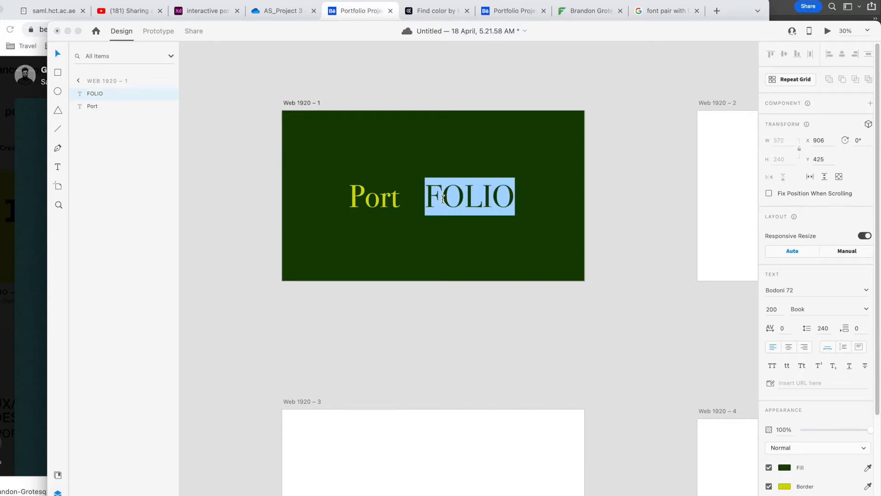
key(BackSpace)
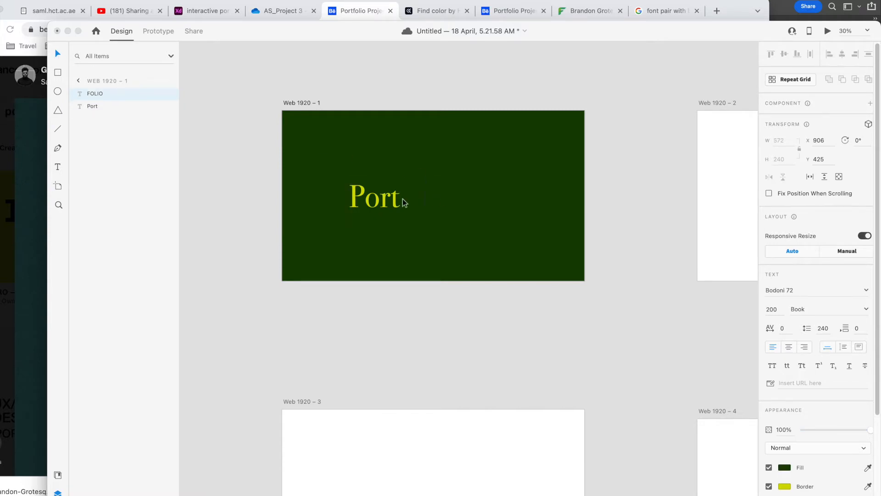
click(59, 54)
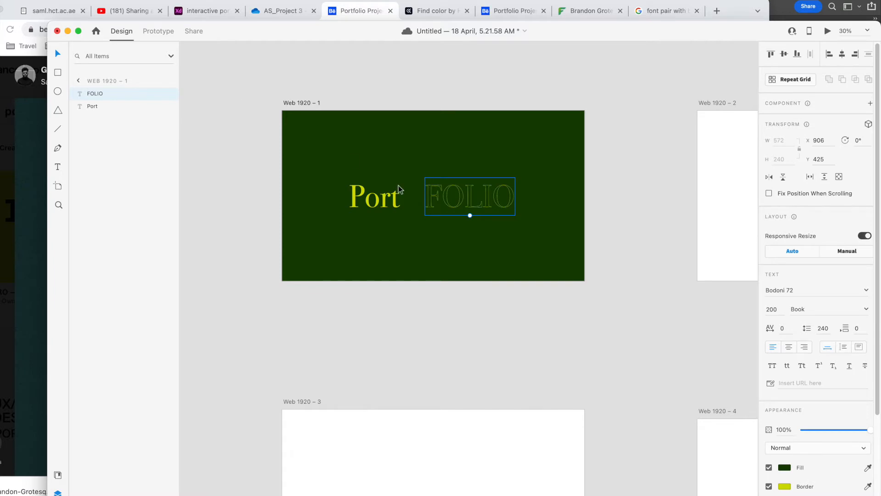
double_click(461, 203)
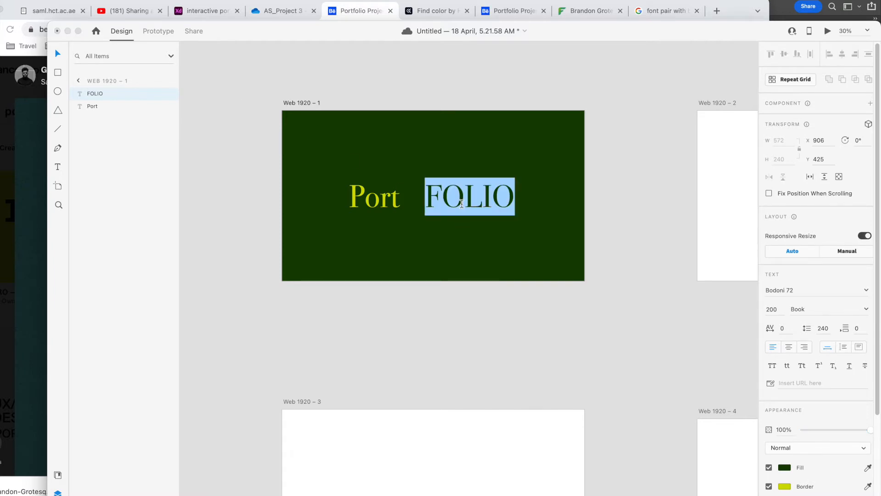
key(BackSpace)
text(f)
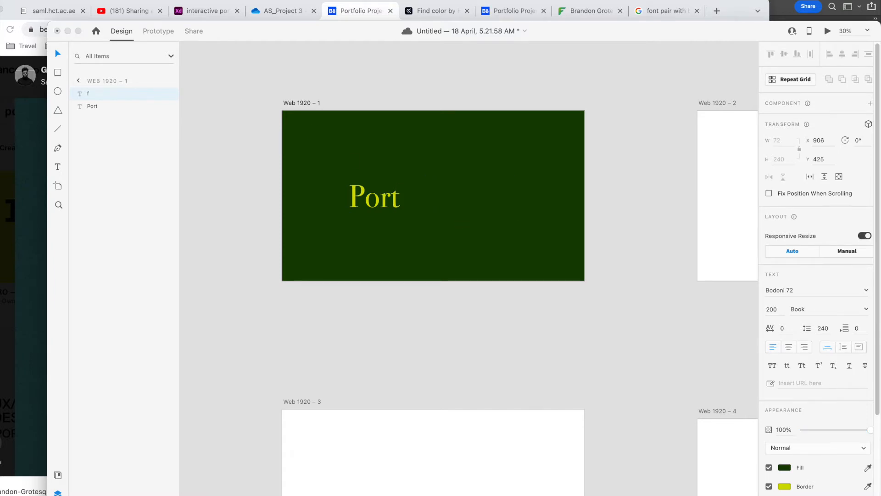
text(olio)
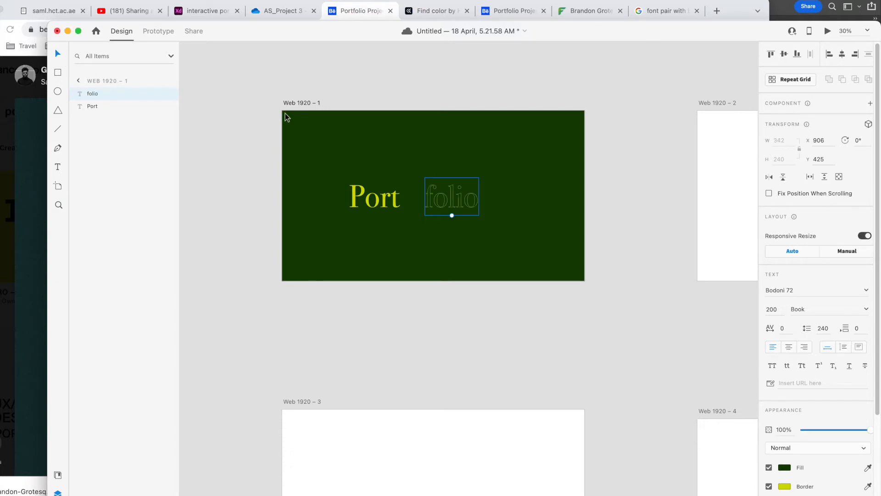
Move Port close to folio, and set the font size of both texts to 250
drag(396, 205, 416, 204)
click(656, 199)
click(455, 197)
shift+click(411, 202)
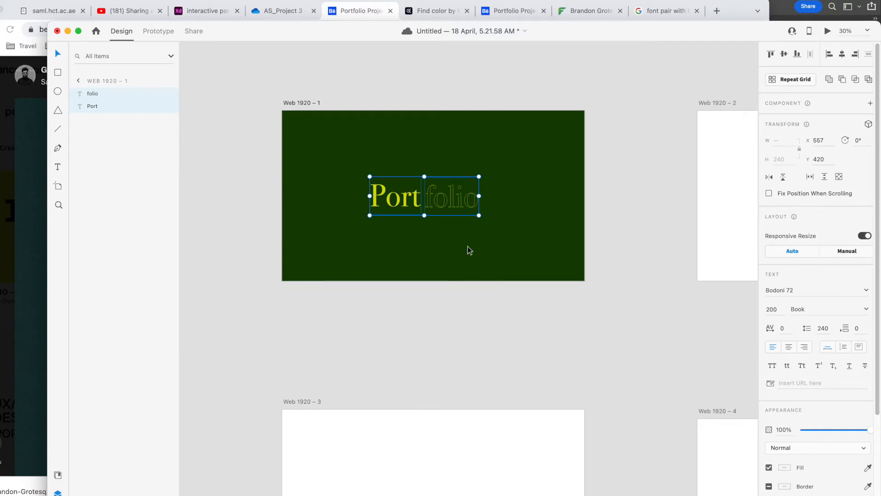
click(775, 311)
click(774, 310)
key(Return)
click(472, 136)
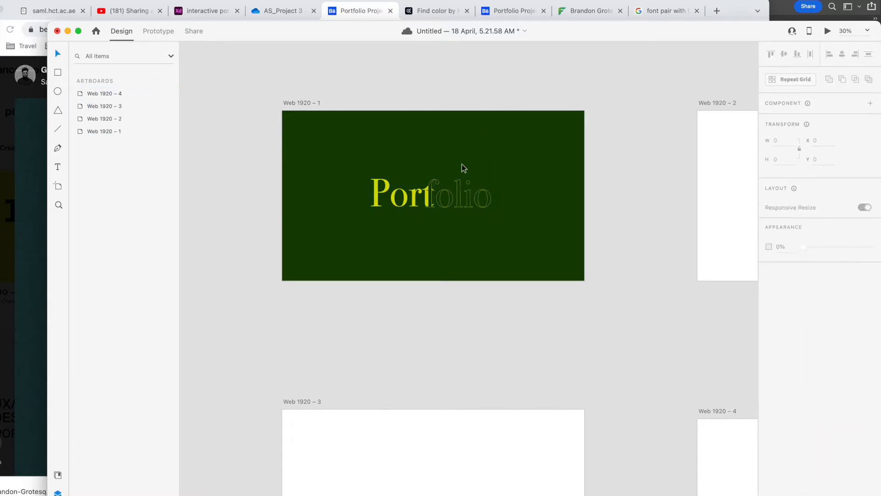
Shift the enlarged folio text to the right so that it sits just clear of Port without overlapping
click(452, 200)
drag(451, 197, 462, 199)
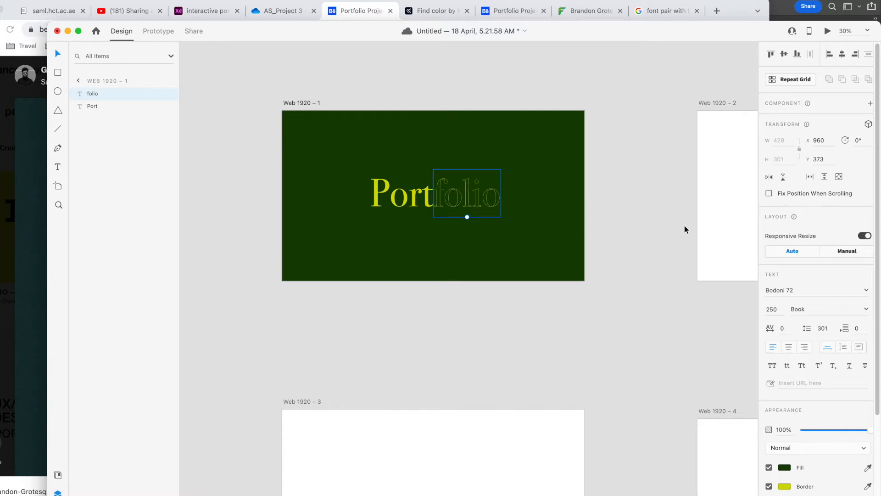
click(671, 224)
click(473, 205)
drag(467, 202, 471, 203)
click(421, 93)
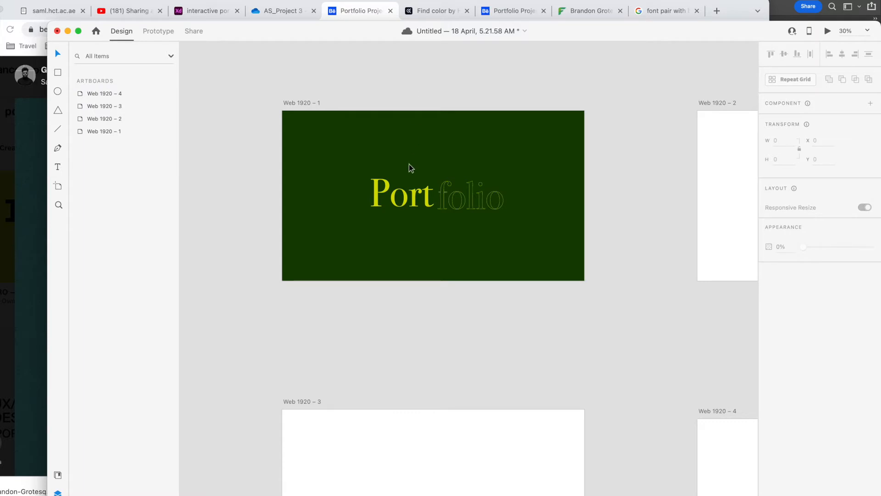
Align the Port and folio texts with each other along their bottom edges
click(404, 197)
shift+click(478, 197)
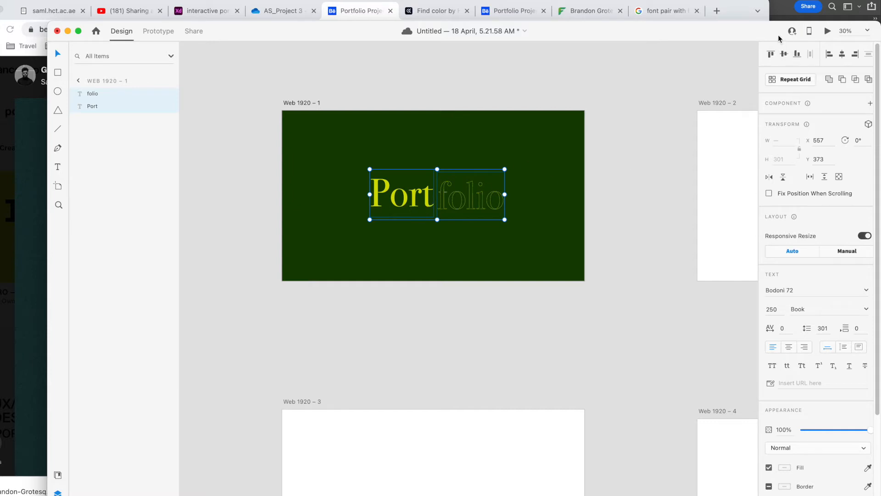
key(alt)
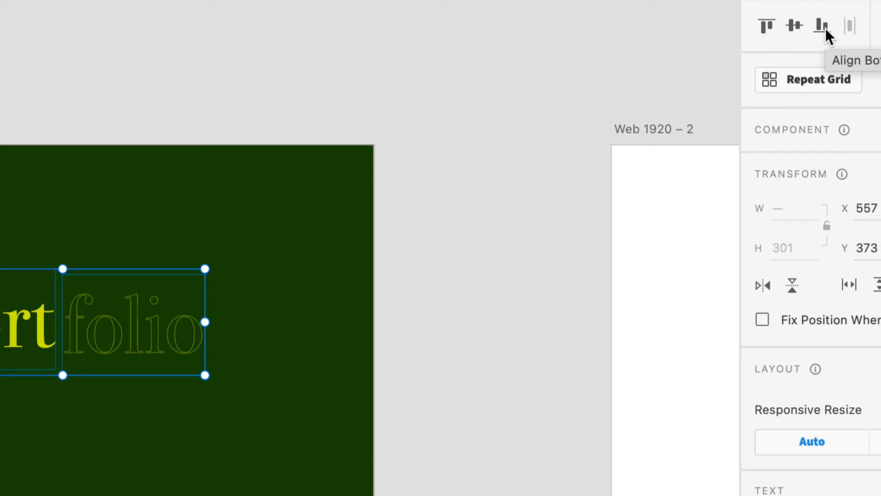
click(826, 29)
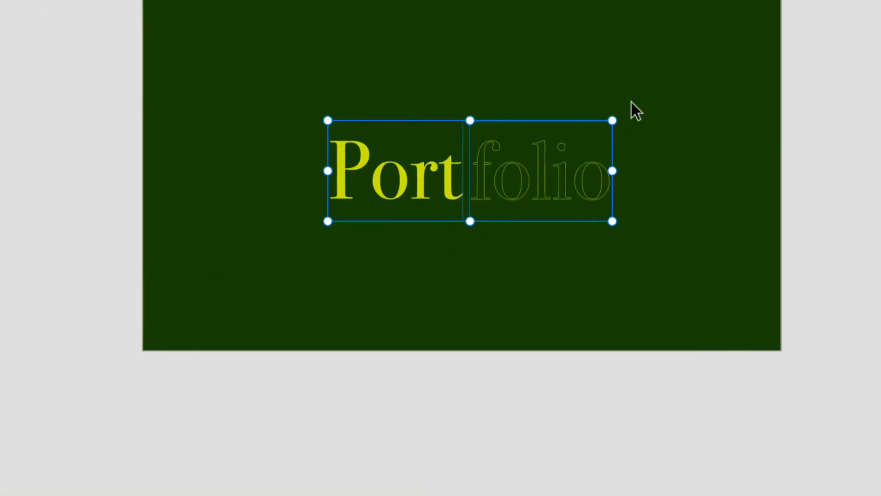
key(alt)
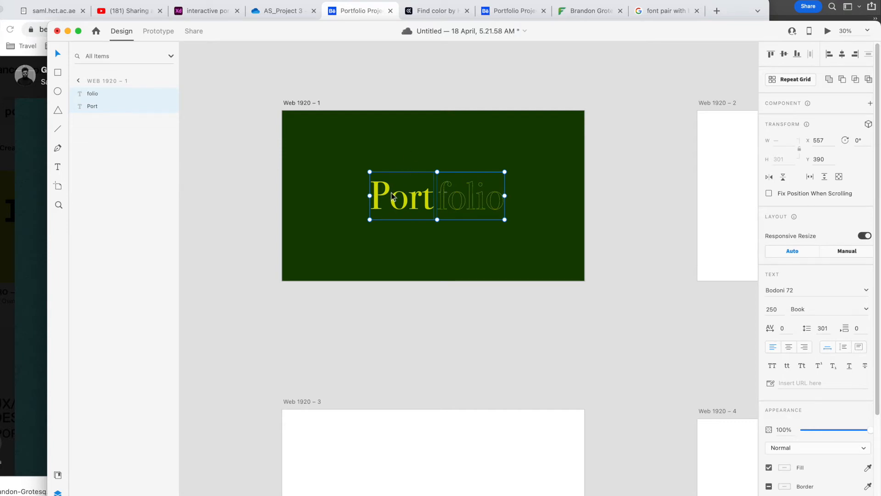
Move the Port and folio texts together to the center of the Web 1920 – 1 artboard and deselect them
drag(387, 194, 379, 189)
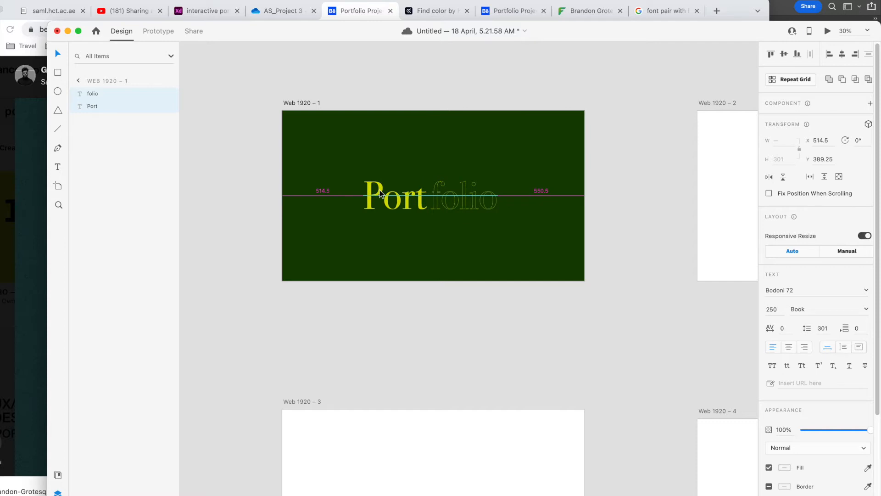
drag(379, 189, 381, 189)
click(646, 211)
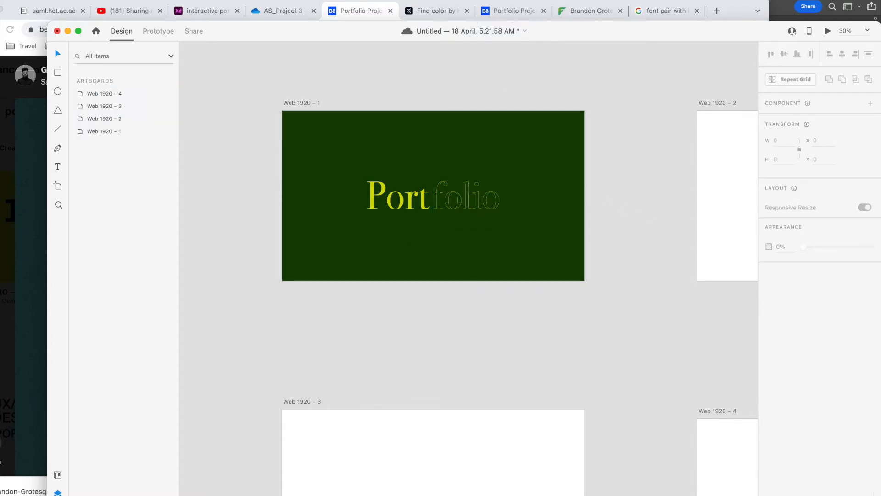
Check the small text on the Page 1-Home reference in Word and return to Adobe XD
mouse_move(826, 489)
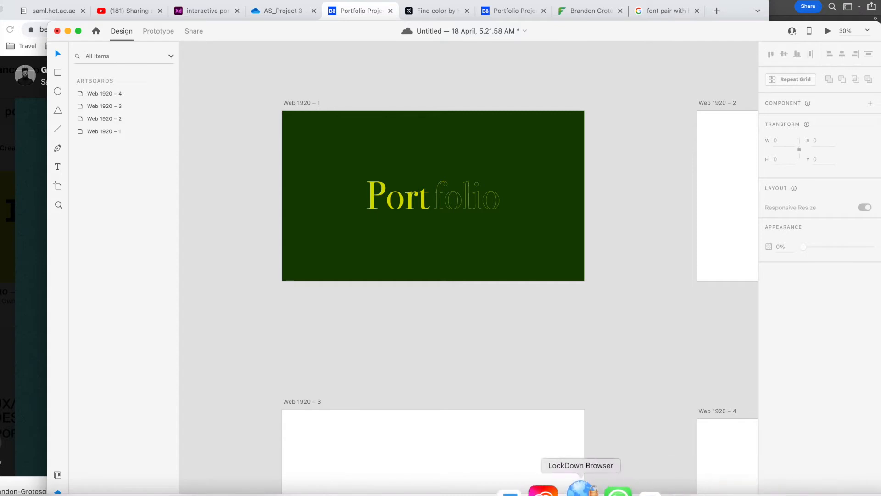
click(528, 490)
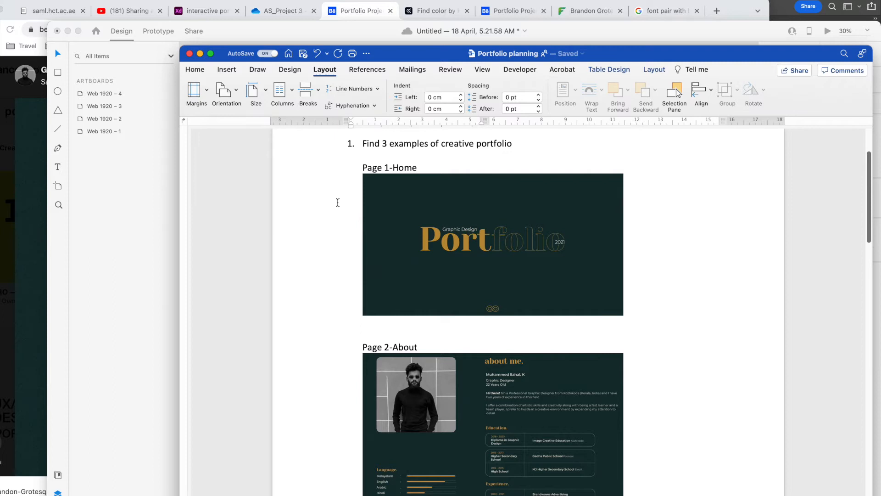
click(145, 172)
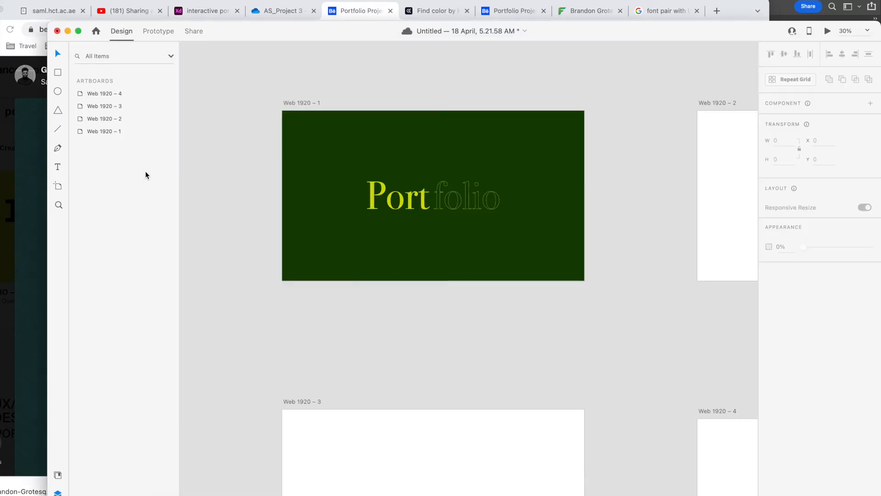
Add the text "Intro" above the Portfolio title on the Web 1920 – 1 artboard
click(57, 167)
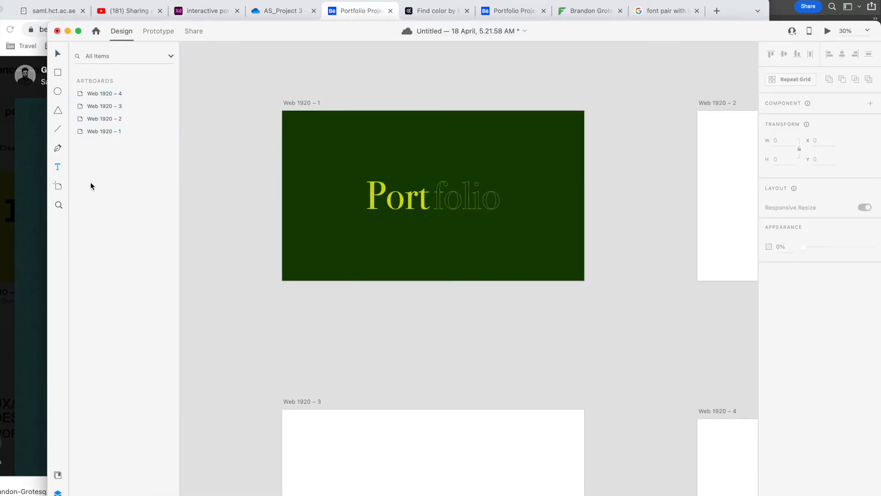
click(347, 144)
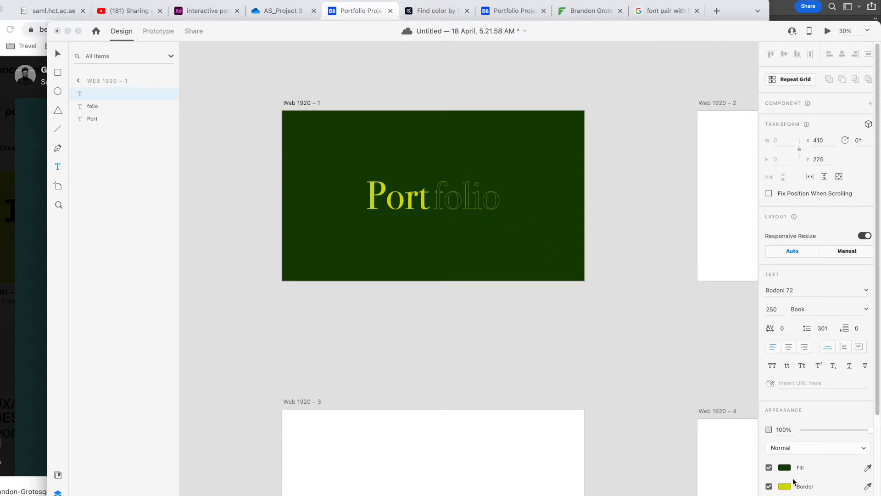
click(58, 54)
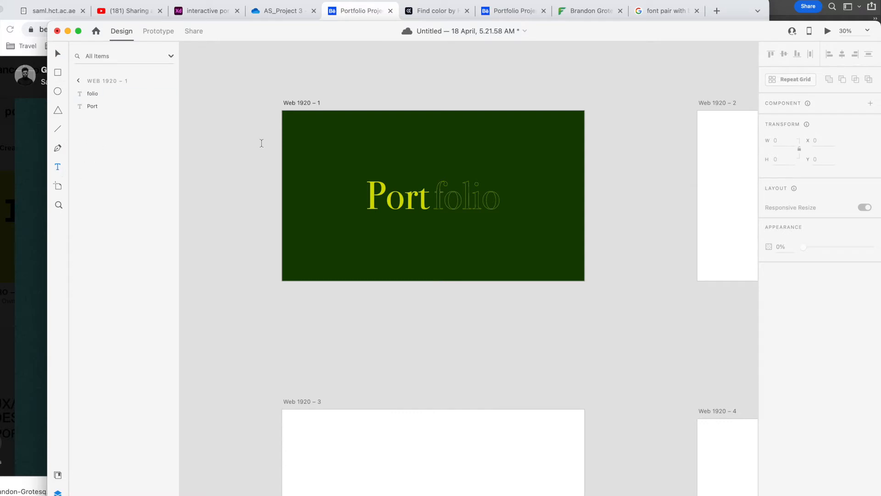
click(347, 157)
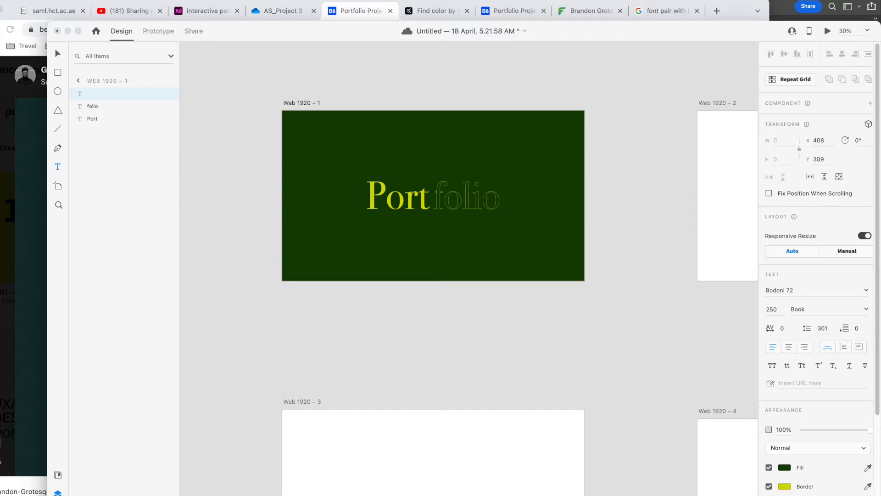
text(Intro)
click(57, 54)
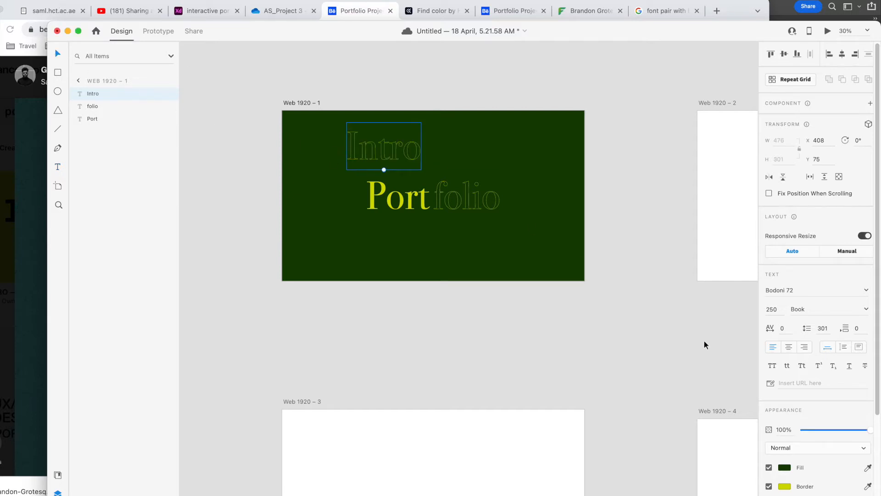
Examine the nature palette in Adobe Color for an Intro text color, and return to Adobe XD
click(783, 468)
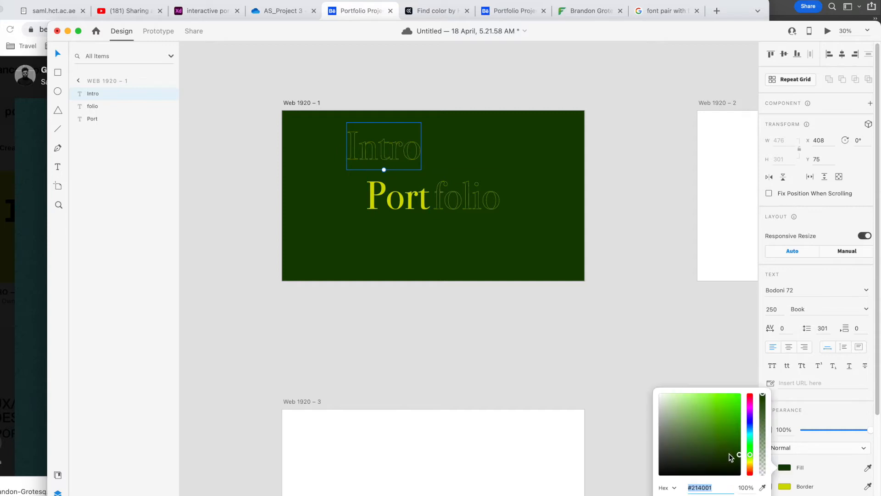
click(693, 488)
click(738, 15)
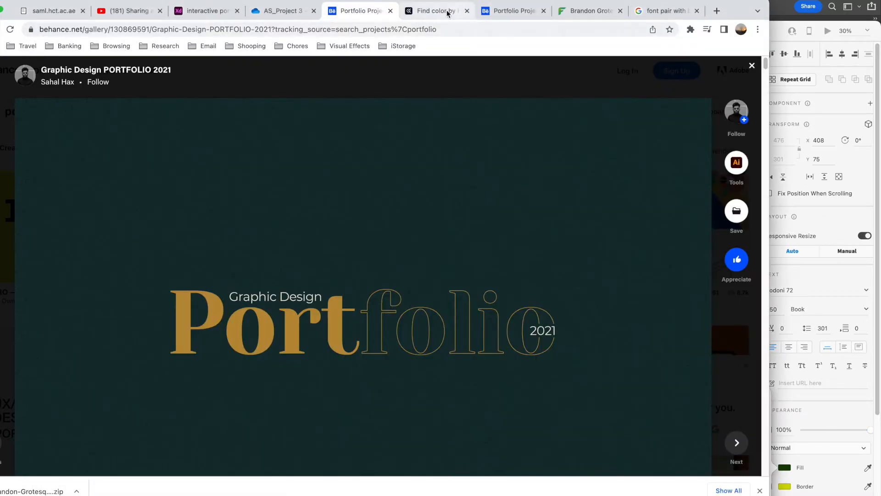
click(432, 12)
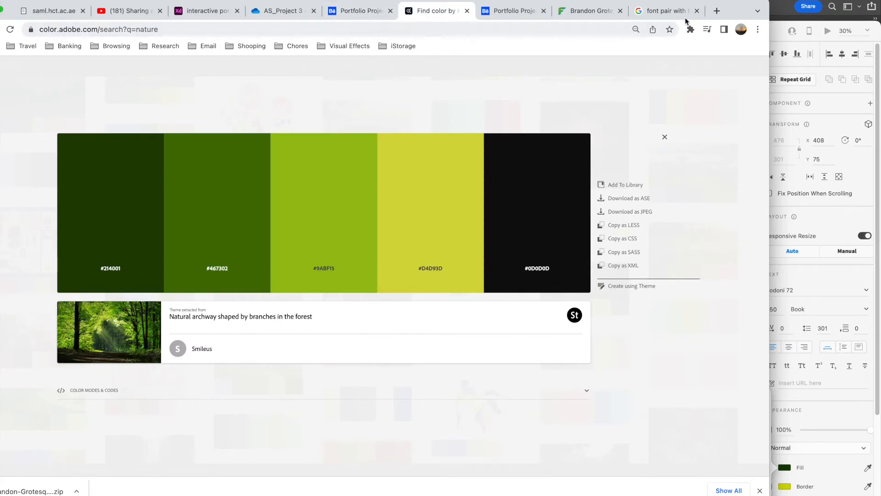
click(778, 33)
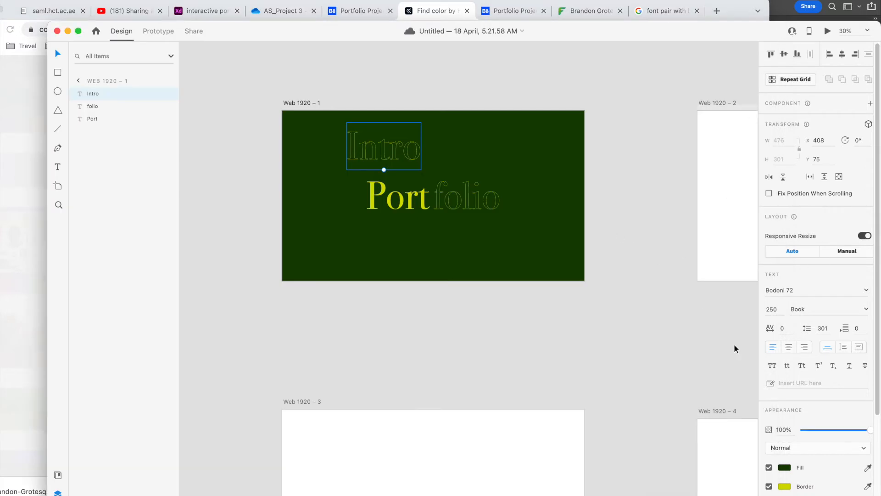
Set the fill of the Intro text to white, #FFFFFF
click(786, 470)
click(712, 488)
drag(692, 487, 728, 491)
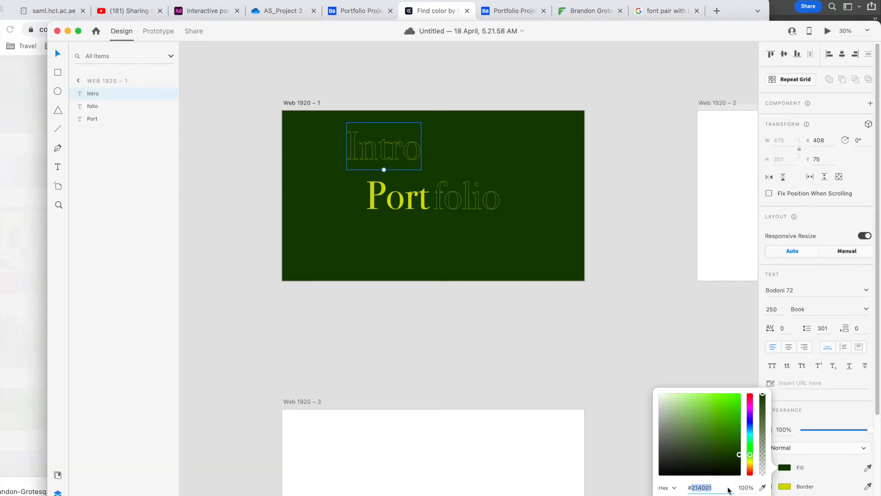
text(FFFFF)
key(Return)
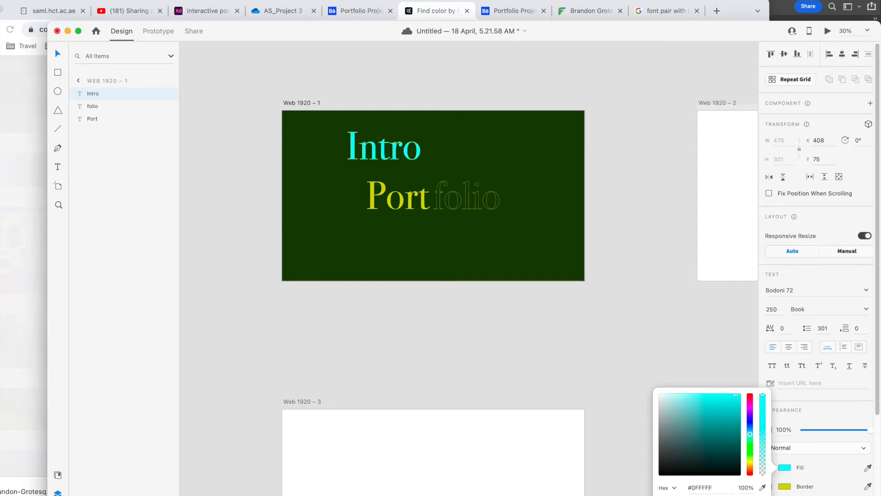
click(695, 489)
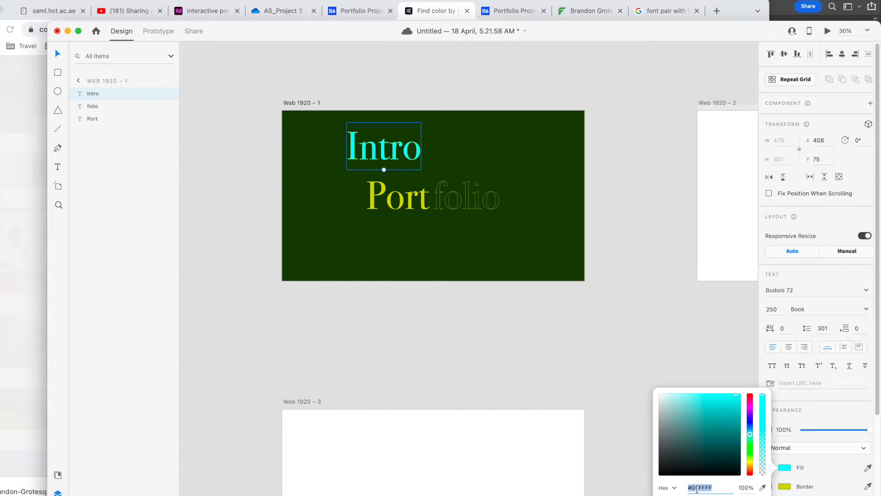
text(`)
key(BackSpace)
key(Return)
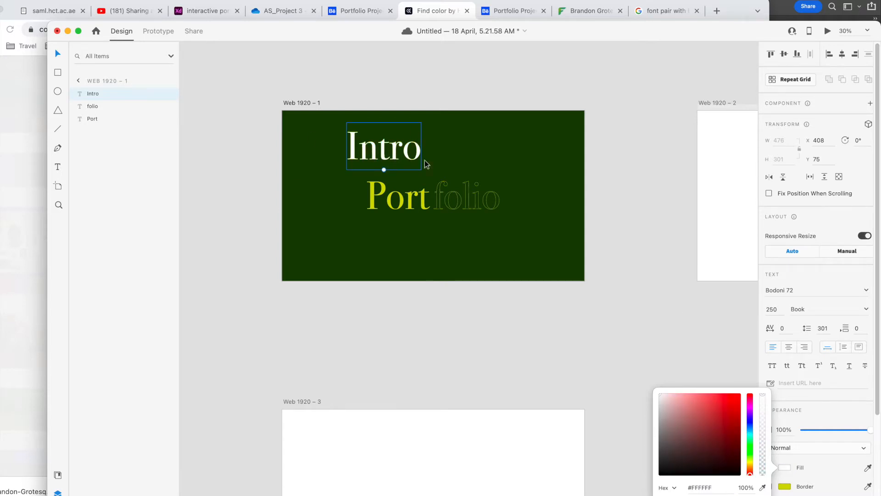
Set the Intro text's font to Brandon Grotesque
click(786, 292)
click(866, 290)
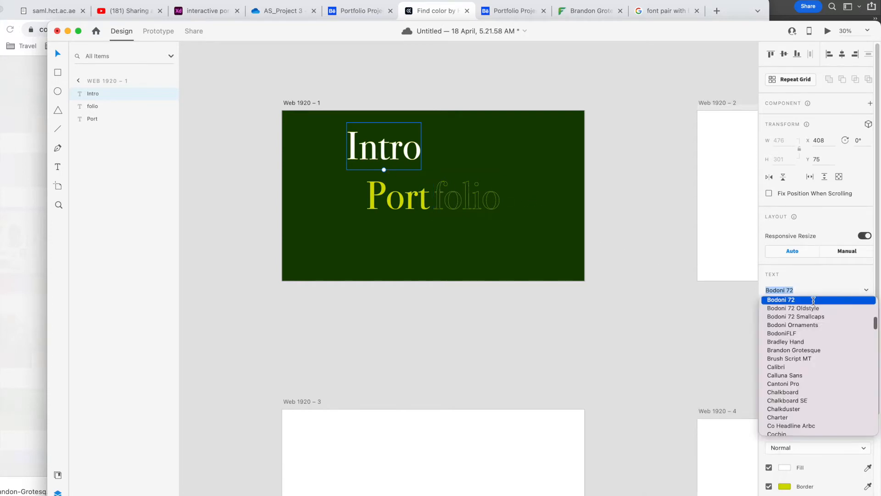
click(801, 350)
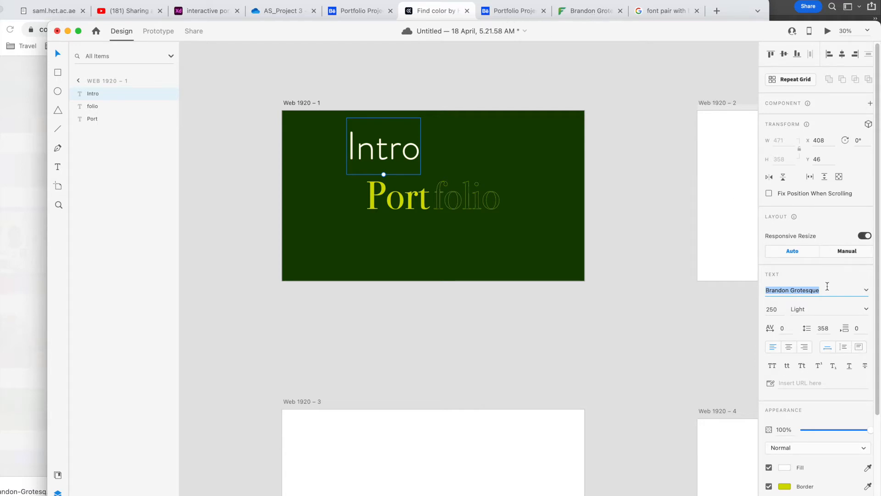
Try the Regular Italic and Black styles on the Intro text, and return it to Light
click(867, 309)
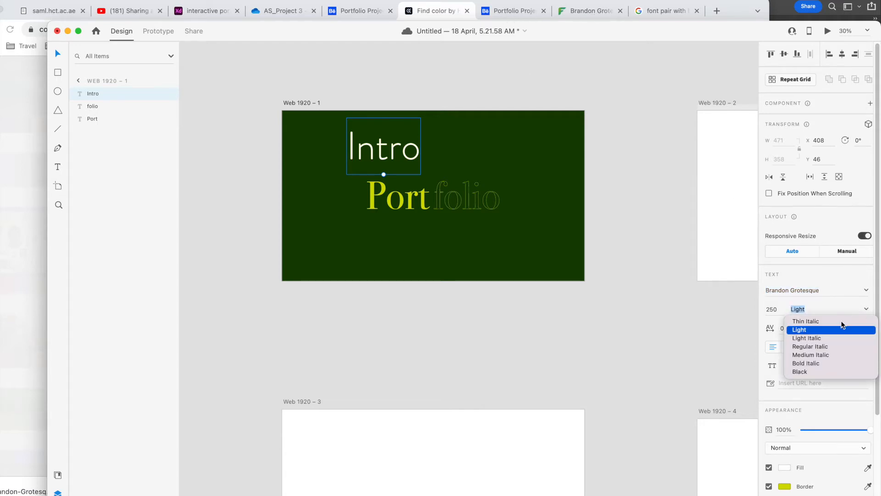
click(834, 348)
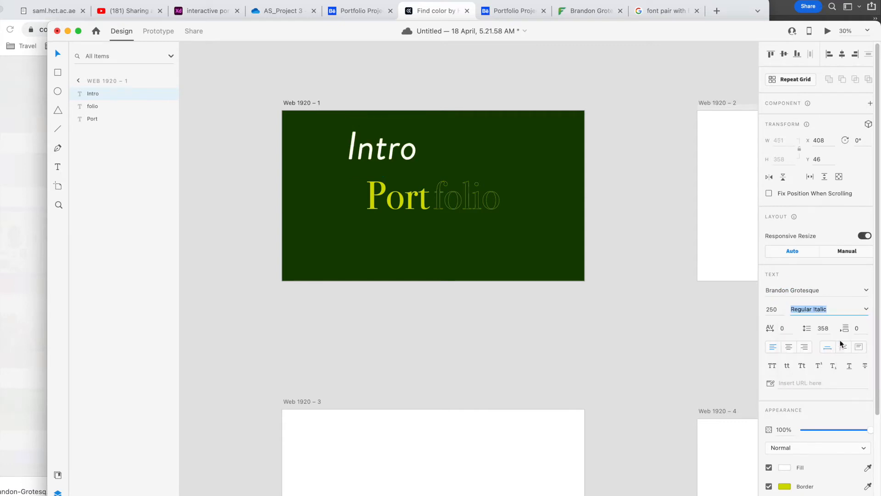
click(864, 311)
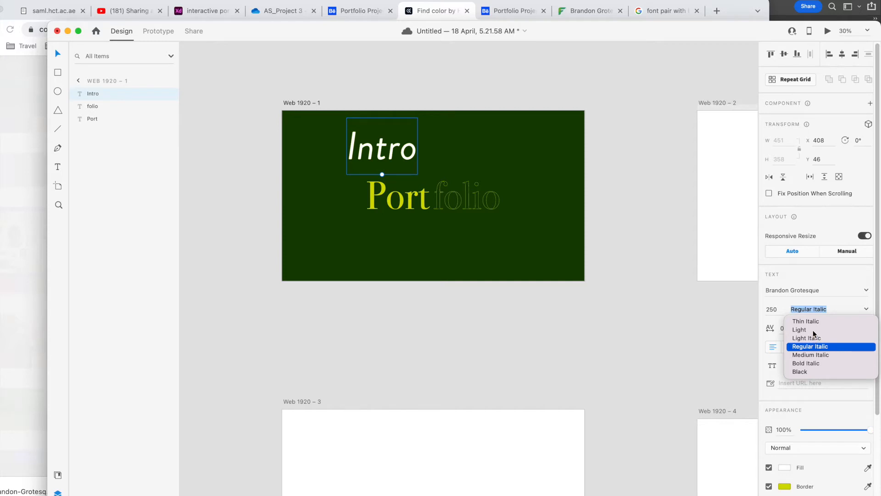
click(802, 372)
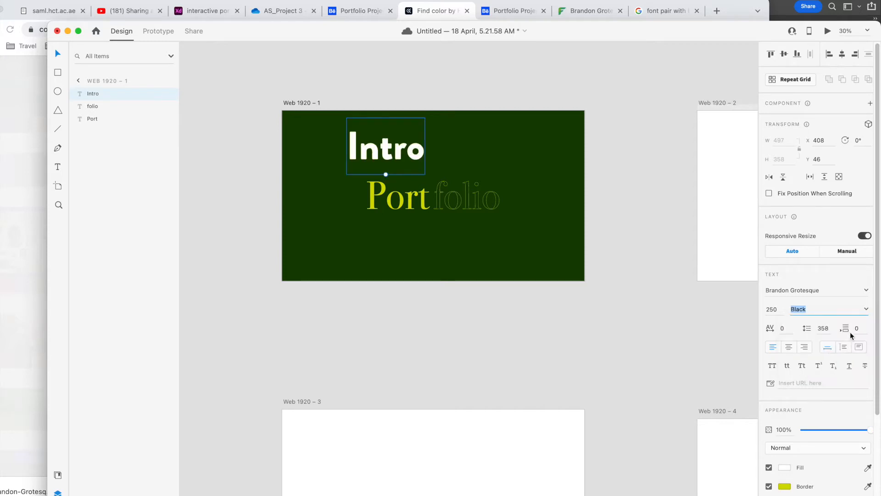
click(866, 309)
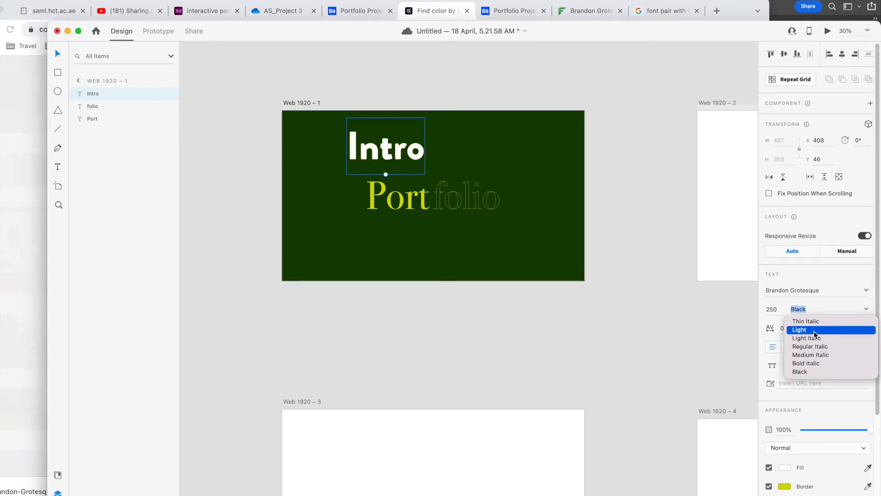
click(814, 331)
Move the Intro text onto the word Port and reduce its font size to 15
click(387, 146)
click(384, 160)
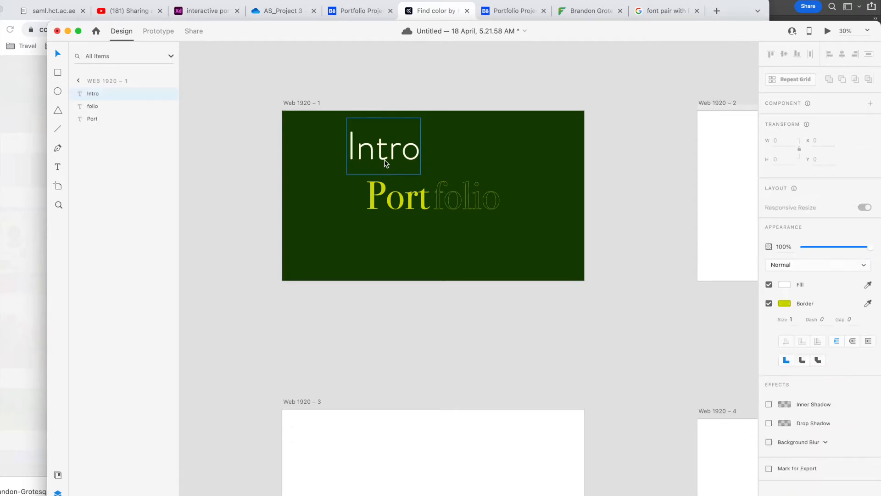
drag(384, 174, 409, 186)
click(776, 310)
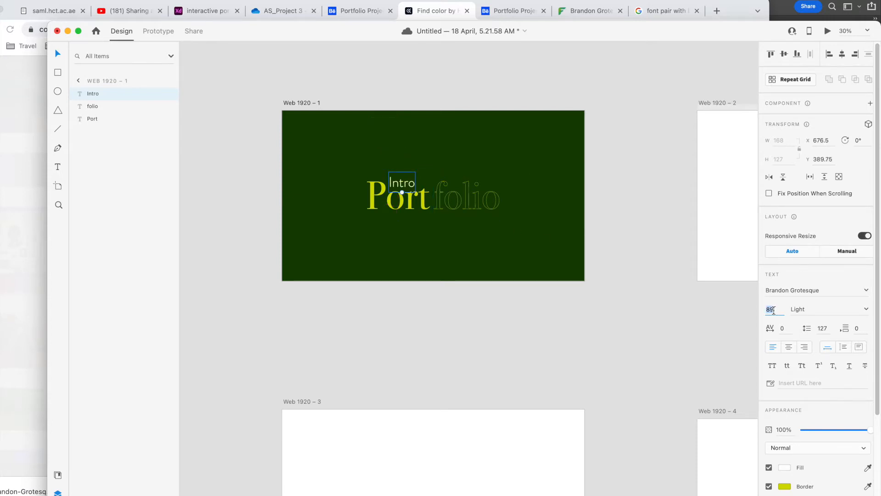
text(15)
key(Return)
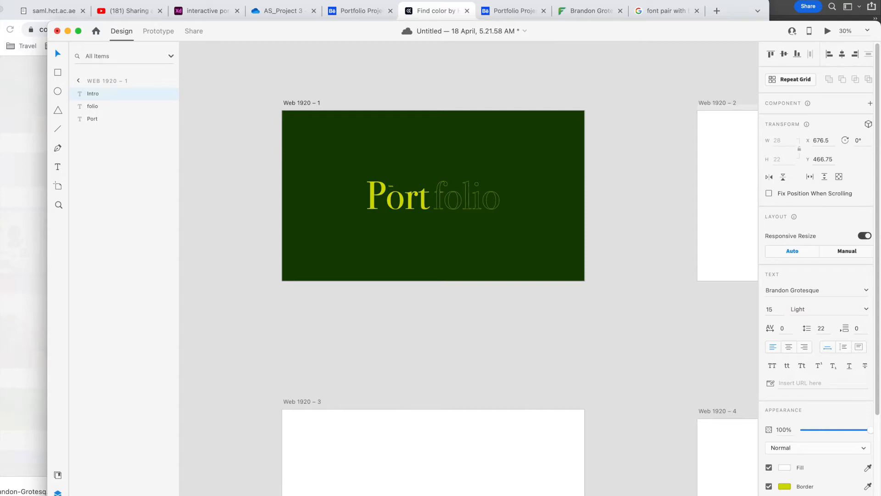
Set the Intro text's font size to 30 and turn off its border
scroll(456, 205, up, 1)
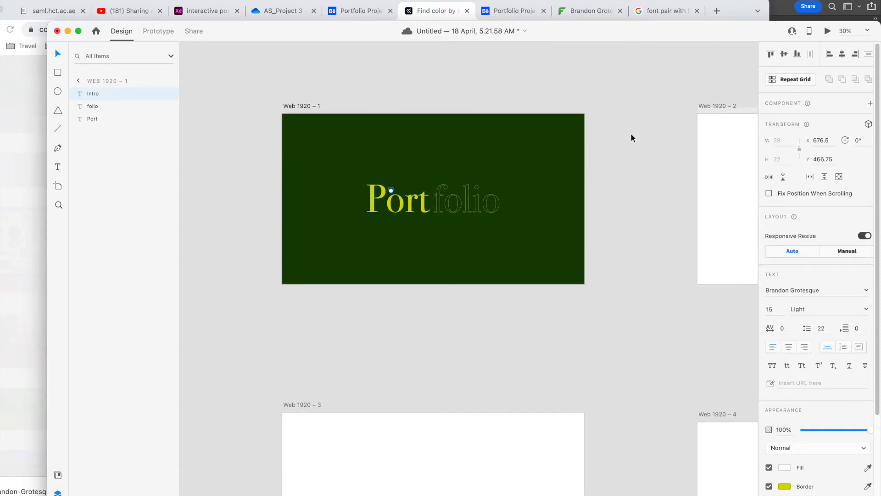
click(842, 33)
text(3)
text(0)
key(Return)
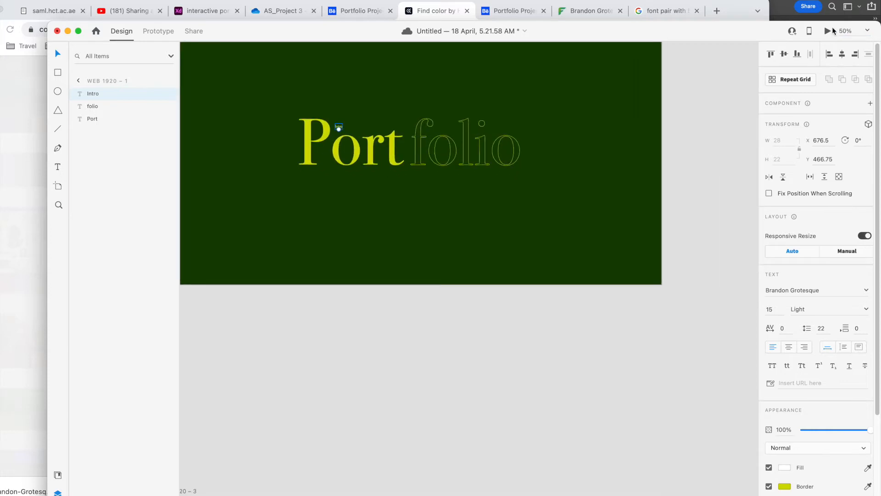
click(775, 311)
text(30)
key(Return)
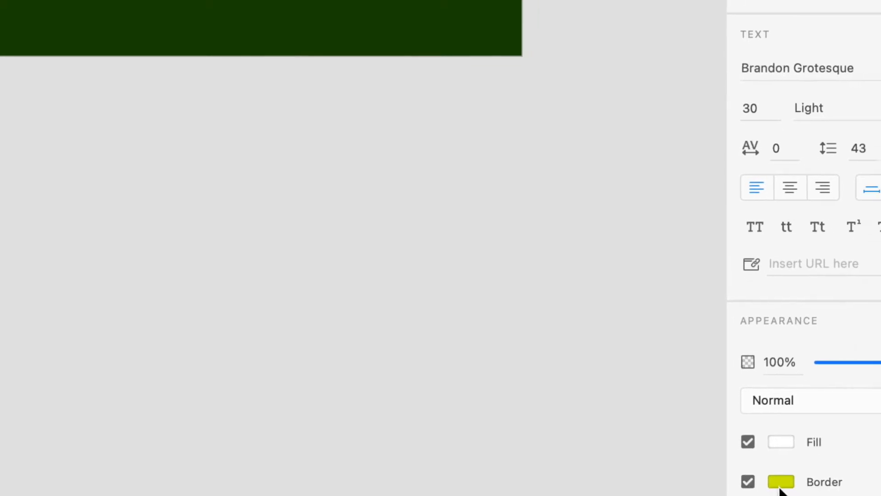
click(742, 487)
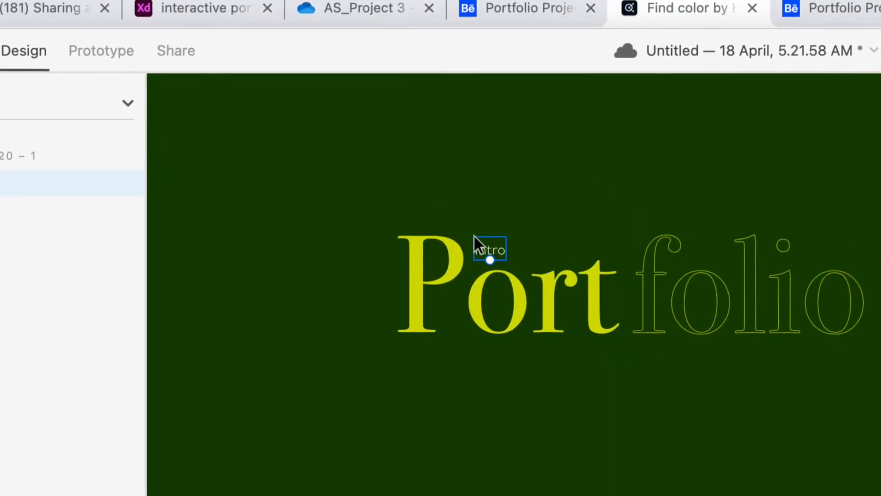
Extend the Intro text to read "Intro to Media Technology" and nudge it slightly over the word Port
double_click(483, 241)
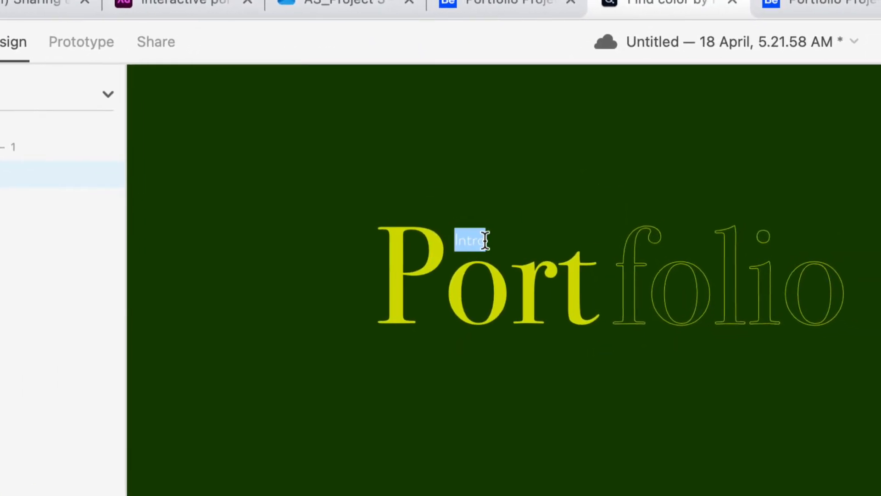
click(495, 238)
text(to)
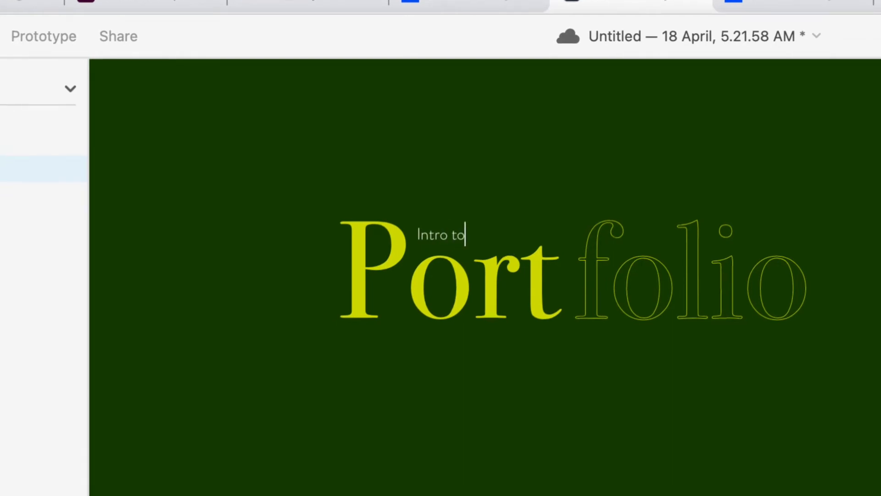
text( Media Tech)
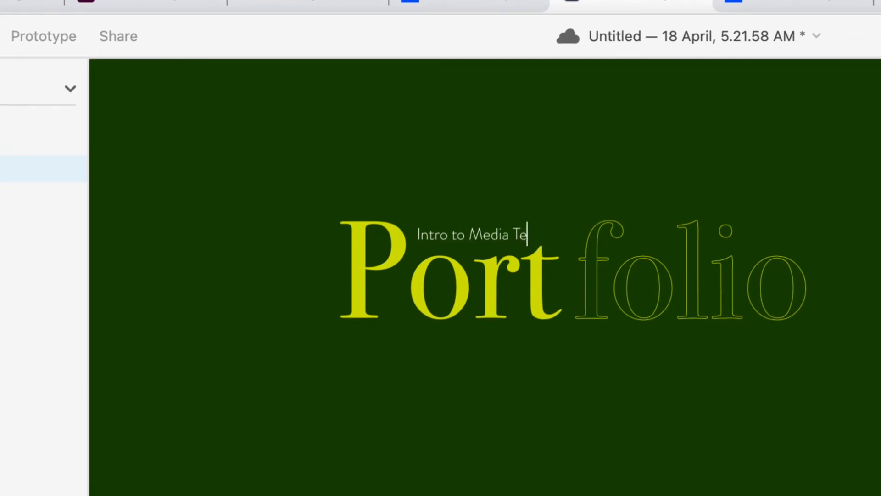
text(nology)
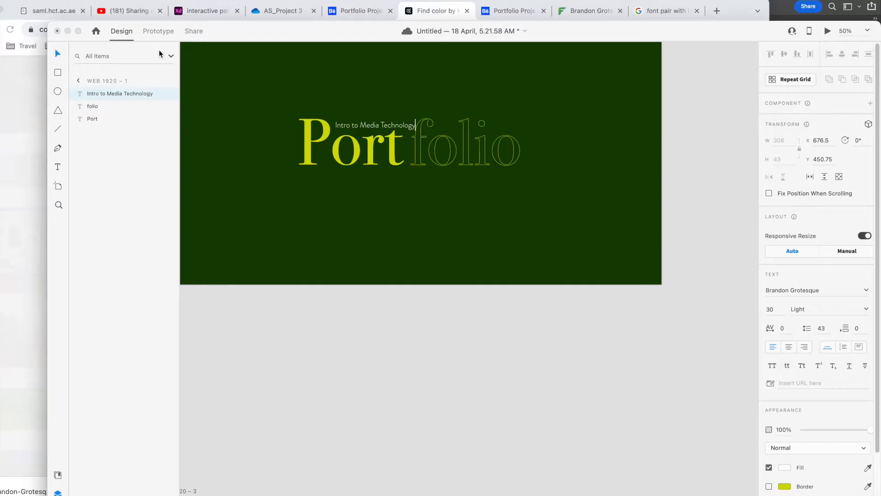
click(341, 131)
drag(397, 126, 398, 126)
Set the font size of both title words, Port and folio, to 300
click(422, 142)
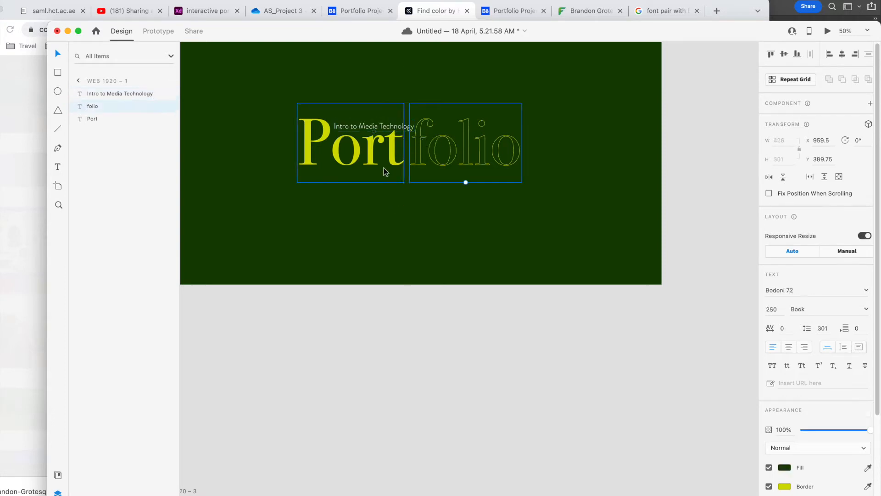
shift+click(370, 154)
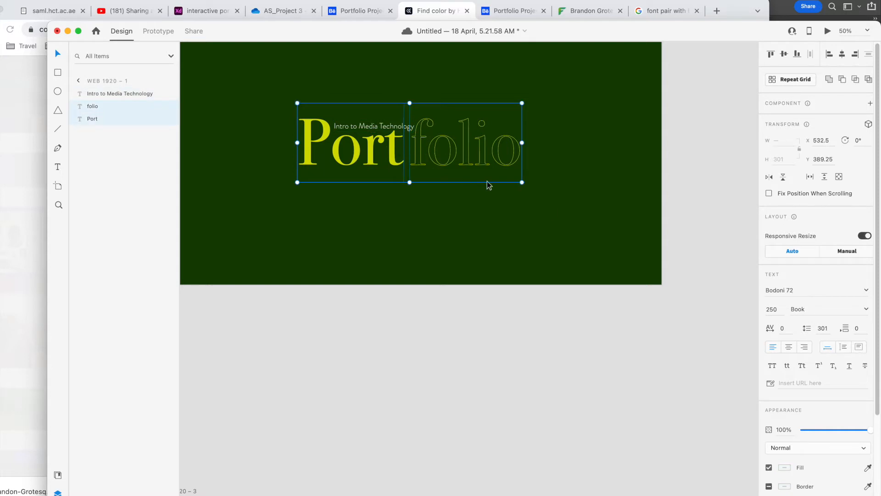
click(777, 308)
text(300)
key(Return)
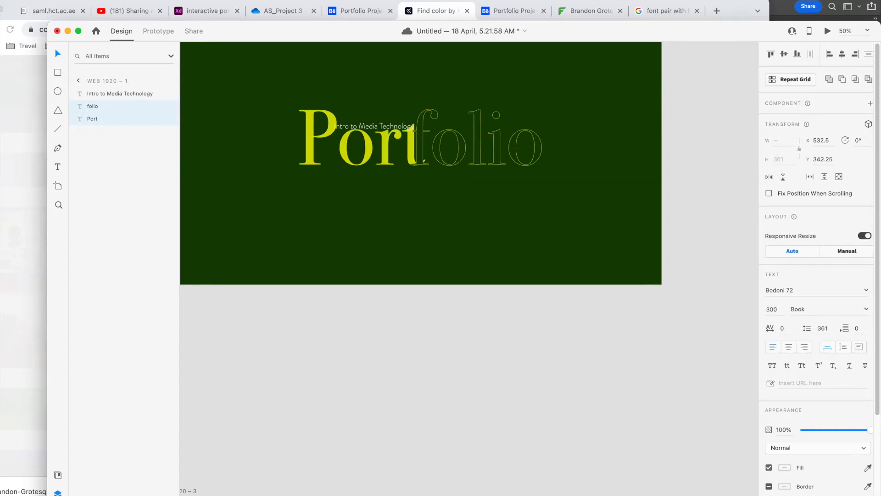
Move the word folio to the right until it no longer overlaps Port
click(449, 155)
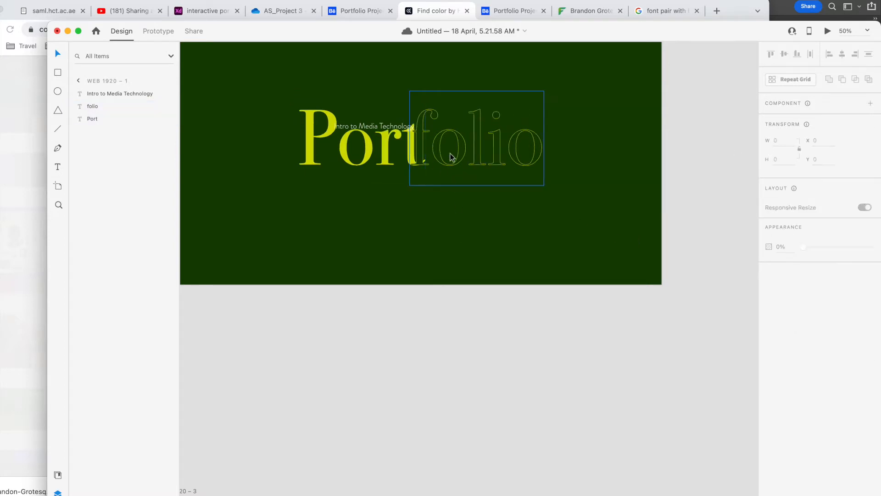
drag(447, 164, 470, 165)
shift+click(409, 137)
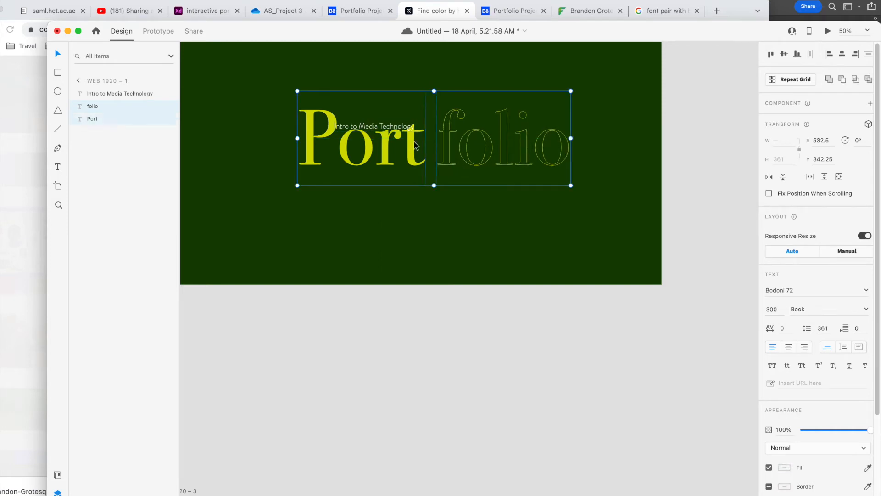
Move the Intro to Media Technology text up and right, between the P and the t of Port
click(385, 125)
drag(386, 123, 402, 118)
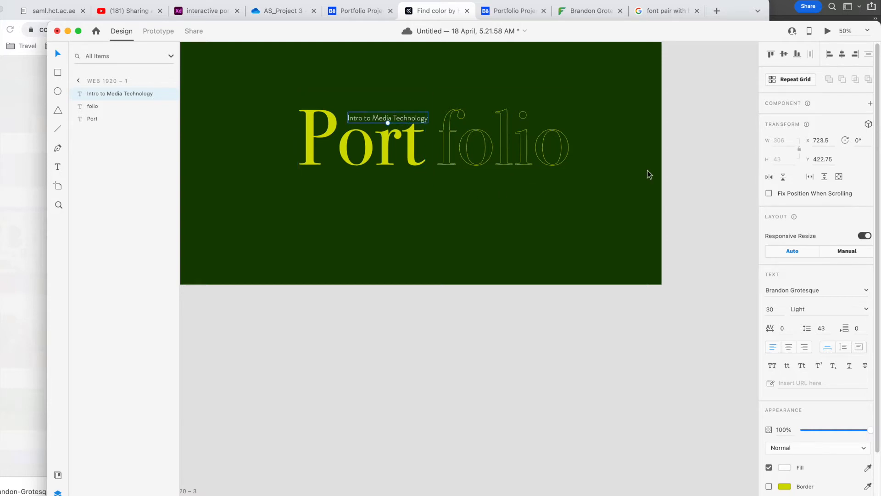
Move the word folio slightly closer to Port
click(702, 169)
click(487, 148)
drag(488, 140, 483, 141)
click(684, 186)
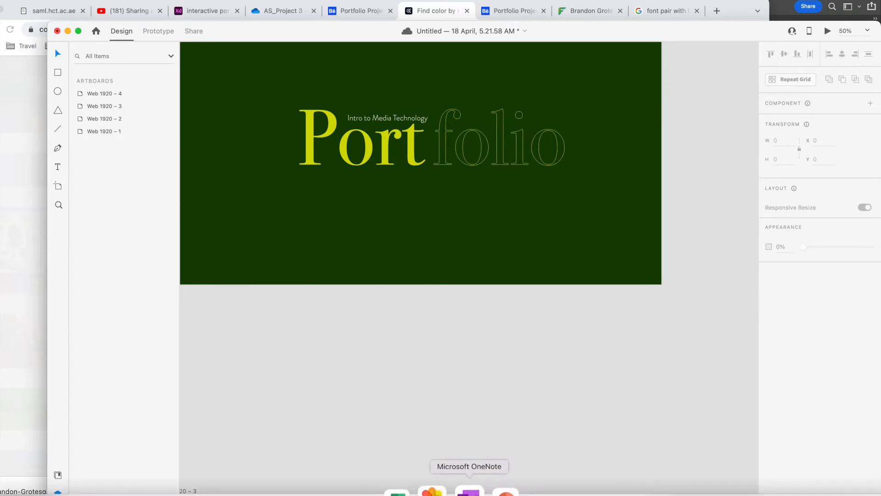
Check the Page 1-Home reference in Word, and add the text "2021" below the word folio in Adobe XD
click(534, 490)
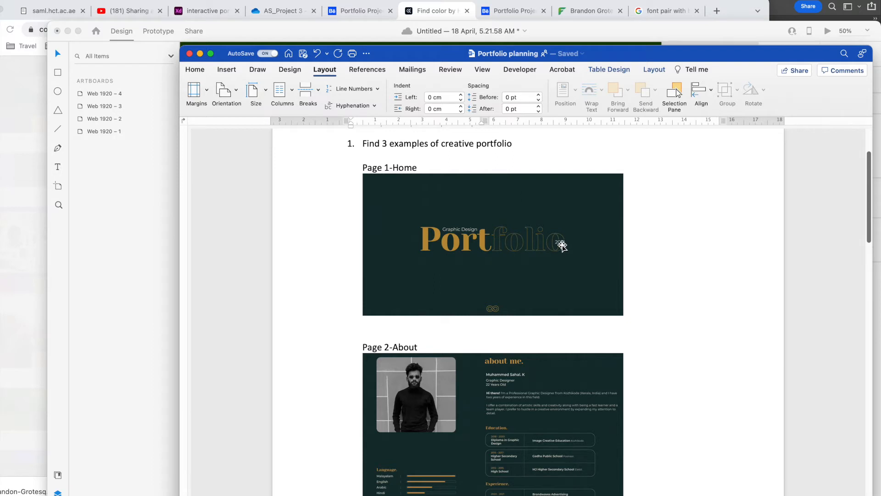
click(728, 32)
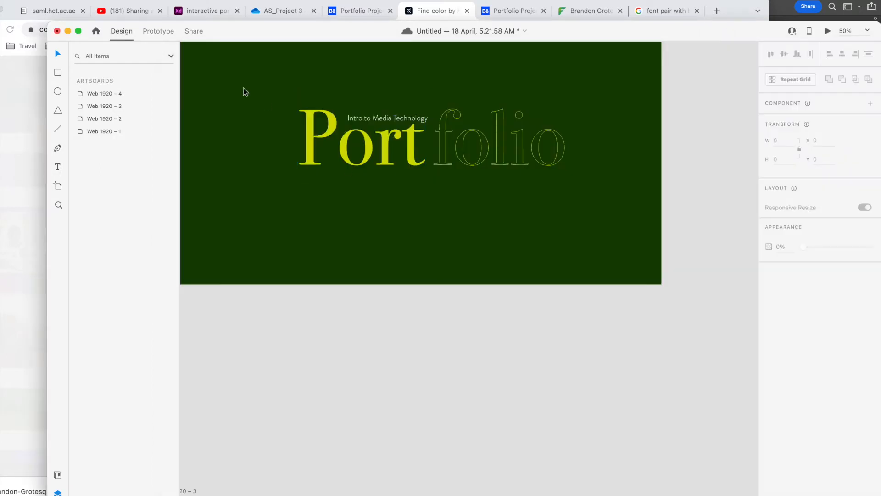
click(58, 168)
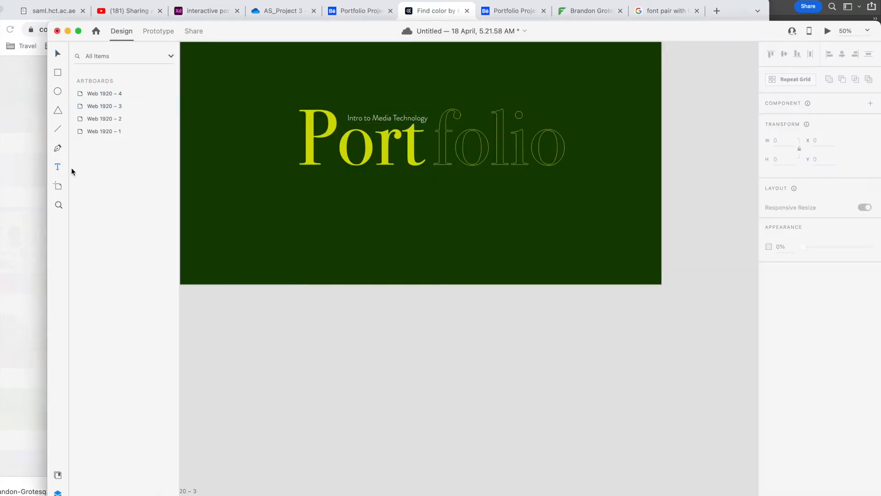
click(556, 230)
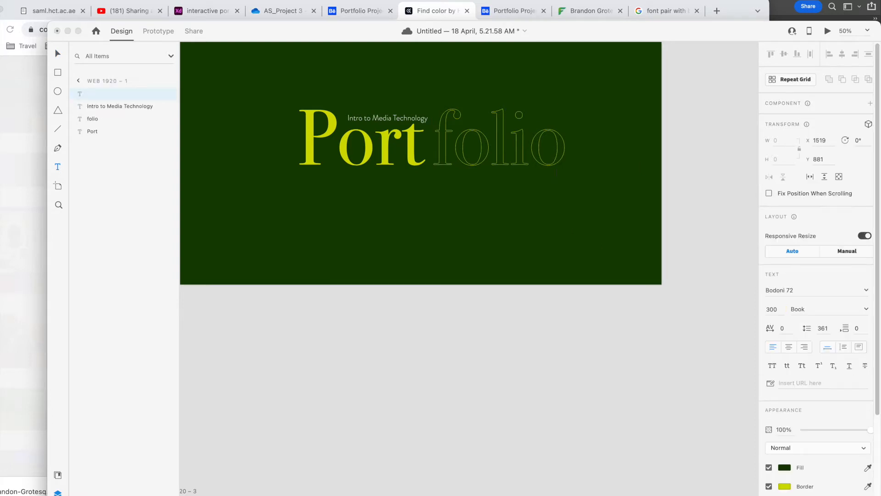
text(21)
click(58, 53)
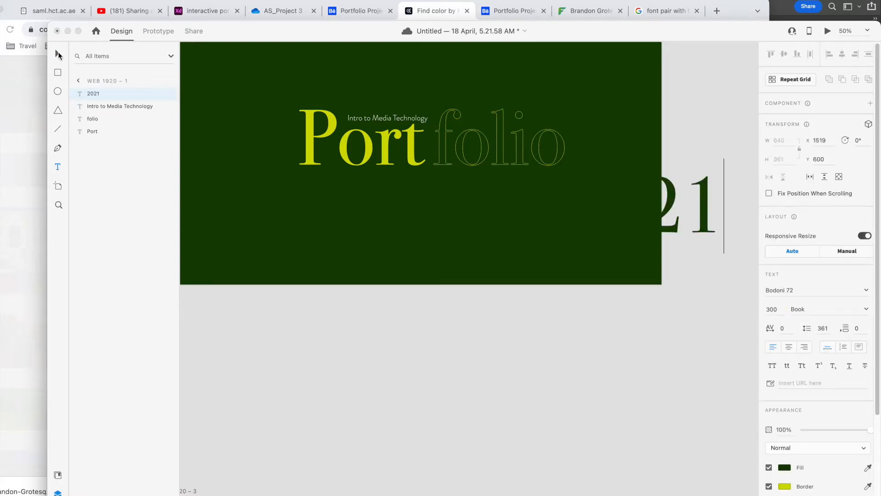
click(655, 210)
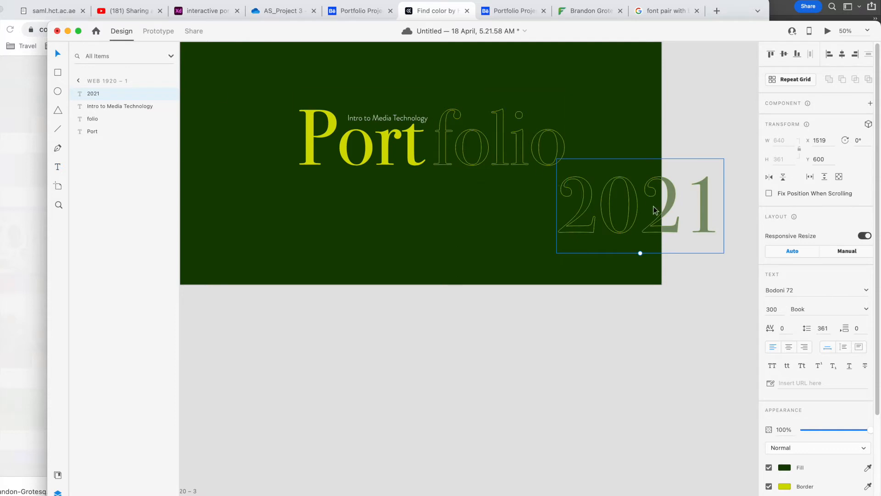
Set the fill of the 2021 text to white, #FFFFFF
click(784, 467)
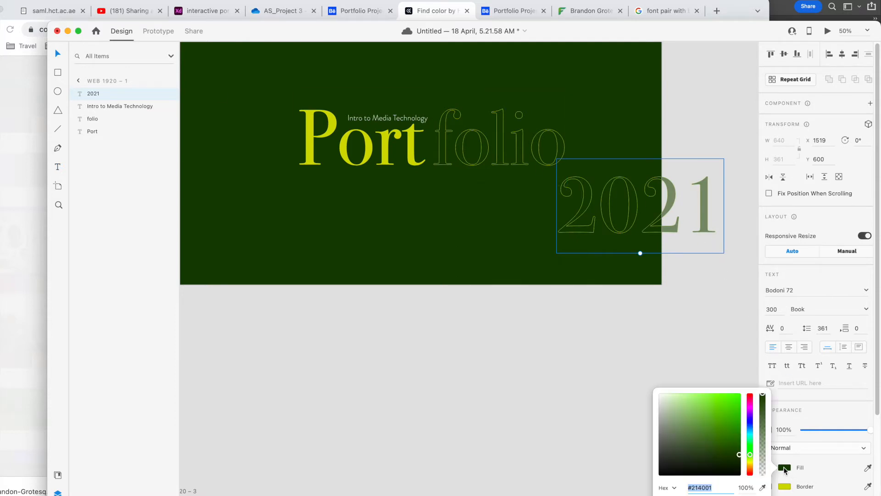
click(701, 489)
drag(693, 489, 747, 491)
text(FFFFFF)
key(Return)
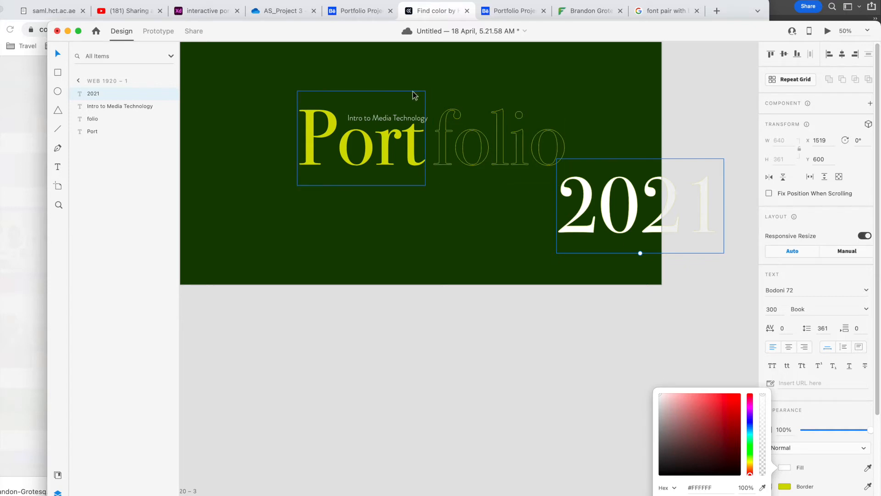
Set the 2021 text's font size to 30, matching the Intro to Media Technology text, and turn off its border
click(398, 119)
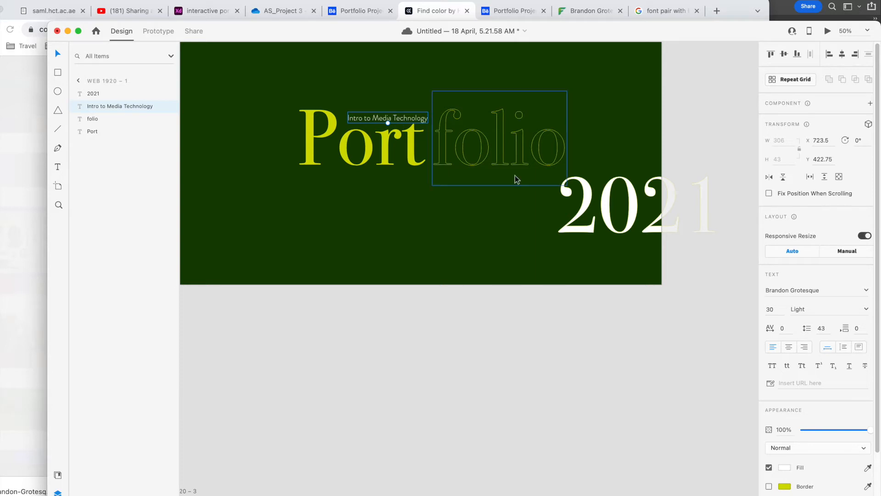
click(632, 226)
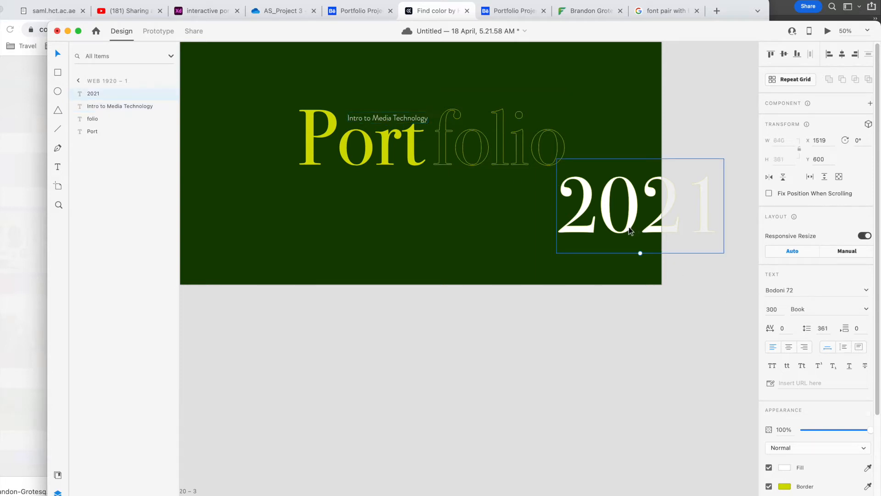
click(774, 309)
key(BackSpace)
key(Return)
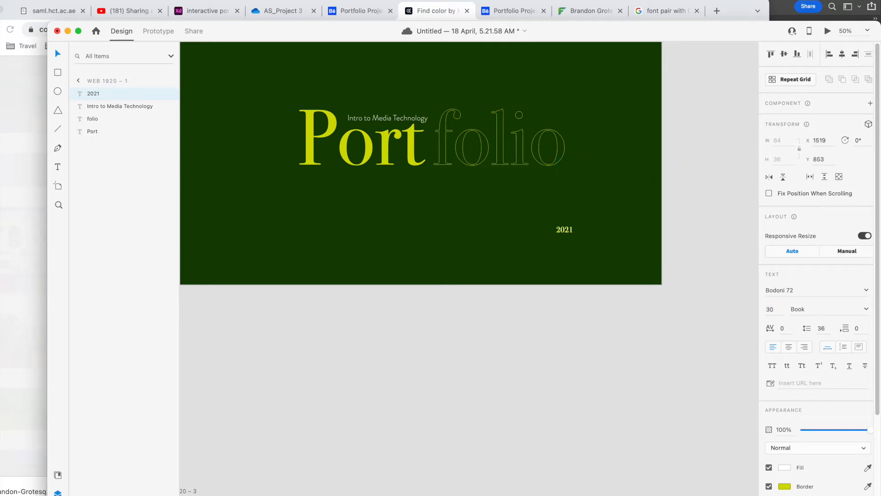
click(769, 486)
Move the 2021 text onto the right side of folio's final o, following the Page 1-Home reference in Word
drag(568, 234, 564, 147)
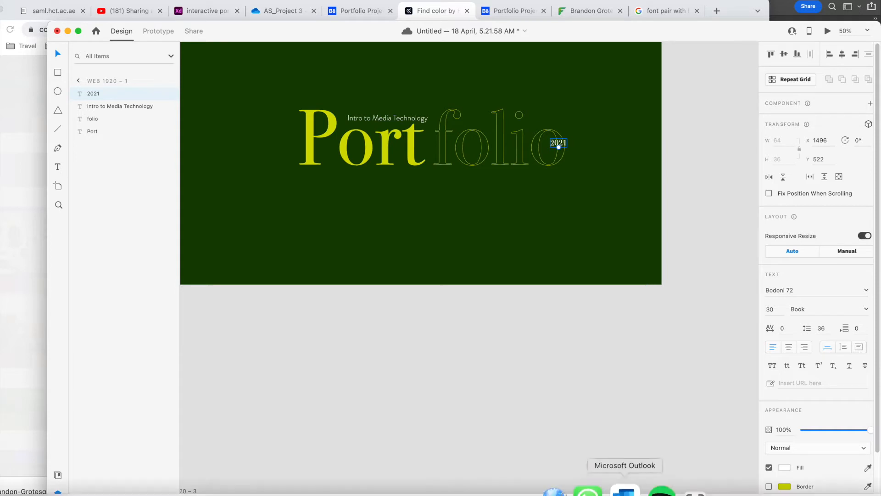
click(534, 490)
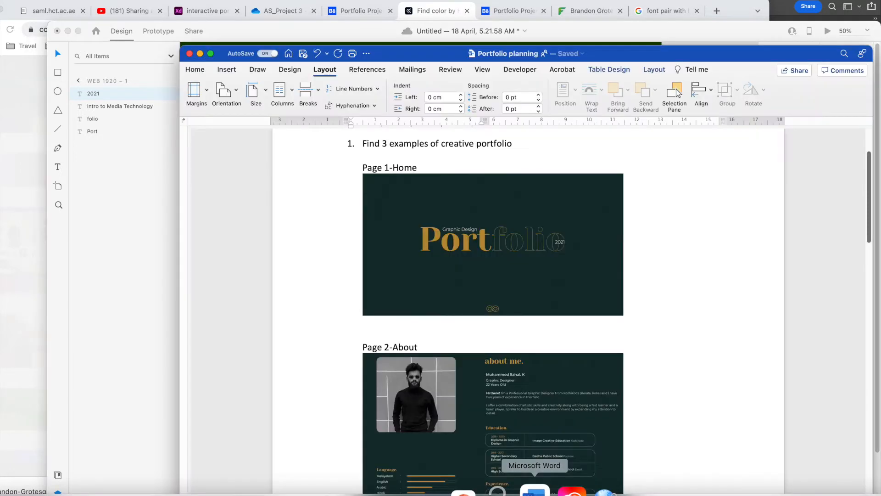
click(718, 30)
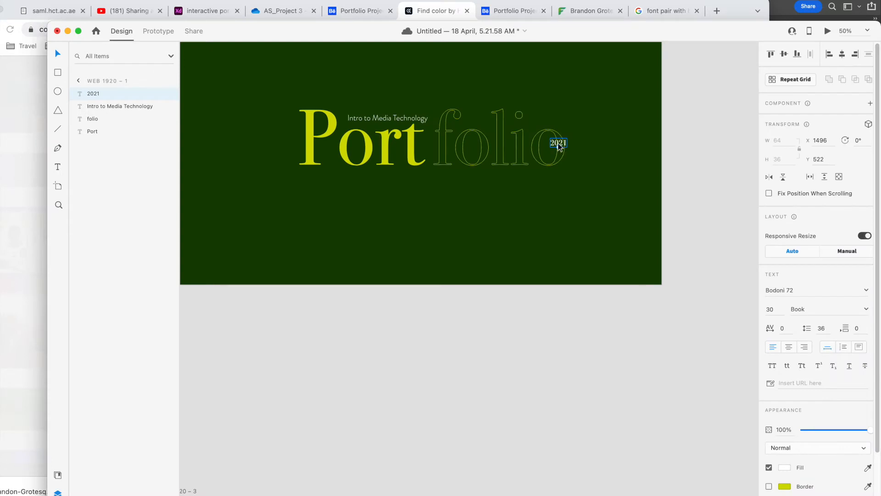
key(super+1)
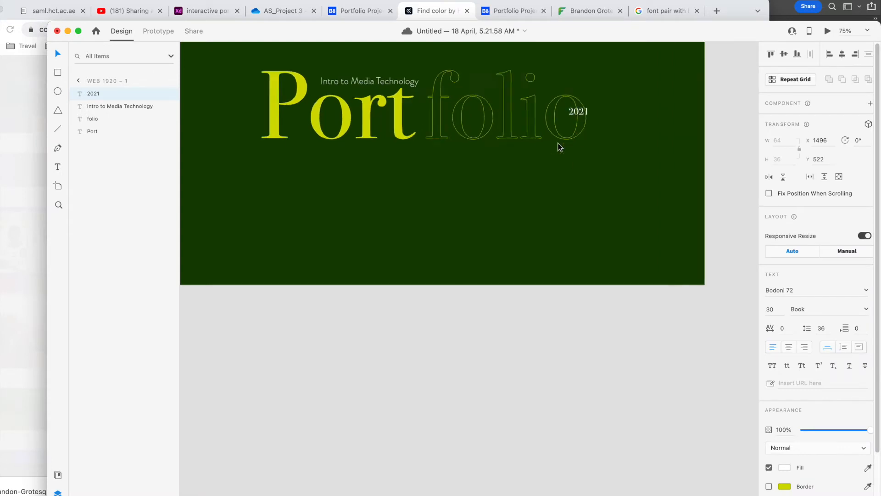
scroll(657, 67, up, 3)
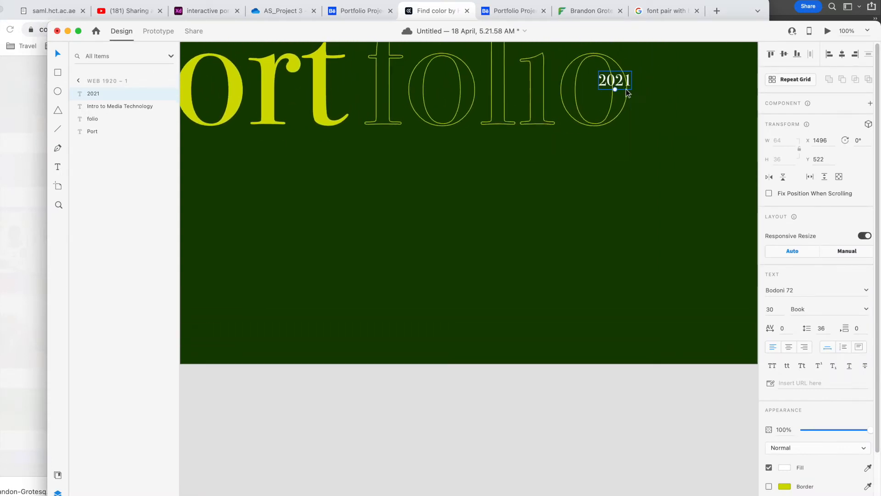
drag(619, 81, 615, 87)
click(670, 127)
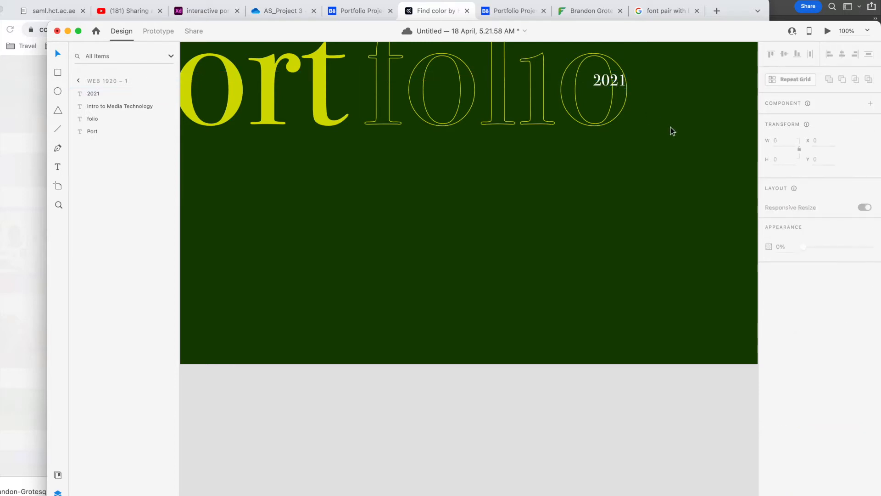
Move the Port, folio, Intro to Media Technology and 2021 texts together to the centre of the Web 1920 – 1 artboard
key(super+minus)
key(super+minus)
key(super+minus)
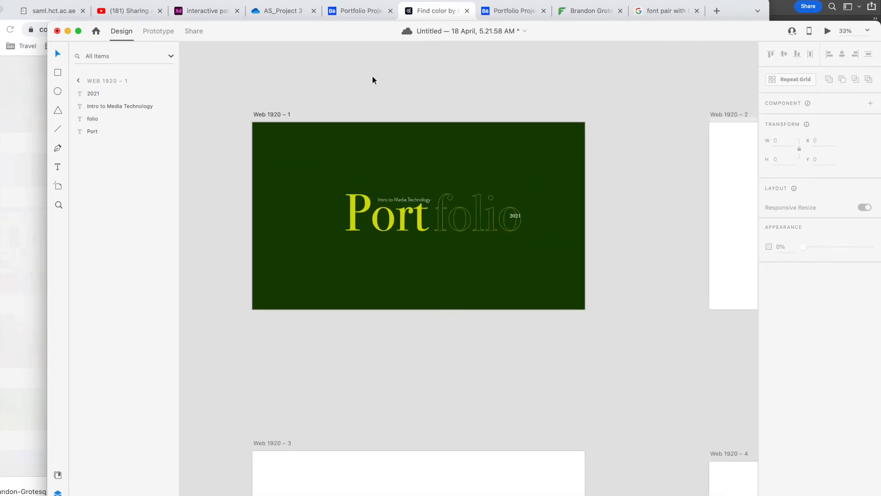
drag(321, 160, 561, 257)
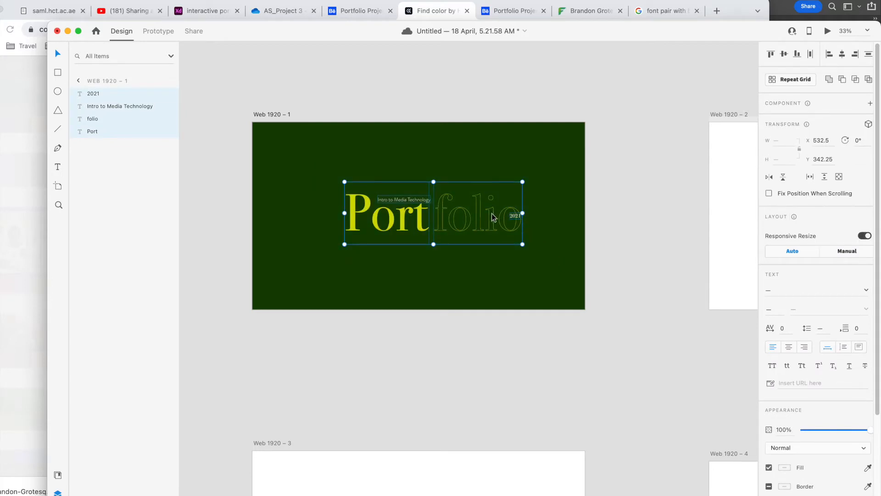
drag(491, 213, 475, 216)
click(633, 202)
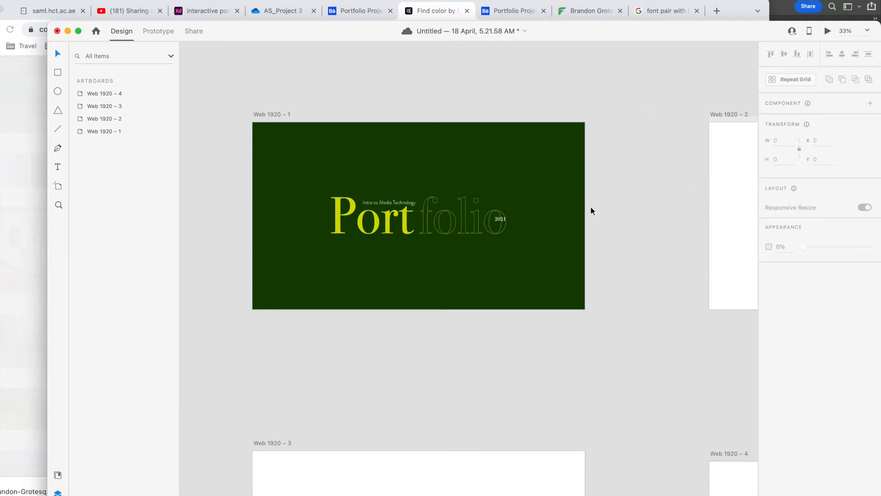
Select the Web 1920 – 2 artboard, check the Page 2-About reference in Word, and move the Adobe XD window up and left
scroll(532, 188, right, 5)
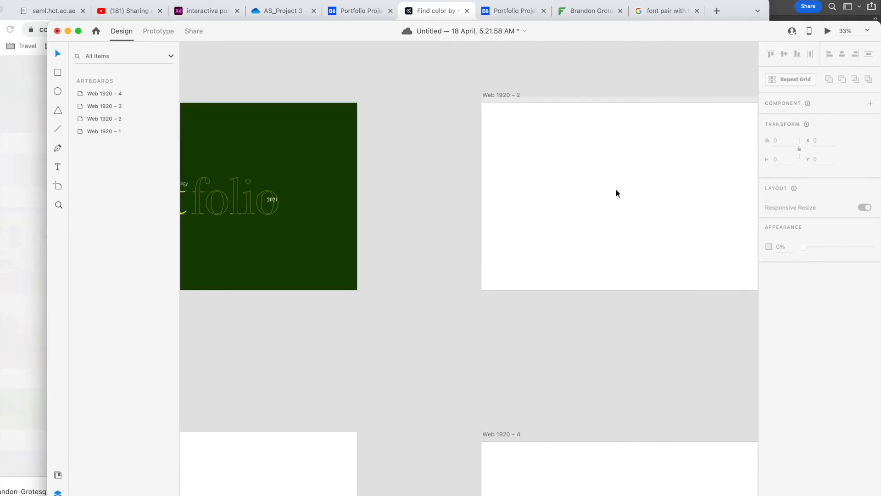
click(497, 97)
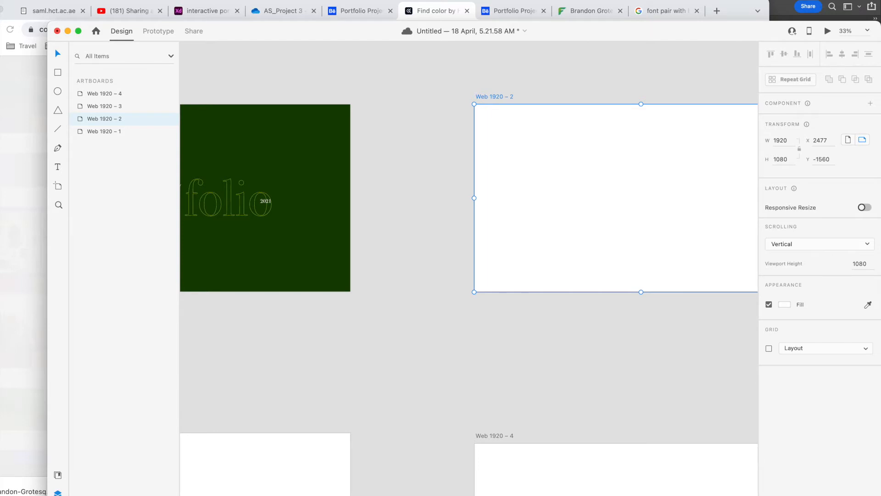
mouse_move(718, 494)
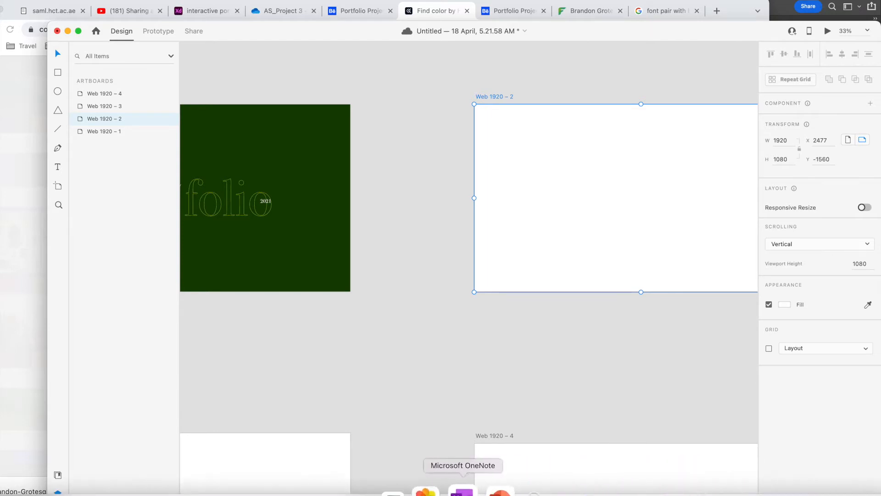
click(532, 490)
scroll(526, 350, down, 5)
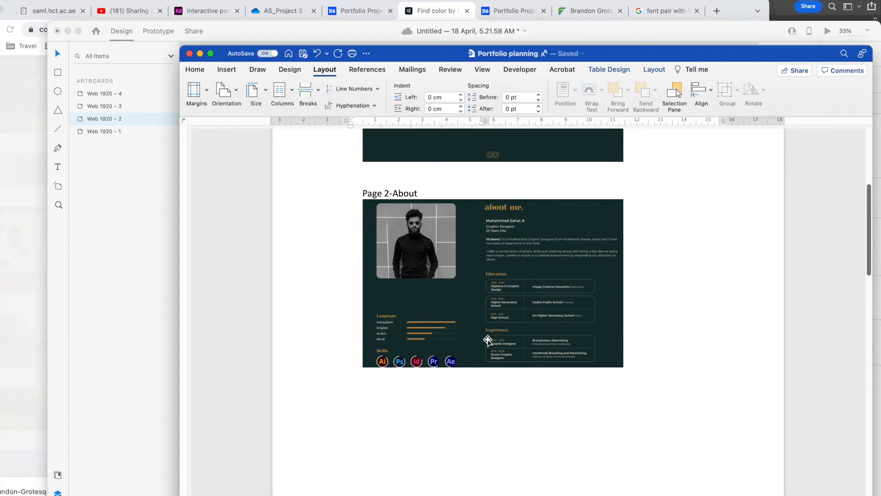
click(687, 28)
drag(744, 34, 675, 11)
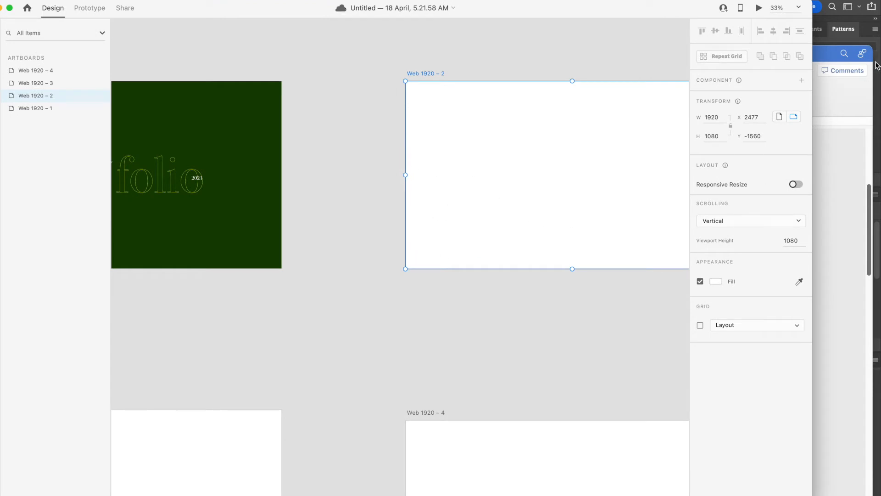
Rearrange the open windows, bring the Finder window forward and select zaza.jpeg in the Documents folder
drag(628, 13, 548, 26)
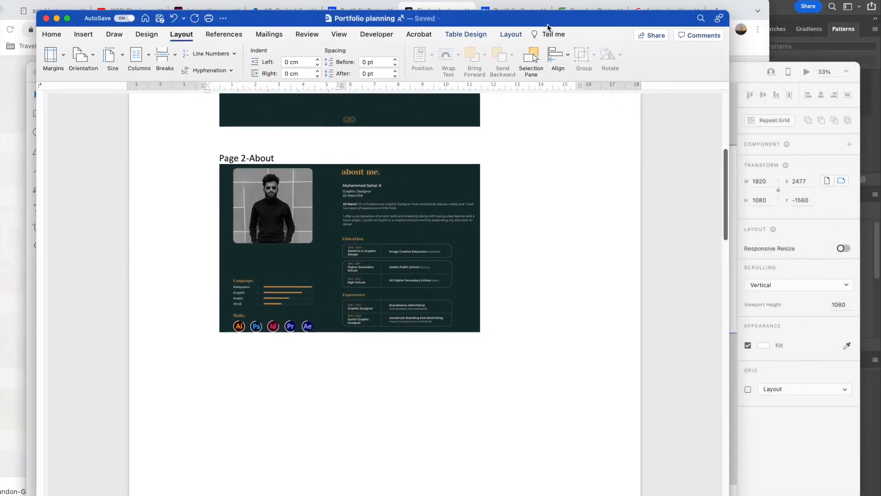
drag(623, 24, 638, 184)
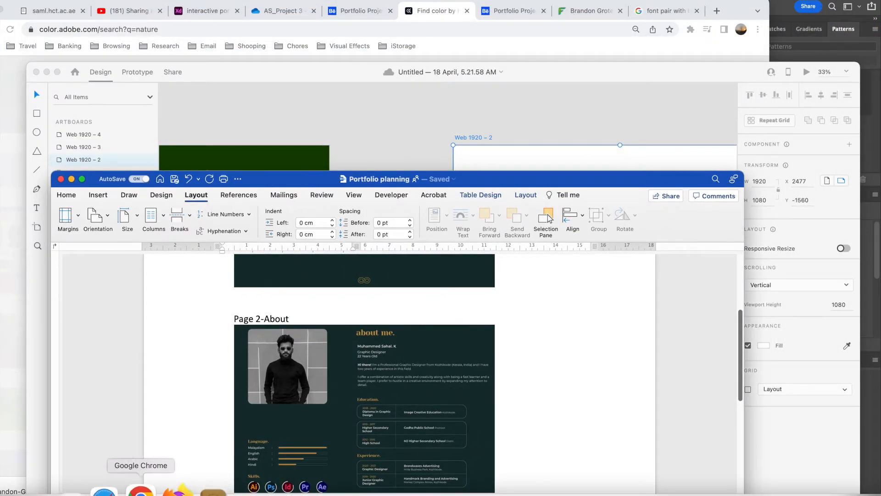
click(33, 490)
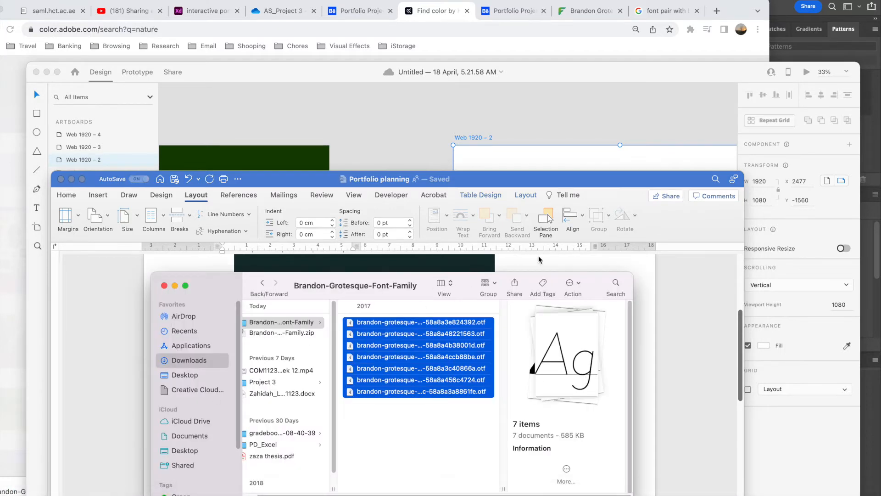
drag(219, 285, 295, 128)
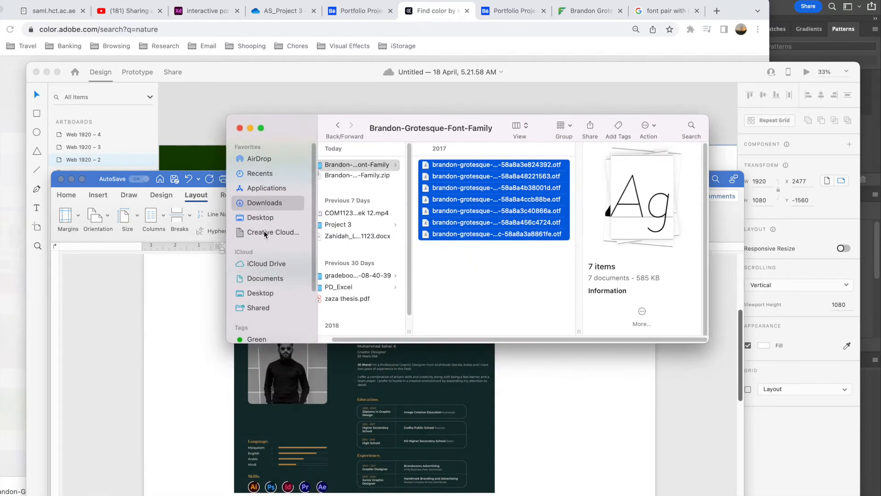
click(276, 283)
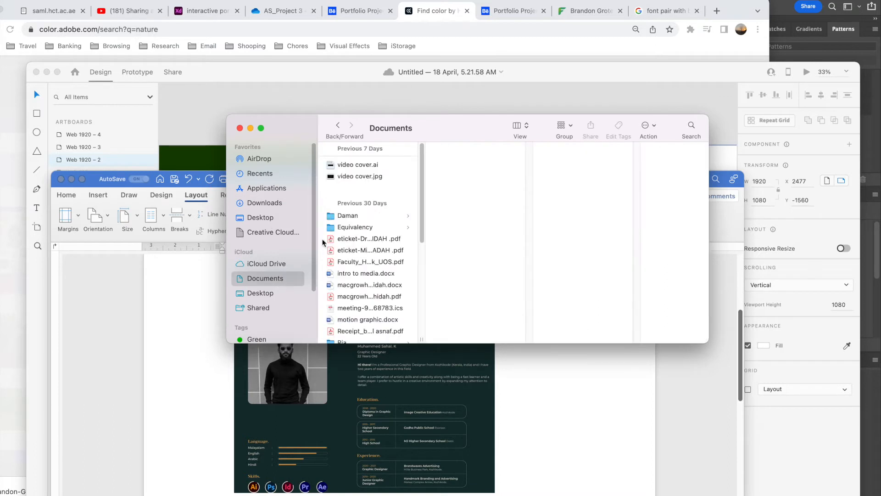
scroll(383, 215, down, 5)
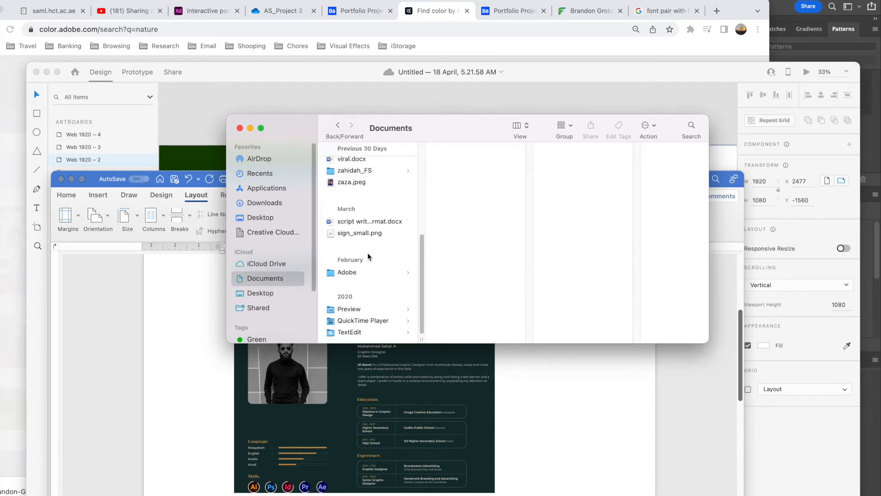
click(363, 183)
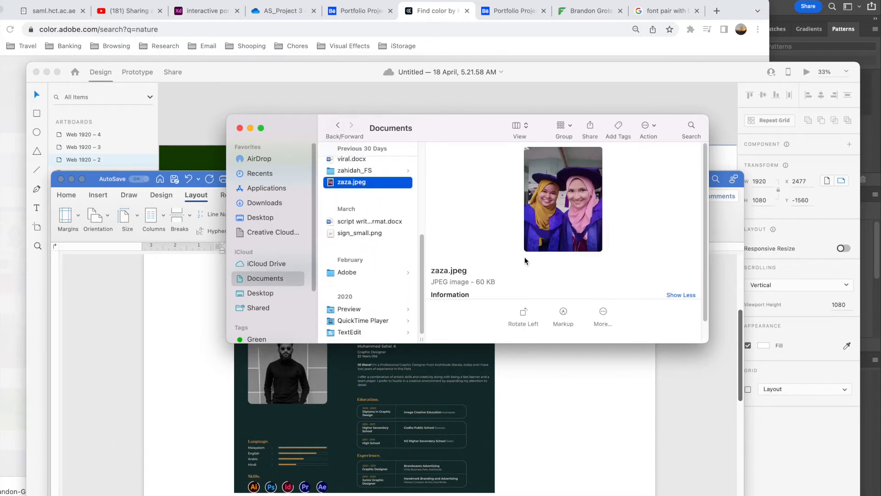
Place zaza.jpeg from the Finder window onto the Web 1920 – 2 artboard in Adobe XD
drag(465, 141, 0, 147)
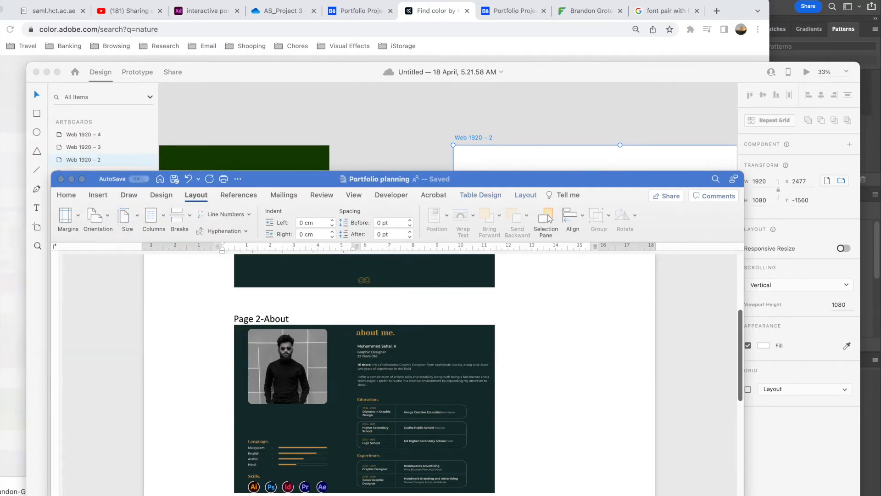
drag(413, 178, 0, 239)
drag(630, 75, 577, 1)
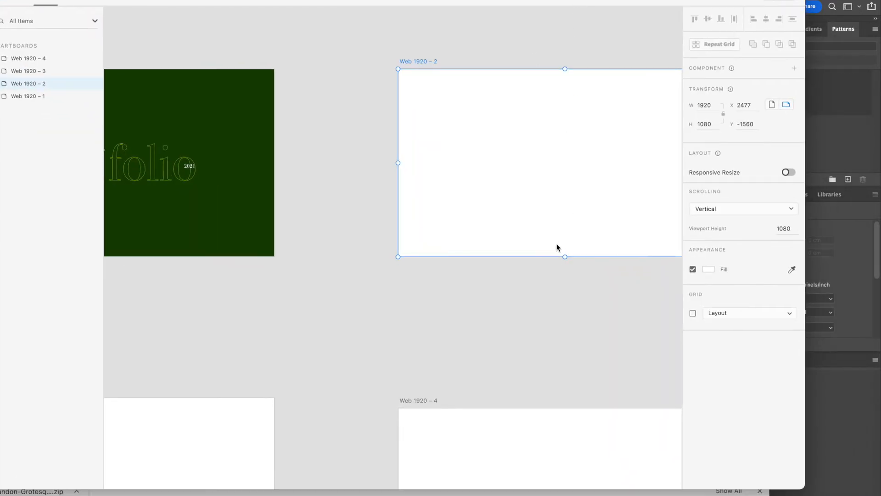
scroll(556, 184, right, 3)
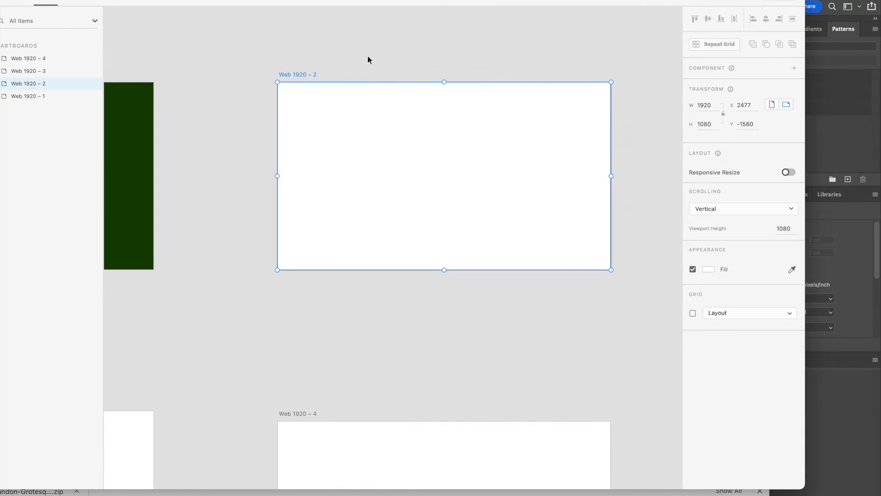
drag(220, 2, 250, 0)
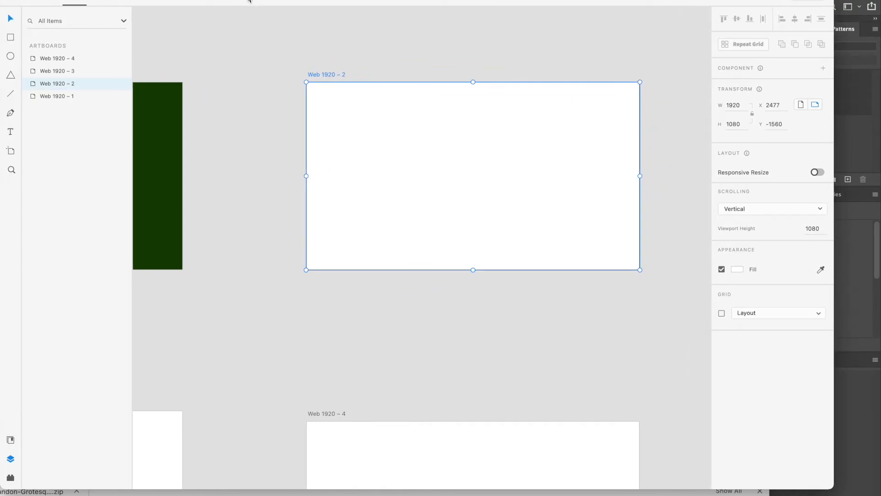
drag(0, 183, 321, 212)
drag(404, 267, 427, 143)
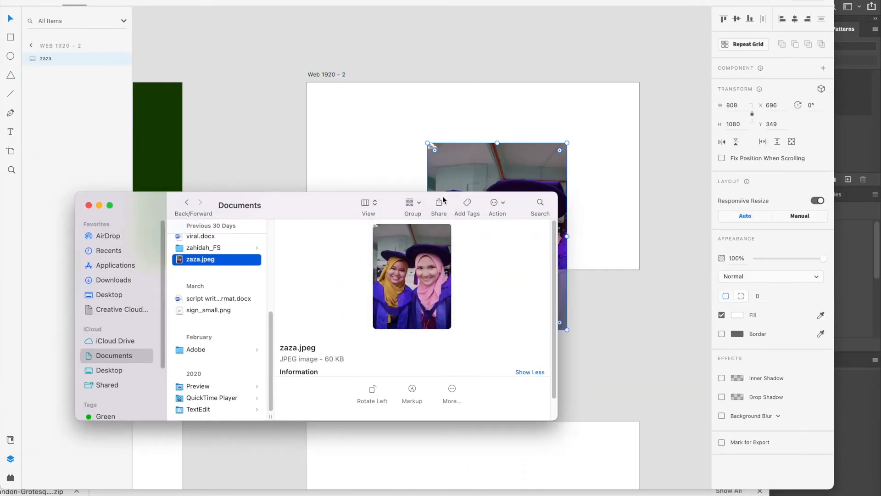
click(595, 178)
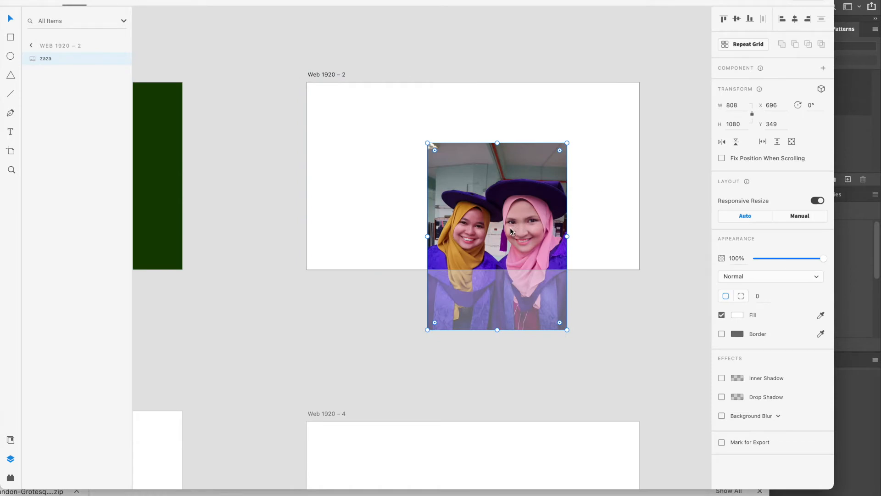
click(51, 0)
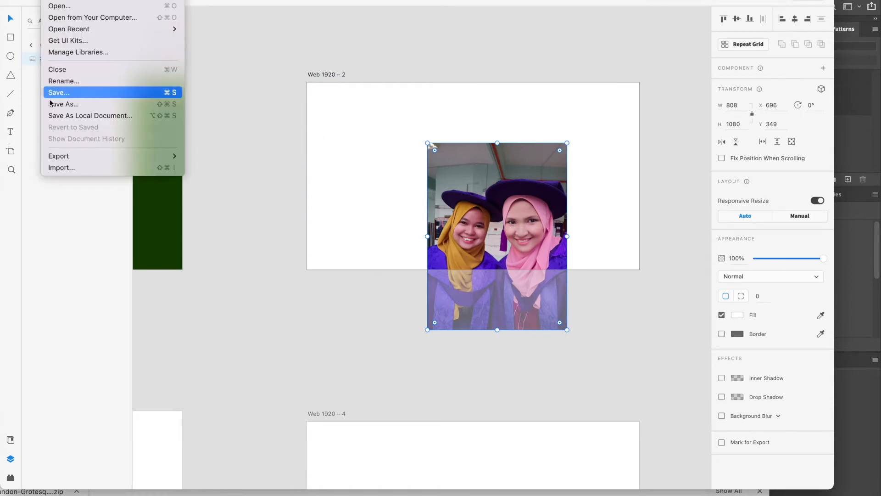
click(76, 170)
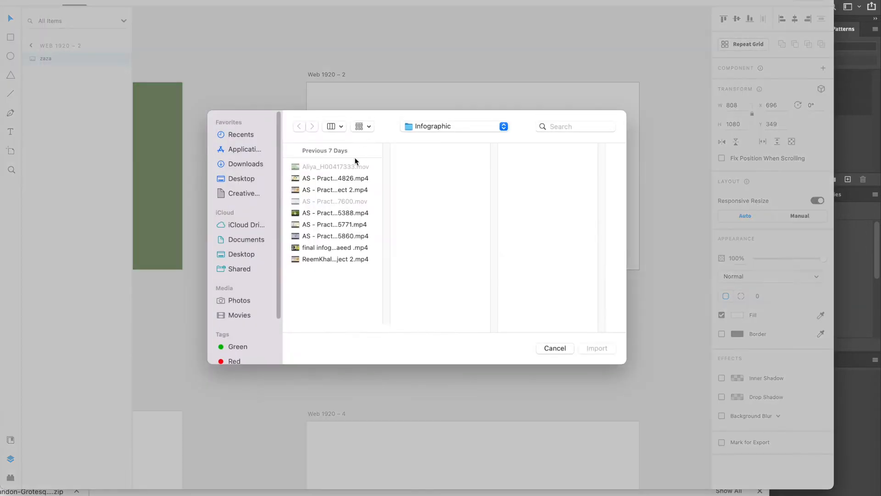
click(554, 348)
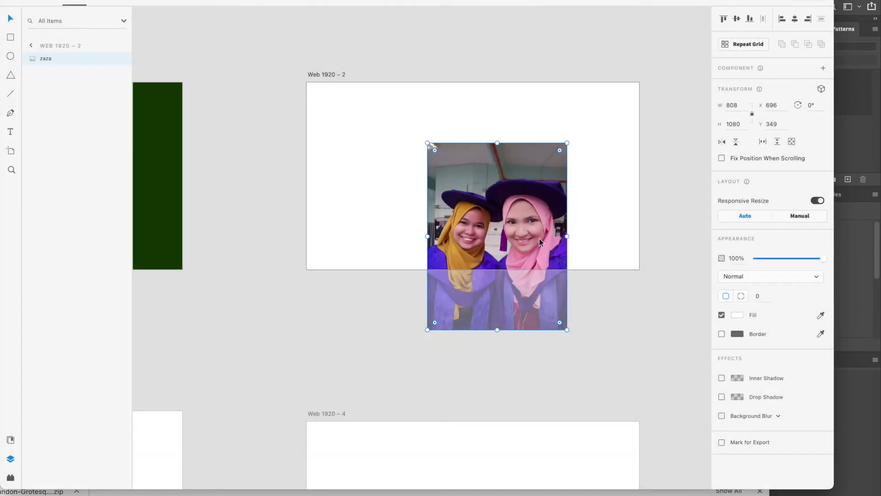
Scale the photo to about 528 × 706 and position it within the Web 1920 – 2 artboard at about X 296, Y 177
drag(568, 143, 516, 217)
drag(487, 284, 417, 179)
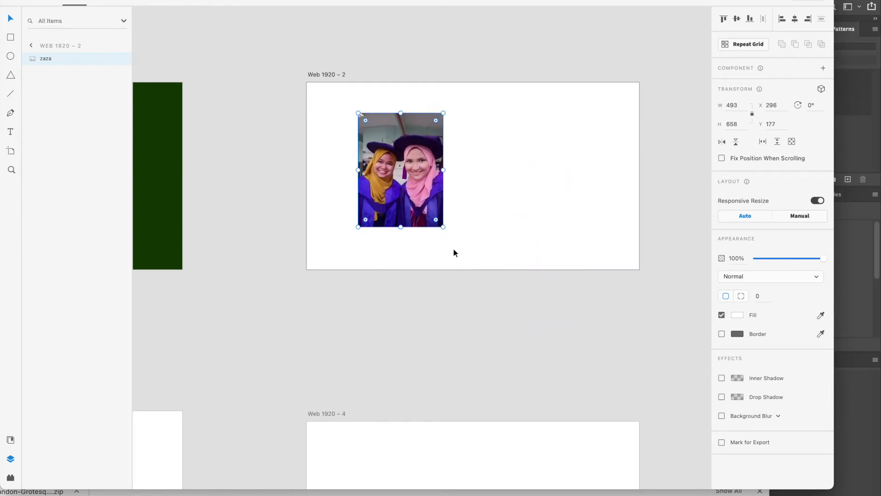
drag(442, 223, 450, 235)
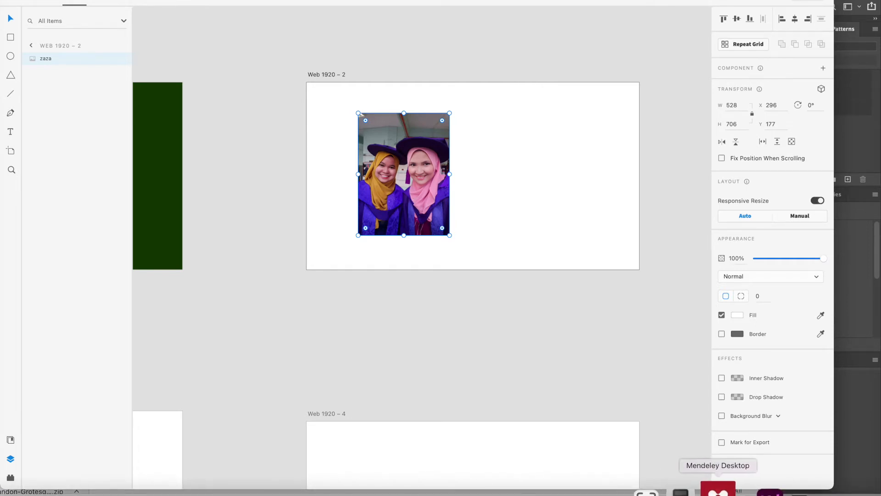
Switch to Photoshop and open zaza.jpeg from the Documents folder
click(770, 490)
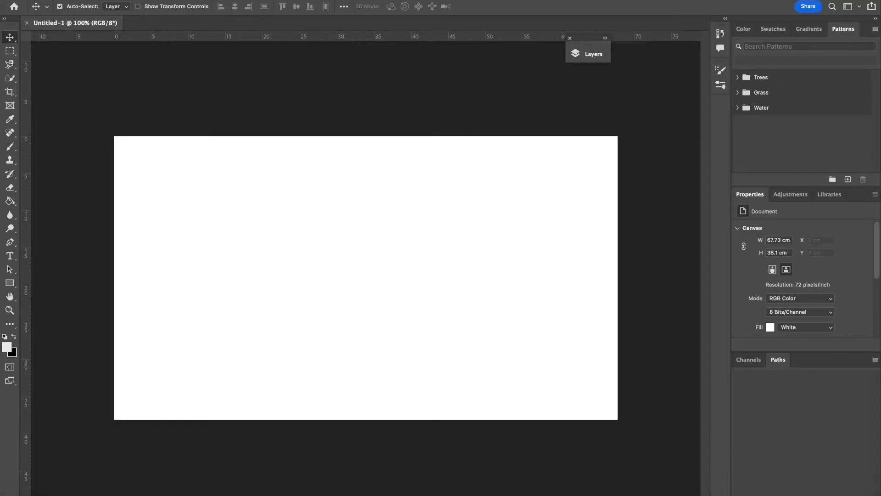
click(78, 1)
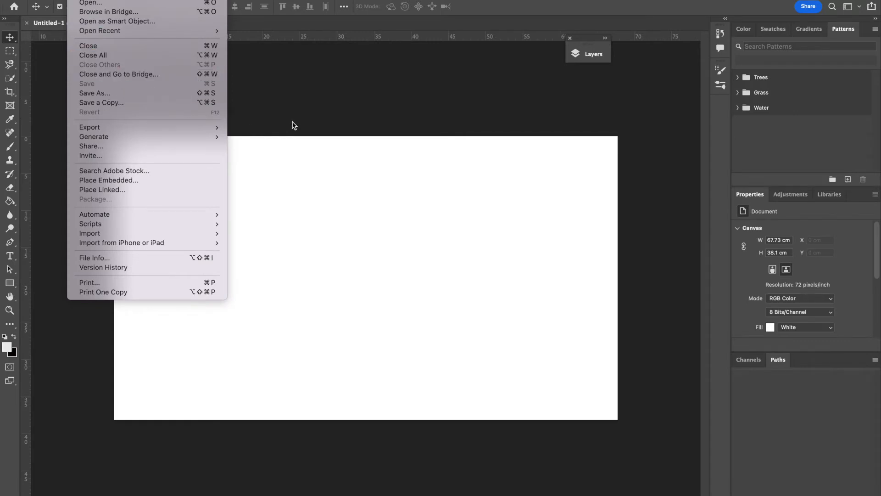
mouse_move(186, 130)
click(327, 95)
click(77, 0)
click(89, 4)
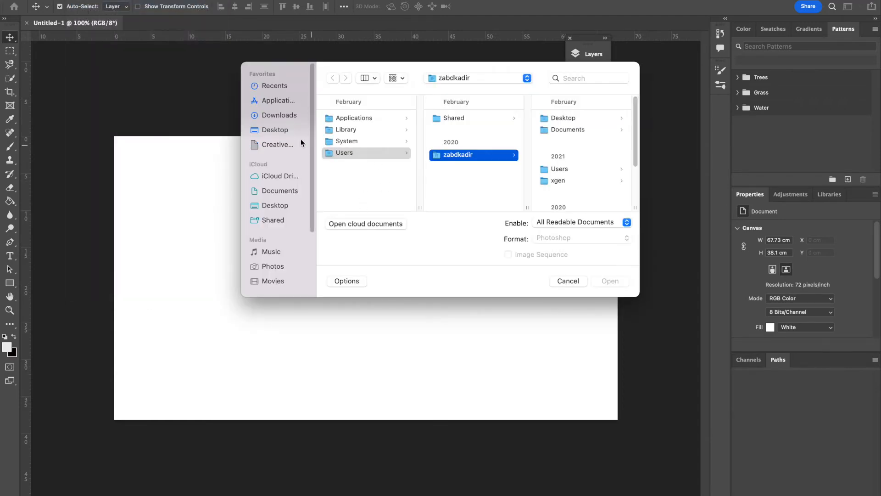
click(289, 190)
scroll(363, 183, down, 5)
scroll(360, 179, up, 5)
click(354, 149)
click(600, 280)
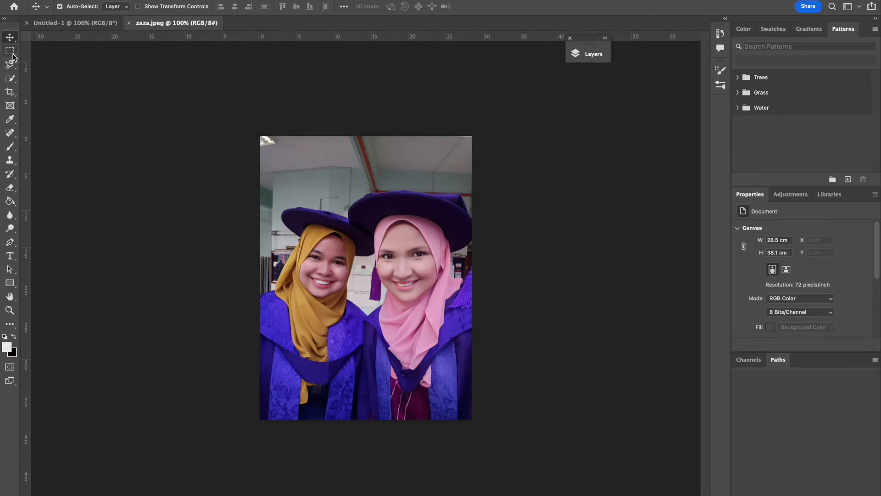
Select a rectangular area of about 420 × 537 px around the person in the yellow headscarf and copy it
click(12, 55)
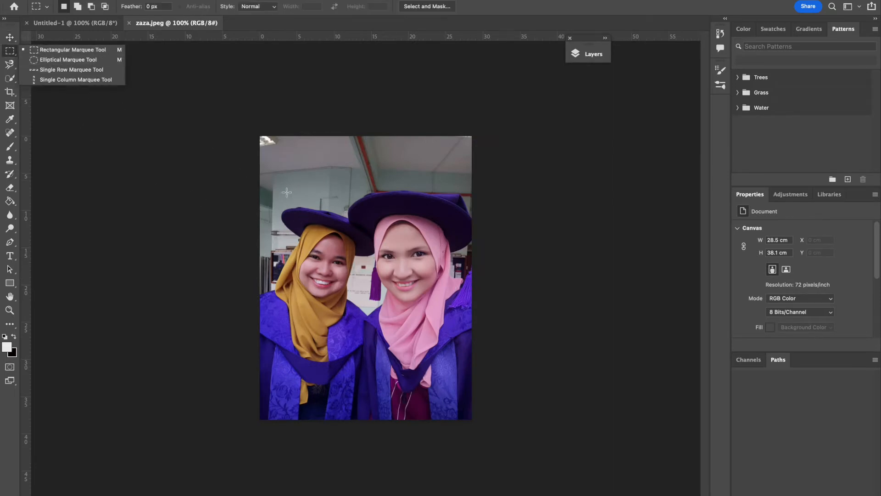
drag(259, 192, 369, 332)
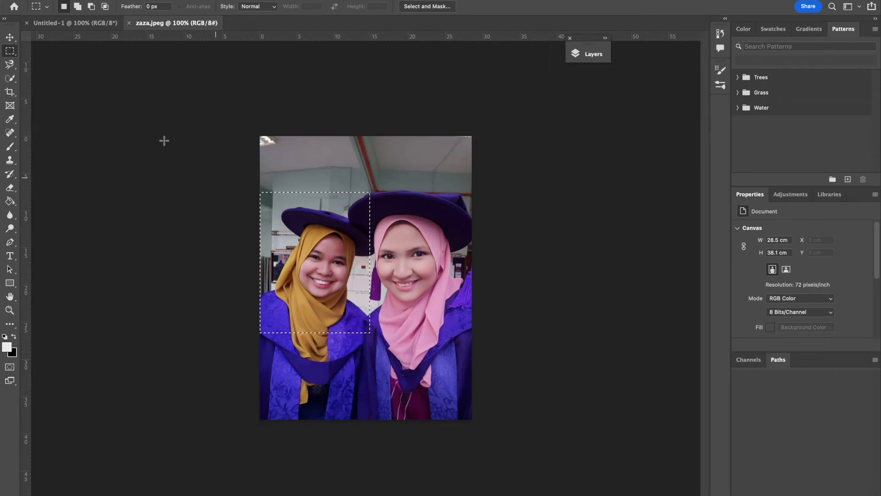
click(77, 0)
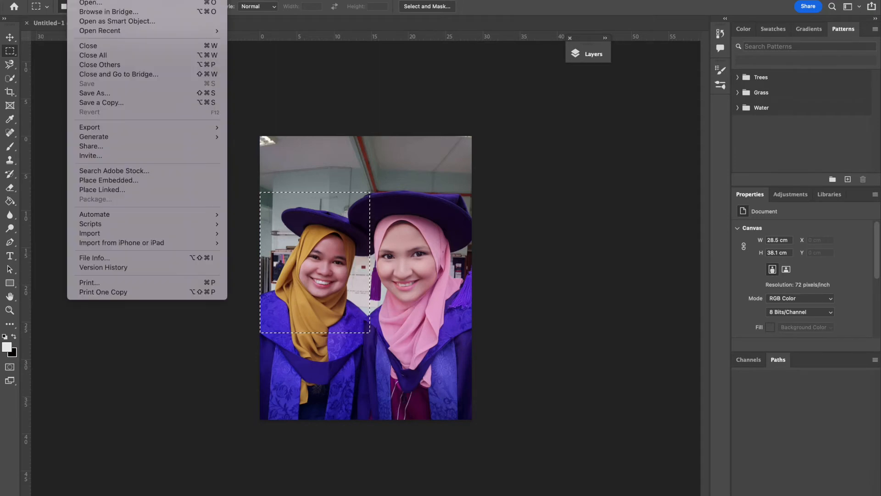
mouse_move(98, 0)
click(106, 51)
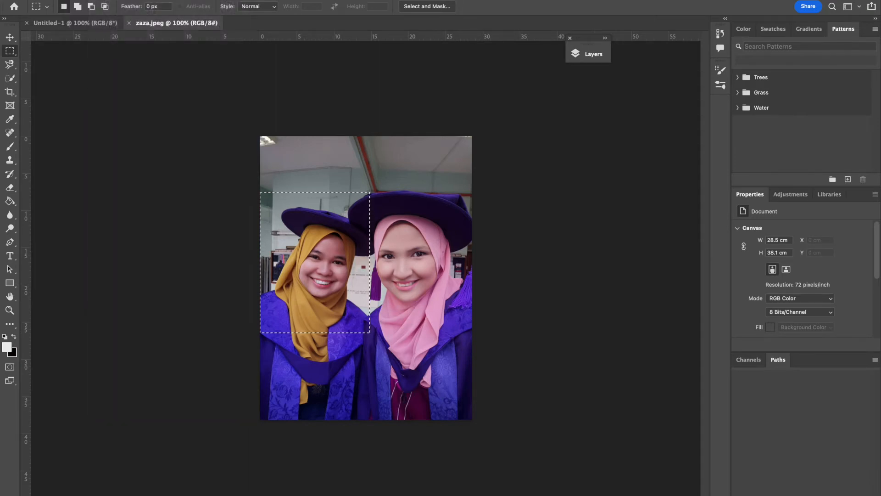
Create a new 420 × 537 px document at 72 ppi from the Clipboard preset and paste the copied portrait into it
click(76, 0)
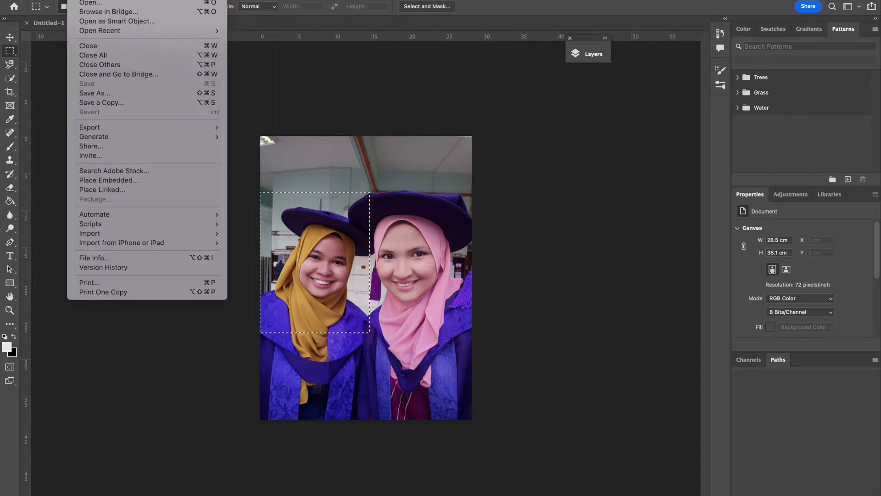
click(90, 0)
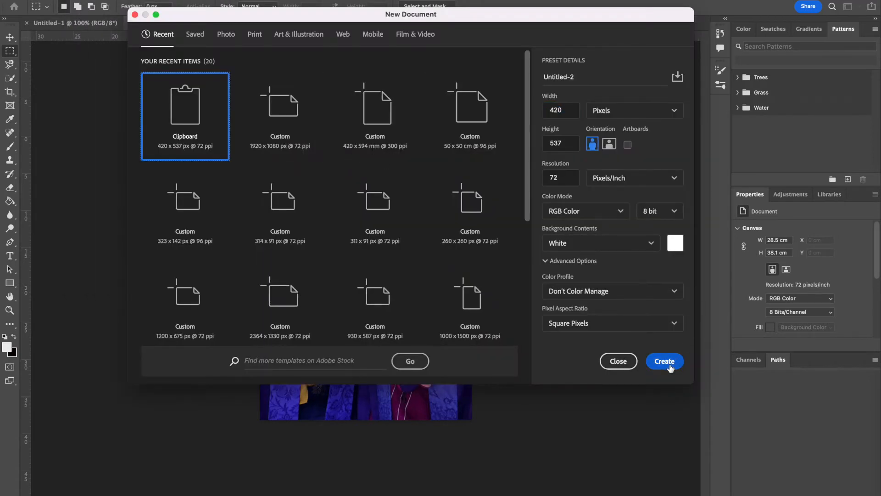
click(669, 362)
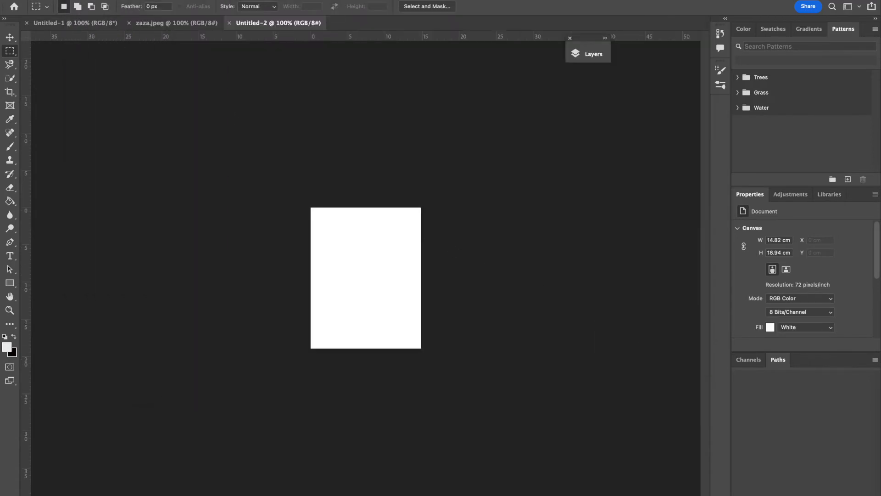
click(80, 0)
mouse_move(97, 0)
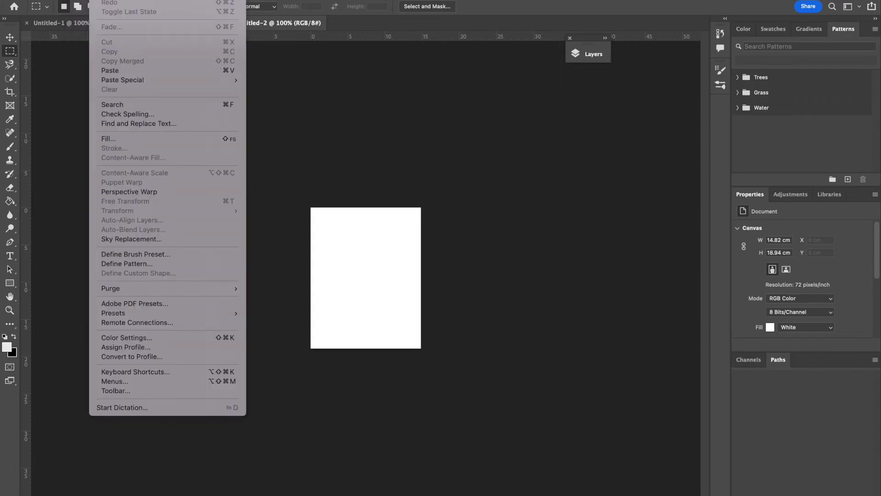
click(114, 70)
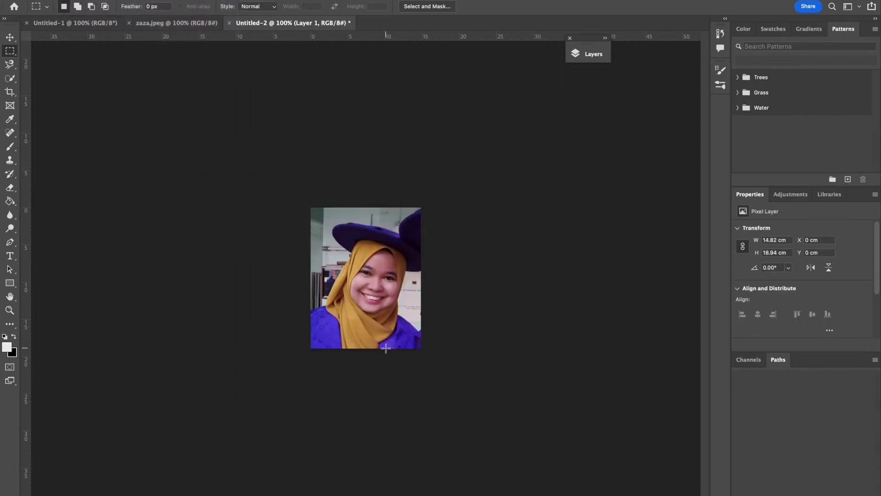
Start saving the document on the computer and create a Desktop folder named "interactive portfolio_" followed by the author's first name
click(82, 0)
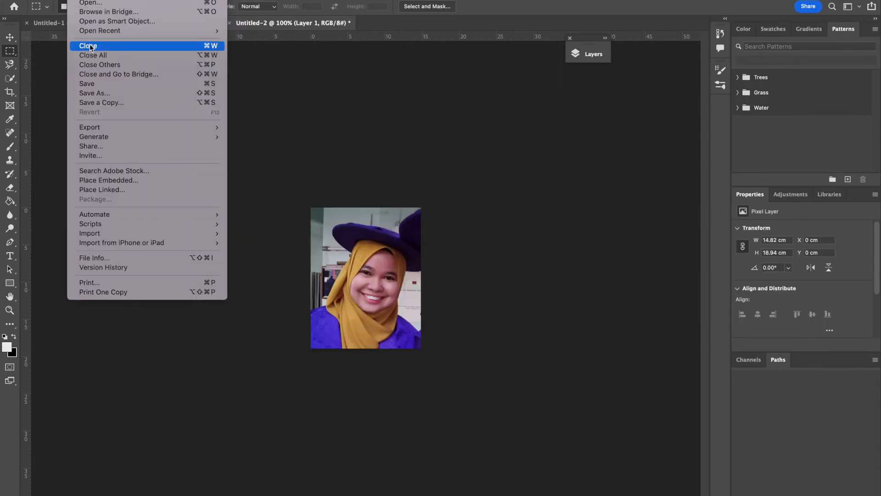
click(100, 93)
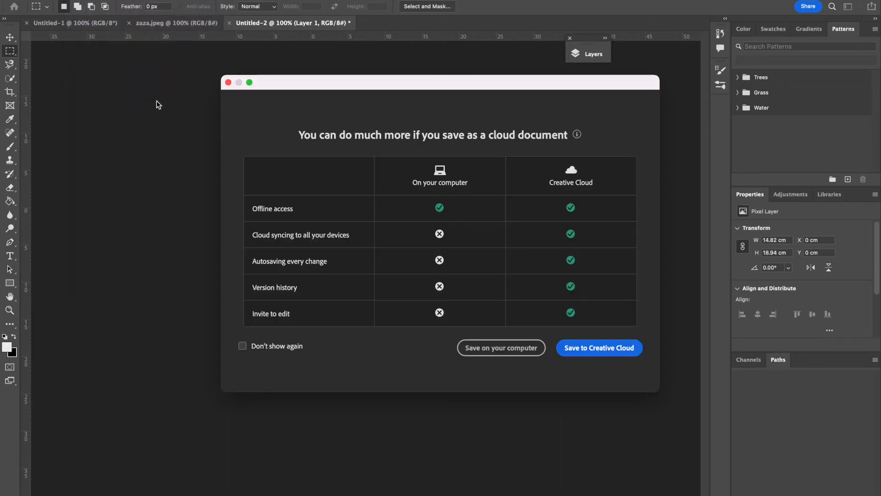
click(488, 342)
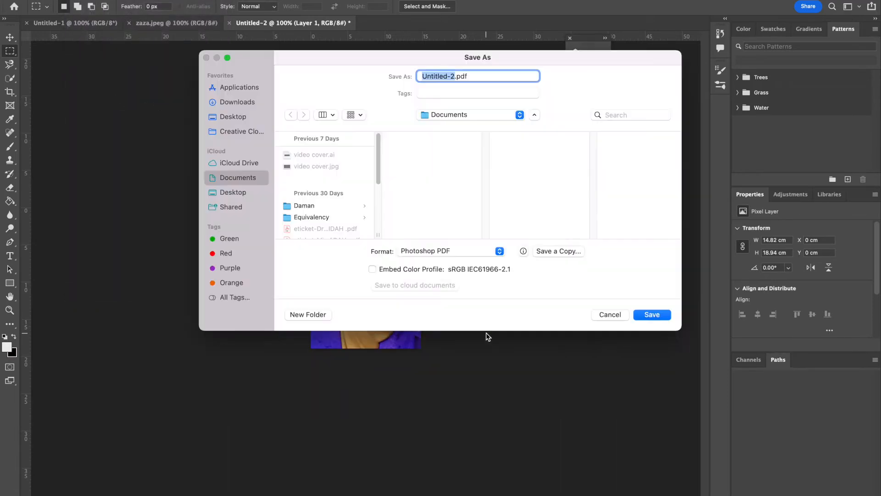
click(233, 117)
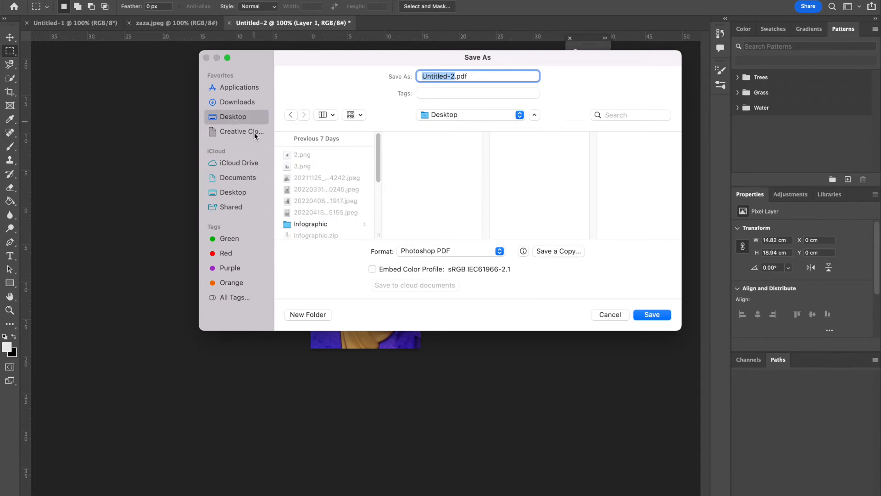
click(309, 315)
text(interactive portfolio_zahidah)
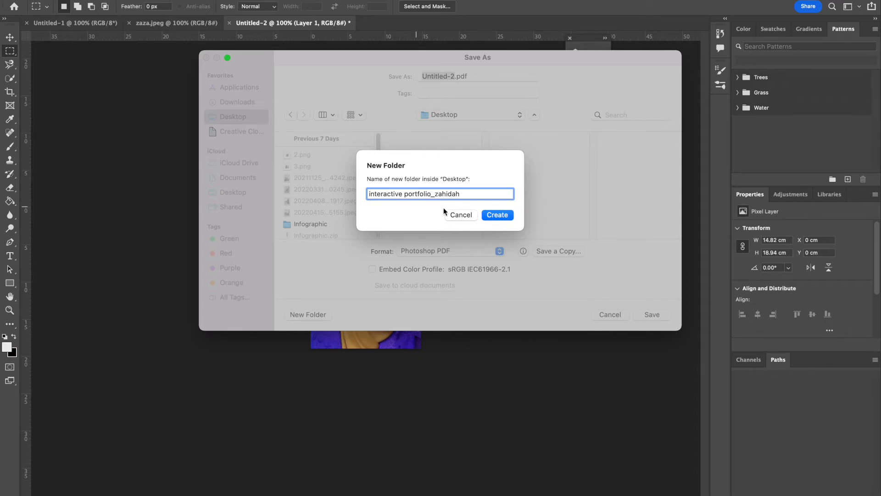
click(505, 214)
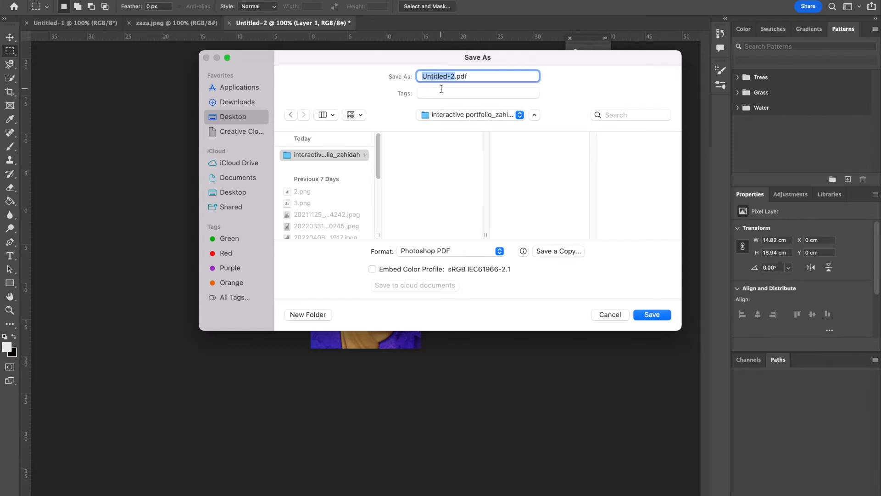
text(mhypho)
key(BackSpace)
key(BackSpace)
key(BackSpace)
key(BackSpace)
key(BackSpace)
text(yphoto)
click(499, 251)
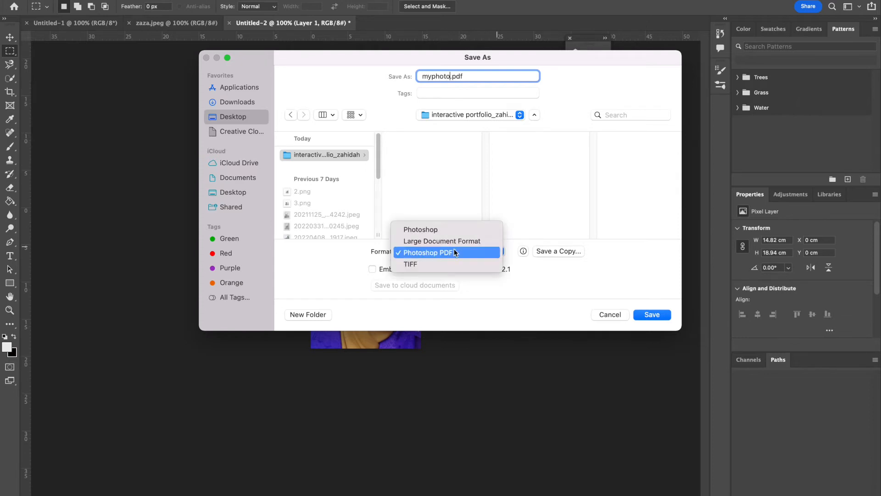
click(542, 224)
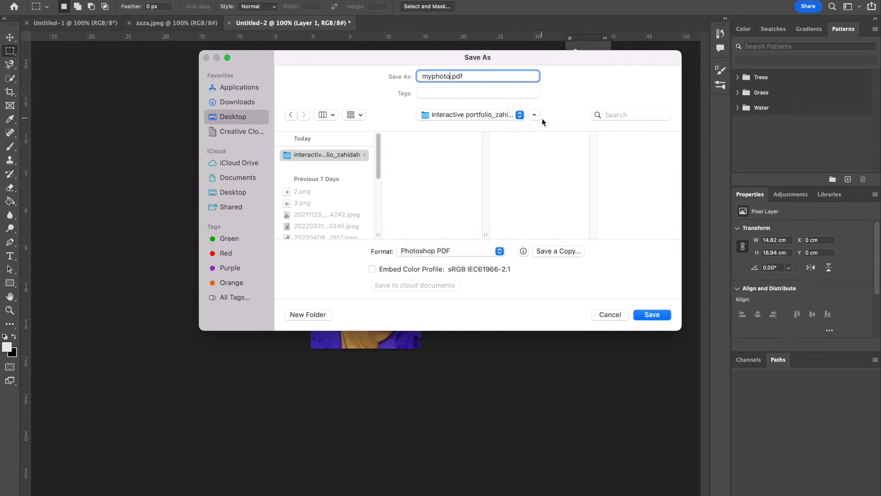
click(499, 256)
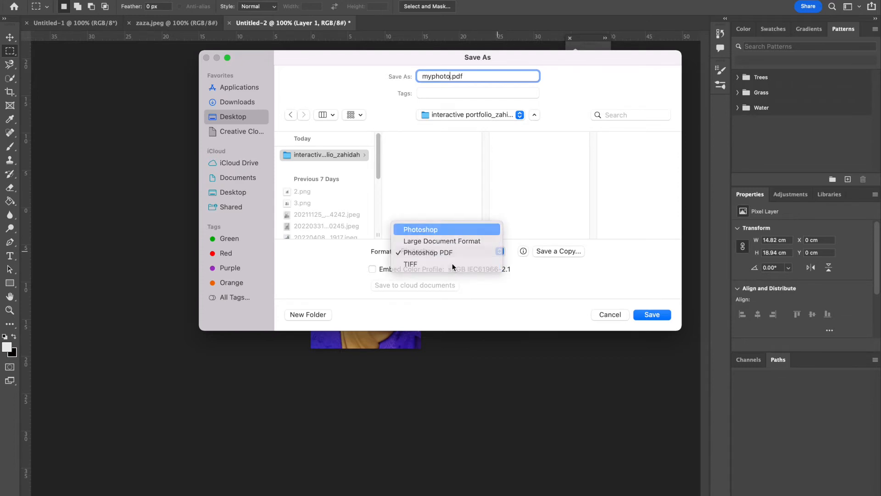
click(457, 230)
click(619, 316)
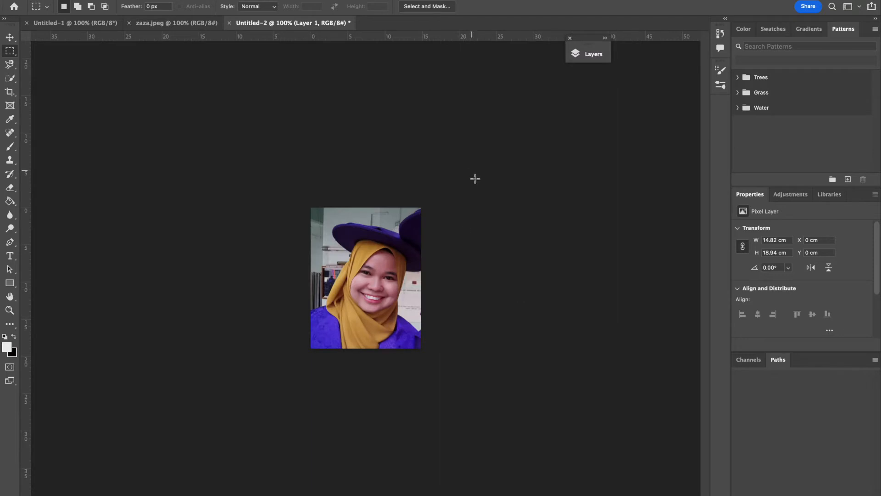
Export the cropped portrait in JPG format
click(77, 0)
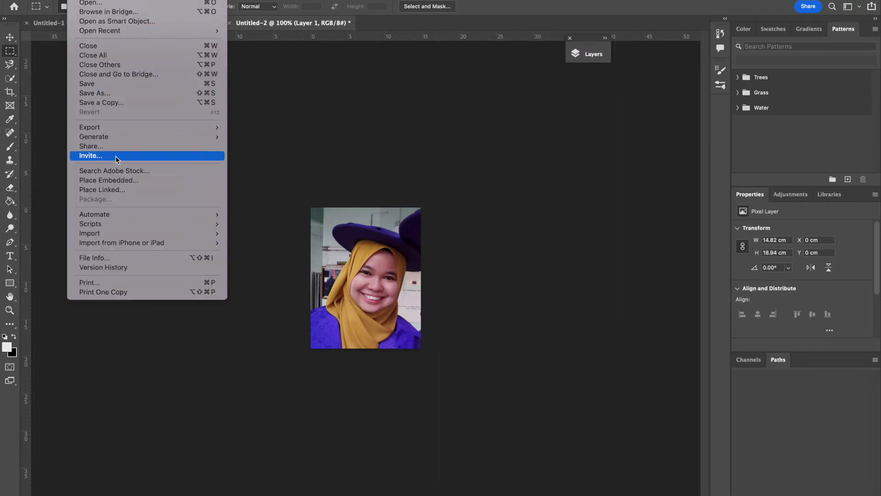
mouse_move(117, 128)
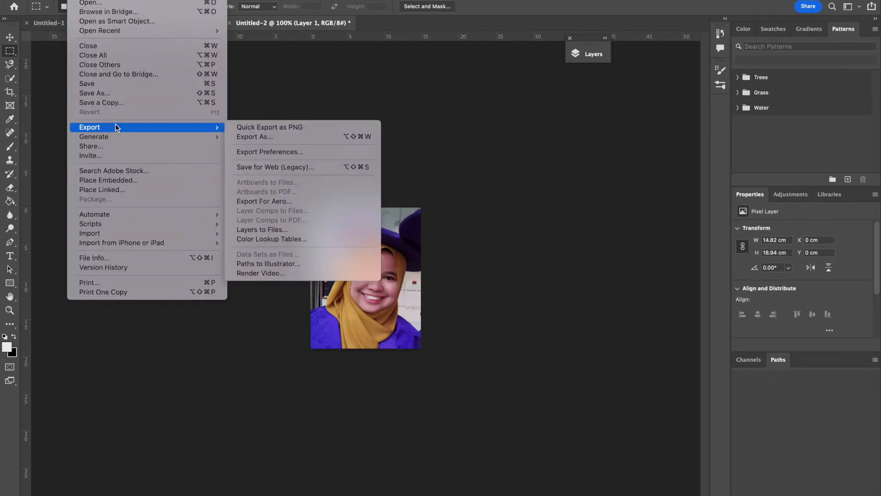
click(249, 138)
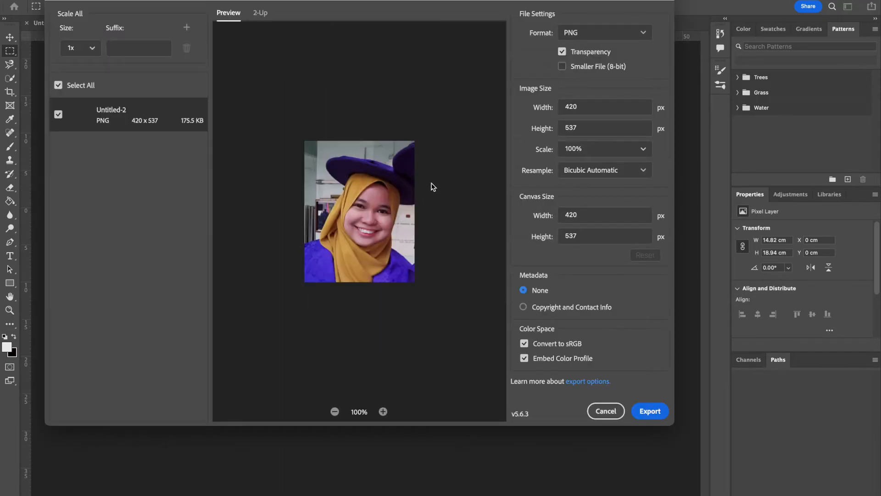
click(596, 35)
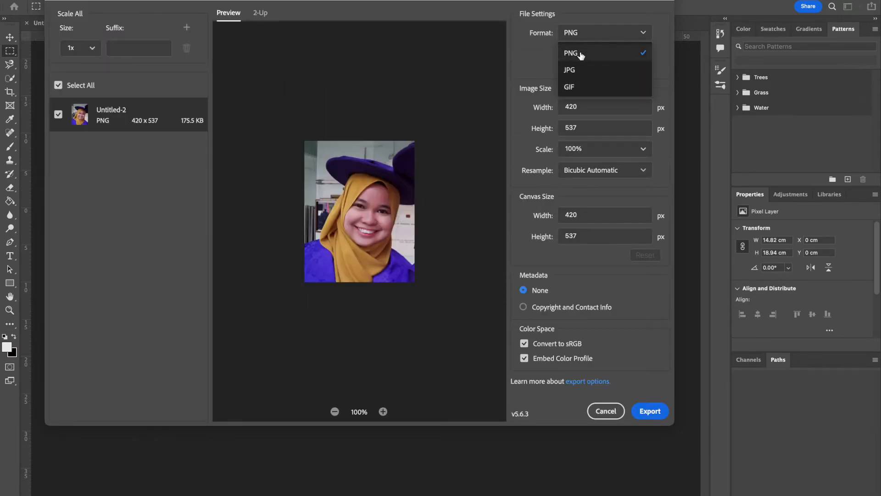
click(579, 70)
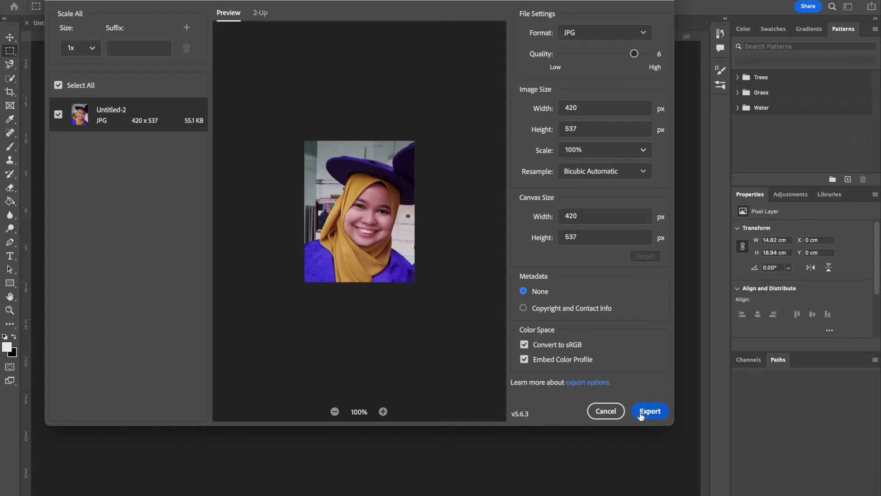
click(639, 412)
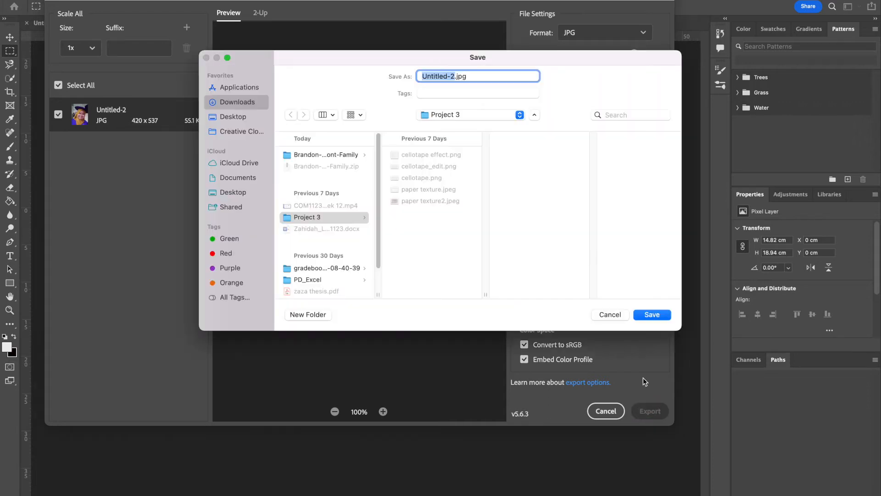
Save the exported image as myphoto.jpg in the new interactive portfolio folder on the Desktop
click(229, 118)
click(334, 154)
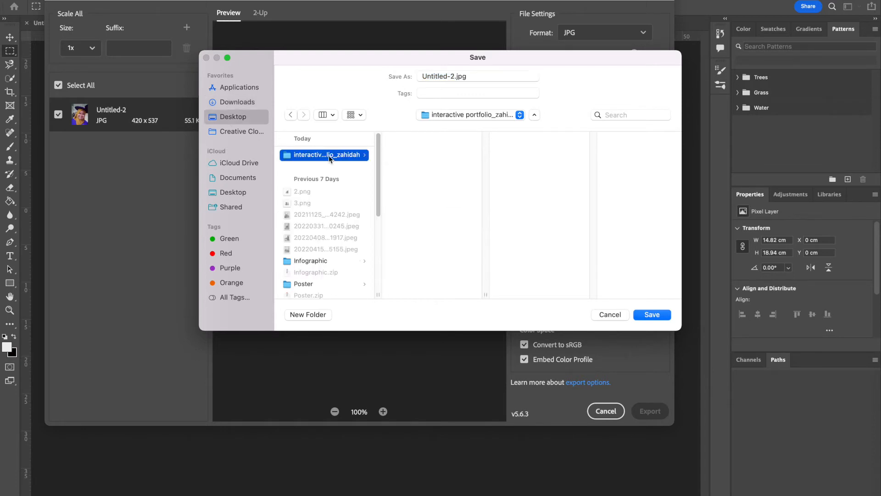
click(448, 76)
drag(455, 77, 380, 76)
text(myphoo)
key(BackSpace)
text(to)
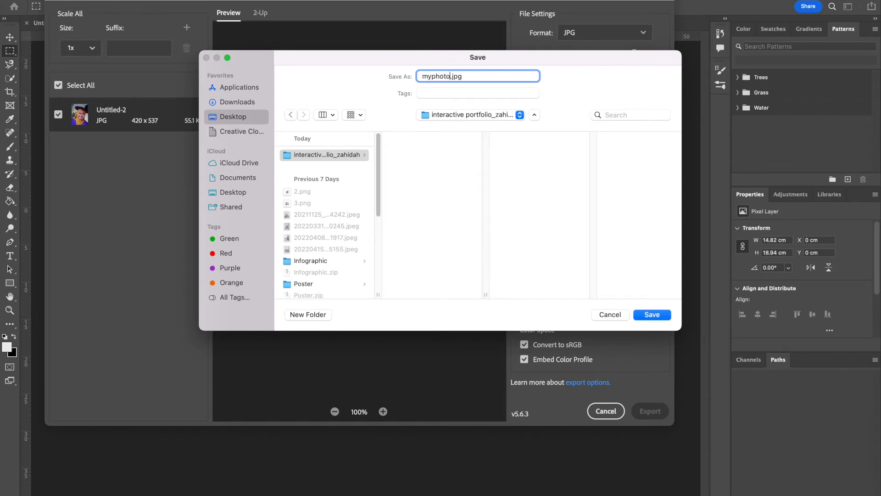
click(655, 318)
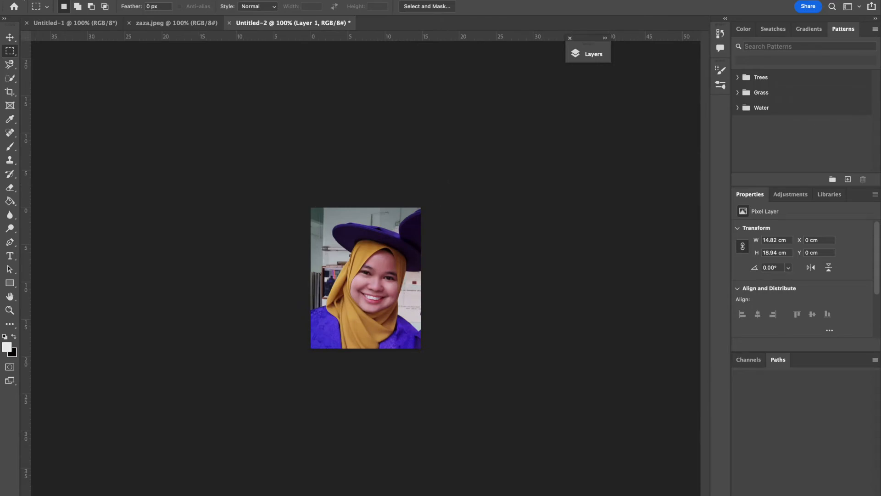
Switch back to Adobe XD and delete the two-person photo from the Web 1920 – 2 artboard
key(super+m)
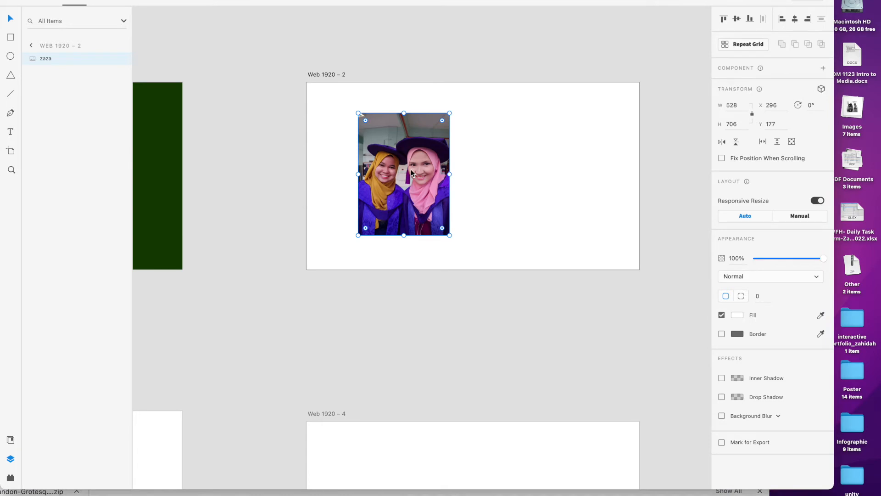
key(Delete)
click(258, 52)
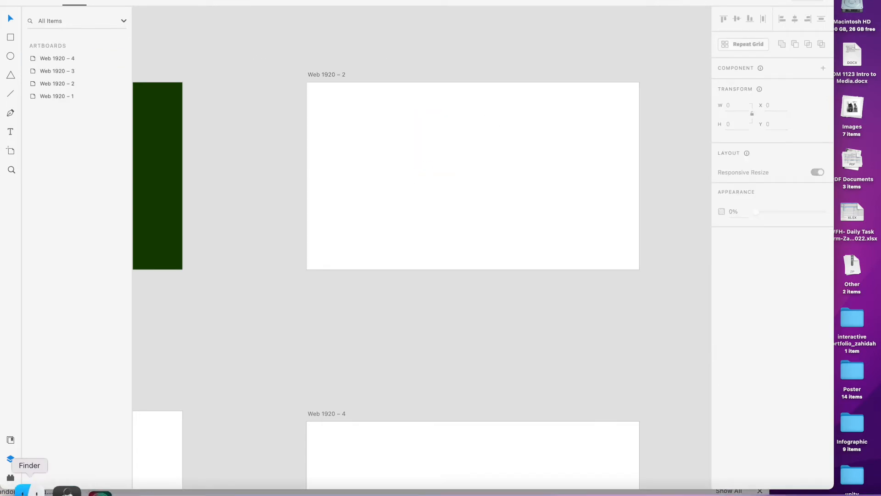
Place myphoto.jpg from the Desktop portfolio folder onto Web 1920 – 2 and scale it to about 337 × 431 at X 110, Y 123
click(28, 487)
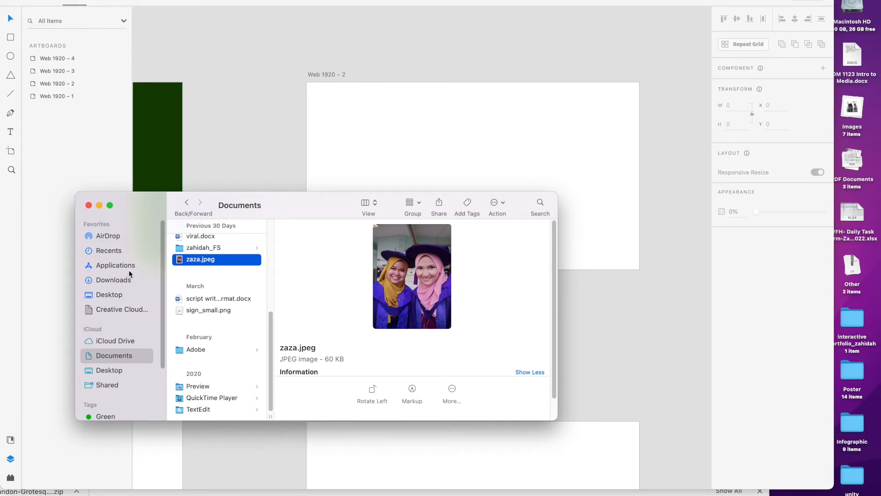
click(112, 294)
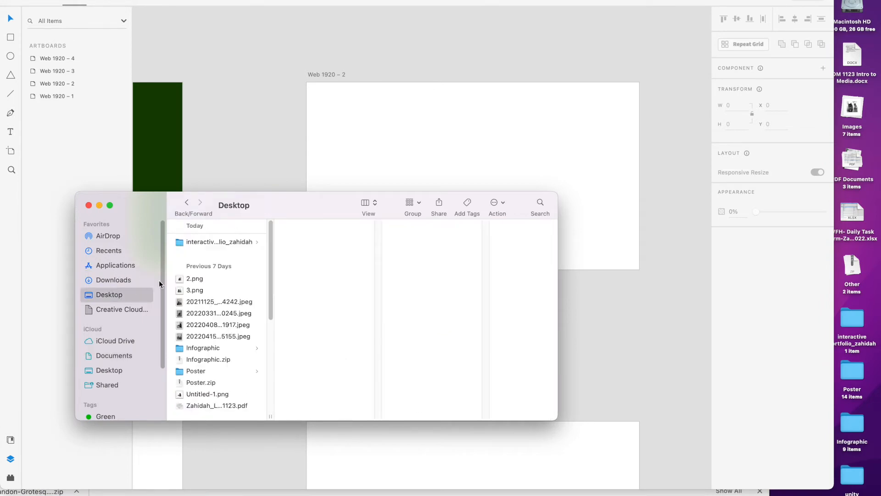
click(219, 243)
click(302, 244)
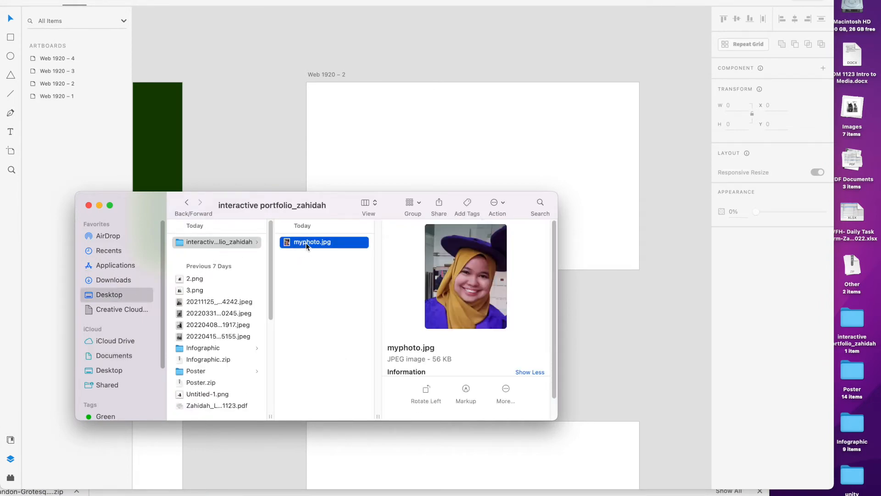
drag(289, 248, 407, 162)
click(509, 160)
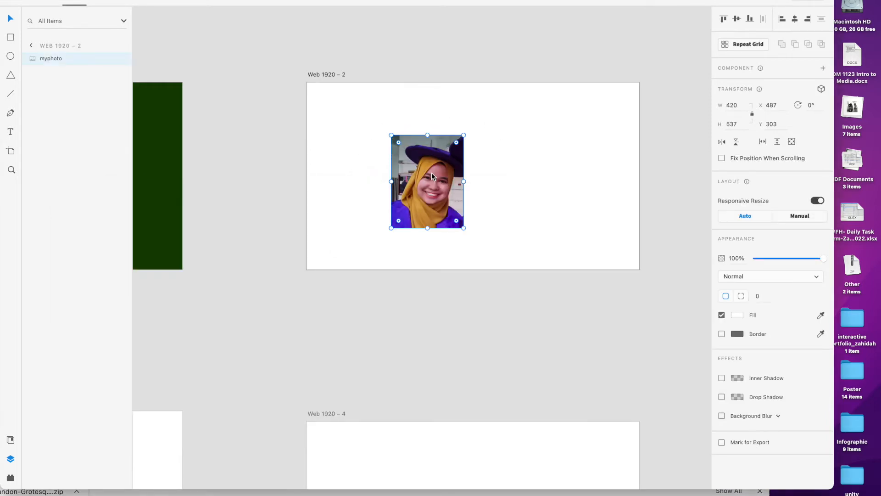
drag(431, 174, 362, 133)
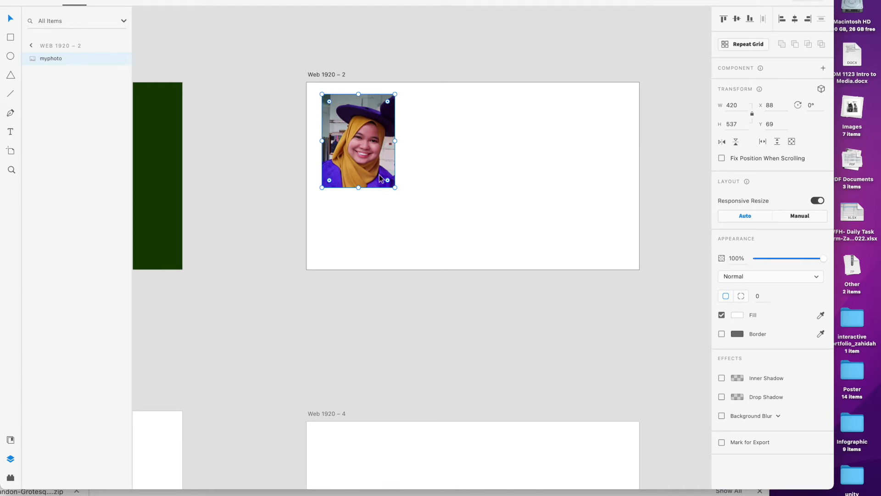
drag(391, 181, 362, 158)
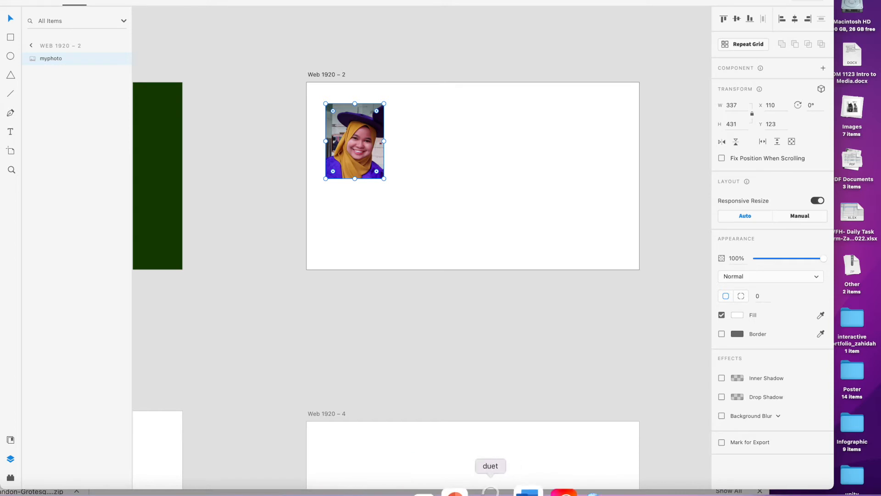
Check the Page 2-About layout in the Portfolio planning document in Word, move that window aside and return to Adobe XD
click(402, 492)
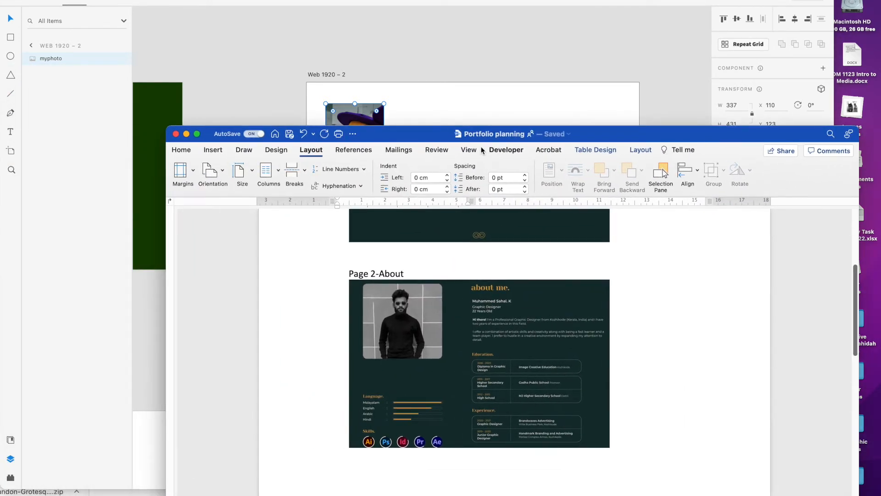
drag(419, 141, 684, 79)
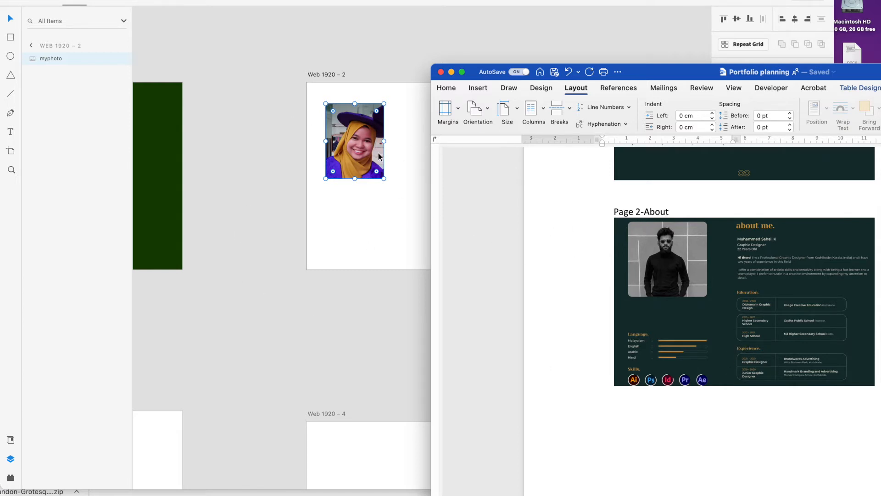
click(278, 194)
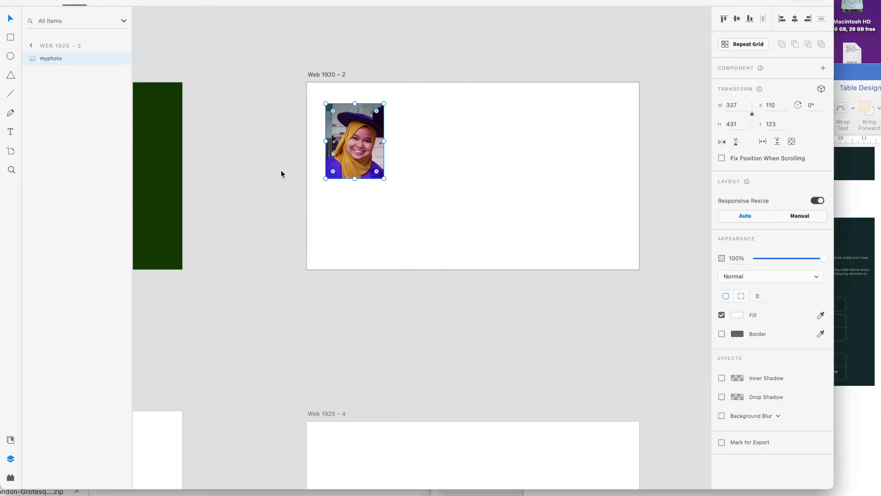
click(397, 108)
click(358, 147)
Add the text "about me" beside the portrait and scale it to about size 202
click(10, 131)
click(464, 112)
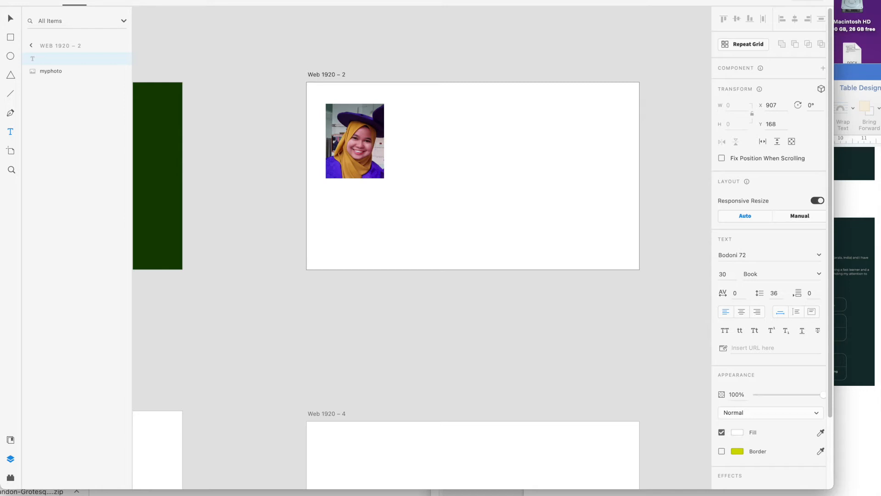
text(about me)
click(13, 18)
drag(474, 114, 473, 148)
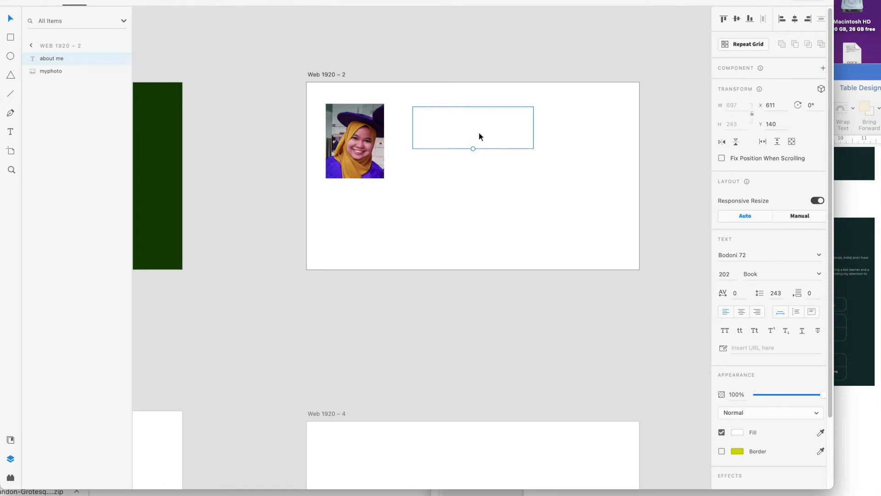
Check the cover artboard's title colours and reposition the Adobe XD window so the heading's fill and border settings are reachable
click(738, 433)
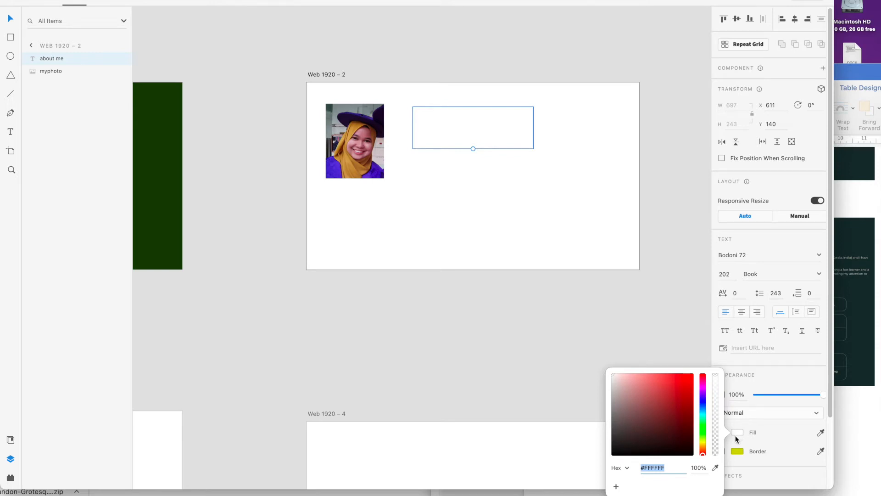
scroll(216, 191, left, 10)
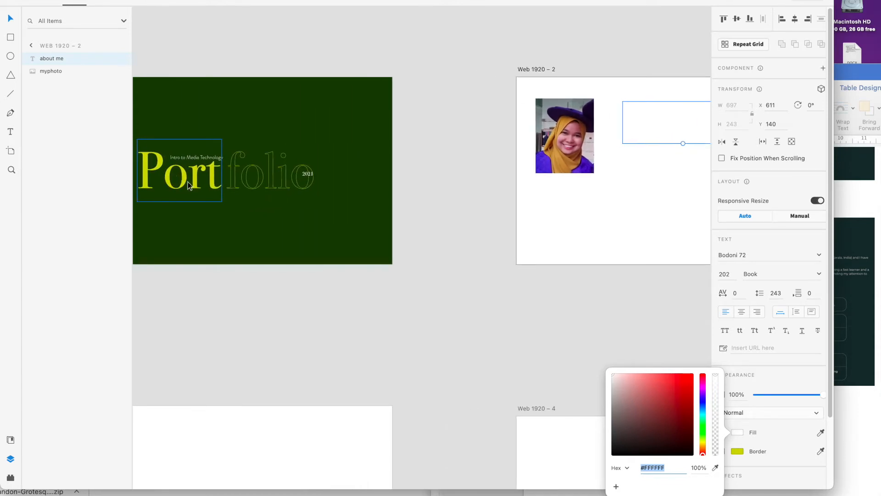
scroll(660, 126, right, 4)
scroll(662, 130, left, 5)
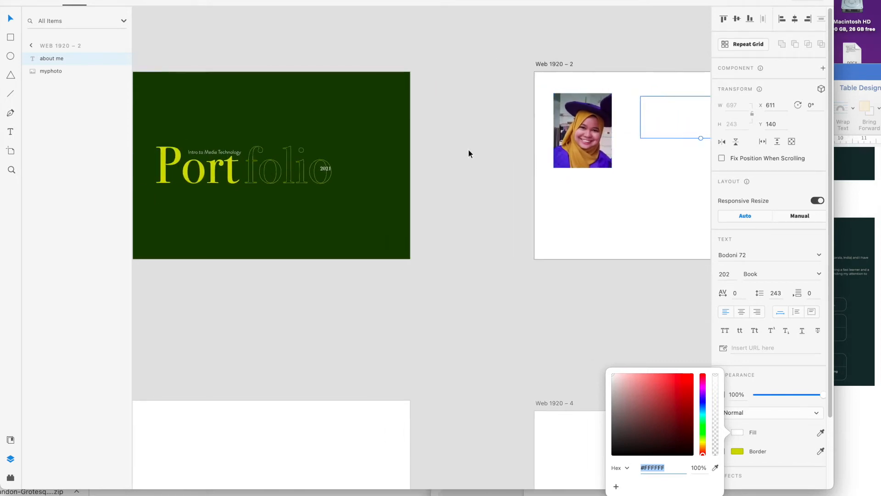
scroll(675, 105, right, 3)
scroll(675, 104, up, 1)
click(673, 3)
drag(674, 3, 675, 58)
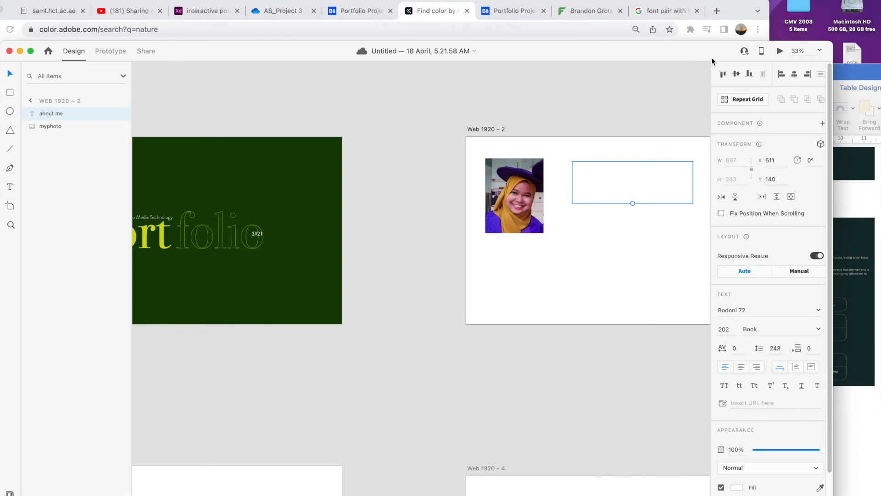
drag(711, 59, 654, 25)
Copy the border colour #D4D93D and apply it as the fill of the "about me" text
click(680, 473)
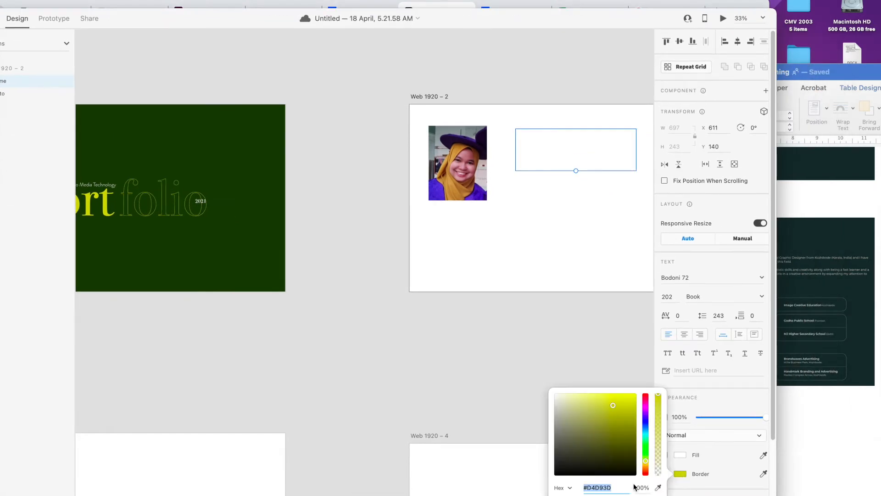
right_click(605, 487)
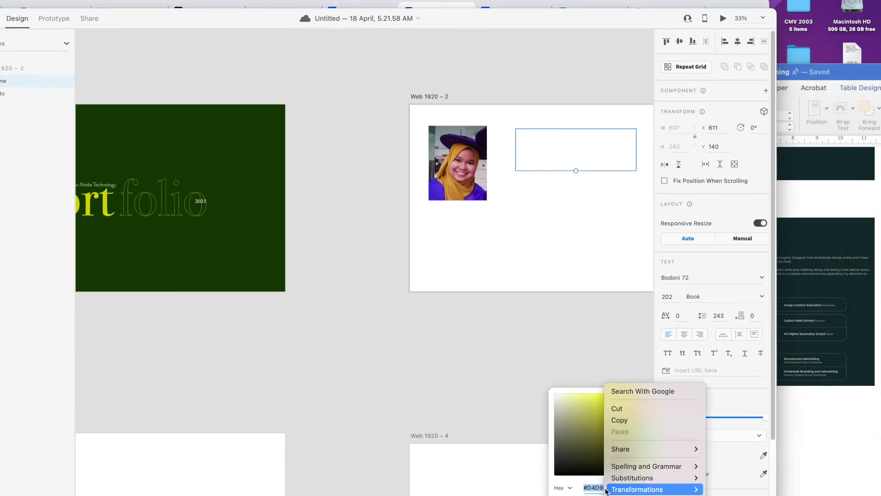
click(621, 419)
click(682, 456)
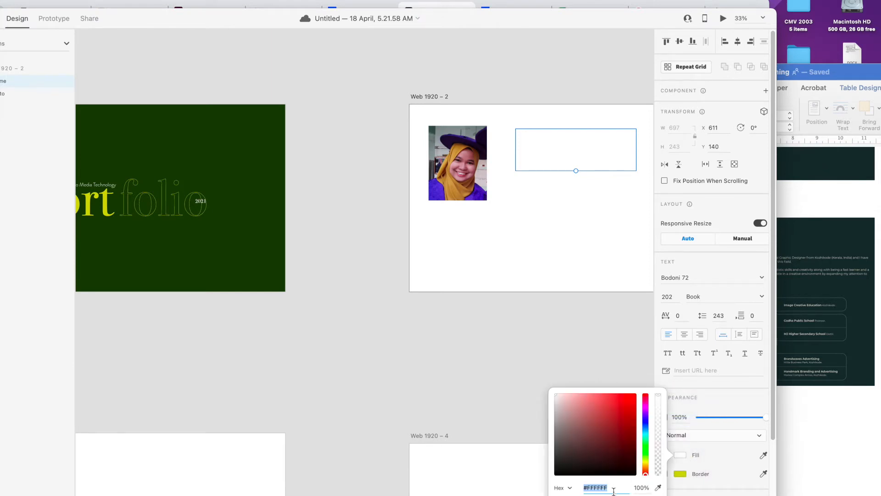
right_click(595, 490)
click(620, 431)
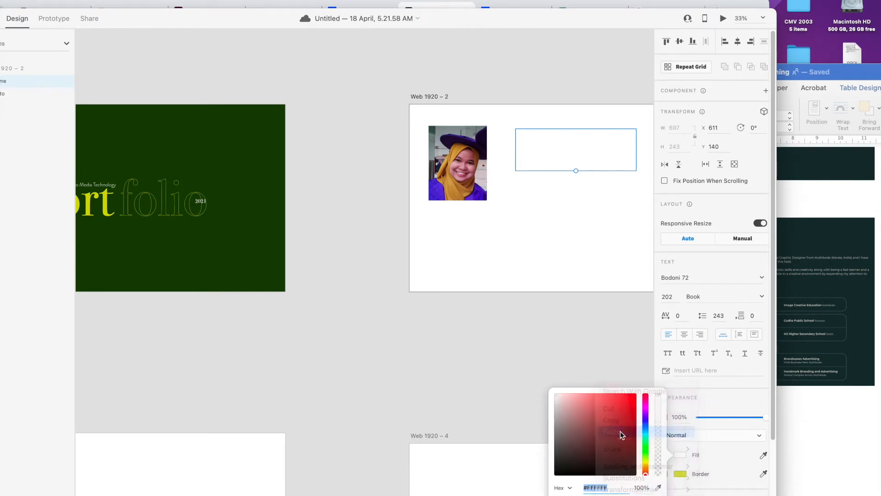
key(Return)
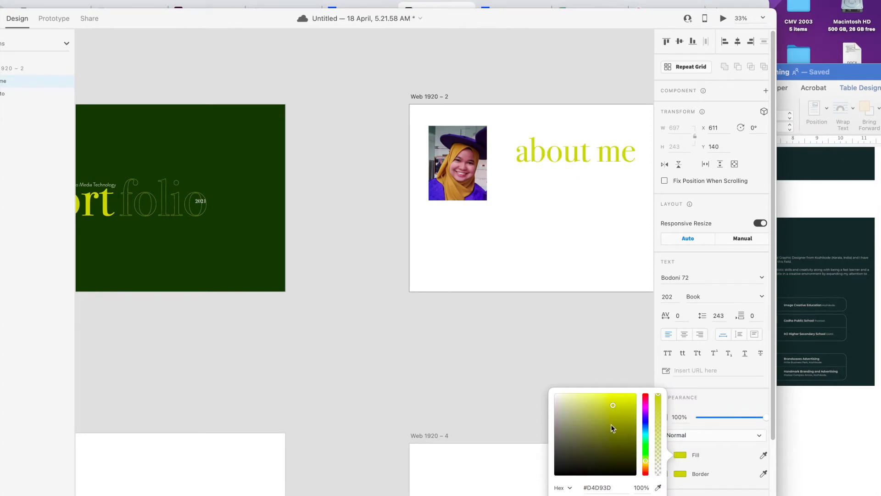
click(685, 474)
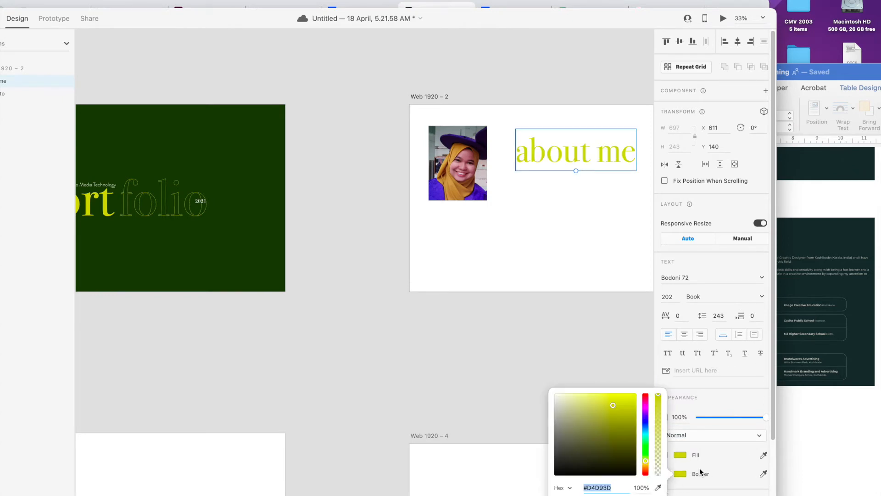
click(673, 486)
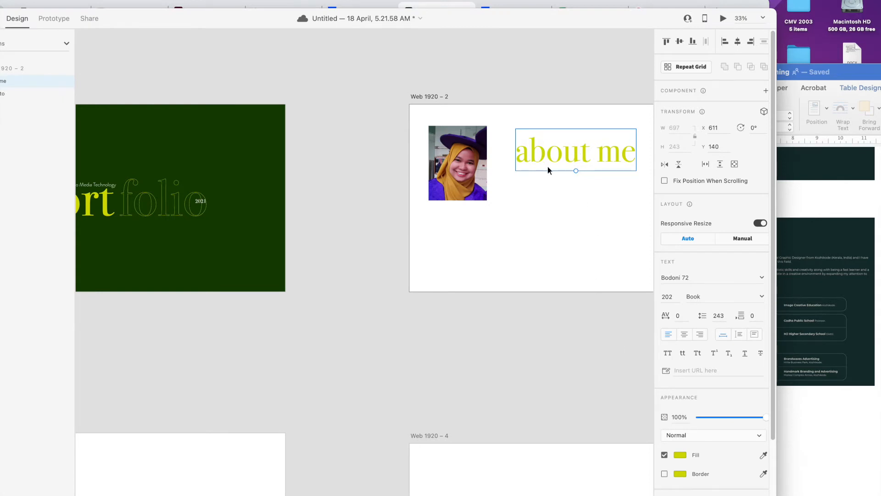
Scale the "about me" text down to about size 71 and place it beside the portrait at X 559, Y 123
drag(576, 170, 530, 139)
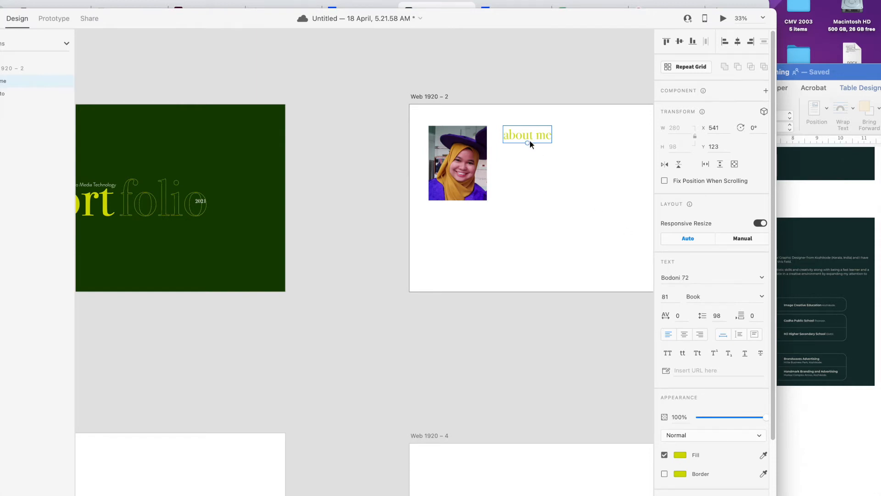
drag(530, 143, 529, 140)
click(555, 97)
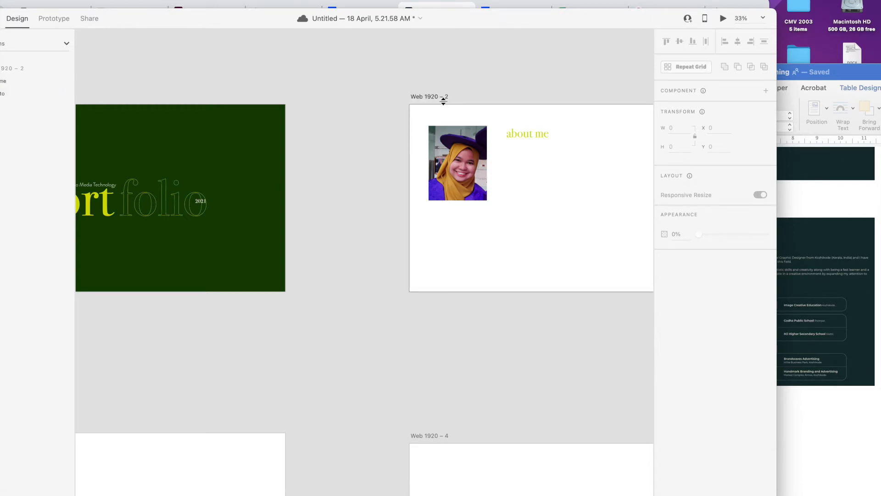
Copy the green fill #214001 from the Web 1920 – 1 artboard and apply it as the fill of Web 1920 – 2
scroll(263, 104, left, 10)
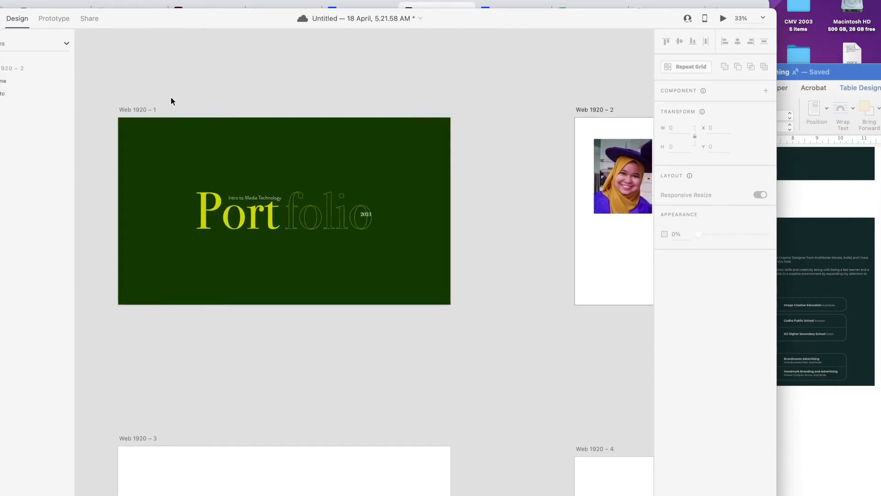
click(147, 110)
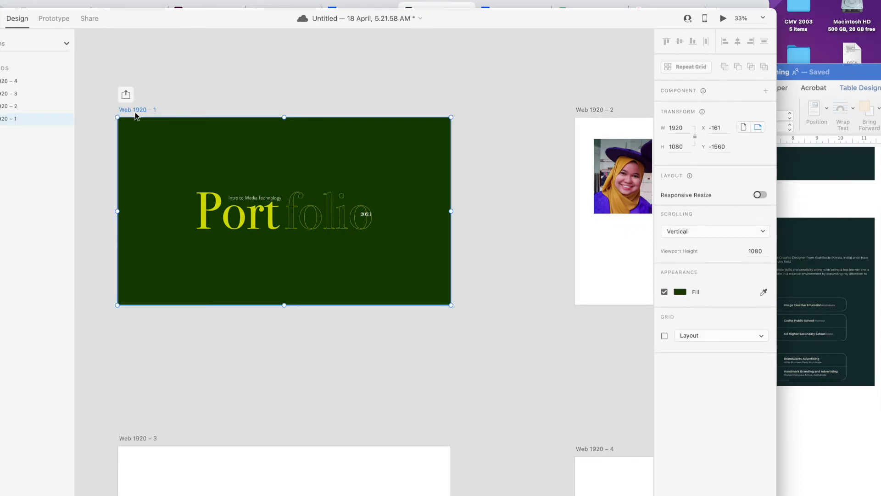
click(683, 293)
right_click(595, 336)
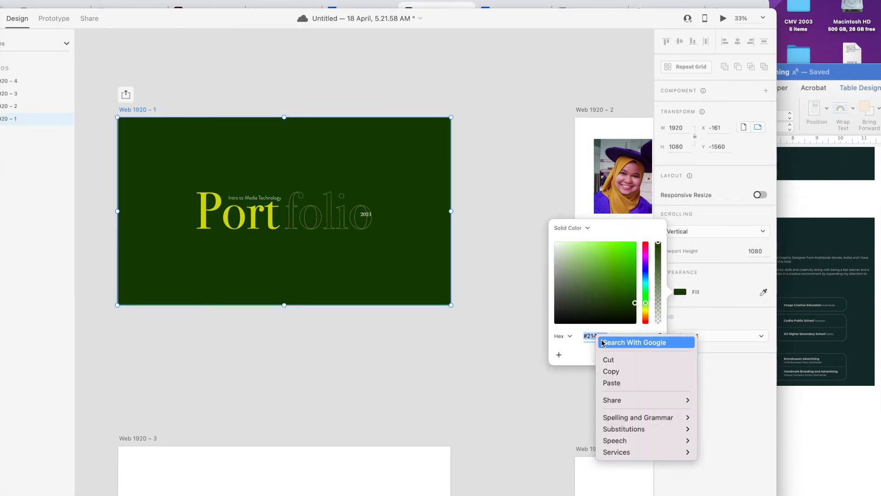
click(616, 372)
click(592, 109)
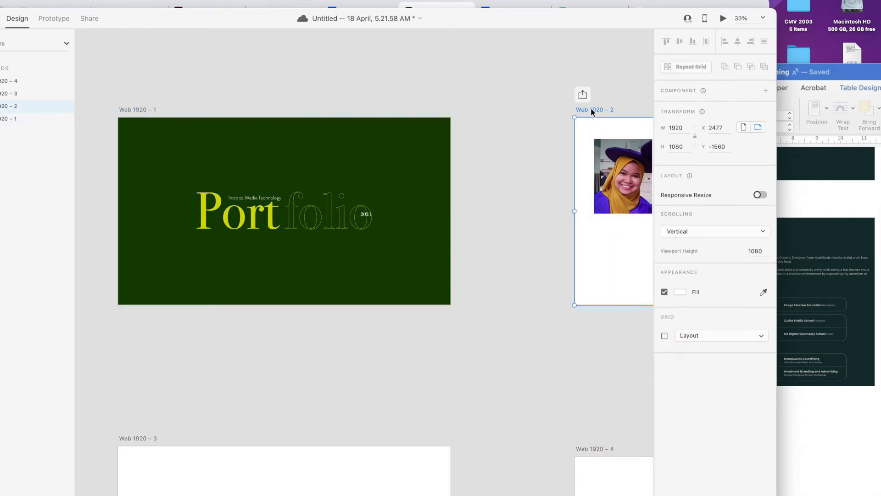
click(683, 291)
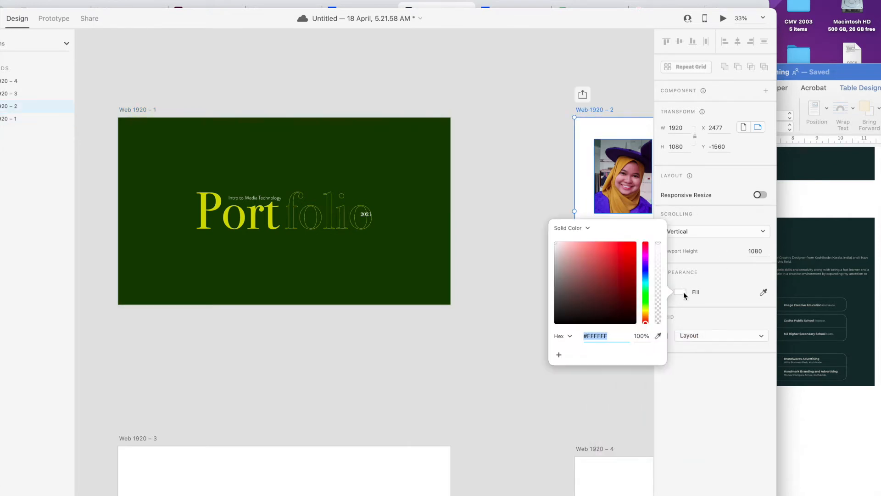
right_click(605, 335)
click(621, 382)
key(Return)
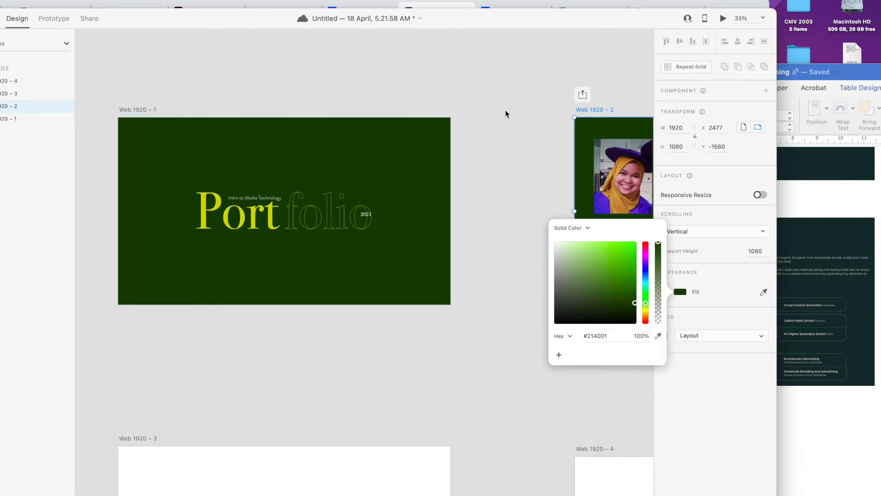
click(504, 111)
scroll(491, 152, right, 10)
scroll(468, 165, left, 2)
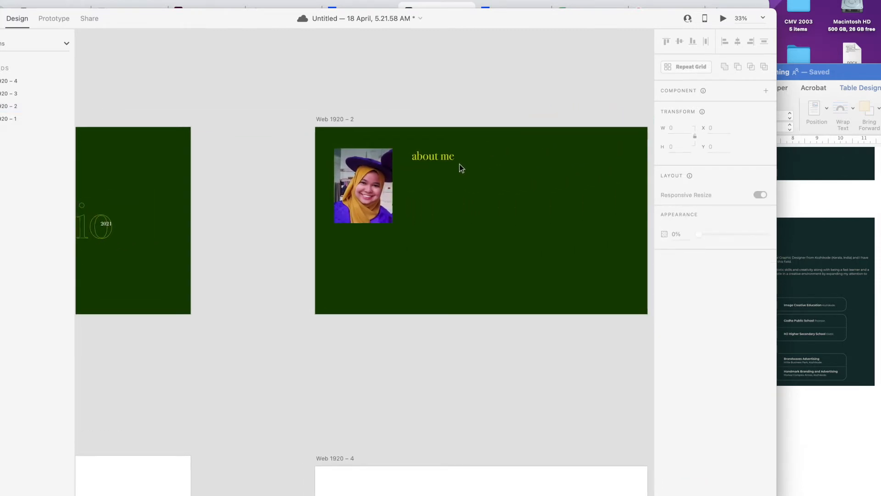
Check the Page 2-About sample in Word, return to Adobe XD and try the Bold weight on "about me"
click(836, 196)
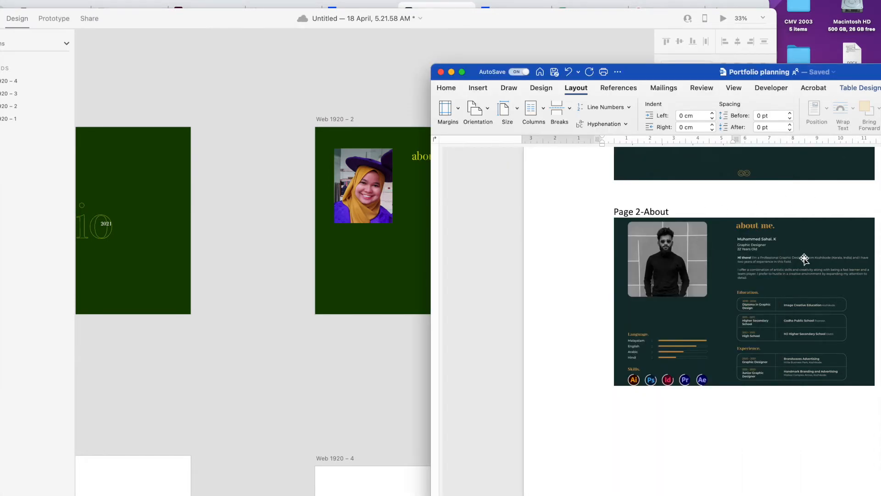
click(383, 104)
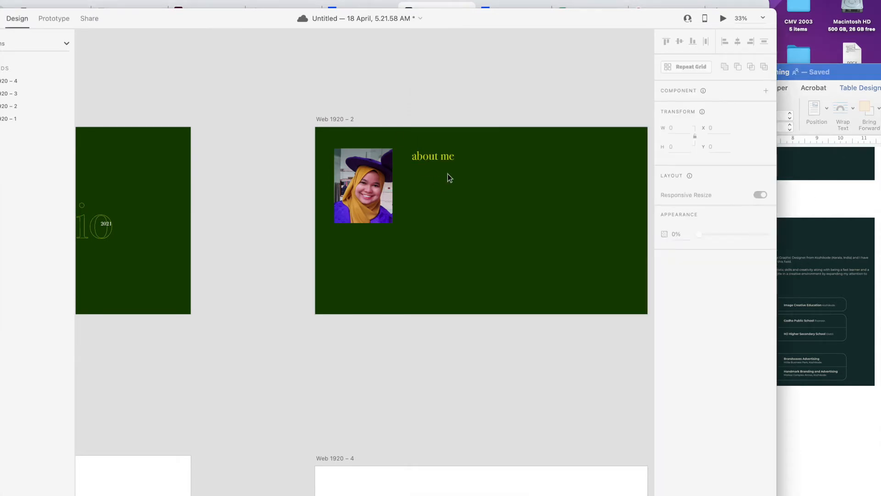
click(442, 158)
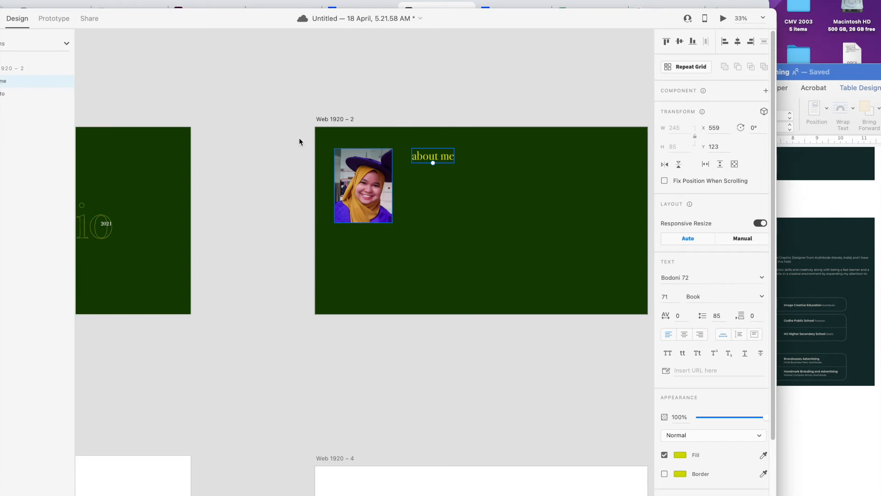
click(761, 297)
click(720, 326)
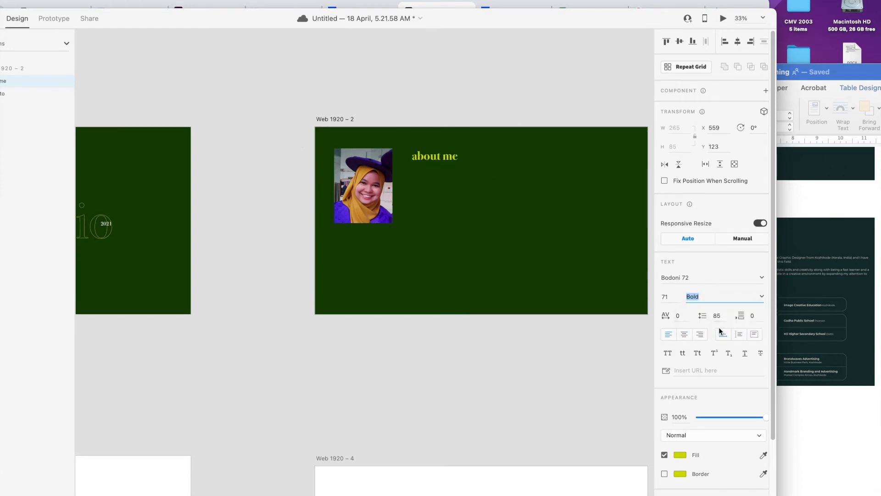
scroll(453, 103, left, 5)
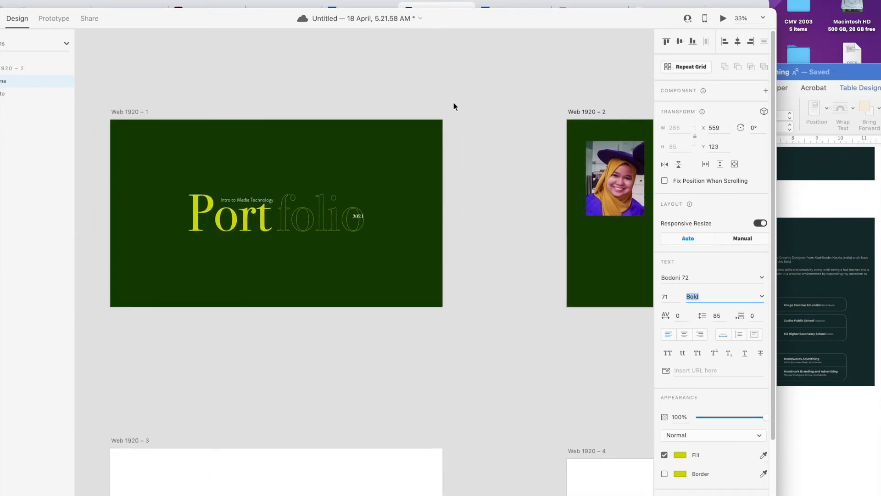
scroll(453, 103, right, 5)
click(450, 97)
Set the "about me" heading back to the Book weight
click(439, 142)
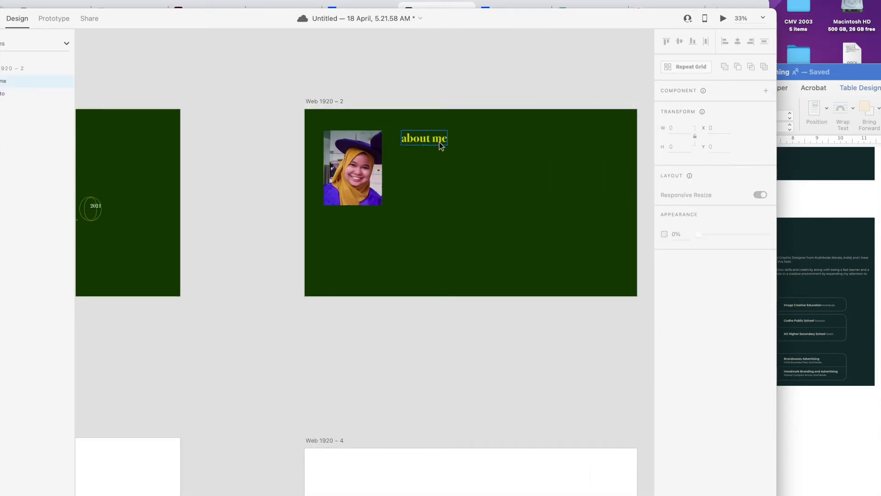
click(762, 298)
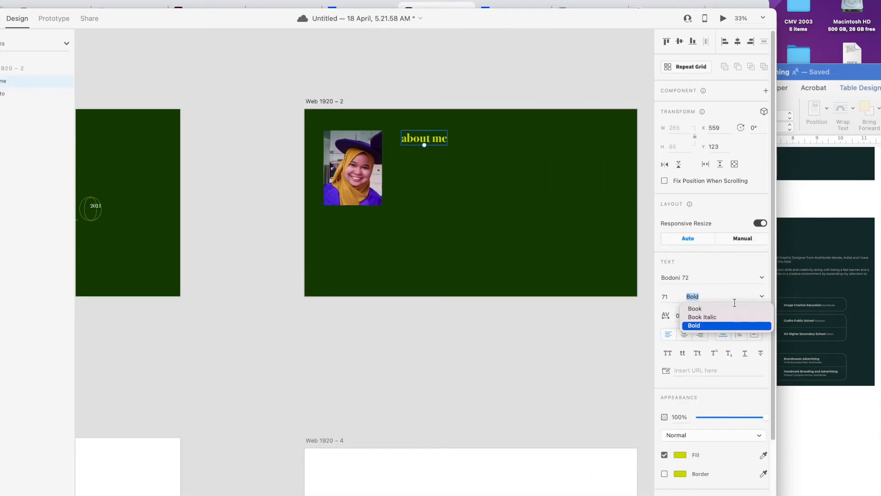
click(693, 309)
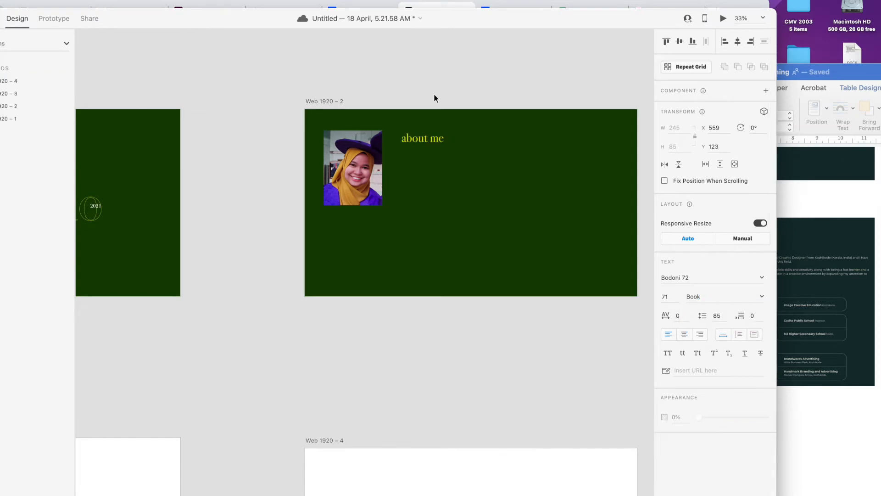
click(413, 101)
Add the text "An" in Bodoni 72 Book under the "about me" heading, left-aligned with it at X 559, Y 208
scroll(83, 76, left, 3)
drag(152, 24, 210, 13)
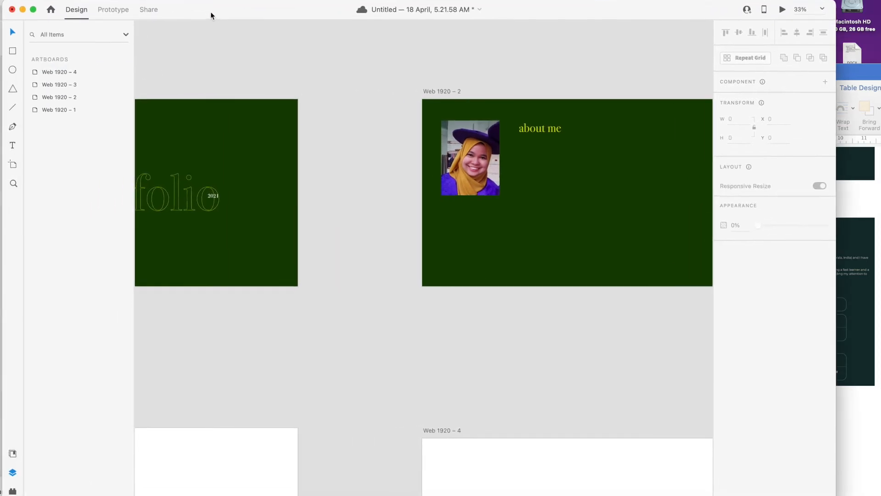
click(11, 144)
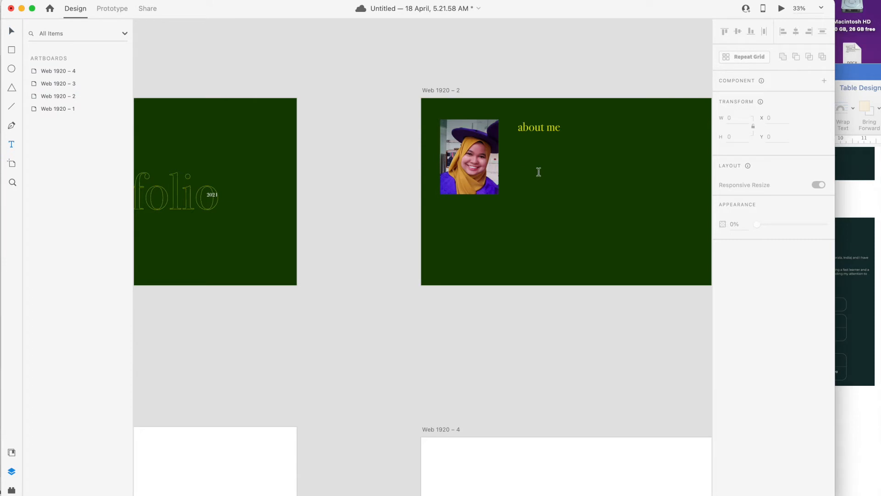
click(520, 153)
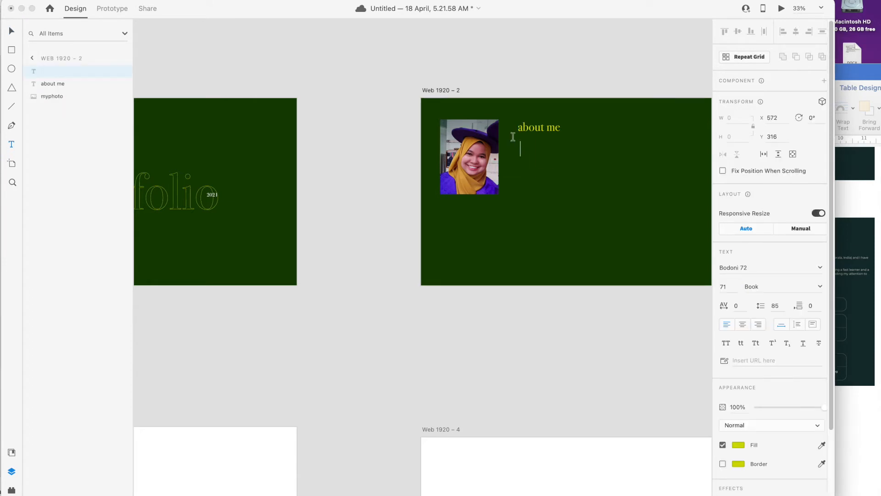
text(An)
click(526, 153)
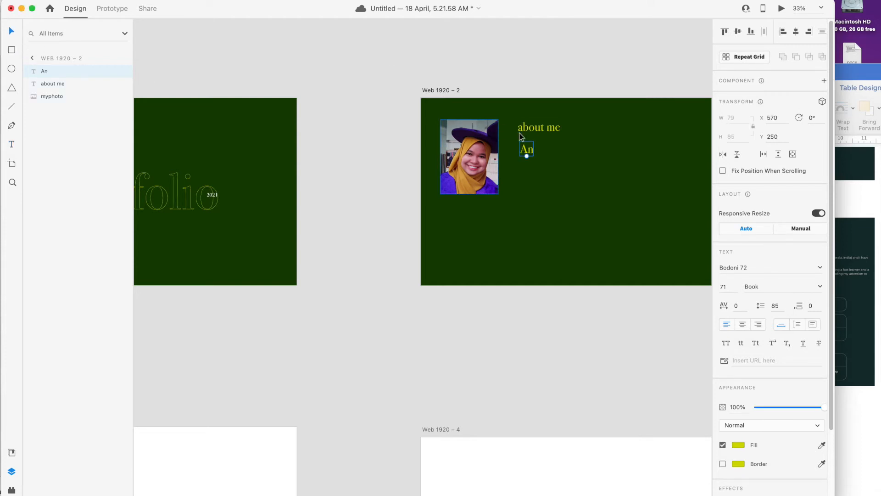
drag(527, 152, 528, 146)
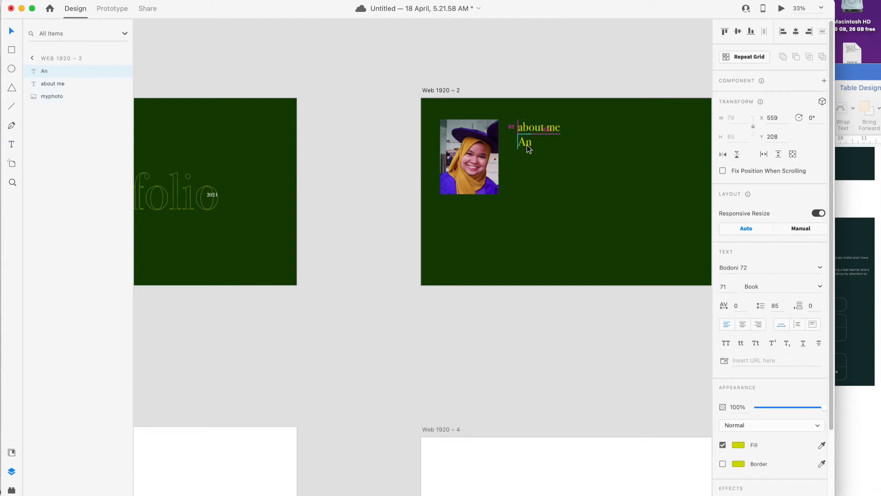
Change the "An" text's fill to white #FFFFFF and its font to Brandon Grotesque
drag(718, 10, 667, 8)
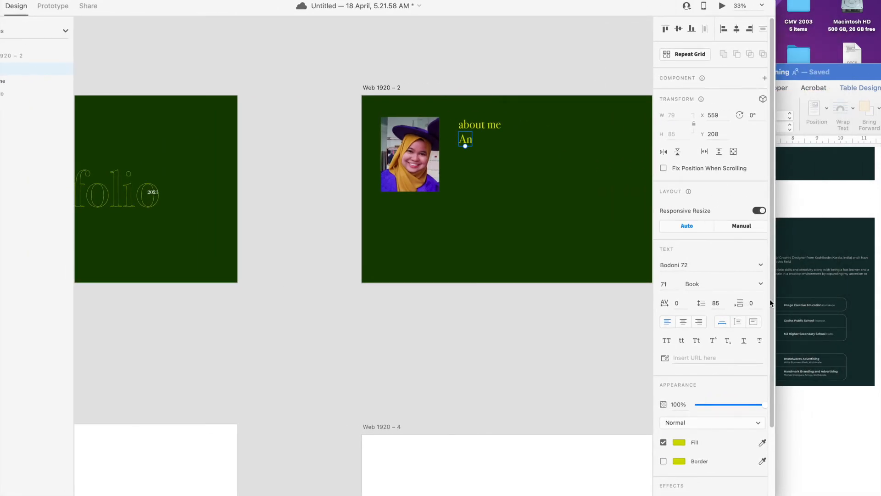
click(680, 443)
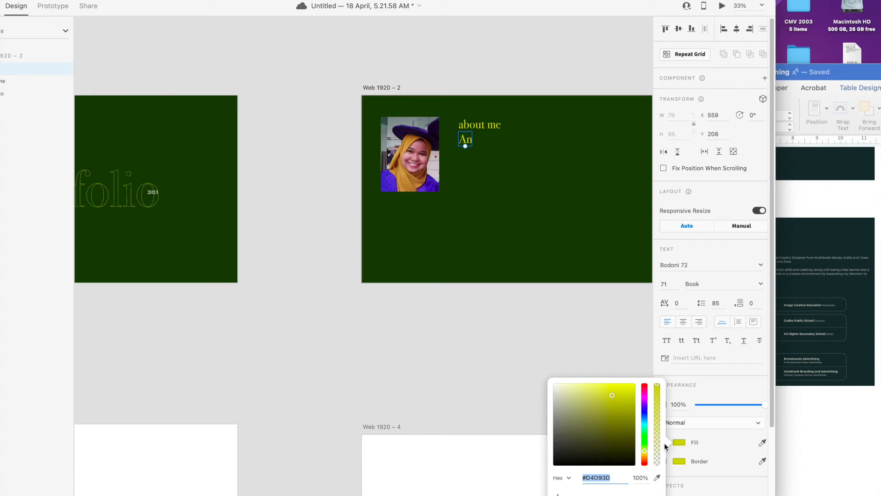
click(615, 476)
drag(587, 479, 606, 477)
text(FFFFFF)
key(Return)
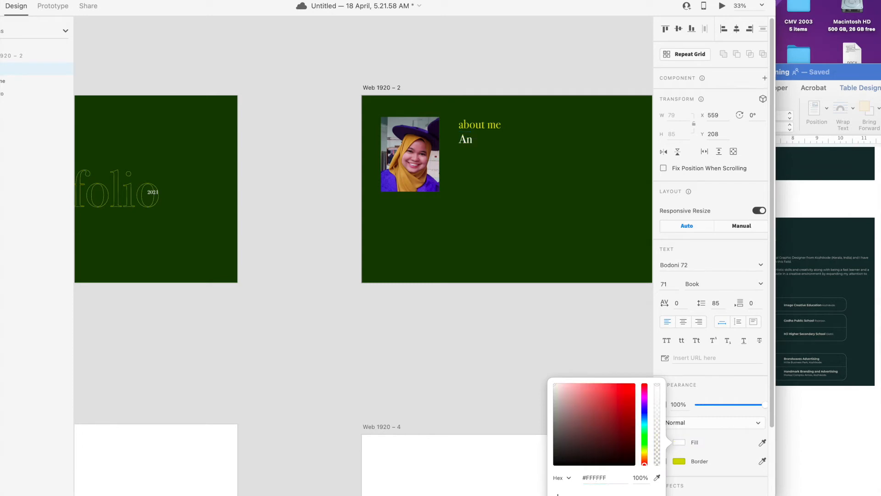
click(761, 265)
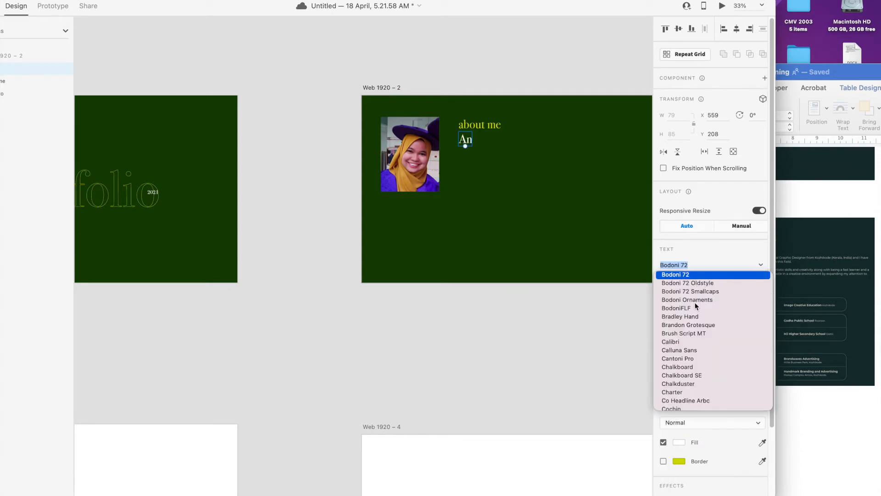
click(698, 325)
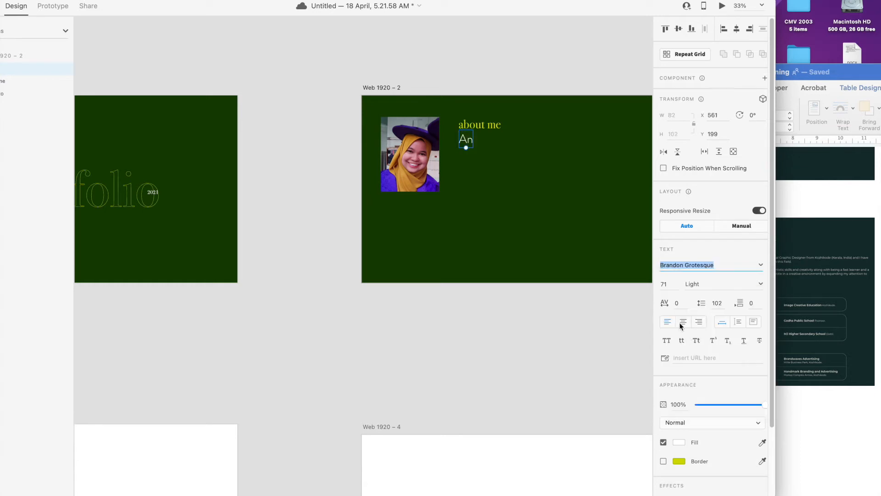
Set the font size of the "about me" heading to 80
click(484, 131)
click(673, 284)
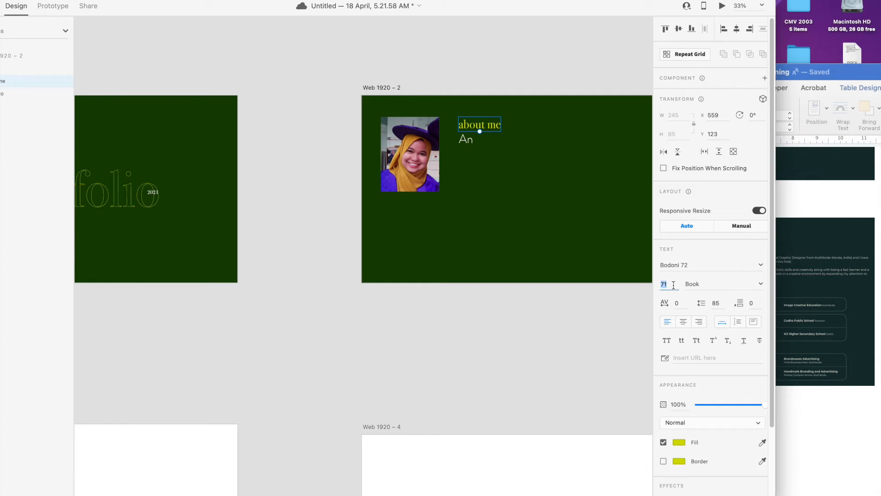
text(80)
key(Return)
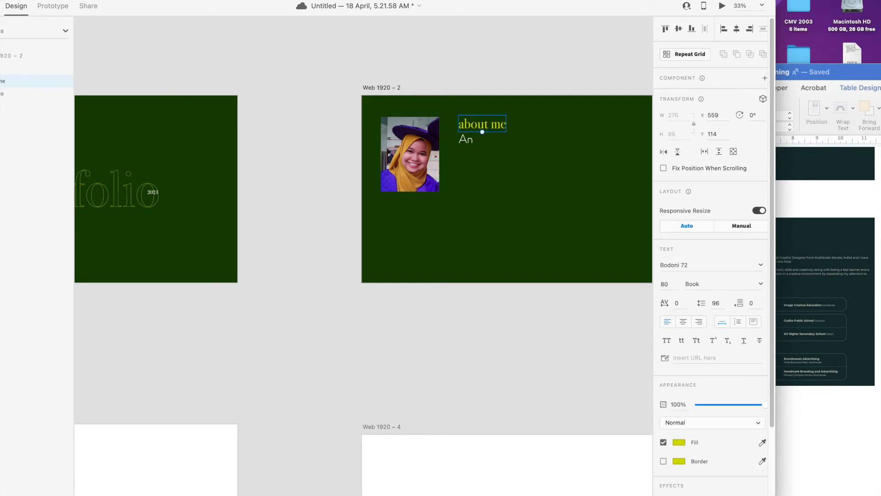
Set the font size of the "An" text under the heading to 50
click(466, 139)
click(670, 285)
text(3)
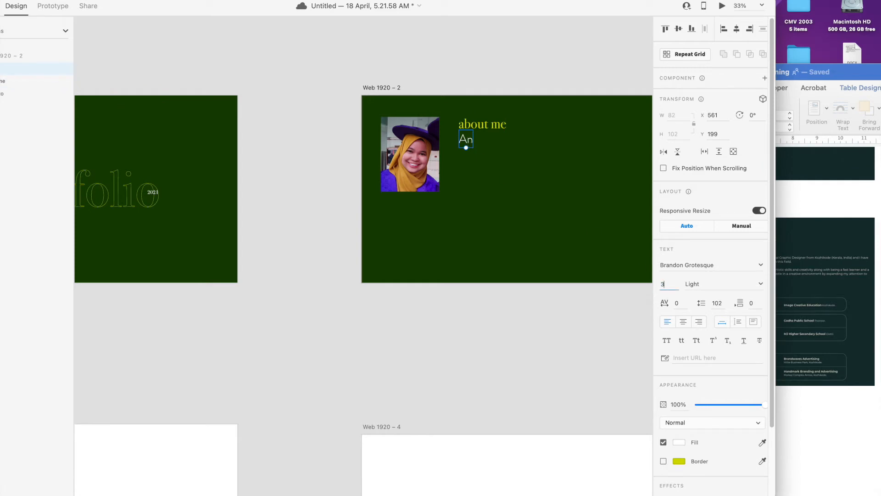
key(Return)
click(673, 287)
text(5)
key(Return)
Extend the "An" text to read "An academician and researcher at Higher Colleges of Technology"
drag(466, 140, 465, 139)
double_click(466, 140)
click(468, 140)
text(academ)
key(BackSpace)
key(BackSpace)
text(eo)
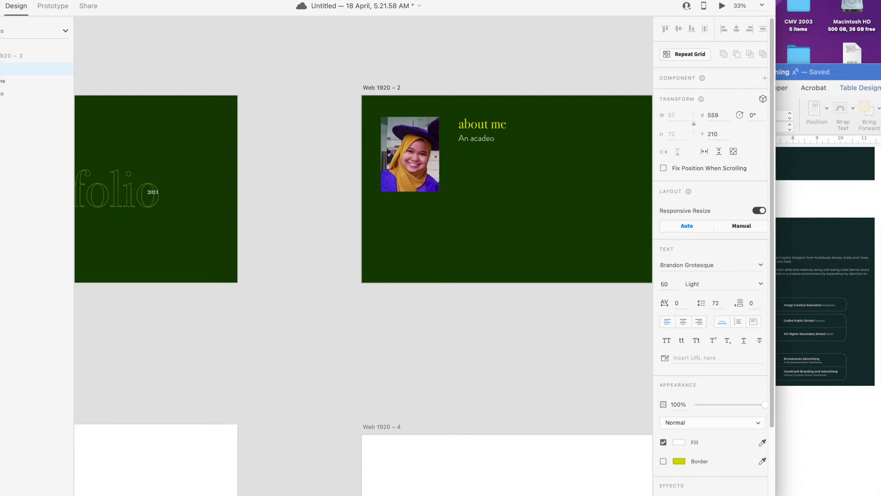
key(BackSpace)
text(mic)
text(ian and researcher at Hig)
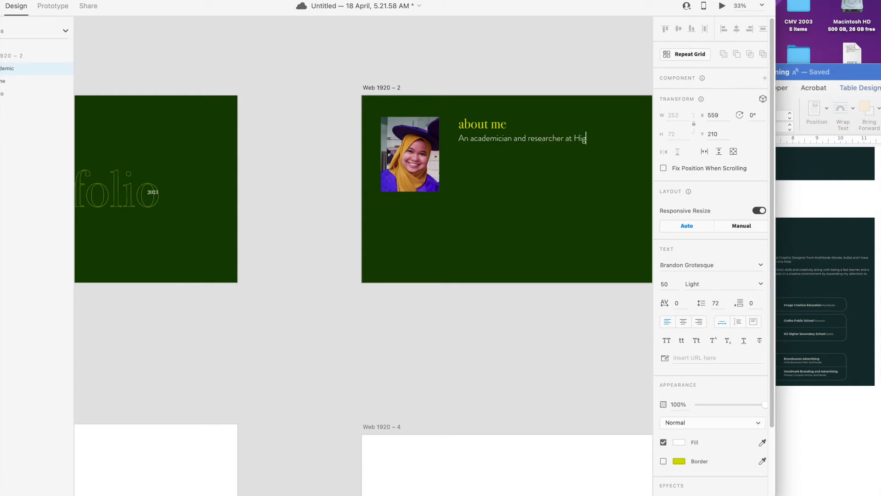
text(eher Colleges of Tech)
key(Escape)
scroll(557, 77, right, 5)
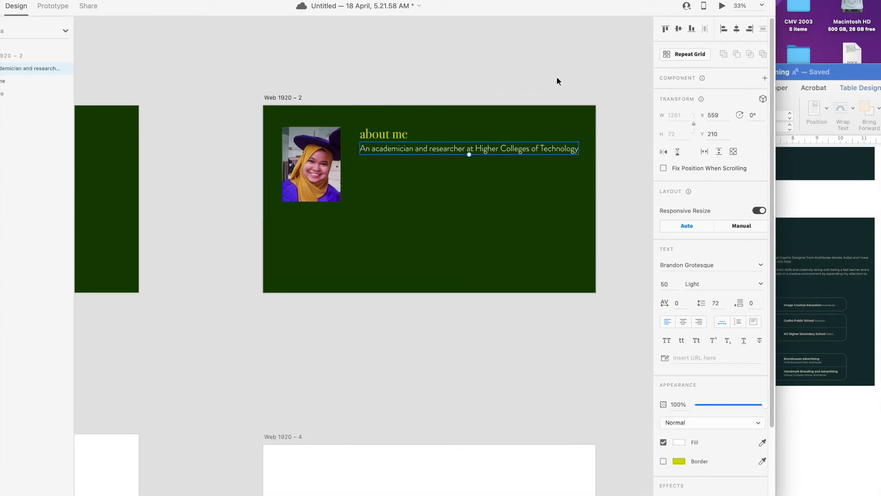
Append ", United Arab Emirates" to the sentence and make its text box a fixed size of about 1273 × 144
double_click(571, 147)
click(578, 148)
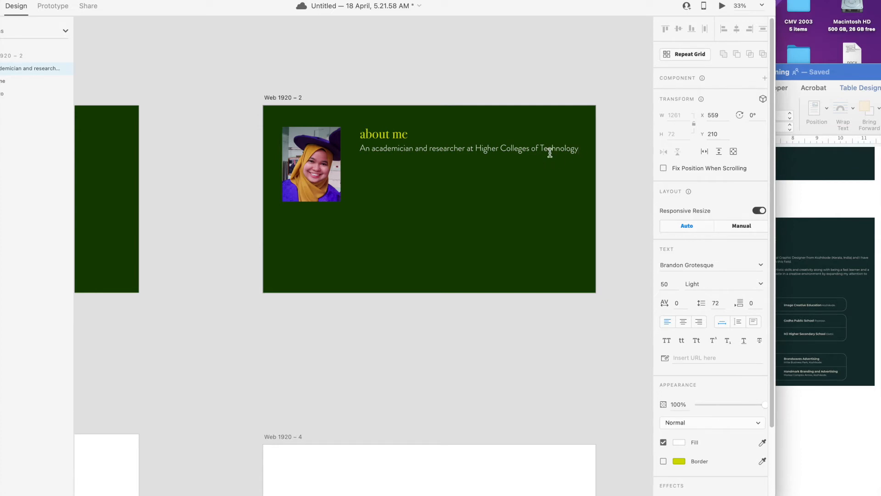
text(.)
text( United )
text(Arab)
key(BackSpace)
key(Escape)
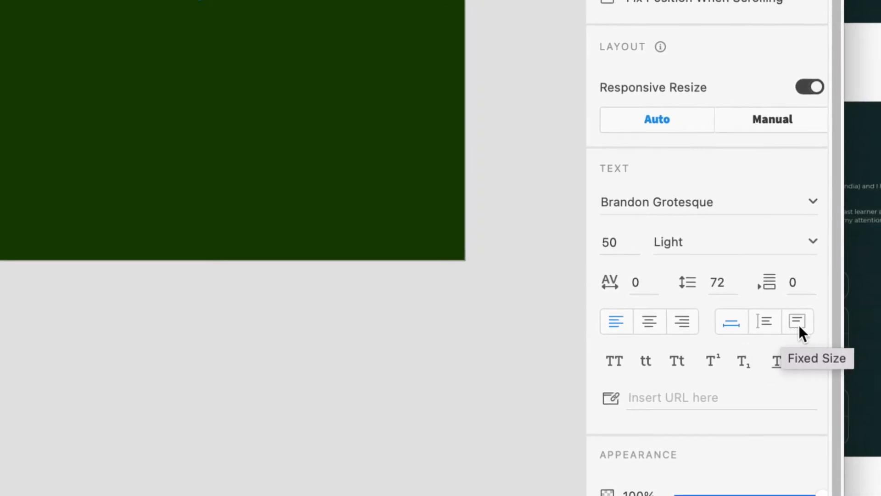
click(799, 324)
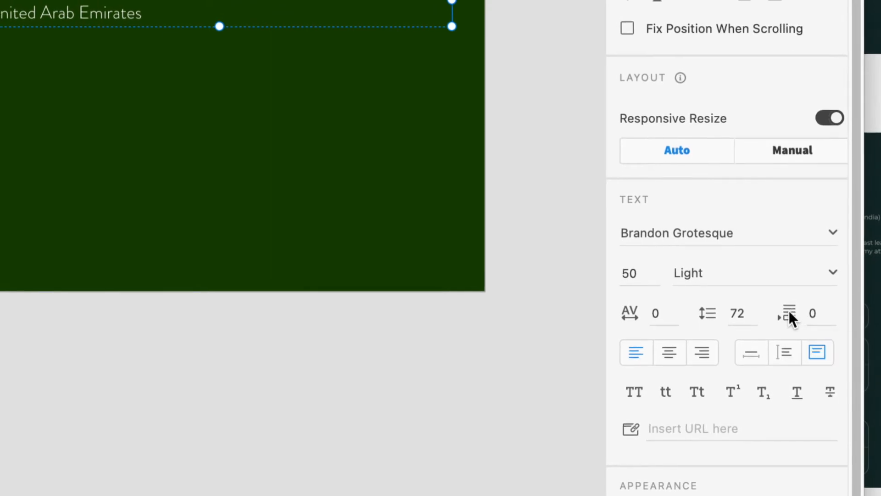
Try a paragraph spacing of 2 on the academician text
click(796, 312)
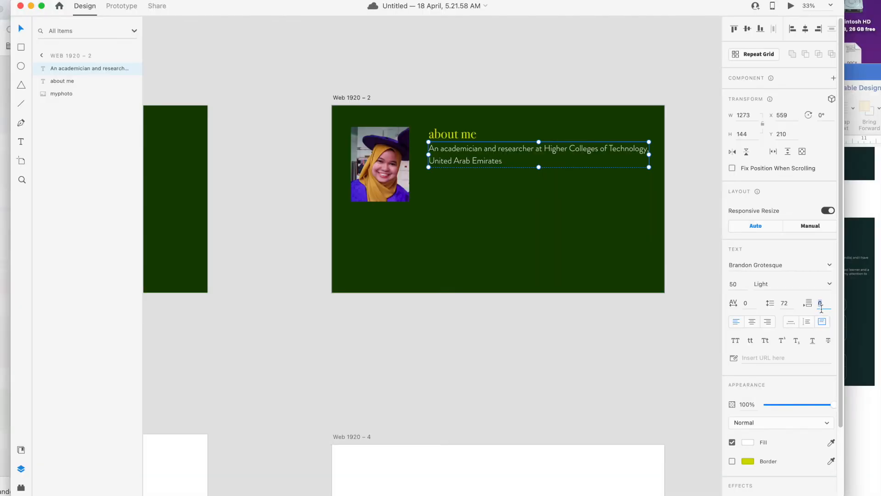
key(Return)
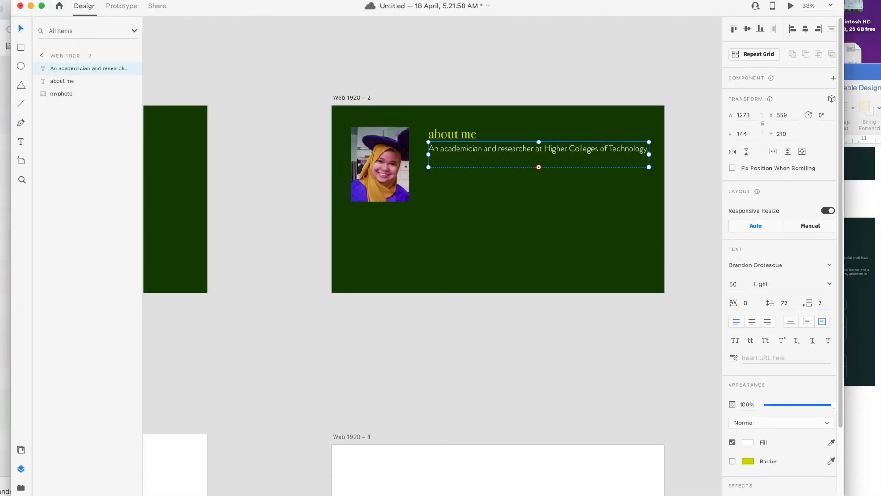
key(super+z)
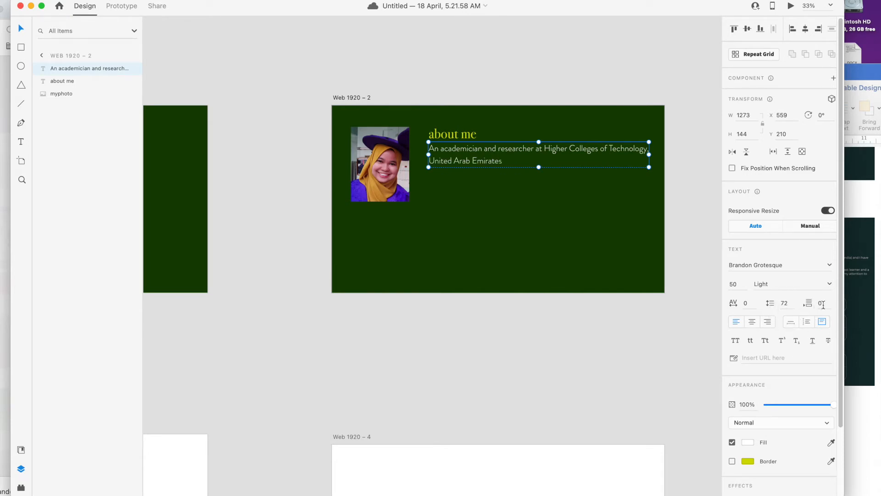
Set the line spacing of the academician text to 50
click(786, 303)
text(50)
key(Return)
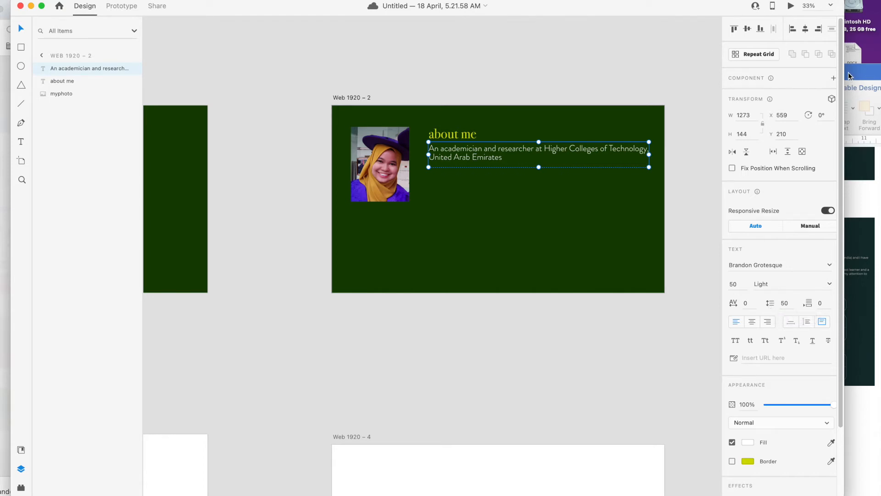
Switch to Chrome, search for "lorem ipsum" in a new tab and open the lipsum.com site
drag(610, 11, 624, 95)
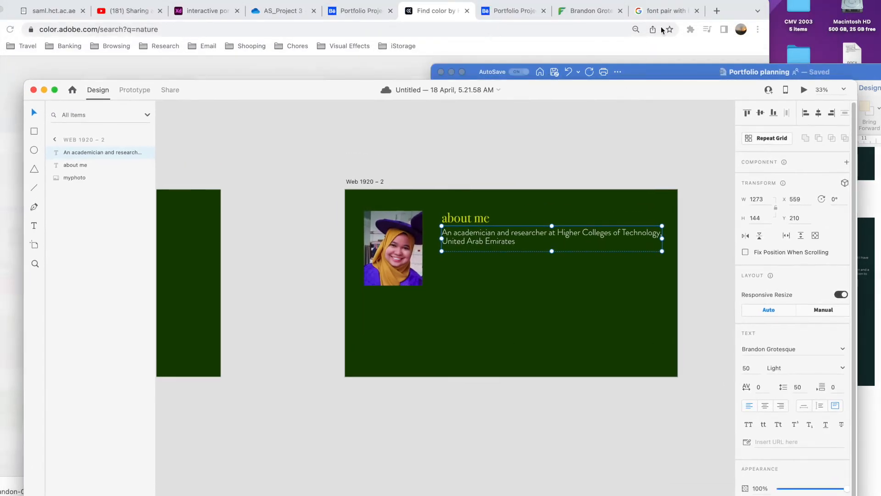
click(726, 18)
click(717, 11)
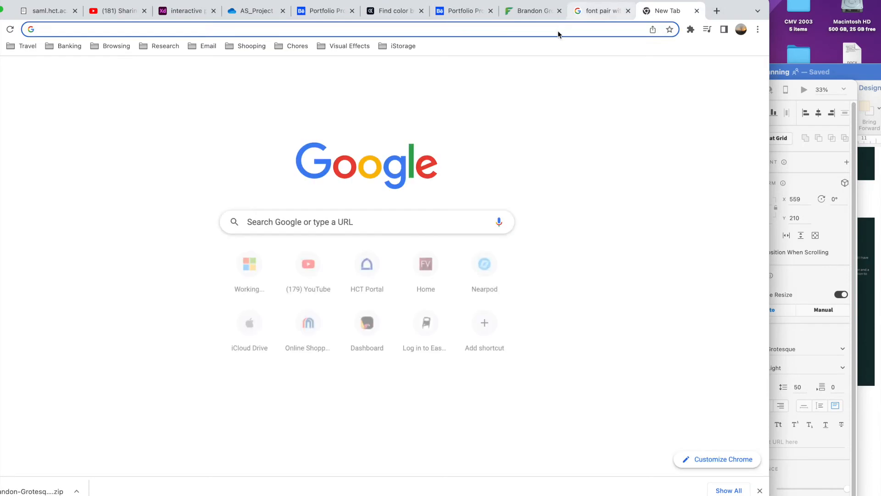
click(558, 31)
text(k)
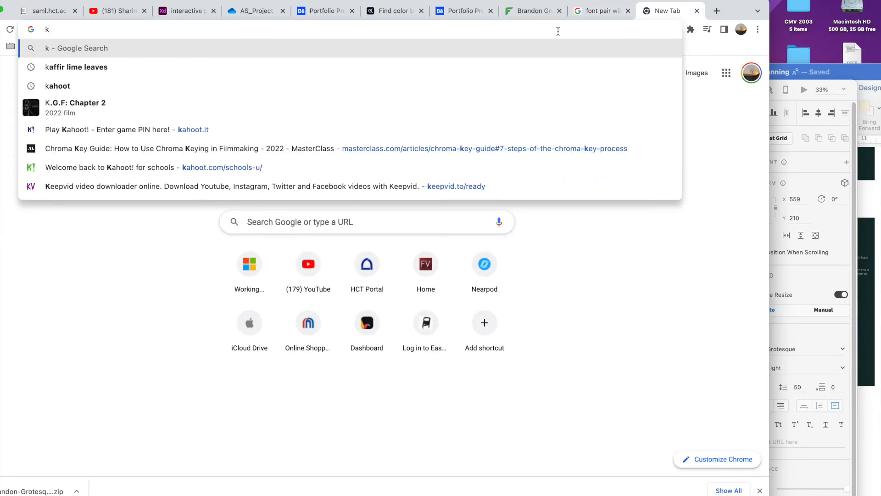
key(BackSpace)
text(loren im)
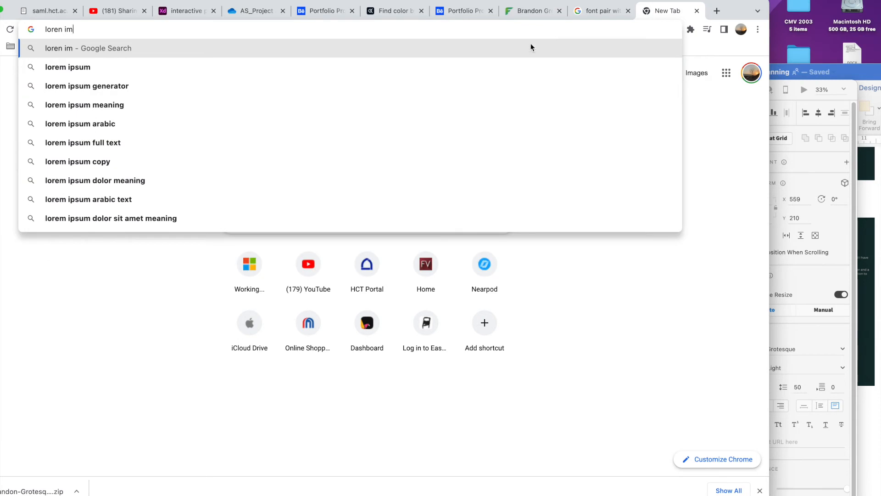
click(103, 69)
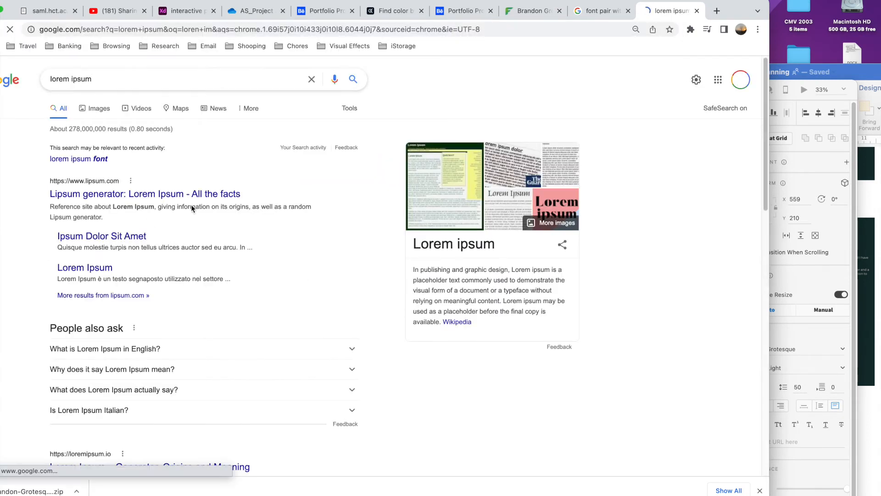
click(92, 196)
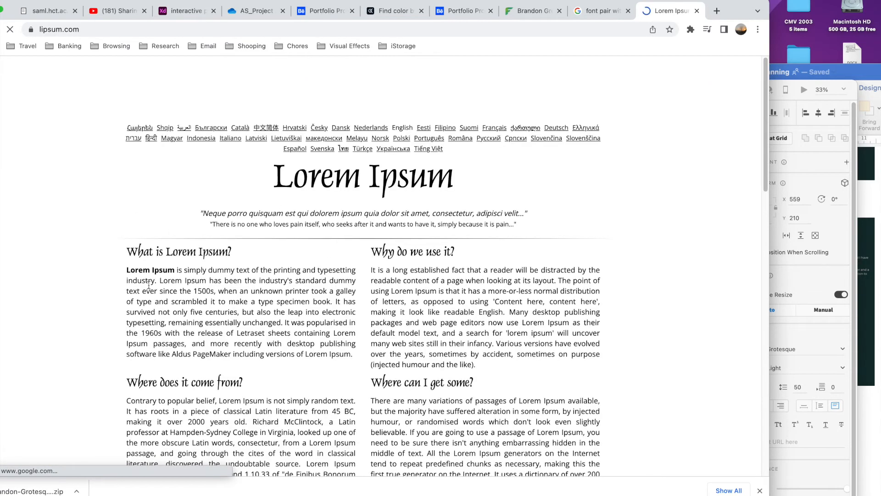
Copy the paragraph under "What is Lorem Ipsum?" from "Lorem Ipsum is simply dummy text" to its last line
drag(127, 270, 358, 360)
click(197, 280)
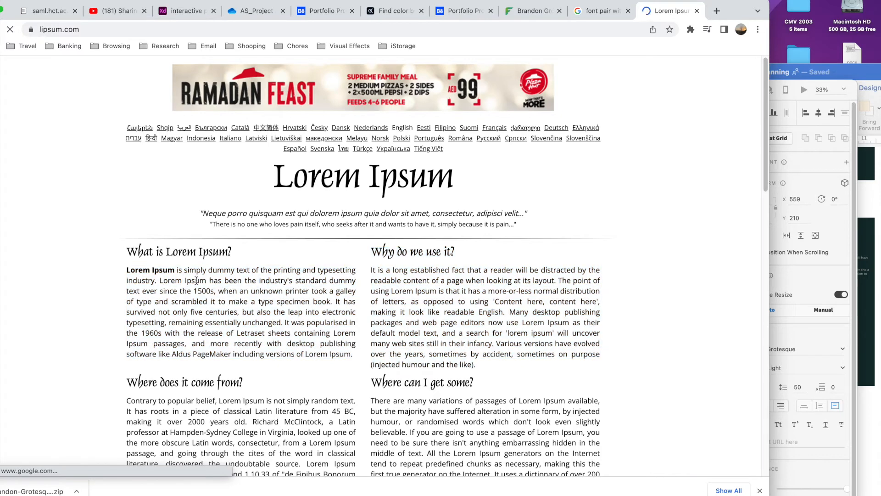
drag(127, 270, 339, 354)
right_click(324, 329)
click(339, 352)
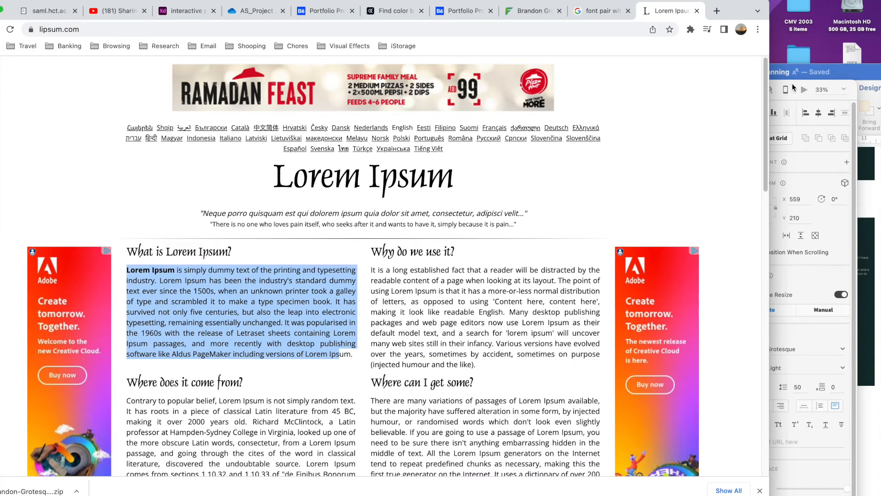
Return to Adobe XD, paste the copied paragraph below the academician sentence after a blank line, and extend the text box to about 700 high
click(793, 87)
drag(661, 95, 661, 41)
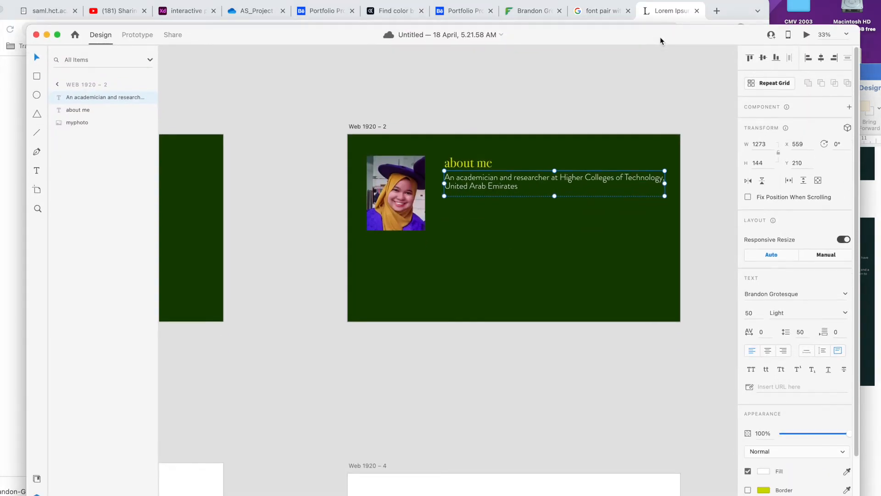
double_click(517, 187)
click(537, 192)
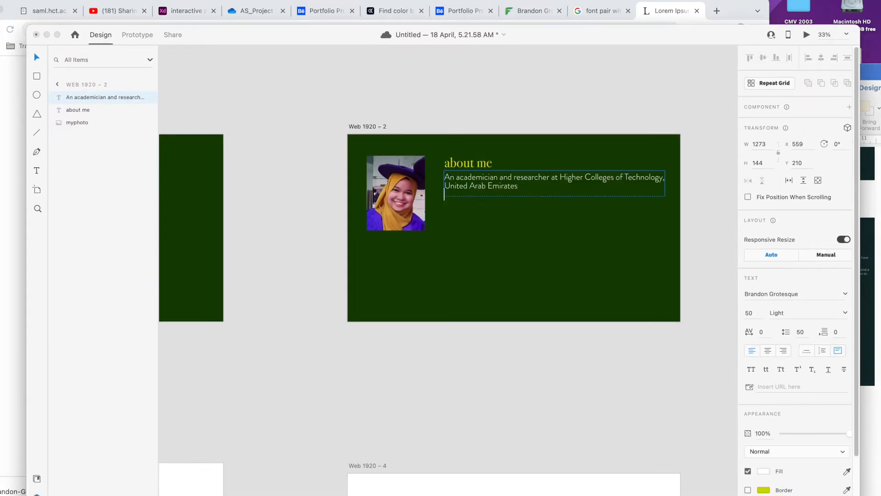
key(Return)
key(Return)
key(super+v)
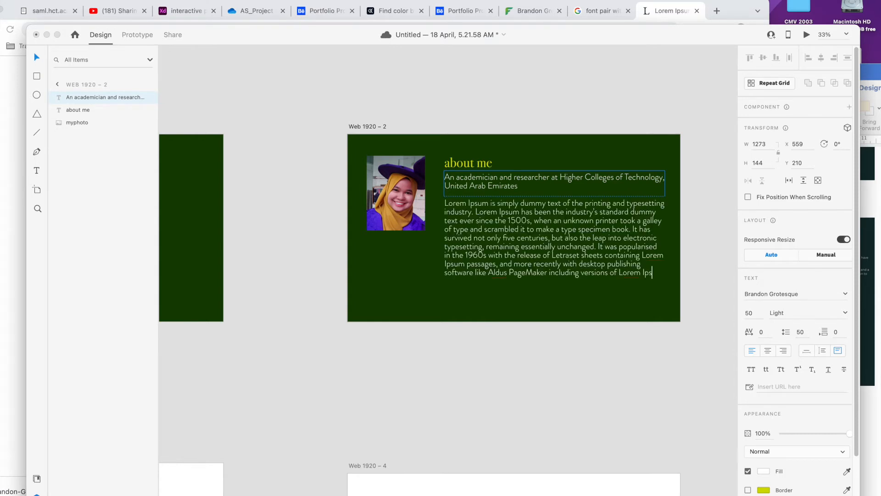
key(Escape)
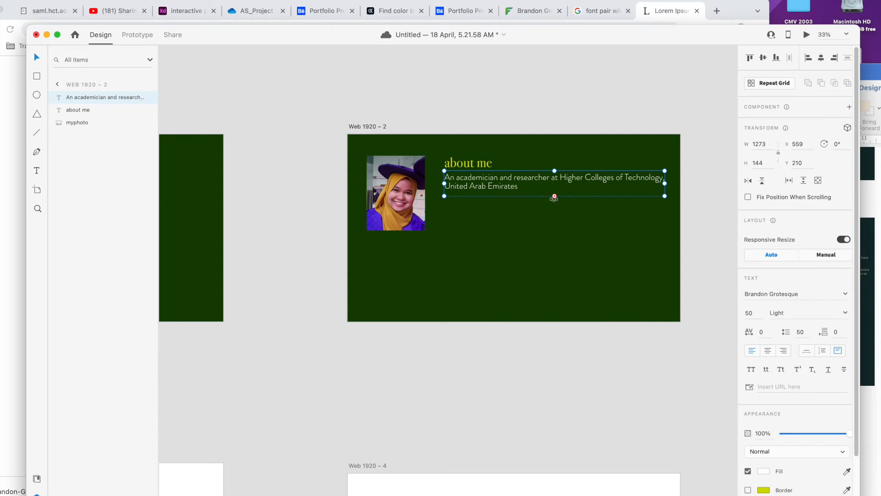
drag(555, 197, 561, 292)
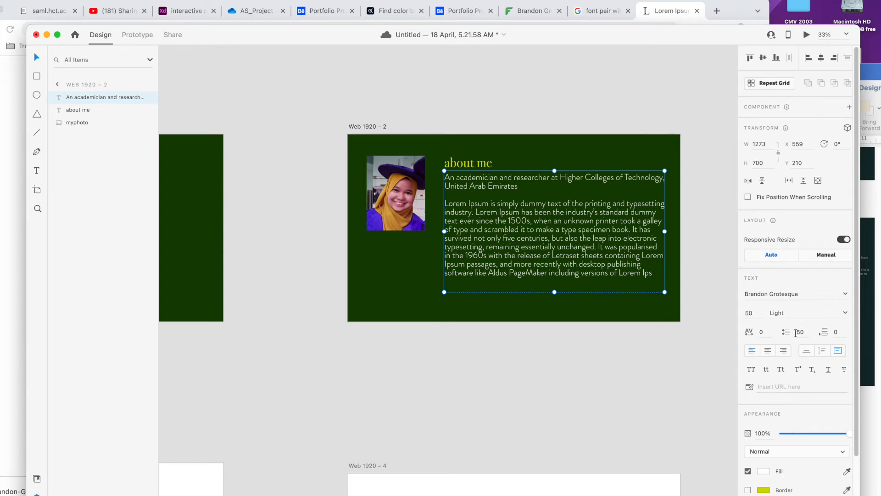
Try centre and right alignment on the about text and set it back to left alignment
click(767, 352)
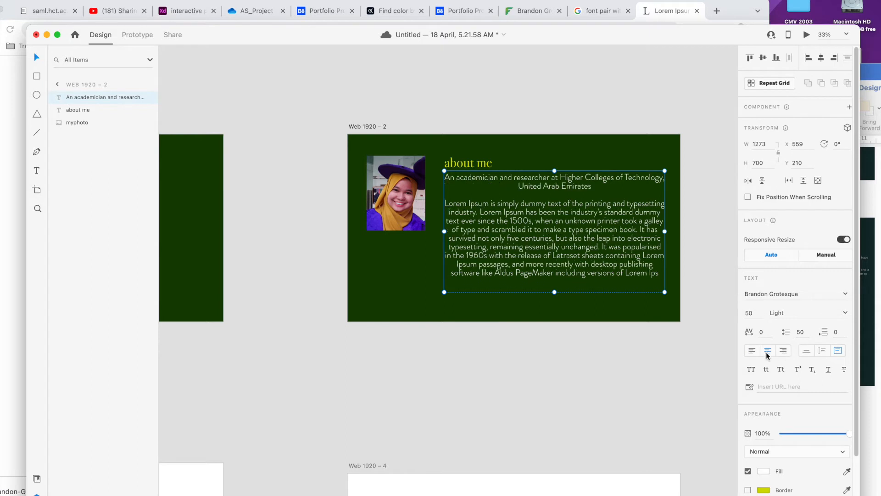
click(784, 352)
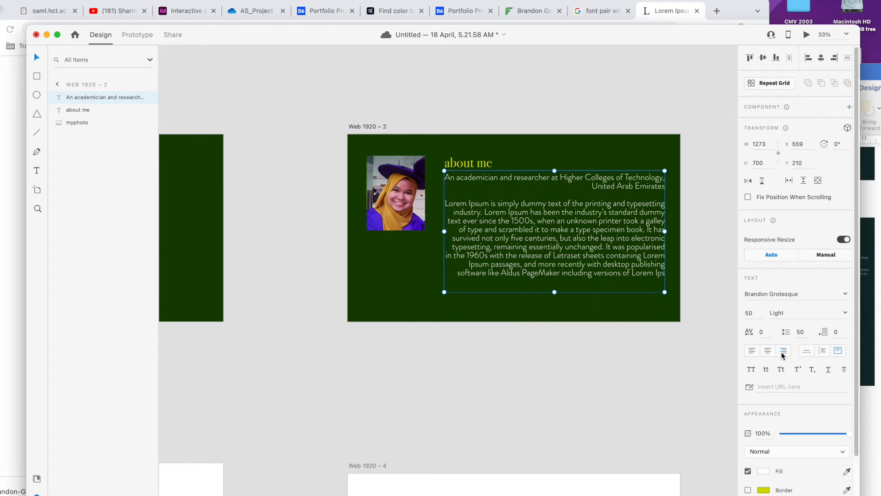
click(753, 352)
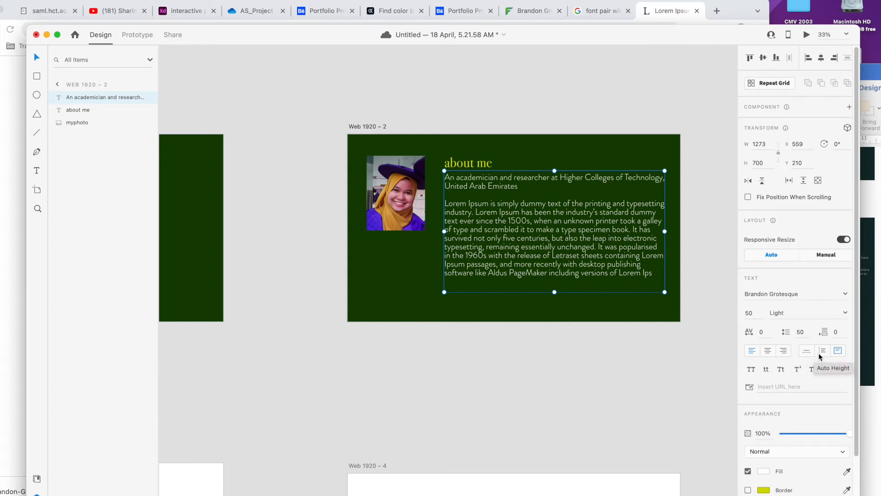
drag(734, 44, 664, 10)
drag(790, 146, 846, 146)
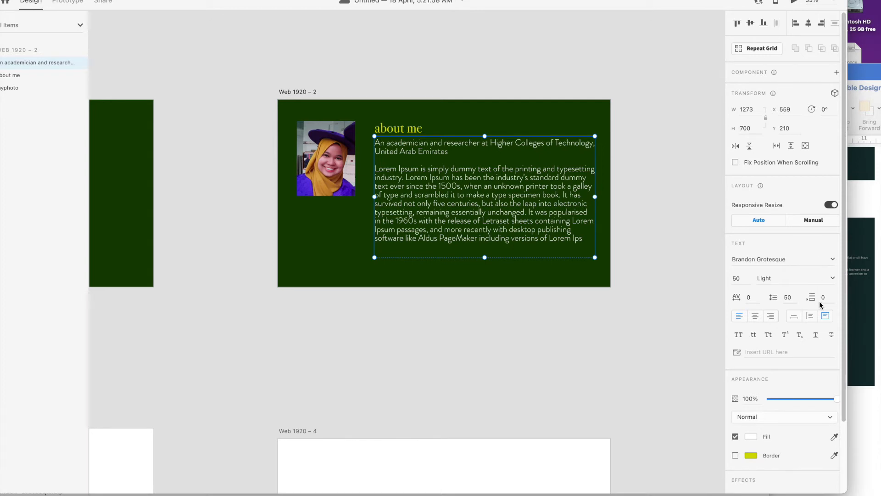
Narrow the about text box to about 1086 wide, keeping its start edge under the heading
scroll(815, 371, down, 3)
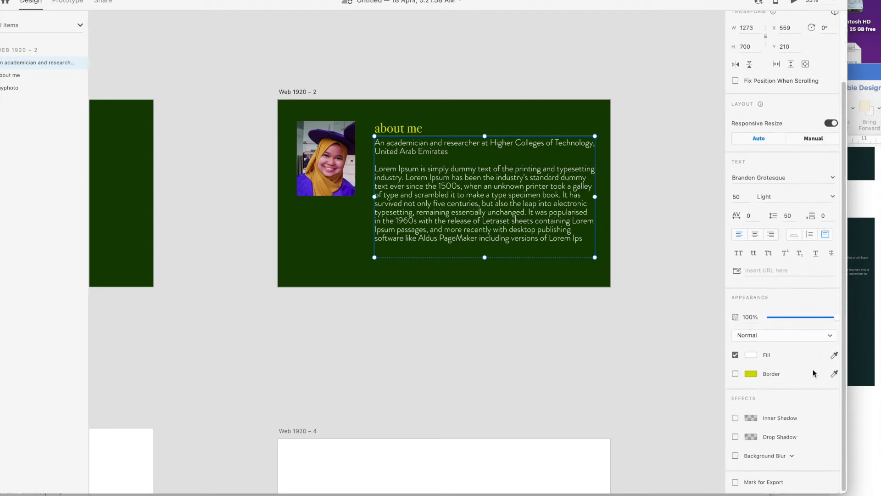
scroll(814, 373, up, 3)
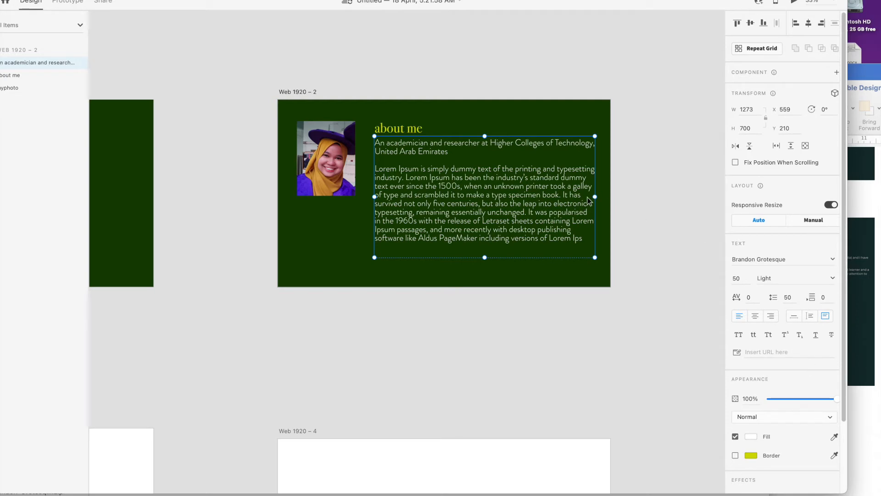
drag(594, 196, 563, 207)
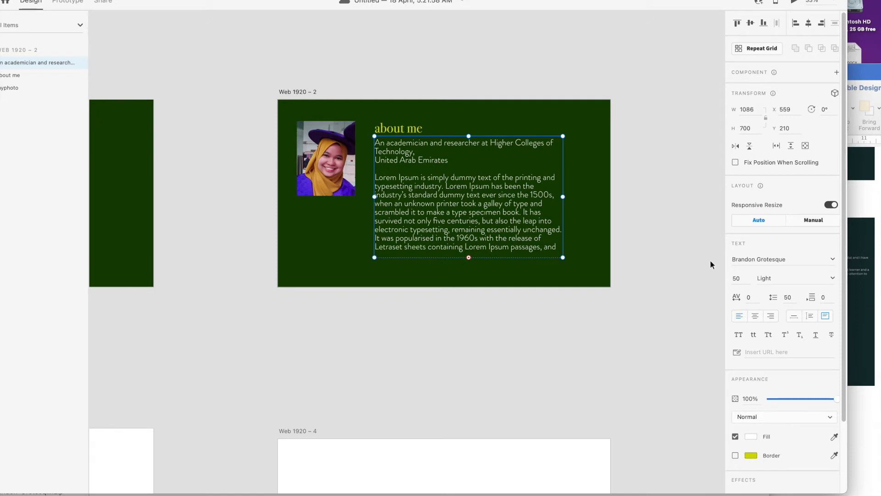
Set the about text's font size to 40 and move its box slightly down to about Y 222
click(584, 257)
click(487, 225)
double_click(483, 195)
click(737, 278)
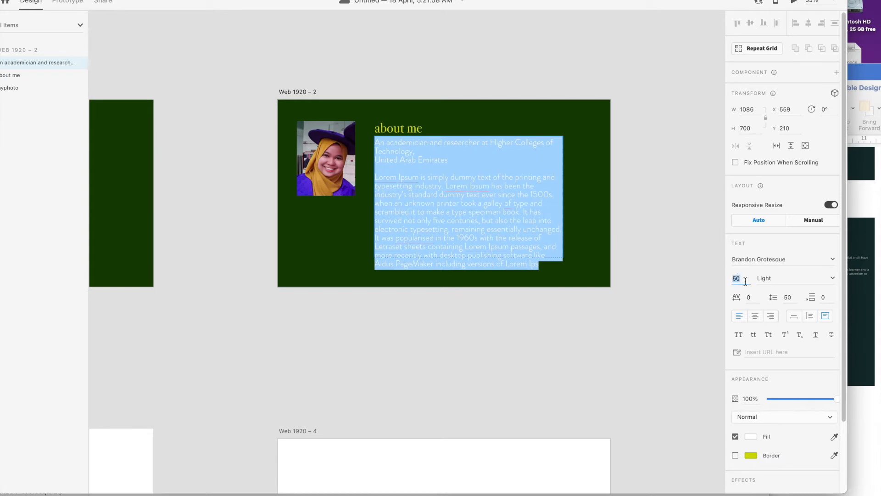
text(40)
key(Return)
key(Escape)
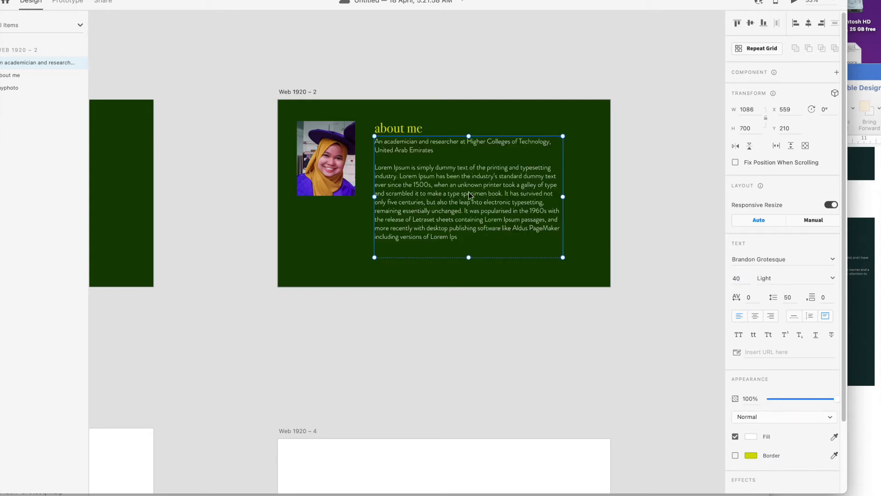
drag(467, 198, 467, 200)
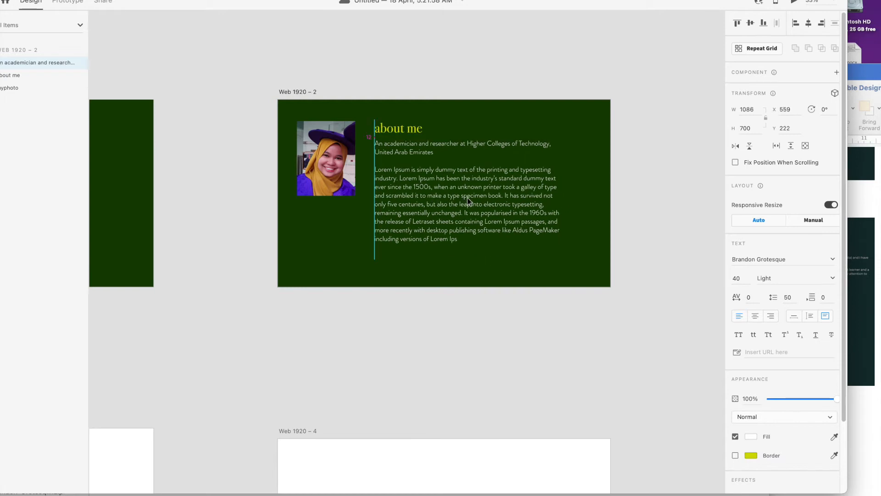
click(665, 253)
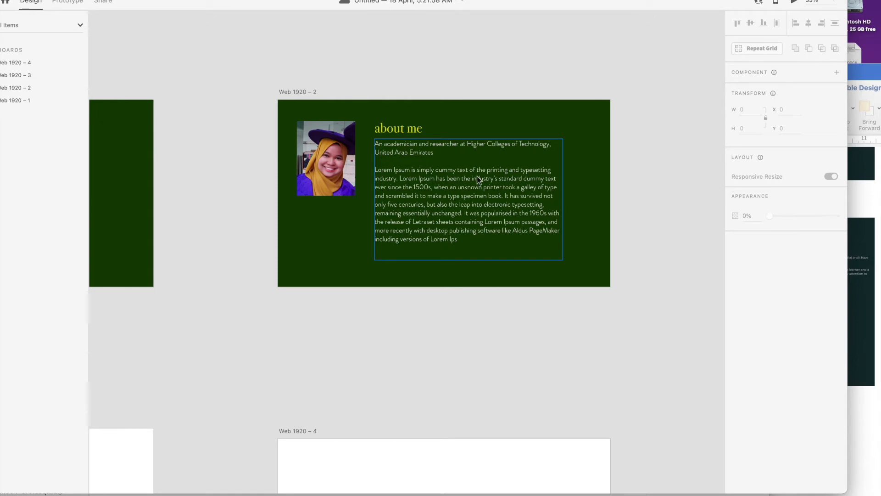
Copy the hex fill colour #214001 from the Web 1920 – 1 artboard
scroll(381, 120, left, 6)
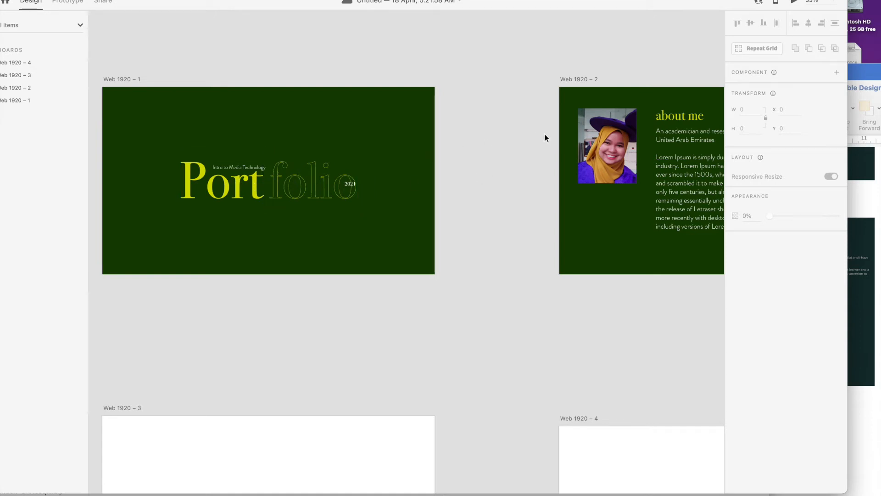
scroll(547, 138, right, 5)
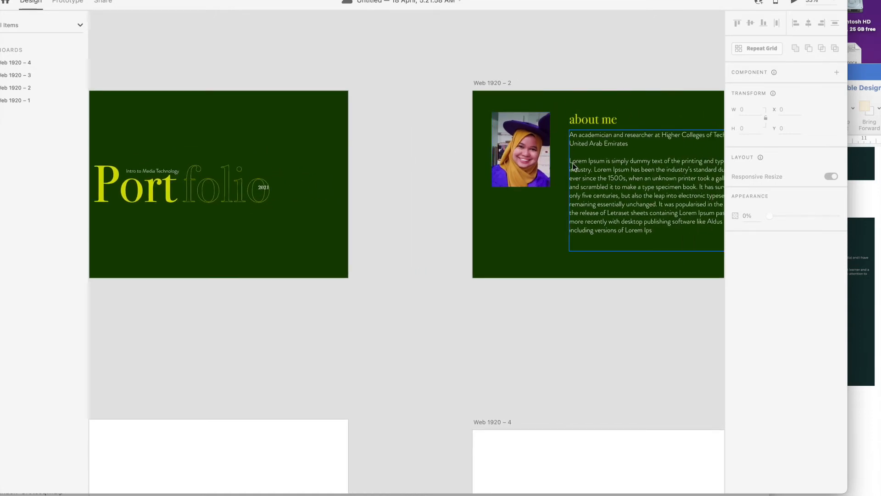
scroll(606, 179, down, 10)
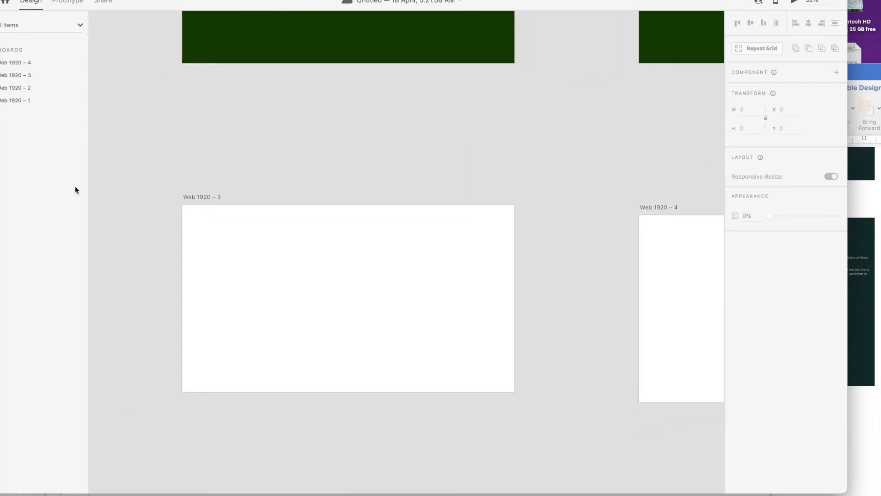
click(205, 196)
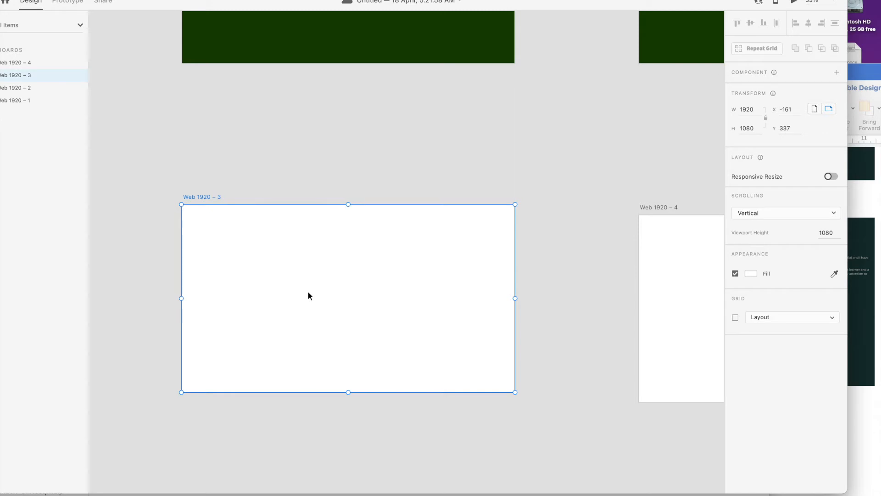
scroll(302, 121, up, 3)
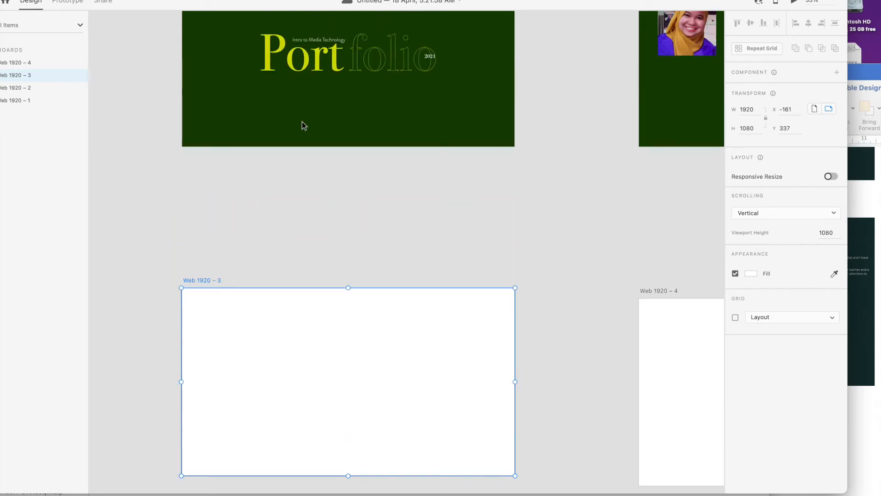
scroll(304, 122, up, 3)
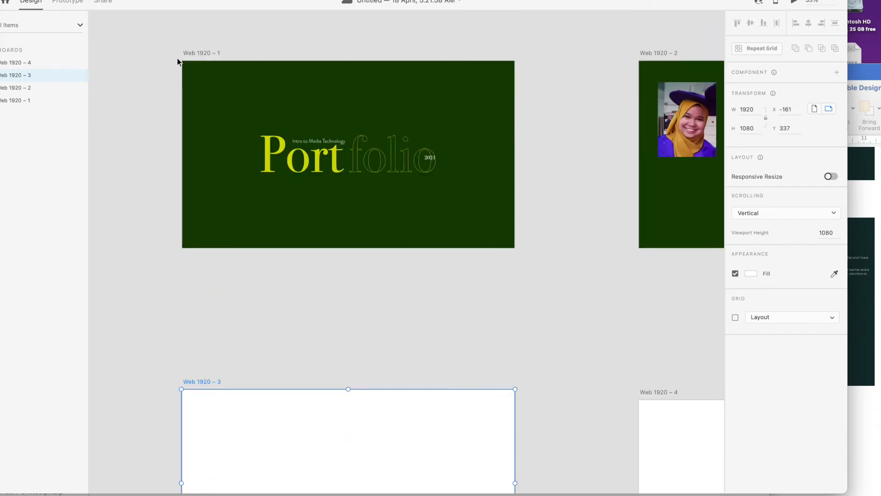
click(201, 55)
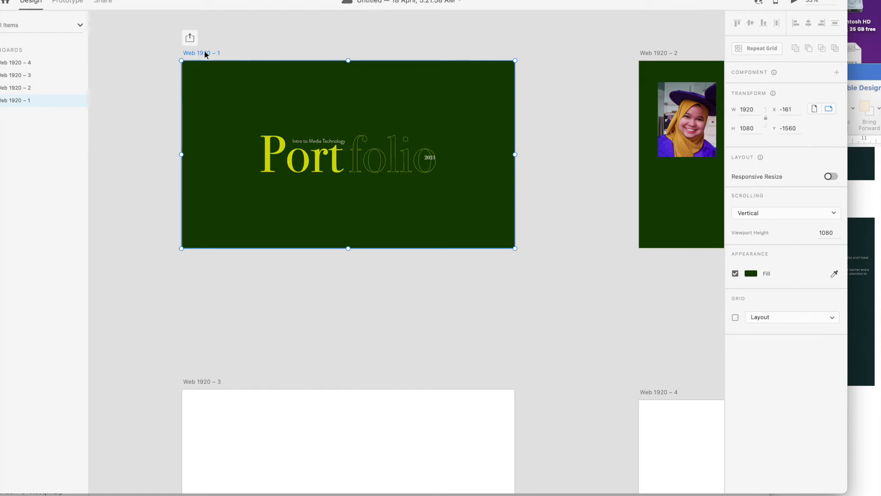
click(751, 275)
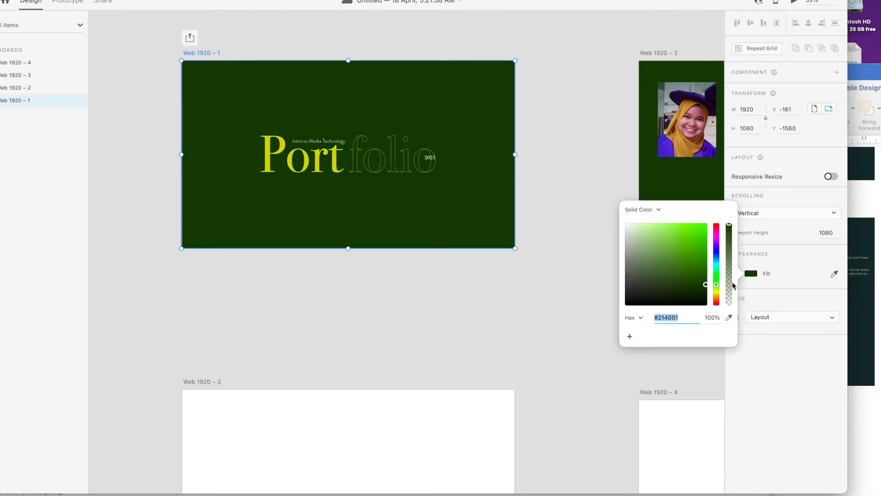
right_click(665, 319)
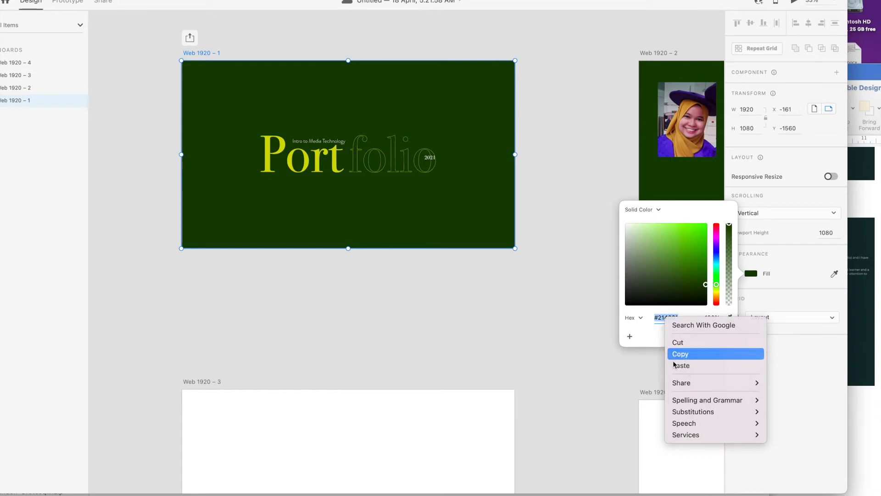
click(687, 357)
Fill the Web 1920 – 3 artboard with the copied colour #214001
click(190, 382)
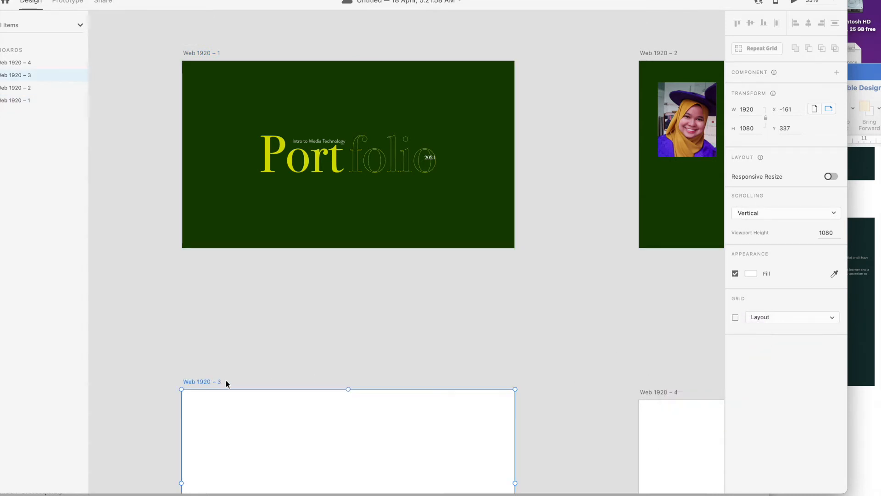
click(751, 273)
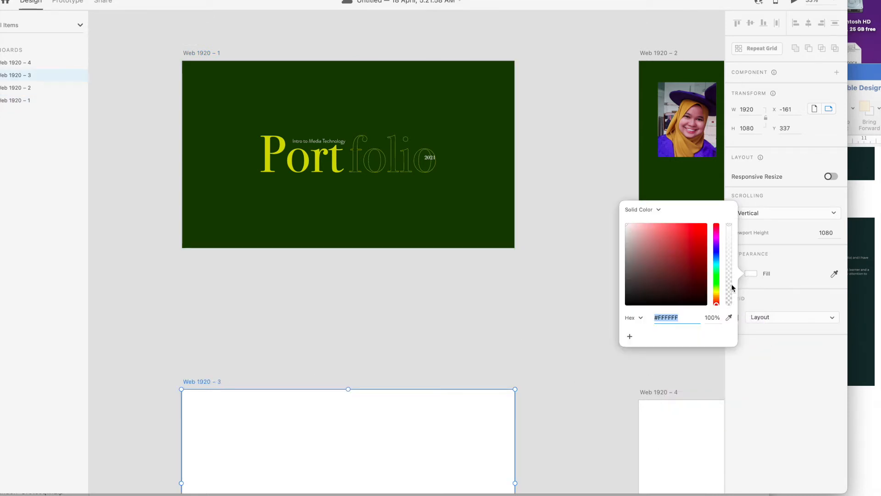
right_click(673, 318)
click(688, 364)
key(Return)
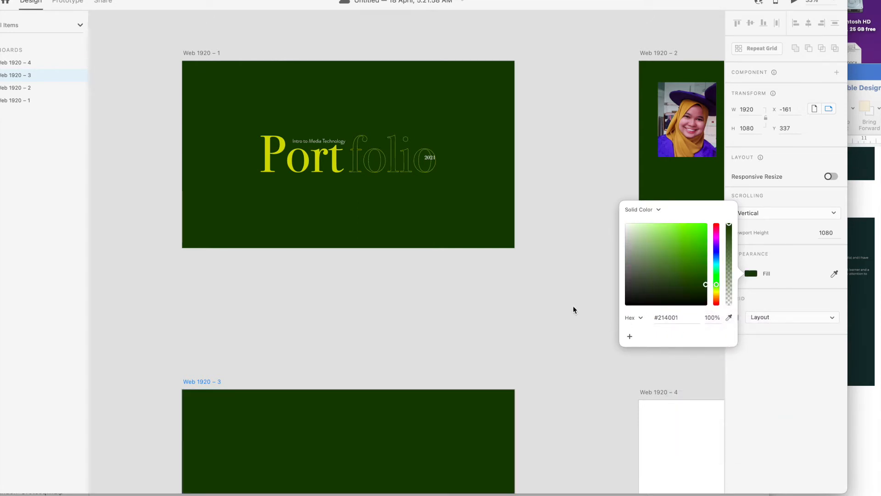
scroll(430, 211, down, 5)
click(516, 255)
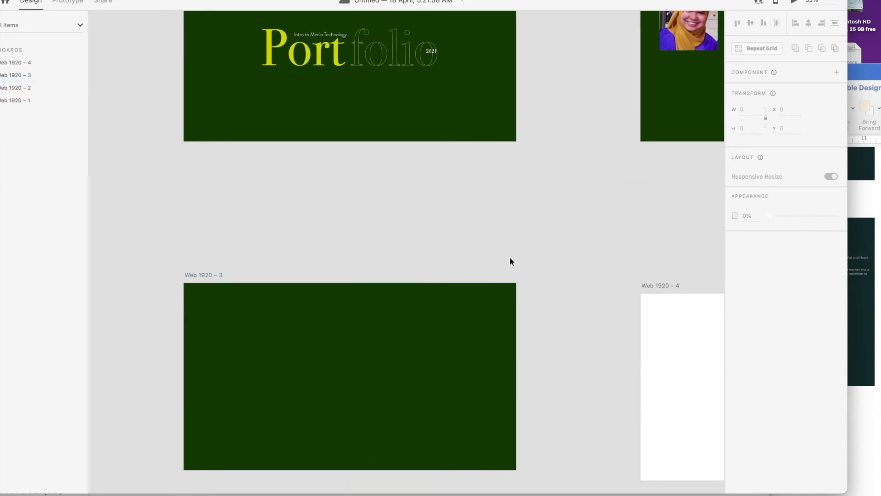
Switch to the Word planning document and review the Page 3-Portfolio, Page 4-Contact and colour wheel sections
scroll(516, 255, down, 5)
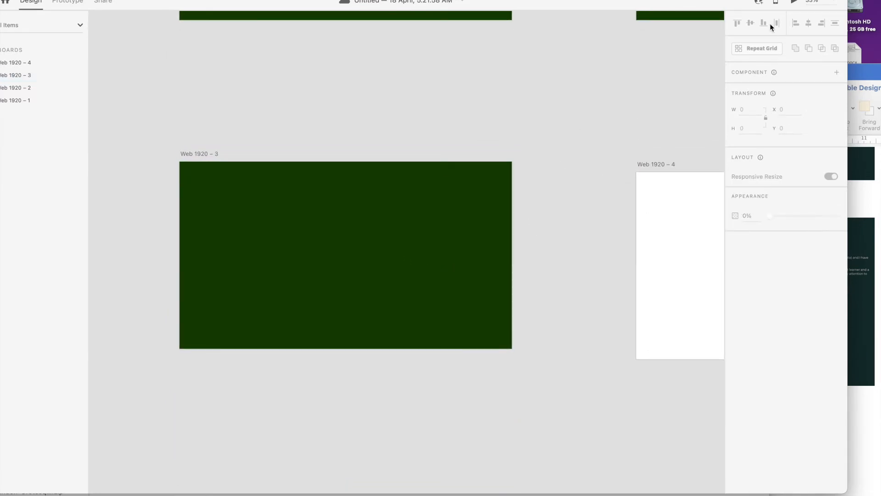
drag(688, 2, 697, 85)
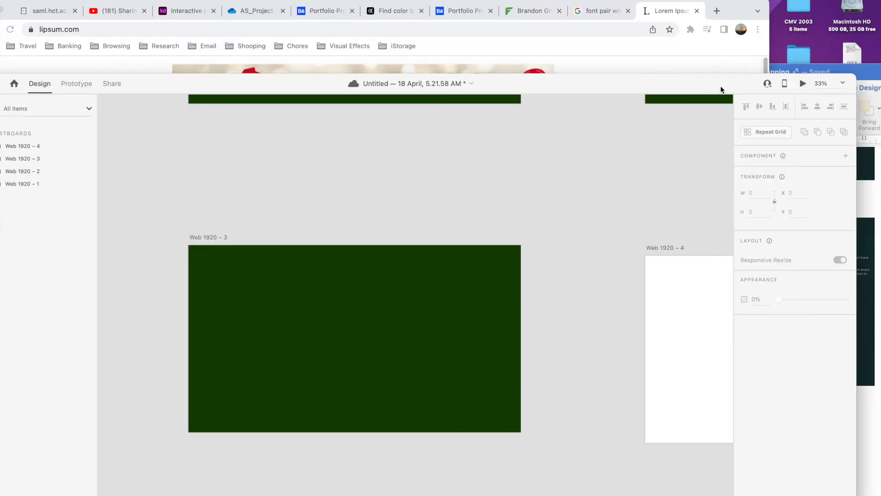
click(872, 81)
drag(867, 82, 671, 24)
scroll(649, 215, down, 10)
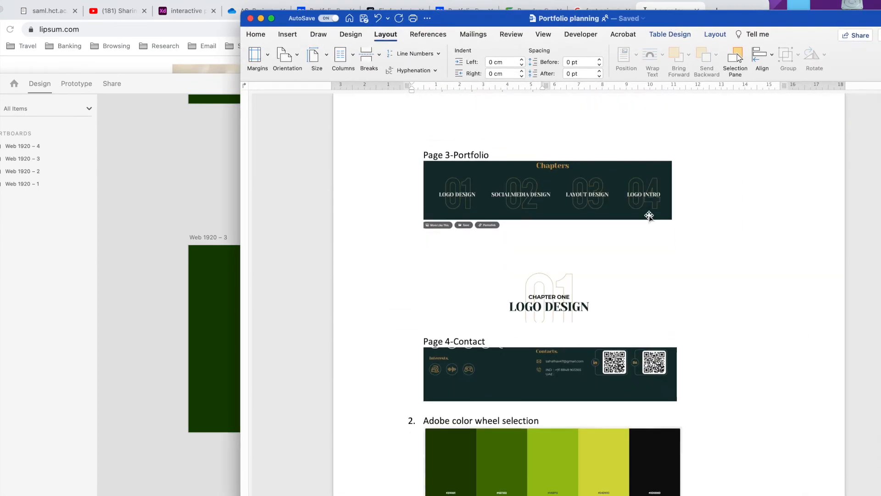
scroll(648, 216, down, 8)
scroll(527, 211, down, 2)
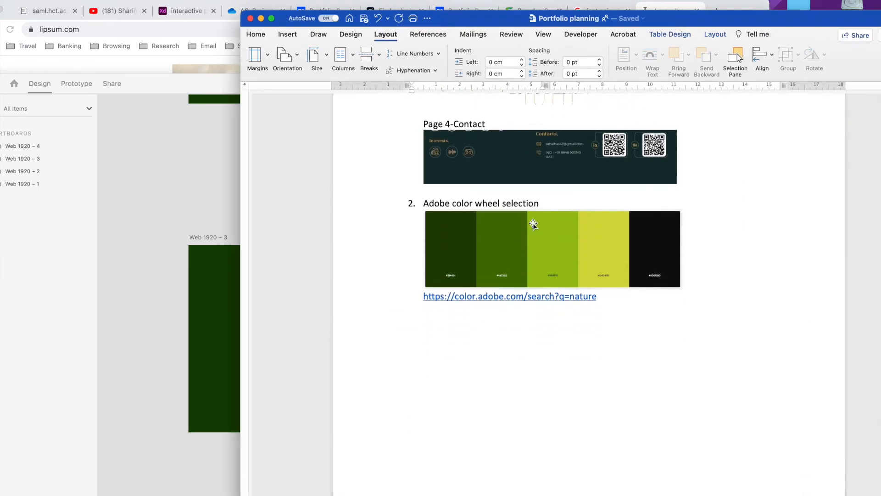
scroll(533, 223, up, 12)
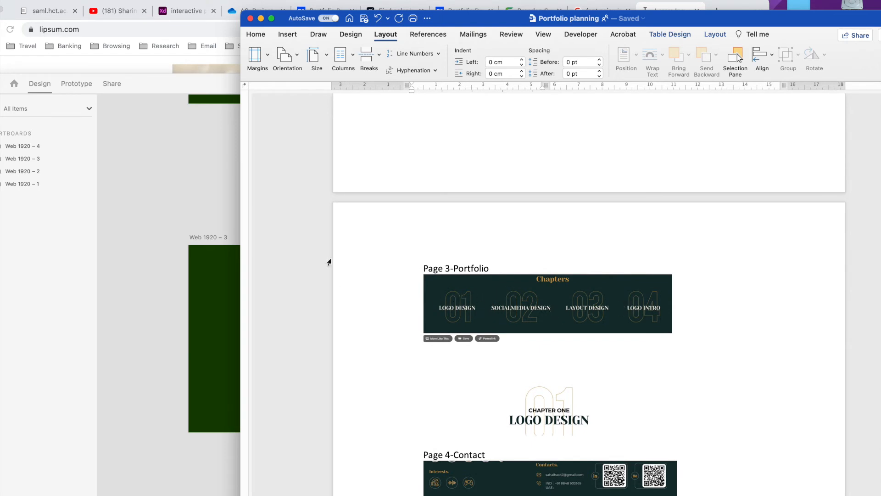
Return to Adobe XD and add the text "01" on the Web 1920 – 3 artboard
click(183, 199)
scroll(321, 307, down, 3)
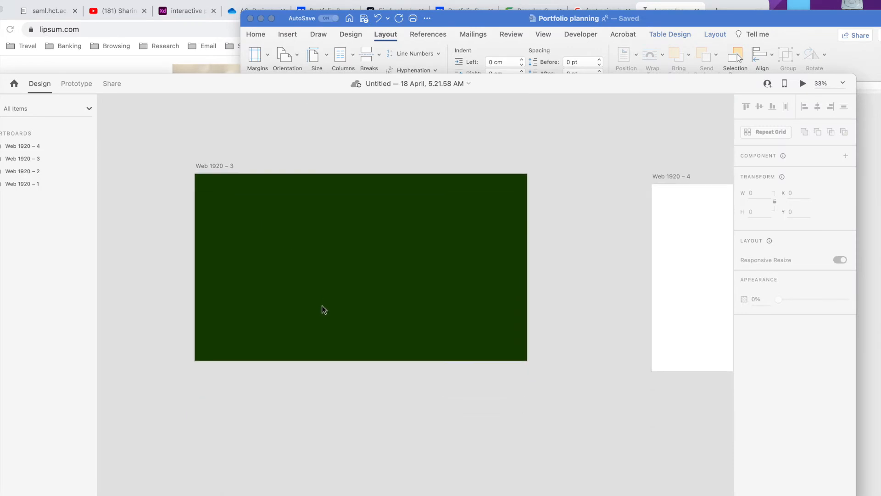
drag(297, 83, 349, 37)
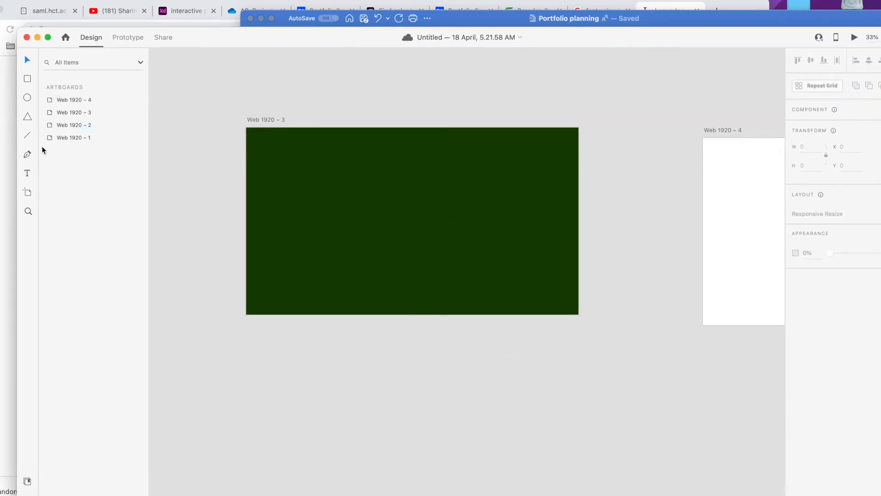
click(27, 173)
click(317, 202)
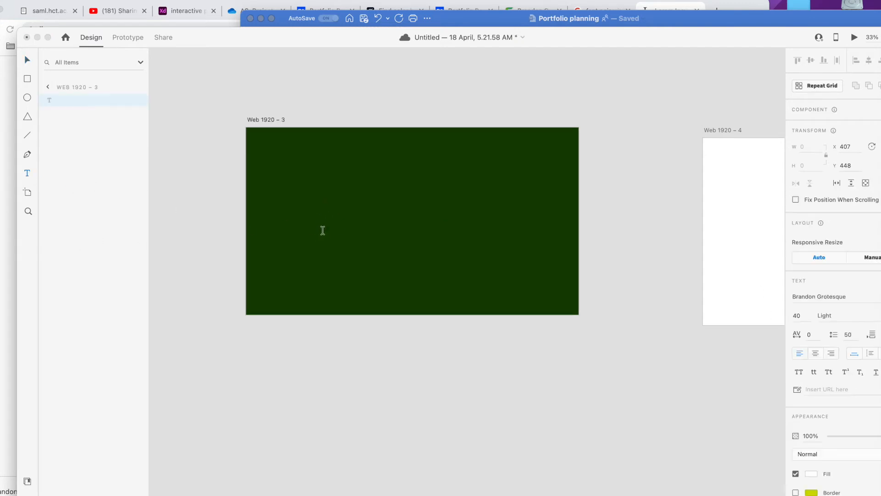
text(01)
click(28, 59)
Set the "01" text's font to Bodoni 72 and enlarge it to a size of about 210
drag(828, 26, 793, 10)
click(178, 41)
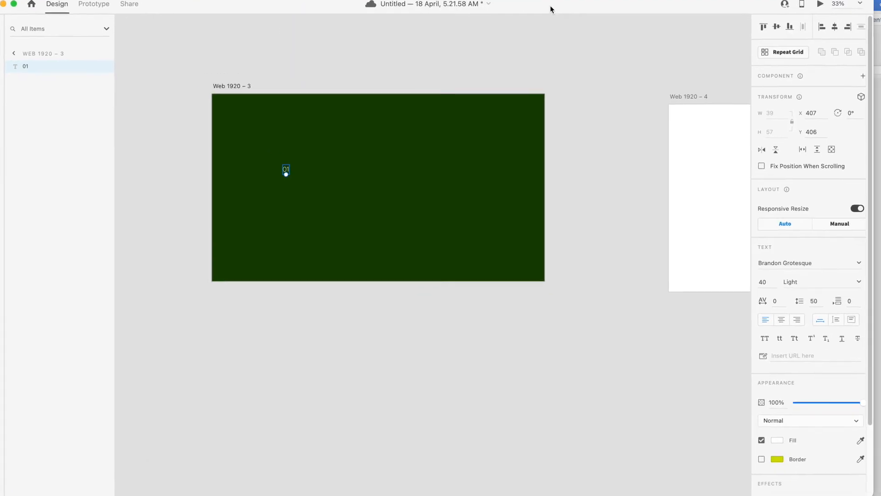
click(825, 263)
click(857, 264)
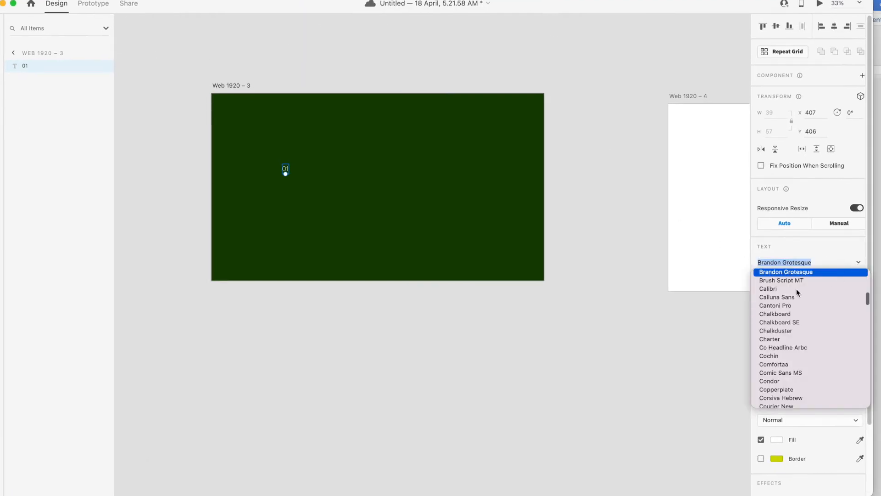
scroll(795, 292, up, 3)
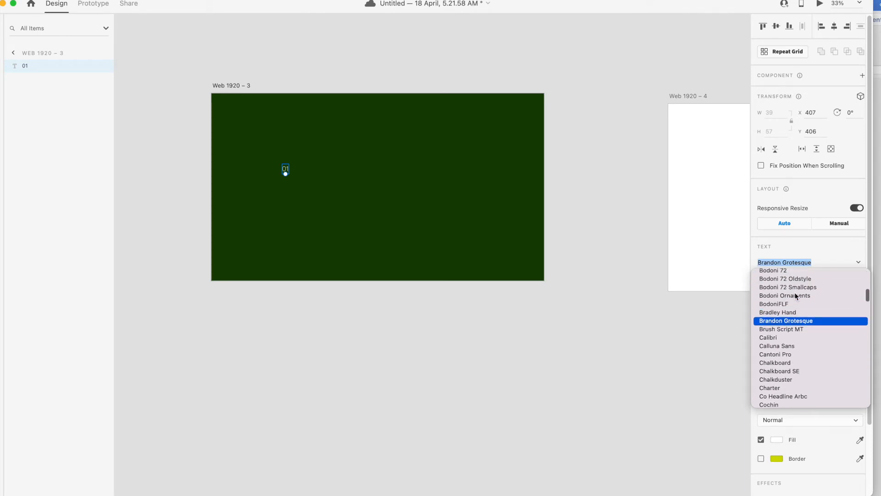
click(788, 277)
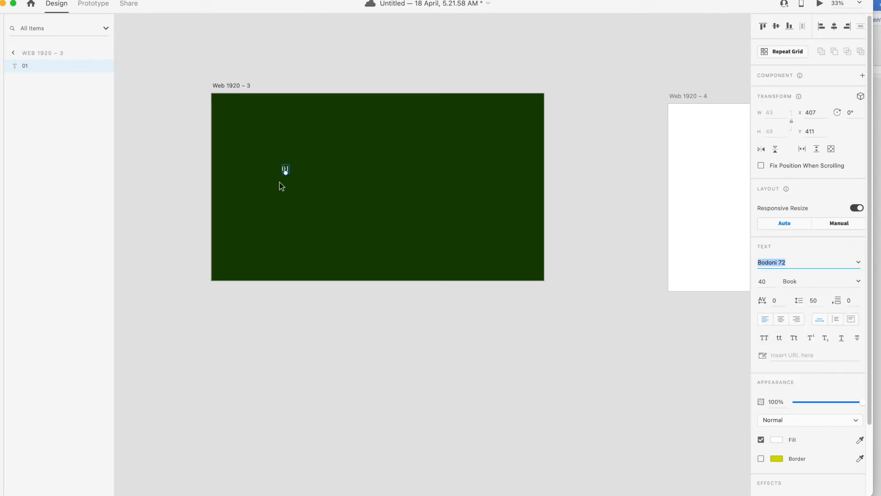
mouse_move(285, 172)
mouse_down()
mouse_move(298, 210)
mouse_move(294, 170)
mouse_up()
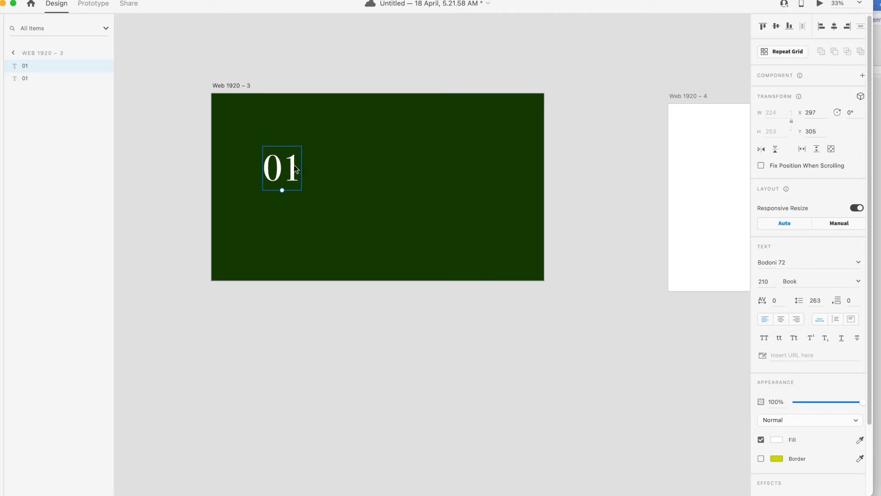
Place a duplicate of the "01" text beside the original at about X 552 and change it to "02"
drag(294, 165, 339, 168)
double_click(336, 168)
click(335, 168)
double_click(340, 169)
click(336, 169)
key(Right)
key(BackSpace)
text(2)
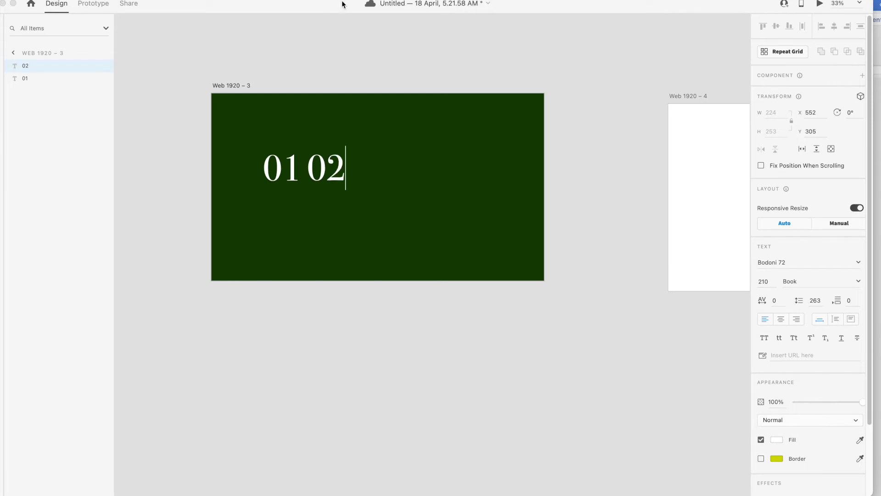
key(Escape)
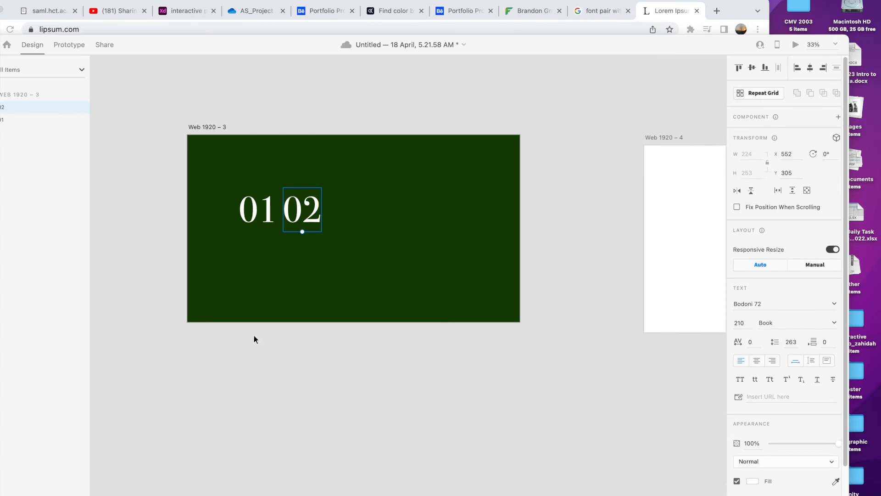
Delete the "02" text from the Web 1920 – 3 artboard, keeping only "01"
shift+click(251, 209)
click(287, 211)
key(Delete)
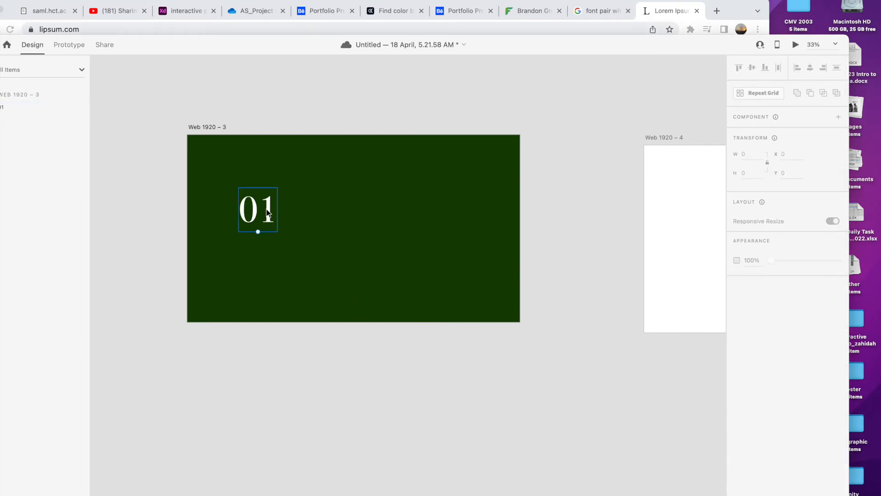
Try slightly different character spacing values on the "01" text, ending with 10
click(268, 212)
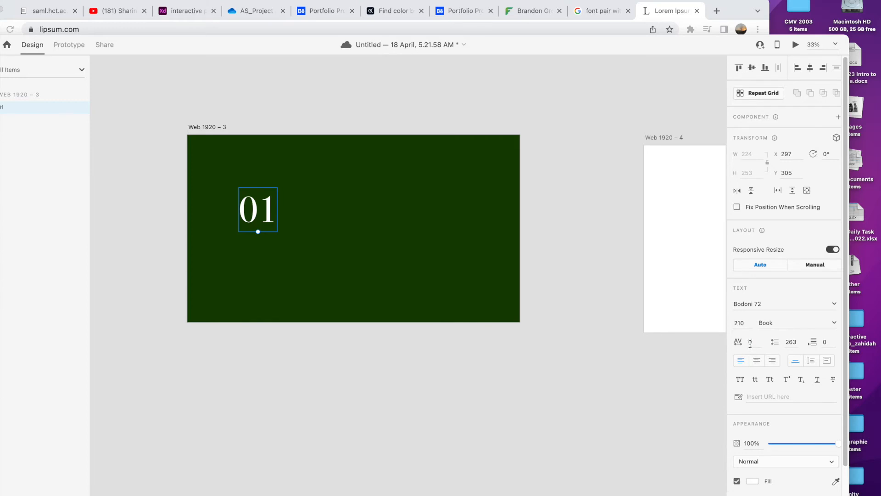
click(736, 343)
click(751, 342)
text(-1)
key(Return)
click(751, 342)
text(2)
key(Return)
text(10)
key(Return)
Try tighter character spacings of -50 and -200 on the "01" text
click(751, 342)
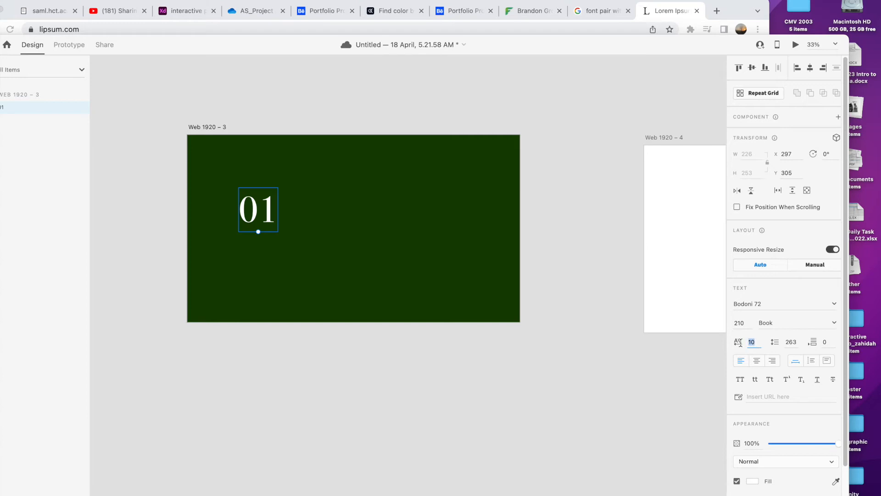
key(BackSpace)
text(-50)
key(Return)
click(753, 343)
key(BackSpace)
text(-200)
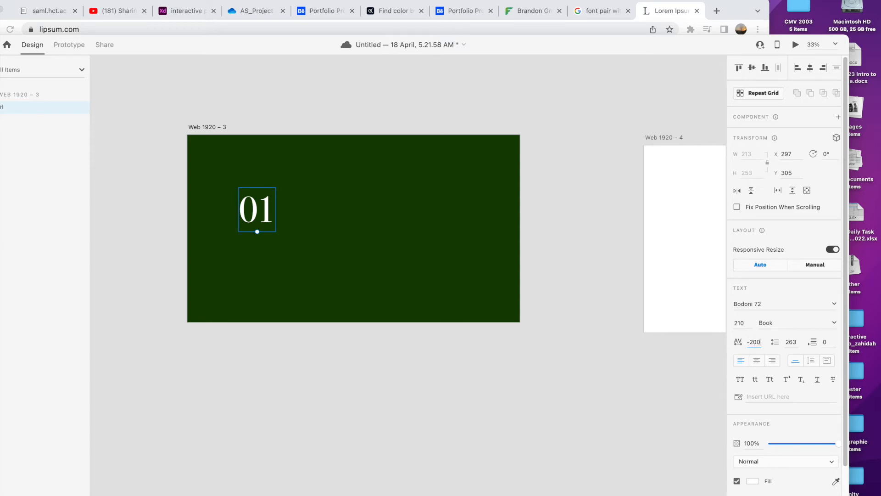
key(Return)
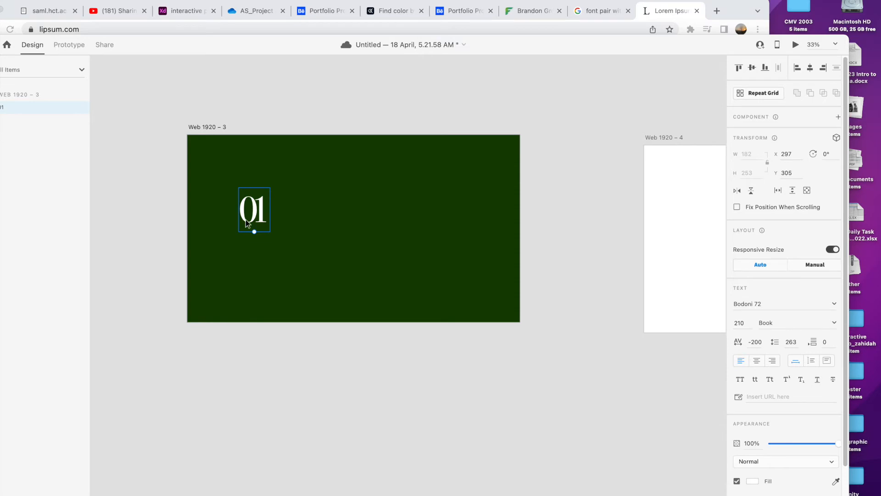
Set the character spacing of the "01" text to -150
click(757, 343)
key(Right)
key(BackSpace)
key(BackSpace)
key(Return)
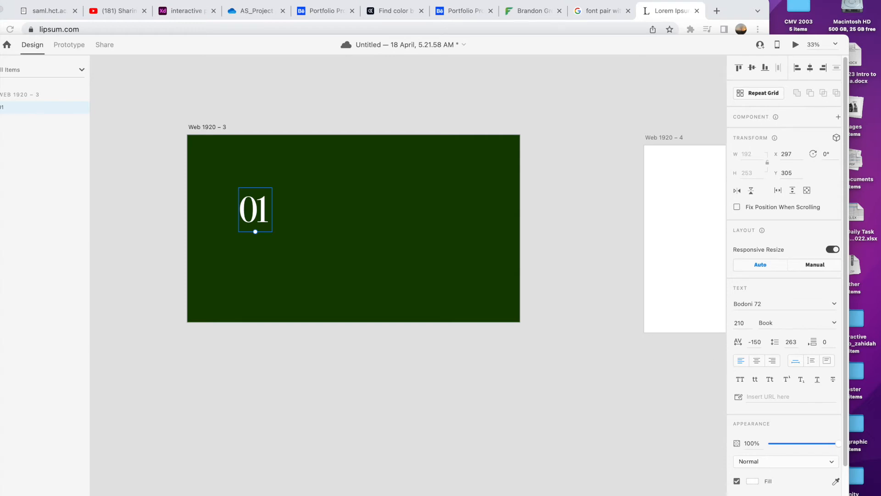
Check the Page 3-Portfolio chapter layout in the Word planning document and return to Adobe XD
drag(1, 124, 729, 73)
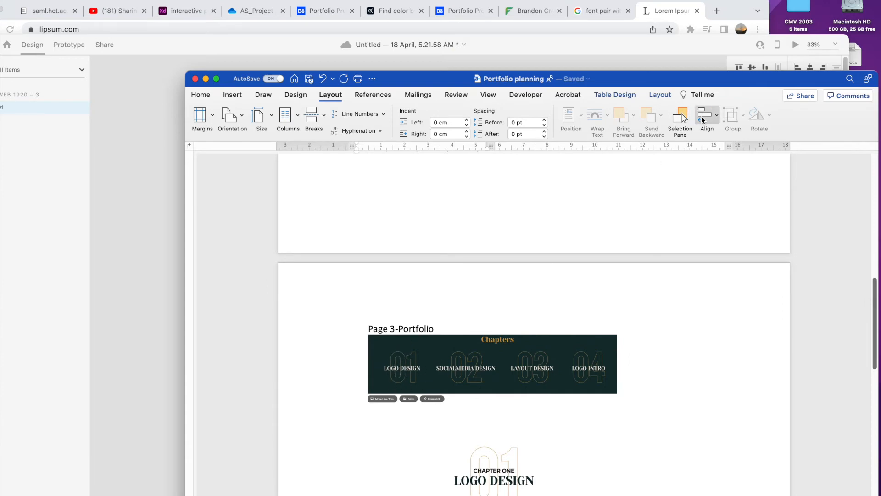
drag(743, 87, 63, 50)
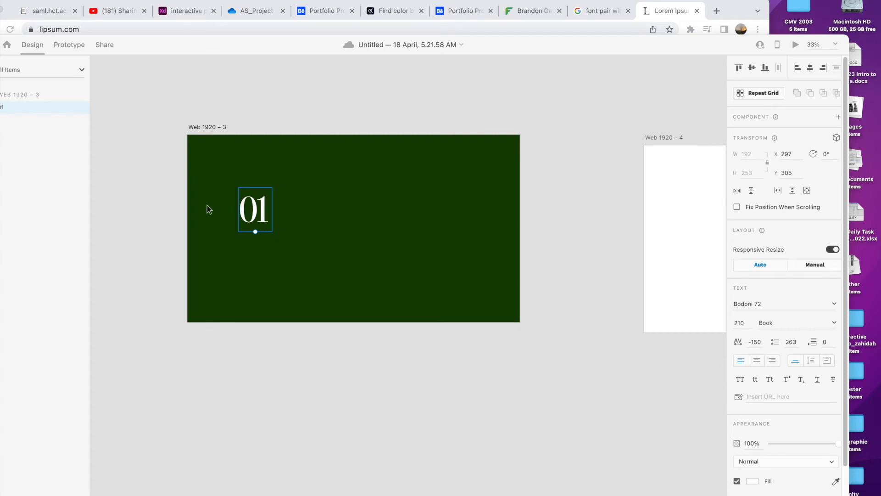
Duplicate the "01" text, place the copy beside it at about X 506 and change it to "02"
right_click(257, 216)
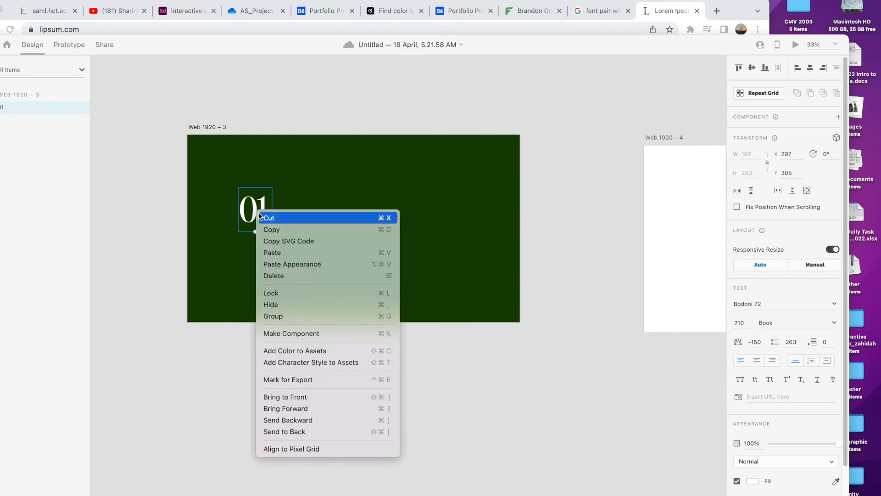
click(270, 228)
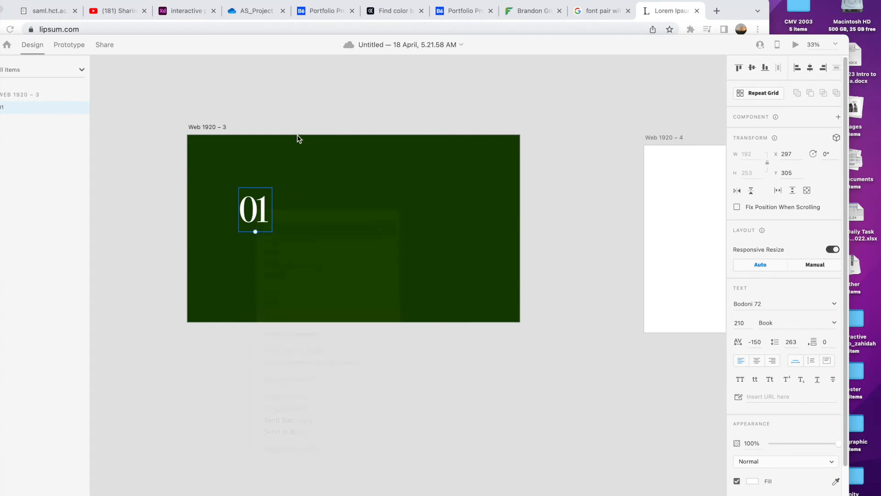
click(374, 110)
right_click(381, 162)
click(398, 168)
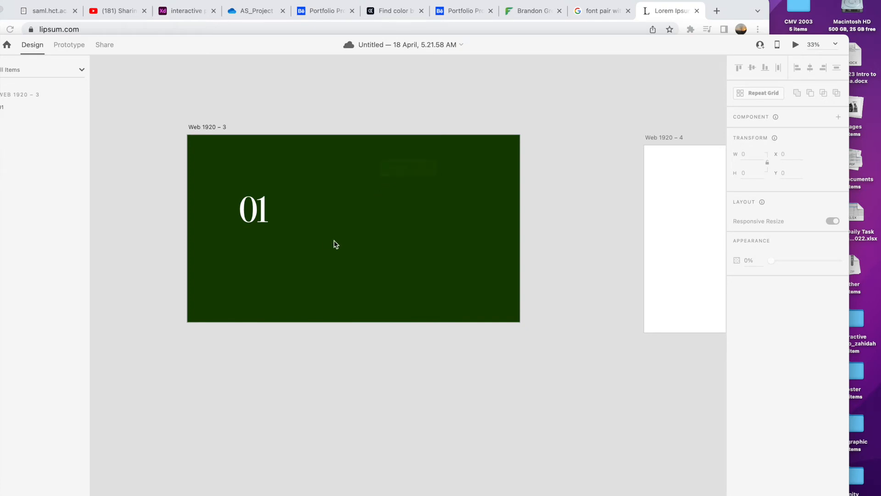
drag(265, 211, 300, 212)
double_click(299, 210)
click(302, 209)
key(BackSpace)
text(2)
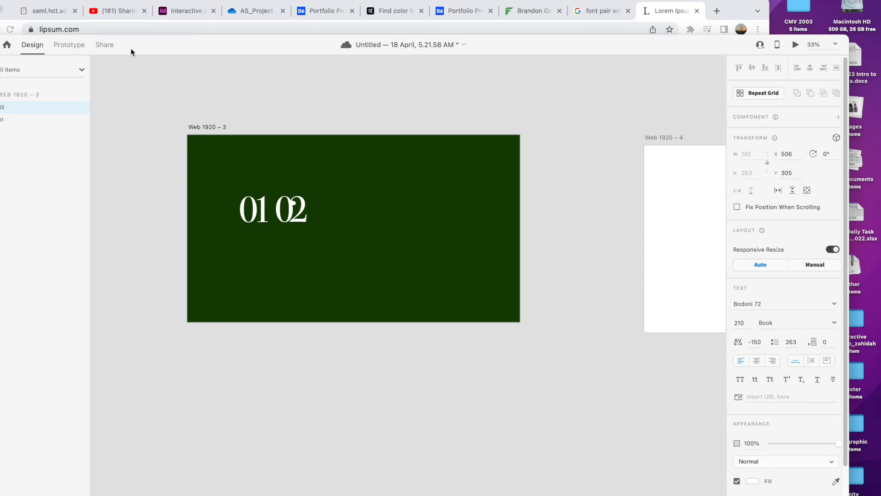
Try a character spacing of -130 on the "02" text
drag(130, 48, 163, 40)
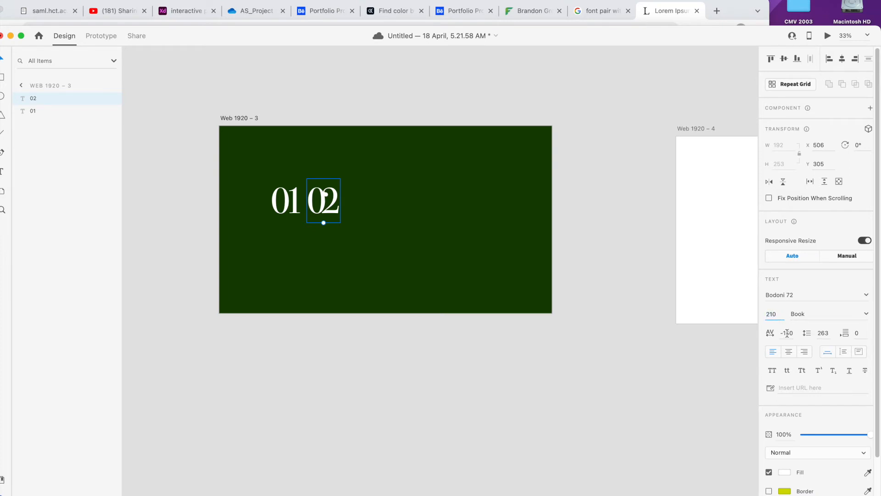
click(789, 333)
key(BackSpace)
text(3)
key(Return)
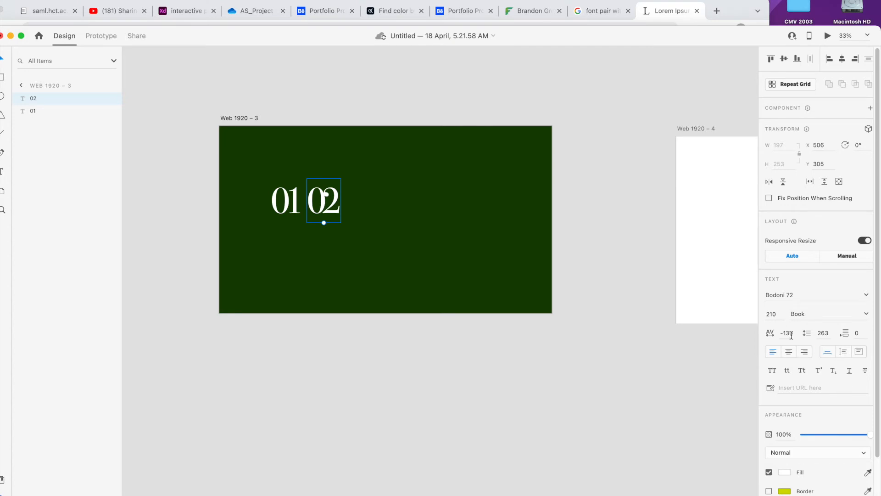
Set the character spacing of the "02" text to -80
click(789, 331)
click(794, 334)
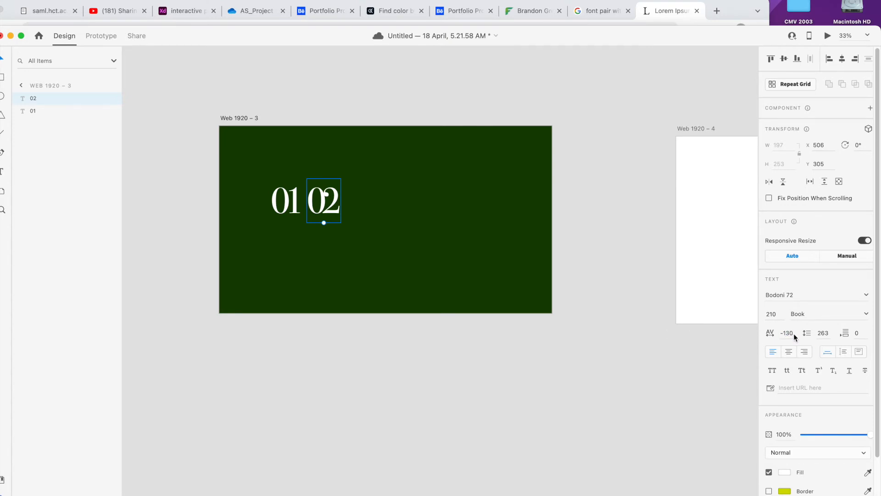
click(793, 331)
text(-)
key(Return)
click(792, 335)
text(-80)
key(Return)
Duplicate the "01" text, place the copy after "02" at about X 730 and change it to "03"
click(294, 200)
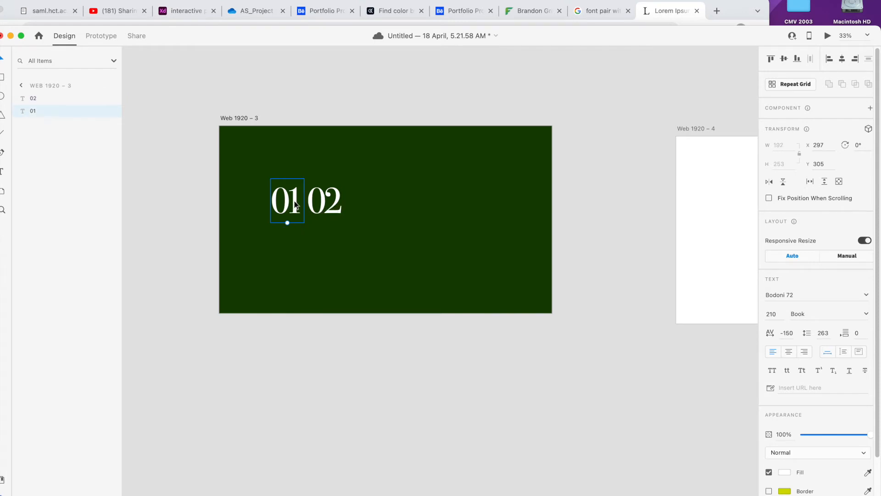
right_click(293, 200)
click(321, 228)
key(super+v)
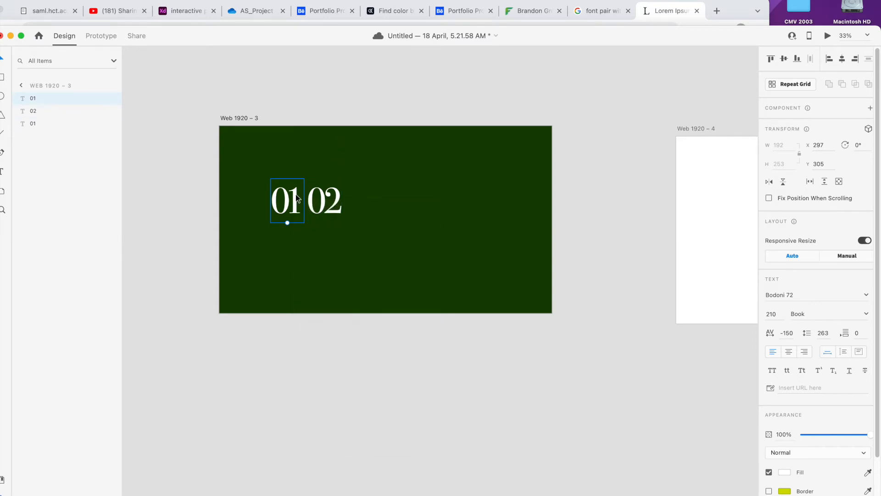
drag(296, 198, 373, 200)
double_click(374, 202)
click(377, 201)
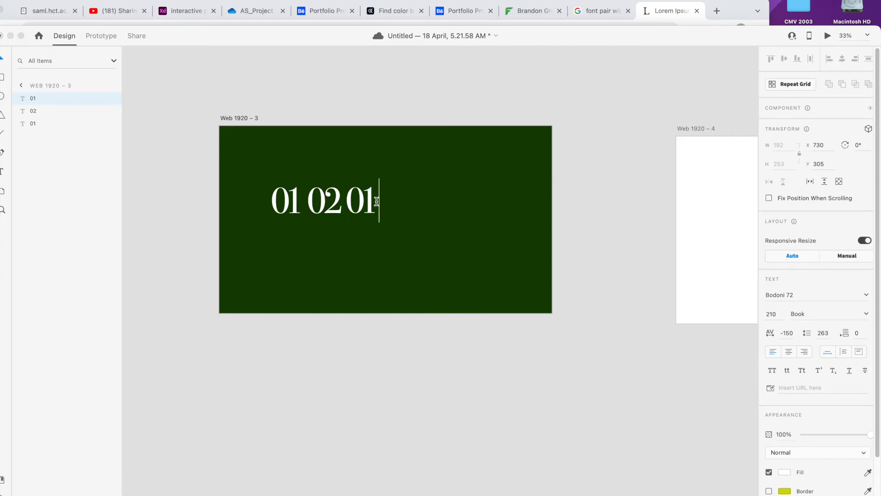
key(BackSpace)
text(3)
Set the character spacing of the "03" text to -80
click(364, 197)
drag(225, 39, 273, 31)
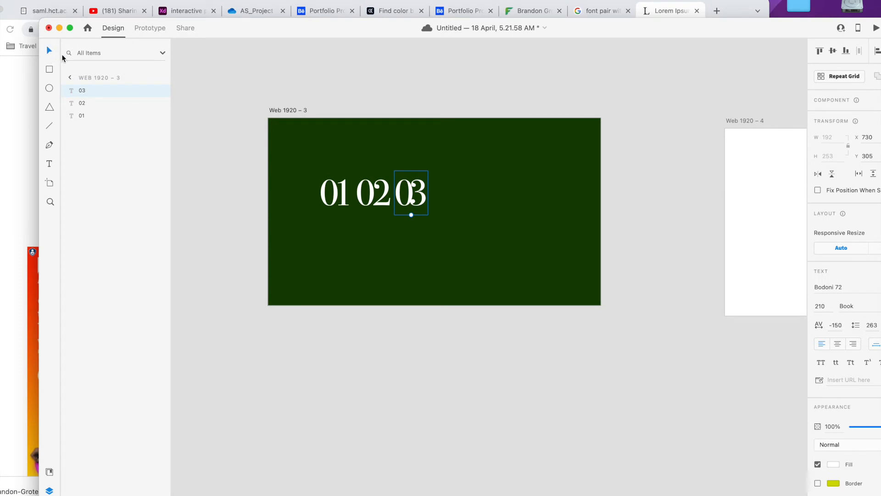
click(837, 327)
text(-15)
key(Return)
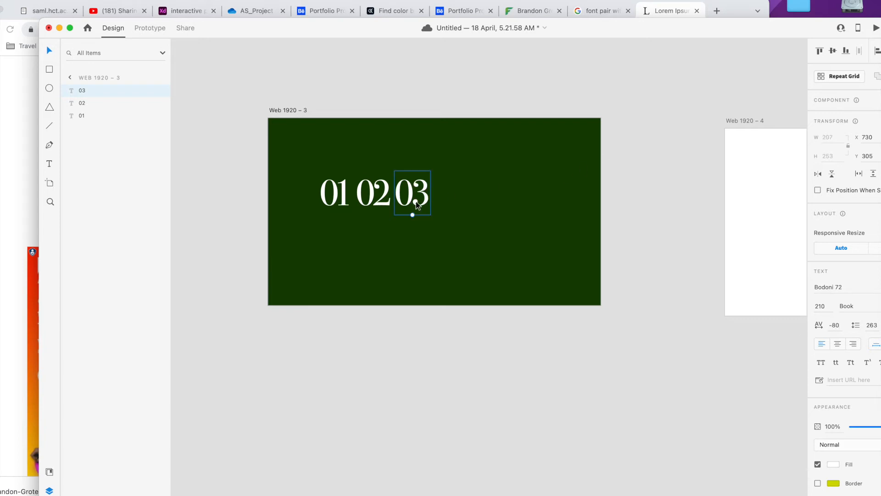
Duplicate the "03" text, place the copy after it at about X 954 and change it to "04"
right_click(414, 202)
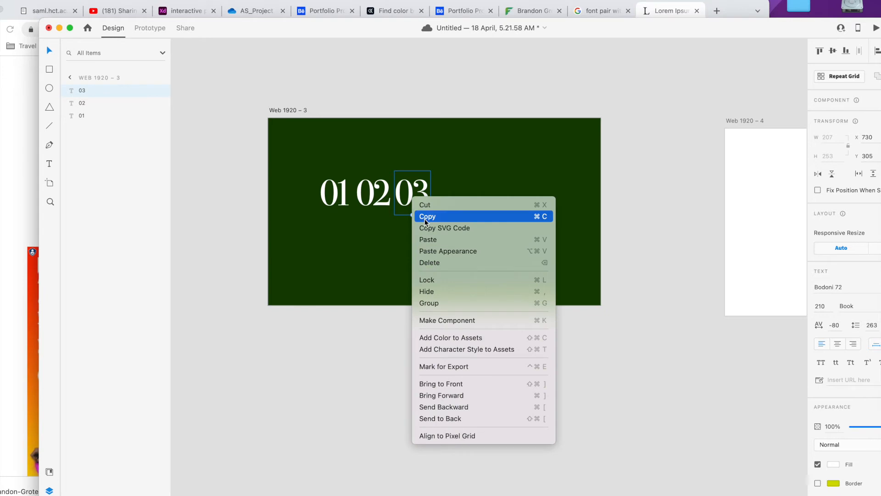
click(509, 96)
right_click(510, 96)
click(526, 99)
drag(414, 197, 461, 197)
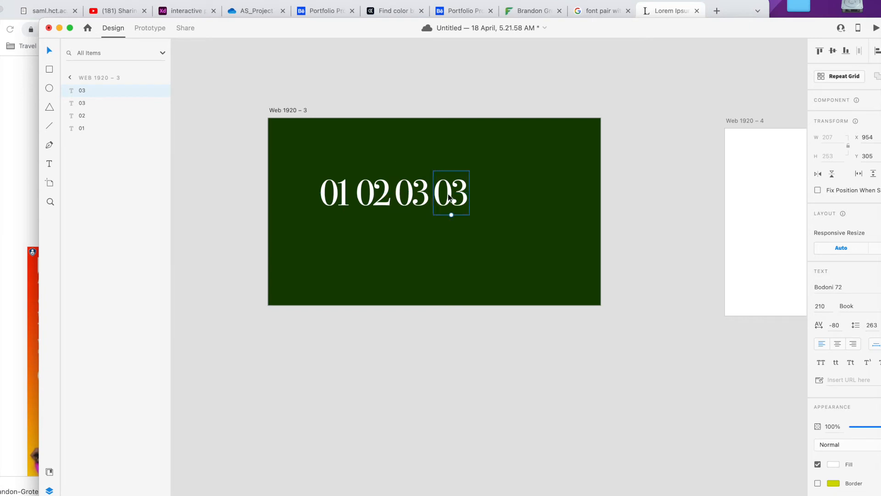
double_click(461, 196)
key(Right)
key(BackSpace)
text(4)
click(49, 51)
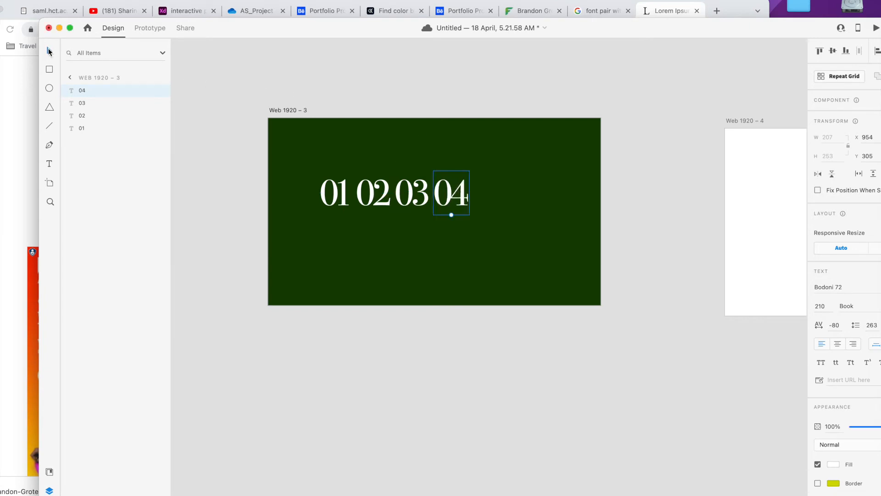
Loosen the character spacing of the "04" text, trying -50 and settling on -30
right_click(466, 197)
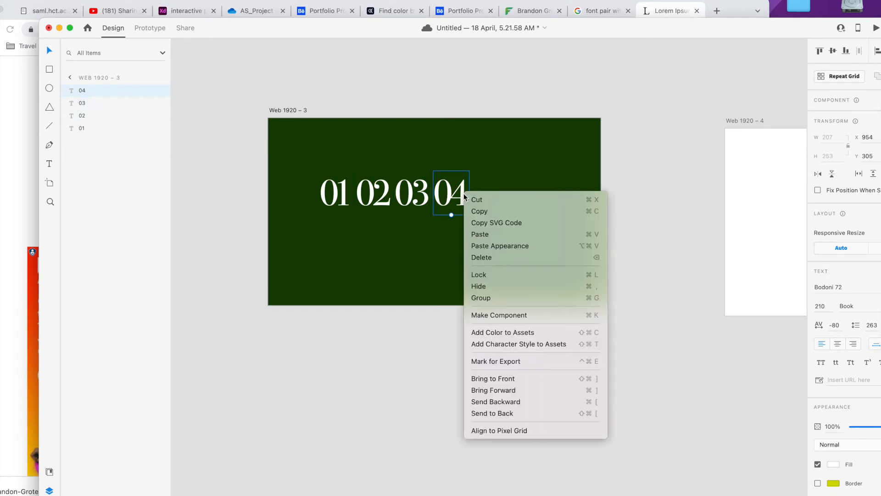
click(472, 209)
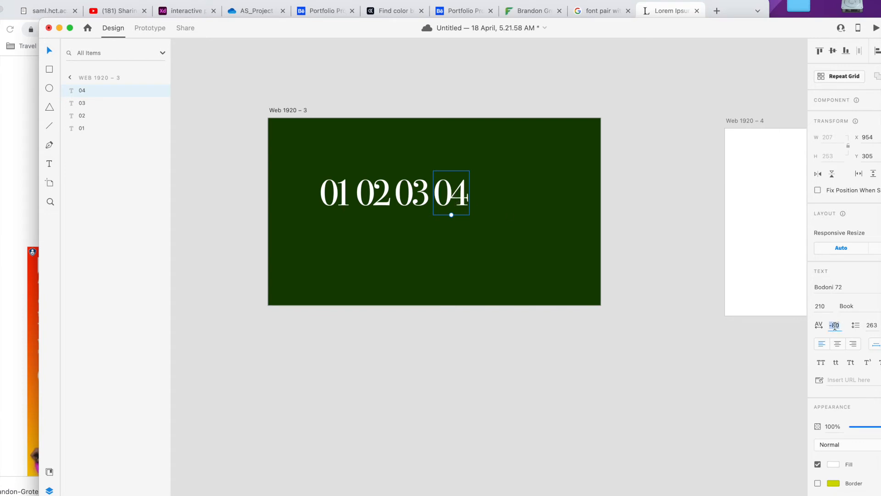
key(Return)
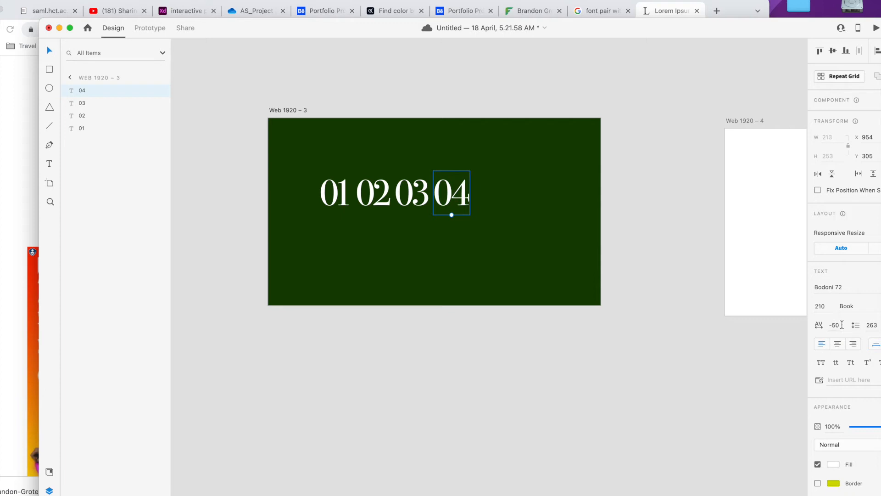
click(835, 326)
key(Return)
click(427, 123)
click(452, 195)
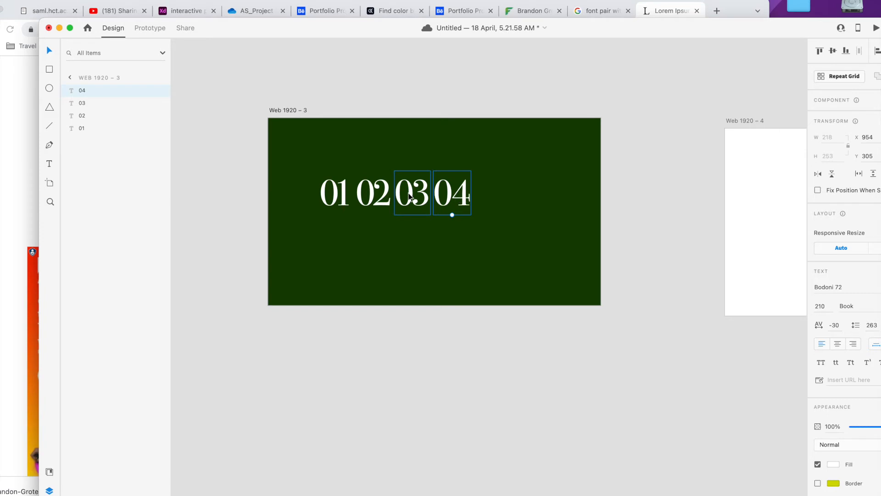
Duplicate the "02" text, place the copy after "04" at about X 1255 and change it to "05"
click(387, 196)
right_click(387, 197)
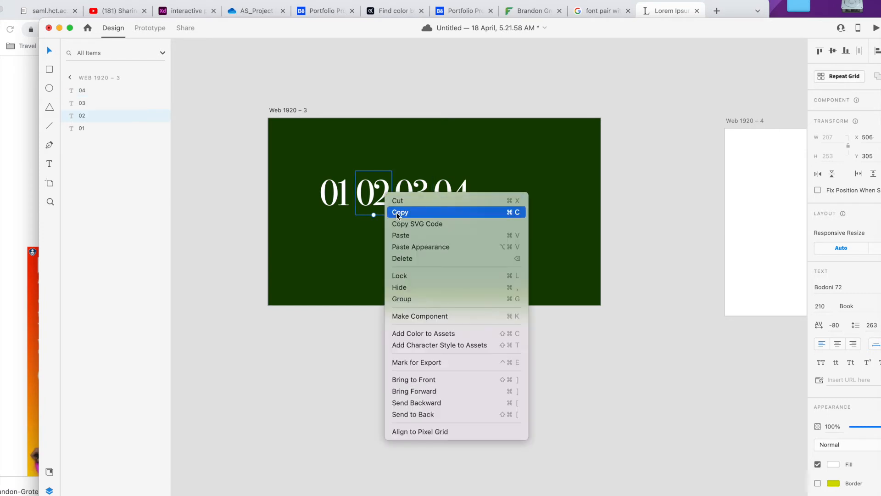
click(398, 212)
click(512, 109)
key(super+v)
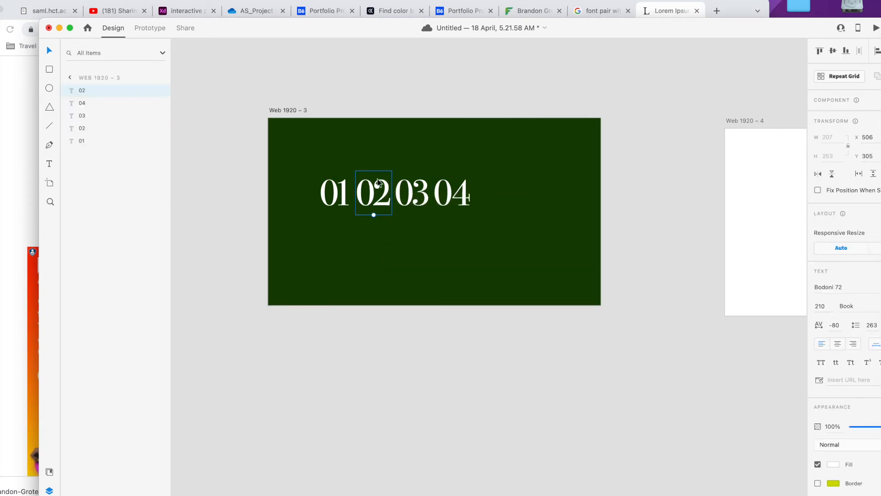
drag(389, 188, 517, 196)
double_click(517, 198)
click(517, 197)
key(BackSpace)
text(5)
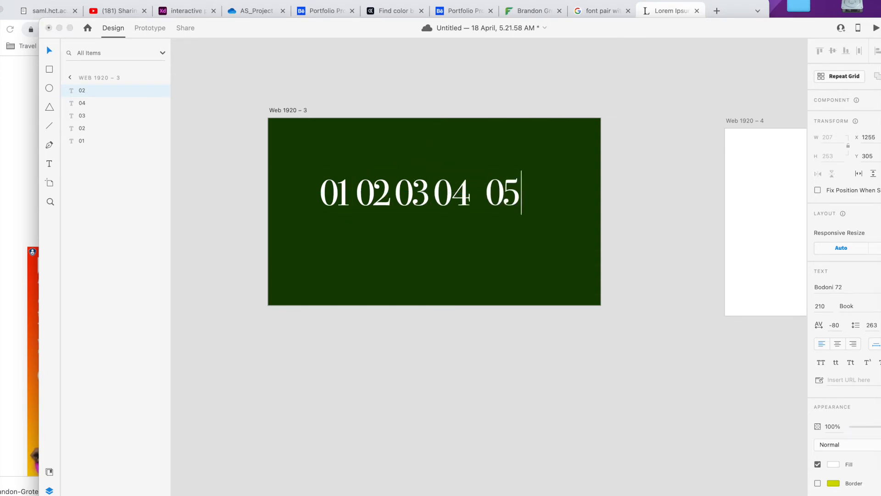
key(Escape)
Shift the "04" and "03" texts to even out the gaps in the number row, placing "03" at about X 753
click(421, 153)
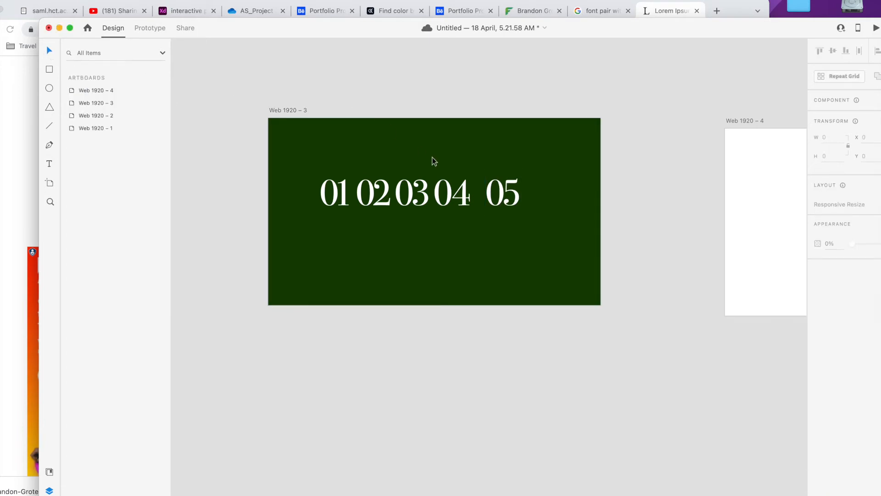
drag(466, 196, 422, 197)
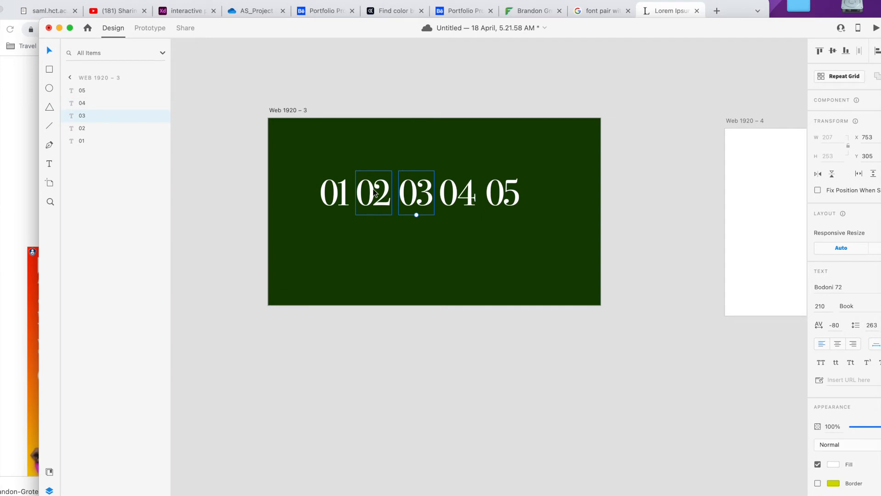
click(476, 108)
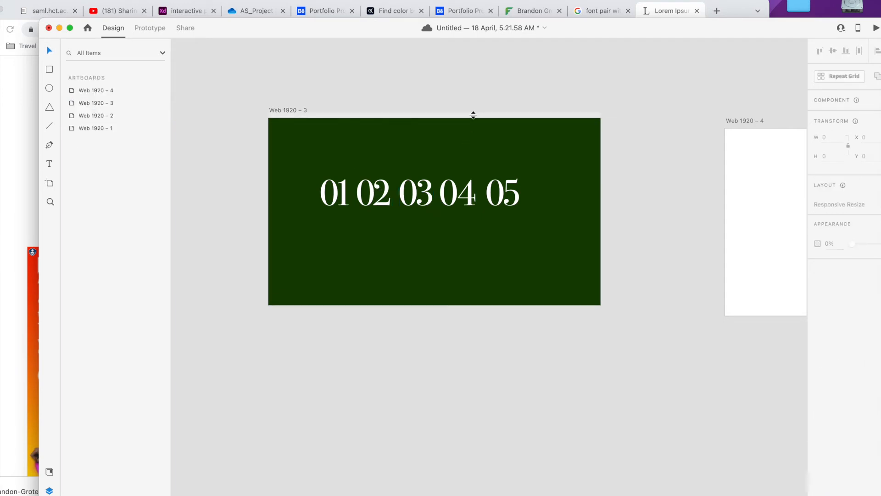
Distribute the texts "01" to "05" evenly in the horizontal direction and move the row to the centre of the green artboard, at about Y 414
click(287, 150)
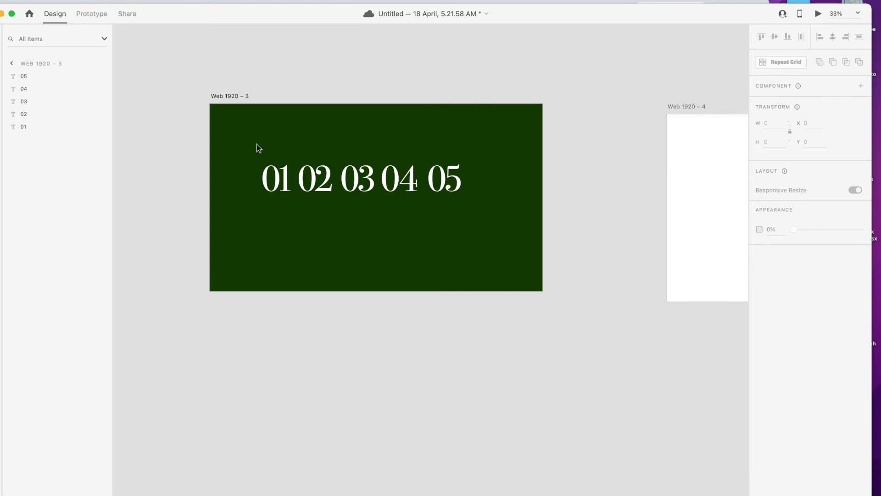
drag(254, 136, 507, 213)
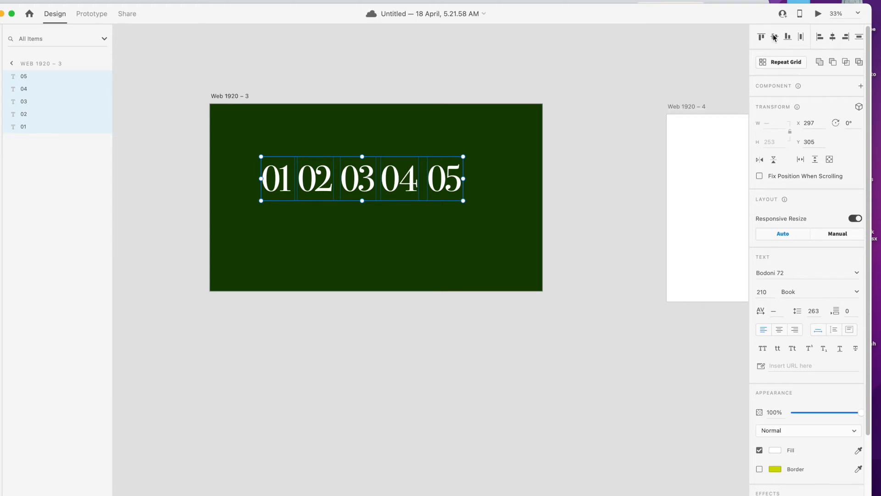
click(801, 38)
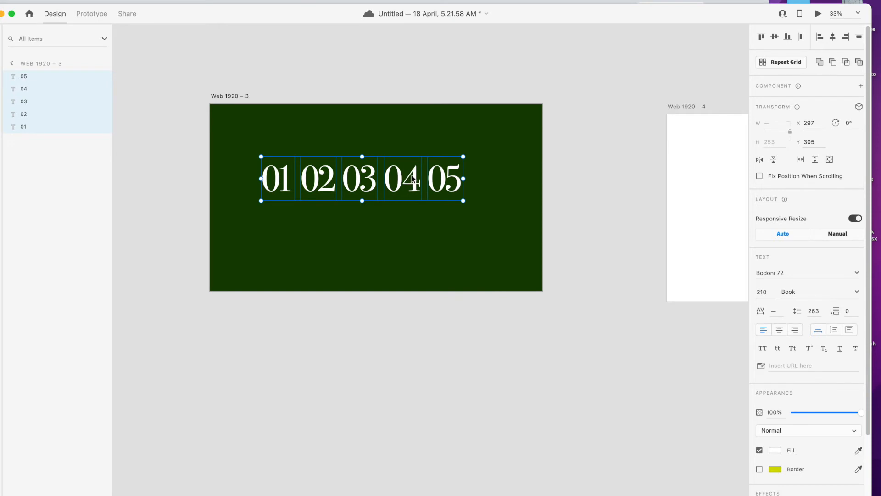
drag(412, 176, 427, 192)
click(608, 203)
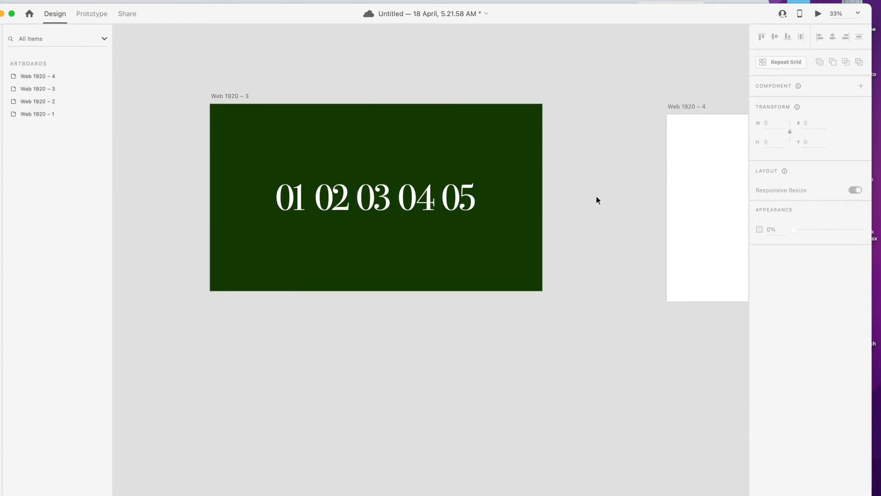
Widen the number row by moving "01" outward to about X 275 and "05" outward, and shift "04" and "03" between them
click(299, 199)
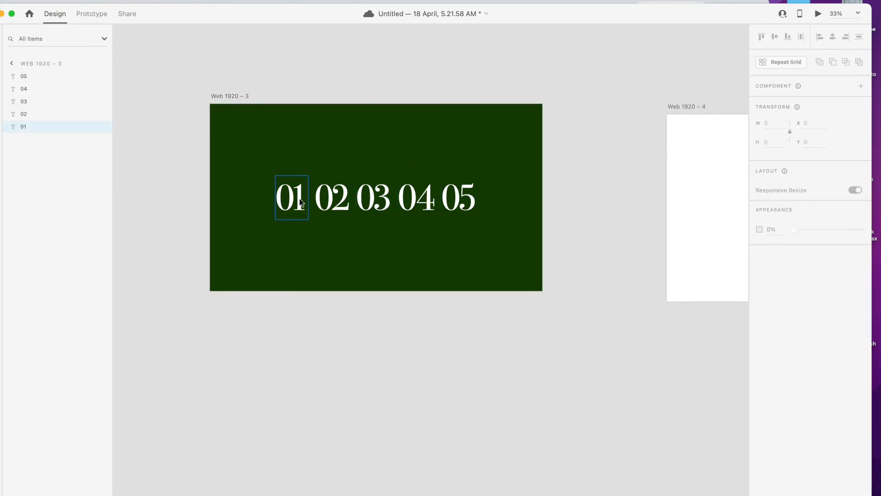
drag(299, 201, 282, 201)
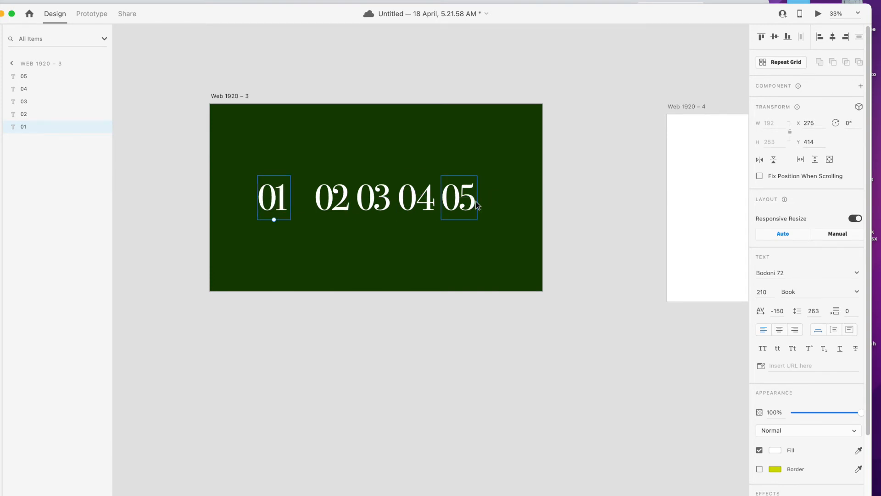
drag(474, 205, 497, 205)
drag(425, 202, 390, 199)
click(330, 161)
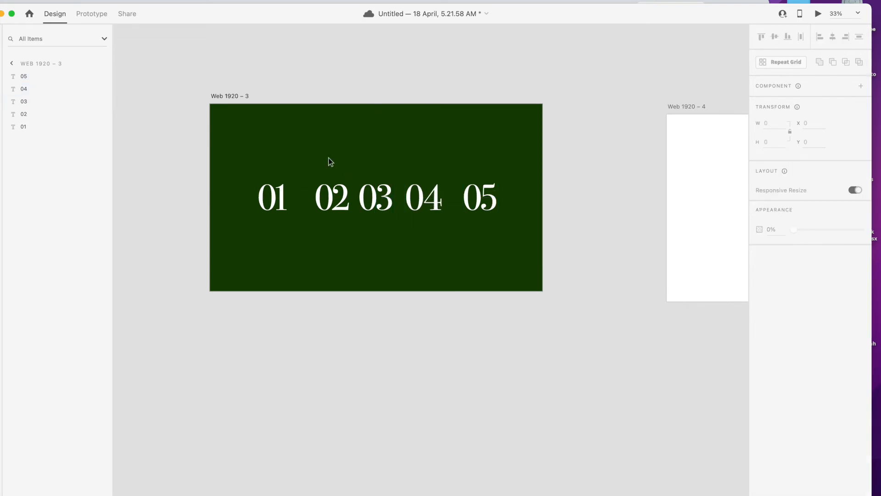
Distribute the widened row of texts "01" to "05" with equal horizontal gaps
drag(231, 140, 519, 228)
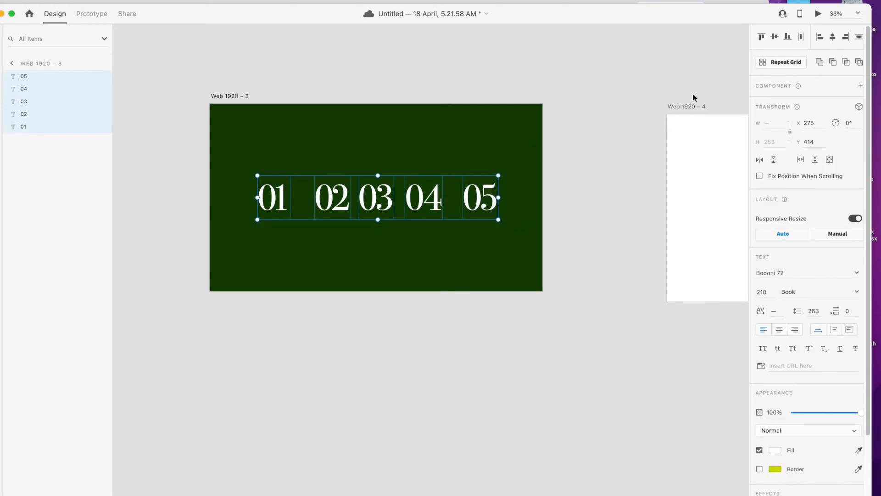
click(799, 39)
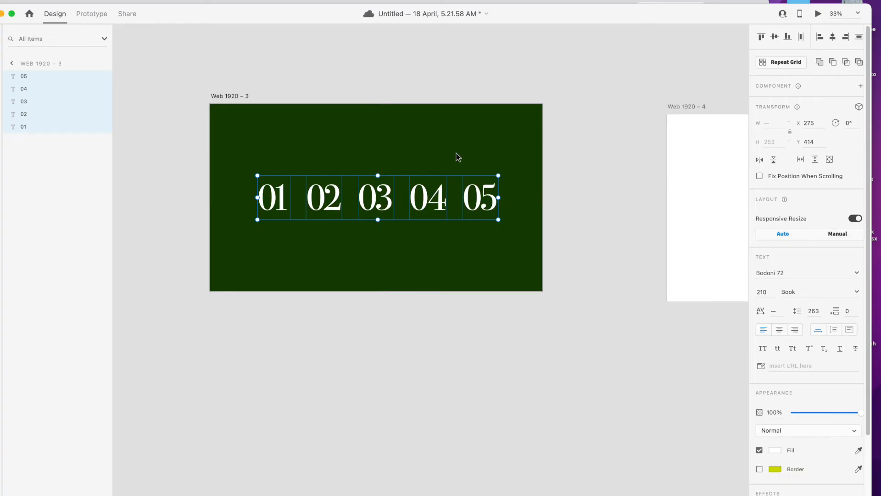
click(578, 254)
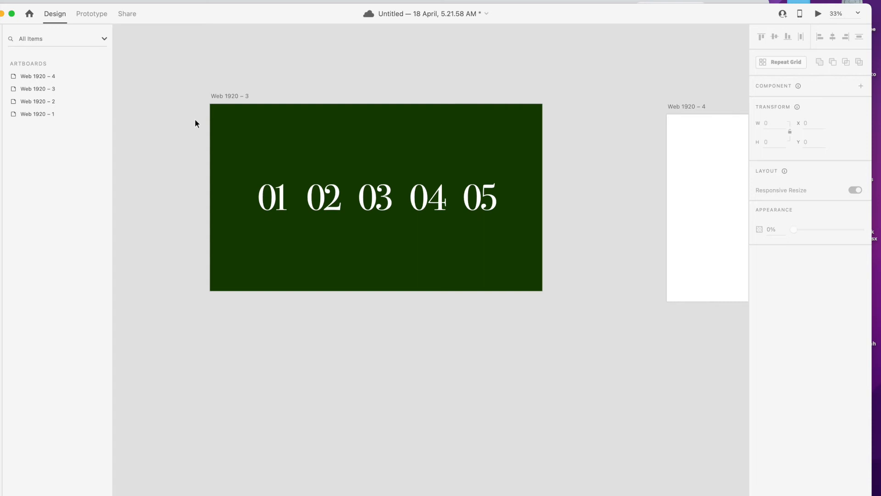
Add the text "Illustration" above the number row on the green artboard, at about X 467
drag(0, 36, 653, 45)
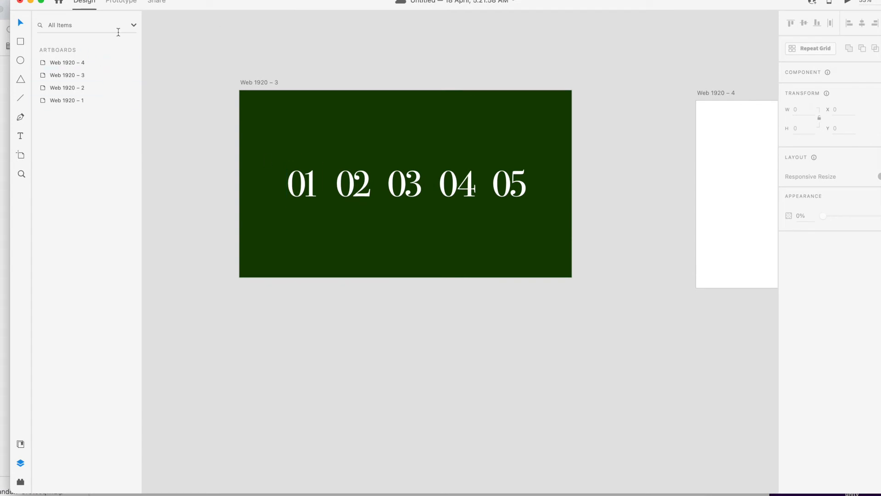
click(20, 138)
click(320, 118)
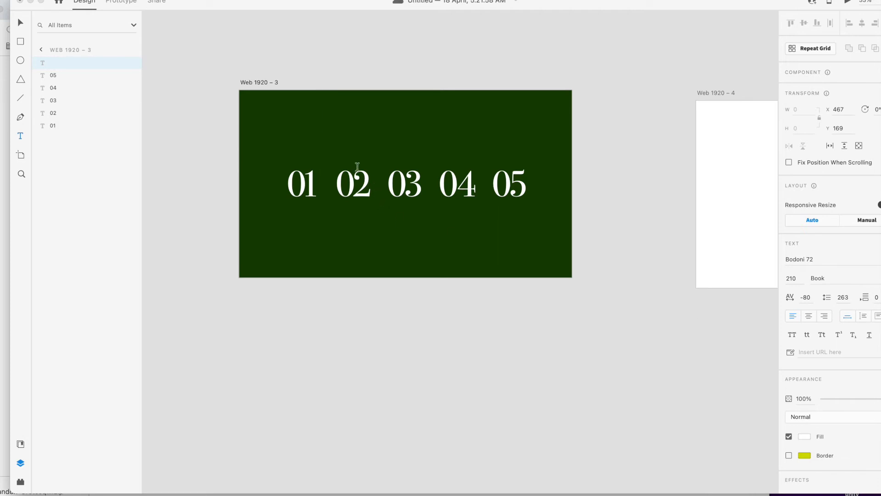
text(Illustration)
key(Escape)
click(14, 28)
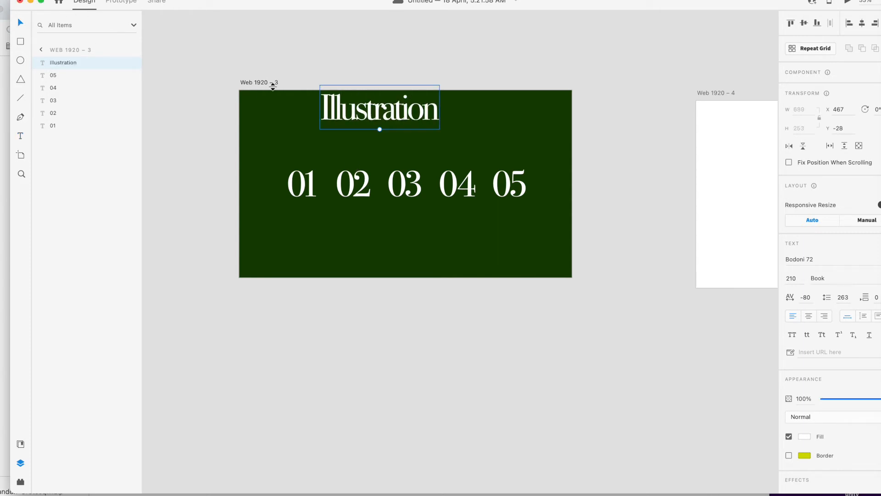
Set the "Illustration" text in Brandon Grotesque with a character spacing of 0
click(815, 259)
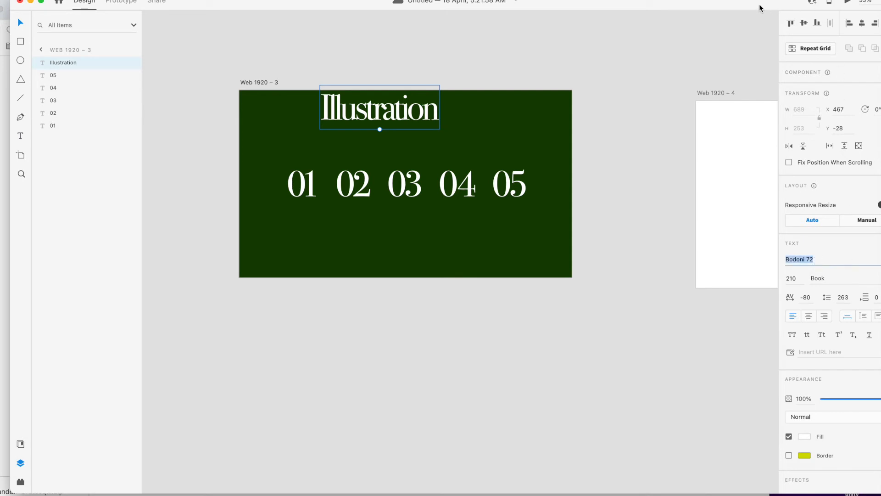
click(833, 257)
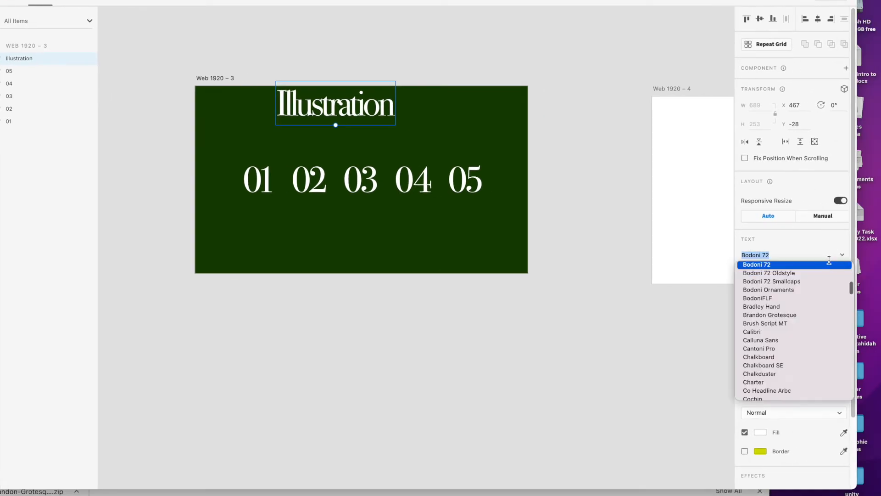
click(778, 316)
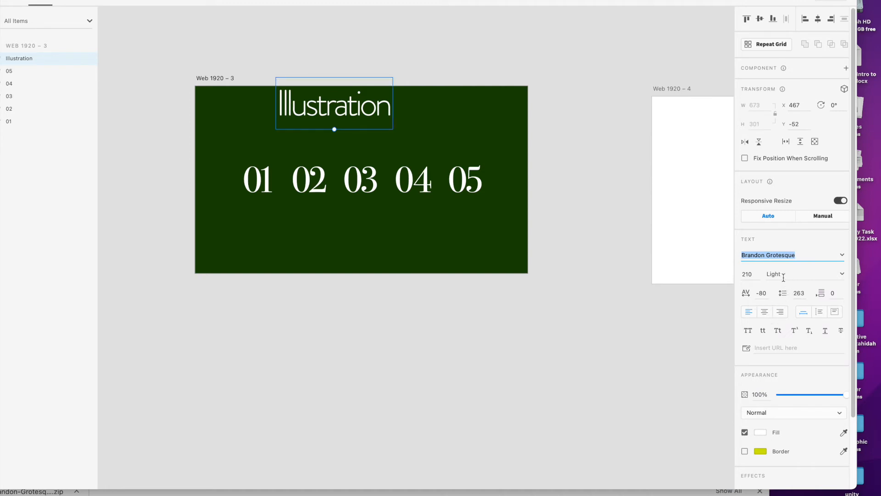
click(765, 296)
text(0)
key(Return)
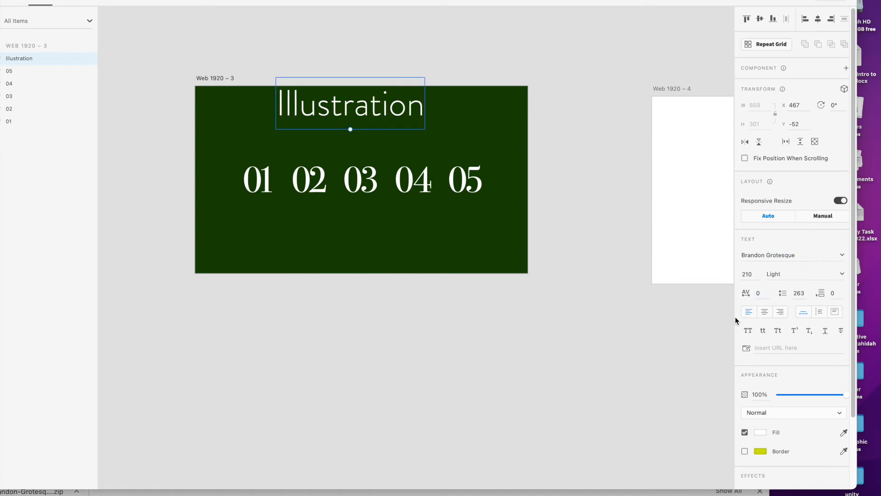
Reduce the font size of the "Illustration" text, trying 30 and settling on 50
click(751, 275)
text(30)
key(Return)
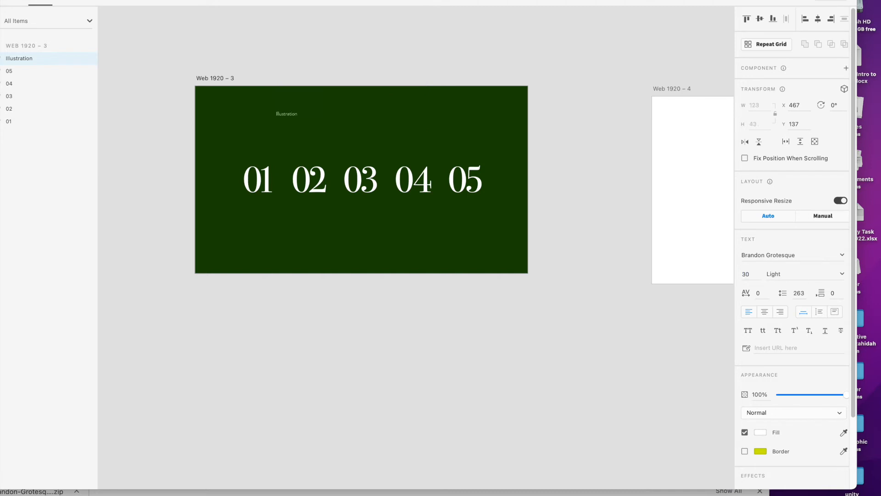
click(752, 275)
text(50)
key(Return)
Copy the hex code #D4D93D from the border colour of the "01" and "02" texts
click(265, 188)
shift+click(300, 189)
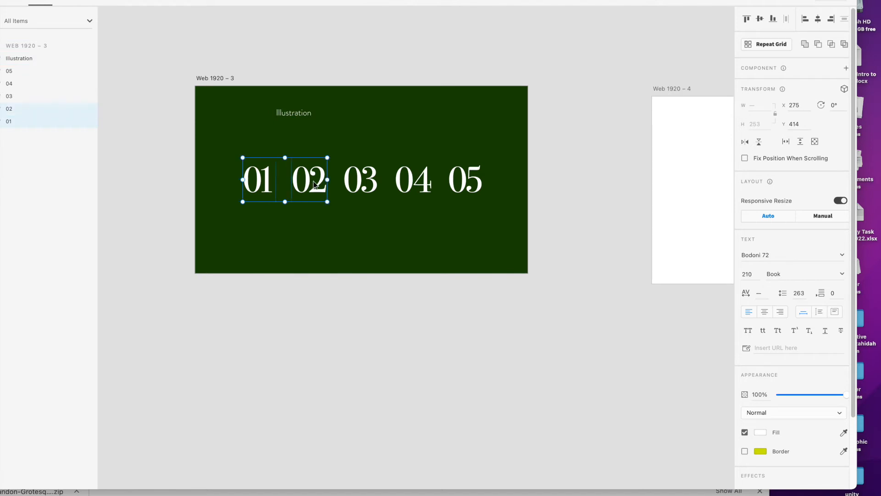
click(760, 451)
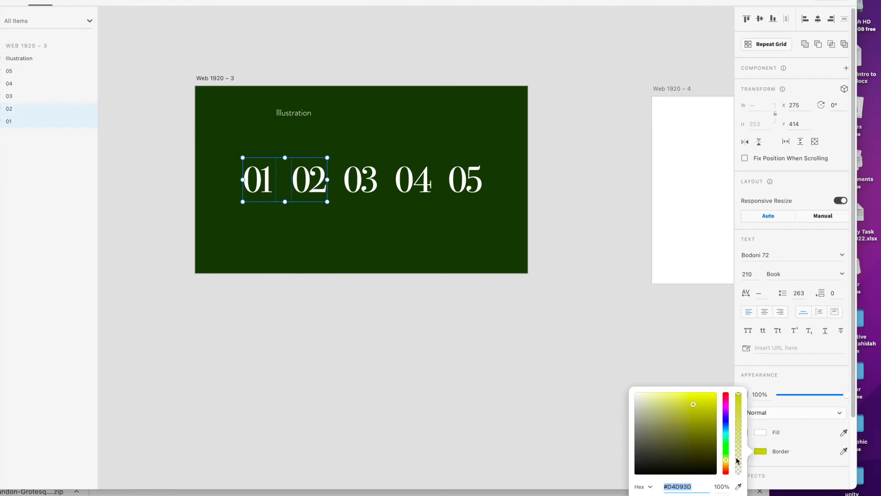
right_click(676, 488)
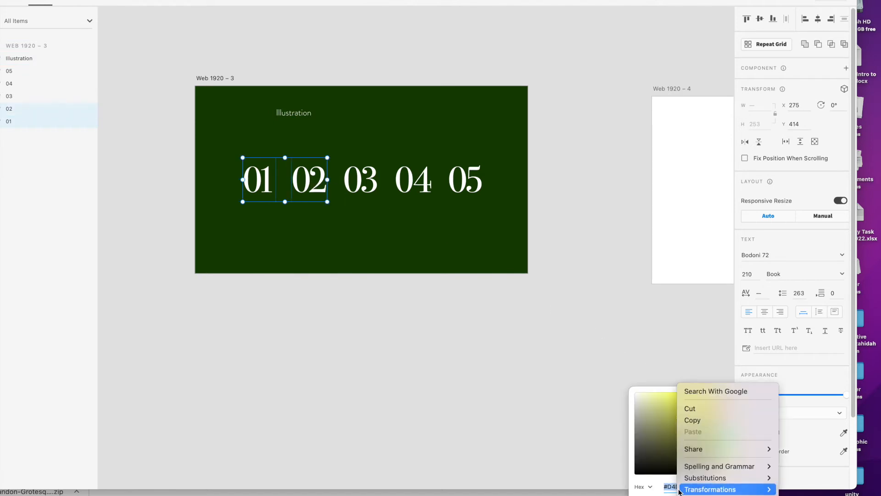
click(705, 422)
click(555, 163)
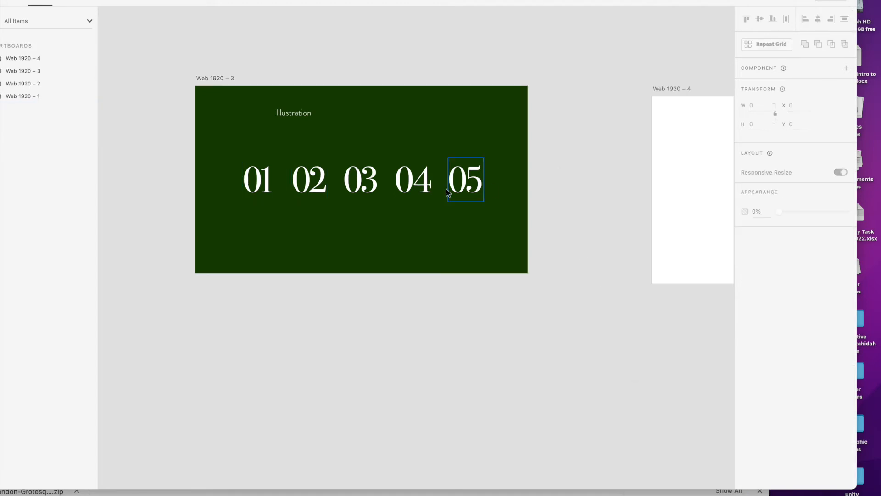
Set the fill of all five numbers "01" to "05" to the copied colour #D4D93D
click(265, 177)
shift+click(308, 186)
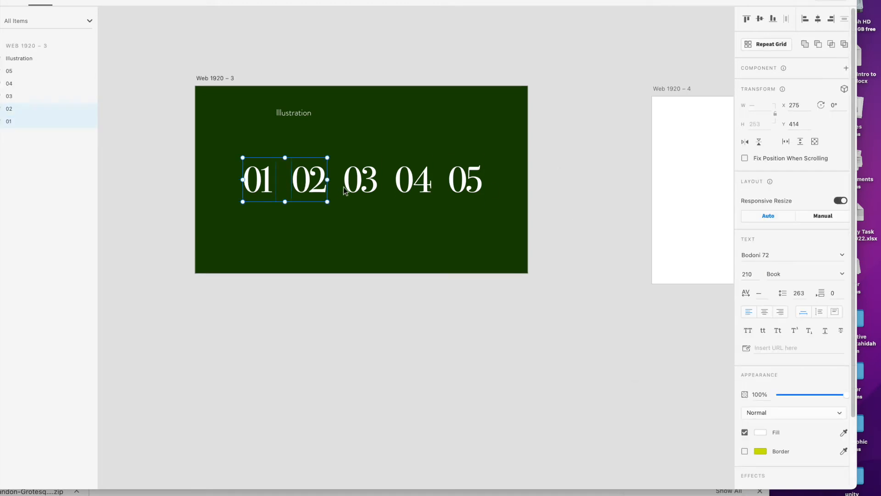
shift+click(362, 190)
shift+click(414, 187)
shift+click(473, 189)
click(761, 431)
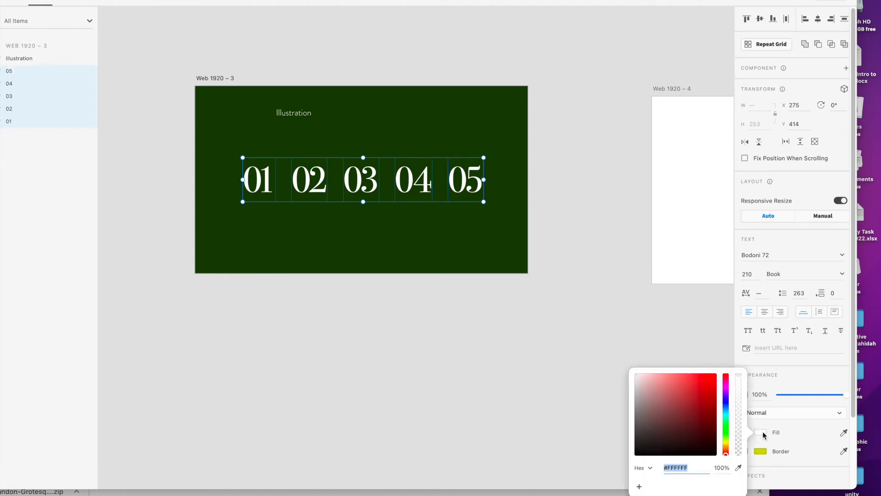
right_click(681, 466)
click(701, 431)
key(Return)
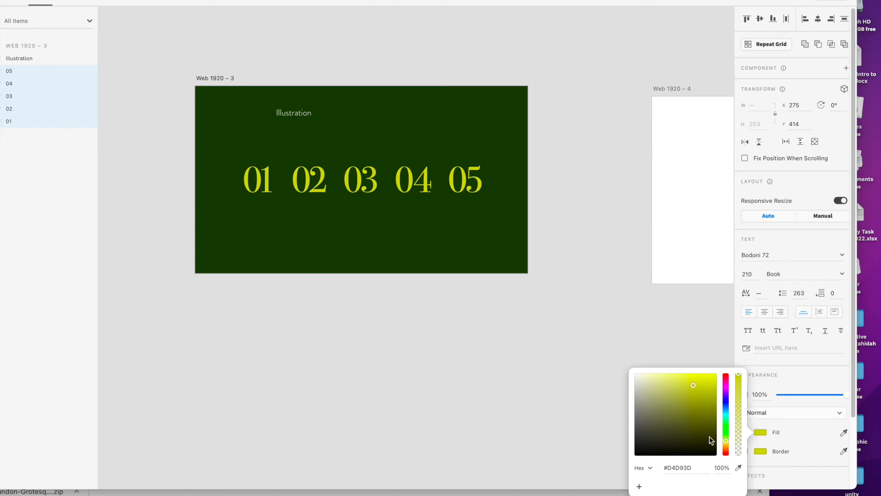
click(817, 455)
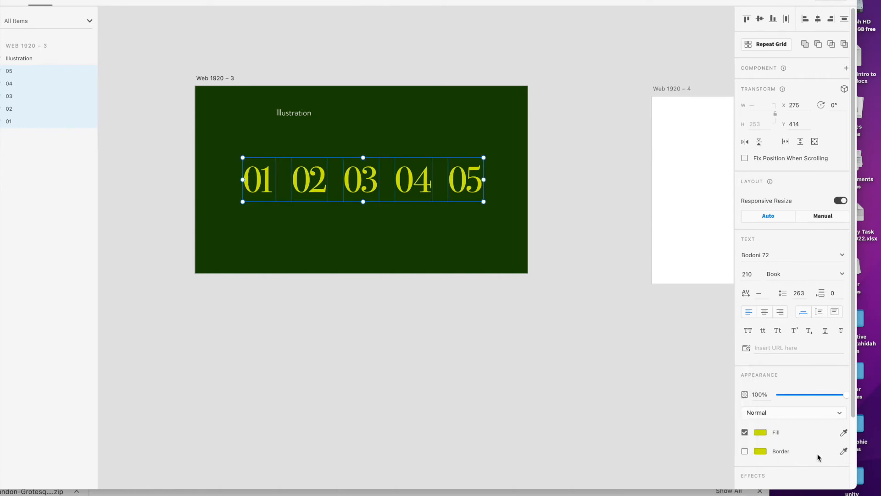
click(577, 274)
Move the "Illustration" text onto the number "01", at about X 262 and Y 492
click(297, 112)
drag(303, 116, 266, 182)
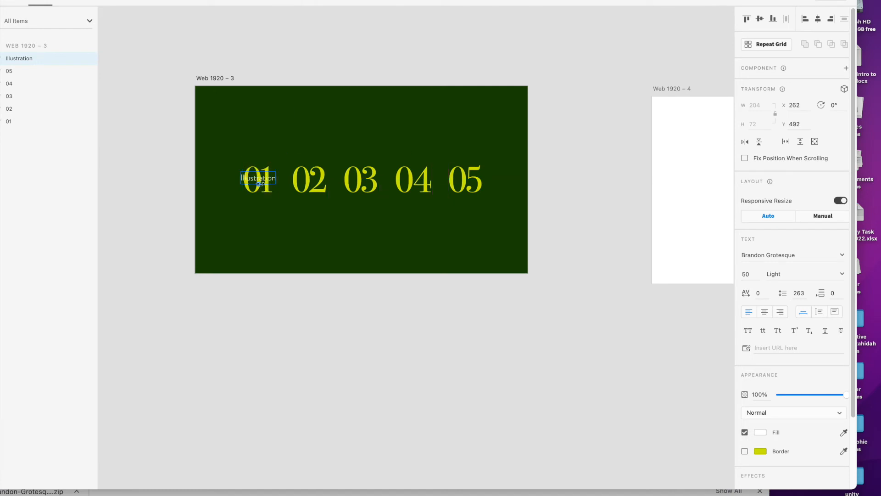
click(307, 71)
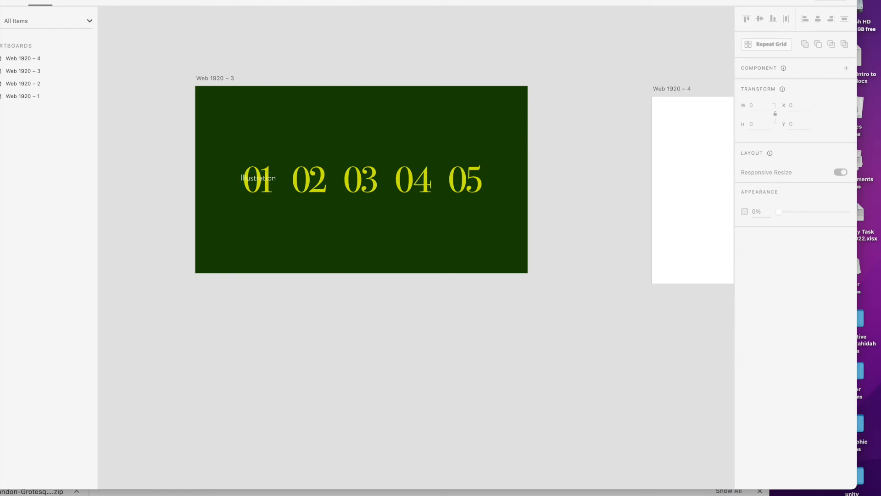
Move the "Illustration" layer below the "01" layer so the text sits behind the number
drag(163, 6, 222, 4)
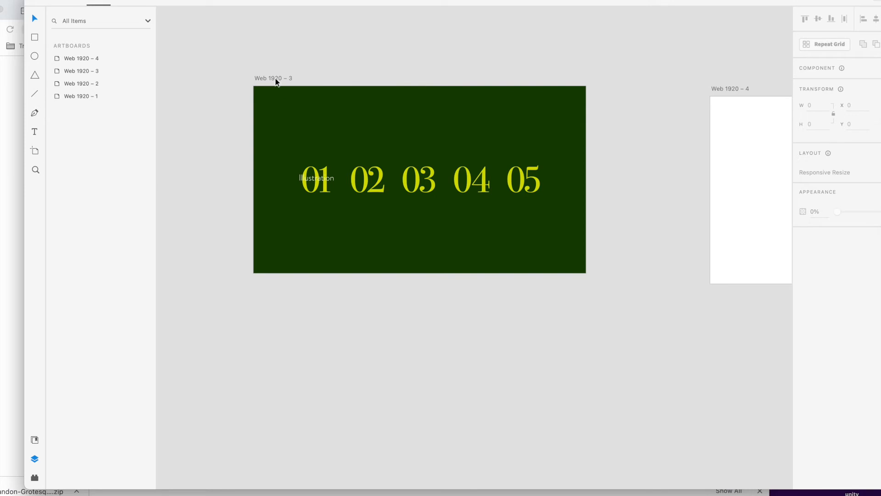
click(316, 179)
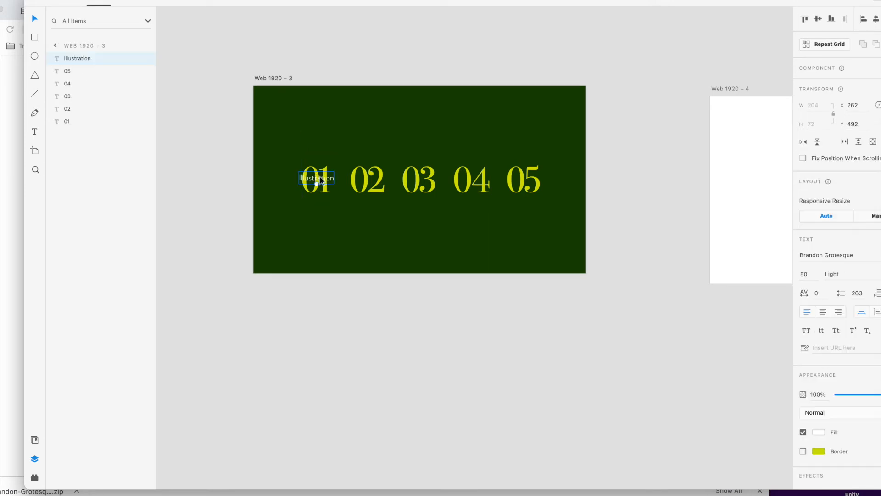
key(alt)
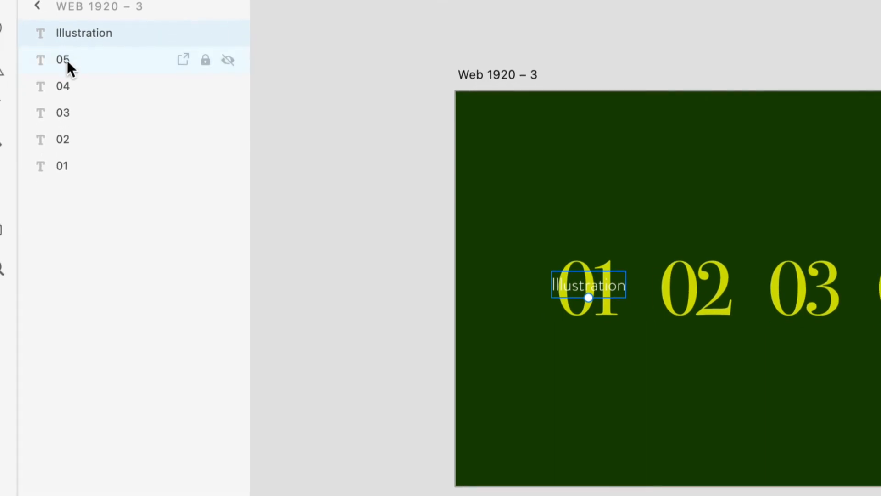
drag(71, 34, 68, 99)
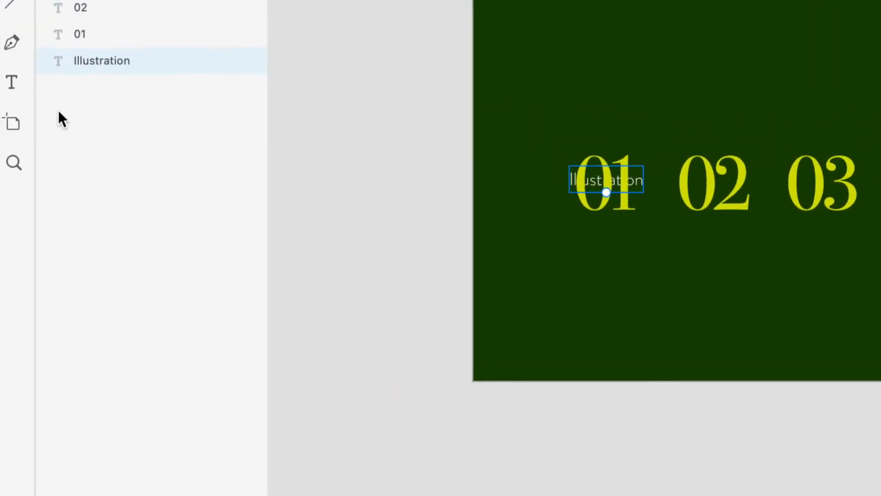
drag(70, 94, 70, 45)
drag(67, 93, 65, 46)
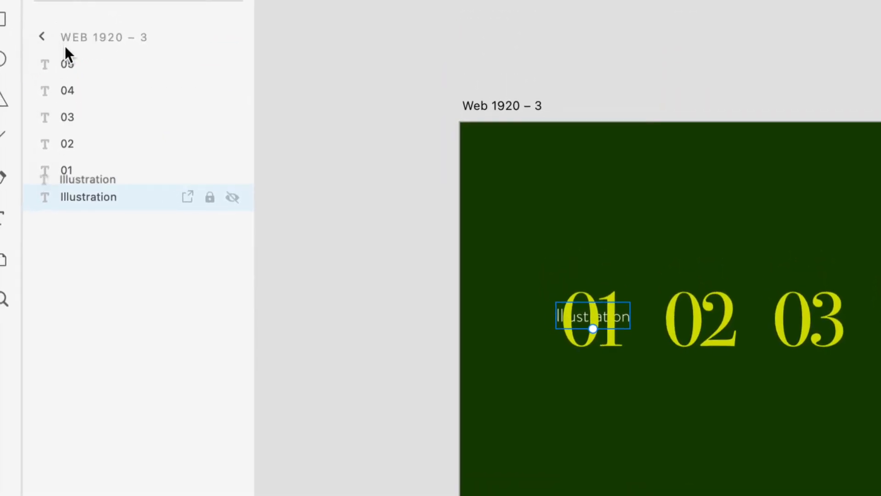
key(alt)
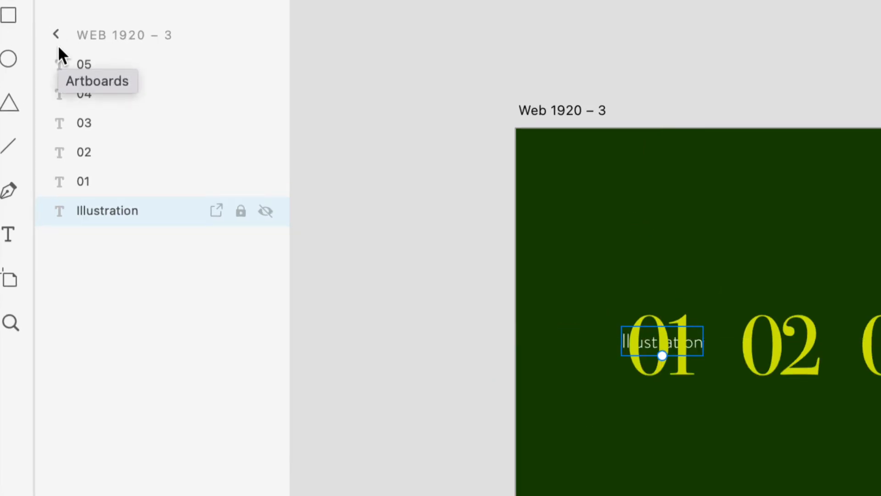
key(alt)
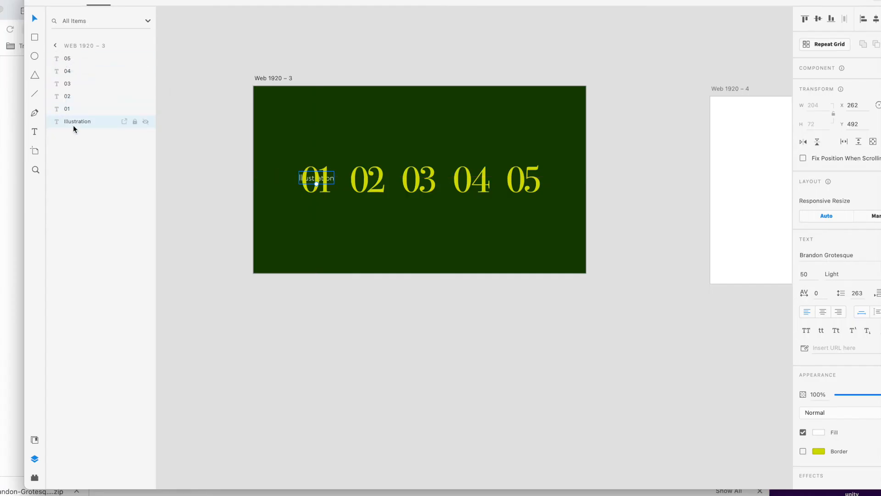
Bring the "Illustration" text layer to the top of the stack and give it a border in colour #FFFFFF
drag(77, 125, 74, 67)
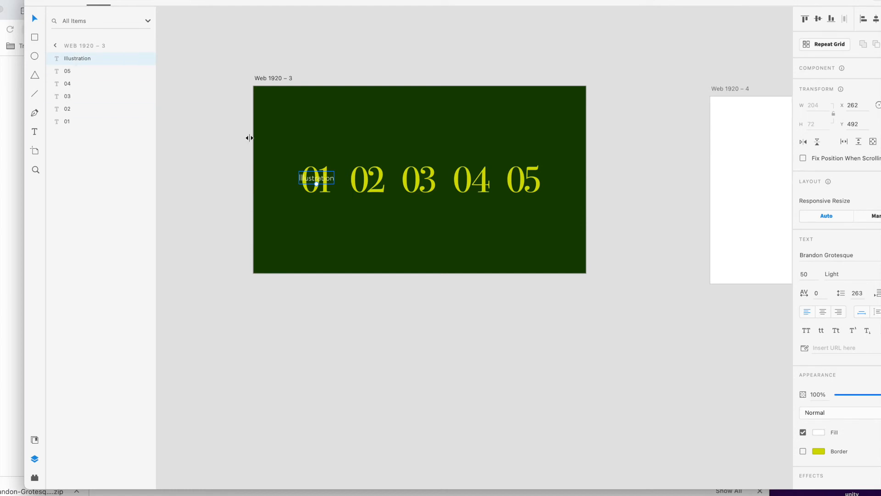
click(351, 329)
click(328, 179)
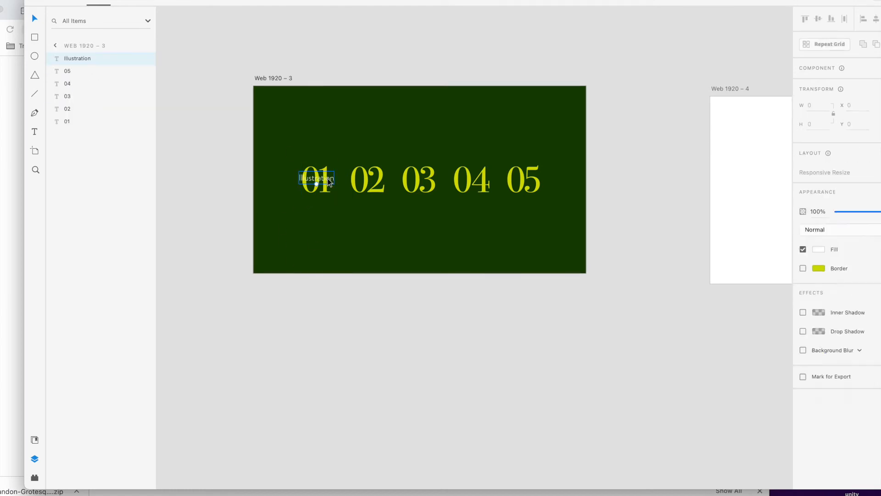
drag(802, 9, 764, 0)
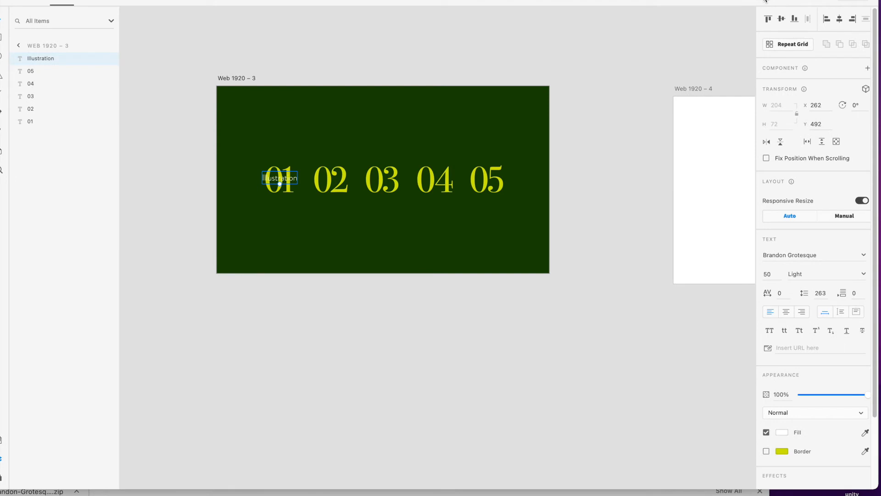
click(782, 451)
click(701, 486)
drag(690, 487, 746, 486)
text(FFFFFF)
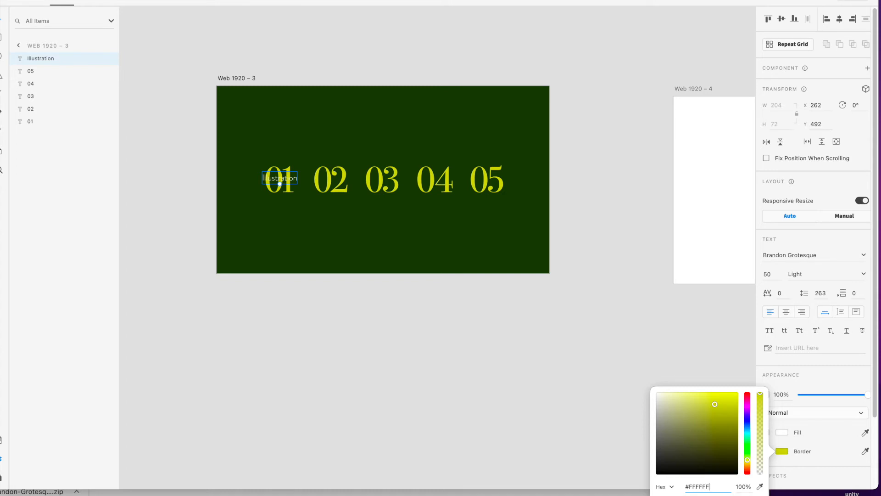
key(Return)
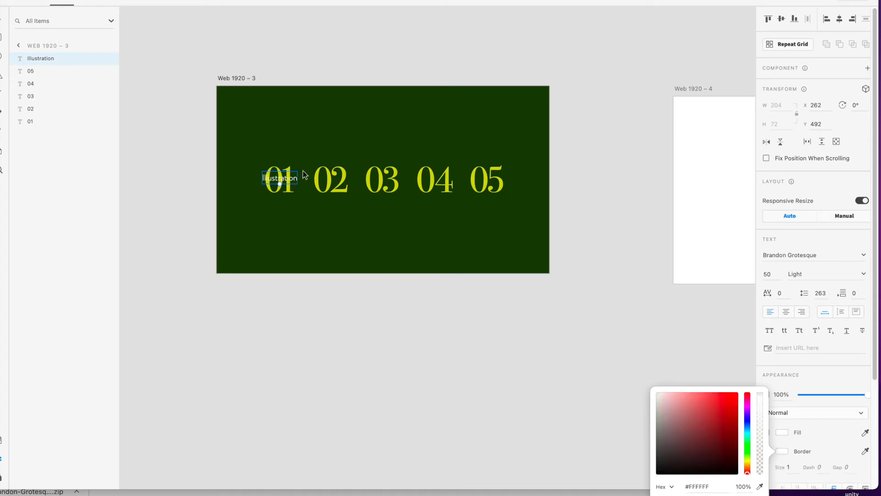
click(384, 70)
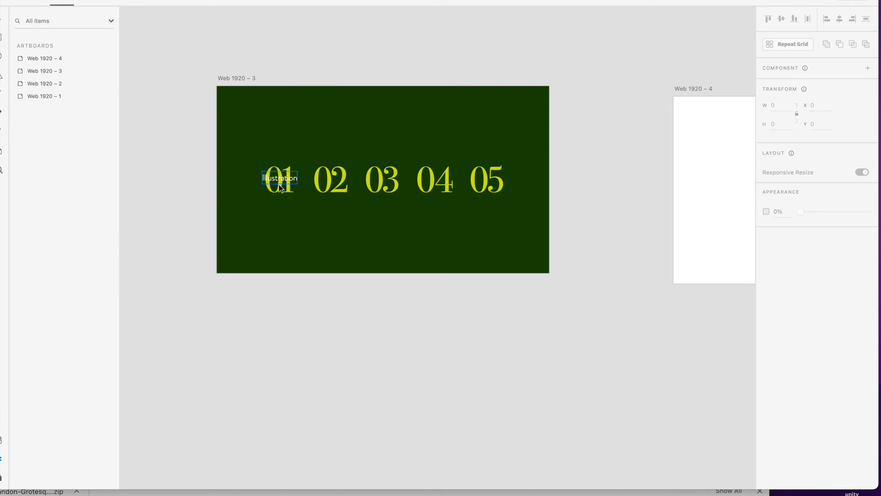
Duplicate the "Illustration" text and place the copy over the number "02", at about X 561 and Y 492
click(290, 182)
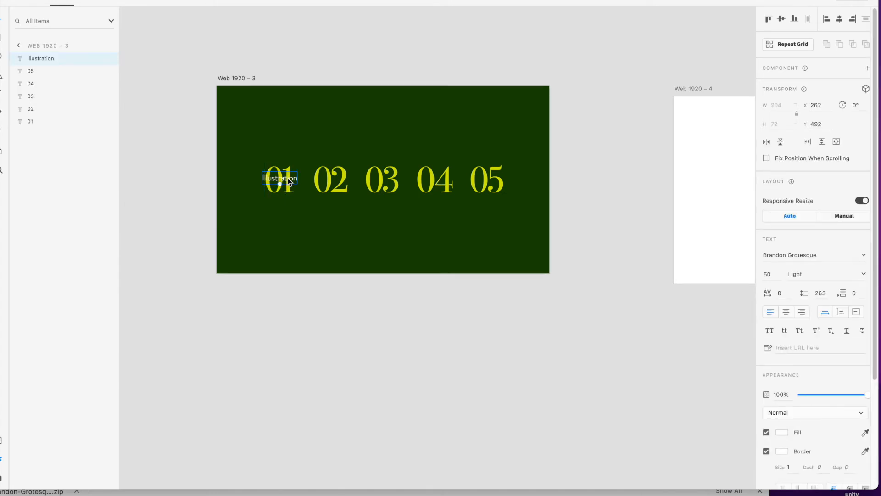
right_click(288, 178)
click(305, 195)
right_click(349, 75)
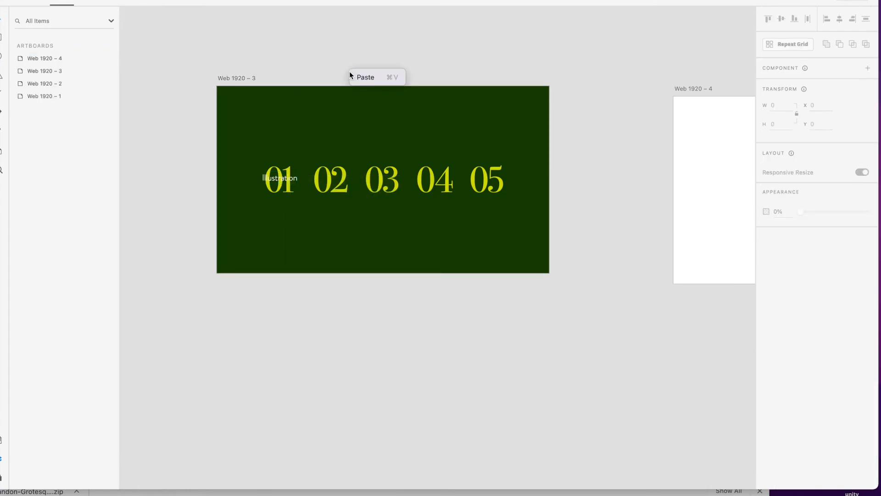
click(365, 78)
drag(291, 182, 344, 182)
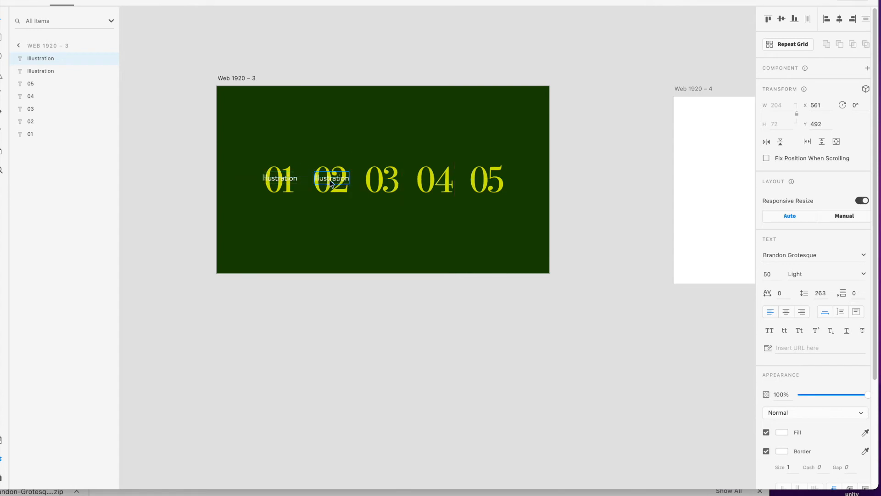
Replace the wording of the copied text on the number "02" with "Photoshop"
double_click(331, 179)
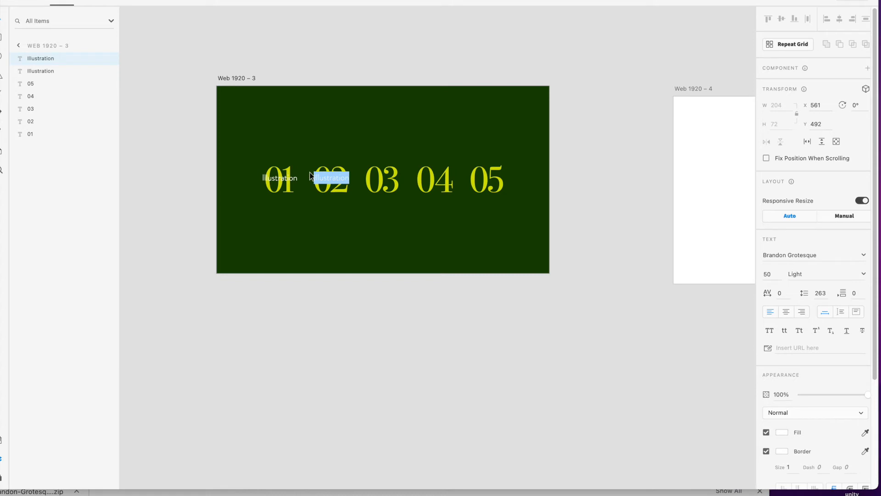
text(Photos)
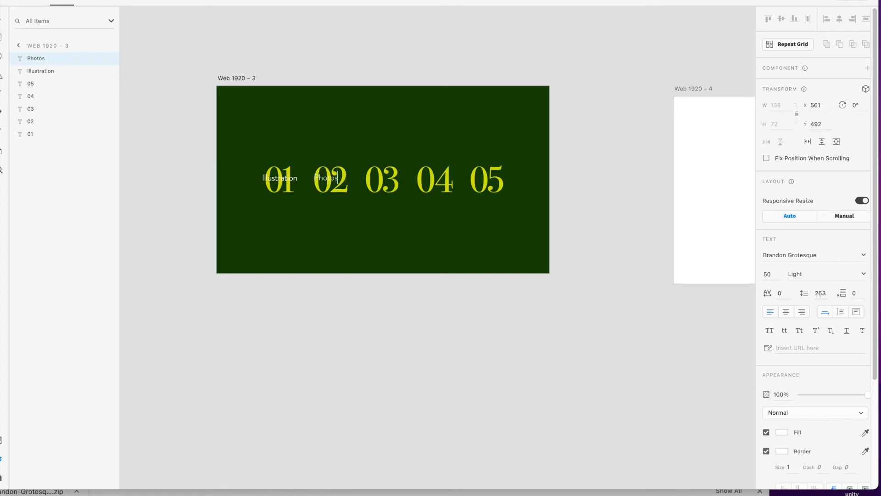
key(Escape)
Duplicate the "Photoshop" text and place the copy over the number "03", at about X 850 and Y 492
right_click(347, 179)
click(367, 196)
right_click(383, 92)
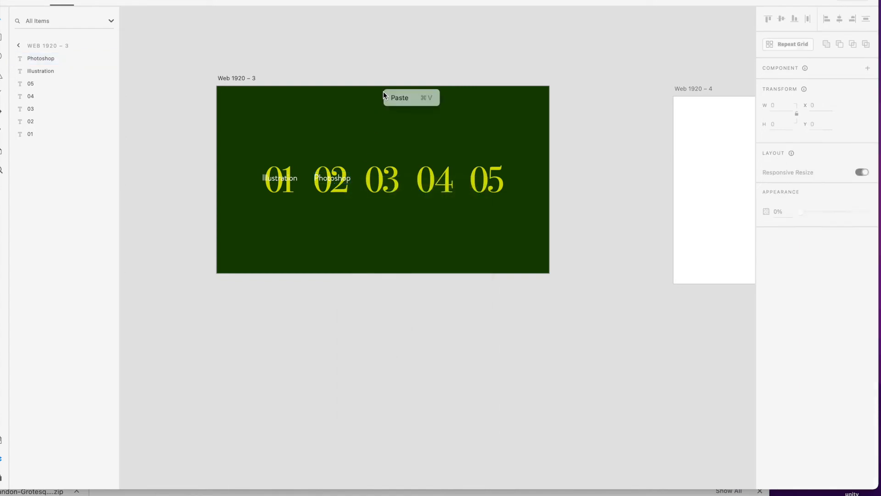
click(392, 98)
drag(347, 181, 397, 183)
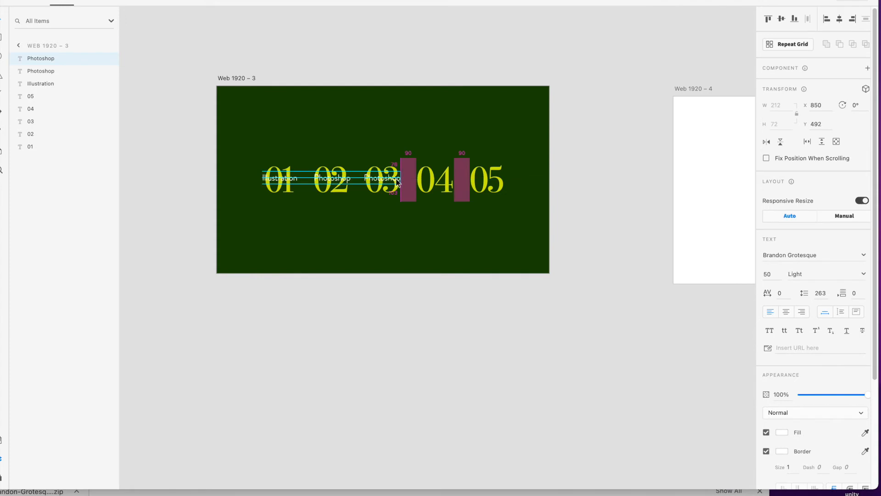
drag(396, 180, 396, 179)
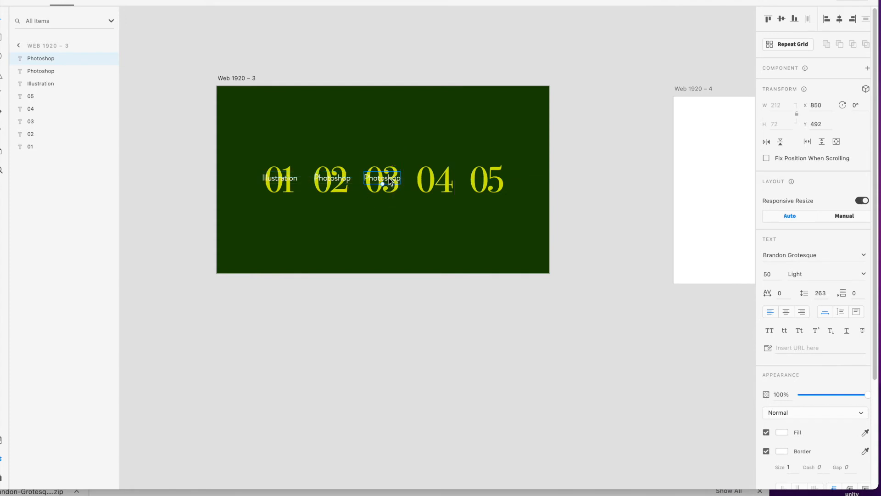
Change the text on the number "03" to "Kinetic Video" and centre it over the number, at about X 830
double_click(379, 179)
text(Kinetic)
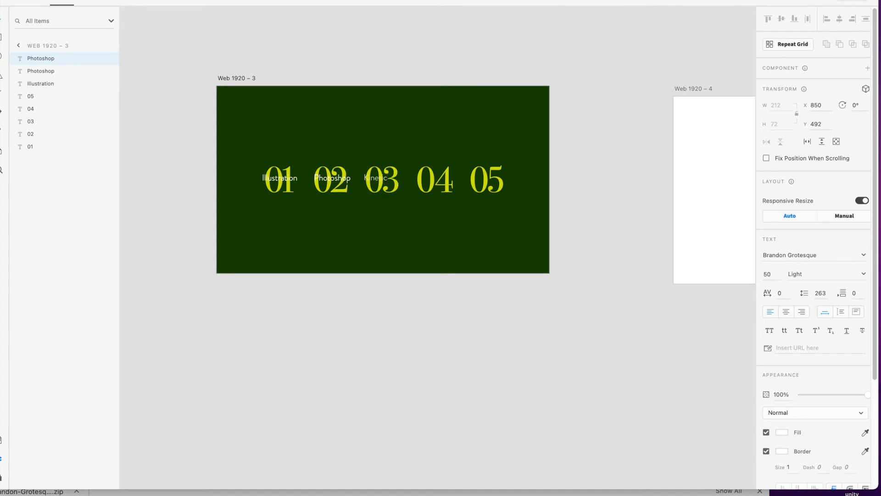
text( Video)
drag(184, 1, 217, 1)
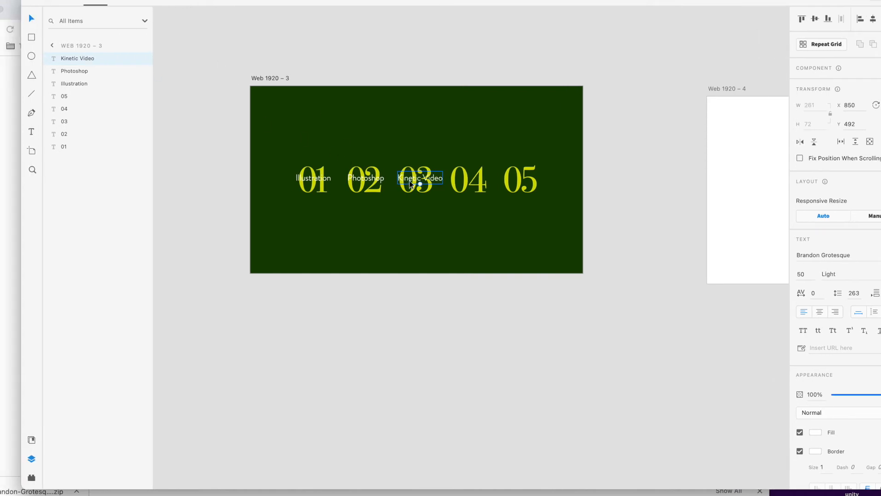
drag(435, 183, 432, 182)
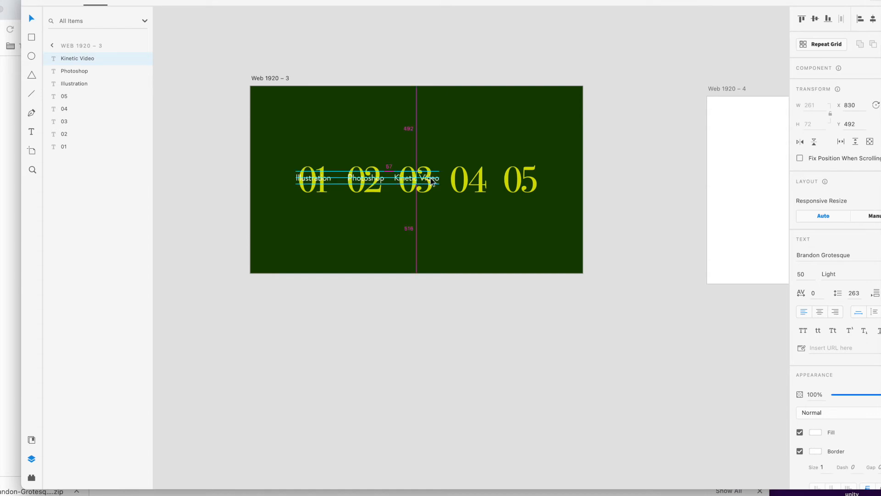
drag(432, 182, 432, 182)
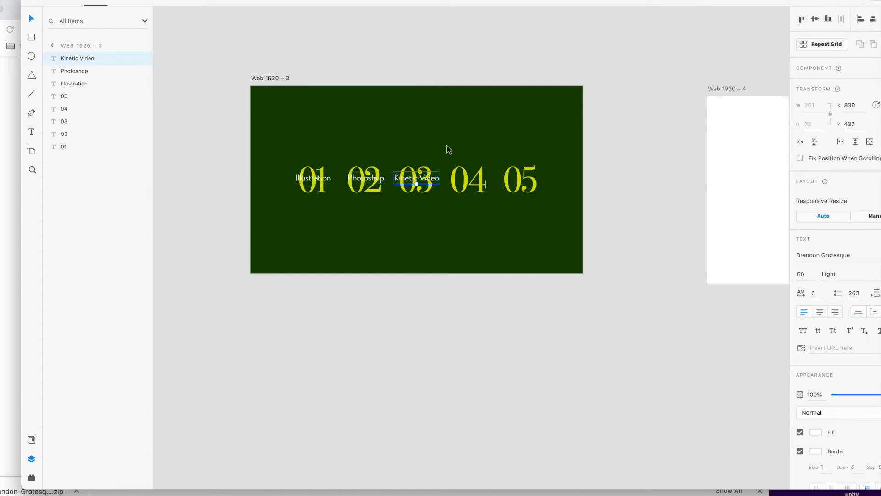
Duplicate the "Kinetic Video" text and place the copy over the number "04"
click(478, 83)
click(435, 182)
right_click(435, 182)
click(453, 195)
click(473, 70)
right_click(475, 69)
click(483, 72)
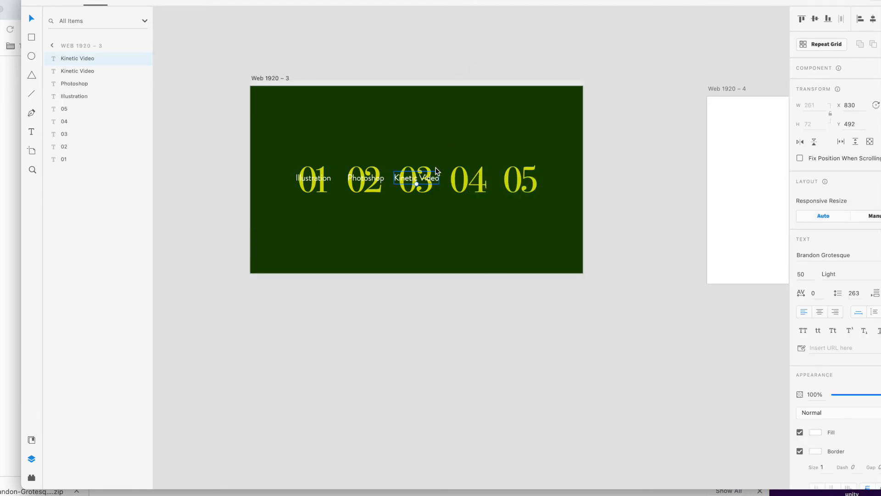
drag(435, 182, 476, 178)
Replace the text on the number "03" with "Basic Keyframe"
double_click(420, 179)
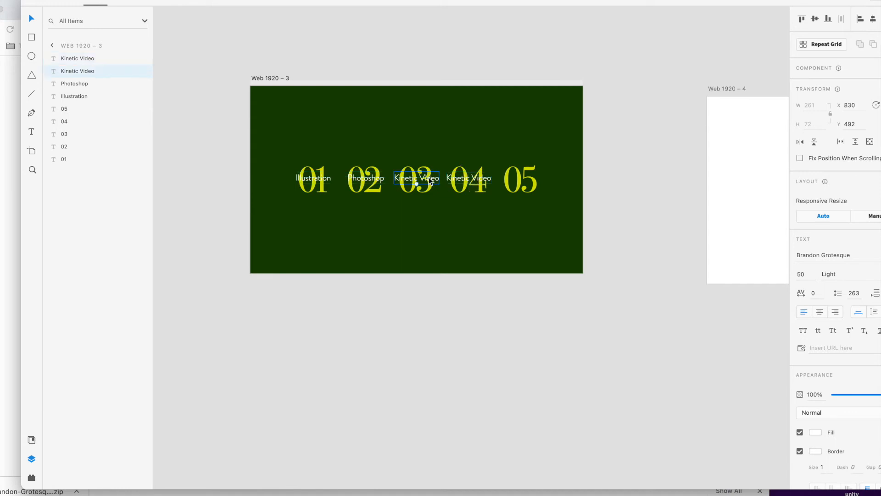
click(419, 178)
drag(419, 178, 441, 178)
click(395, 177)
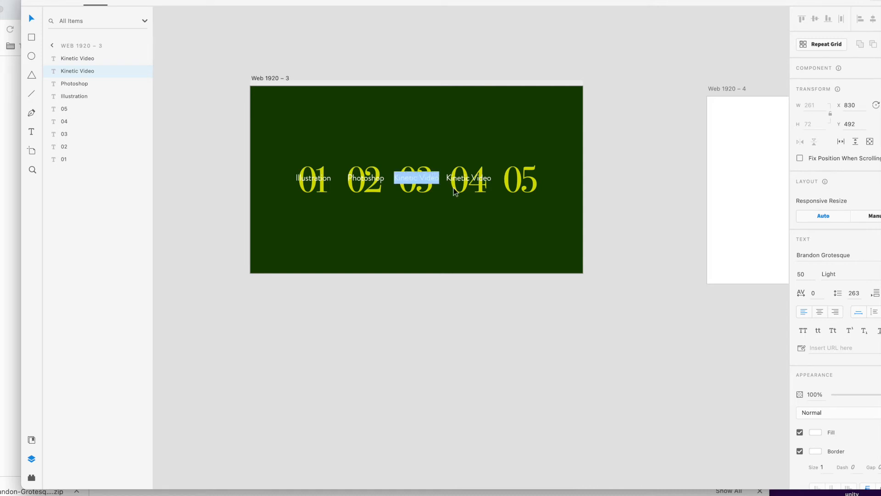
text(Basic Key)
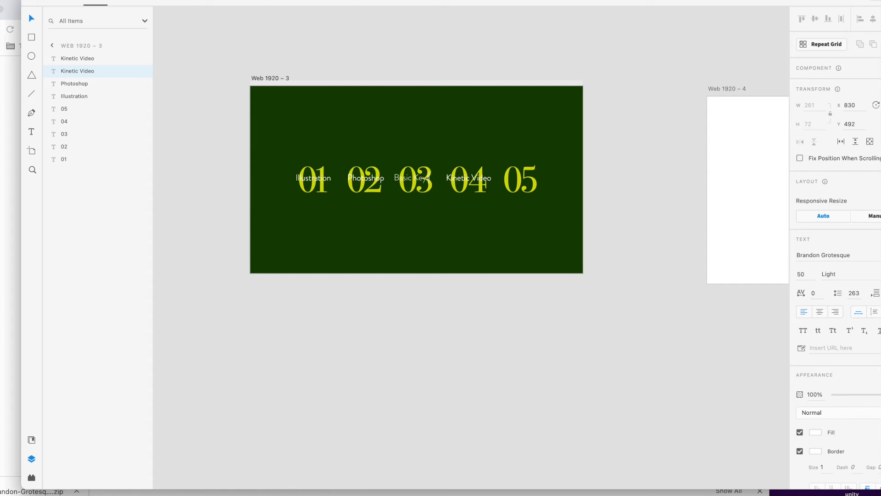
text(frame)
key(Escape)
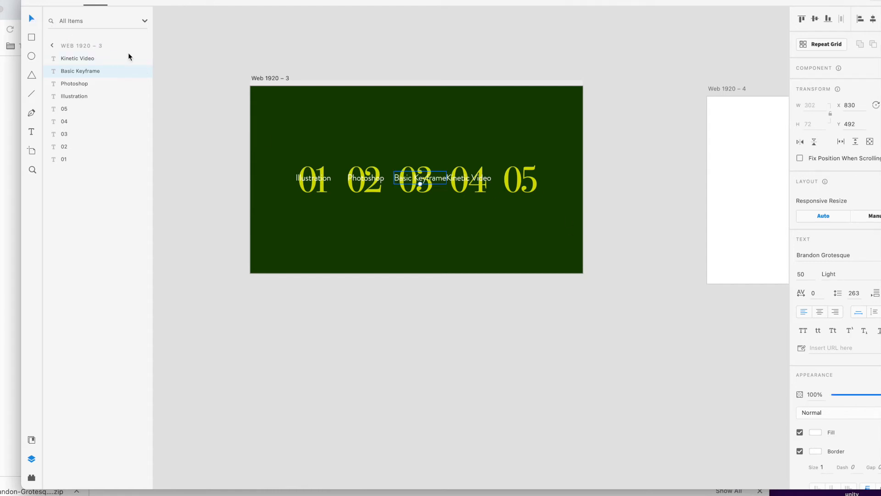
Shift the "Kinetic Video" text on the number "04" slightly to the right, to about X 1152
click(466, 181)
drag(467, 181, 471, 182)
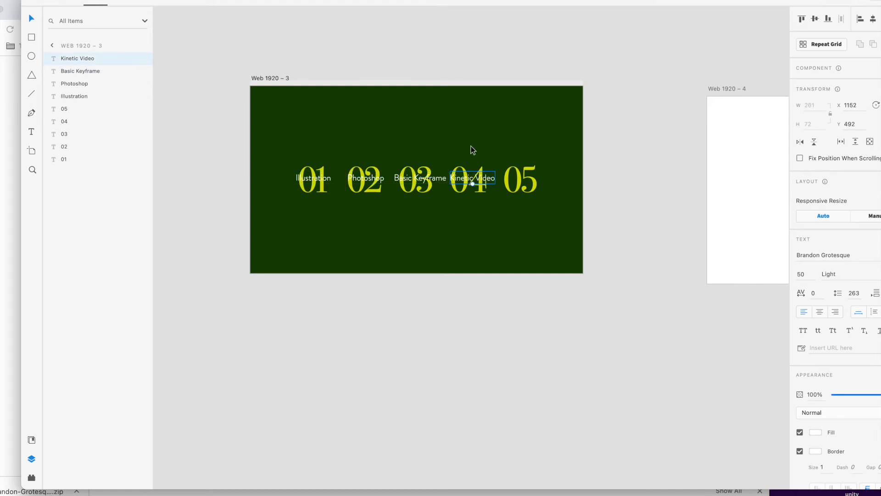
click(472, 150)
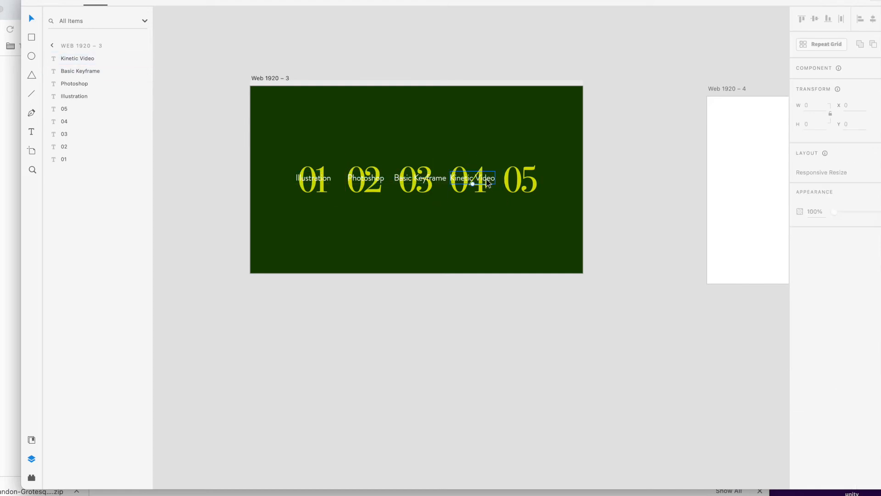
Duplicate the "Kinetic Video" text and place the copy over the number "05", at about X 1433 and Y 492
right_click(488, 182)
click(503, 67)
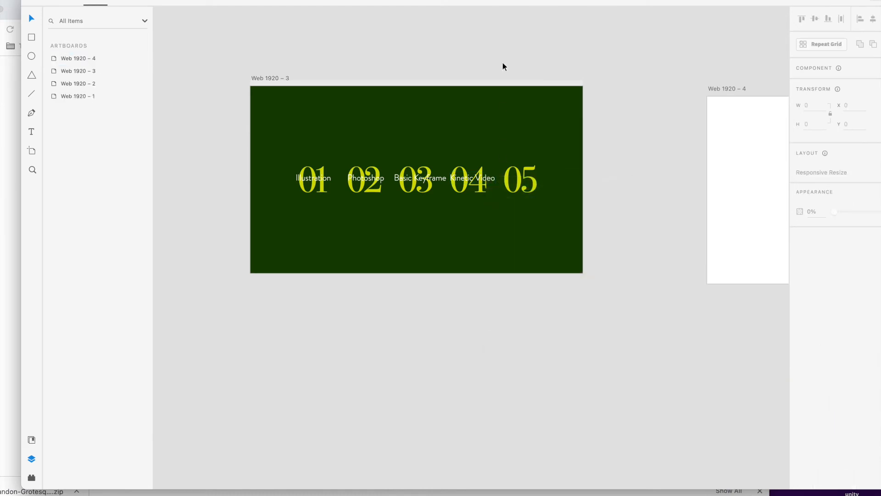
right_click(503, 66)
click(509, 67)
drag(466, 176, 537, 182)
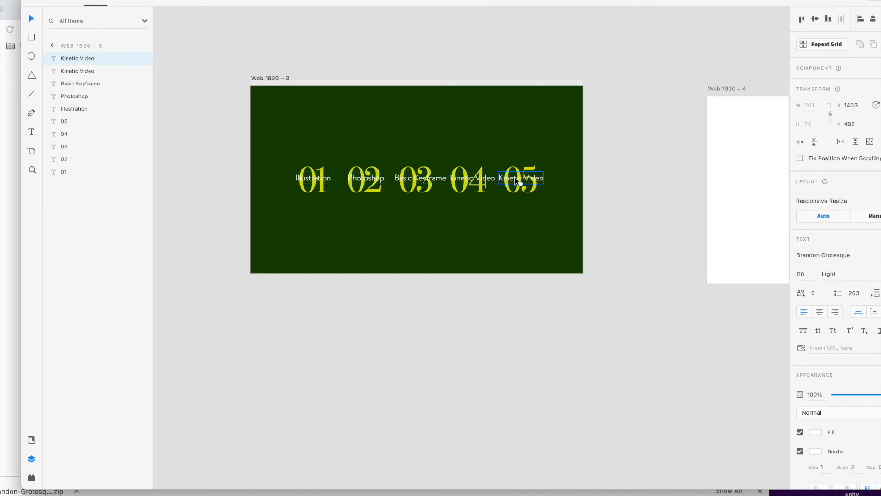
Replace the wording of the copied text on the number "05" with "Fire Effect"
double_click(515, 178)
click(509, 179)
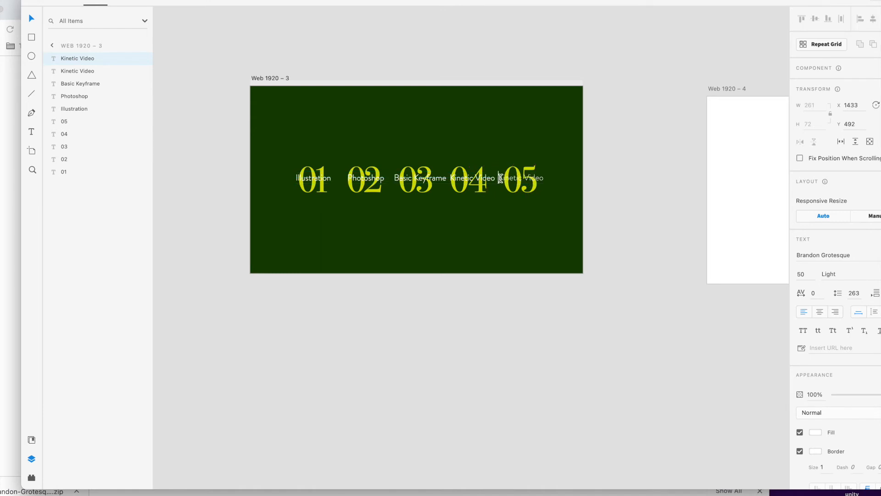
drag(499, 178, 568, 180)
text(Fire Effect)
key(Escape)
Centre the "Fire Effect" text over the number "05", at about X 1458 and Y 492
click(347, 82)
click(520, 180)
click(590, 220)
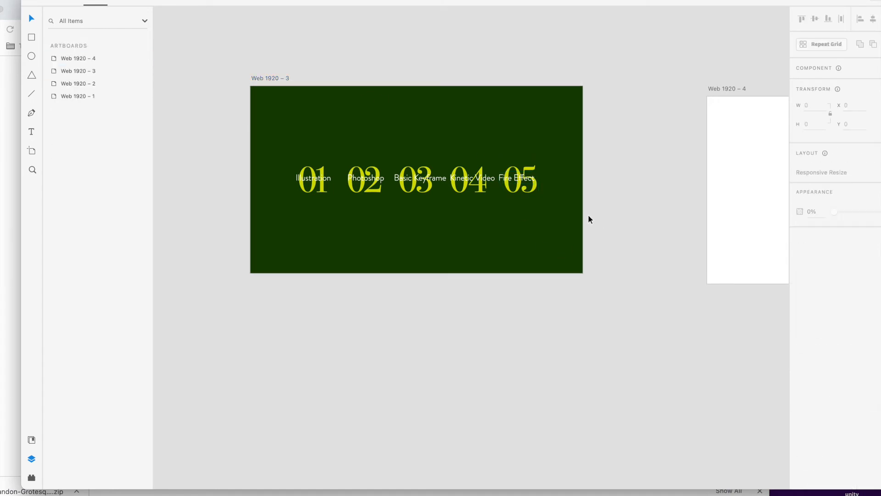
click(528, 182)
drag(528, 182, 529, 178)
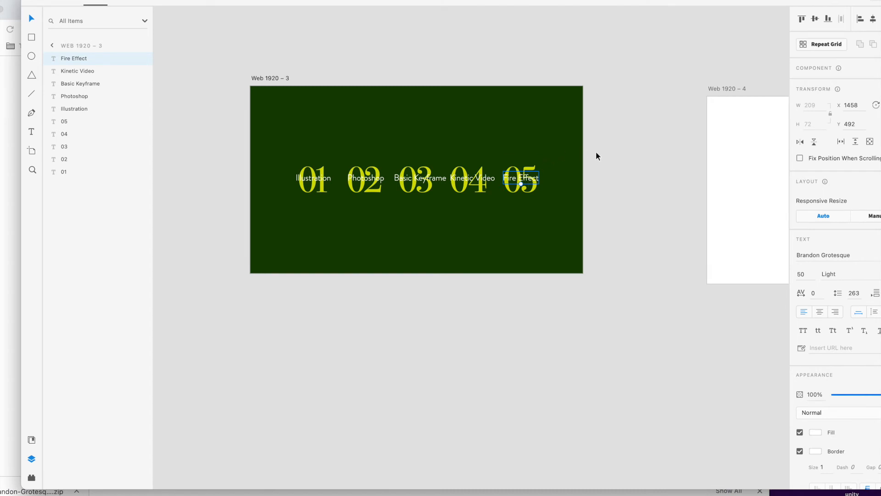
click(599, 160)
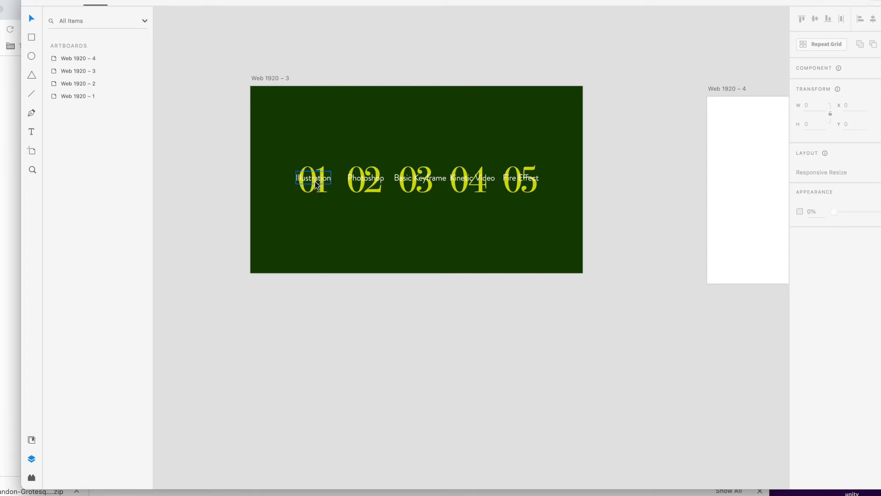
Switch to the browser and examine the chapter-one "Logo Design" layout in the Behance graphic design portfolio
click(719, 91)
scroll(737, 97, right, 3)
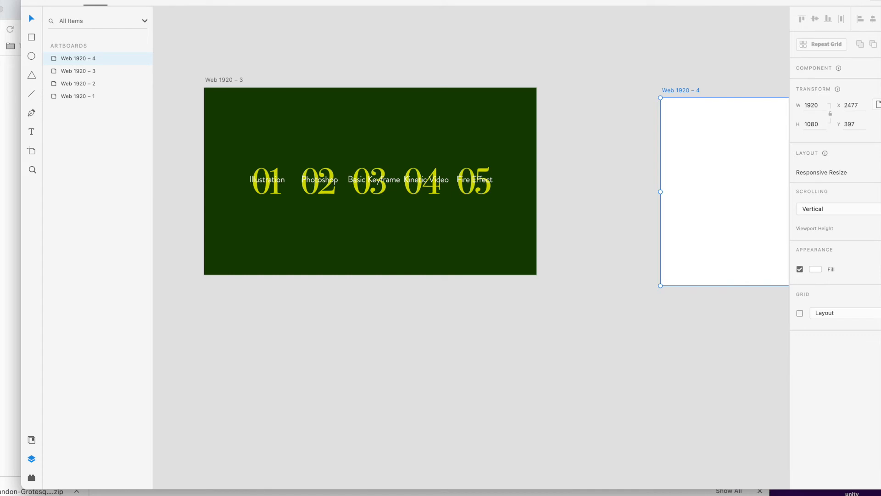
drag(571, 4, 535, 96)
click(734, 25)
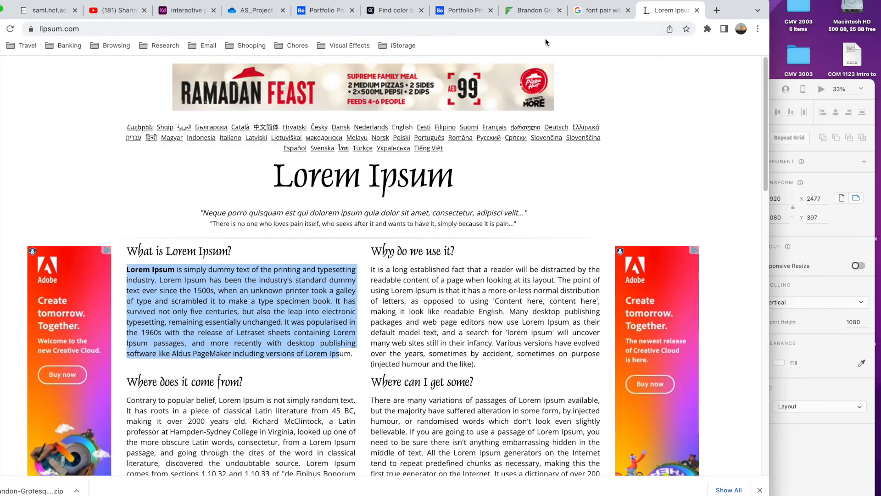
click(324, 10)
scroll(395, 272, down, 20)
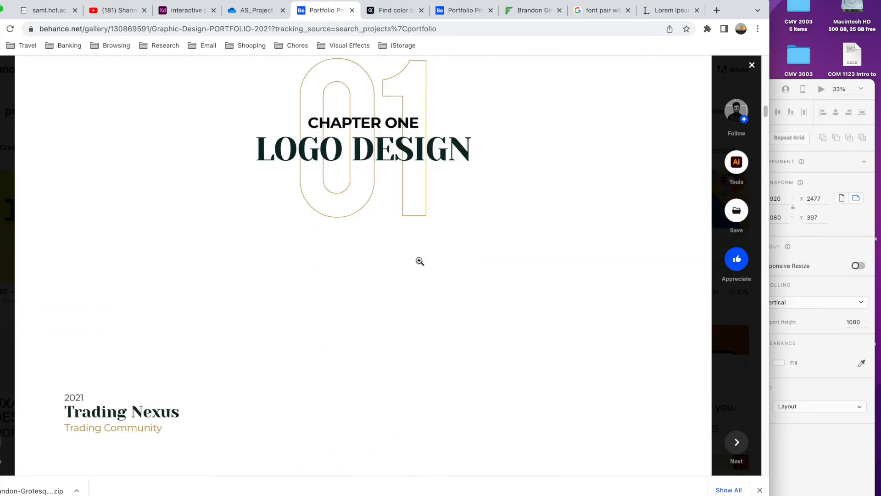
scroll(418, 264, up, 8)
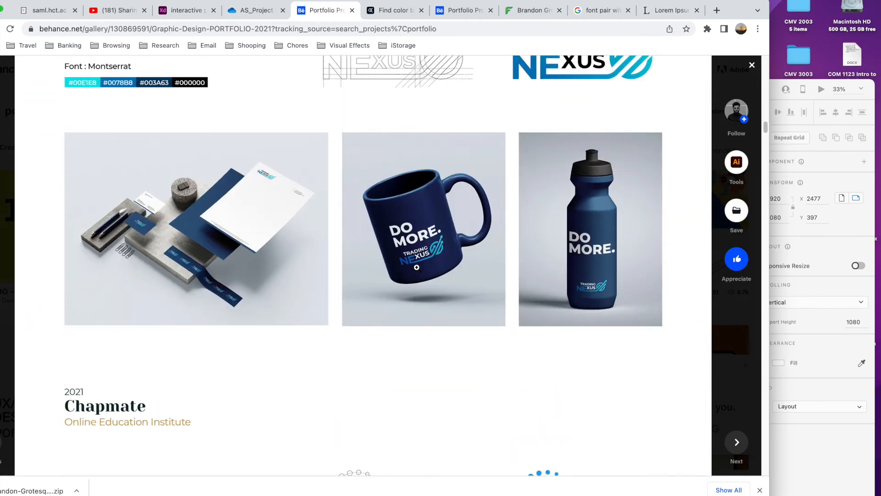
scroll(417, 268, up, 10)
scroll(417, 270, down, 5)
scroll(417, 270, up, 3)
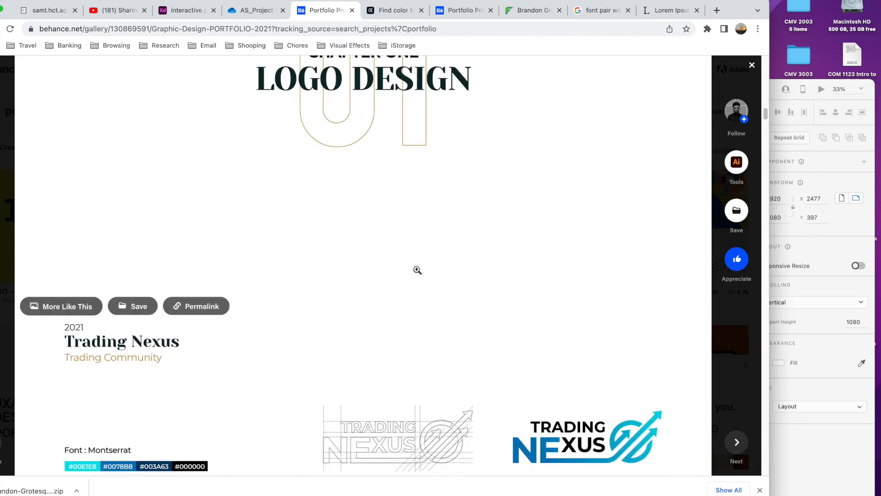
scroll(389, 137, up, 1)
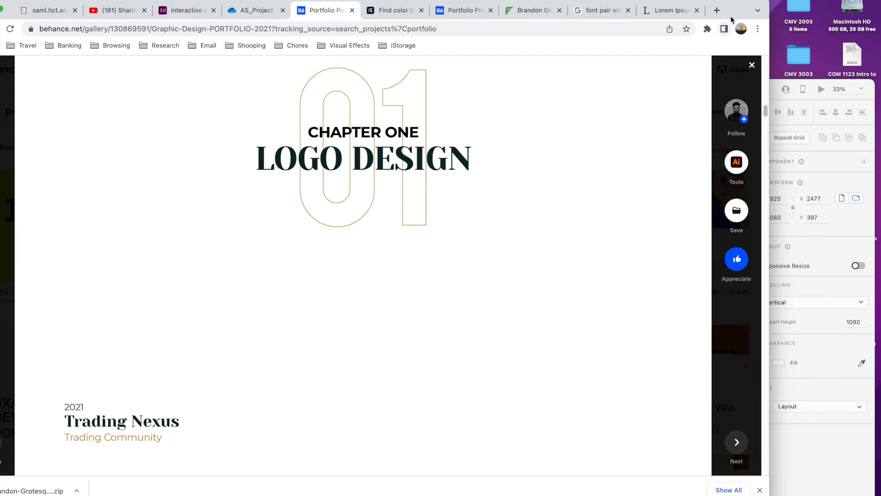
Return to Adobe XD and reposition and widen its window so the Web 1920 – 4 artboard and its properties are in view
click(778, 100)
drag(728, 98, 719, 20)
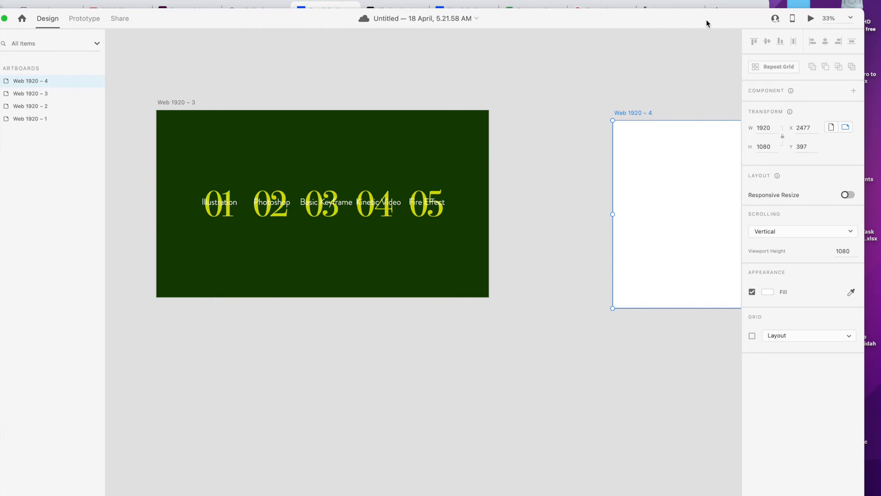
drag(707, 21, 703, 75)
double_click(735, 15)
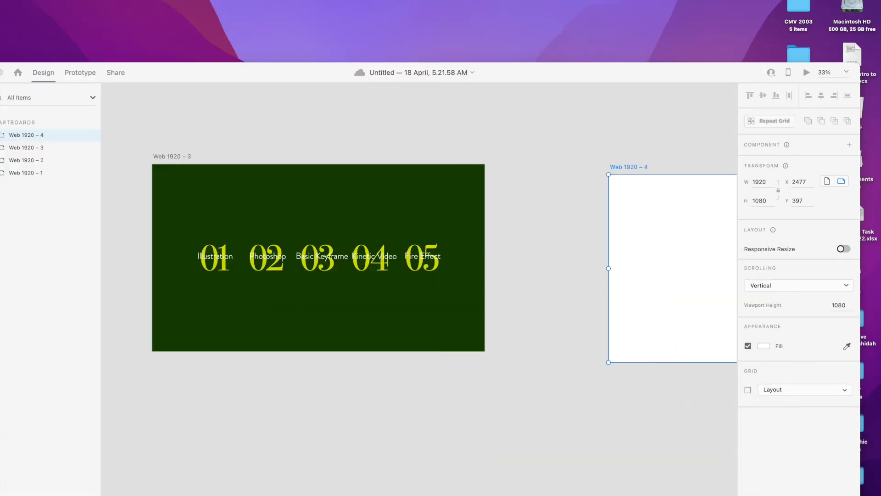
drag(666, 70, 472, 19)
scroll(504, 183, right, 10)
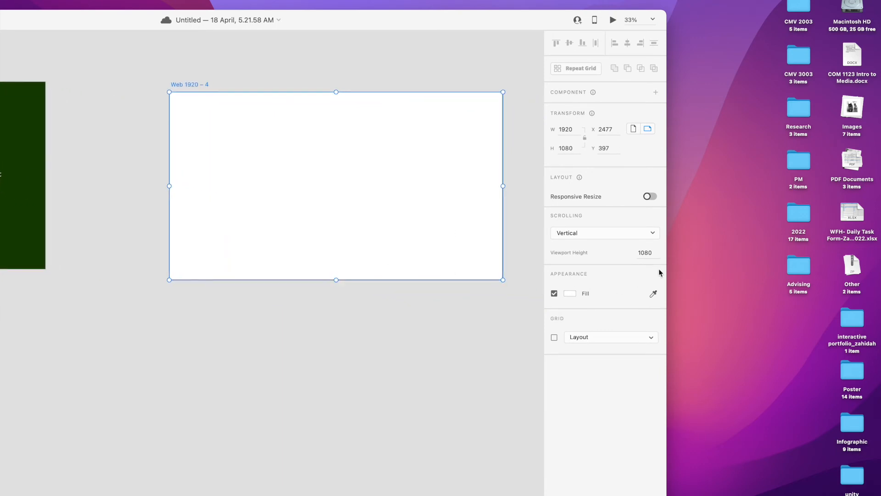
drag(667, 268, 822, 267)
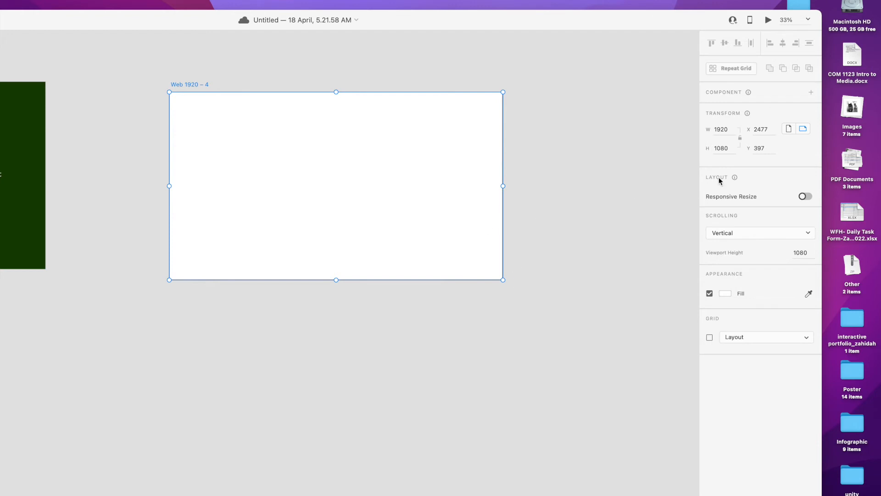
Extend the Web 1920 – 4 artboard downward to a height of about 2184, keeping its width at 1920
click(736, 145)
click(740, 138)
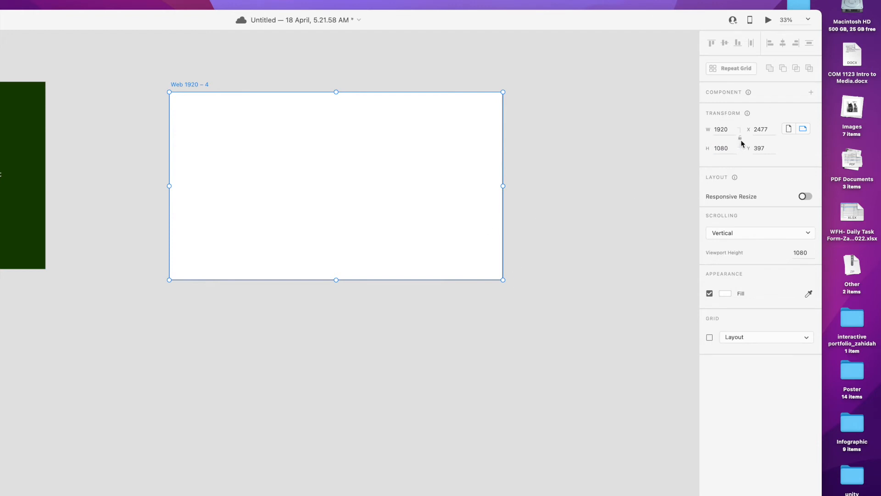
click(728, 150)
drag(335, 279, 336, 471)
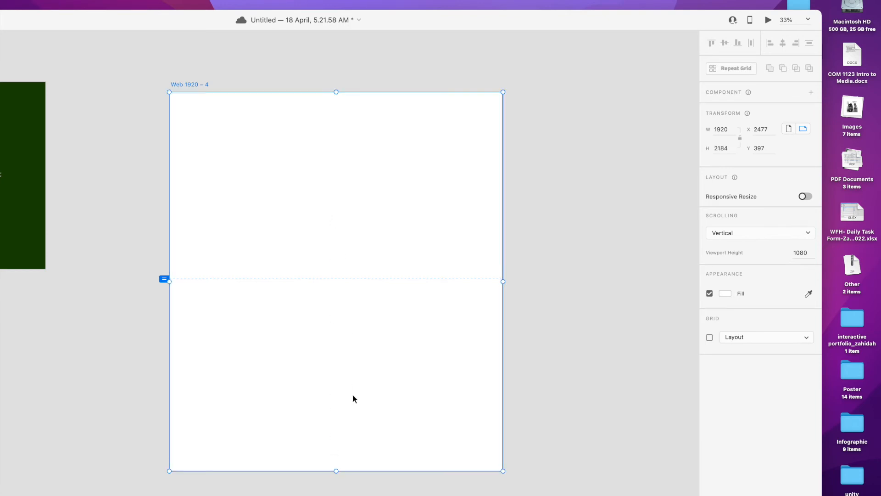
drag(410, 21, 468, 23)
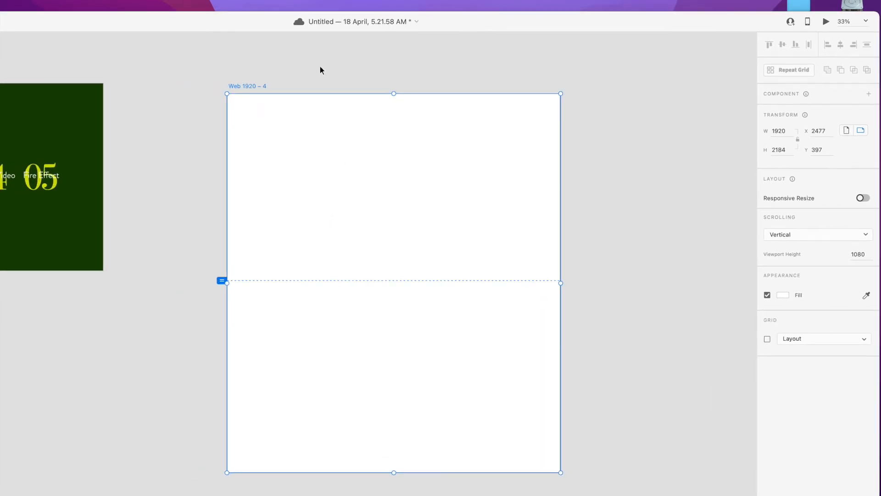
drag(242, 29, 368, 25)
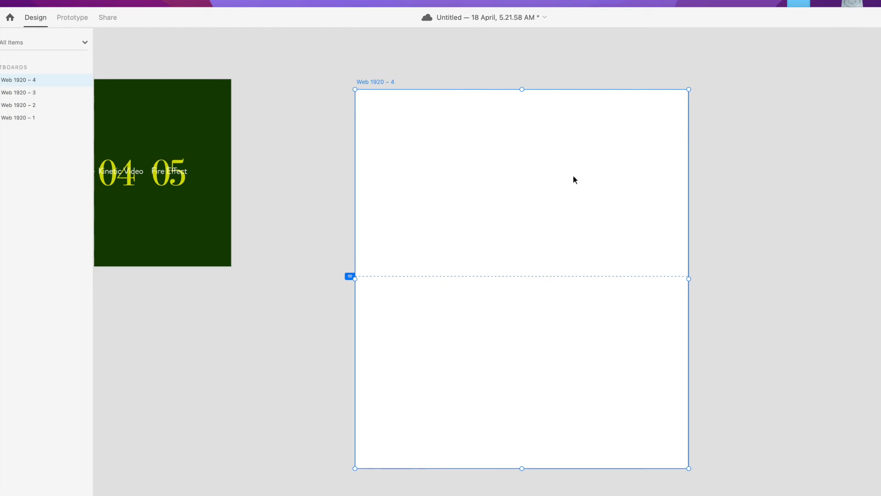
drag(702, 20, 530, 11)
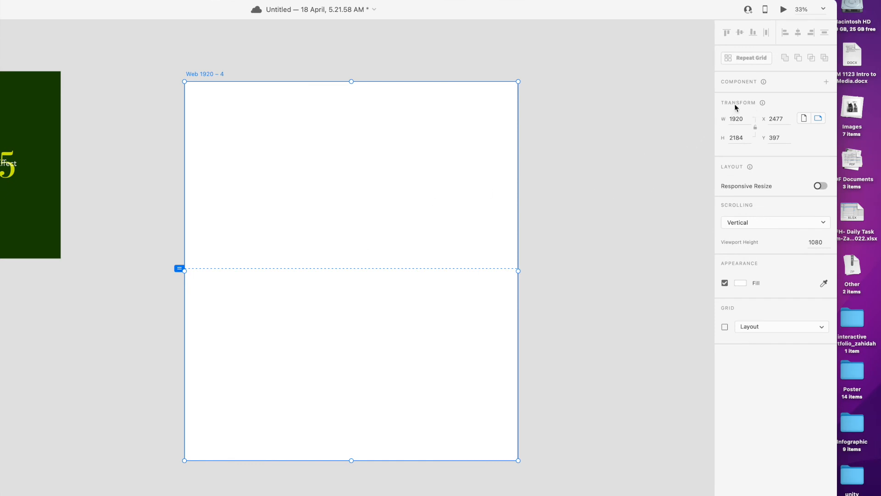
drag(432, 19, 540, 22)
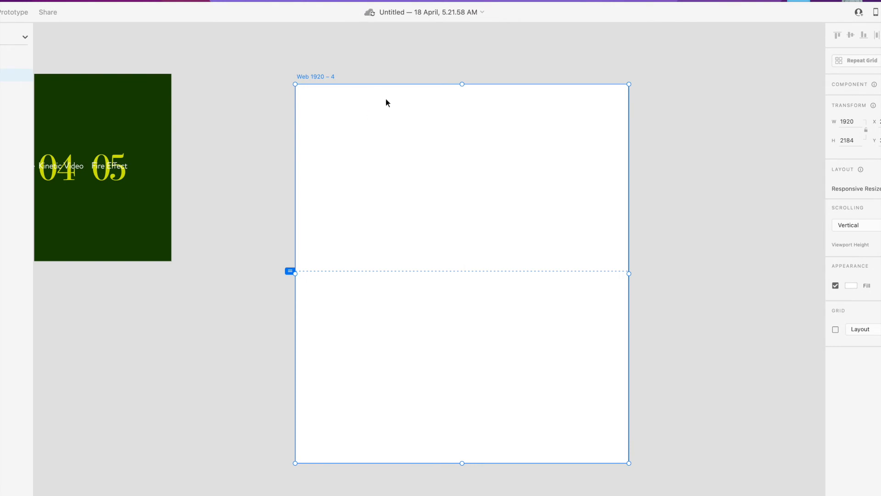
drag(277, 13, 311, 10)
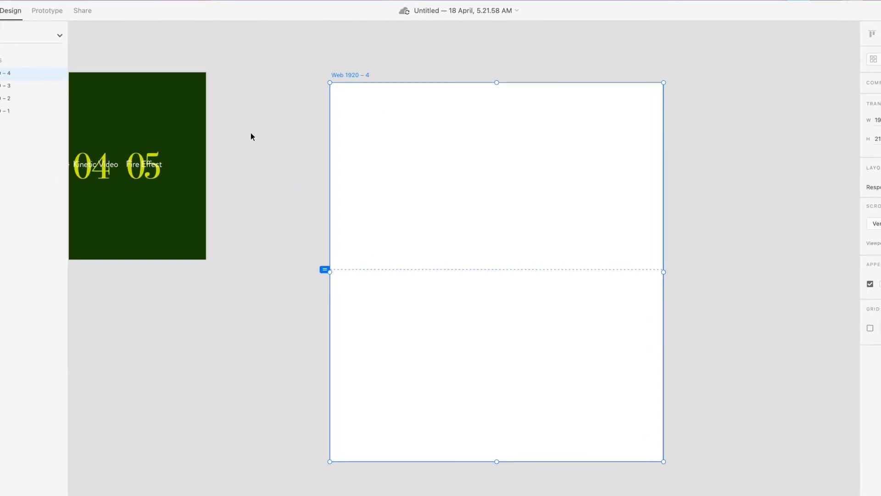
Copy the "01" number with its "Illustration" title from Web 1920 – 3 and place the copy near the upper centre of Web 1920 – 4
scroll(204, 145, left, 10)
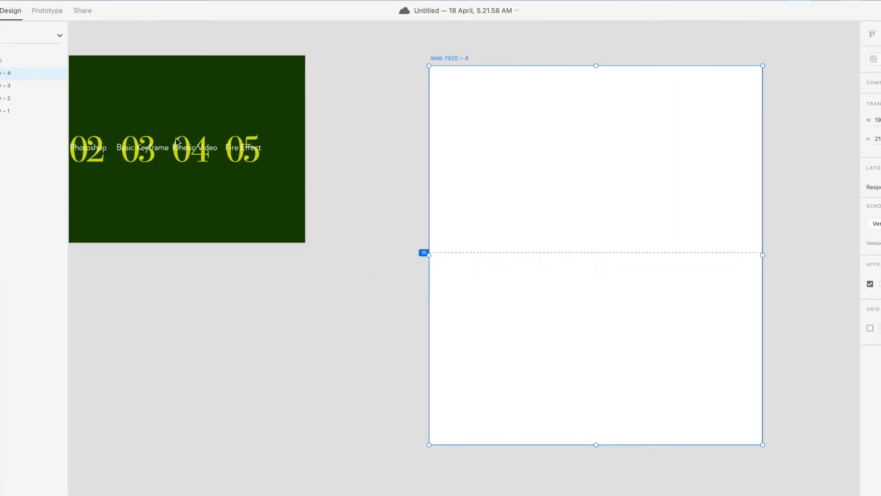
click(199, 144)
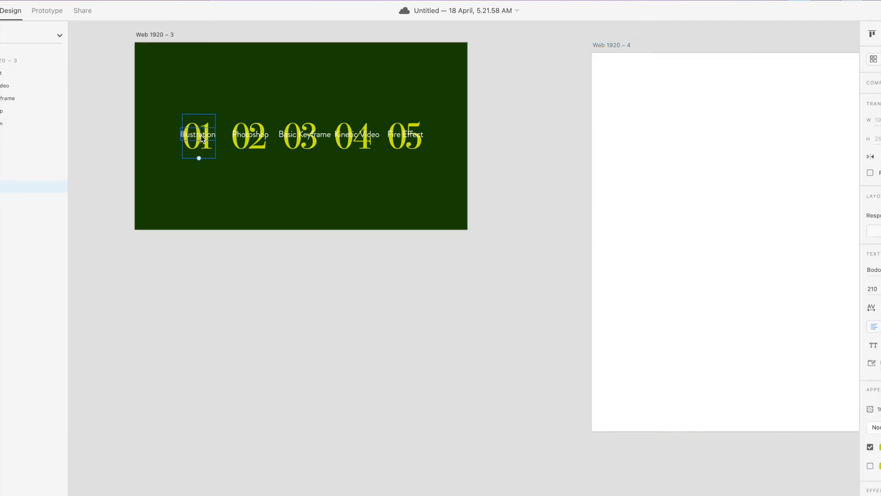
shift+click(205, 135)
right_click(205, 134)
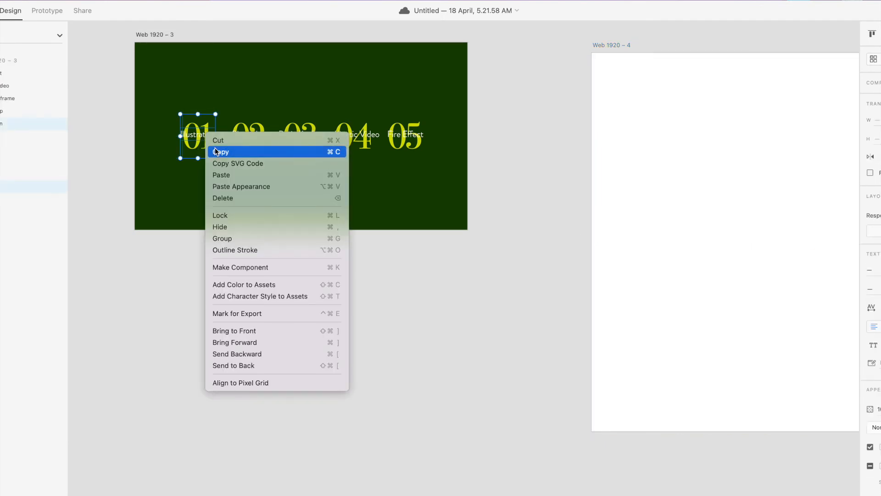
click(214, 147)
scroll(558, 134, right, 10)
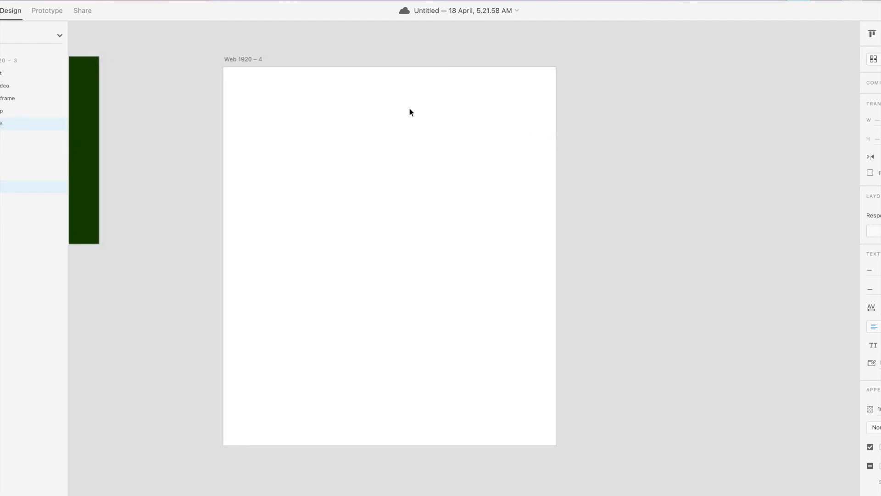
right_click(410, 112)
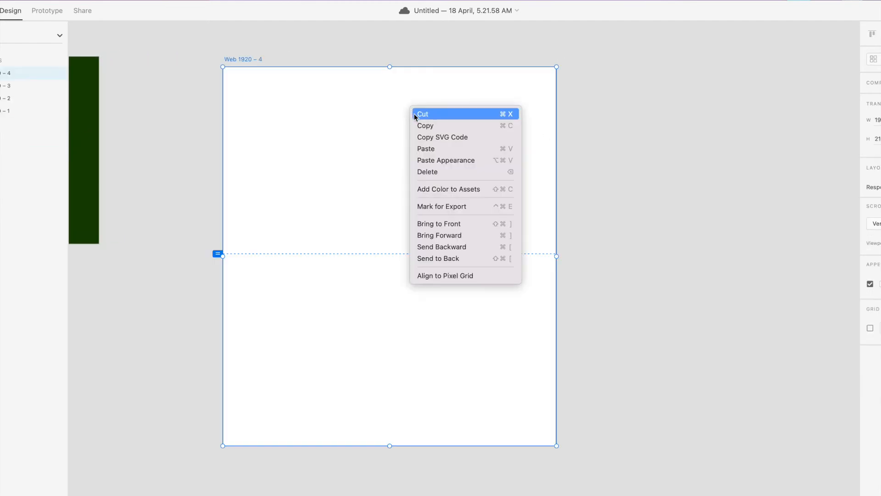
click(424, 150)
drag(296, 157, 414, 117)
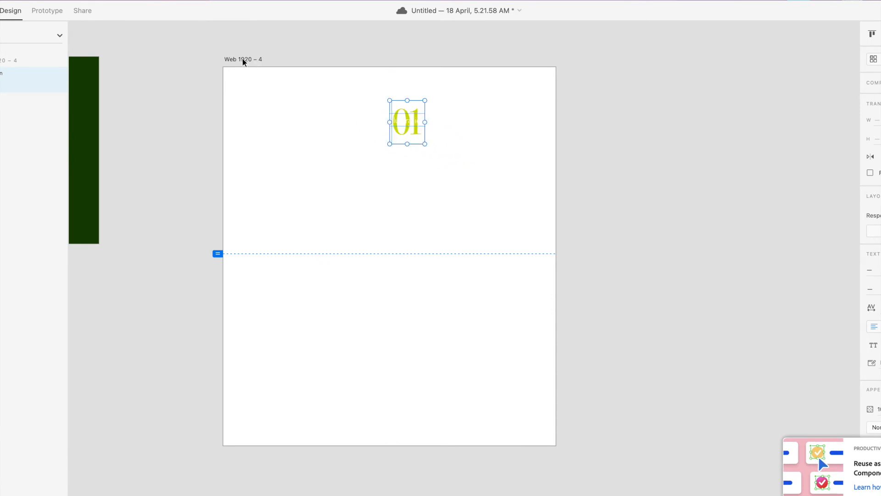
Select the Web 1920 – 3 artboard to inspect its background fill
scroll(229, 65, left, 10)
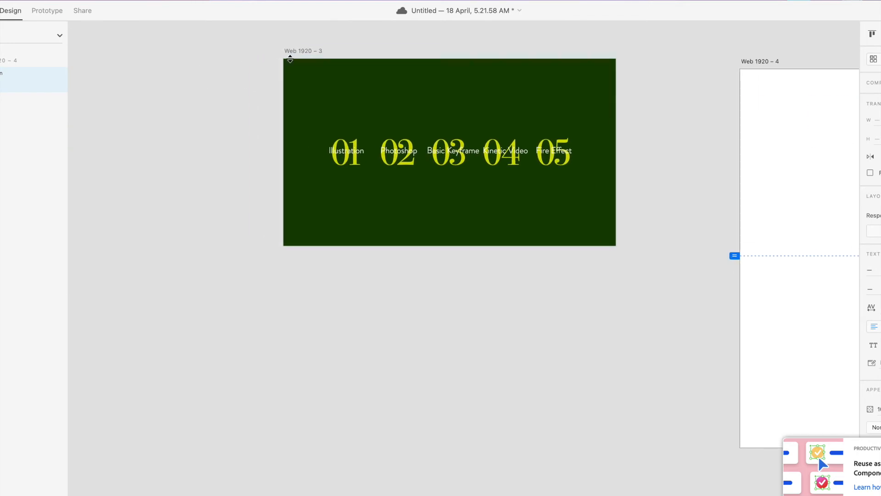
click(296, 53)
scroll(600, 155, right, 7)
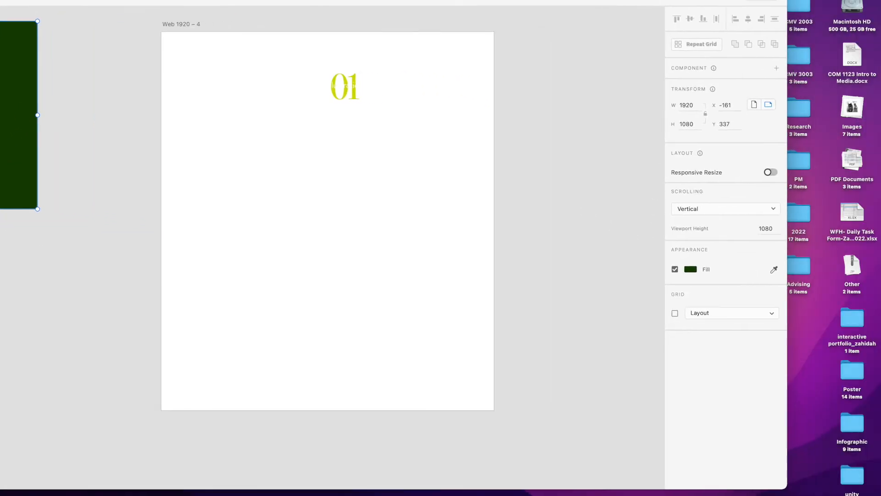
Copy the fill colour #214001 from the neighbouring artboard and apply it to the Web 1920 – 4 artboard
click(688, 272)
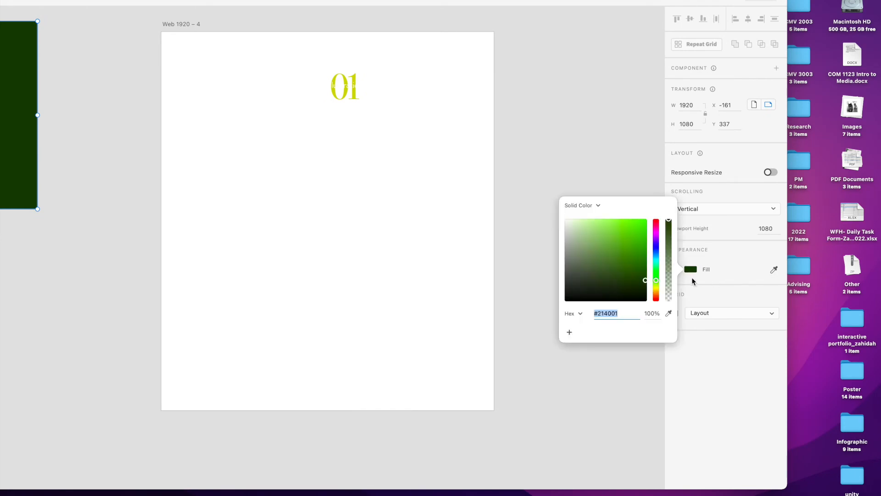
right_click(613, 312)
click(629, 349)
click(185, 25)
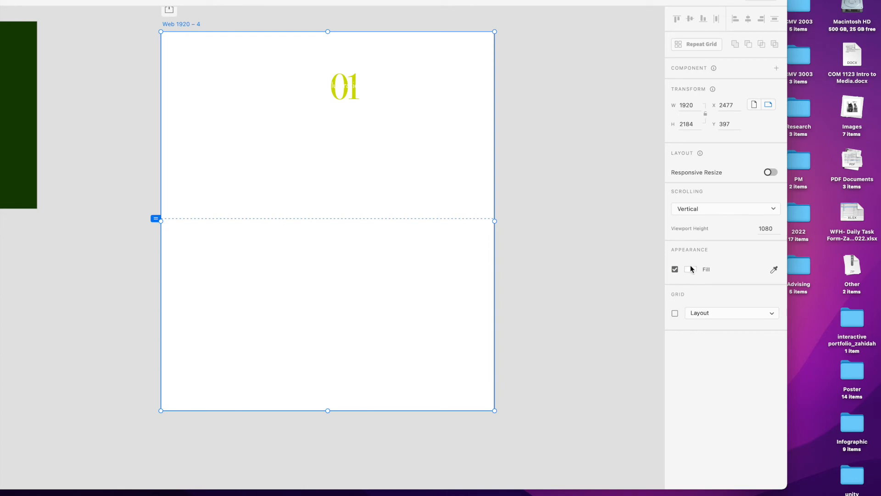
click(691, 269)
right_click(612, 318)
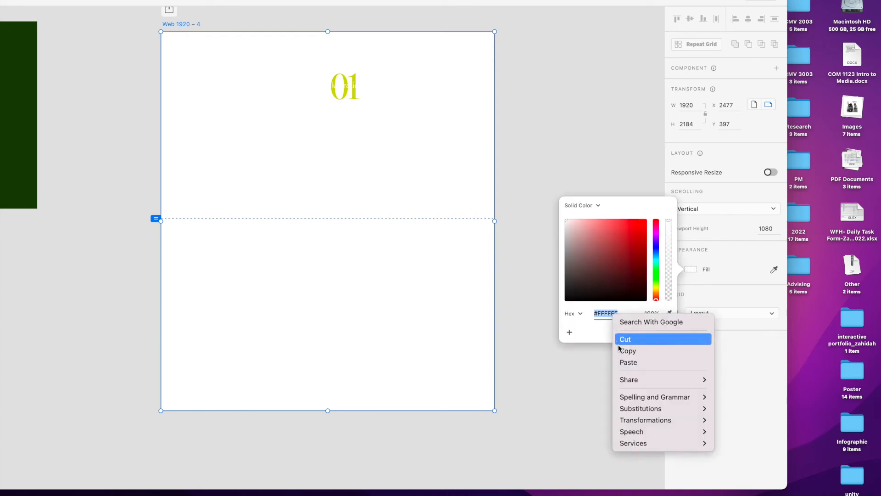
click(635, 362)
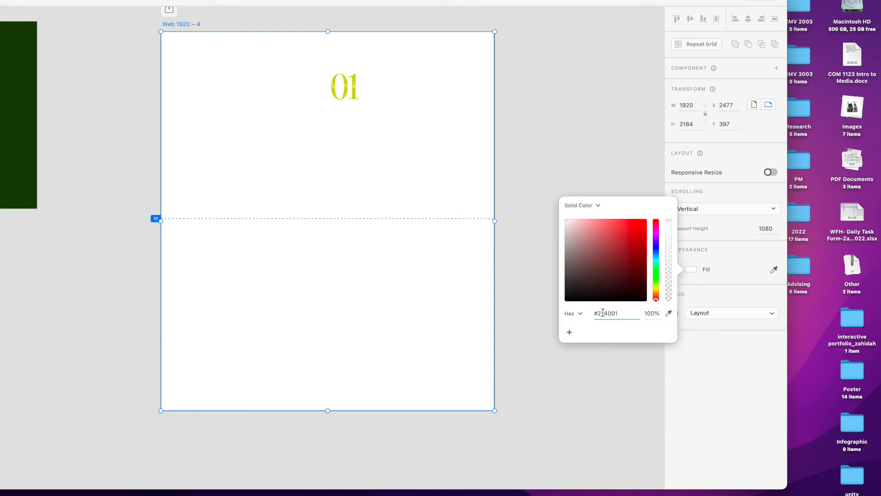
key(Return)
Scale up the "01" and "Illustration" texts together until the word's font size is about 76
click(349, 89)
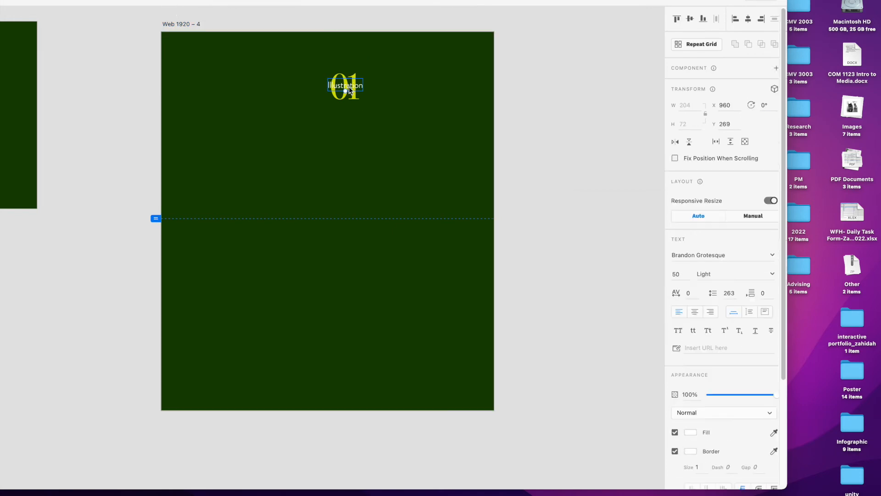
shift+click(347, 94)
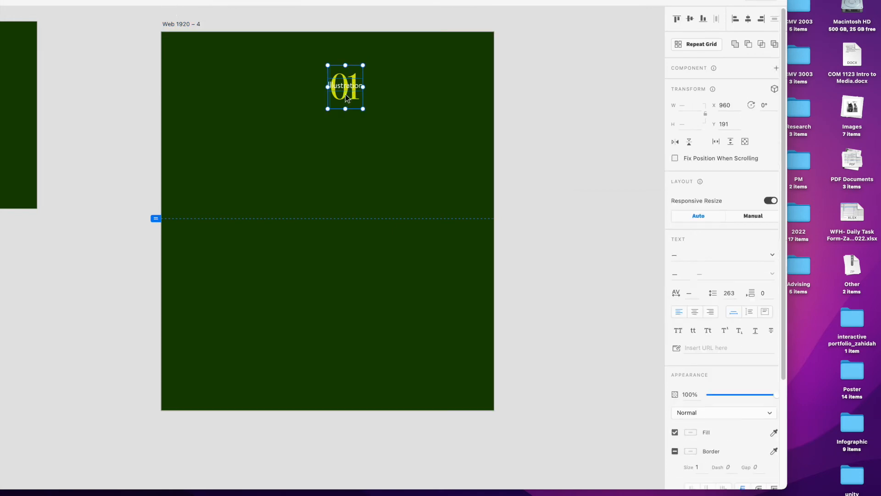
drag(352, 87, 367, 146)
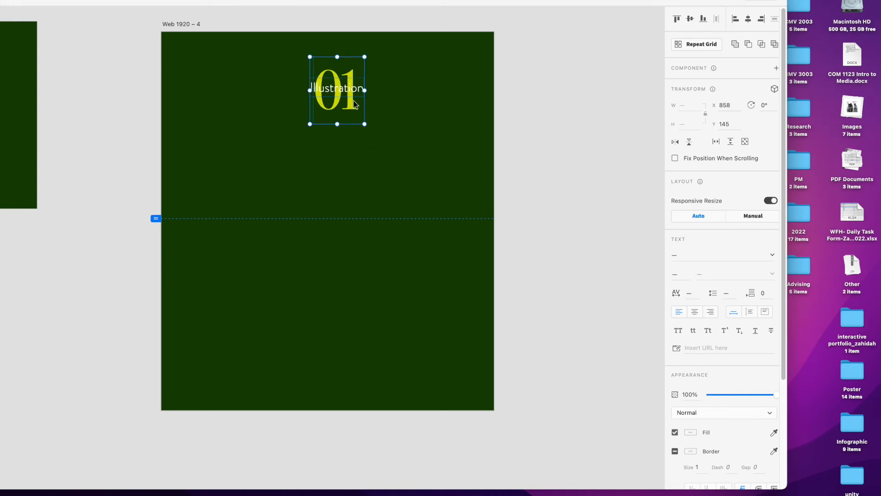
click(595, 125)
Move "01" and "Illustration" together to the artboard's horizontal centre near its upper edge, at about X 803, Y 119
click(339, 86)
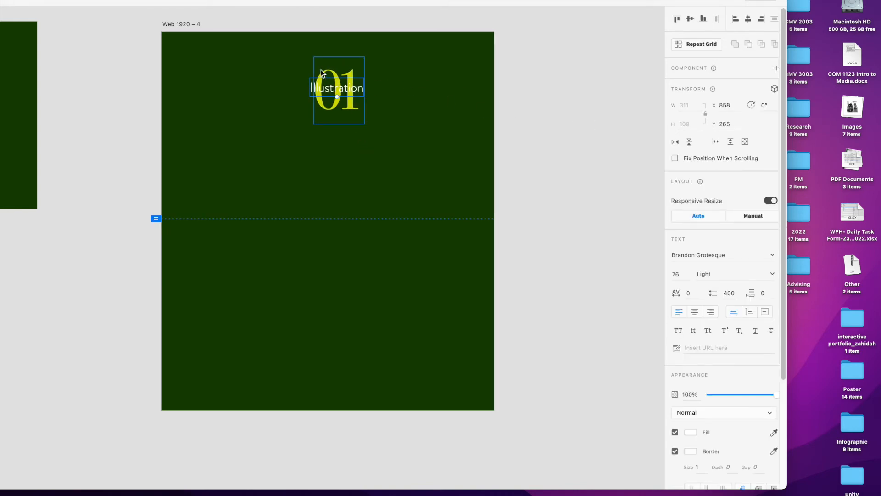
shift+click(321, 74)
mouse_move(339, 91)
mouse_down()
mouse_move(311, 88)
mouse_move(327, 88)
mouse_up()
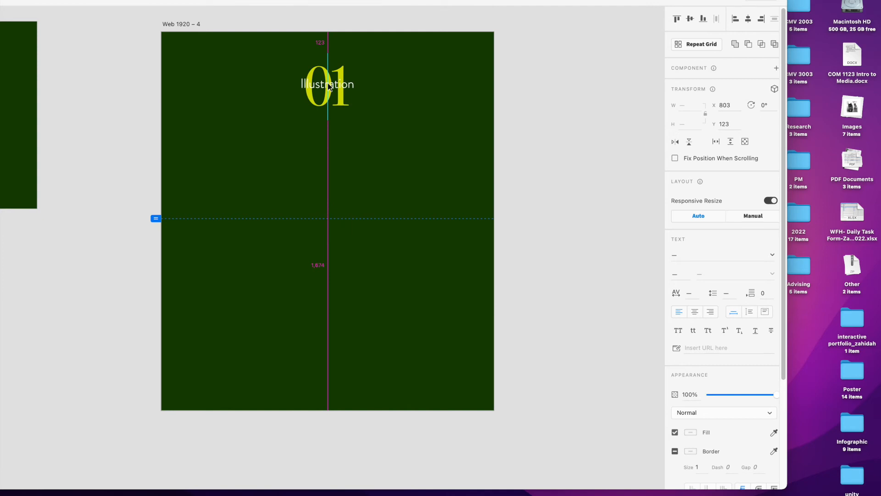
mouse_move(327, 82)
mouse_down()
mouse_move(235, 82)
mouse_move(328, 84)
mouse_up()
drag(329, 83, 329, 82)
click(590, 118)
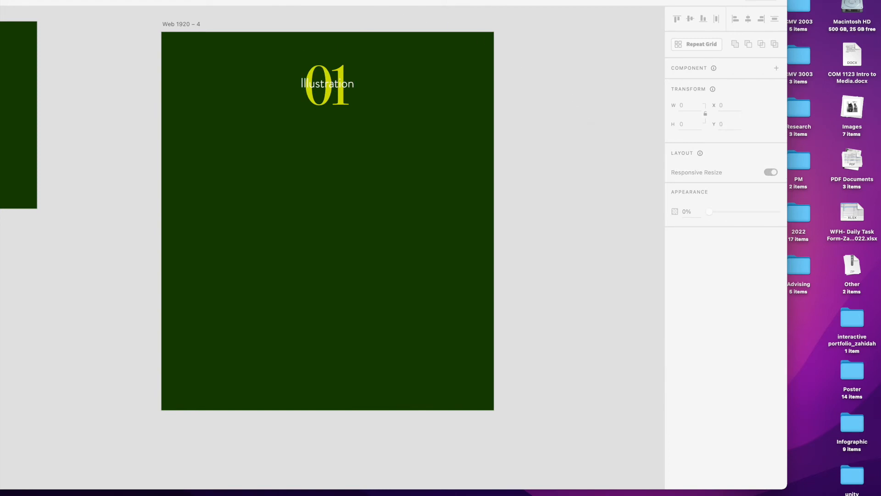
Check the outlined chapter number in the Behance reference, and restyle "01" as an outline with its fill off and border on
drag(1, 94, 691, 135)
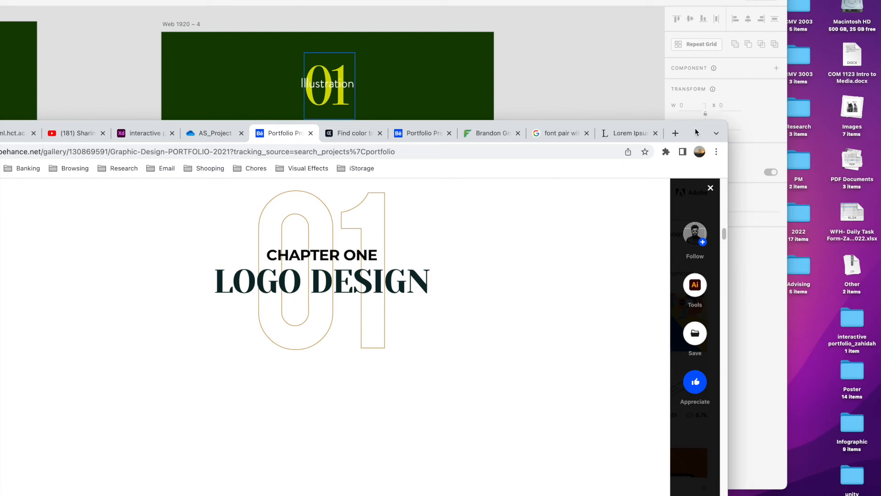
drag(693, 133, 0, 129)
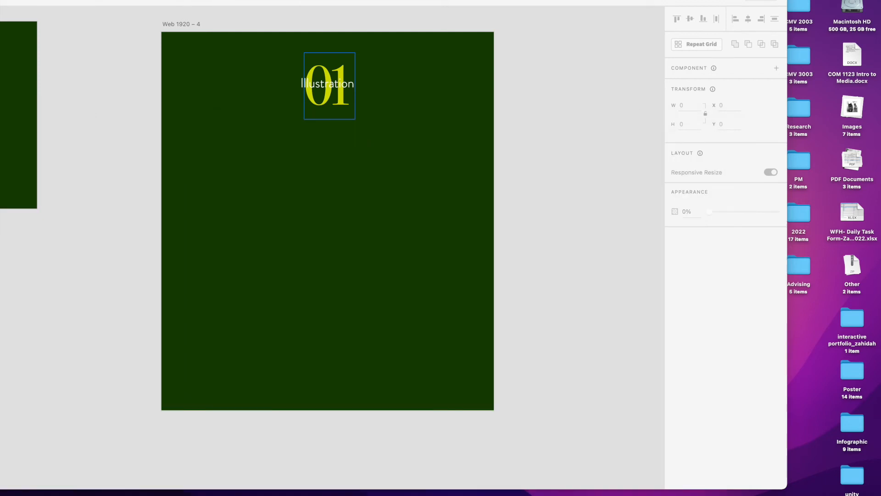
click(340, 70)
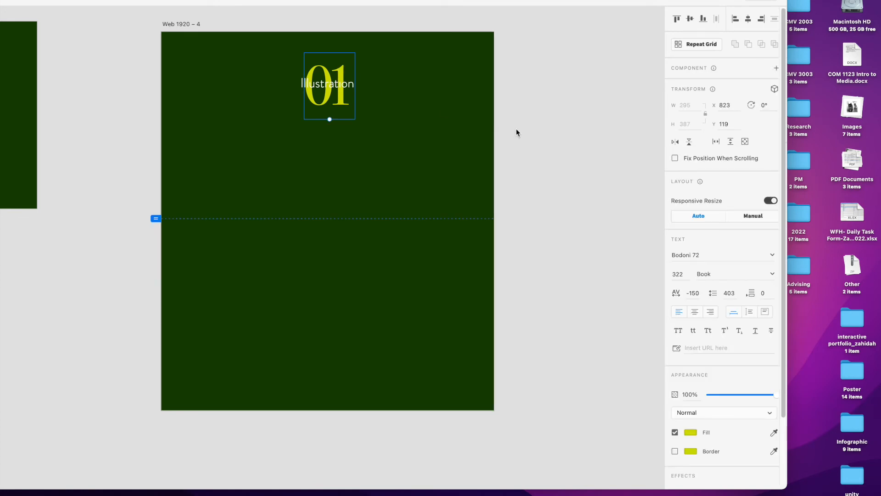
click(675, 432)
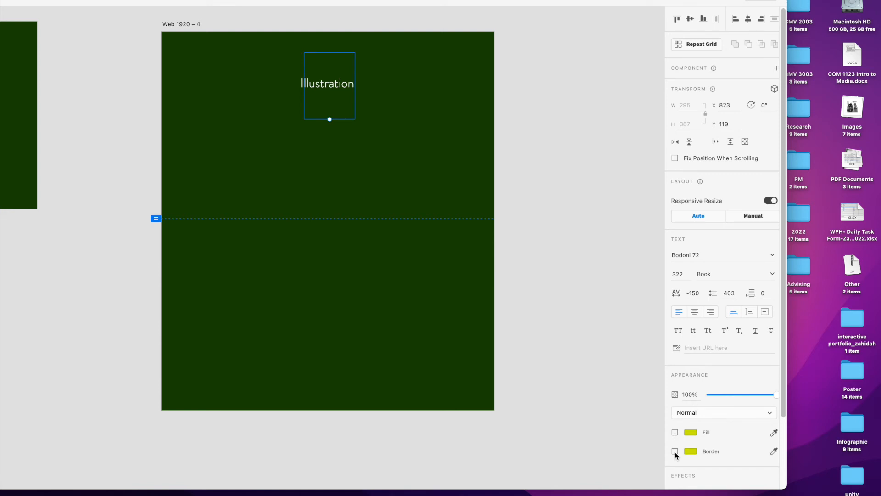
click(675, 451)
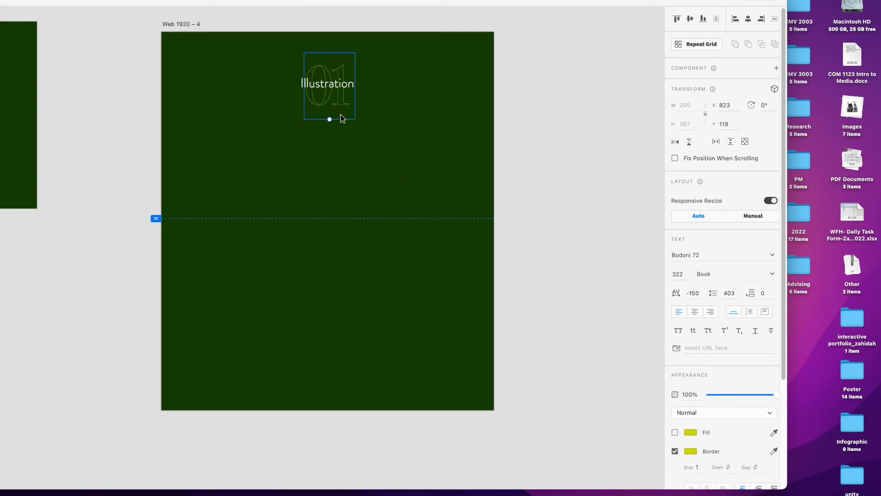
Enlarge the outlined "01" to nearly twice its size and place "Illustration" over its middle
click(342, 85)
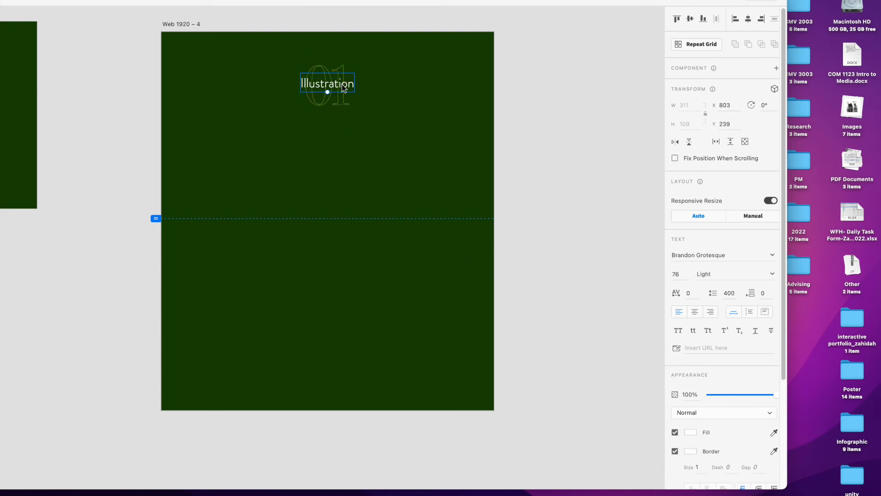
shift+click(342, 99)
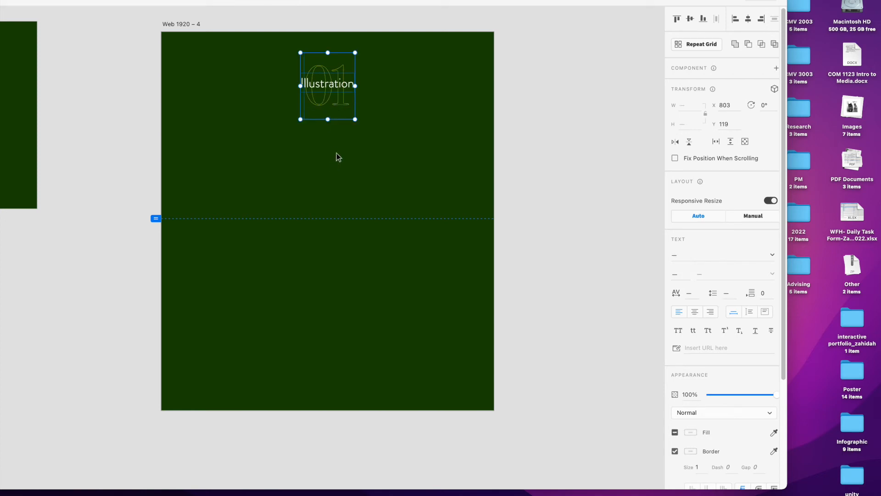
click(612, 147)
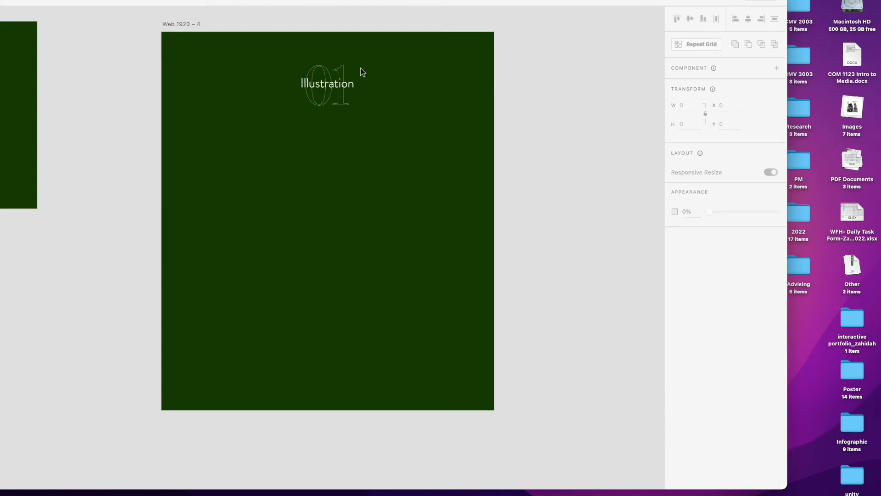
click(339, 72)
drag(268, 50, 385, 123)
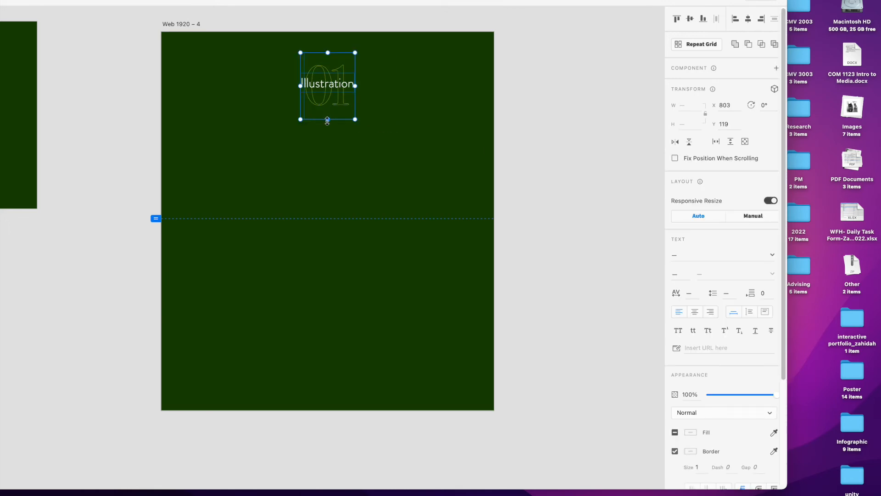
mouse_move(327, 120)
mouse_down()
mouse_move(336, 145)
mouse_move(337, 125)
mouse_up()
click(376, 124)
click(339, 74)
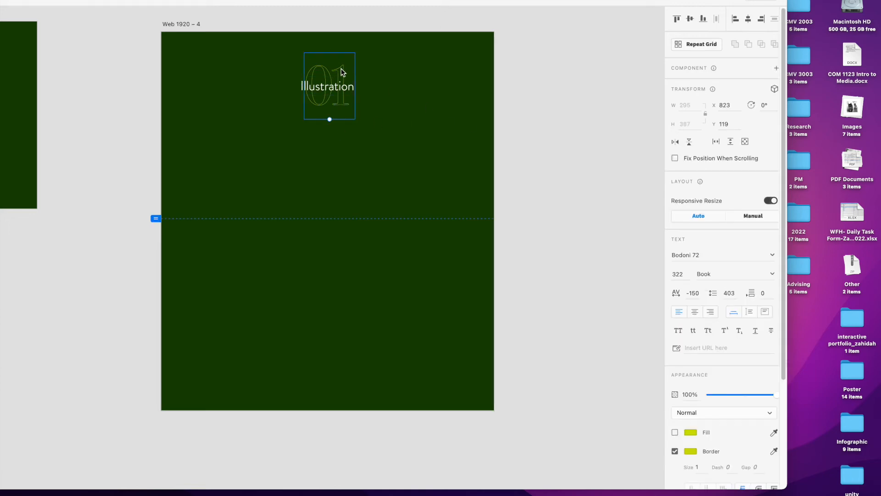
drag(330, 121, 341, 176)
drag(336, 88, 332, 116)
Move the outlined "01" and "Illustration" together up to the artboard's horizontal centre, at about X 689, Y 33.5
click(294, 62)
click(331, 106)
shift+click(325, 99)
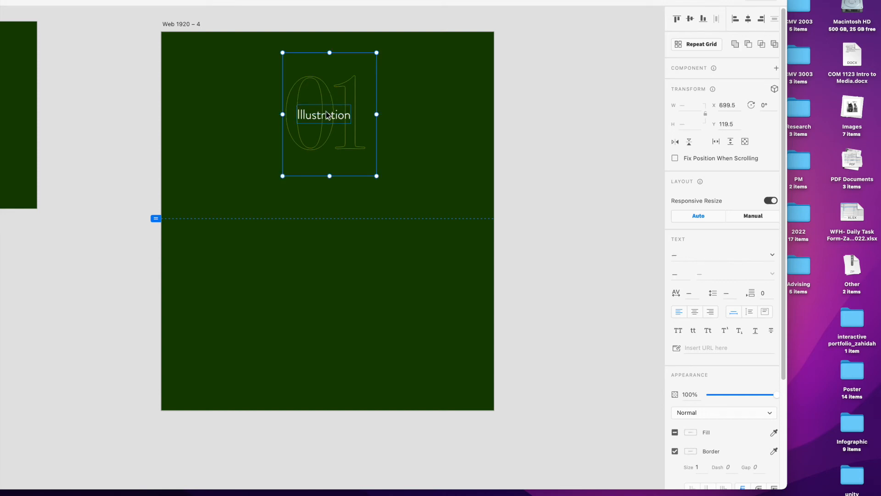
drag(268, 69, 337, 104)
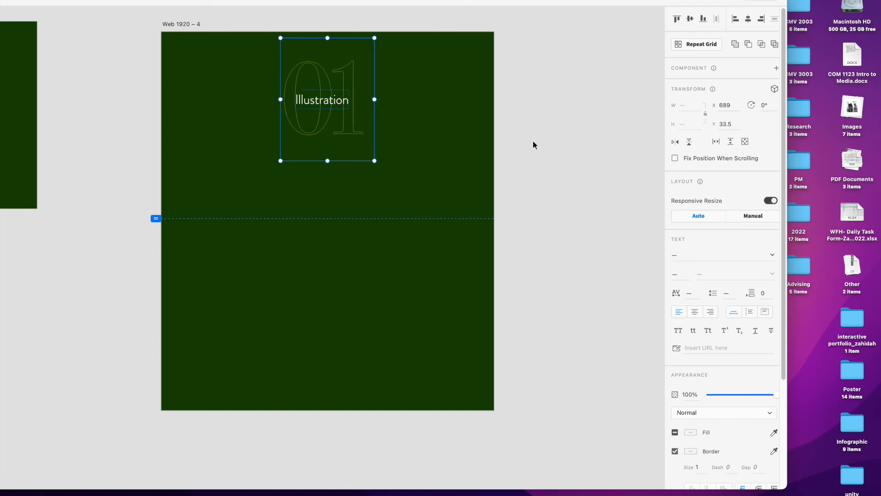
click(533, 143)
Duplicate the "Illustration" text, place the copy directly above it and change the copy's wording to "Artwork"
click(335, 104)
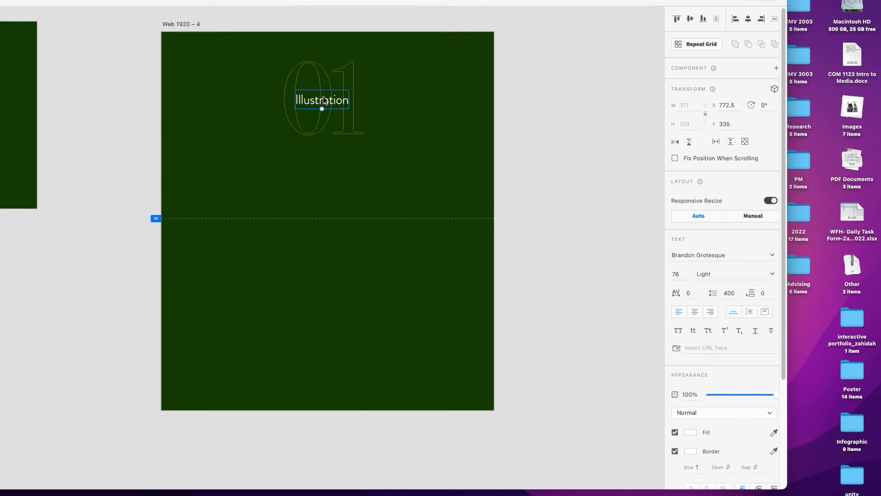
right_click(326, 101)
click(342, 119)
click(417, 79)
right_click(425, 74)
click(432, 82)
drag(317, 100, 373, 90)
double_click(309, 86)
click(309, 87)
text(A)
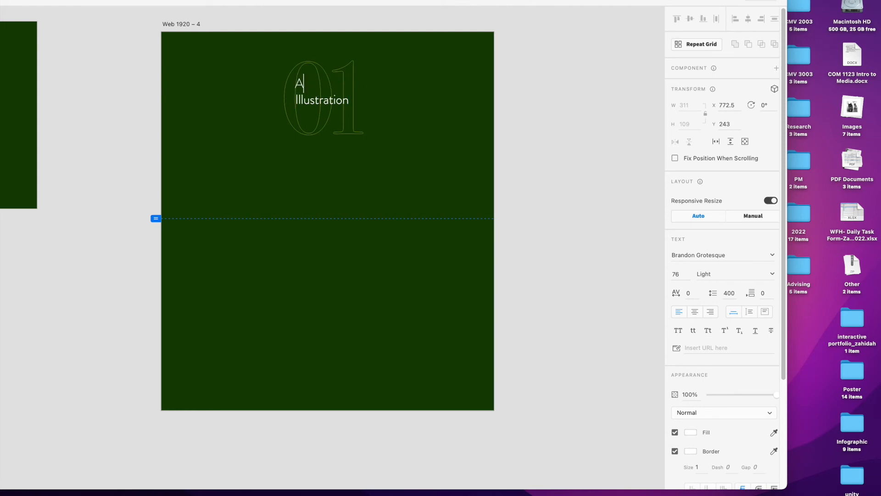
text(rtwork)
Move the design window across the desktop and reduce its height so the layer list and object properties are both in view
drag(111, 2, 360, 1)
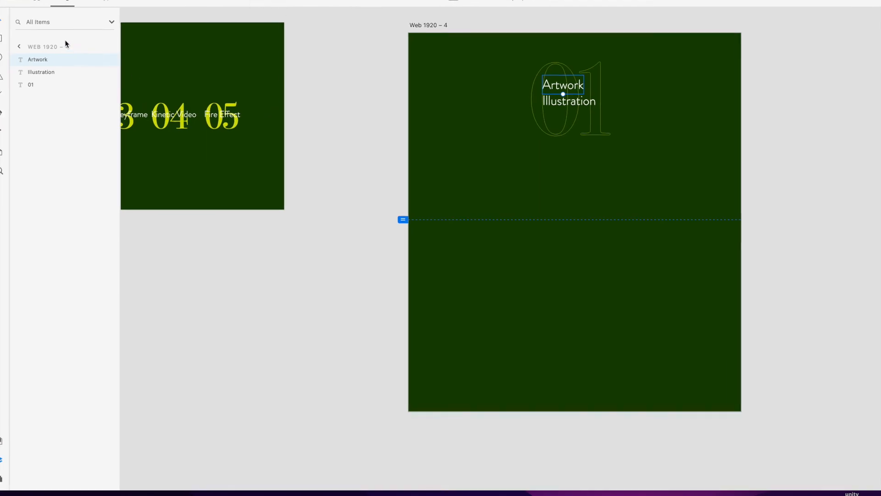
drag(204, 5, 261, 3)
drag(45, 0, 248, 49)
drag(530, 63, 274, 4)
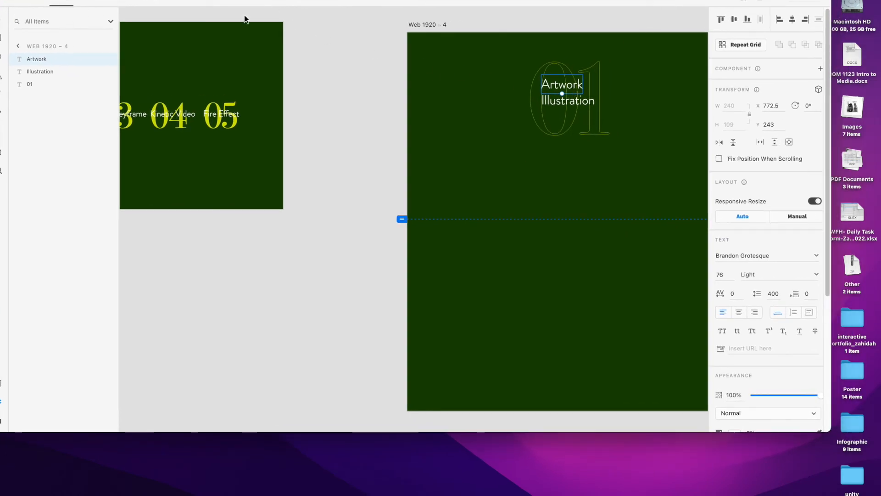
drag(790, 8, 827, 8)
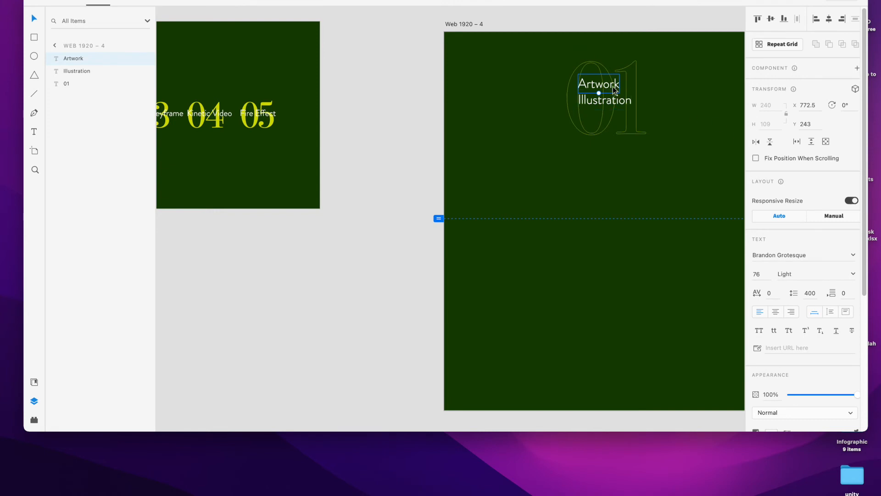
Centre "Artwork" above "Illustration" and shift both words down over the middle of the outlined "01"
drag(613, 92, 619, 92)
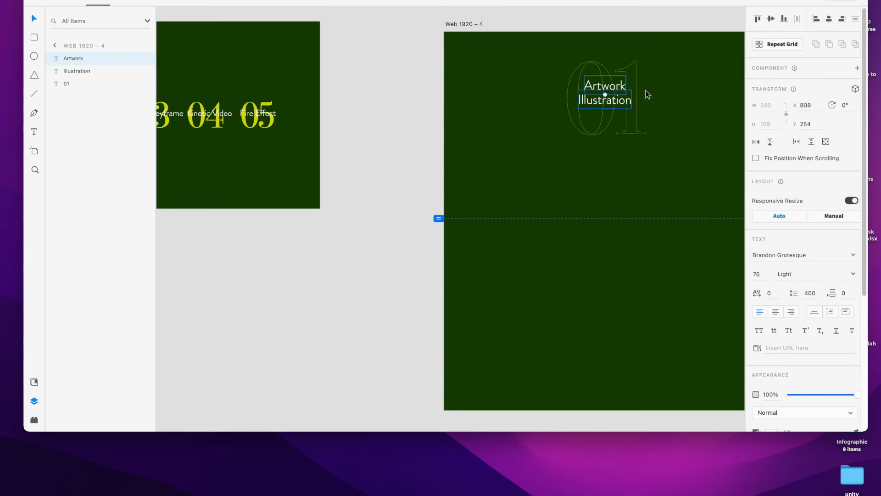
key(Escape)
click(625, 105)
shift+click(623, 90)
drag(622, 90, 622, 92)
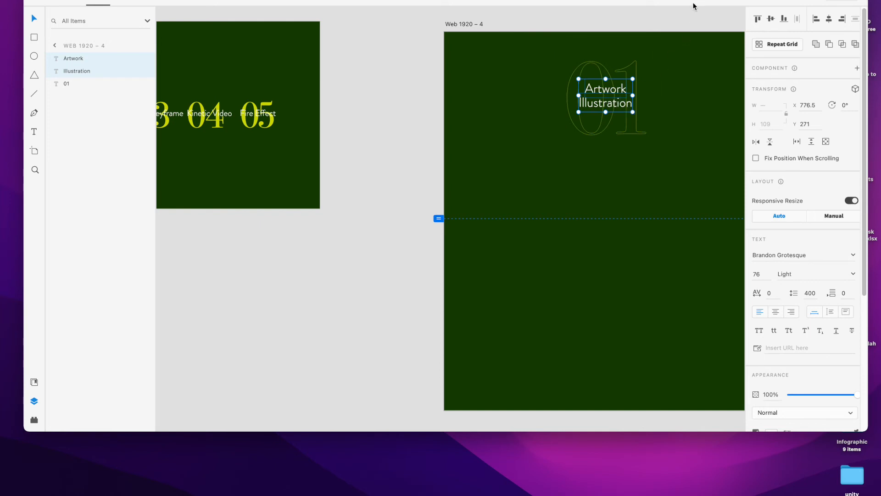
Set the character spacing of "Artwork" and "Illustration" to 150, after trying 100
drag(694, 7, 661, 7)
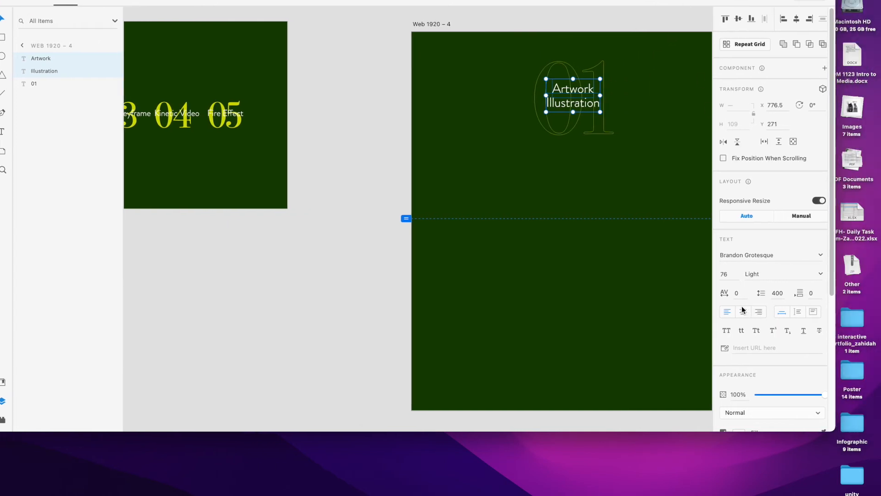
click(737, 293)
text(100)
key(Return)
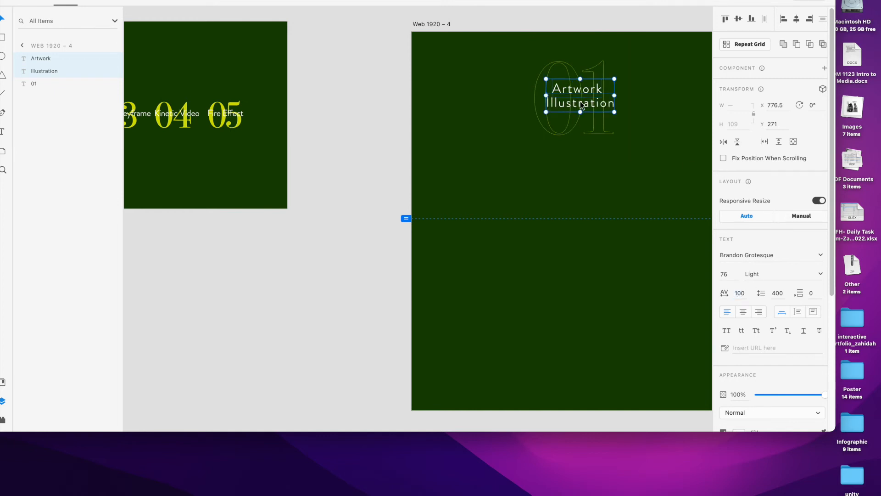
click(738, 292)
click(744, 292)
key(BackSpace)
text(50)
key(Return)
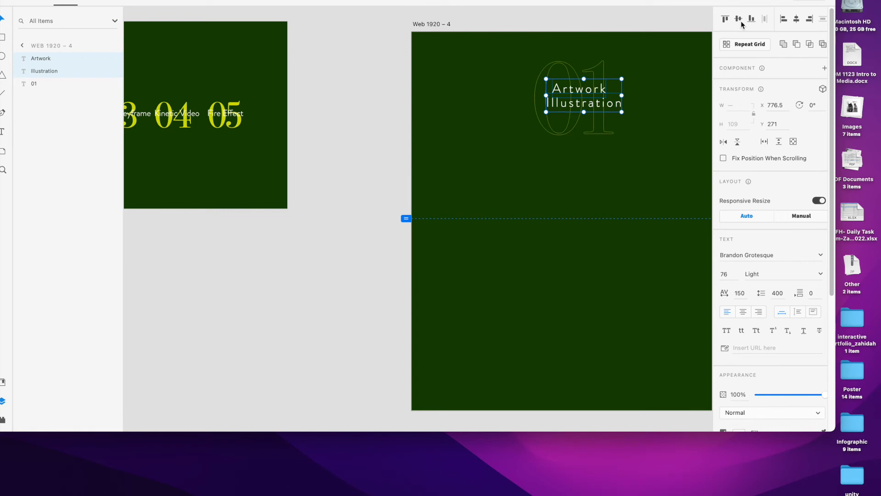
Align "Artwork" and "Illustration" to a common horizontal centre and move the pair to the artboard's centre line over "01"
click(797, 21)
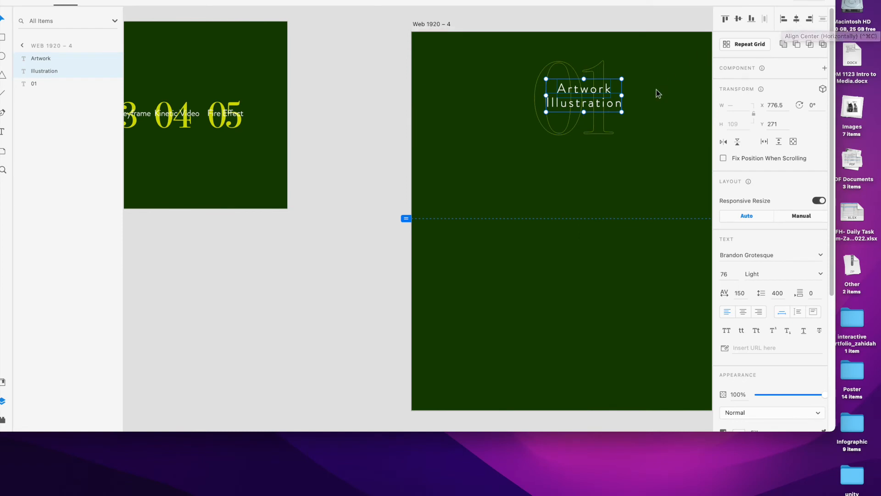
scroll(657, 96, right, 4)
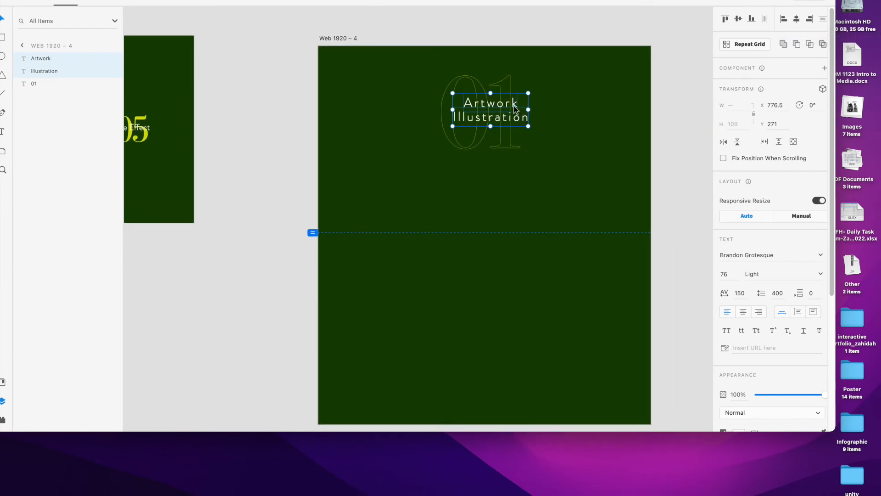
drag(513, 106, 507, 106)
click(561, 109)
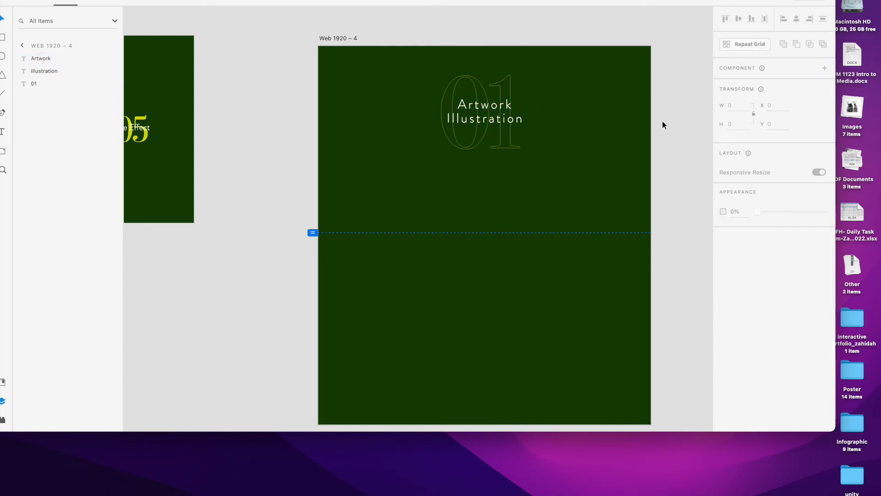
Set the border size of the outlined "01" to 2, trying a thicker outline along the way
click(507, 90)
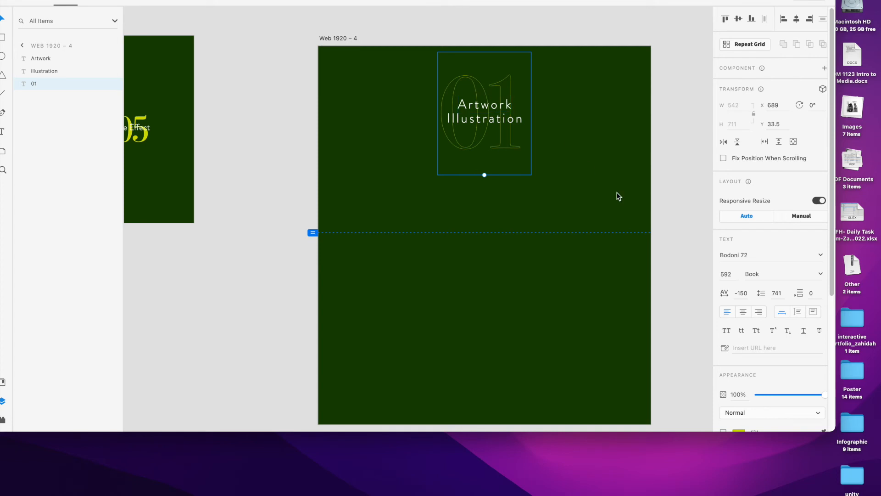
scroll(755, 314, down, 5)
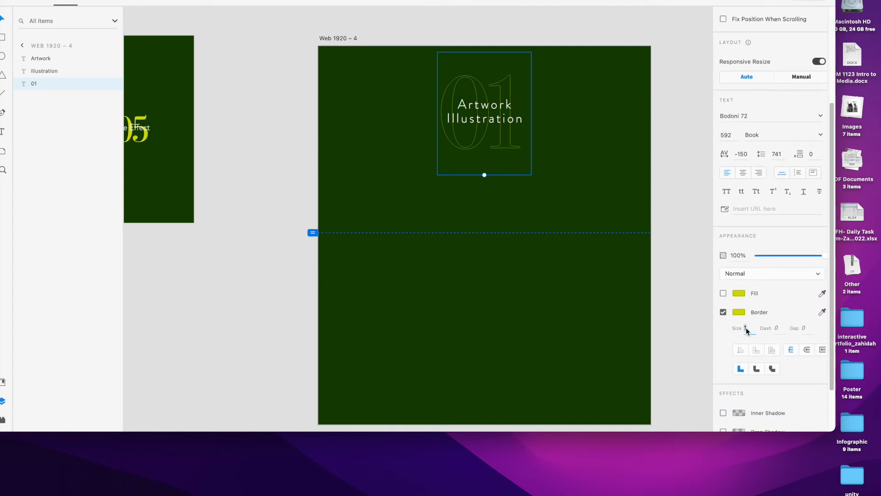
key(Return)
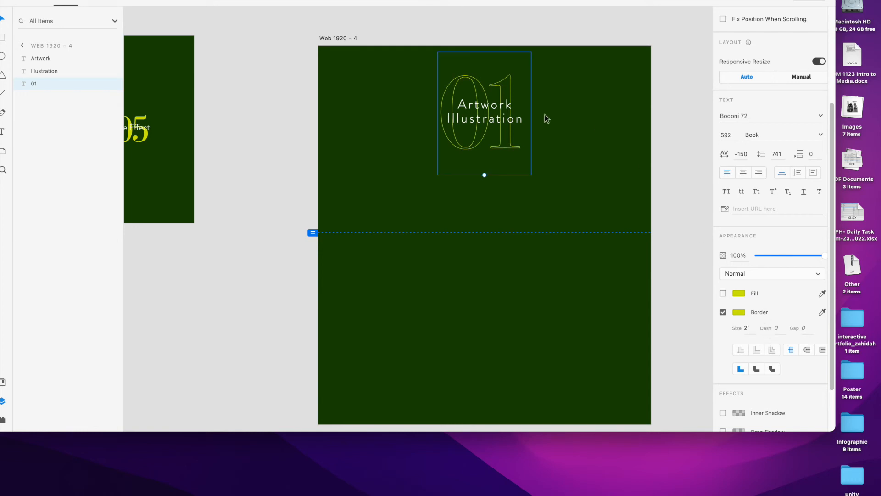
click(748, 329)
key(Return)
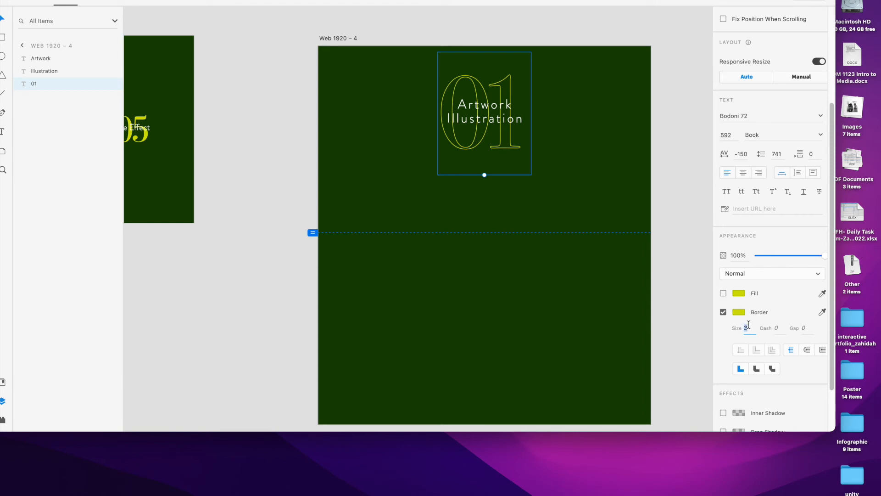
text(2)
key(Return)
click(669, 141)
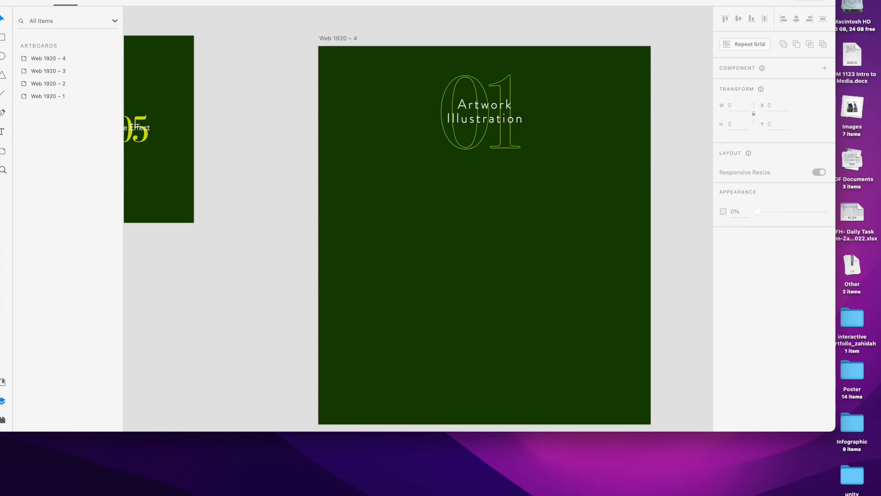
Switch to the browser and examine how the Behance portfolio lays out artwork under its "Logo Design" chapter heading
drag(0, 69, 783, 36)
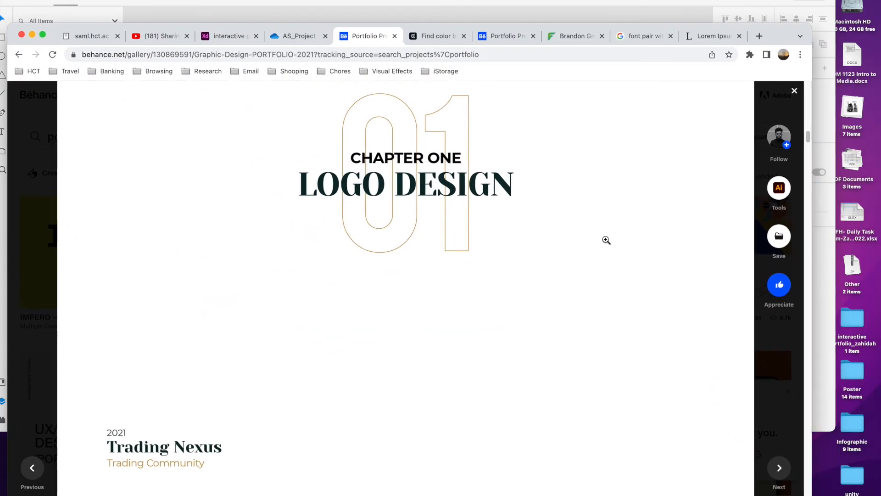
scroll(613, 237, down, 10)
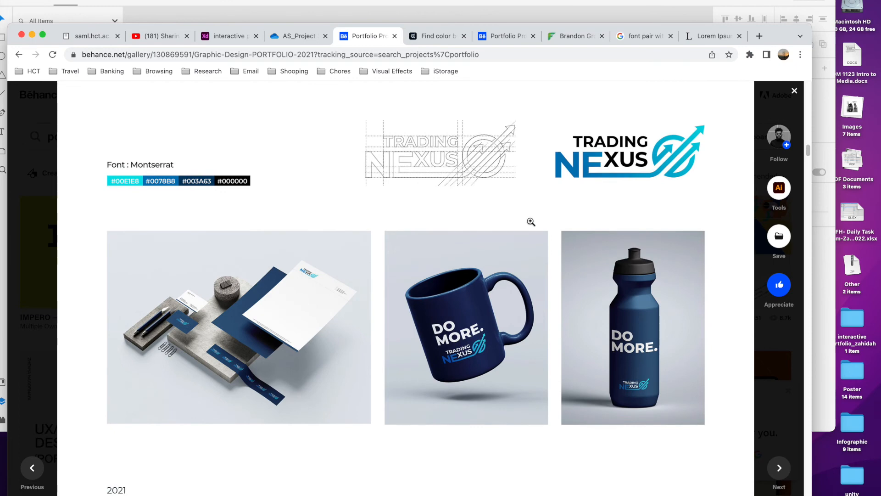
scroll(517, 262, up, 1)
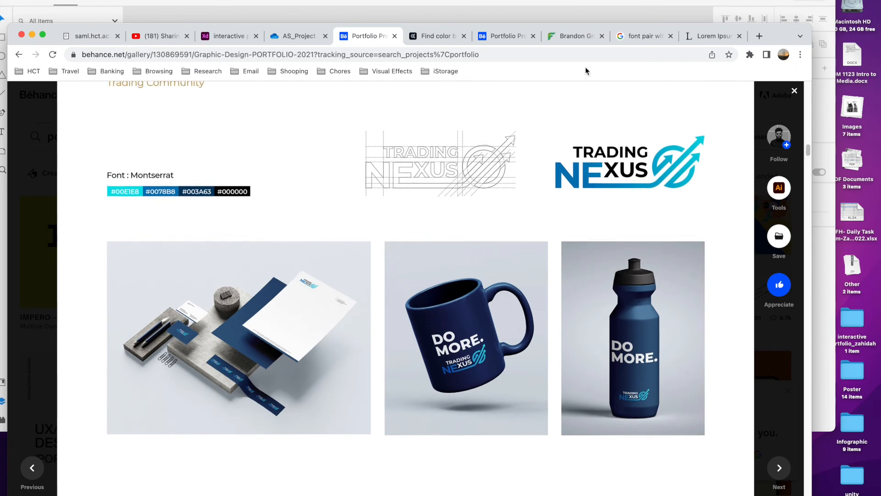
drag(782, 36, 0, 36)
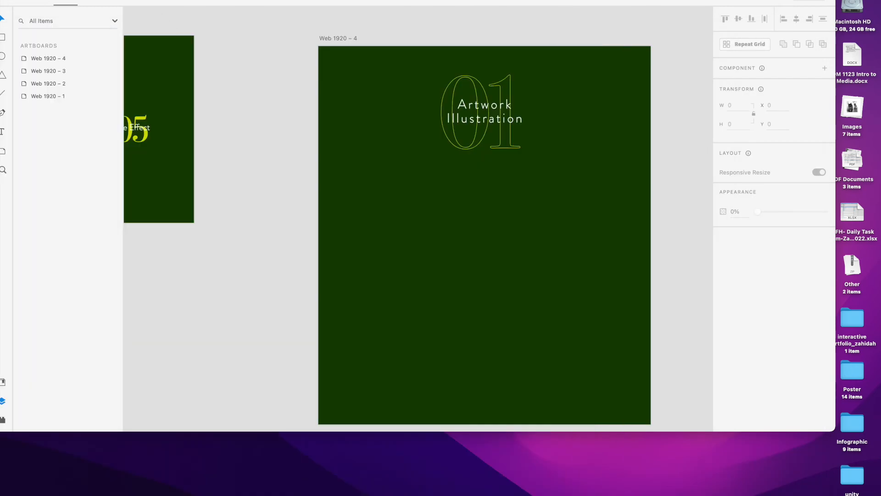
Look through the Downloads and Desktop folders in Finder for an image to use on the page
scroll(573, 149, down, 5)
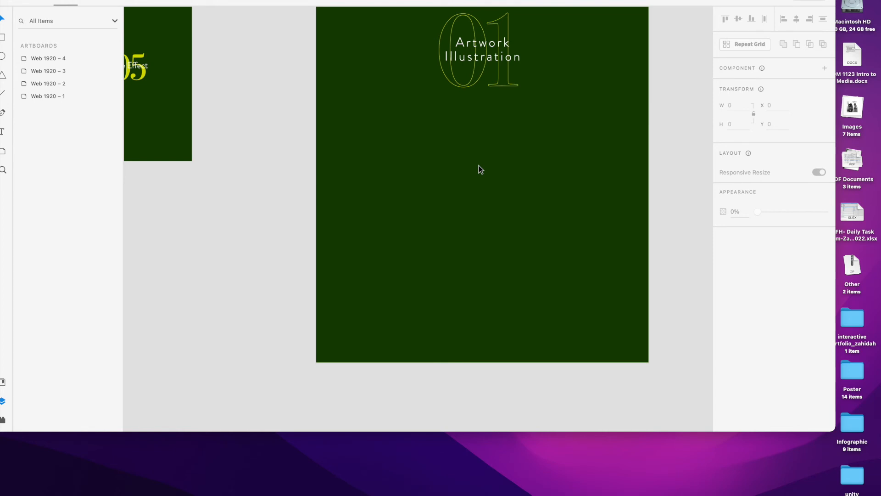
scroll(478, 166, up, 3)
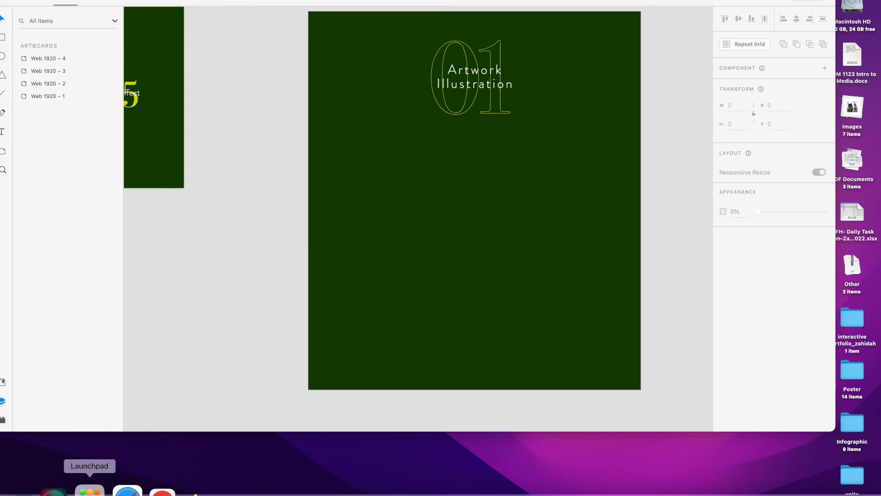
click(20, 487)
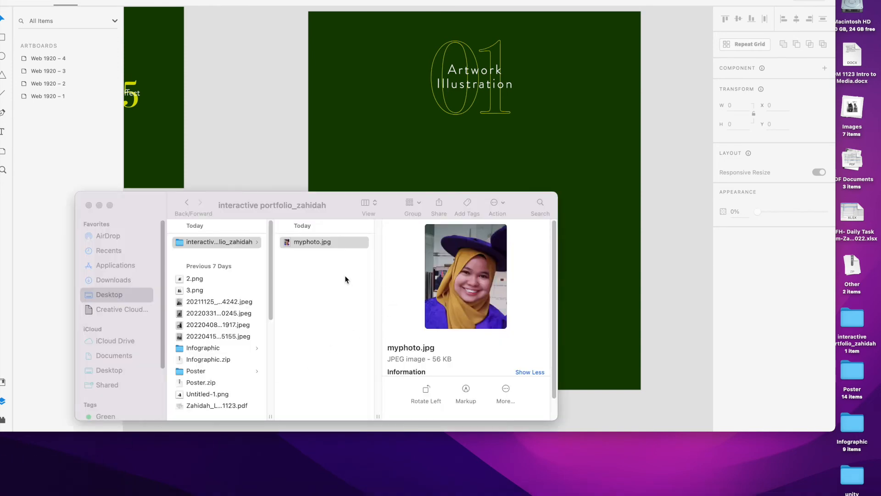
click(124, 279)
click(123, 280)
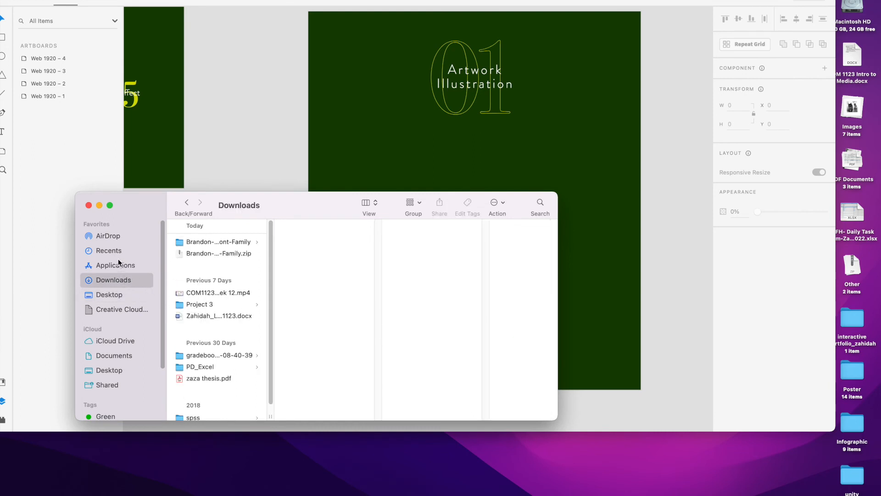
click(114, 295)
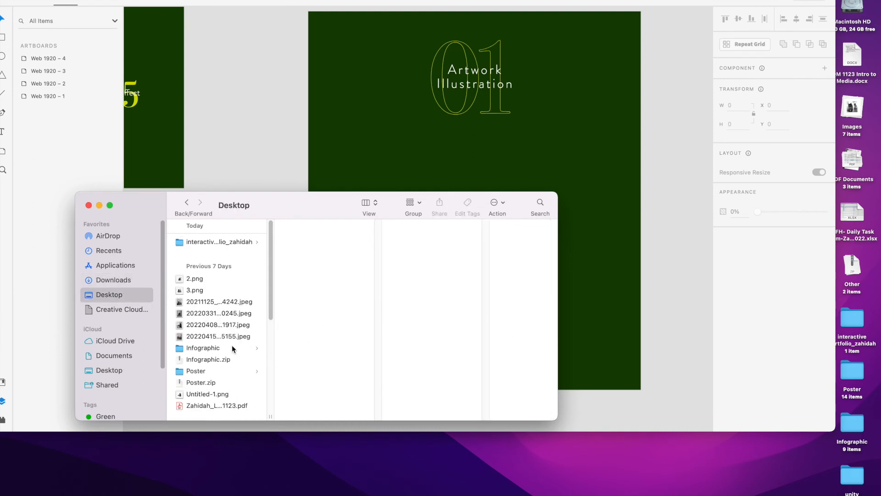
double_click(302, 200)
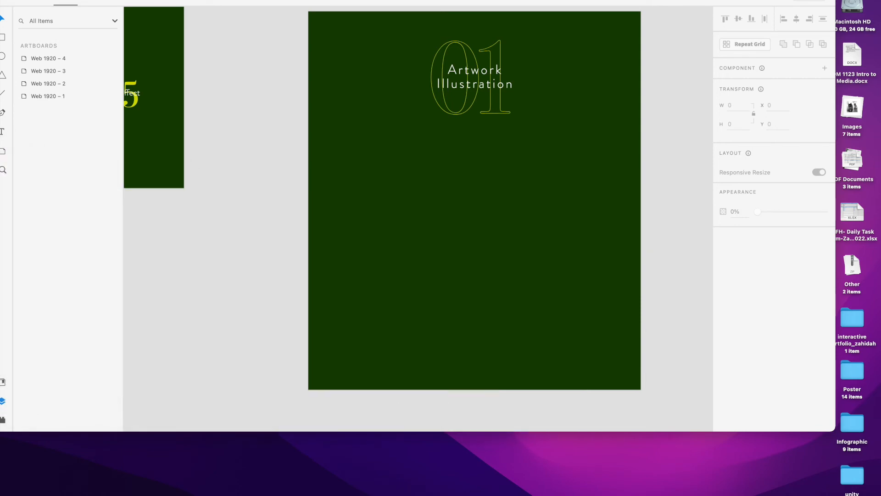
Switch to the browser and search Google for "illustration" in a new tab
drag(0, 62, 754, 25)
click(736, 24)
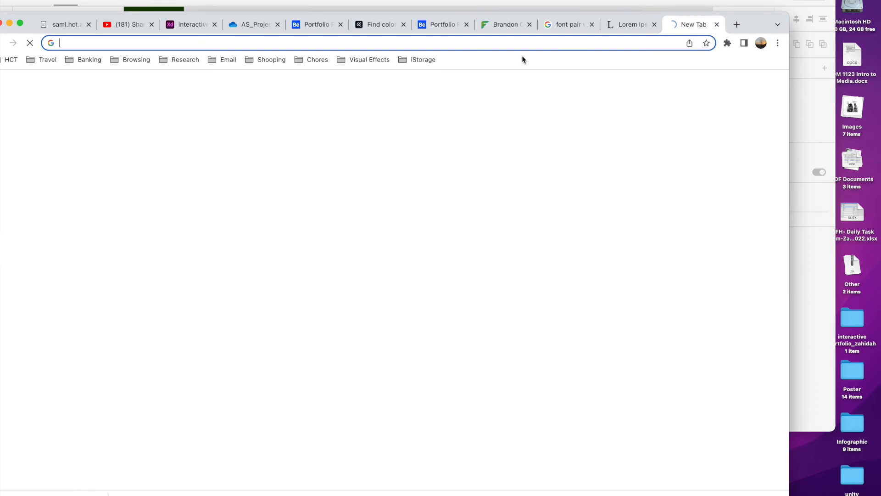
click(505, 46)
text(iplu)
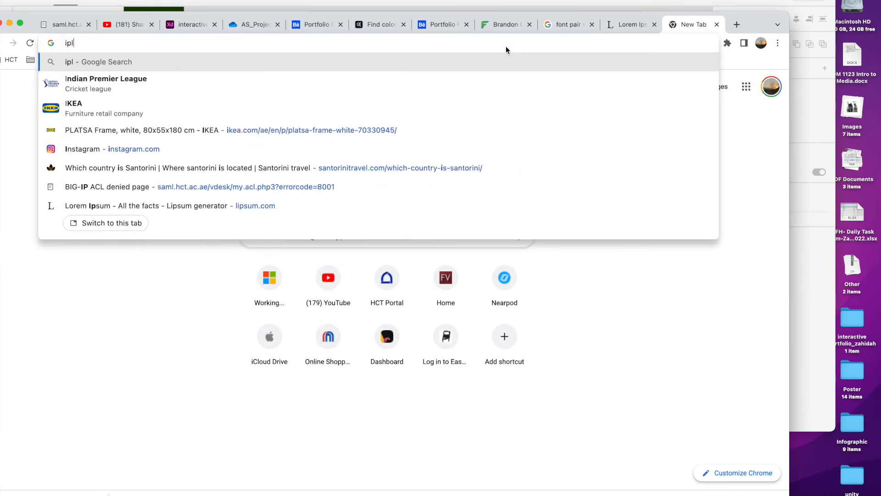
key(BackSpace)
key(BackSpace)
key(BackSpace)
text(ll)
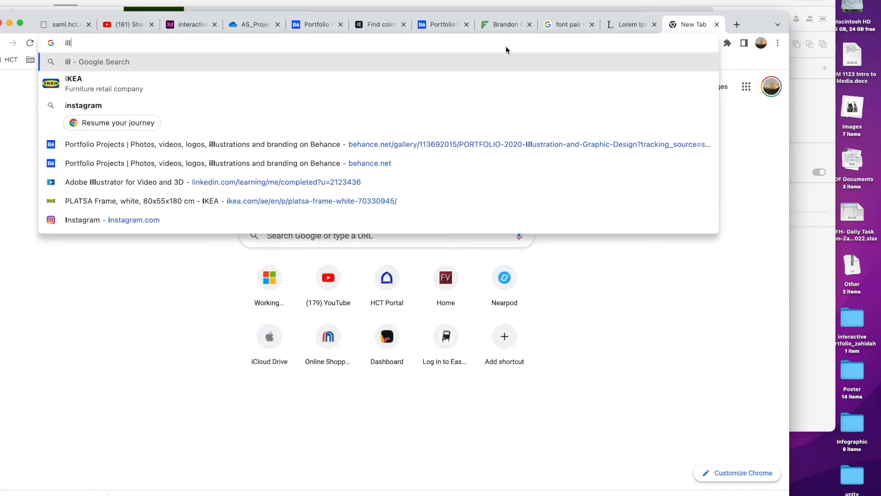
text(ustration)
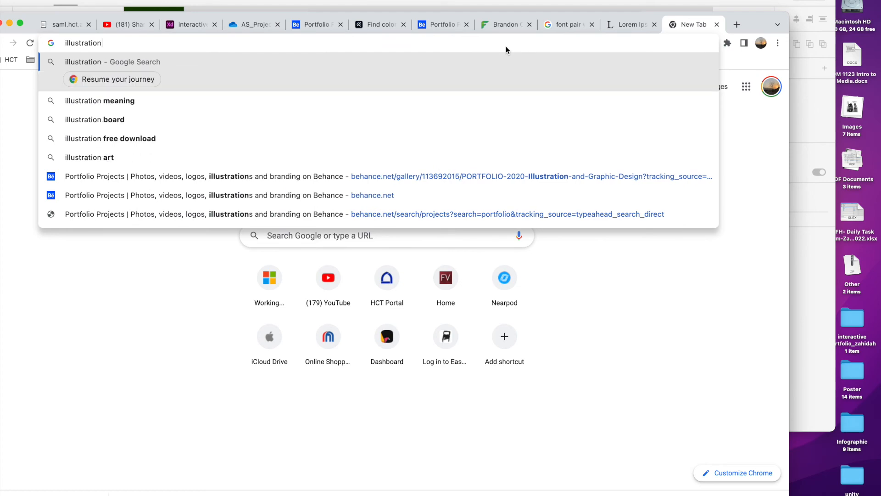
key(Return)
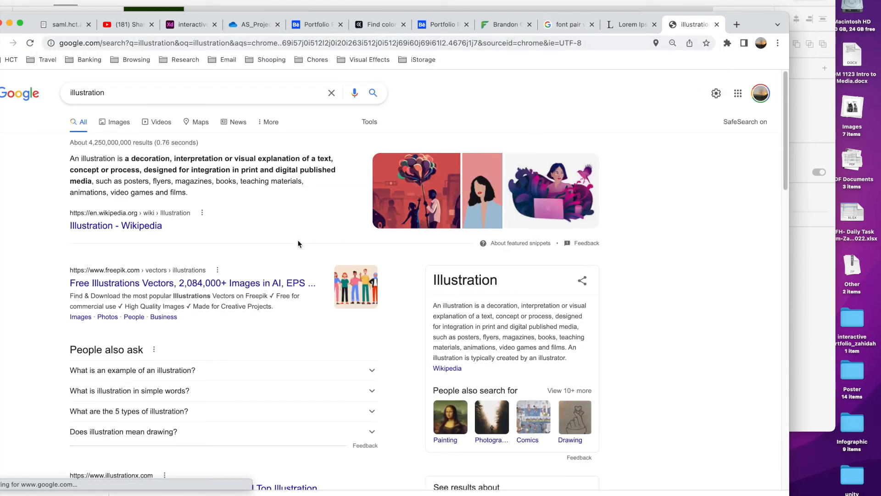
Show the image results and copy the picture of the woman in a white dress holding a pineapple
click(122, 93)
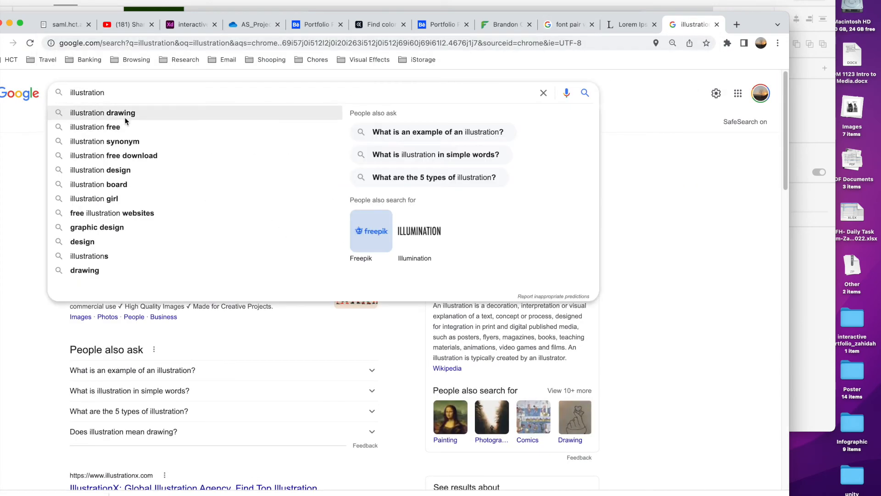
click(622, 217)
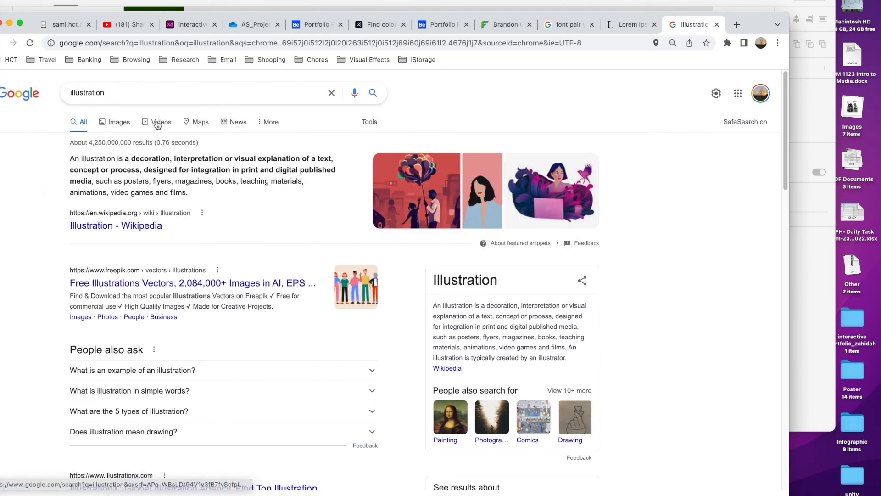
click(115, 120)
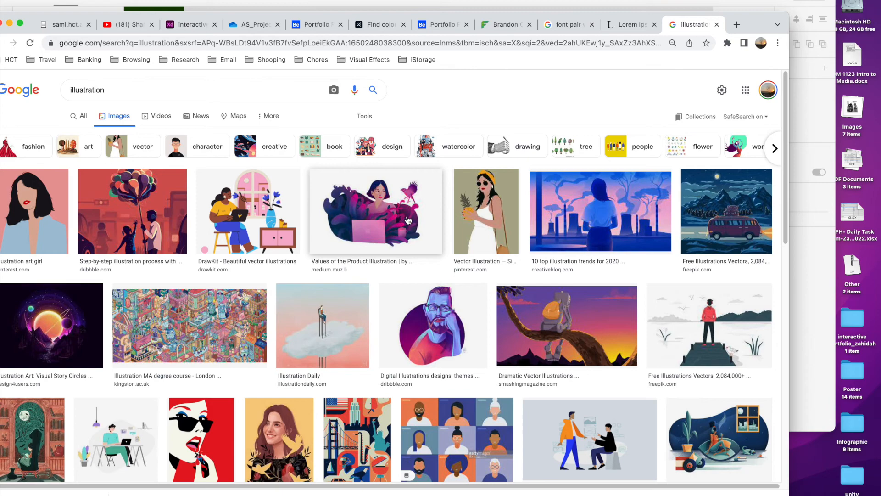
click(460, 216)
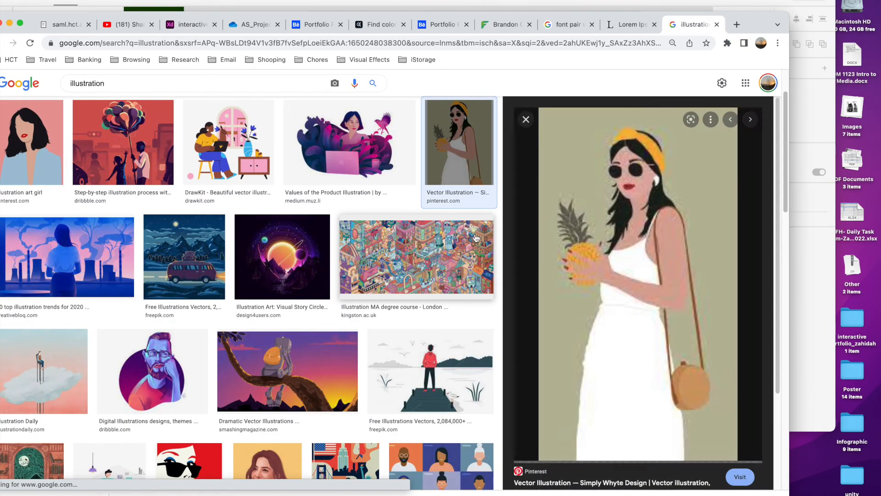
right_click(630, 222)
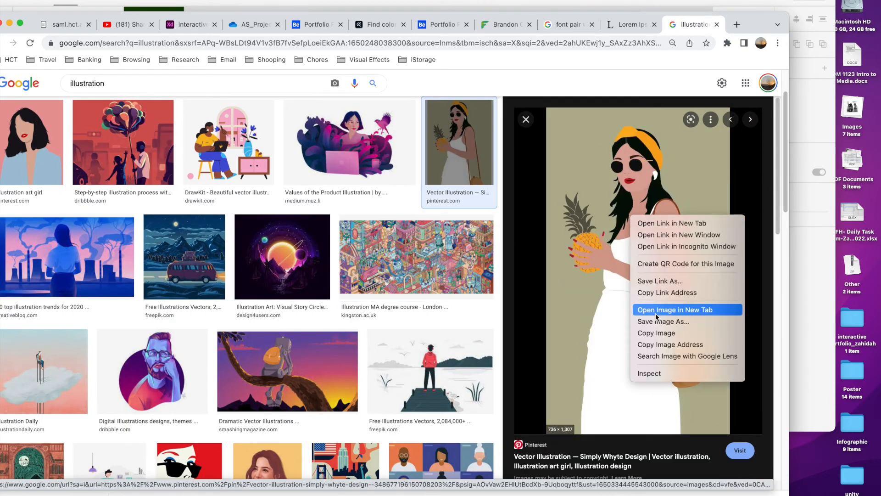
click(661, 335)
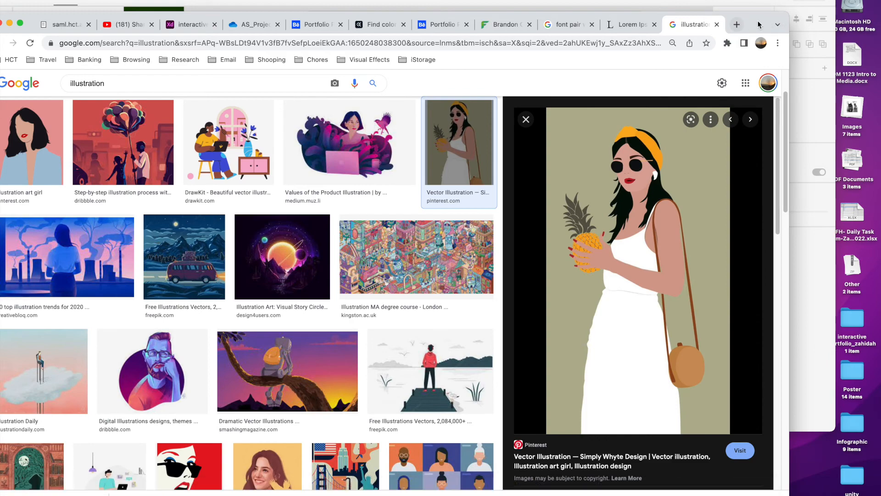
Switch back to the design and paste the copied illustration below the "Artwork Illustration" heading at about X 609, Y 701
drag(757, 22, 686, 136)
click(557, 123)
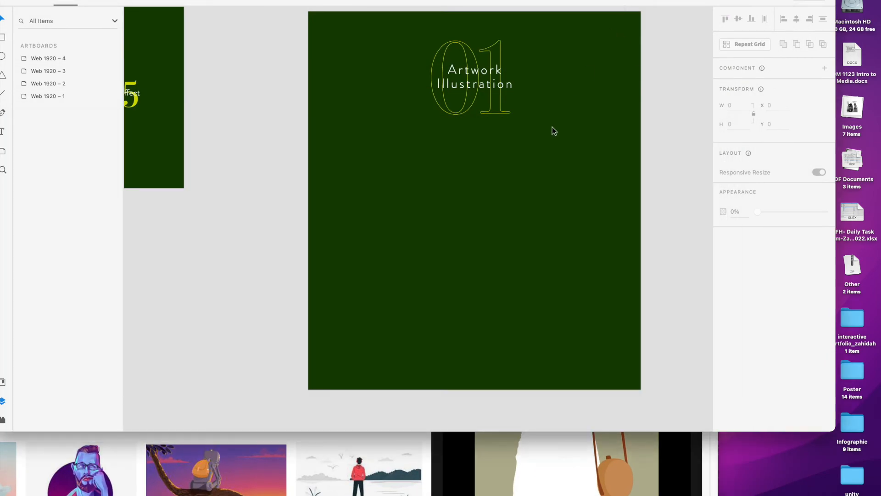
key(cmd+v)
drag(422, 172, 490, 201)
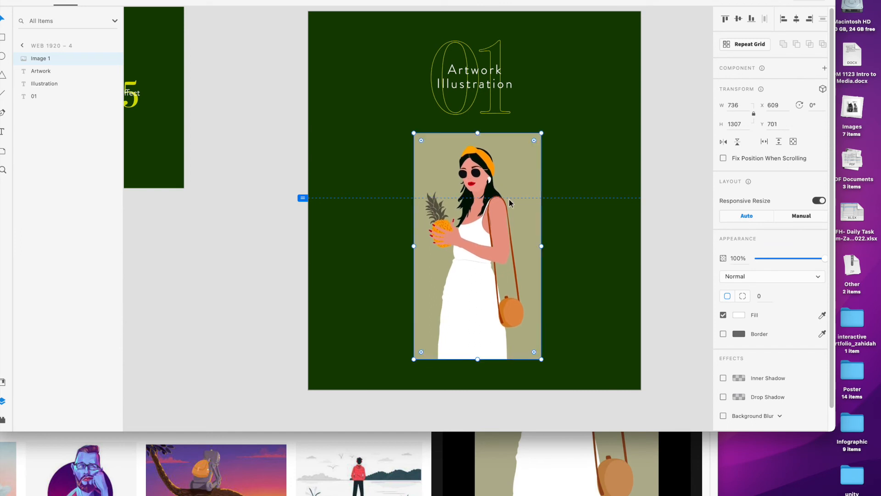
click(690, 199)
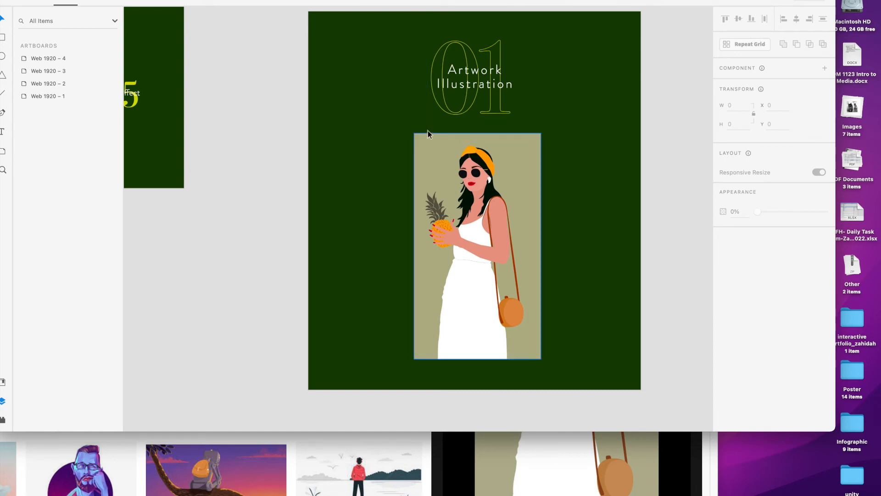
Copy the "Web 1920 – 4" artboard and paste the duplicate beside the original
scroll(230, 53, left, 10)
scroll(230, 53, up, 3)
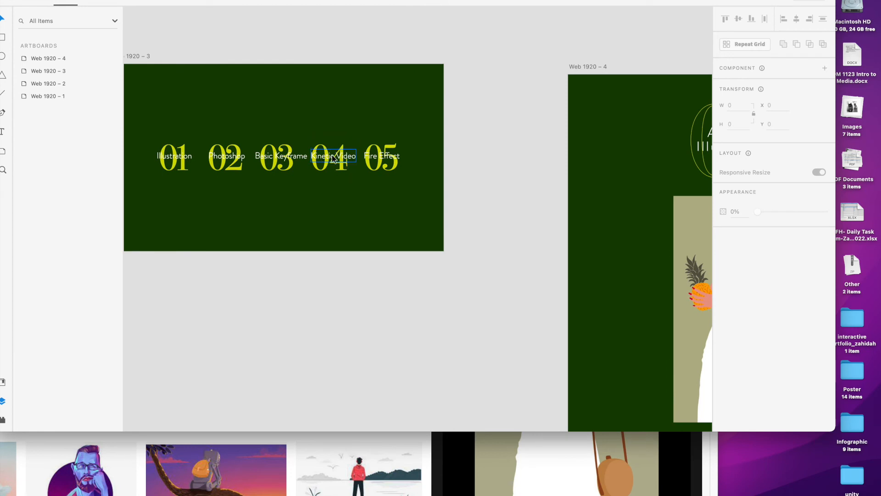
scroll(453, 152, right, 10)
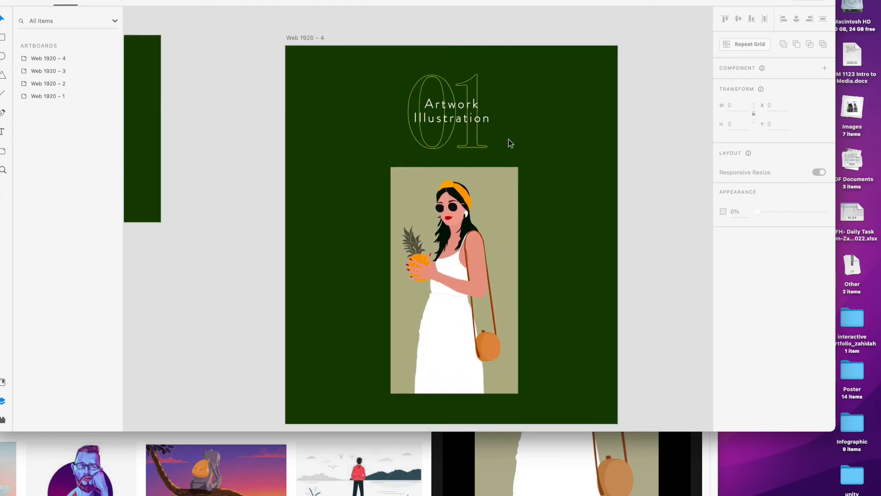
click(309, 40)
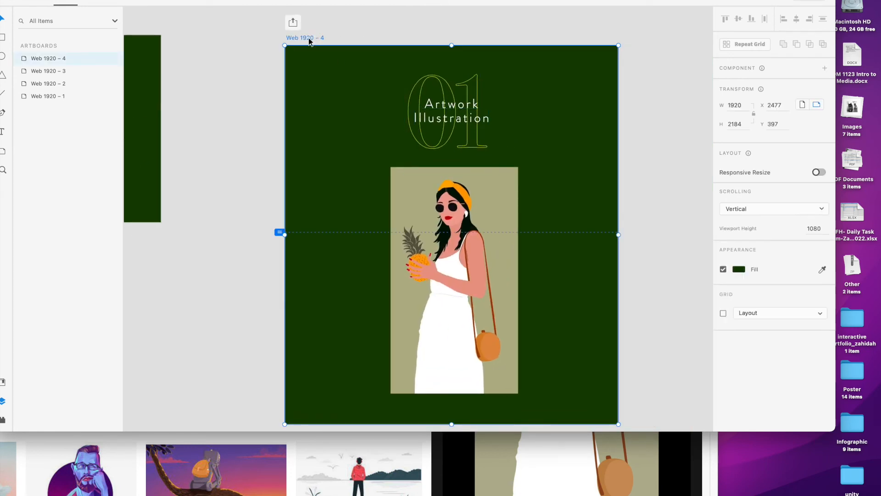
right_click(309, 40)
click(320, 54)
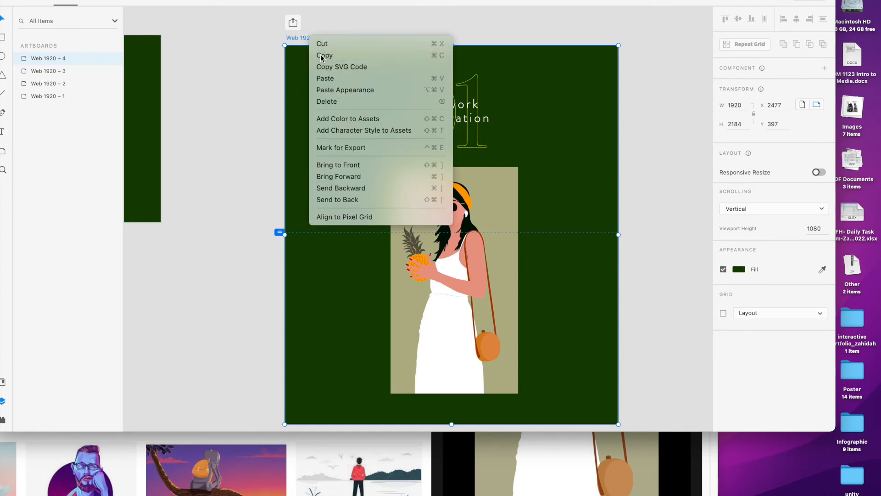
right_click(655, 41)
click(666, 47)
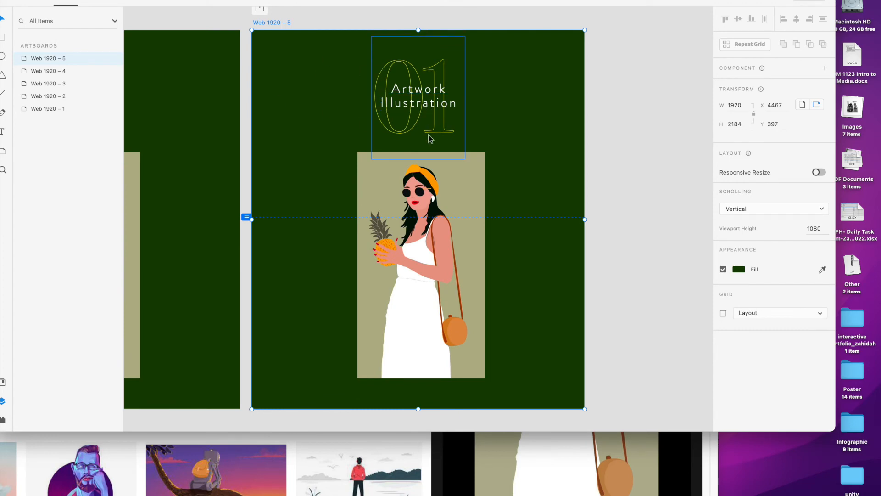
scroll(415, 121, left, 7)
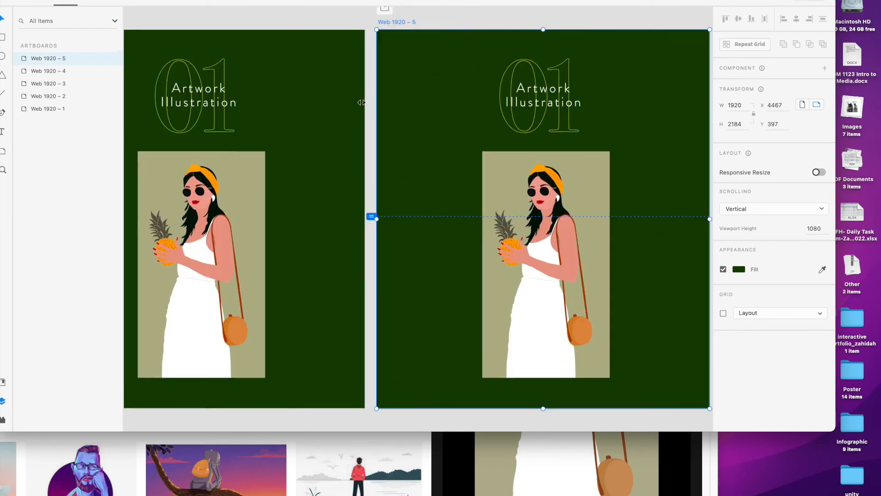
Change the large number on the "Web 1920 – 5" artboard to 02
scroll(485, 121, right, 3)
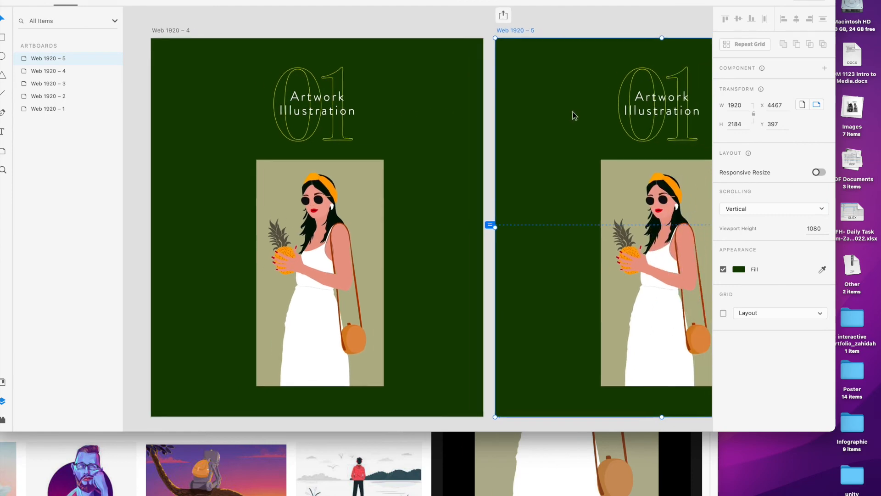
click(643, 88)
double_click(642, 79)
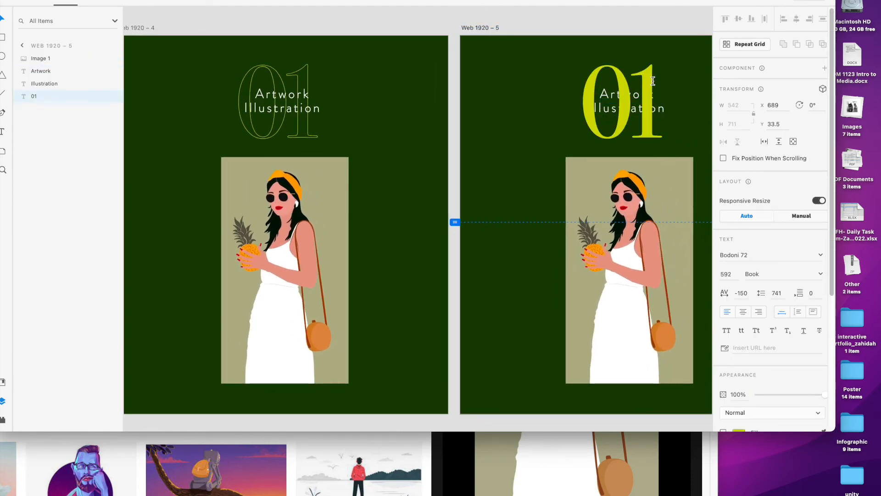
key(BackSpace)
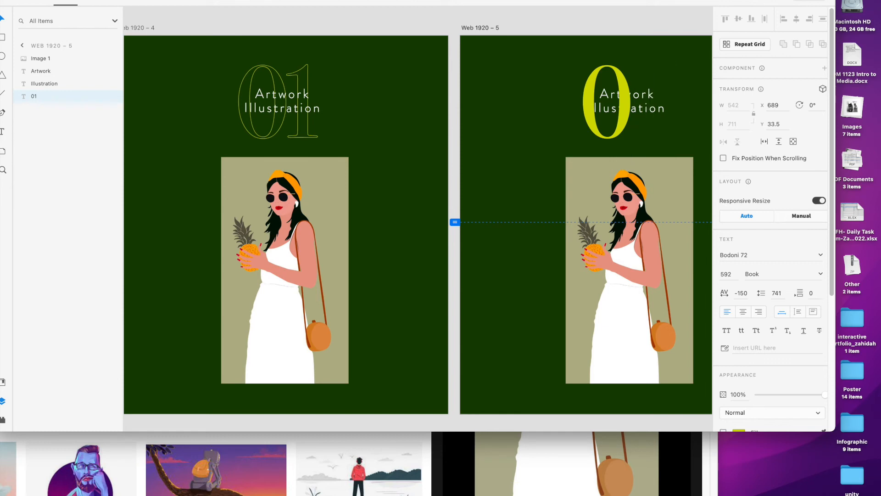
text(2)
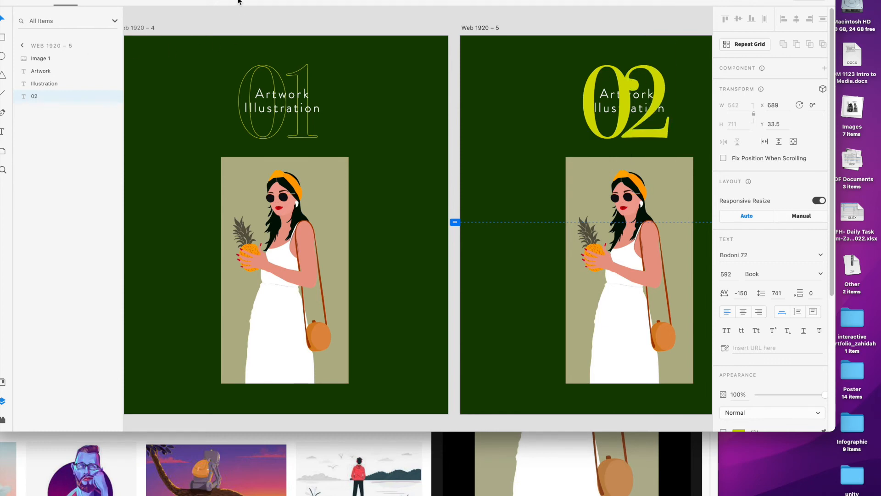
key(Escape)
Check the character spacing of the small 02 on the "Web 1920 – 3" artboard and reselect the large outlined 02
scroll(441, 138, left, 15)
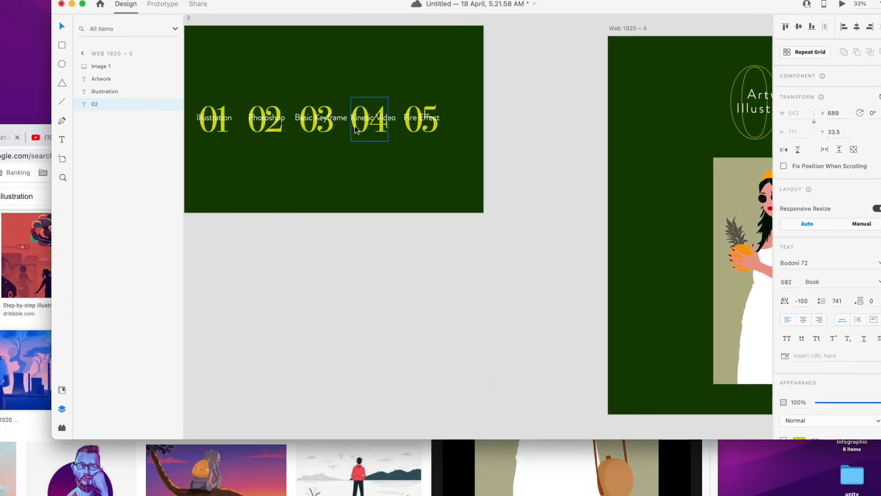
click(299, 118)
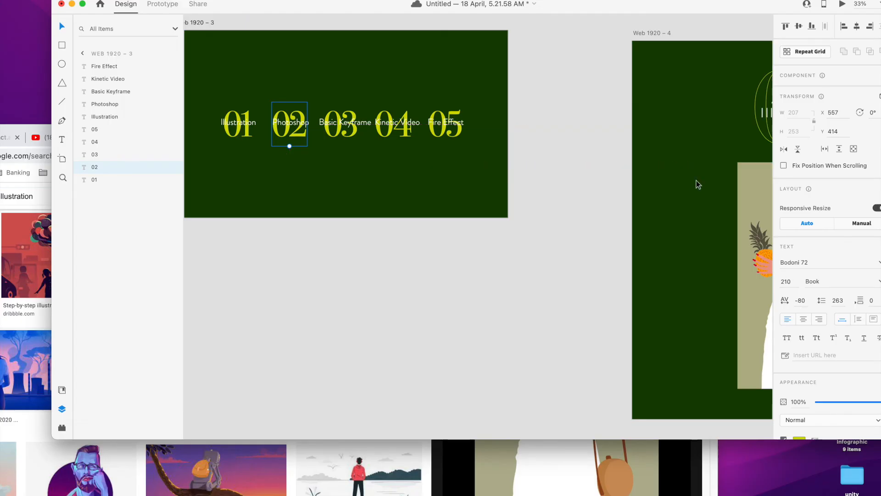
scroll(695, 183, right, 5)
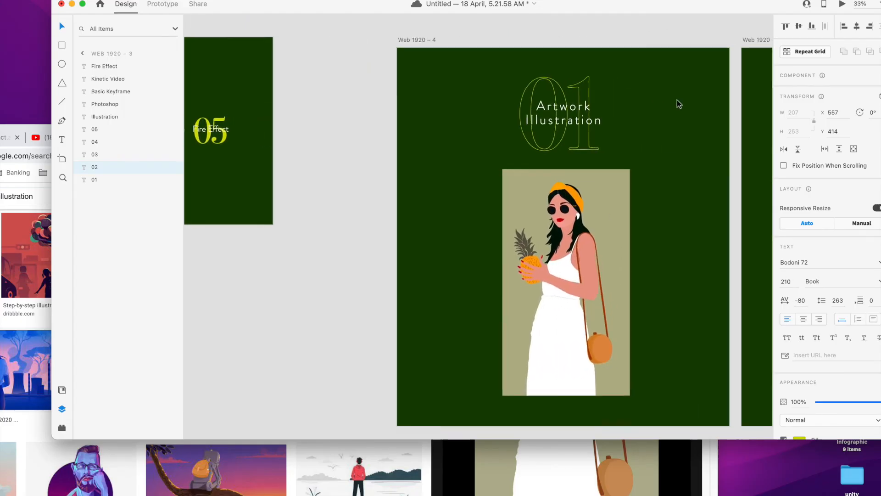
scroll(680, 104, right, 6)
click(673, 75)
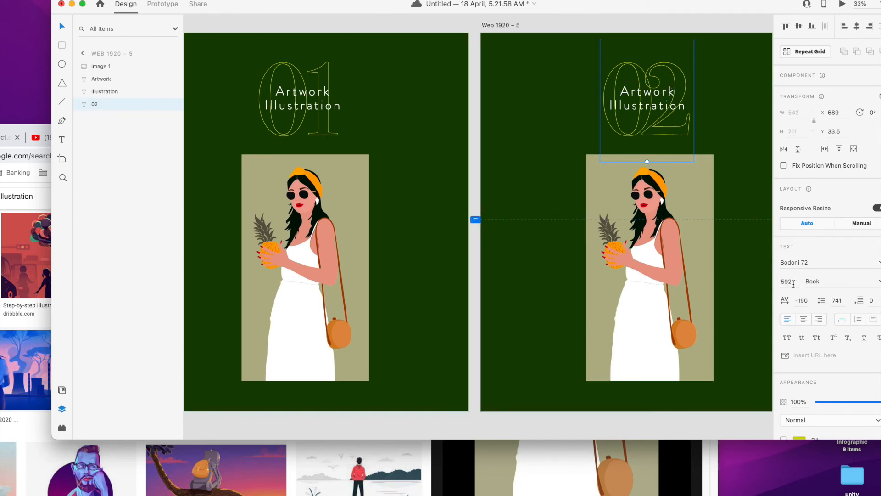
Try character spacings of -200, 80 and 50 on the outlined 02
click(805, 302)
click(805, 302)
key(BackSpace)
key(Return)
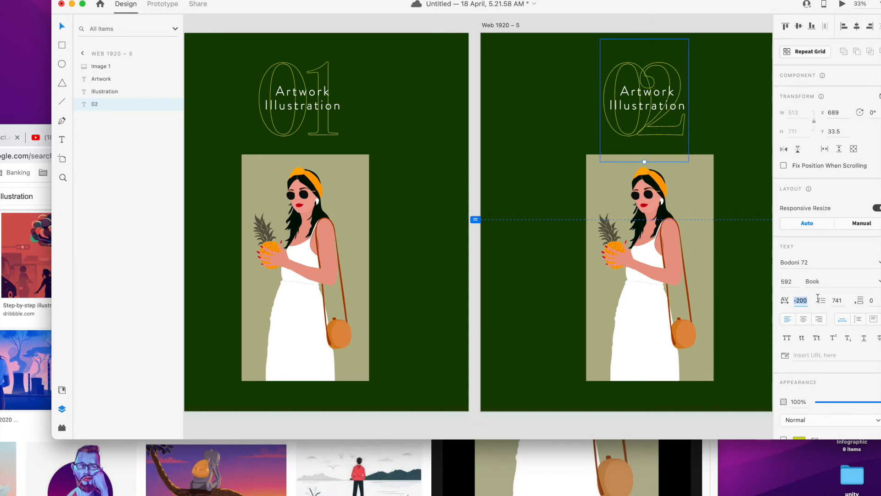
text(80)
key(Return)
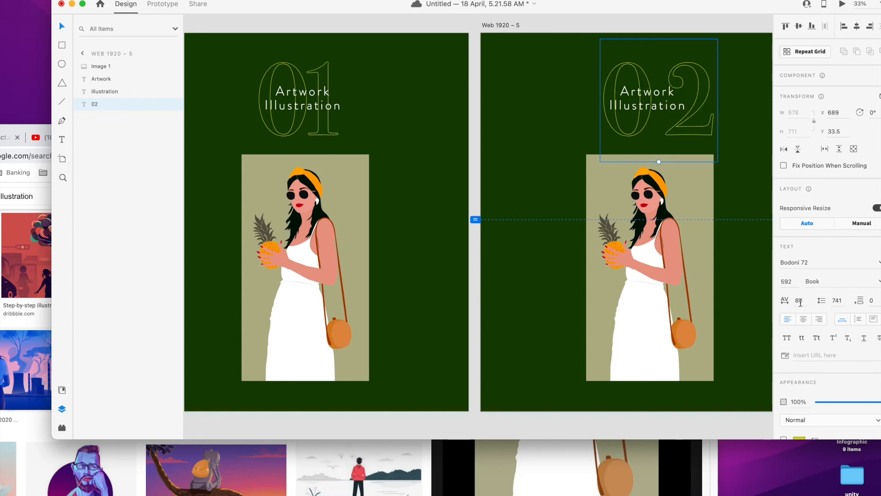
text(59)
key(Return)
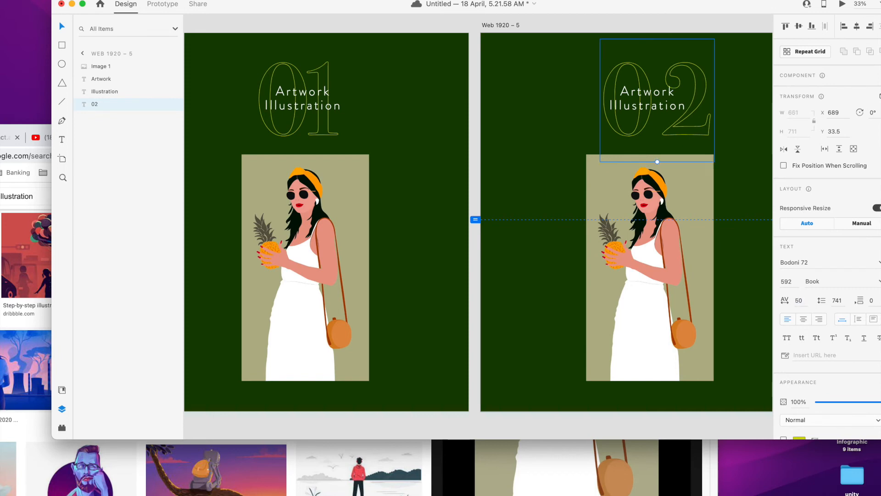
Reduce the outlined 02's character spacing to 10 and finally to -80
text(10)
key(Return)
click(800, 303)
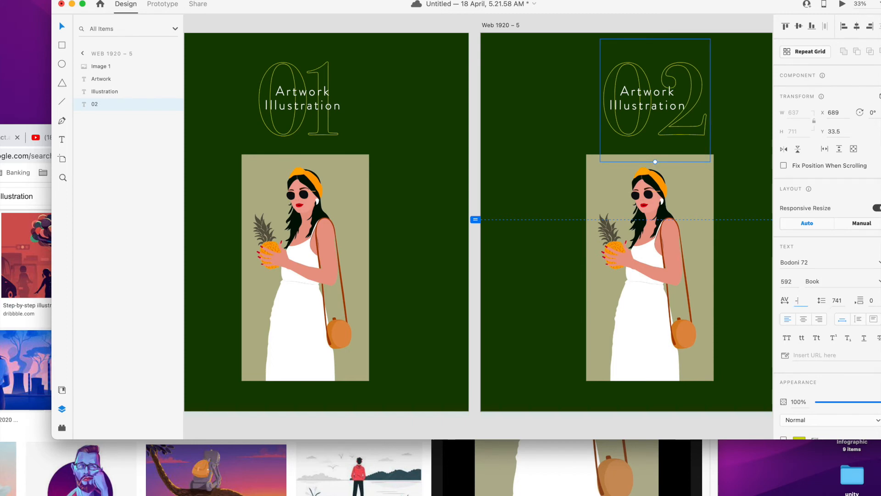
key(Return)
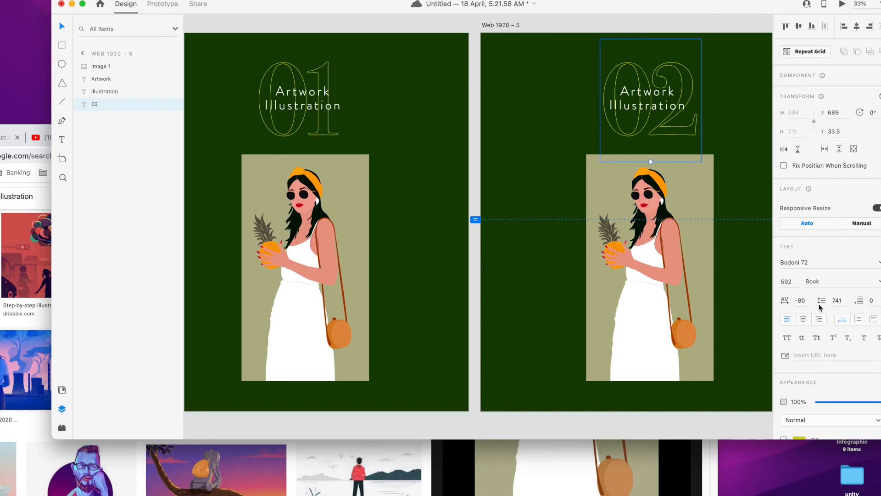
Replace the word "Illustration" in the heading over the 02 with "Basic Keyframes"
click(647, 95)
double_click(630, 106)
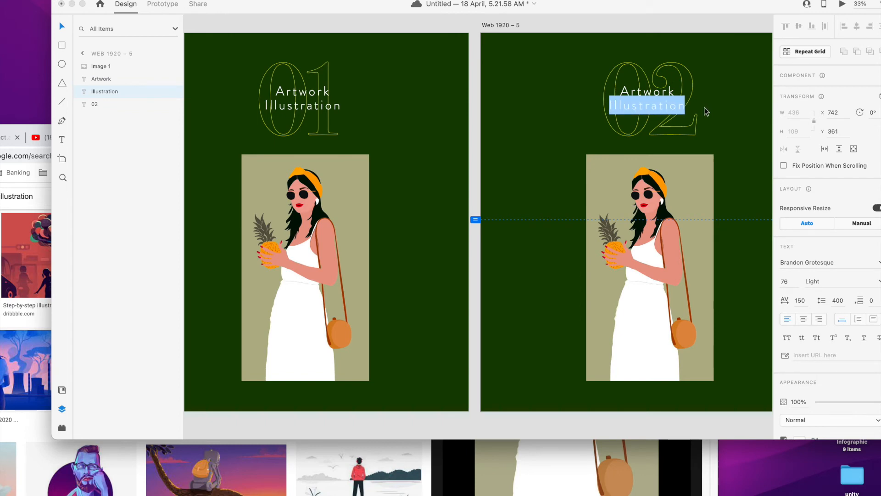
text(Basic)
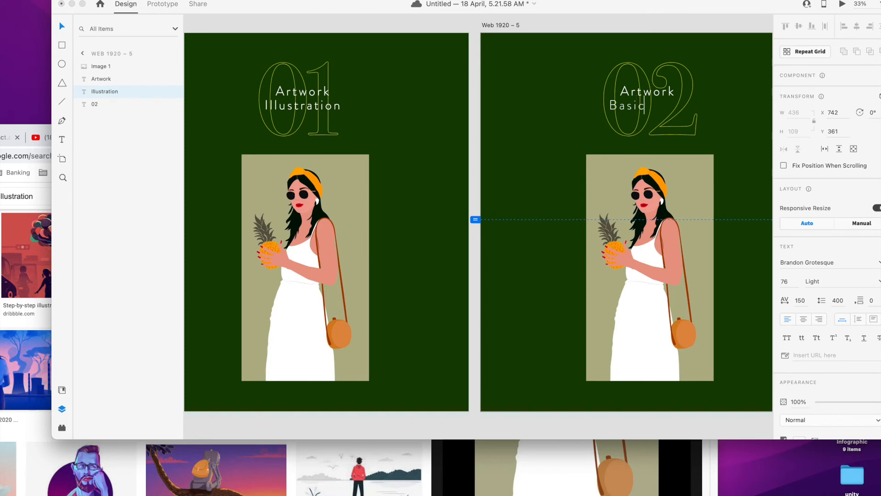
text(Keyframes)
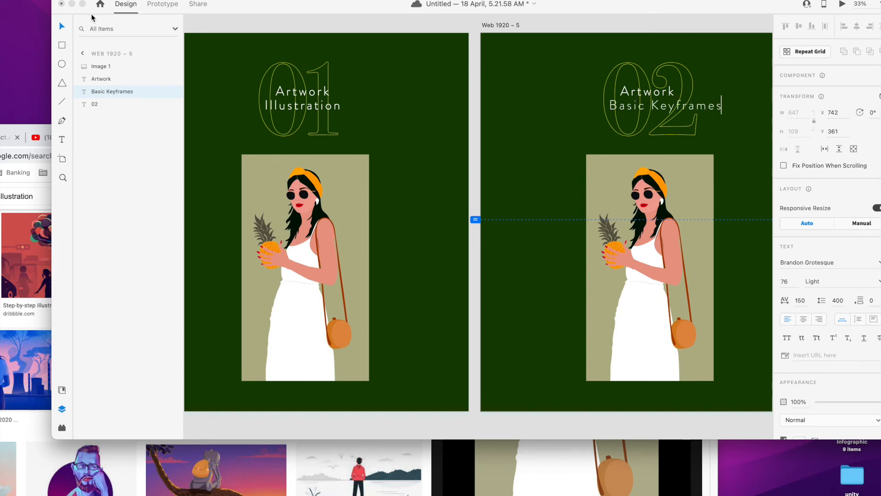
key(Escape)
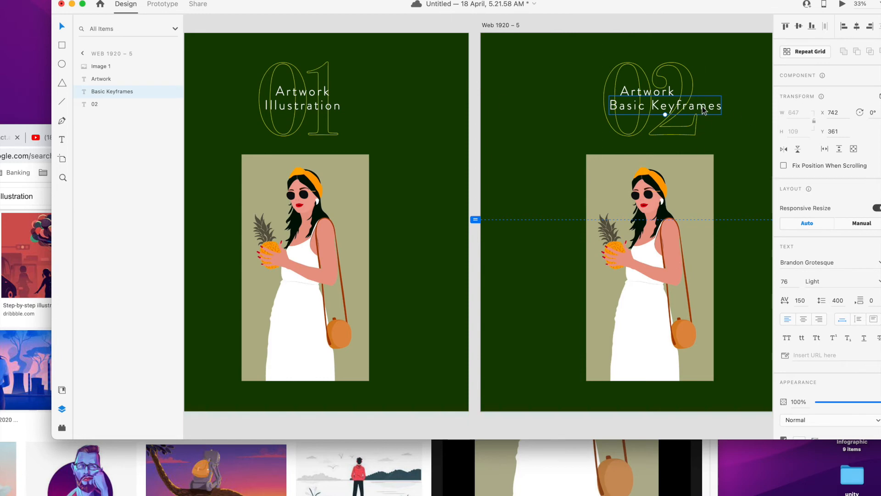
Centre "Artwork" and "Basic Keyframes" horizontally on each other and move both lines to the middle of the outlined 02
click(803, 320)
shift+click(645, 91)
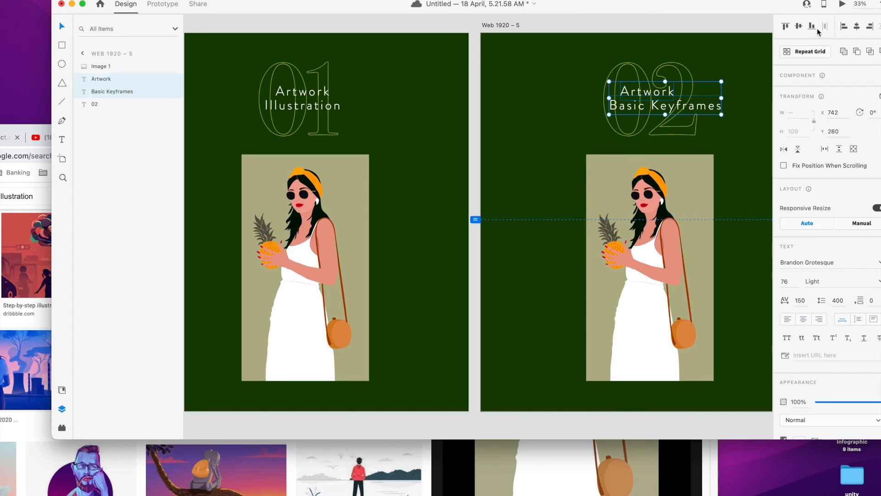
click(856, 31)
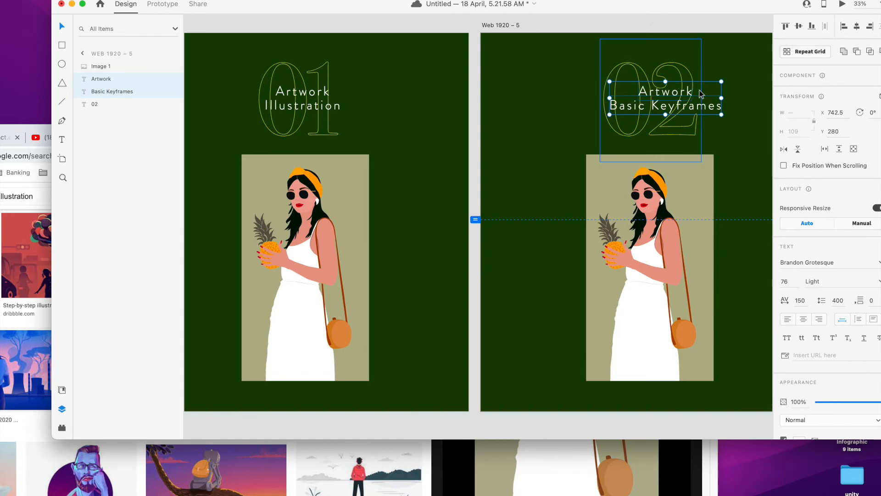
drag(690, 95, 675, 94)
Delete the illustration of the woman from the "Web 1920 – 5" artboard
click(654, 197)
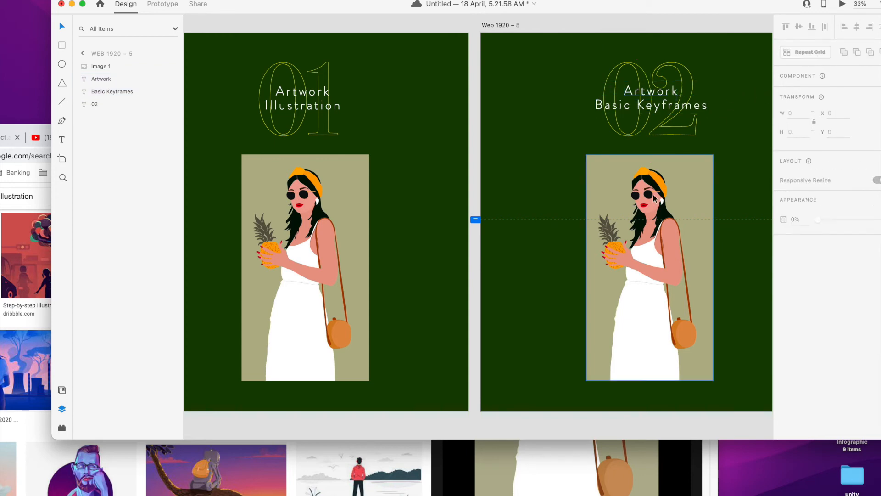
key(Delete)
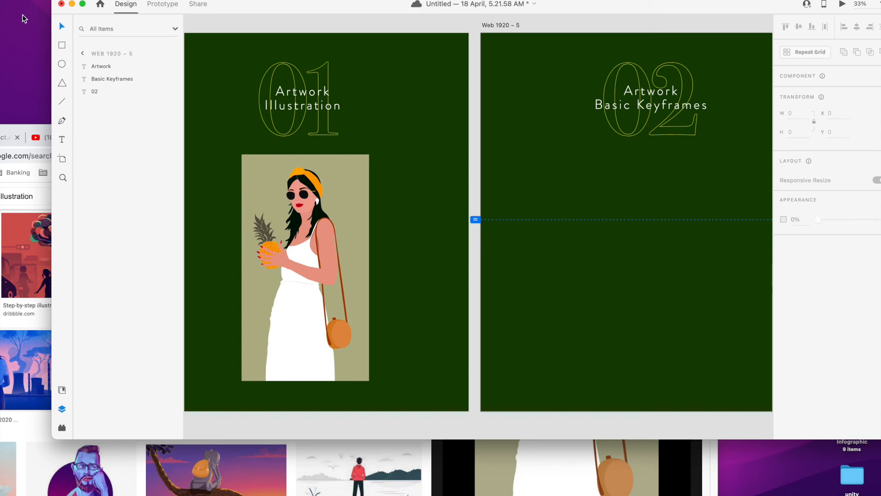
click(46, 0)
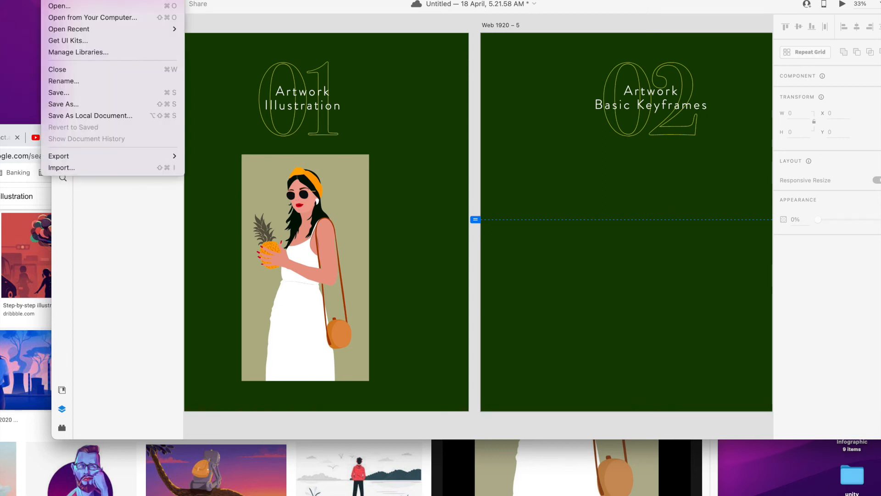
click(268, 10)
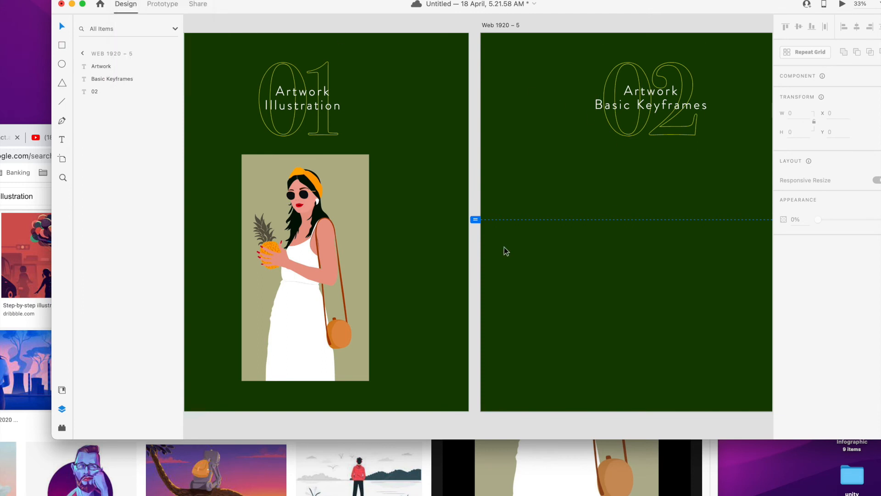
Switch to Finder and look through the desktop's interactive portfolio and Infographic folders, previewing the first MP4 video
mouse_move(53, 494)
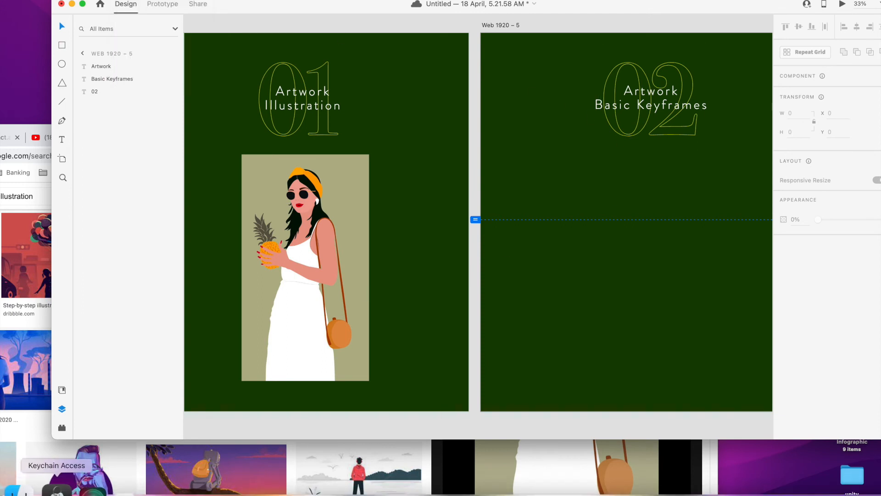
click(26, 493)
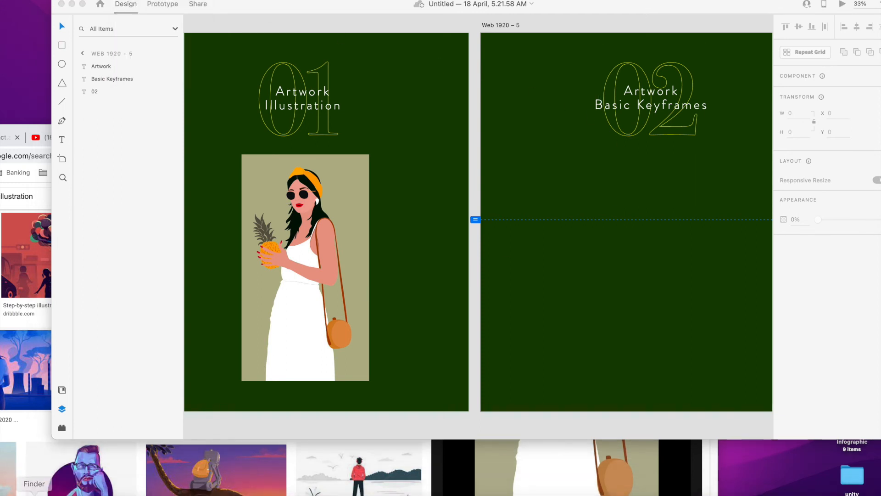
drag(282, 153, 361, 127)
click(247, 159)
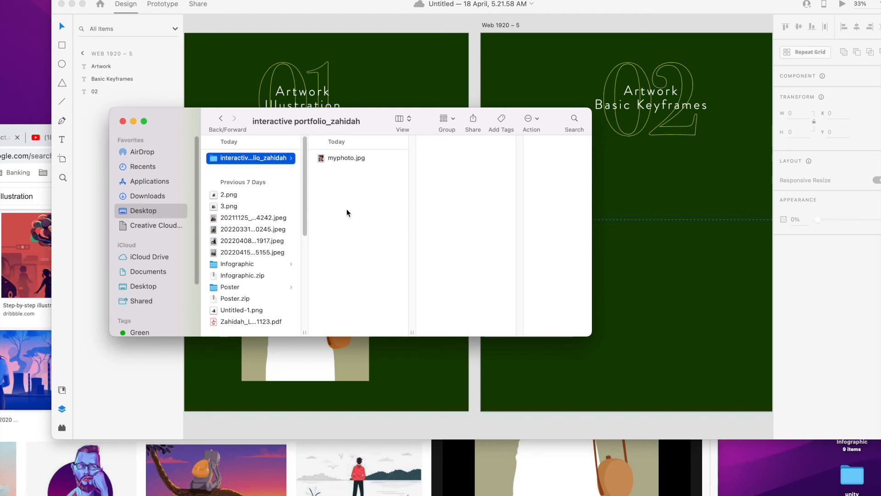
click(228, 265)
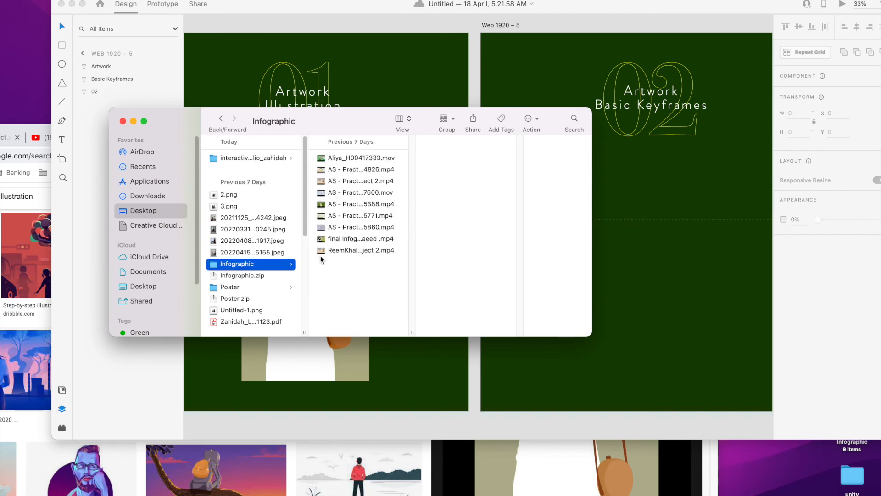
click(369, 170)
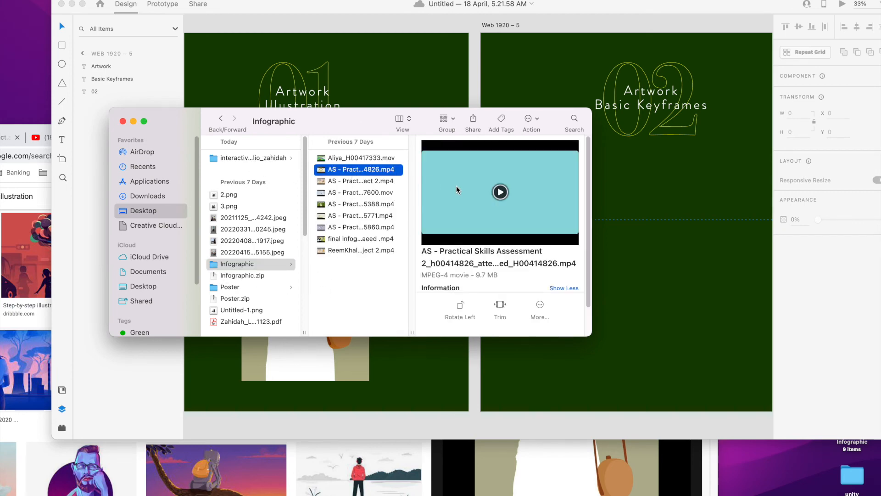
Try to place the first .mov video from the Poster folder below the heading on the "Web 1920 – 5" artboard
click(235, 288)
click(353, 160)
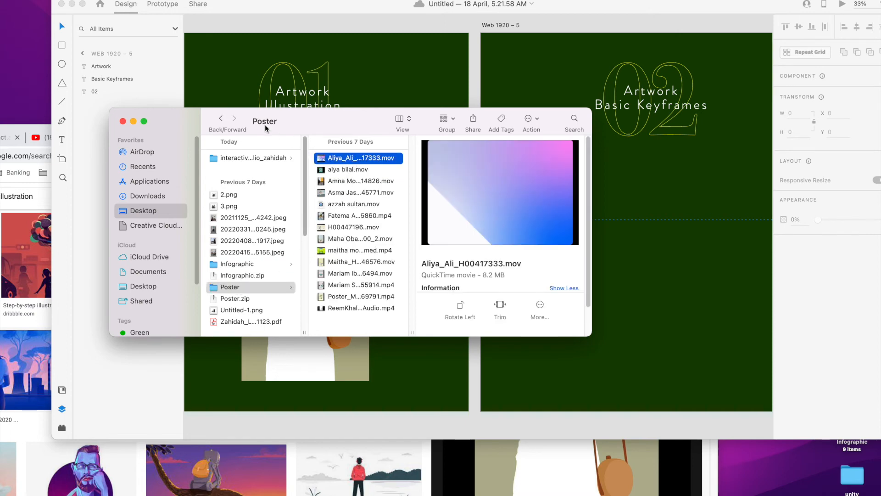
drag(299, 122, 426, 330)
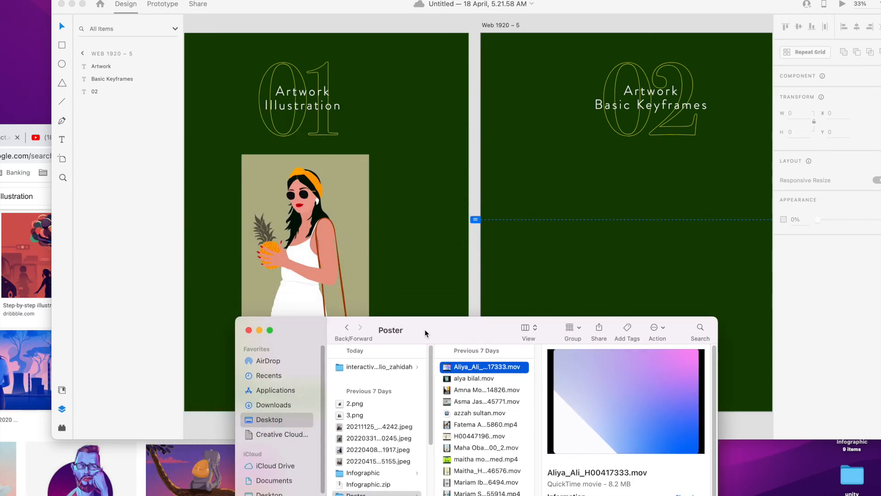
drag(446, 370, 629, 204)
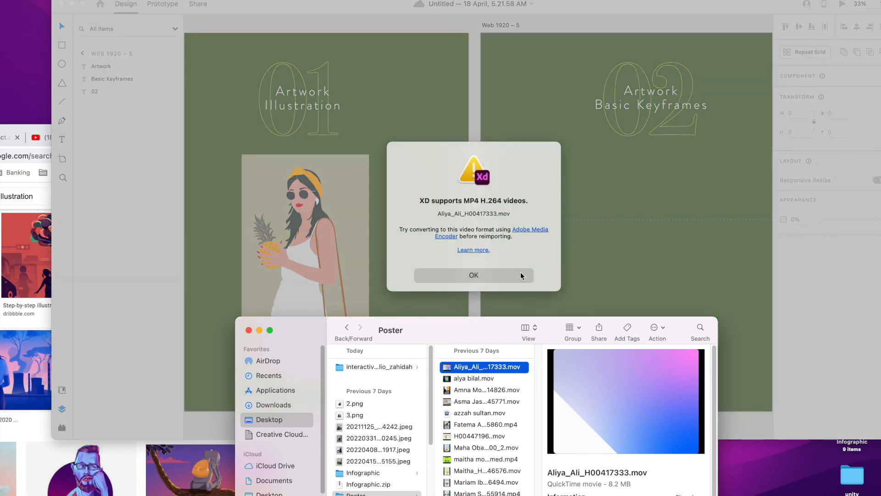
click(498, 275)
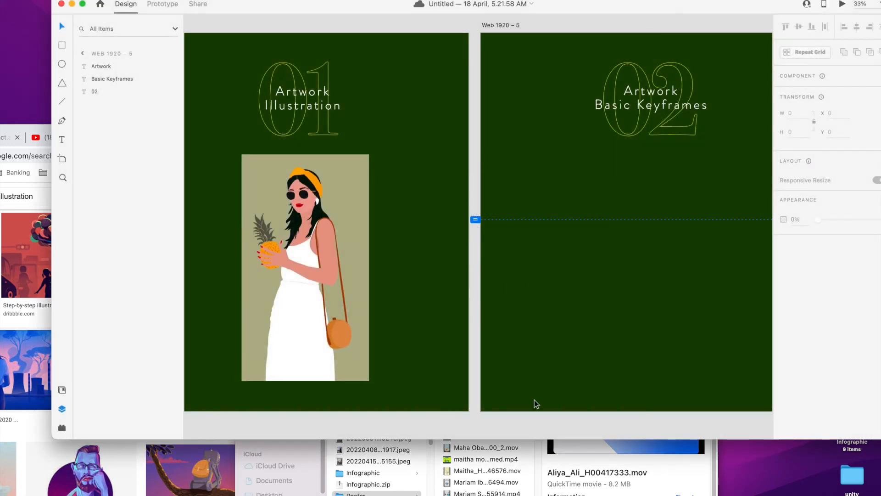
Place the first MP4 video from Finder's Infographic folder below the heading on the "Web 1920 – 5" artboard
click(527, 460)
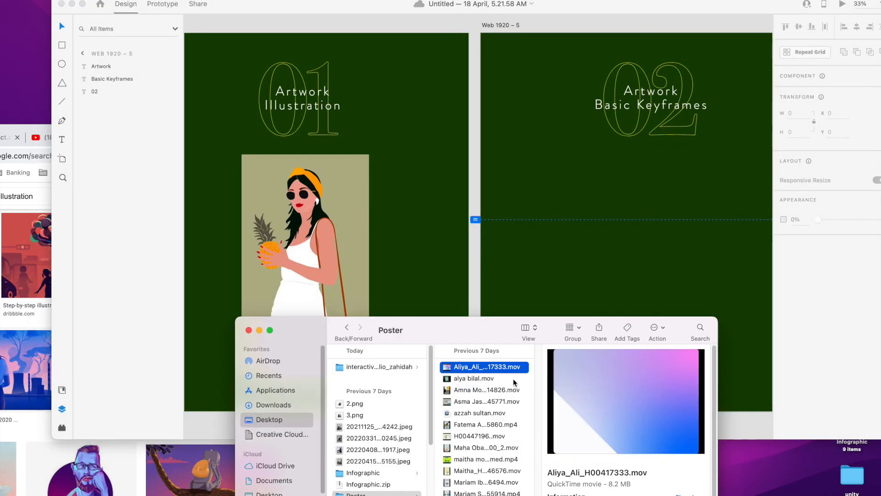
drag(497, 326, 309, 150)
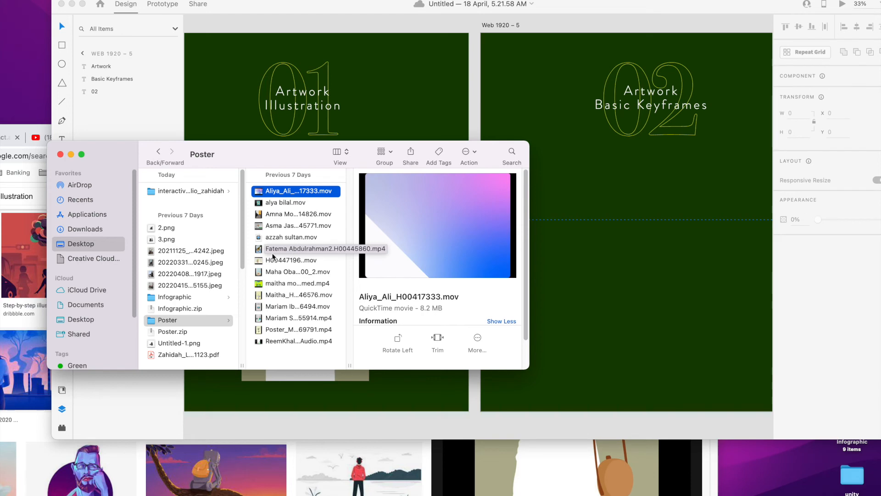
click(183, 297)
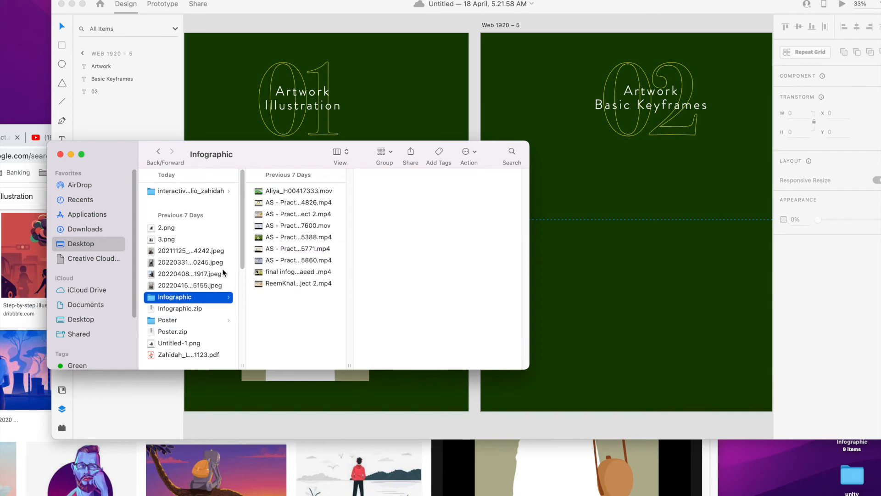
click(303, 203)
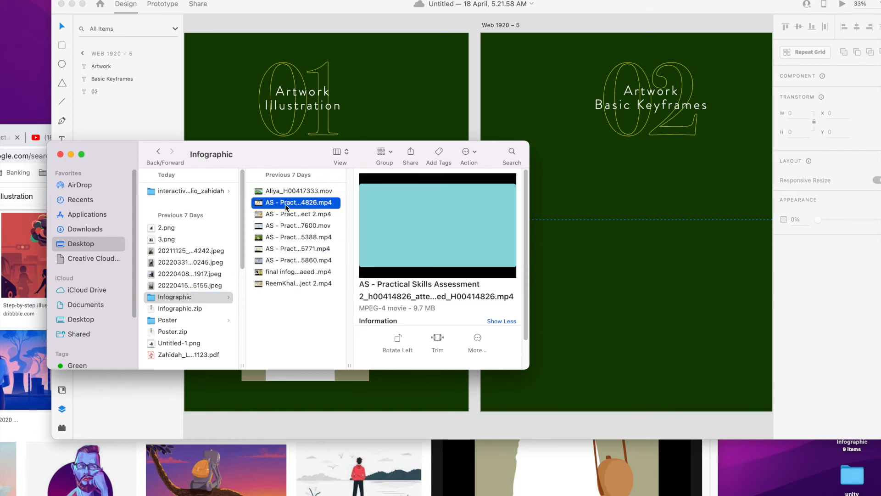
drag(326, 207, 582, 204)
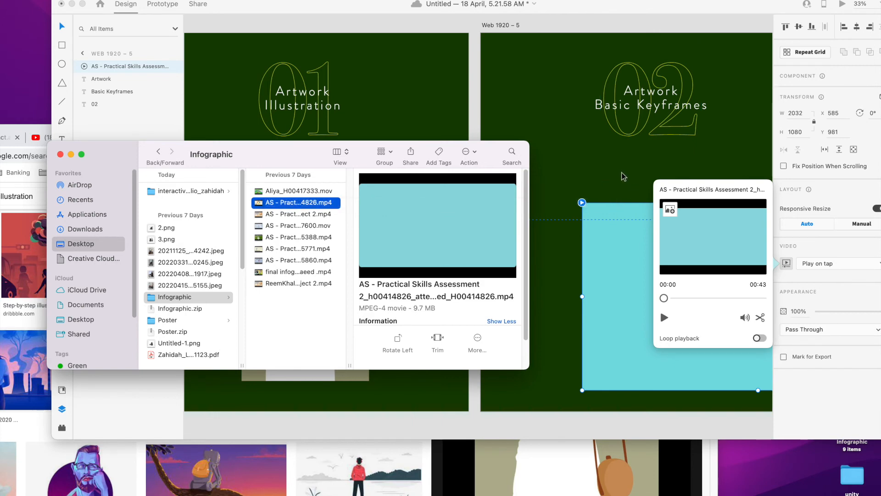
Scale the video on "Web 1920 – 5" to about 1639 × 871 and position it below the heading at about X 141, Y 745
click(658, 24)
drag(700, 9, 549, 6)
drag(751, 108, 879, 109)
drag(548, 258, 465, 218)
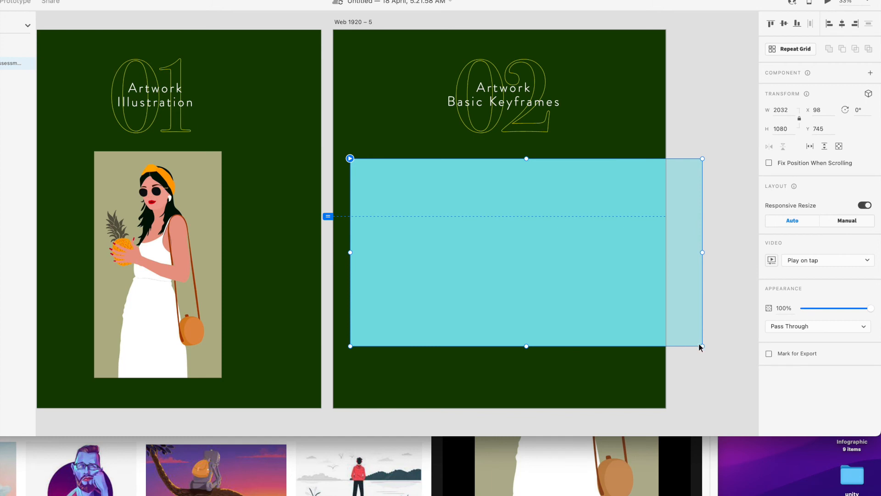
drag(702, 346, 635, 318)
drag(517, 197, 525, 193)
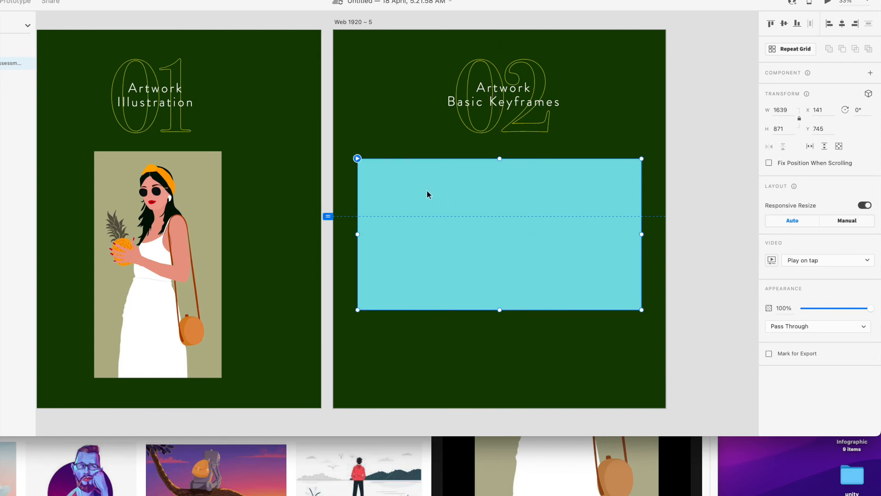
Preview the "Web 1920 – 5" artboard, play its video, and close the preview
key(alt+super+equal)
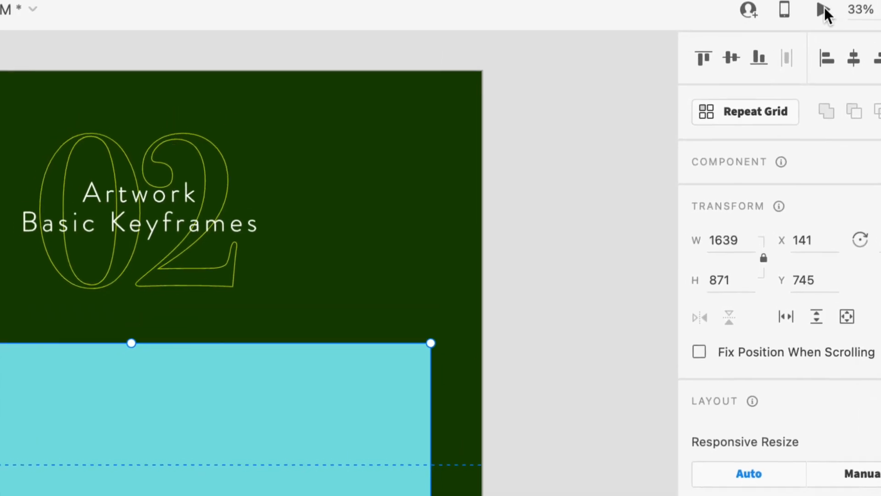
click(823, 9)
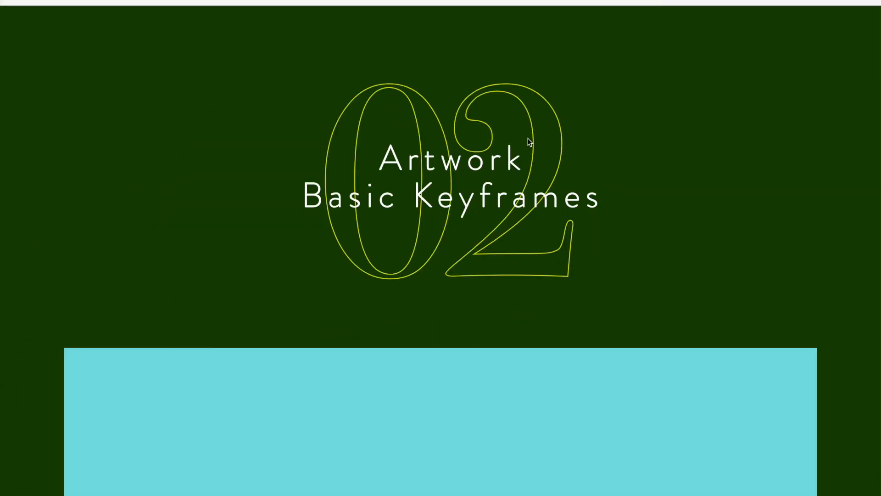
scroll(478, 320, down, 6)
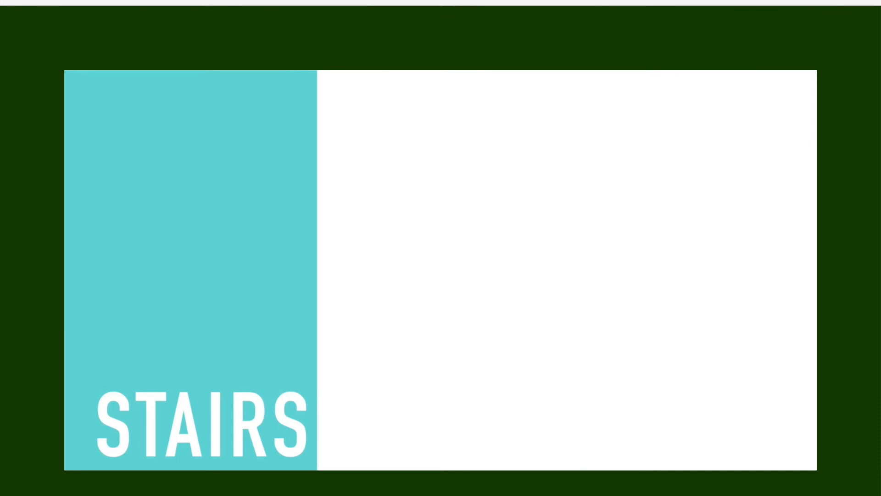
click(9, 1)
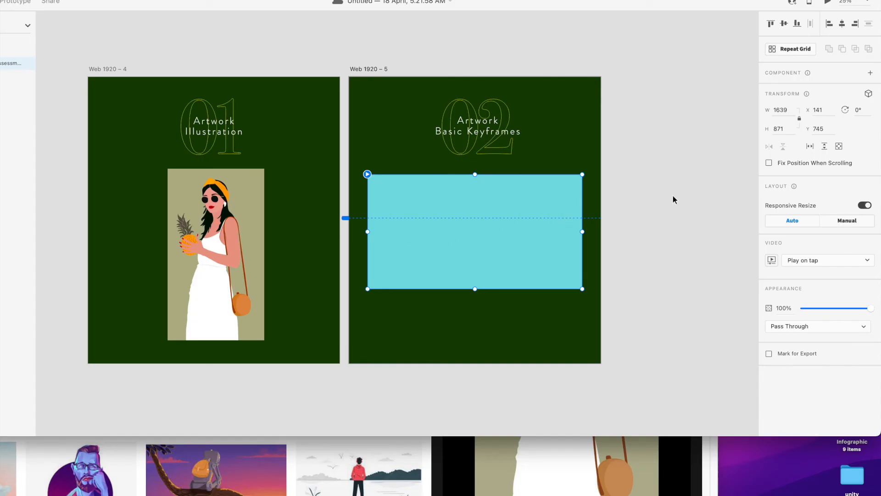
click(673, 196)
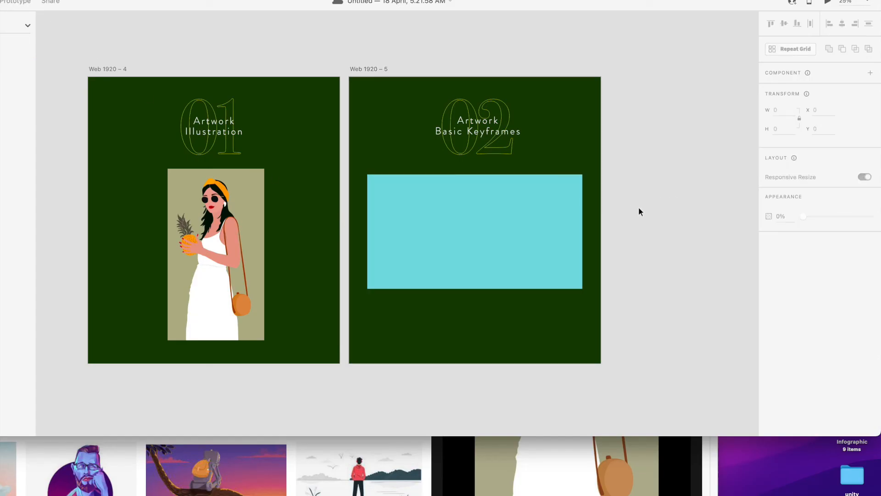
Scale the illustration of the woman on "Web 1920 – 4" to about 569 × 1010 and move it up to about Y 799
scroll(478, 222, left, 5)
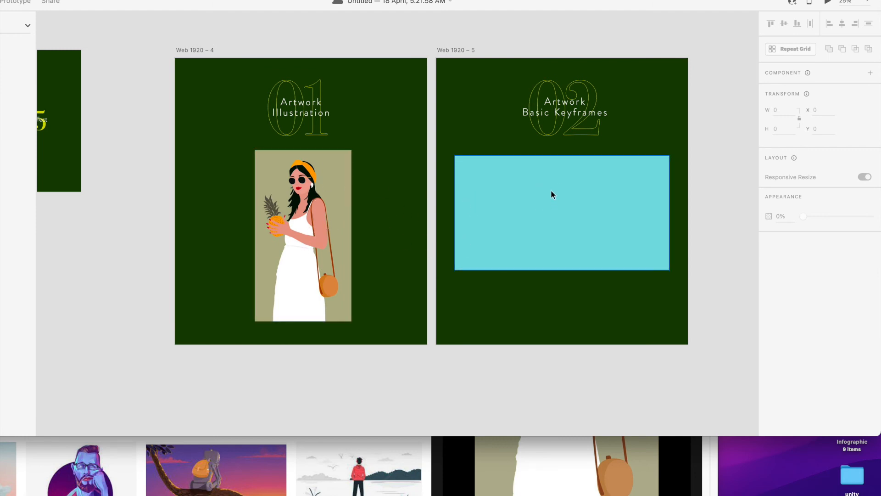
click(302, 197)
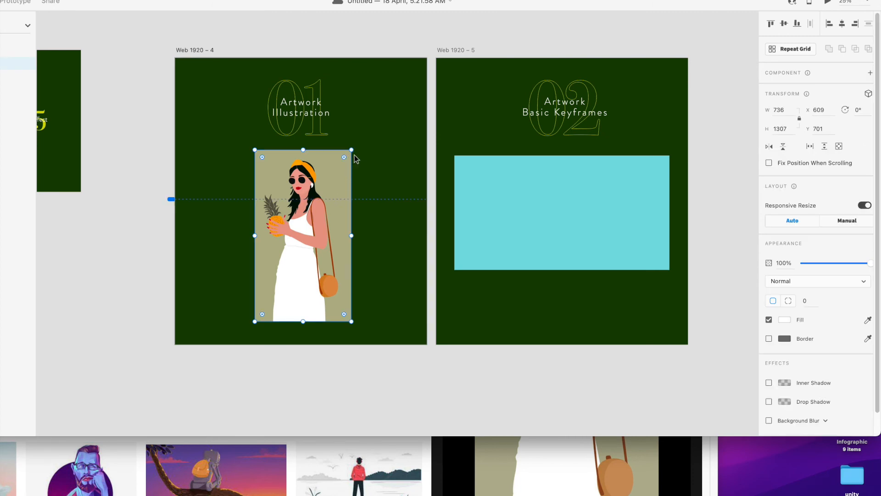
drag(352, 150, 329, 189)
drag(314, 230, 314, 204)
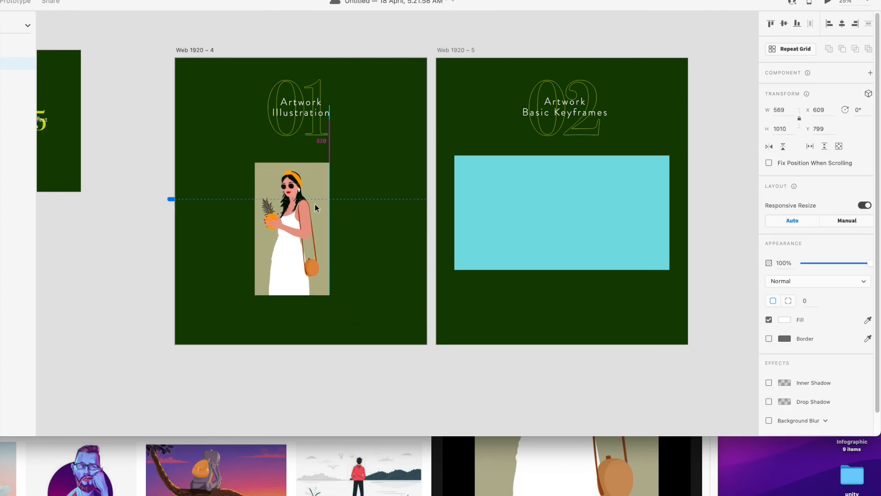
Scale the video on "Web 1920 – 5" to about 1397 × 742 and position it at about X 262, Y 835
click(548, 232)
drag(670, 155, 638, 172)
drag(579, 189, 591, 180)
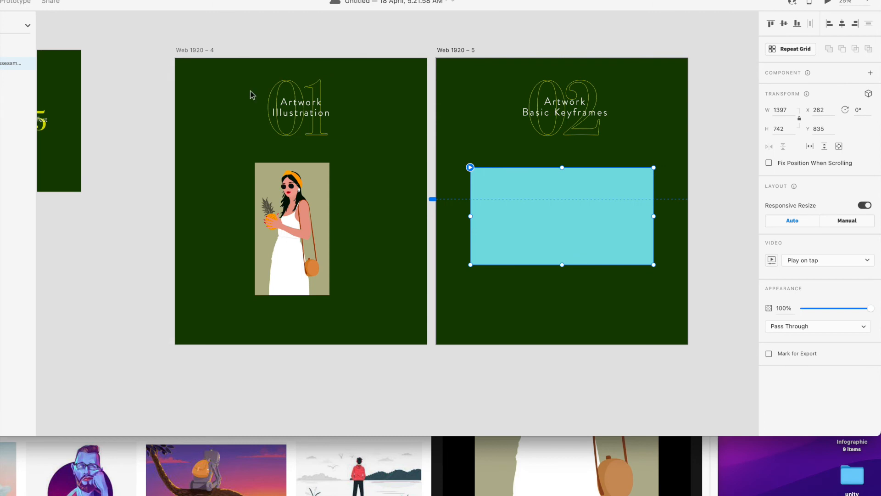
drag(248, 5, 359, 6)
click(20, 140)
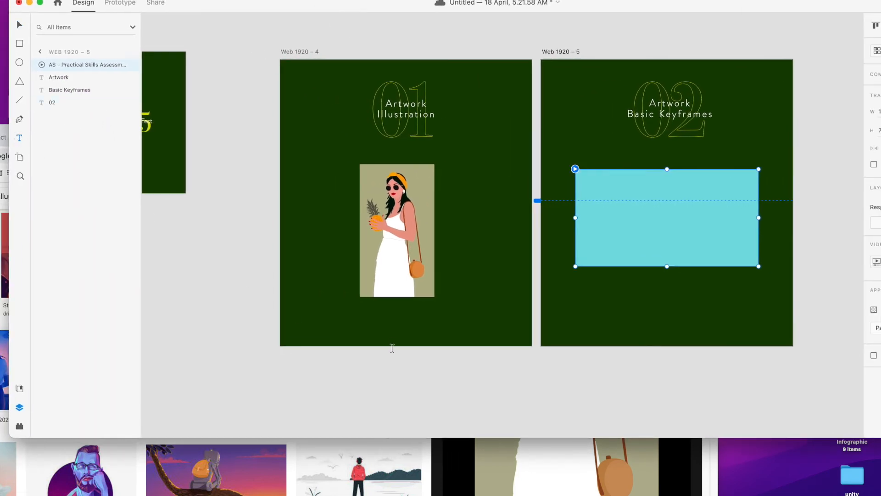
click(323, 306)
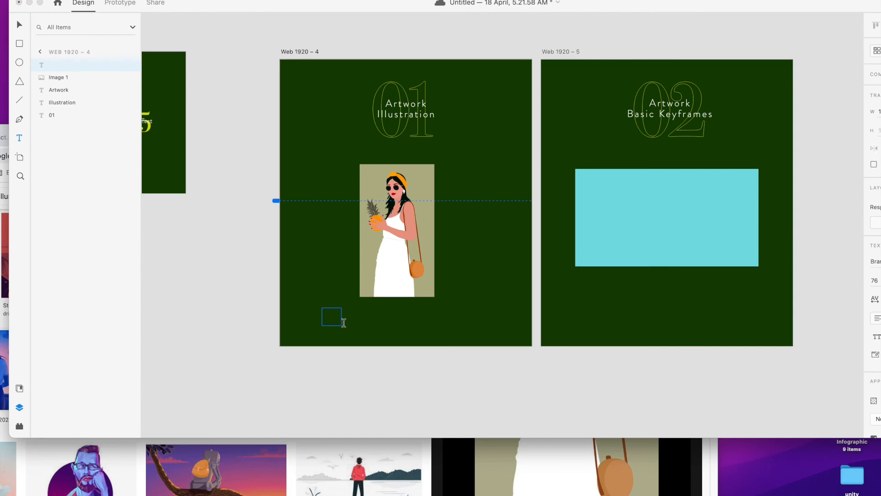
key(super+z)
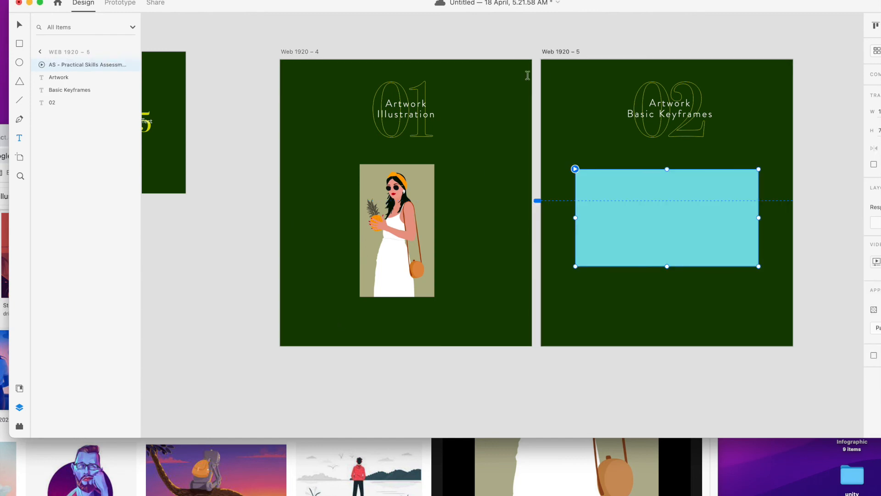
Switch to Chrome and copy the "What is Lorem Ipsum?" paragraph from the open lipsum.com page
drag(603, 13, 640, 42)
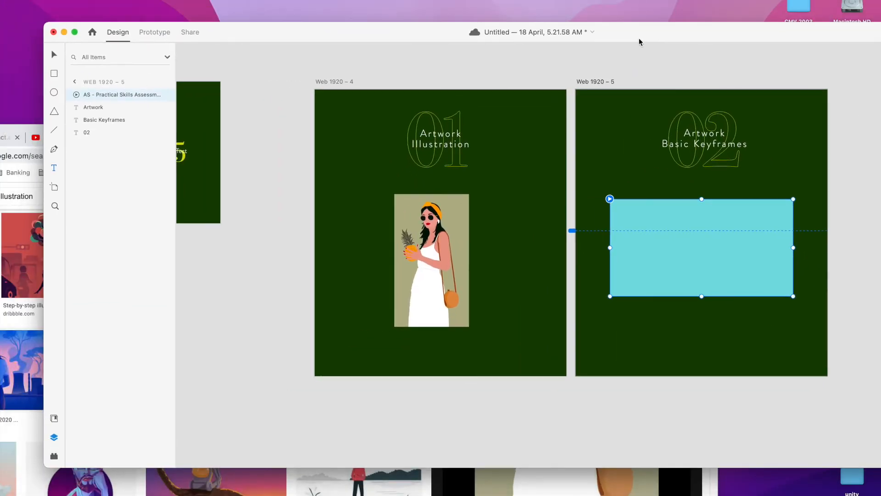
click(74, 482)
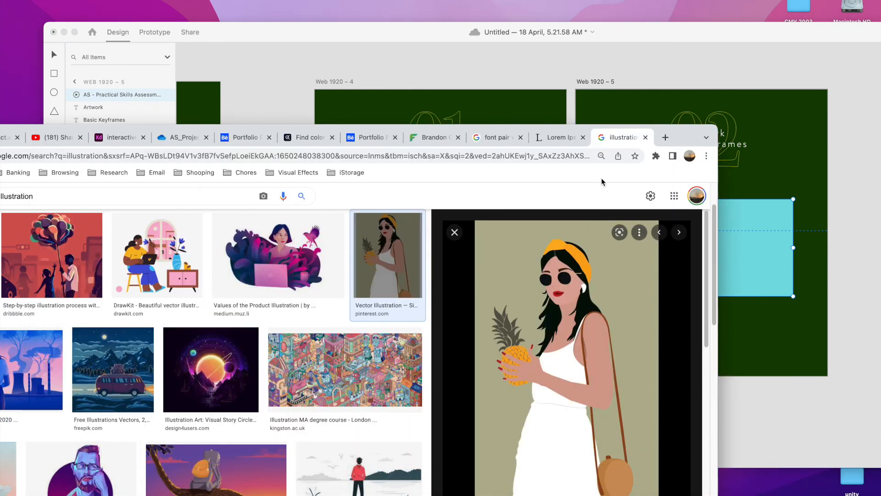
drag(689, 134, 791, 29)
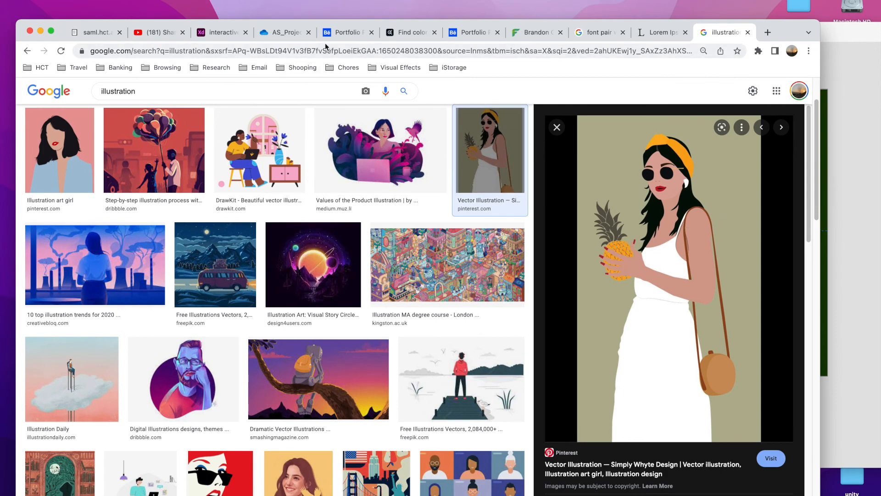
click(412, 31)
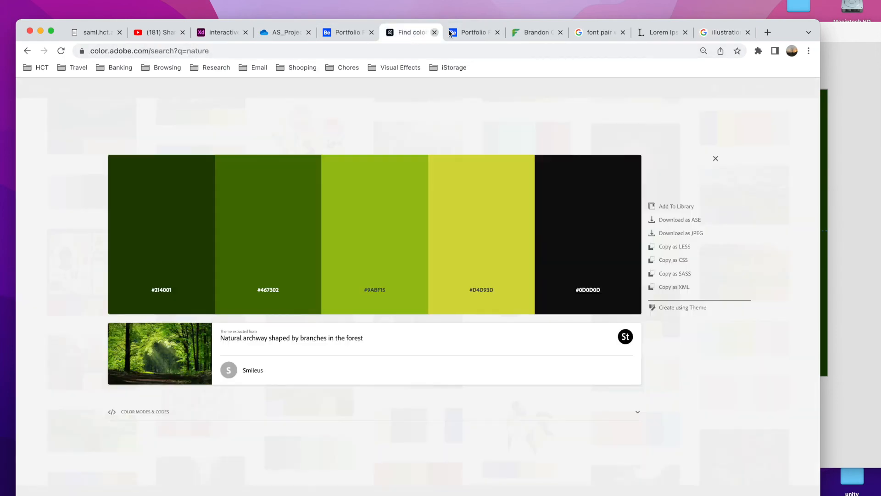
click(645, 33)
right_click(246, 320)
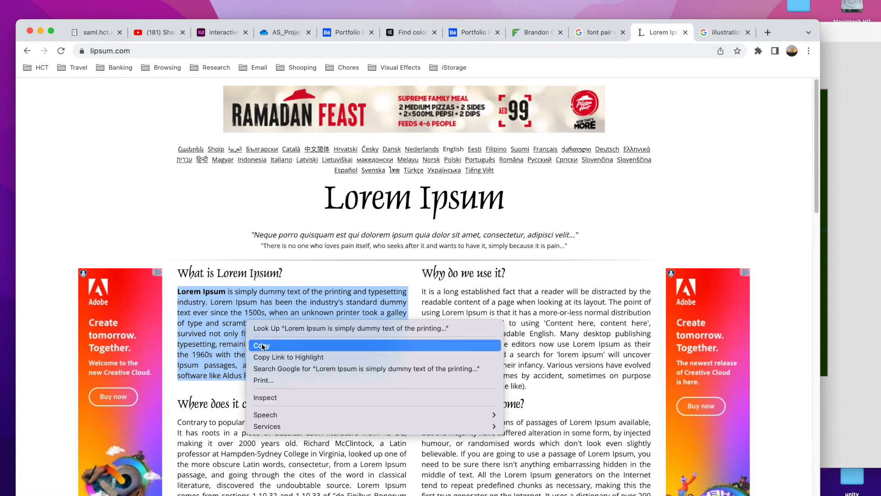
click(264, 345)
Back in Adobe XD, add an area text box about 1325 wide below the illustration on "Web 1920 – 4" and paste the Lorem Ipsum paragraph
click(860, 42)
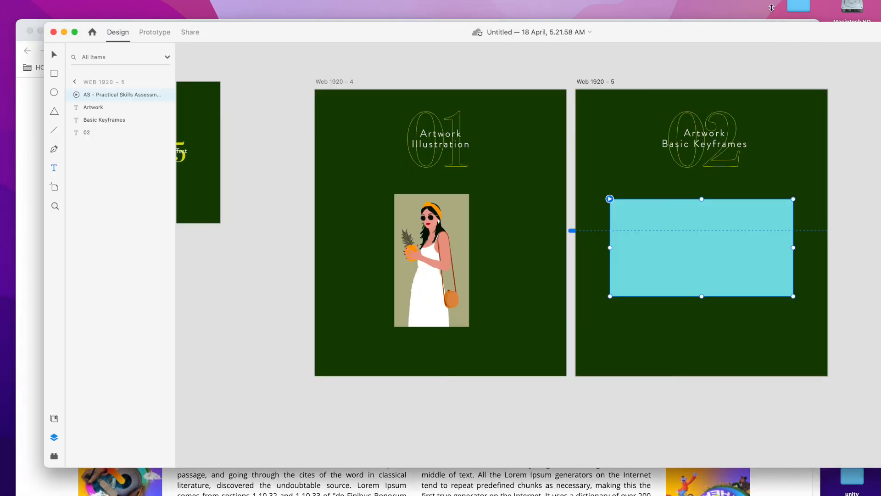
drag(674, 32, 670, 2)
click(371, 308)
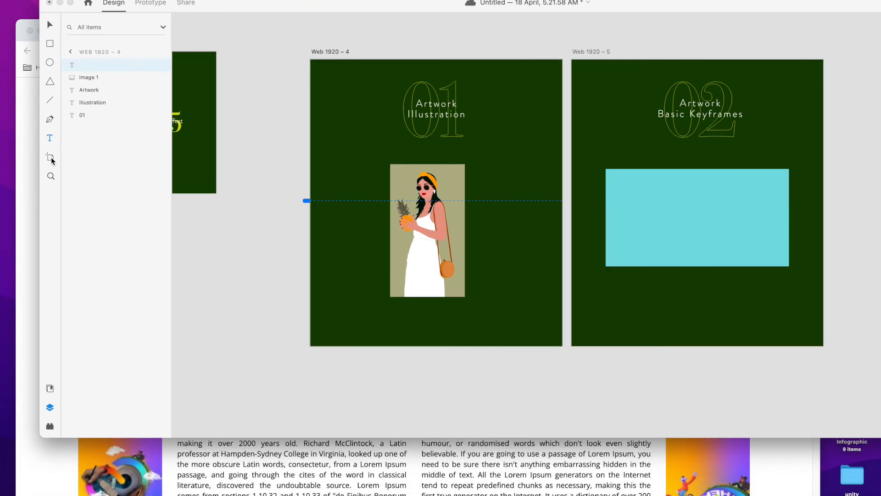
click(52, 142)
click(357, 296)
drag(401, 328, 529, 337)
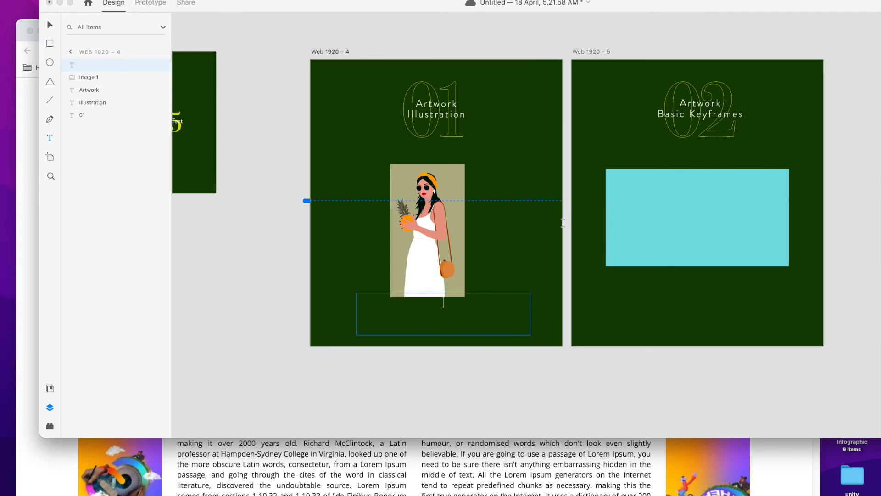
key(super+v)
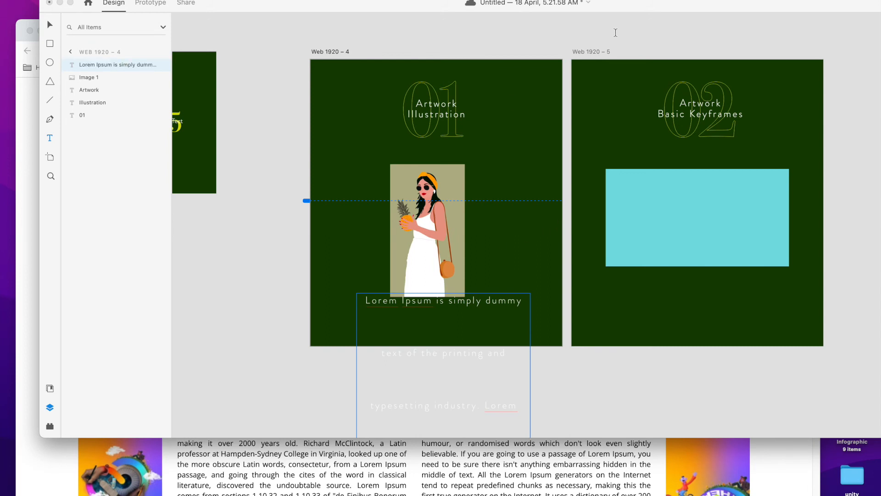
Left-align the Lorem Ipsum paragraph below the illustration and set its font size to 30
drag(653, 10, 521, 1)
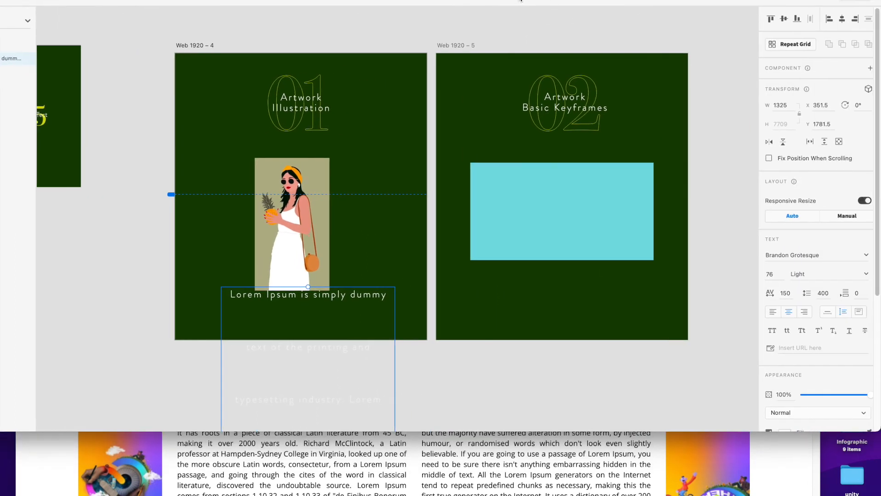
click(773, 313)
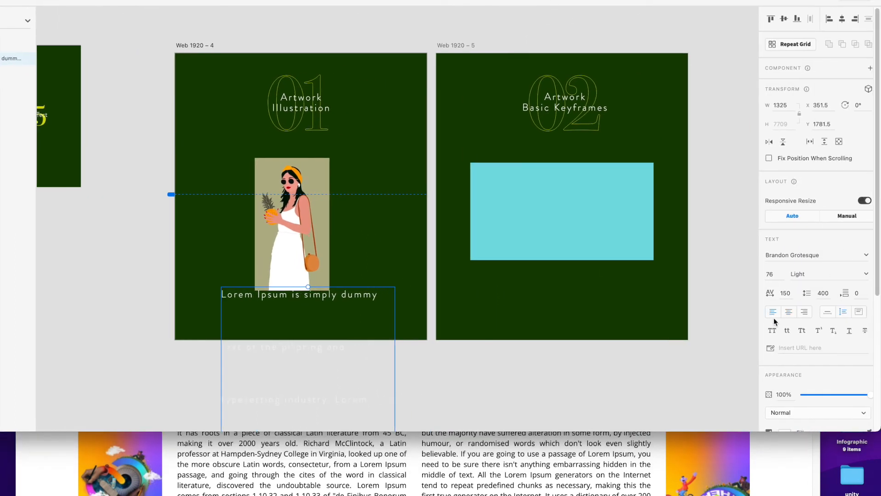
click(772, 275)
text(30)
key(Return)
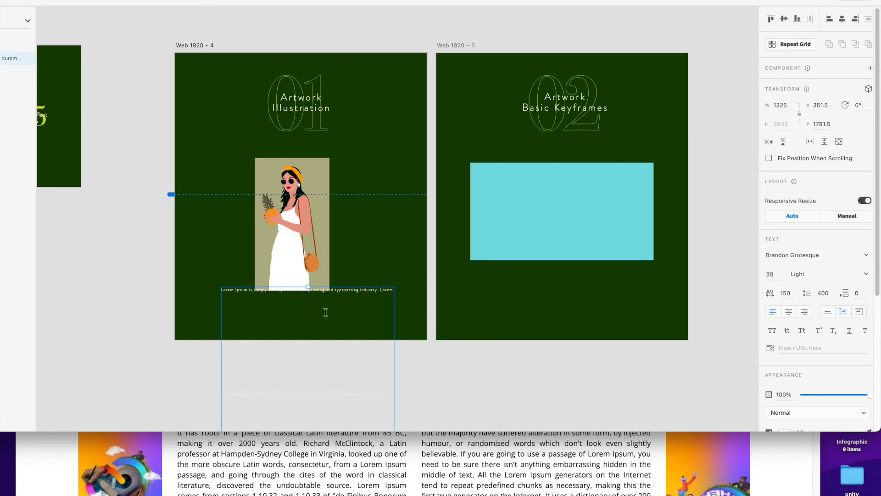
Check the font size, character spacing and line spacing of the "about me" paragraph on the "Web 1920 – 2" artboard
scroll(335, 230, up, 11)
scroll(334, 232, down, 3)
double_click(325, 248)
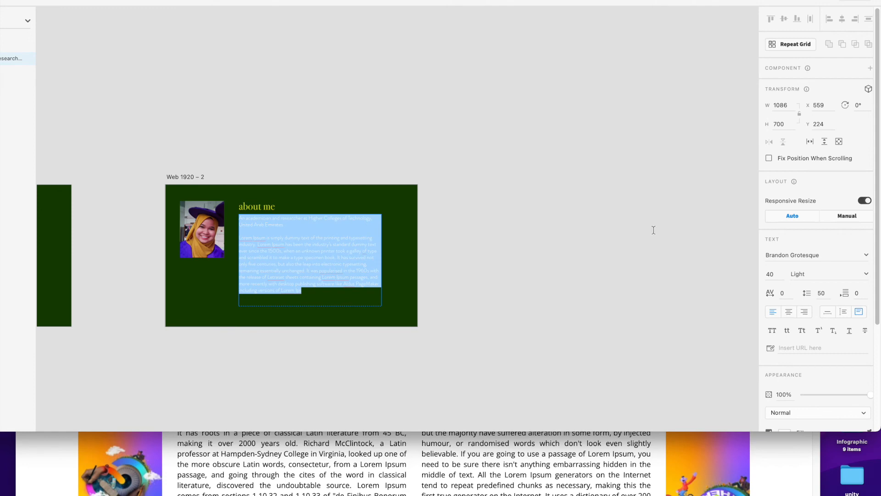
click(488, 199)
scroll(237, 226, down, 8)
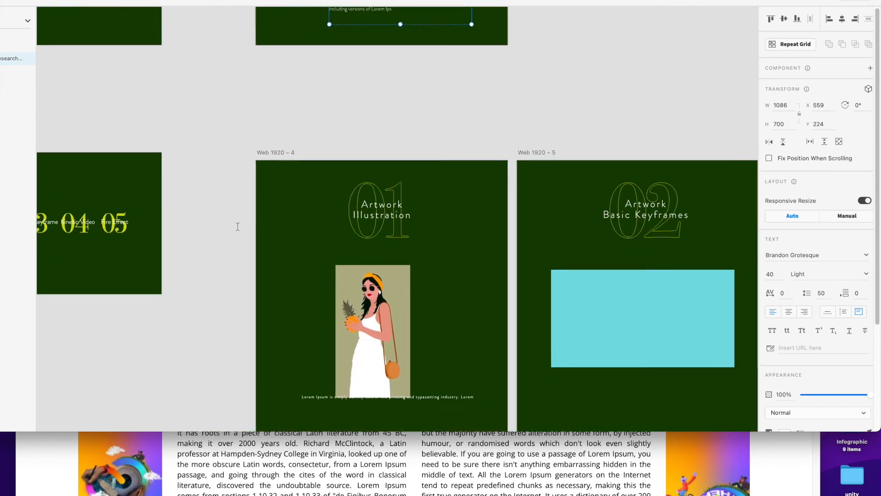
Set the Lorem Ipsum paragraph on "Web 1920 – 4" to font size 40, character spacing 0 and line spacing 57
click(475, 315)
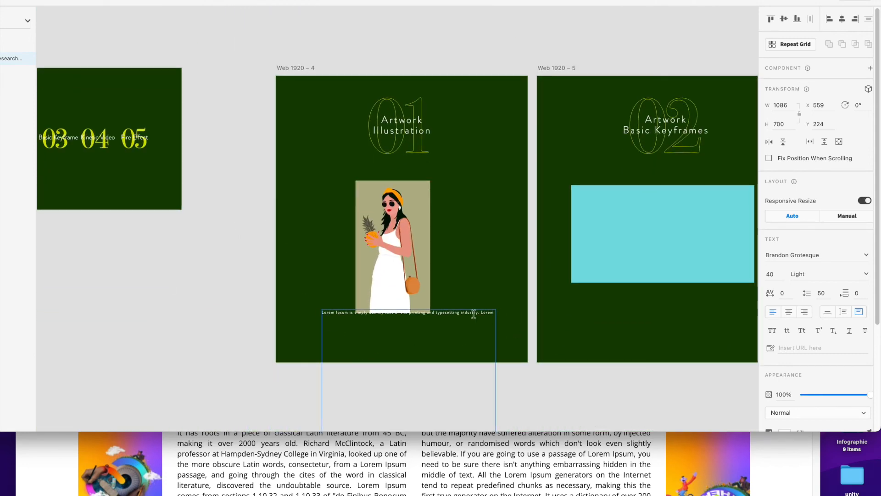
double_click(472, 314)
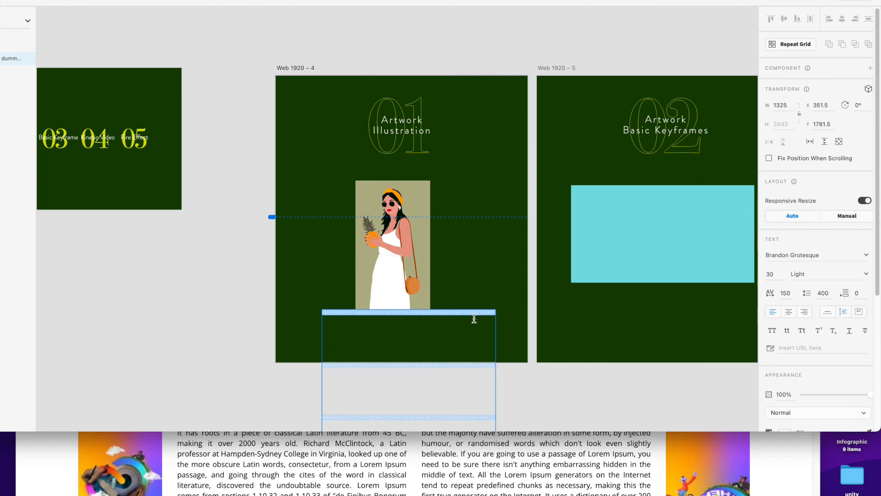
click(770, 274)
text(40)
key(Return)
click(780, 296)
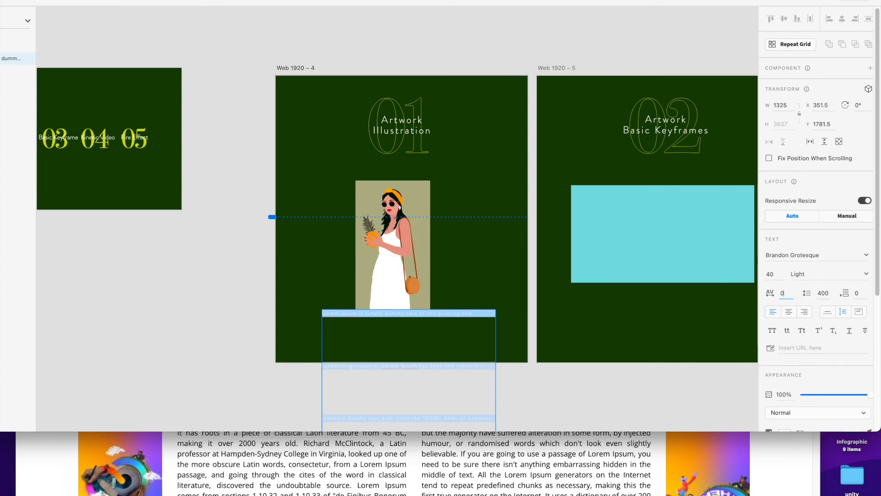
text(0)
key(Return)
click(826, 294)
text(57)
key(Return)
Cut the Lorem Ipsum paragraph on "Web 1920 – 4" down to its first three lines, ending at "type specimen book."
drag(79, 3, 203, 1)
click(26, 18)
click(320, 74)
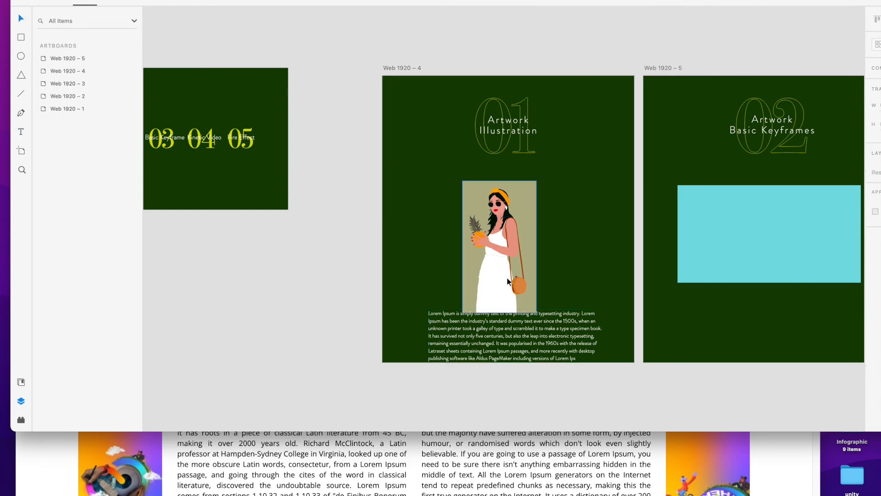
click(535, 354)
double_click(537, 355)
drag(575, 359, 414, 336)
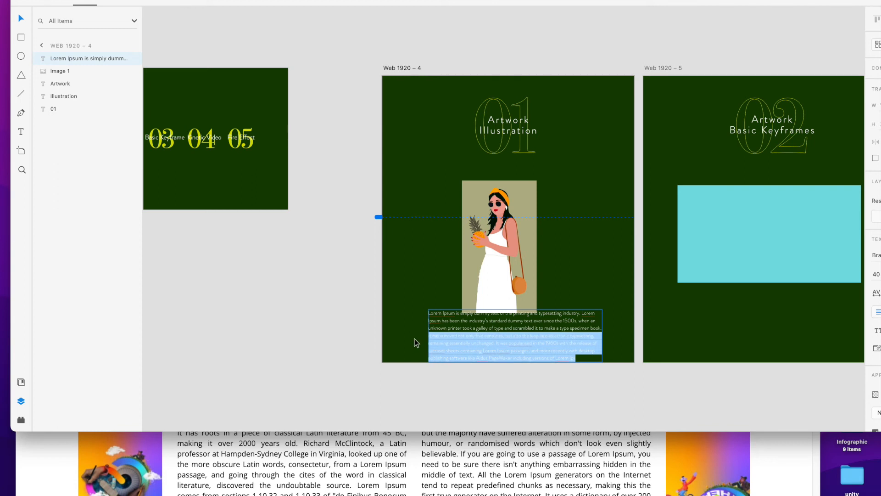
key(BackSpace)
Move the shortened paragraph down clear of the 01 illustration and center-align its text
click(21, 19)
drag(565, 321, 560, 331)
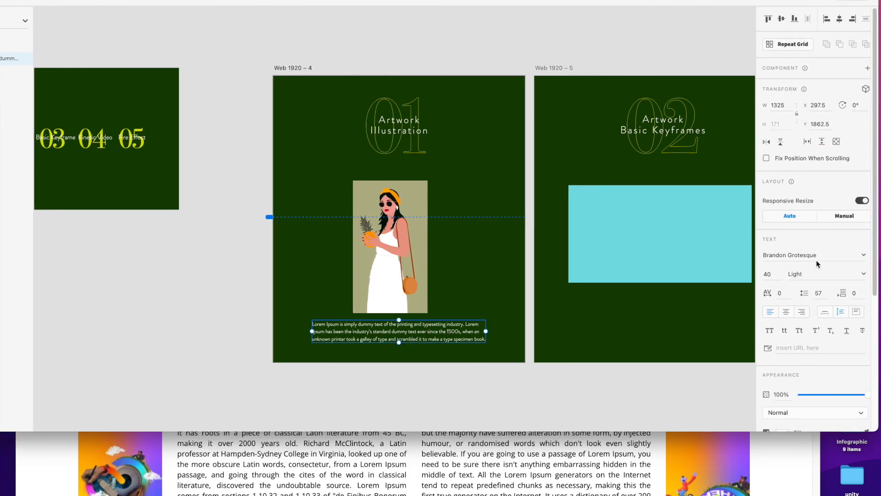
click(786, 311)
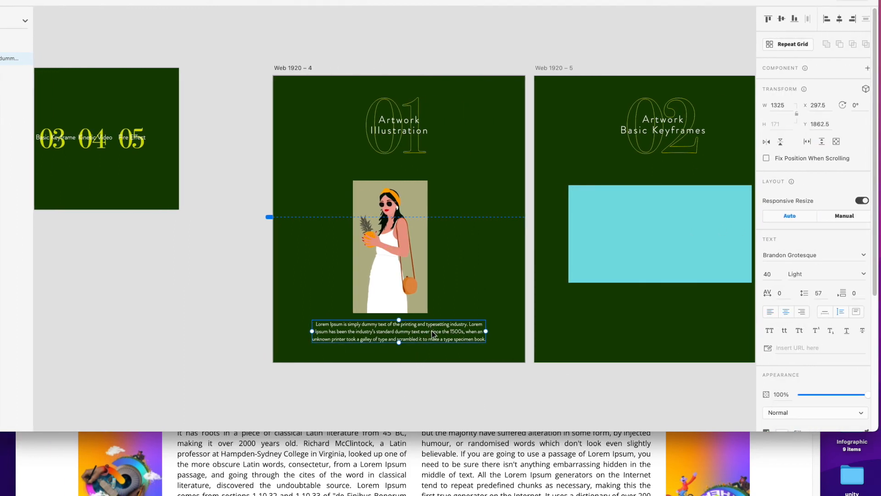
Paste a copy of the centered paragraph onto "Web 1920 – 5" and place it just below the turquoise video
right_click(594, 325)
click(615, 327)
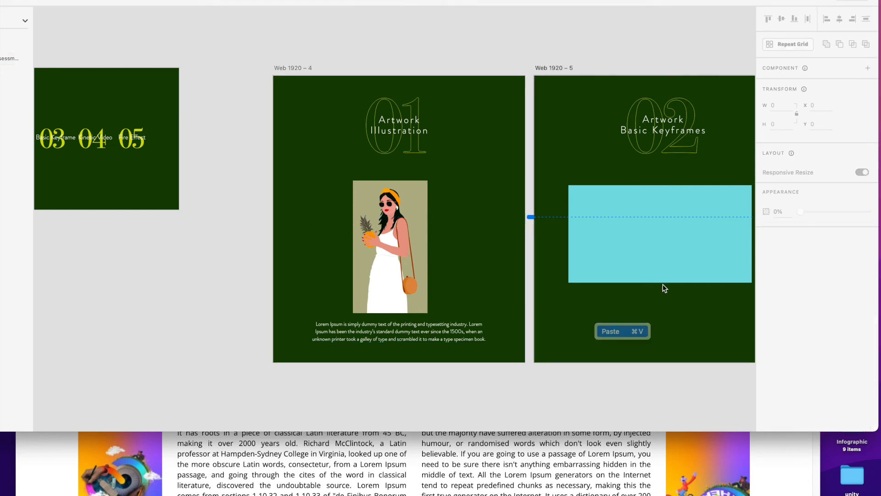
drag(641, 326, 640, 301)
click(612, 50)
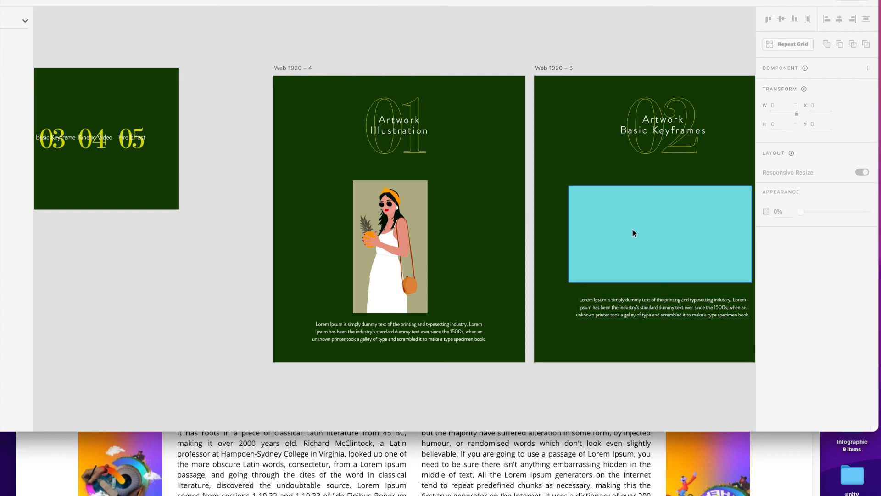
Look over the finished artwork pages and the overall arrangement of all five artboards
scroll(678, 269, down, 4)
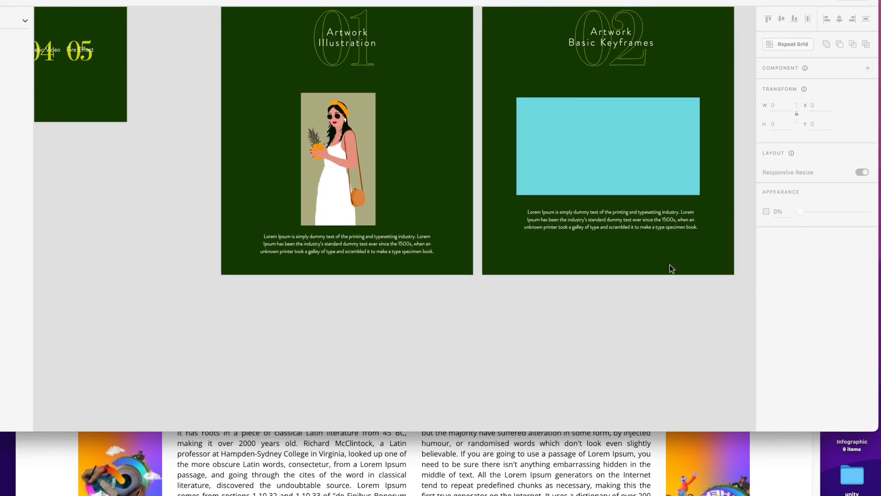
scroll(668, 262, up, 9)
scroll(668, 261, left, 3)
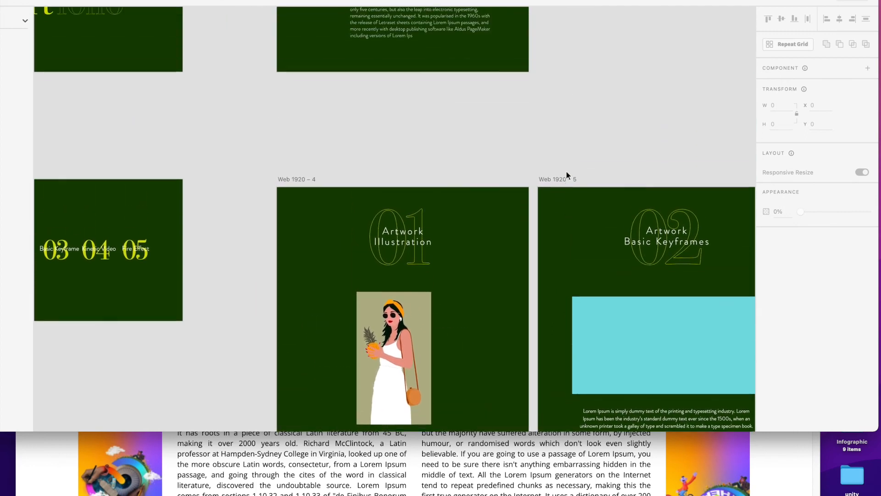
scroll(566, 173, left, 3)
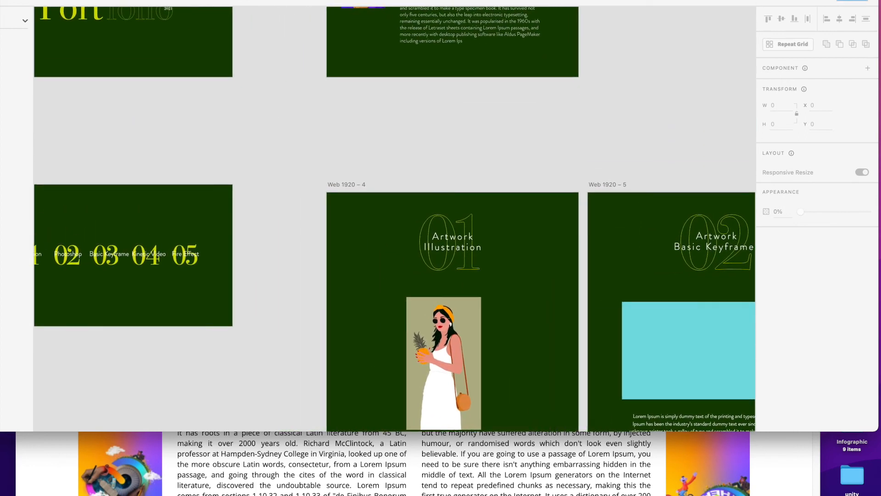
key(Return)
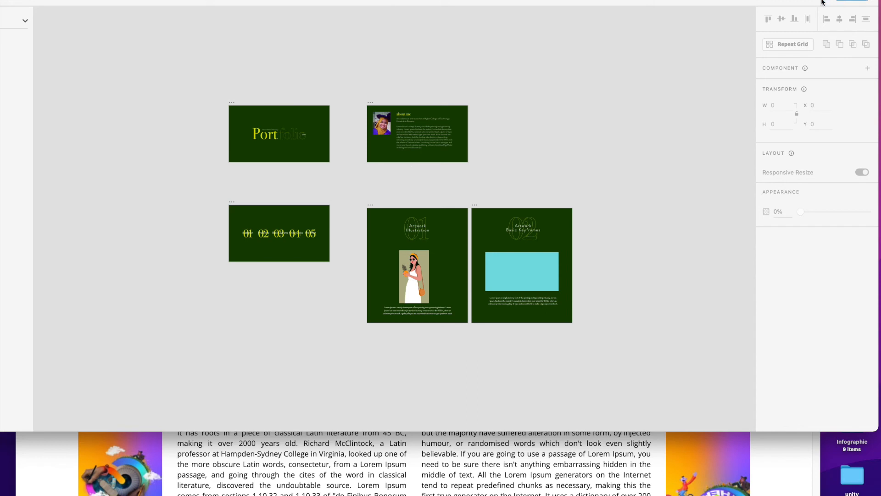
key(Return)
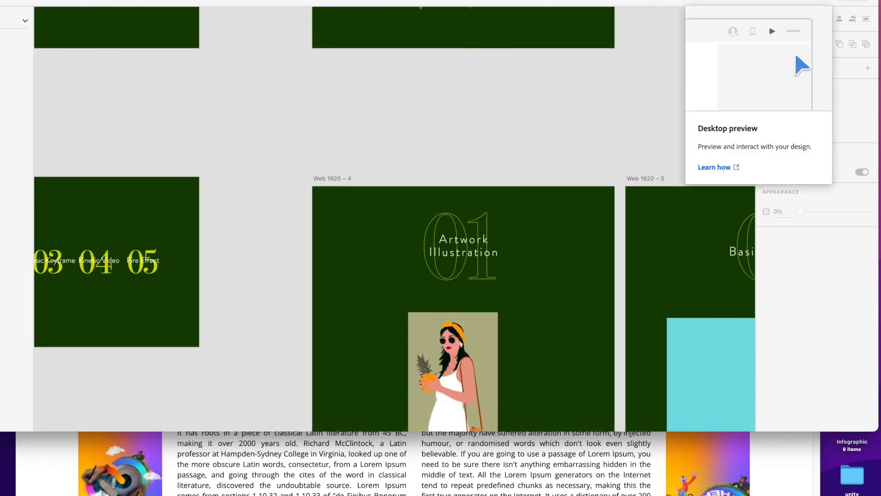
scroll(390, 114, left, 5)
scroll(390, 114, up, 3)
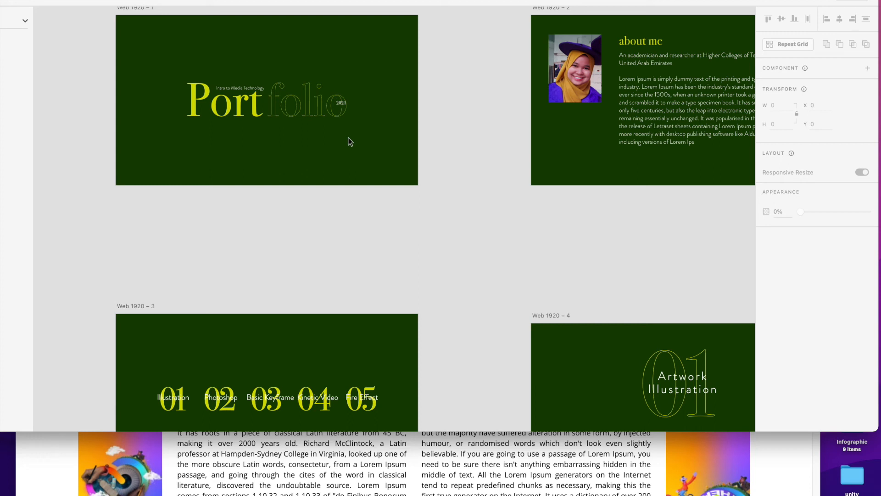
Examine the "Port" and "folio" title texts on "Web 1920 – 1" and the "about me" layout on "Web 1920 – 2"
click(248, 109)
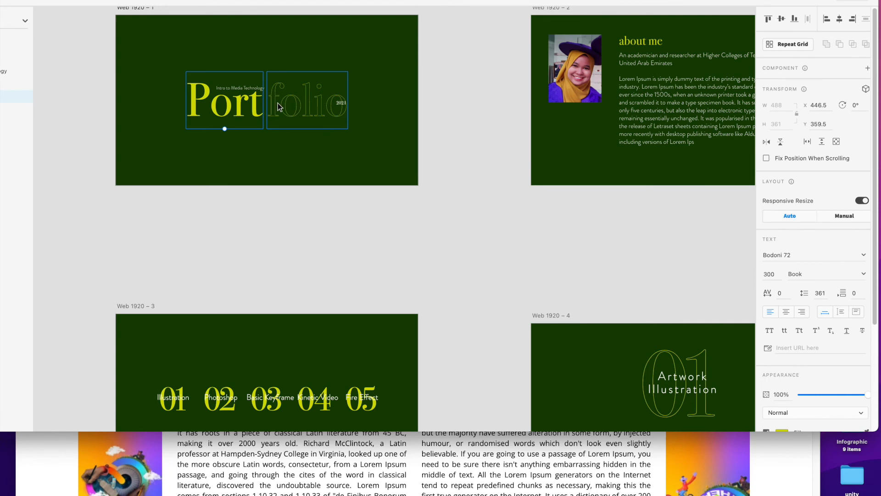
click(278, 106)
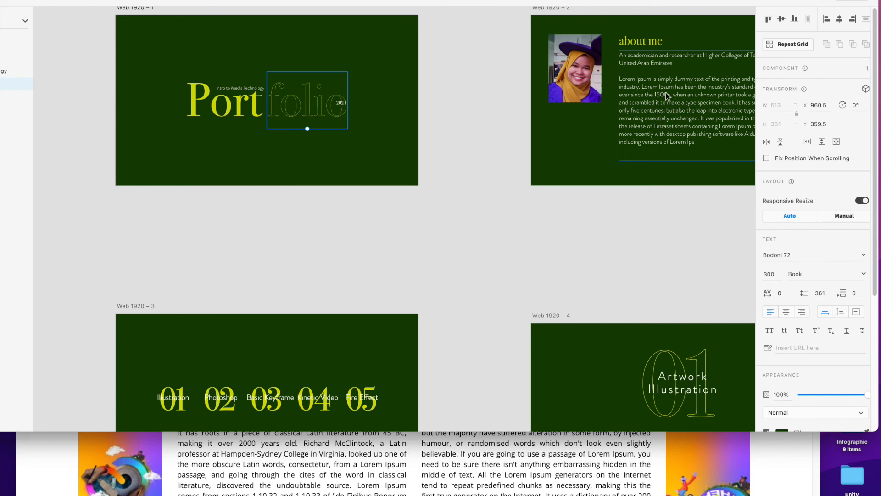
scroll(666, 92, right, 5)
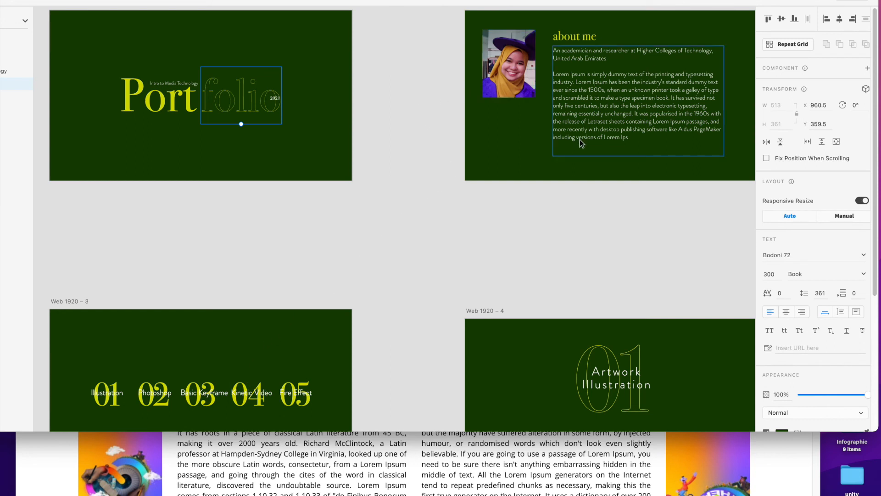
scroll(645, 81, up, 1)
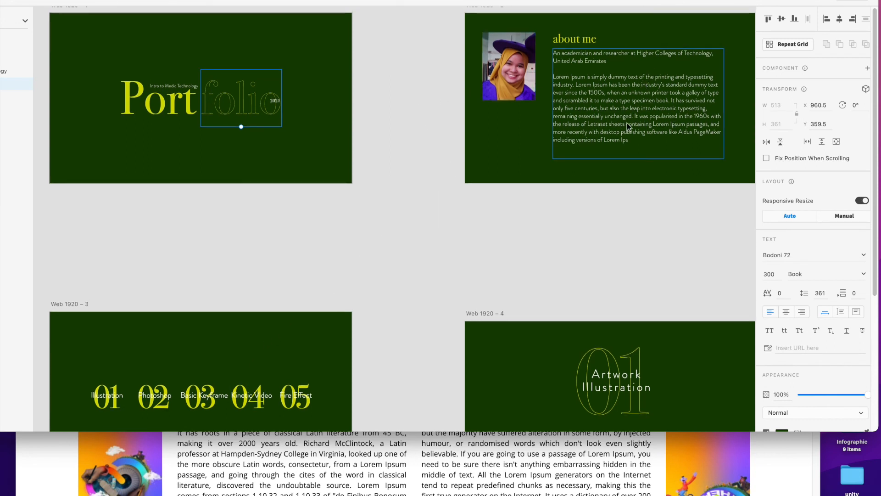
scroll(656, 53, up, 2)
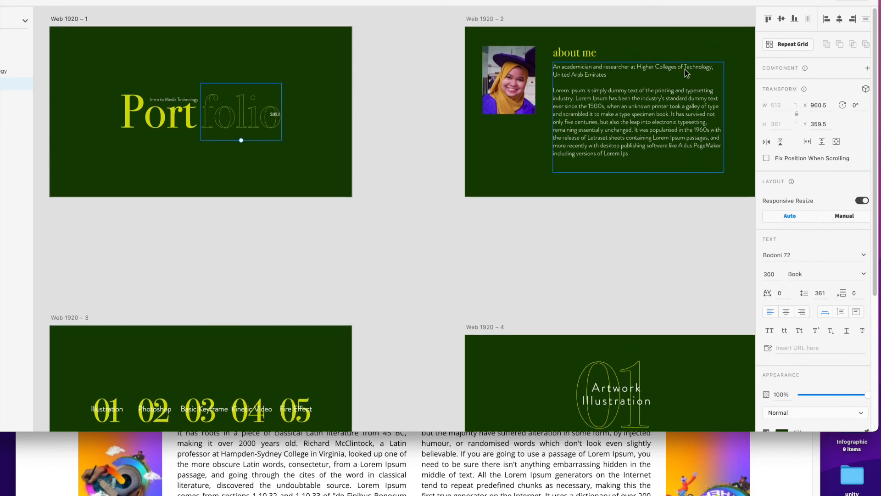
scroll(684, 69, right, 3)
scroll(687, 68, right, 3)
scroll(686, 68, down, 1)
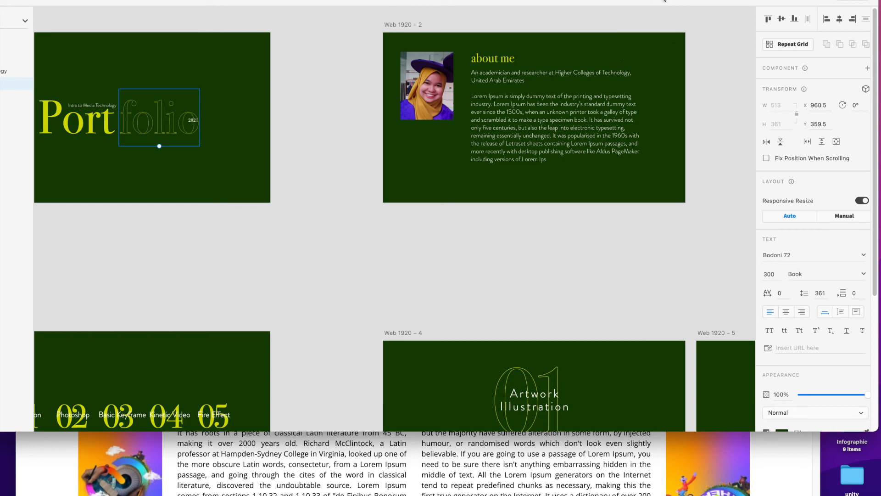
Switch to Chrome and view the "about me." section of the open Behance graphic design portfolio as a reference
drag(602, 2, 599, 100)
click(419, 38)
click(419, 37)
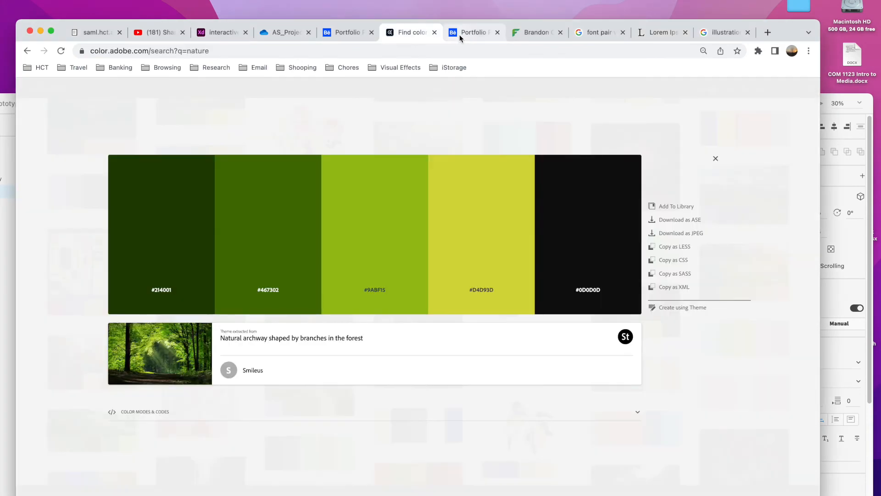
click(459, 35)
scroll(537, 297, up, 10)
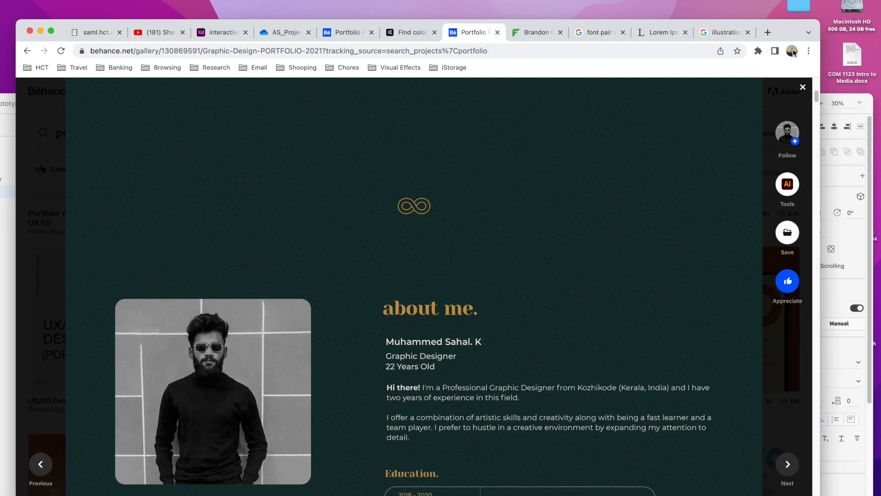
Back in Adobe XD, add the text "HomePage" near the upper right corner of the "Web 1920 – 2" artboard
click(836, 115)
drag(720, 108, 722, 2)
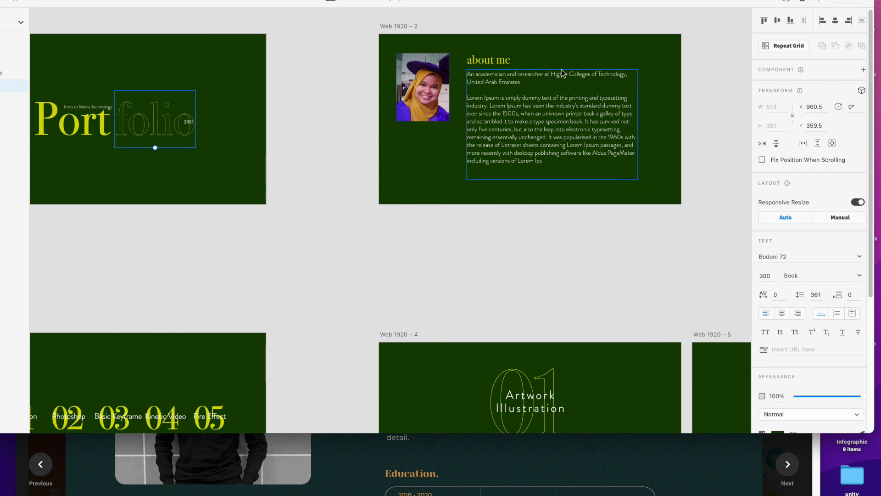
drag(81, 3, 210, 1)
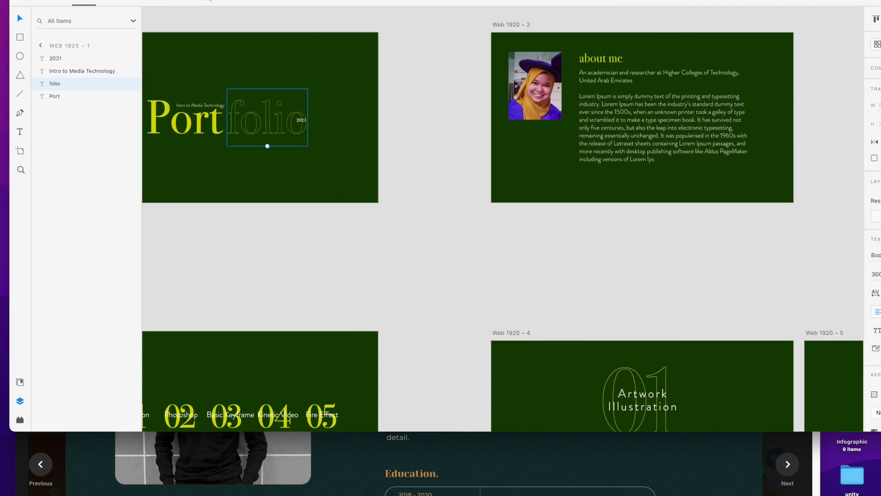
click(21, 133)
click(712, 48)
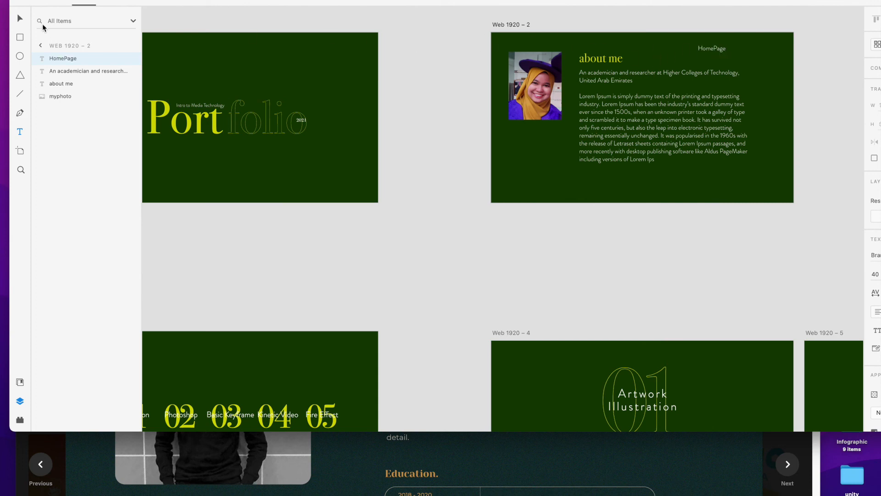
key(Escape)
Duplicate the "HomePage" text, place the copy to its right and change its wording to "Artworks"
right_click(721, 49)
click(733, 65)
click(830, 34)
right_click(829, 33)
click(785, 42)
drag(719, 48, 752, 52)
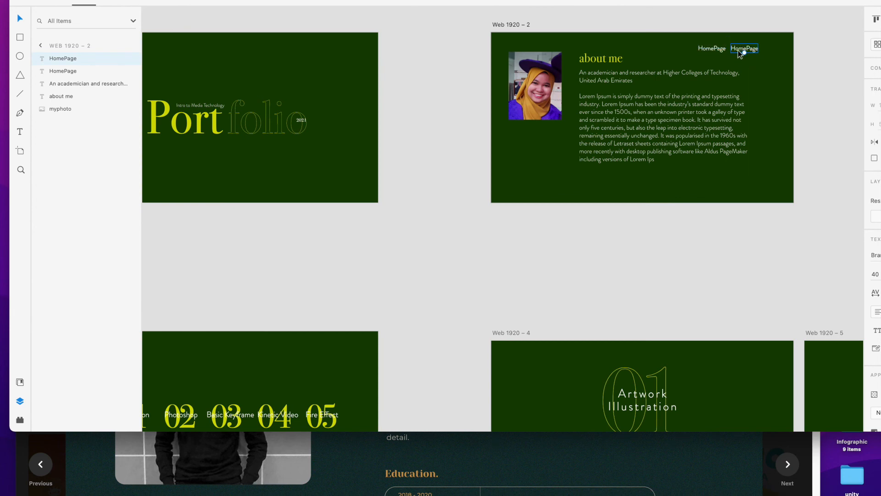
double_click(735, 49)
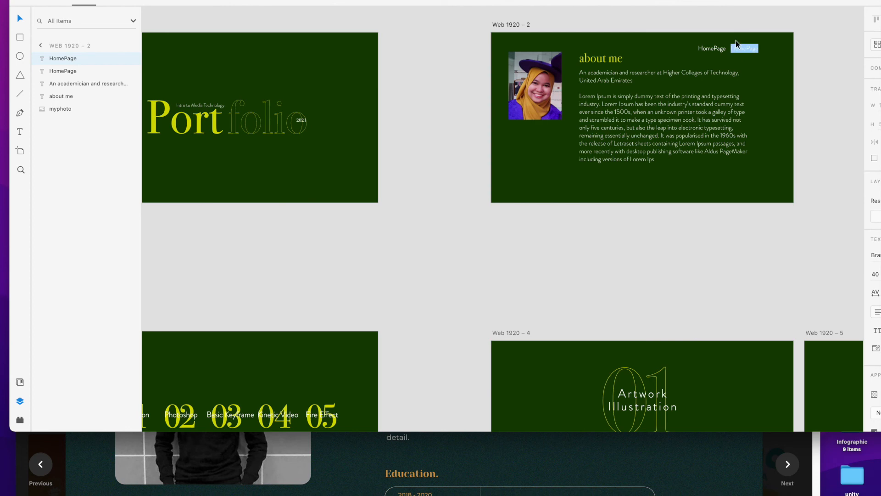
text(Artworks)
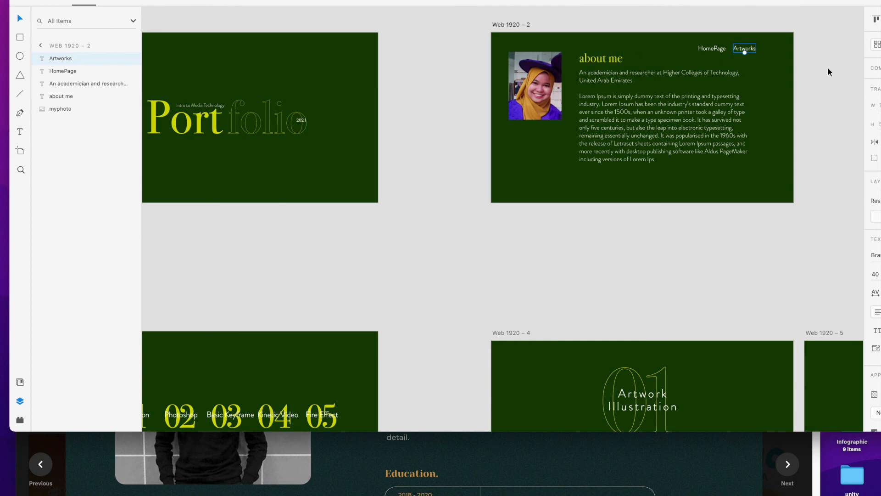
Move the "Artworks" text closer to "HomePage" so its right edge lines up with the paragraph below
click(801, 85)
click(748, 51)
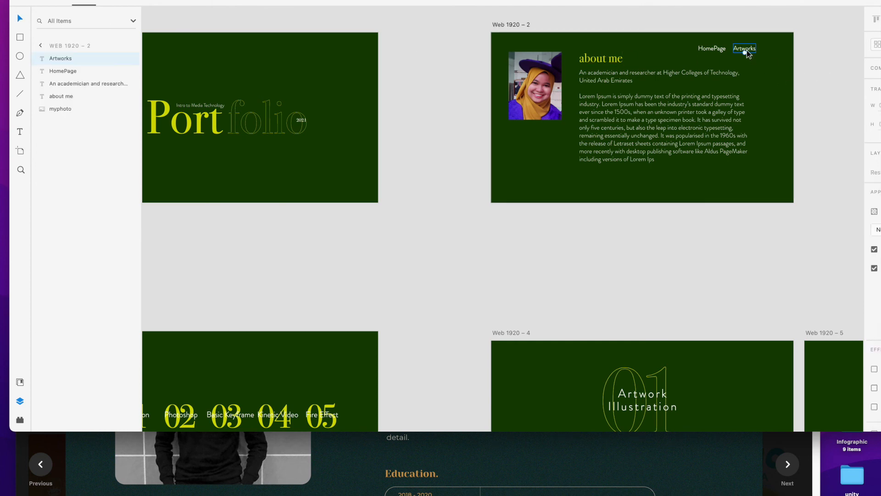
drag(750, 53, 745, 52)
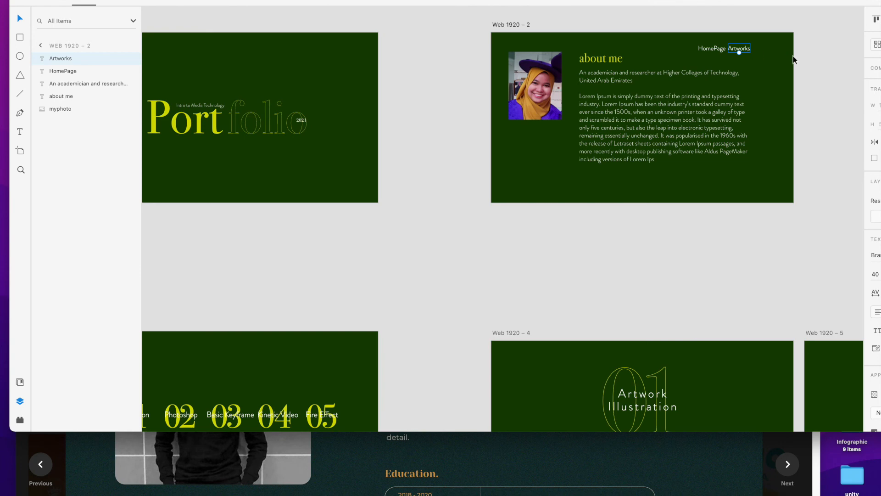
click(820, 68)
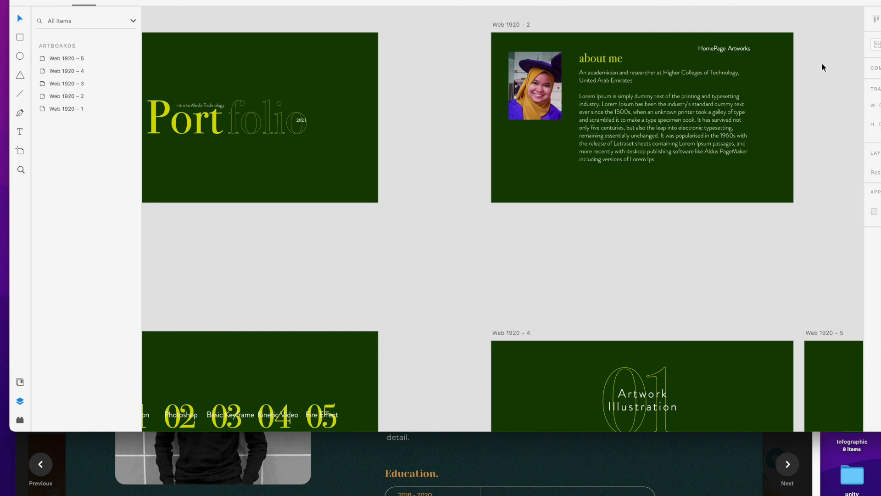
Try the Black font weight on the "HomePage" and "Artworks" texts of the about me page
click(717, 51)
shift+click(740, 49)
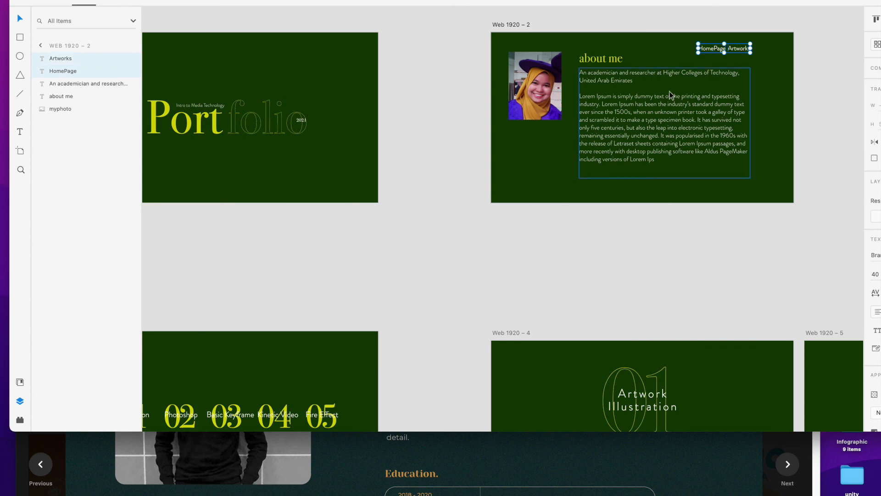
drag(823, 5, 720, 0)
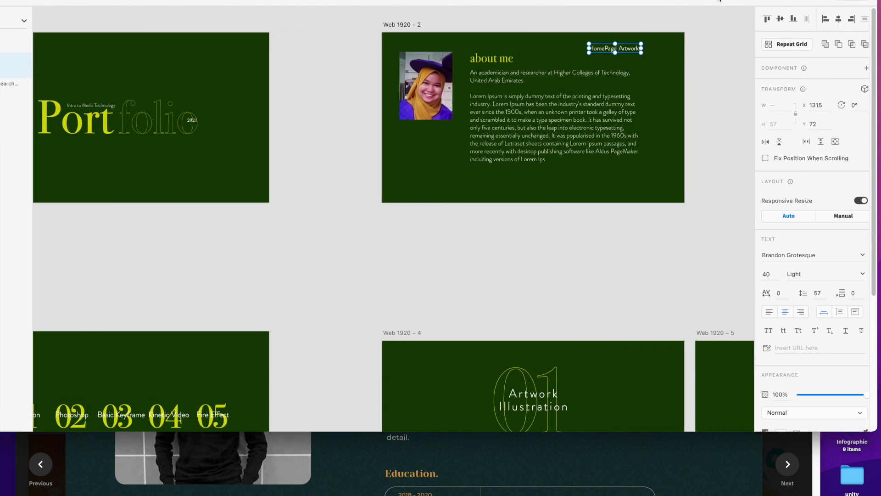
click(861, 276)
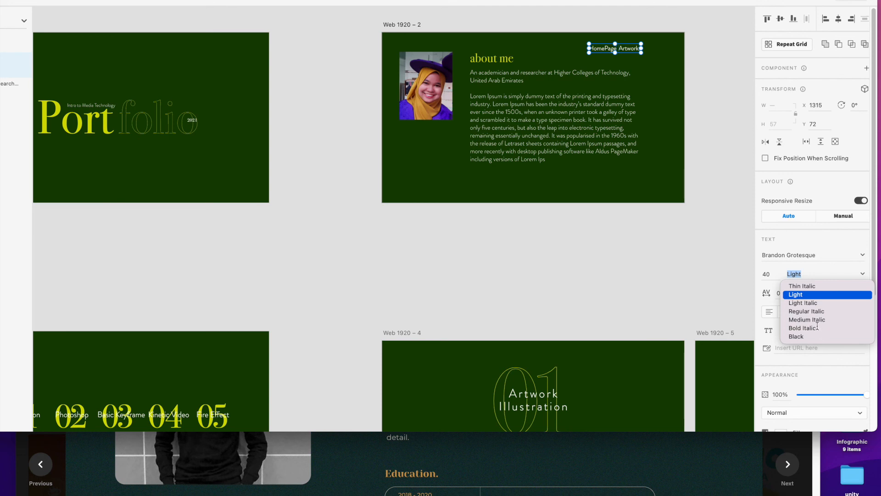
click(803, 336)
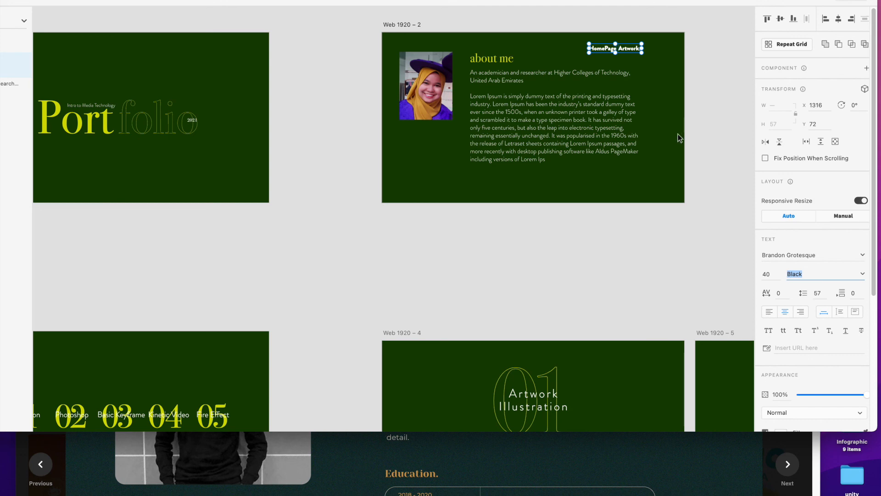
click(707, 92)
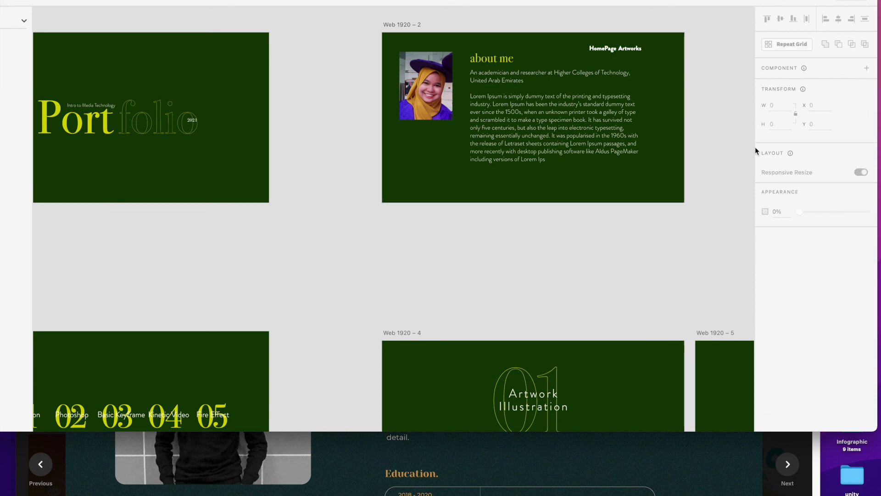
Return the "HomePage" and "Artworks" texts to the Light font weight
click(625, 47)
shift+click(613, 49)
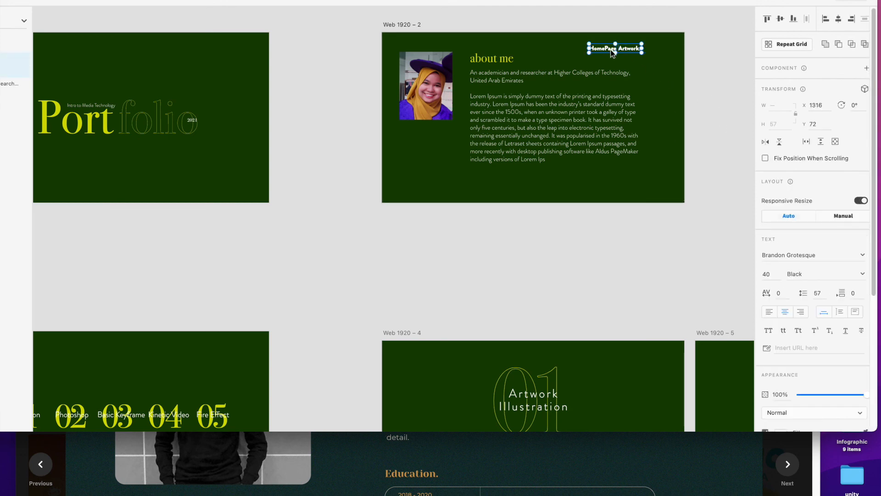
click(861, 275)
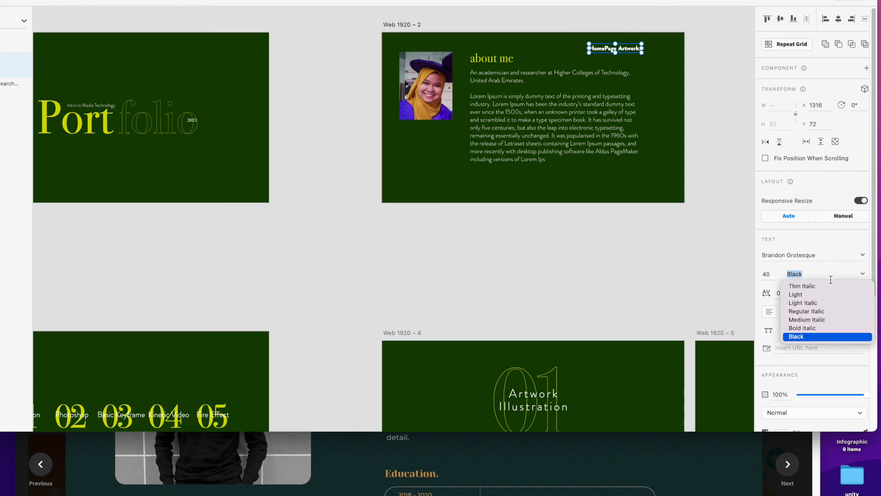
click(830, 295)
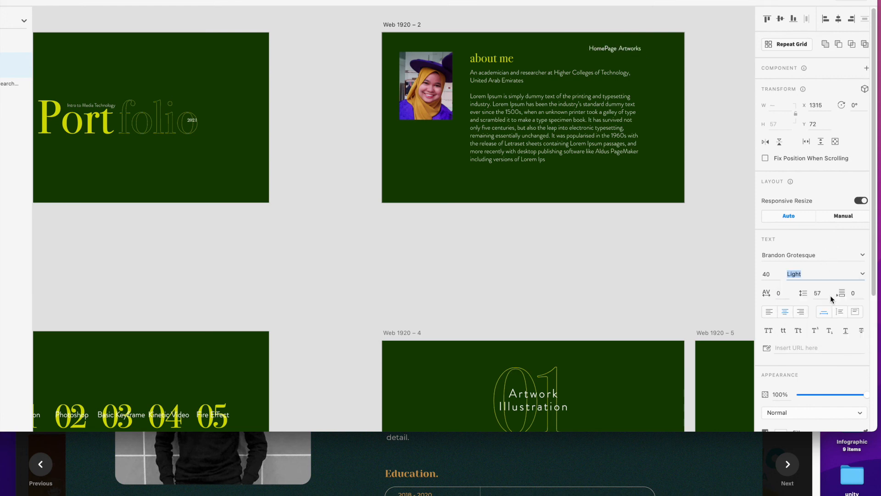
click(710, 93)
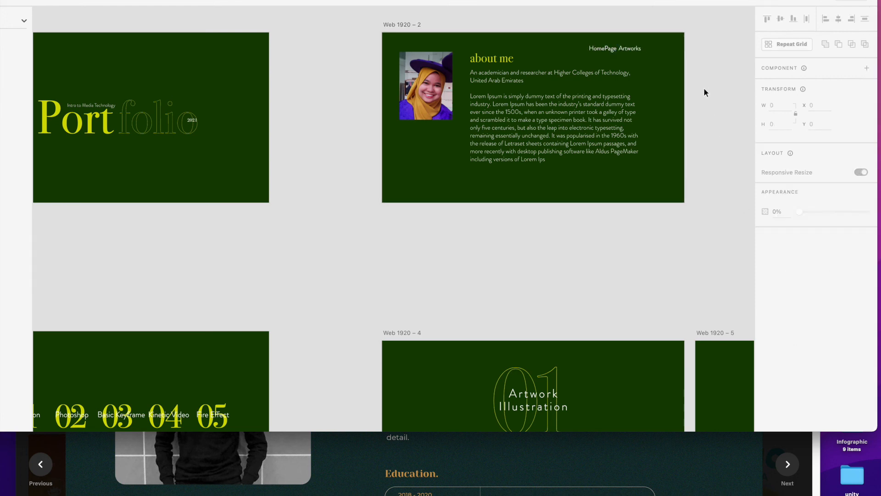
Move the "Artworks" text to the right, level with "HomePage", leaving a gap of about 64 px between them
click(634, 50)
drag(626, 50, 634, 51)
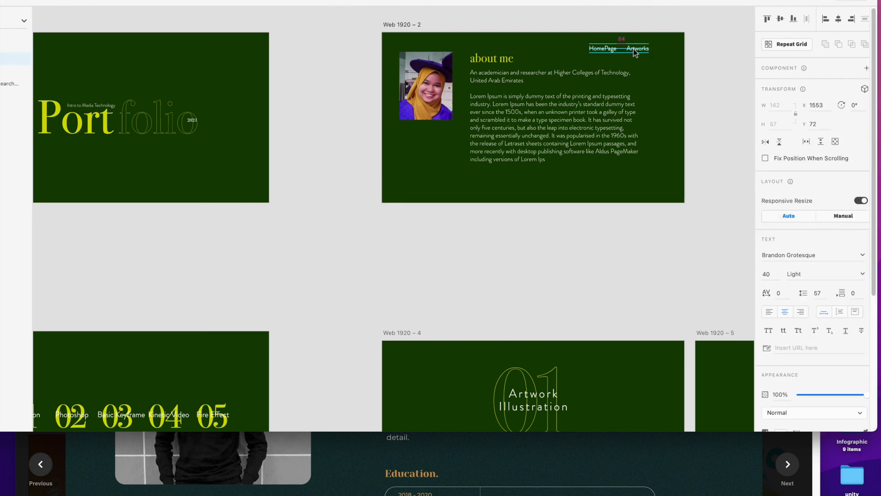
click(713, 66)
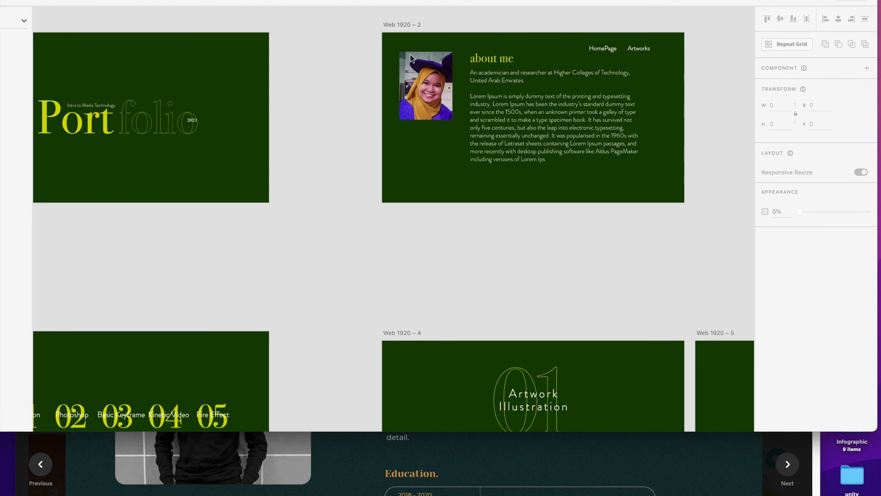
Add a "." text as a bullet dot and place it just before "HomePage" on the "Web 1920 – 2" artboard
drag(285, 1, 413, 4)
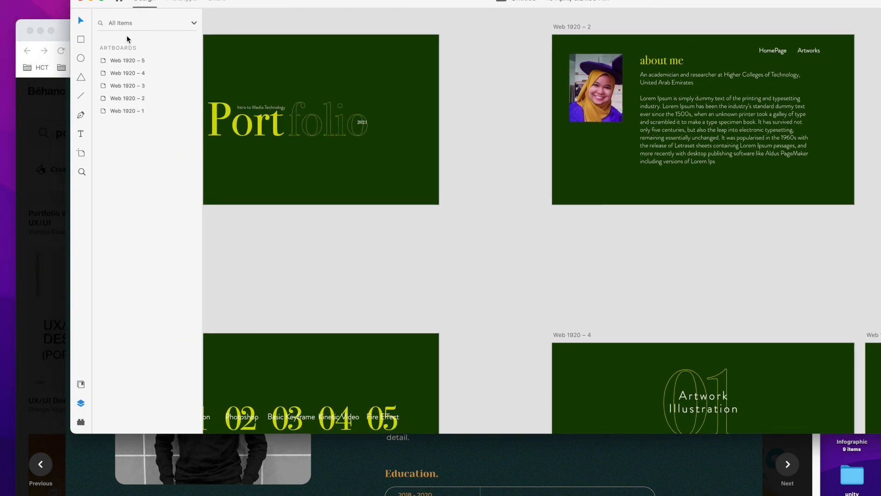
click(81, 134)
click(728, 45)
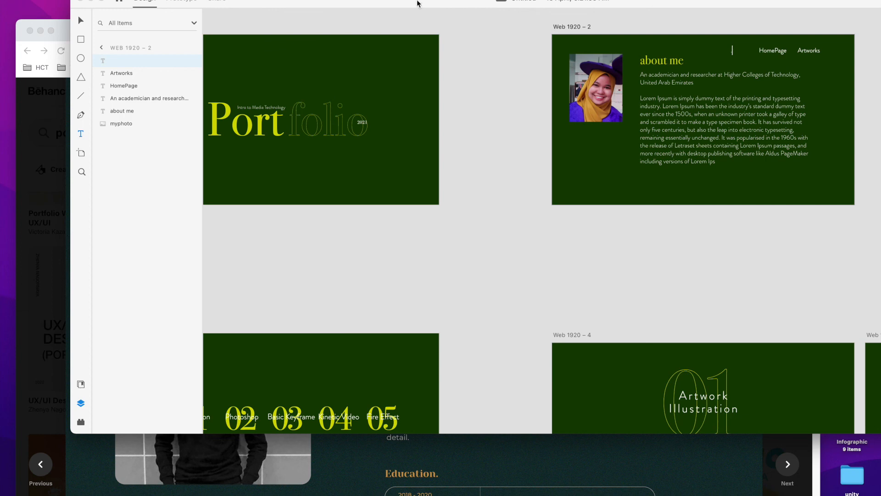
click(80, 20)
drag(739, 75, 756, 53)
scroll(786, 51, right, 5)
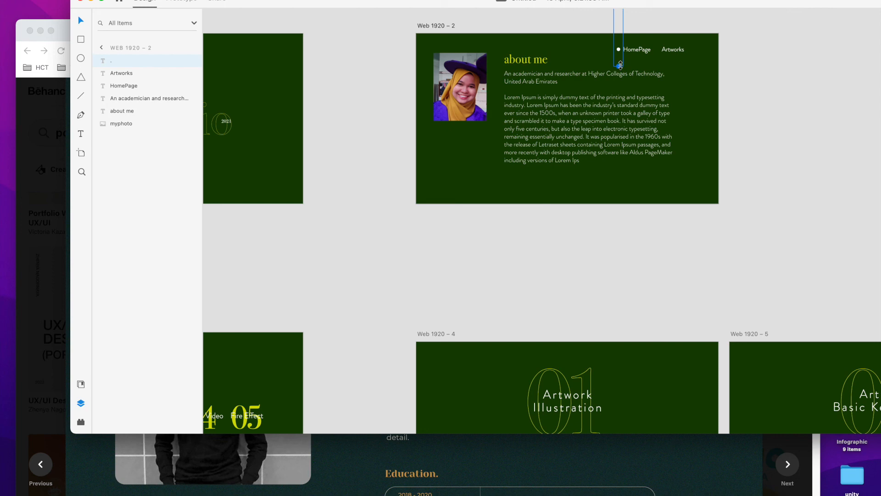
Duplicate the bullet dot, place the copy before "Artworks" and nudge both dots slightly to the right
key(super+d)
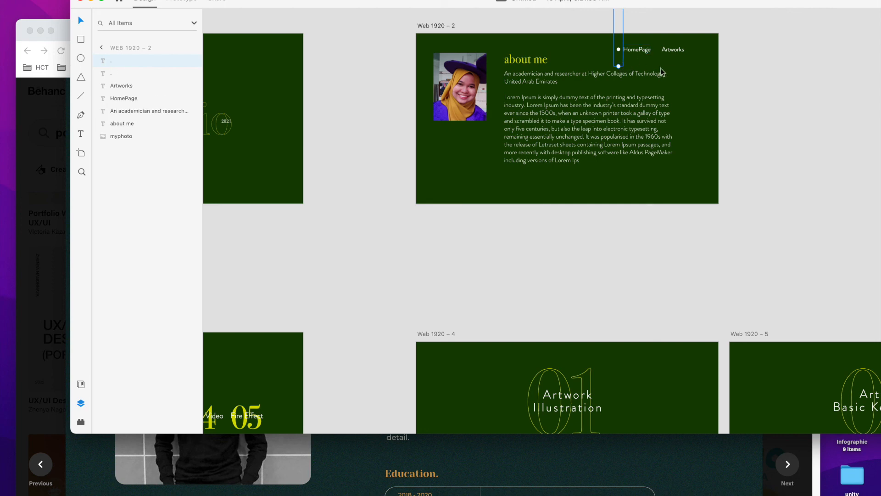
drag(619, 51, 658, 50)
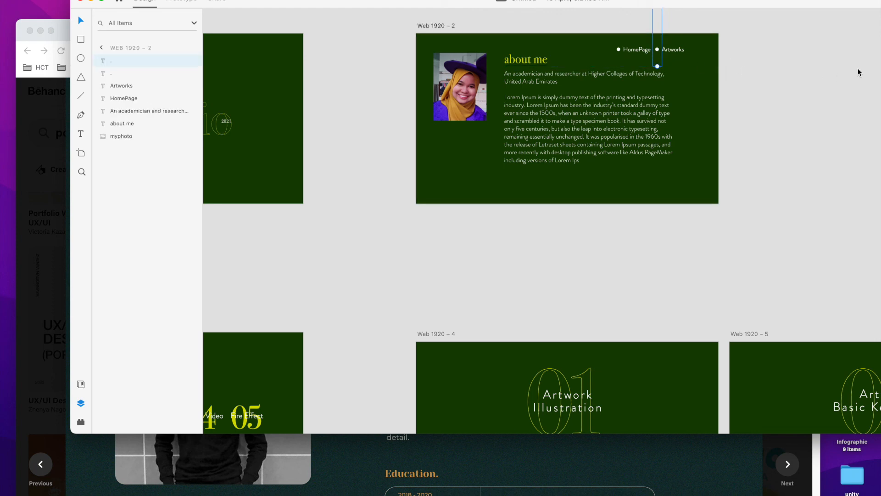
key(Right)
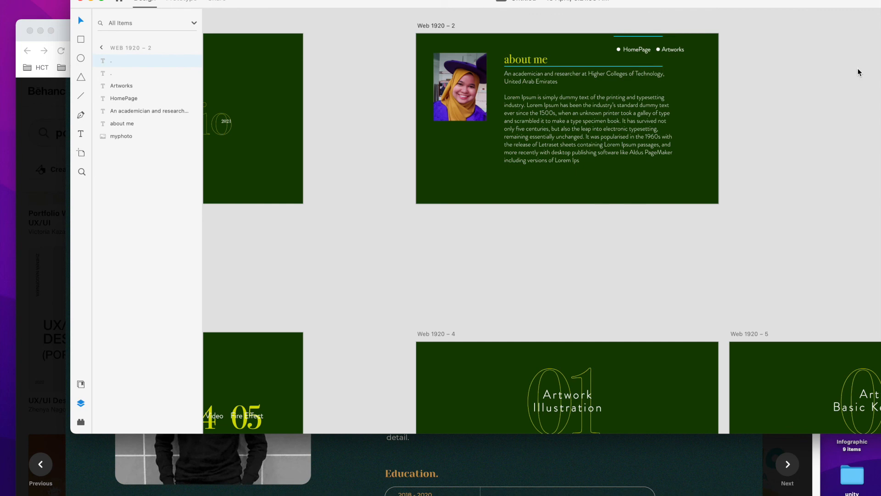
click(765, 69)
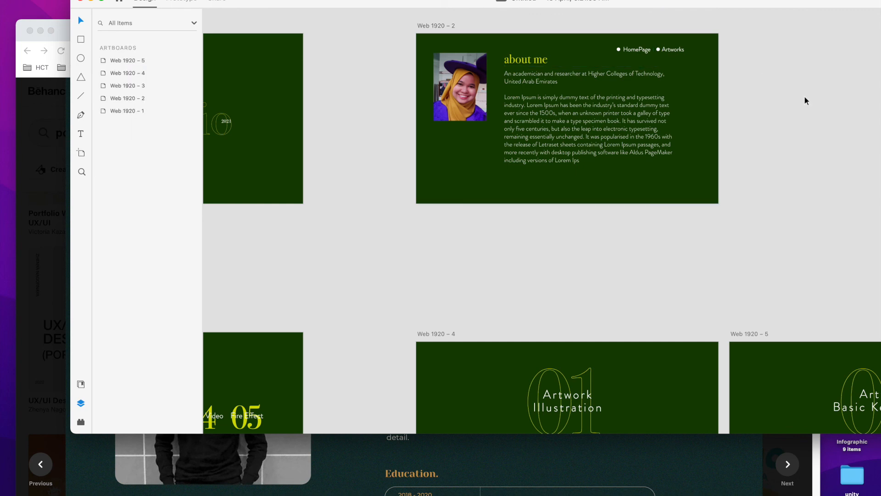
click(619, 49)
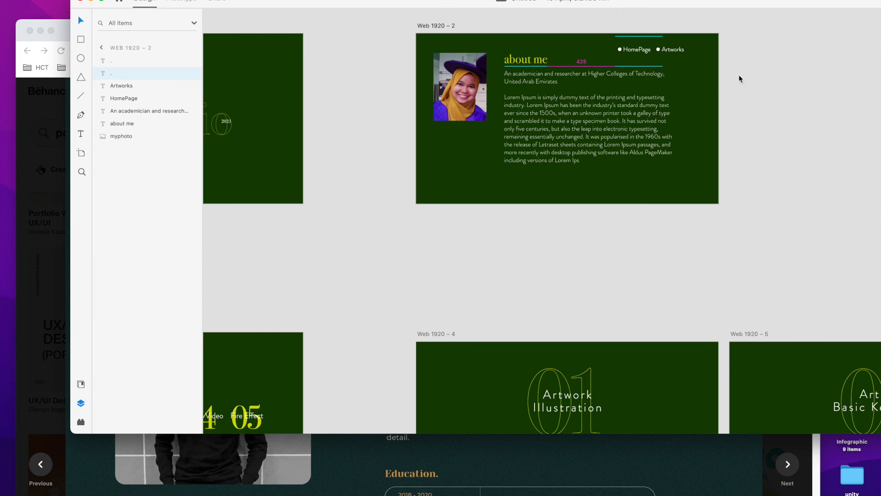
click(807, 94)
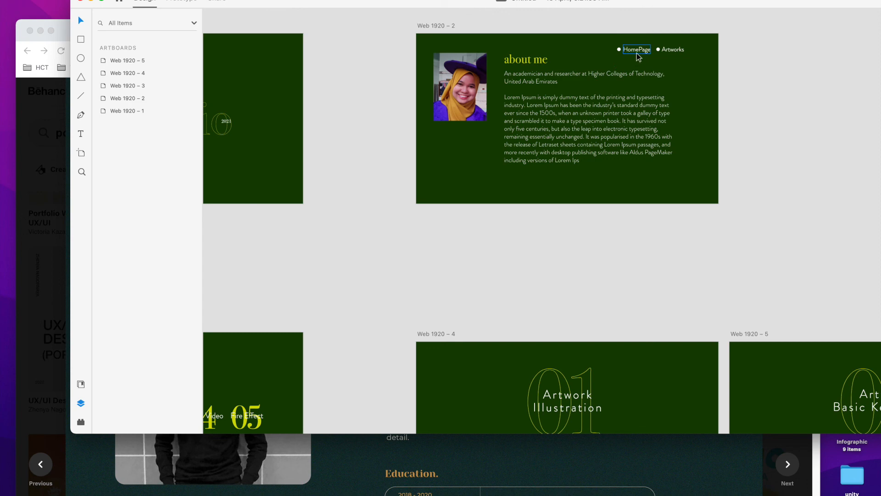
Look over the numbered artworks menu page and the 01 Artwork Illustration page to review where navigation is needed
scroll(238, 110, left, 4)
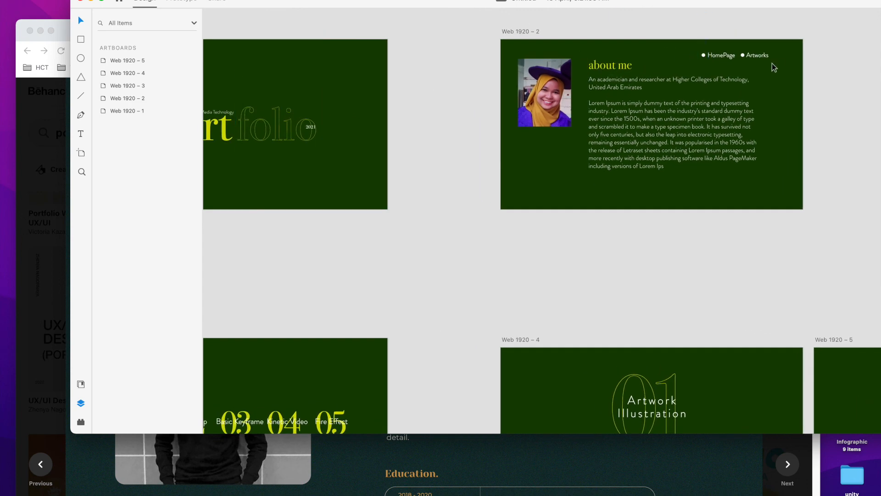
scroll(415, 309, down, 6)
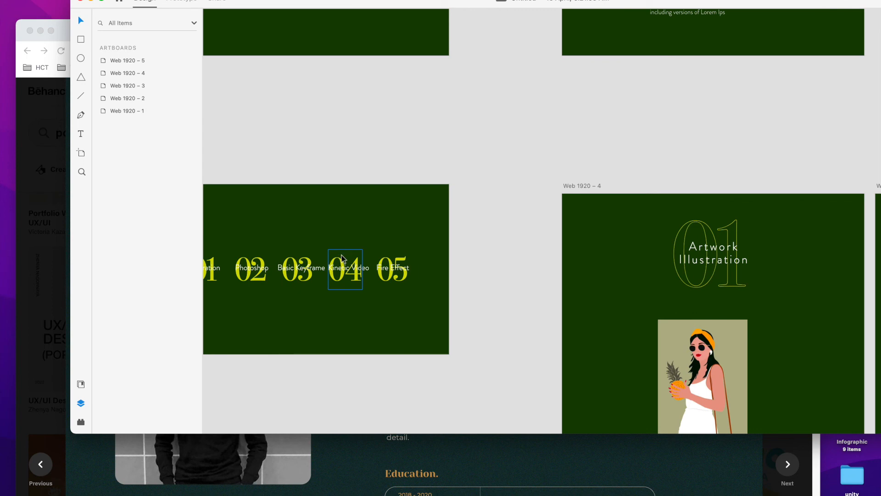
scroll(402, 281, left, 4)
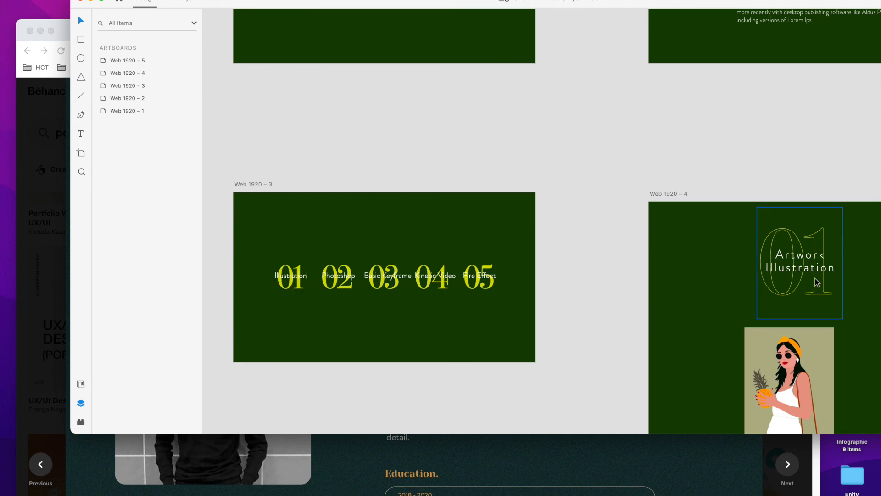
scroll(816, 281, right, 5)
scroll(700, 270, down, 5)
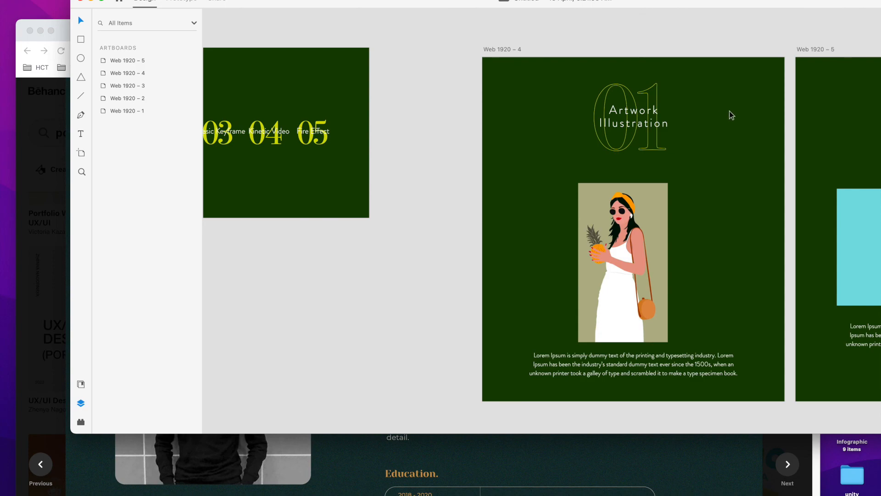
scroll(347, 170, left, 5)
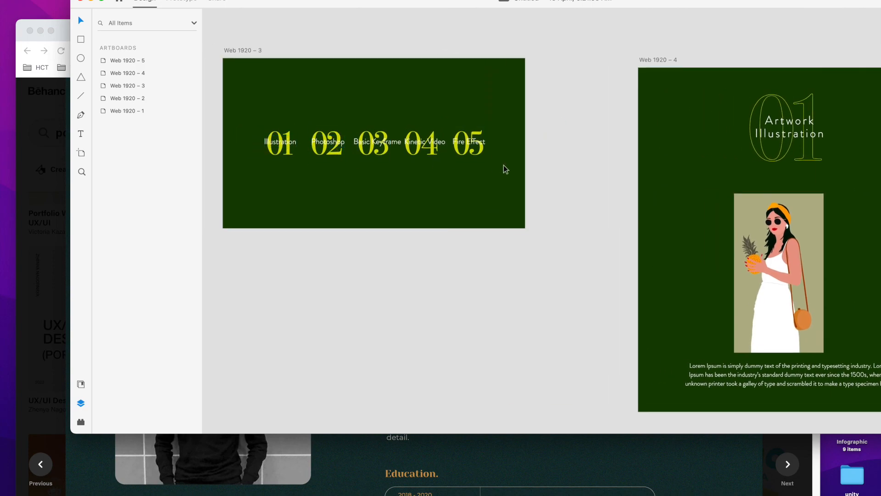
scroll(601, 165, right, 20)
scroll(611, 145, left, 20)
scroll(611, 146, right, 8)
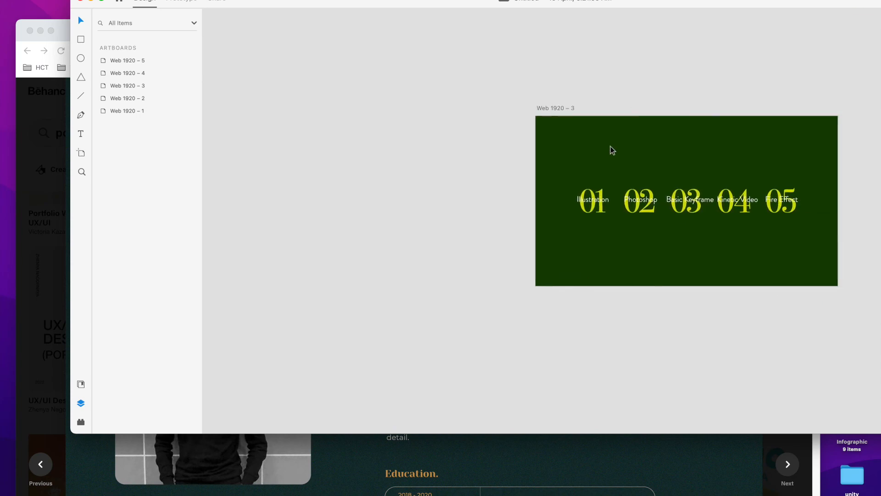
Copy the "HomePage" and "Artworks" texts together with their two bullet dots from the "Web 1920 – 2" artboard
scroll(611, 150, right, 20)
scroll(610, 153, up, 5)
scroll(609, 154, up, 5)
scroll(609, 154, left, 5)
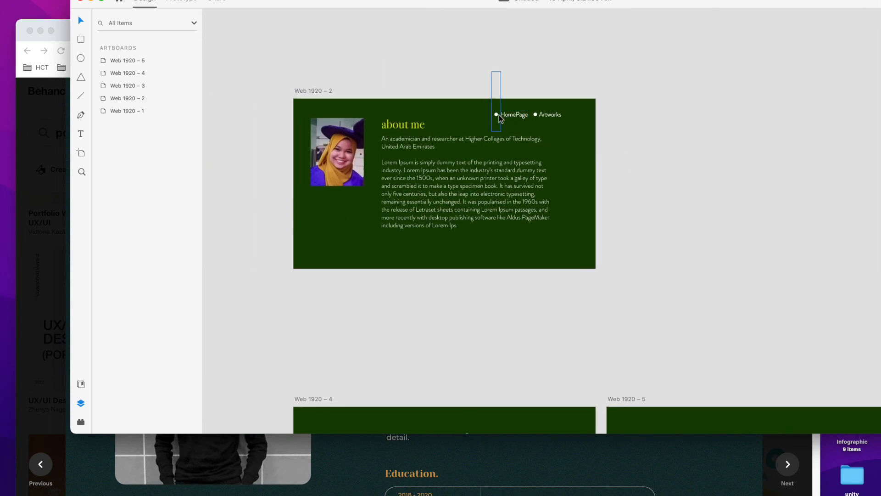
click(499, 117)
shift+click(511, 119)
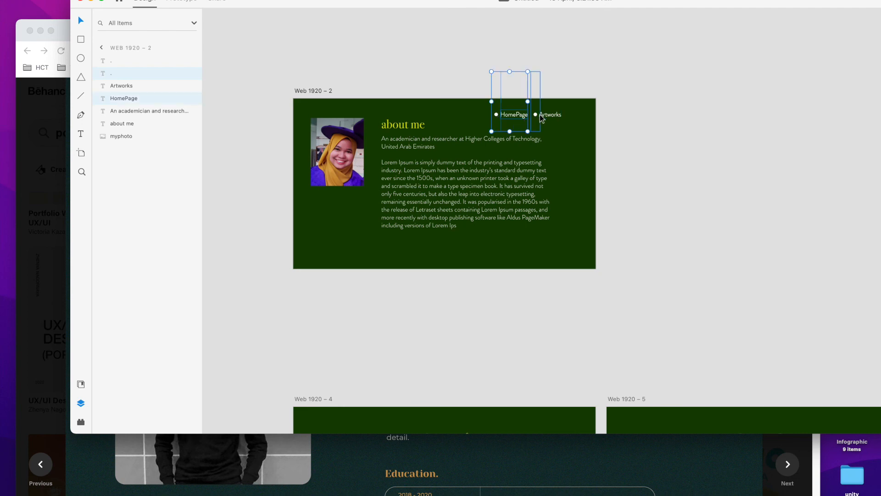
shift+click(535, 115)
shift+click(554, 120)
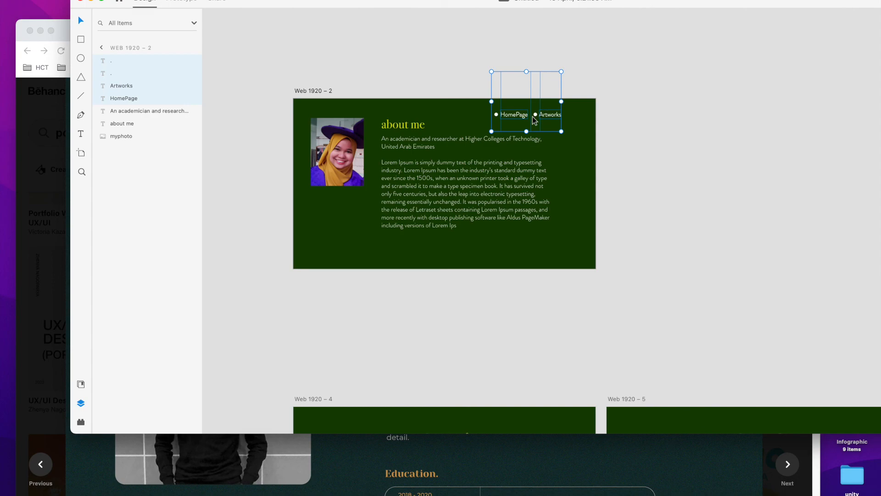
right_click(534, 120)
click(548, 133)
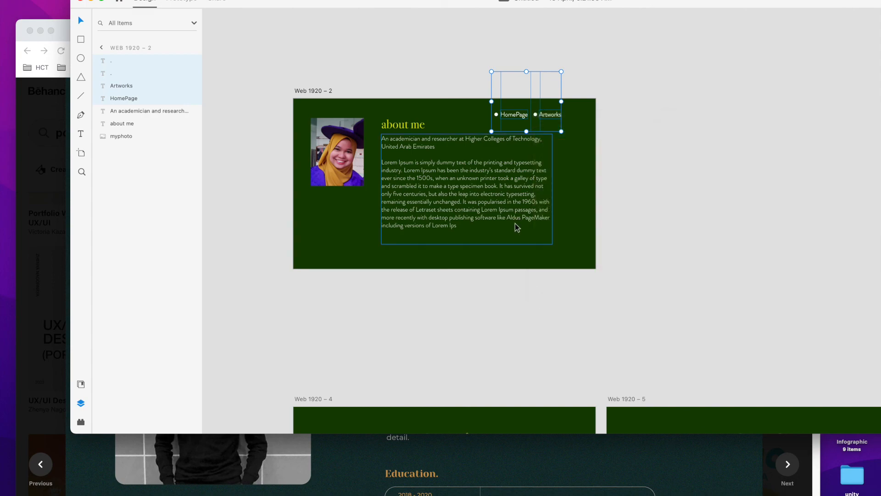
Paste the copied navigation texts and dots onto the "Web 1920 – 4" artboard
scroll(519, 211, down, 10)
click(541, 126)
click(342, 100)
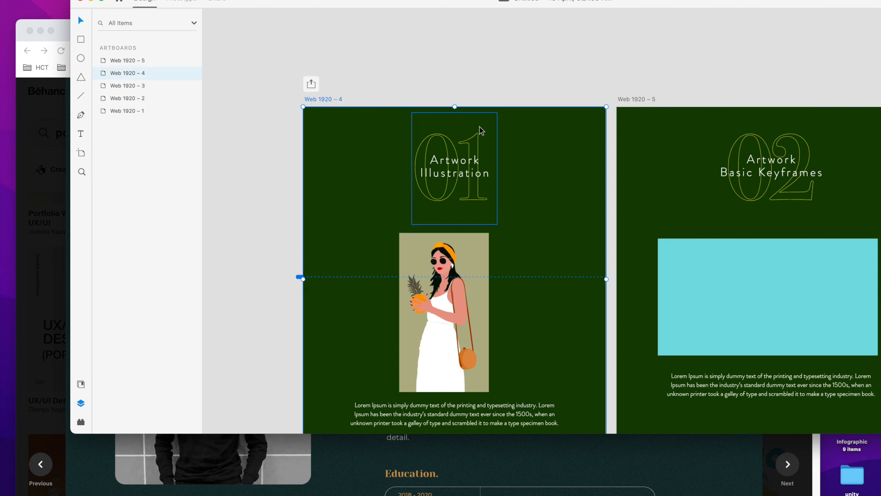
key(super+v)
click(611, 73)
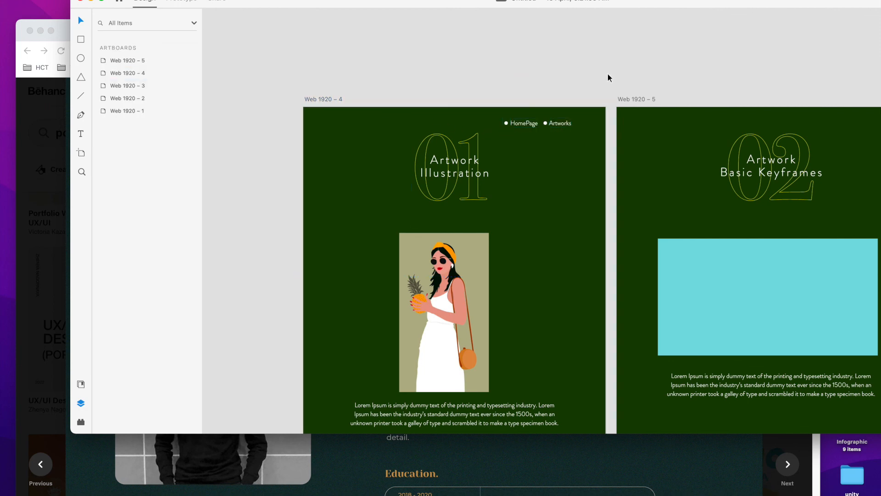
Delete the "HomePage" text from the pasted navigation on the "Web 1920 – 4" artboard
drag(541, 81, 549, 142)
click(522, 129)
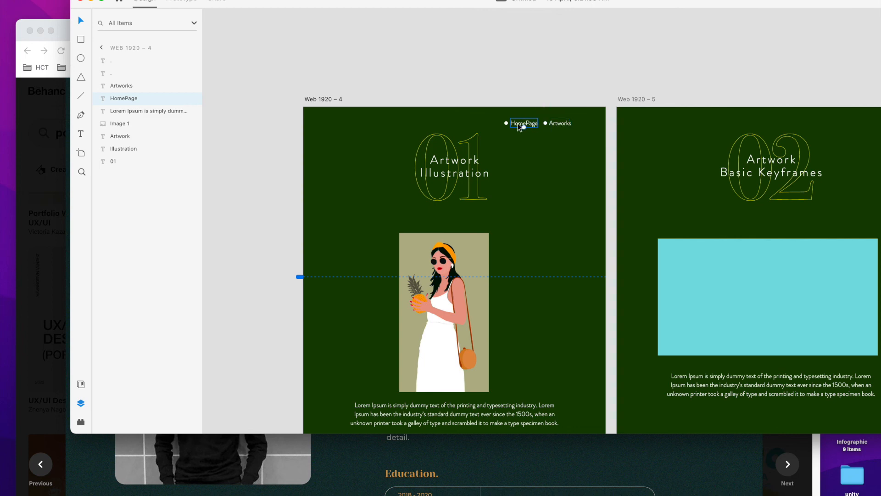
click(558, 127)
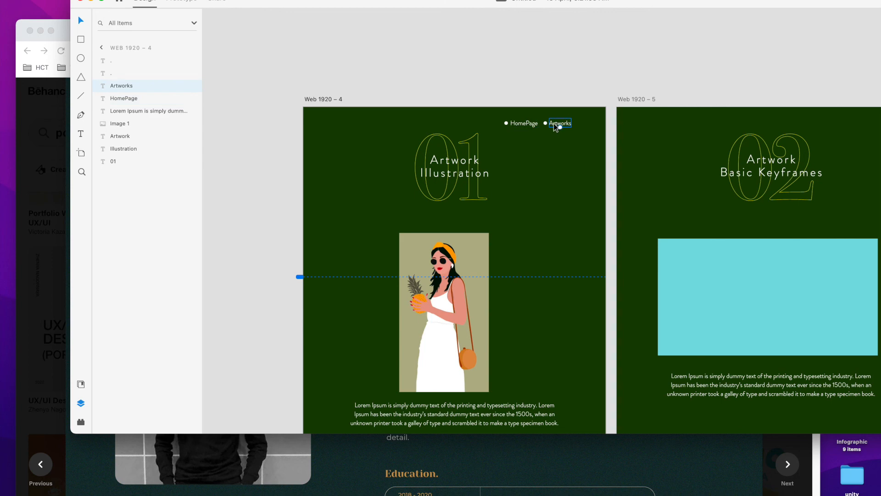
click(529, 124)
key(Delete)
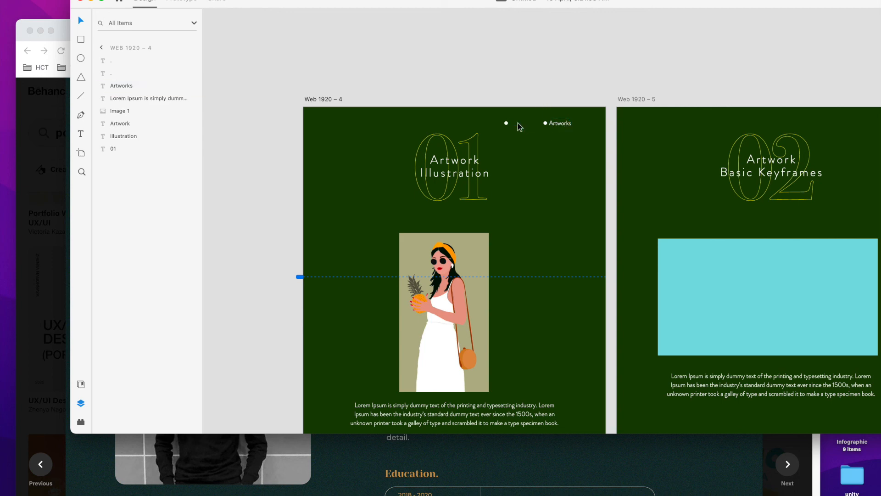
Delete the leftover bullet dot of the removed "HomePage" text from the "Web 1920 – 4" artboard
key(Delete)
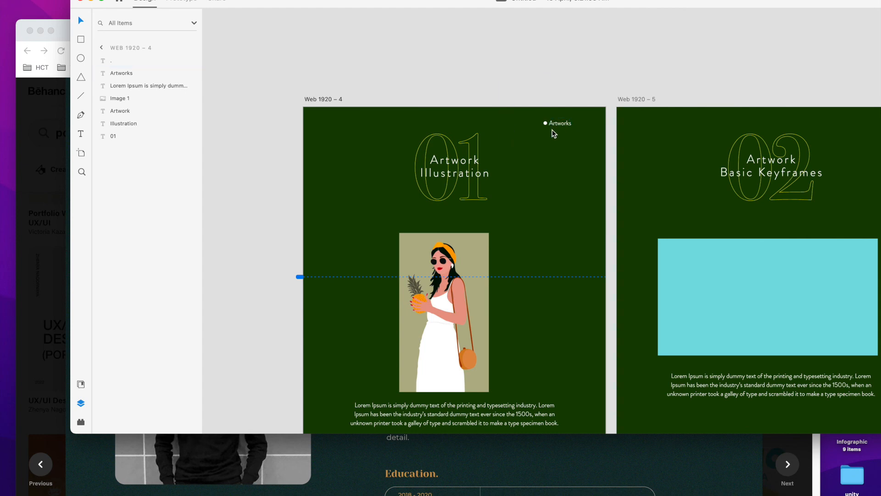
scroll(396, 122, left, 10)
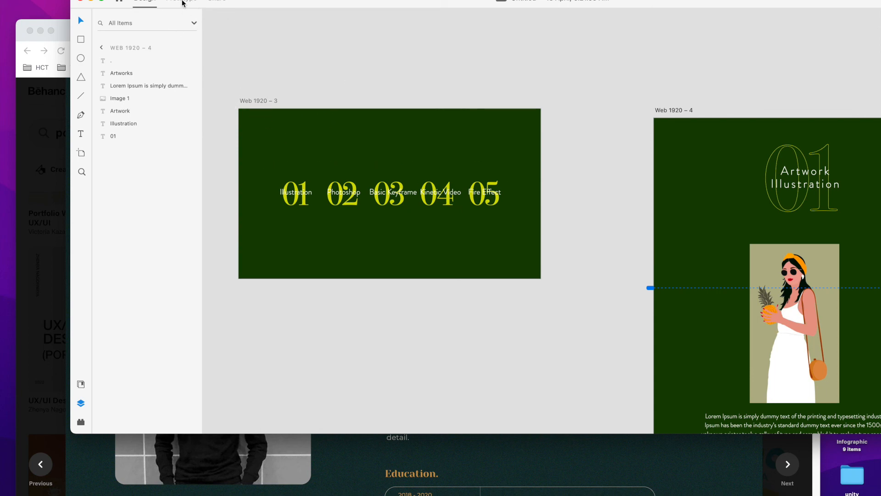
Switch the document to Prototype mode and move the window so that the interaction settings and all artboards are in view
click(173, 1)
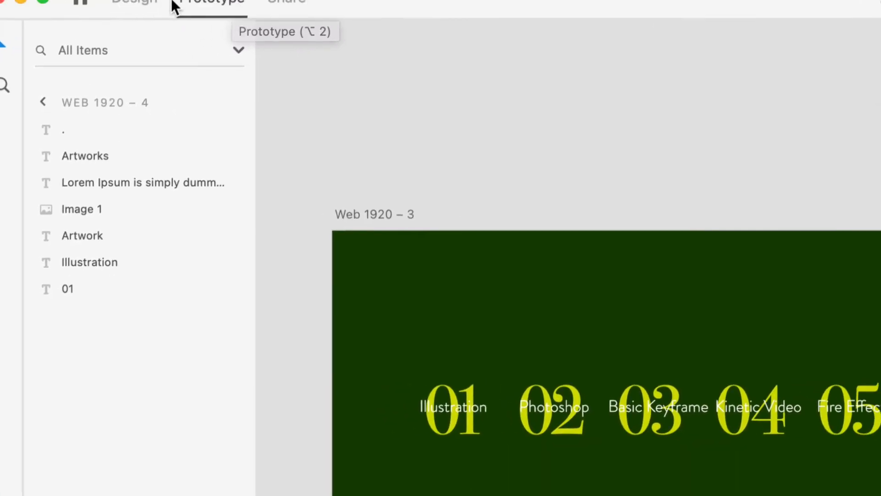
click(165, 3)
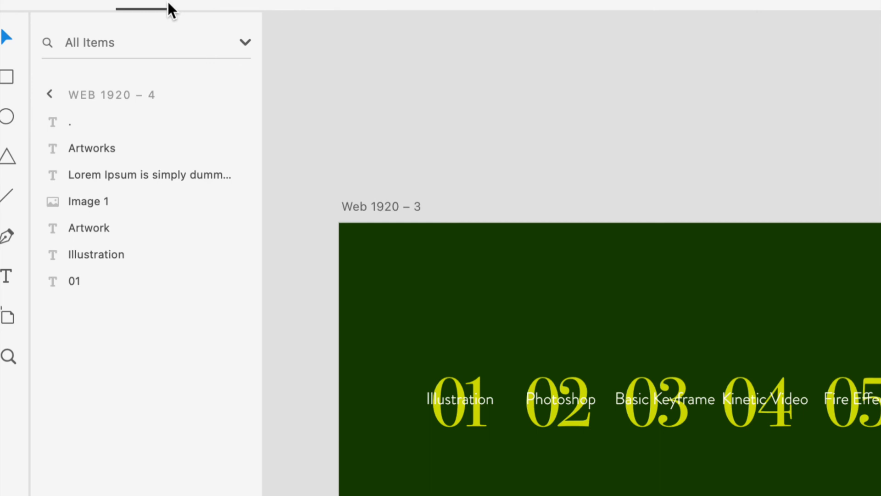
click(185, 1)
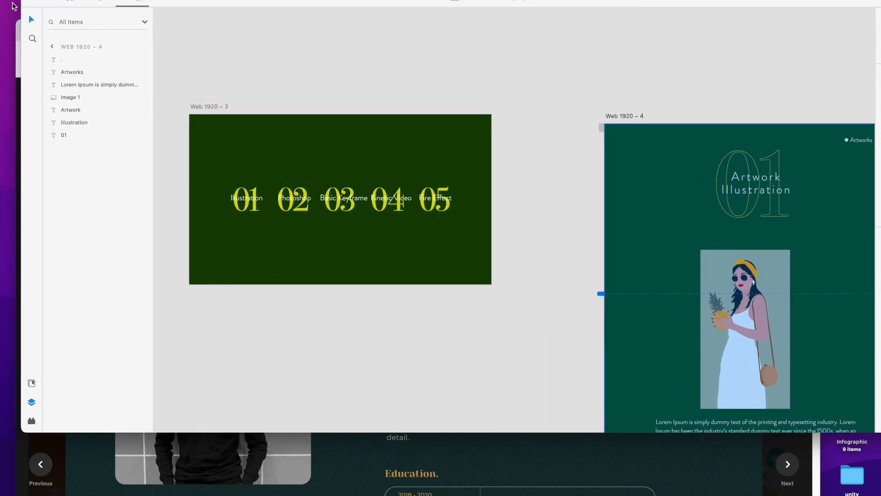
drag(19, 2, 293, 2)
drag(475, 3, 206, 2)
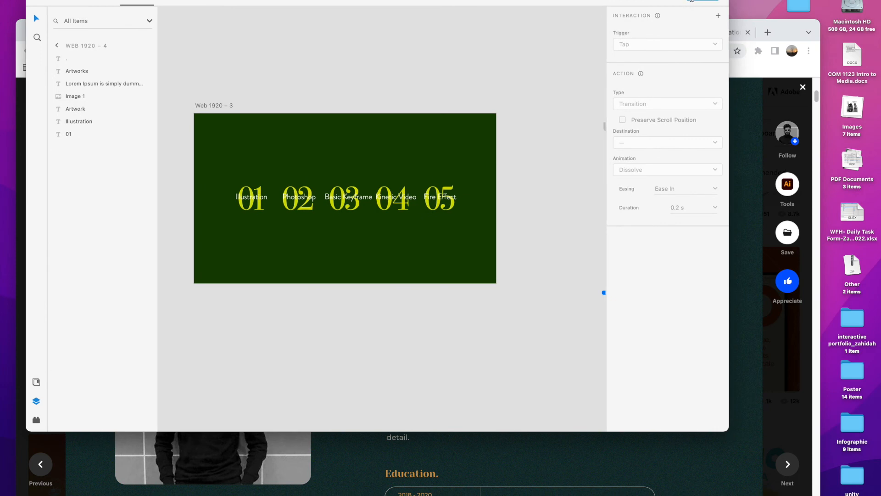
key(Return)
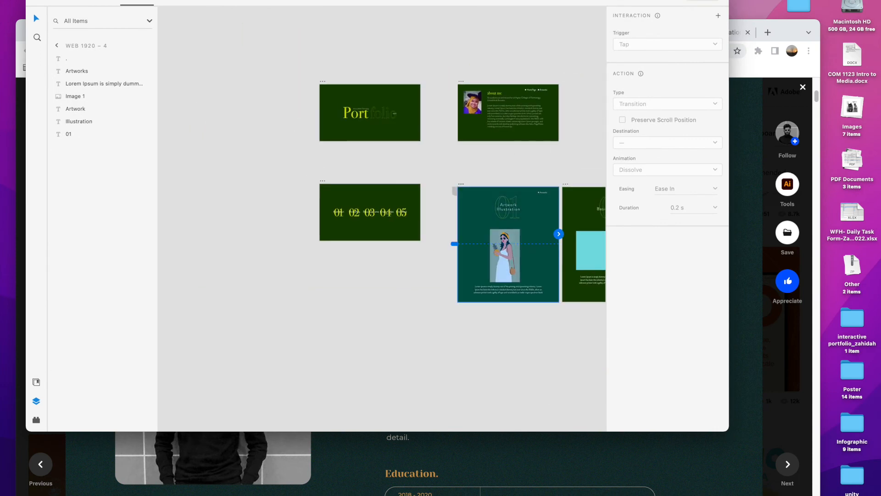
Link the "Web 1920 – 1" artboard to "Web 1920 – 2" with a Tap trigger and a Dissolve transition
click(380, 98)
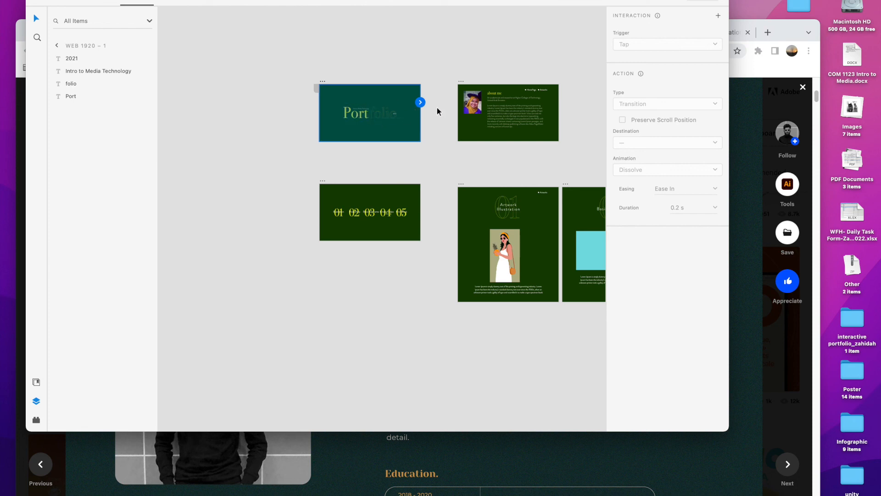
drag(421, 102, 497, 112)
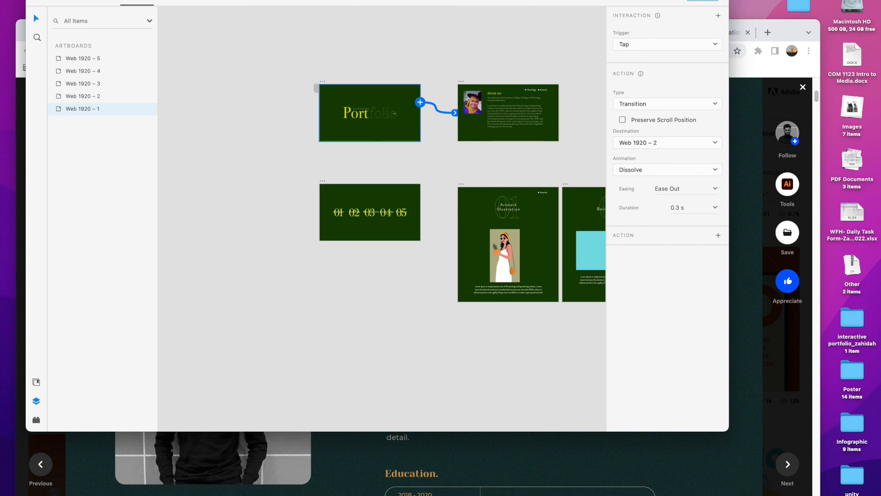
key(Return)
Link the "HomePage" text on the "Web 1920 – 2" artboard to "Web 1920 – 1" with a Tap-triggered Dissolve transition
scroll(547, 88, right, 10)
scroll(547, 88, up, 8)
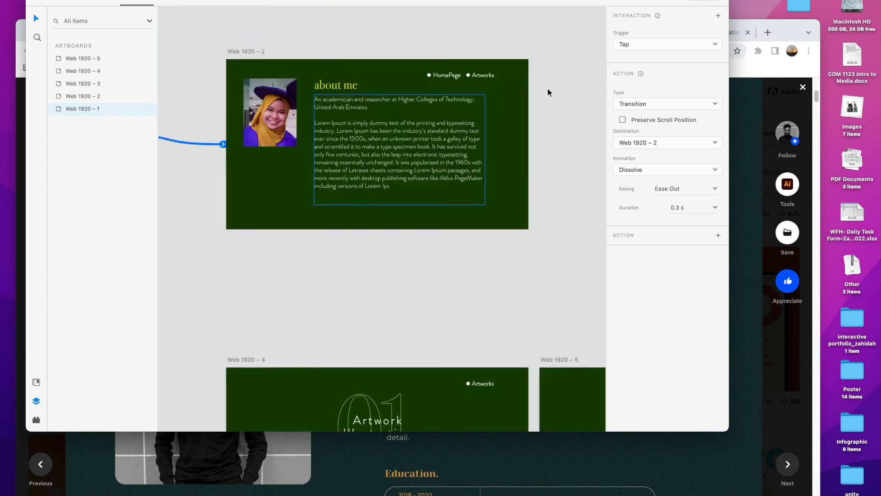
scroll(438, 134, left, 2)
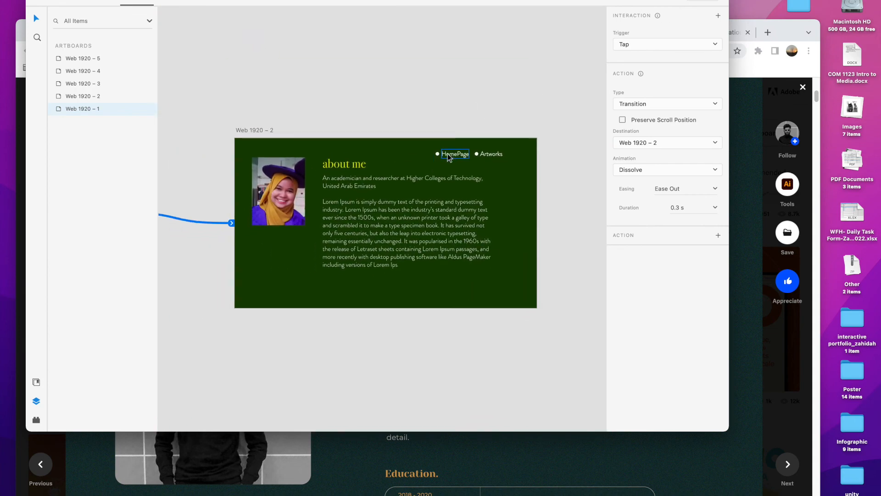
click(450, 155)
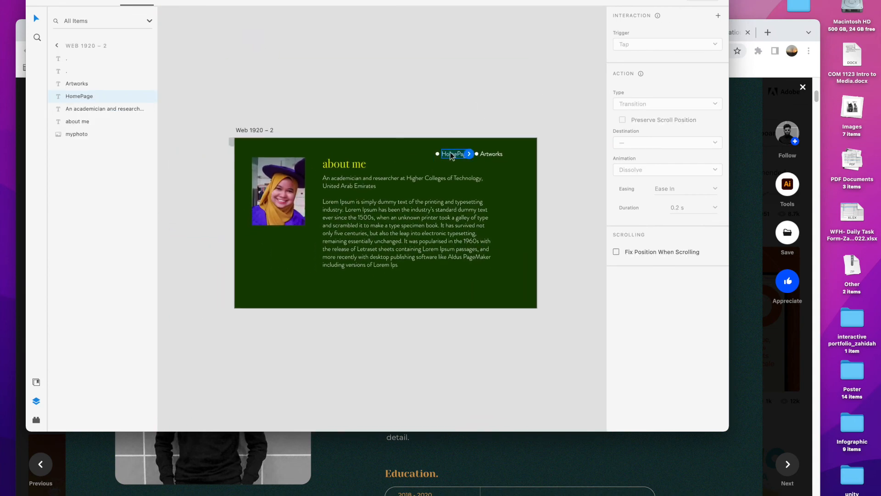
click(439, 156)
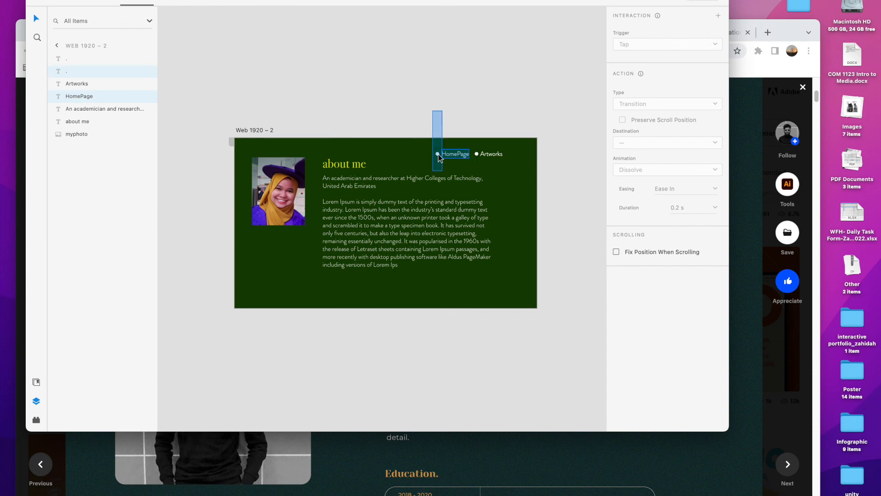
click(471, 156)
click(469, 156)
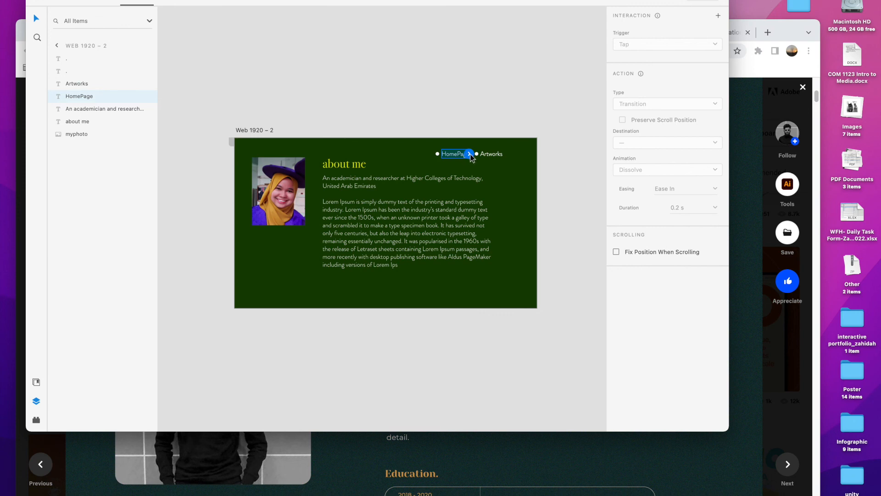
scroll(480, 157, left, 4)
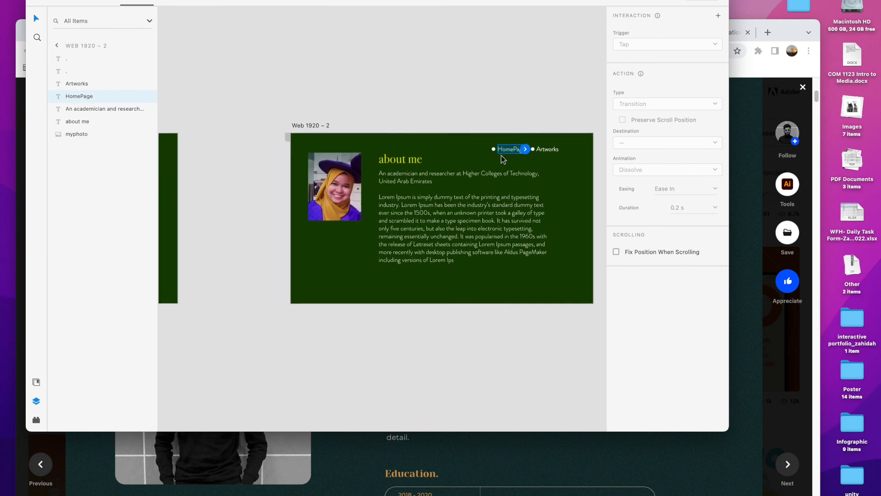
drag(550, 145, 196, 152)
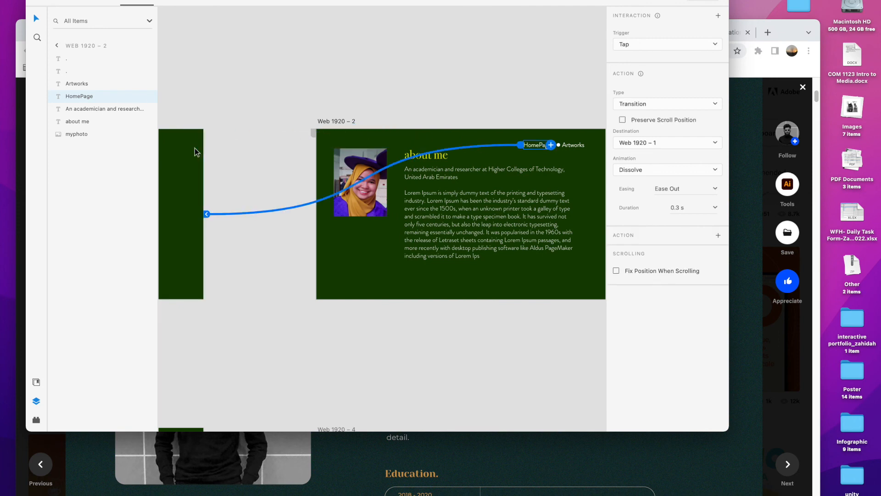
Link the "Artworks" text on the about me page to the "Web 1920 – 3" artboard with a Tap-triggered Dissolve transition
click(573, 146)
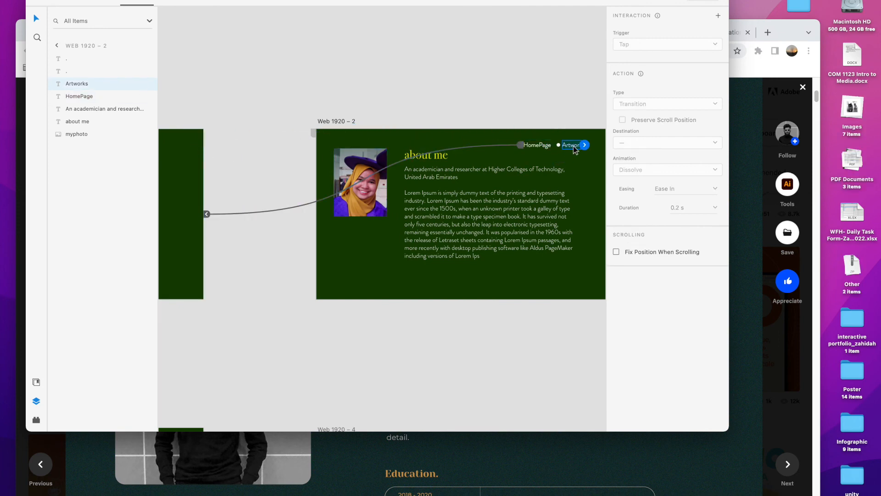
scroll(579, 128, down, 5)
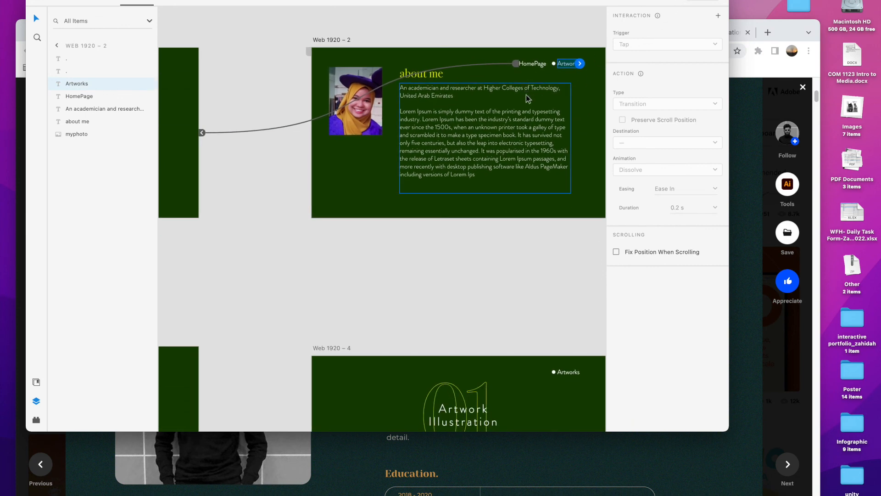
scroll(555, 101, left, 5)
scroll(554, 101, right, 5)
drag(571, 32, 208, 332)
scroll(266, 151, left, 5)
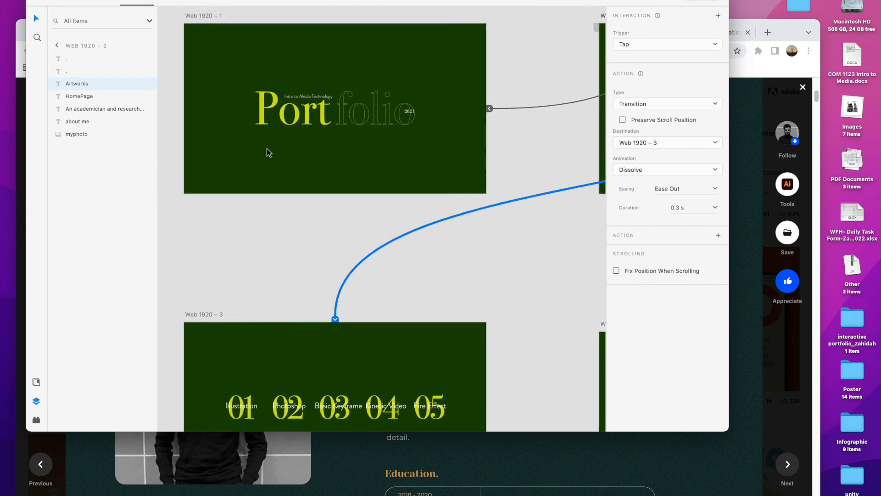
Link the "Port" and "folio" texts on the "Web 1920 – 1" artboard each to "Web 1920 – 2" with a Tap-triggered transition
click(293, 127)
scroll(312, 120, right, 3)
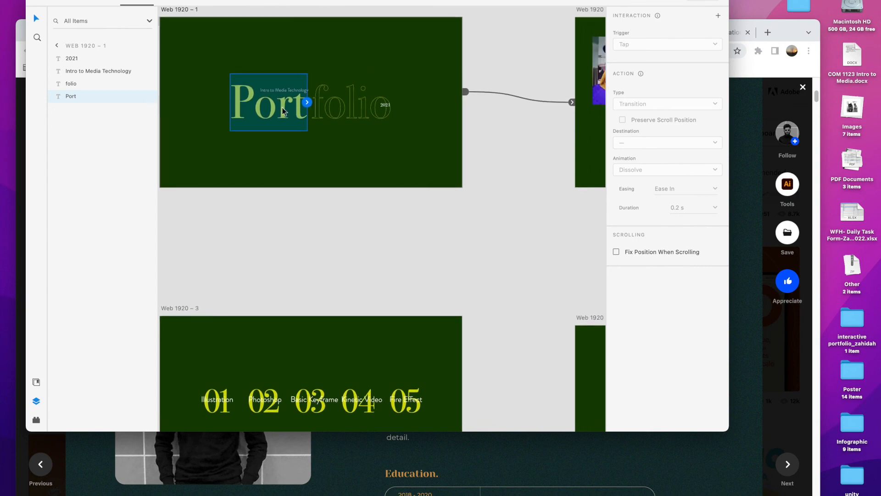
scroll(276, 113, right, 2)
drag(244, 112, 525, 145)
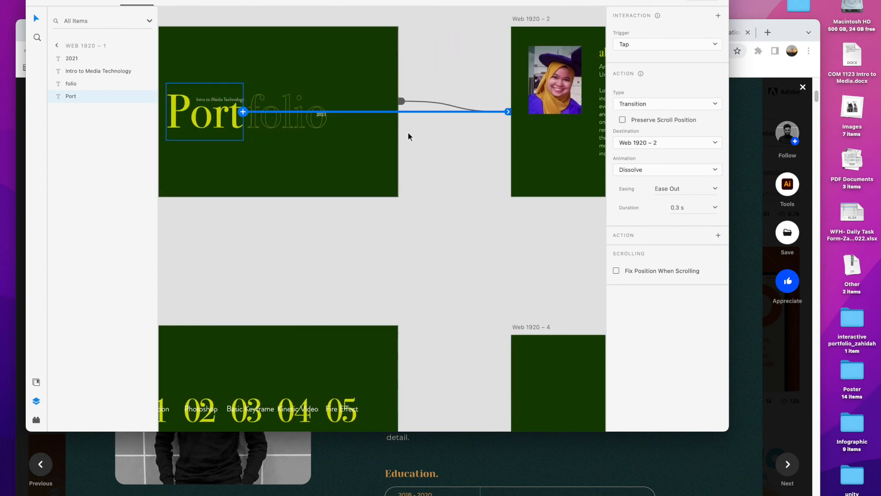
click(293, 109)
drag(327, 112, 534, 138)
Link the "Artworks" text on the "Web 1920 – 4" artboard back to "Web 1920 – 3" with a Tap-triggered Dissolve transition
scroll(413, 271, down, 5)
scroll(413, 271, left, 1)
scroll(412, 270, down, 2)
scroll(491, 202, right, 10)
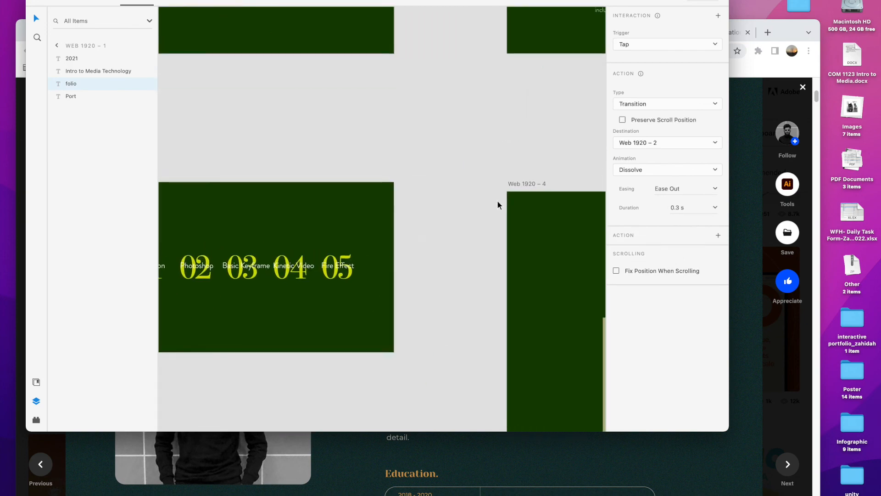
click(382, 177)
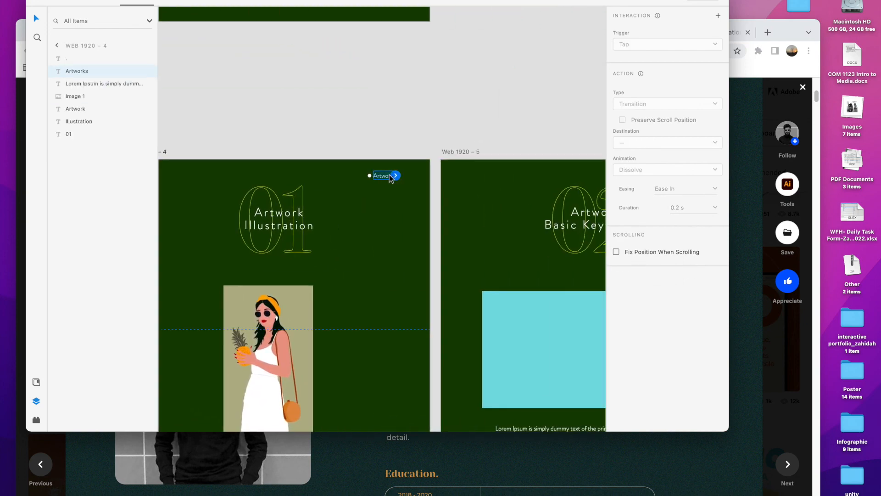
drag(395, 175, 216, 197)
Link the "01" number on the "Web 1920 – 3" artboard to "Web 1920 – 4" with a Tap-triggered Dissolve transition
scroll(217, 233, left, 6)
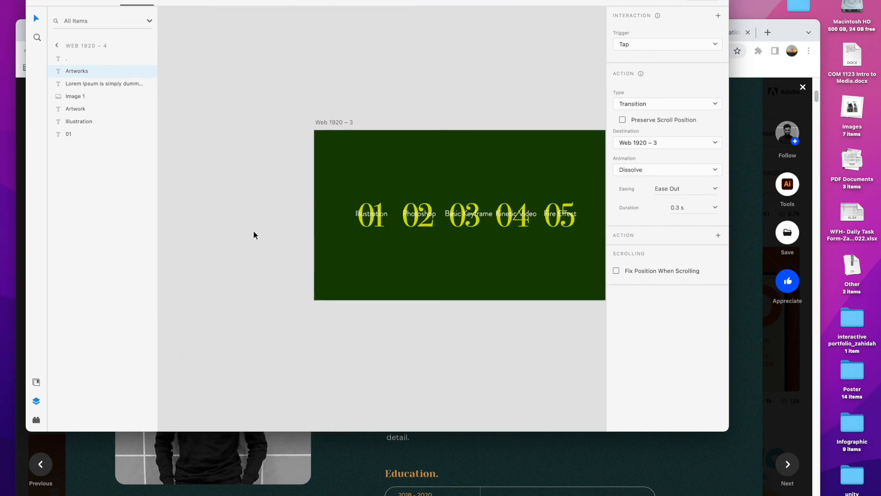
click(365, 227)
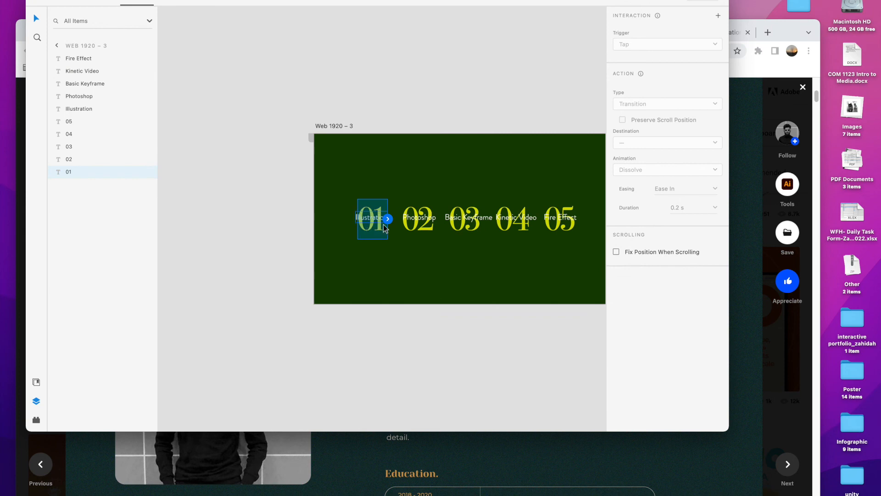
scroll(384, 225, right, 4)
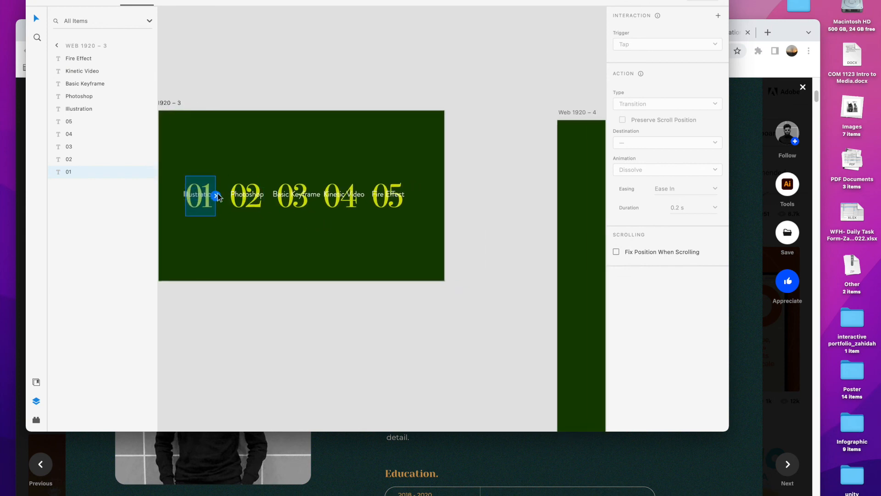
drag(216, 196, 580, 215)
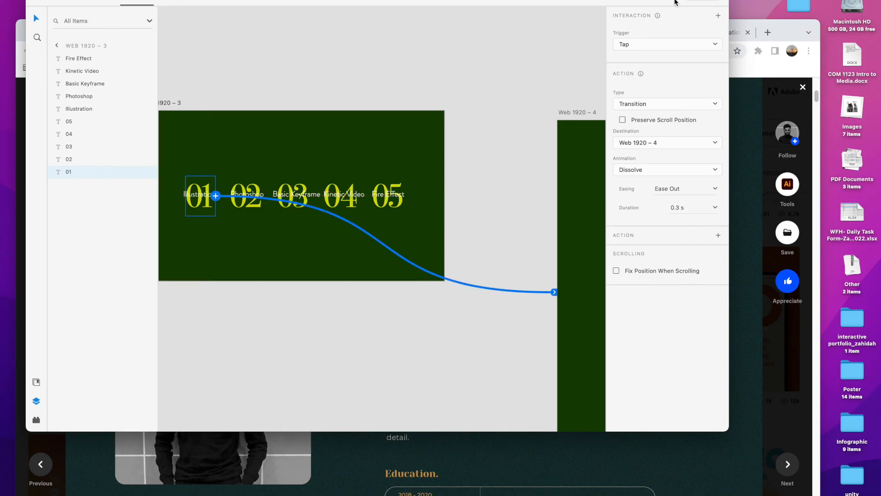
Preview the prototype from the "Web 1920 – 1" artboard and test the title, "HomePage", "Artworks" and "01" Illustration links
click(674, 1)
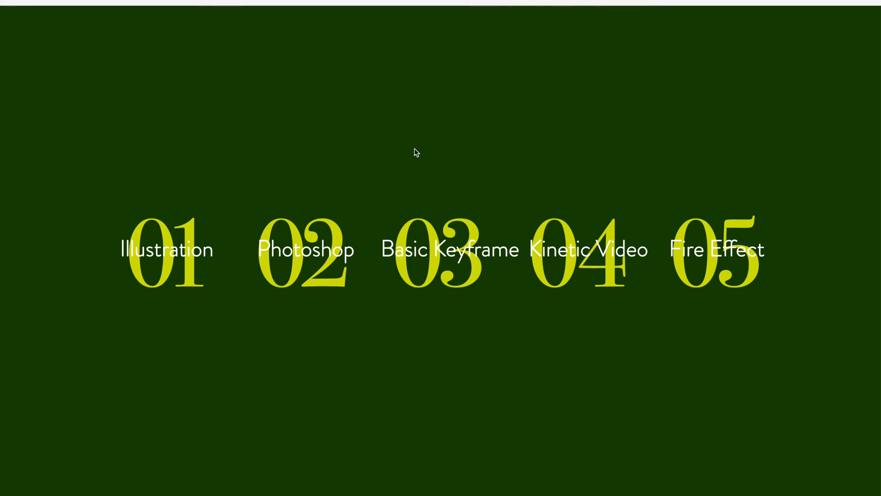
click(8, 1)
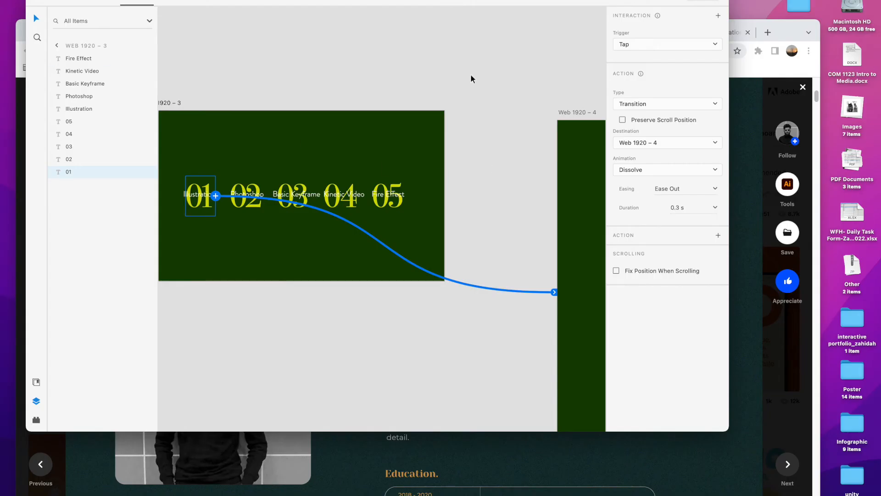
scroll(469, 81, up, 10)
click(428, 78)
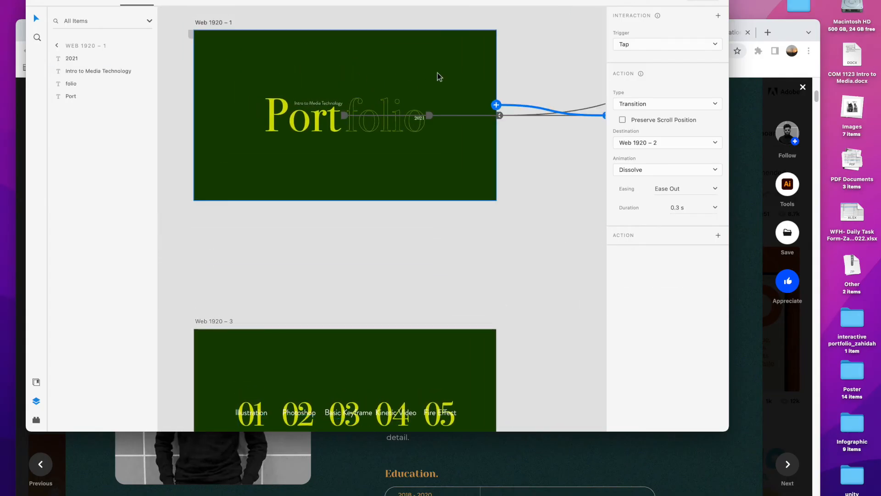
click(677, 1)
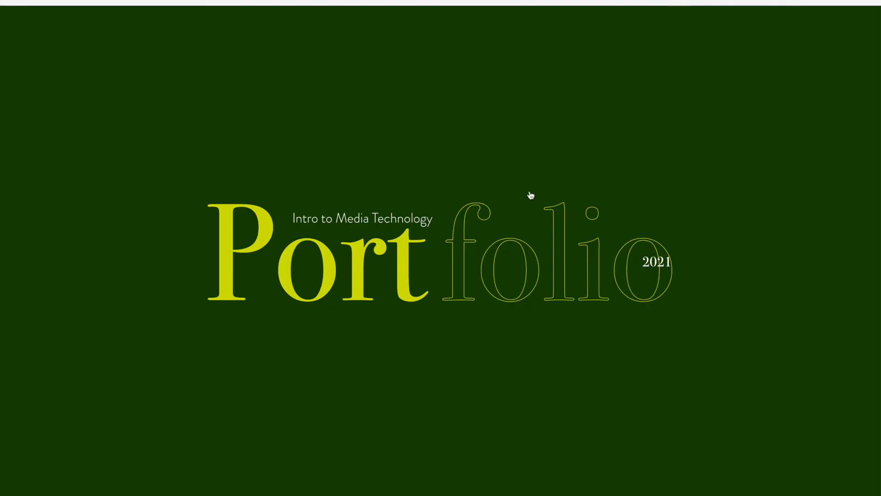
click(402, 280)
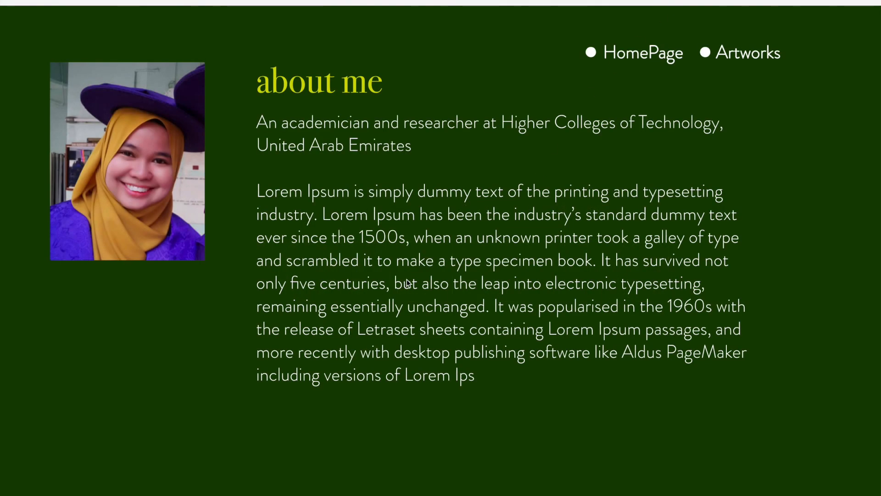
click(645, 54)
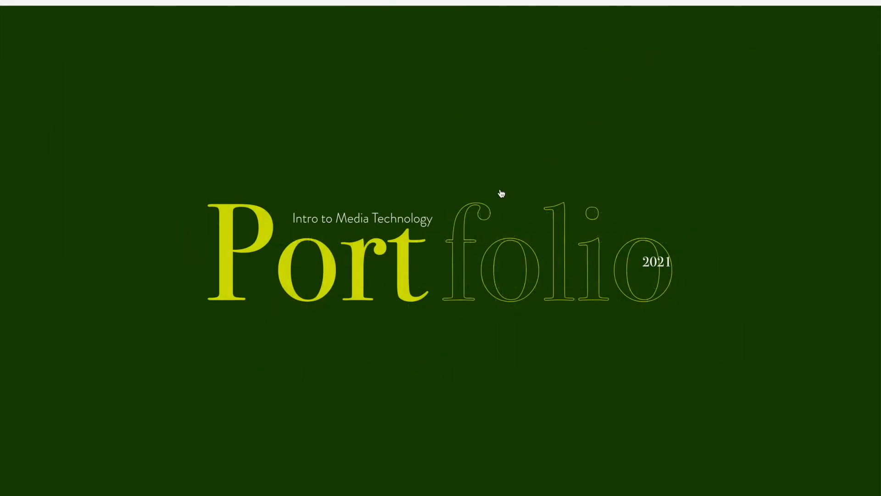
click(336, 271)
click(737, 59)
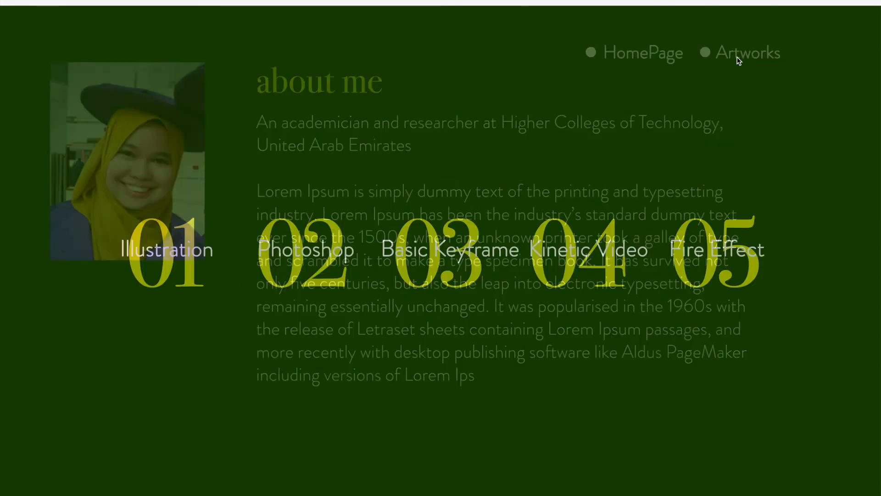
click(166, 247)
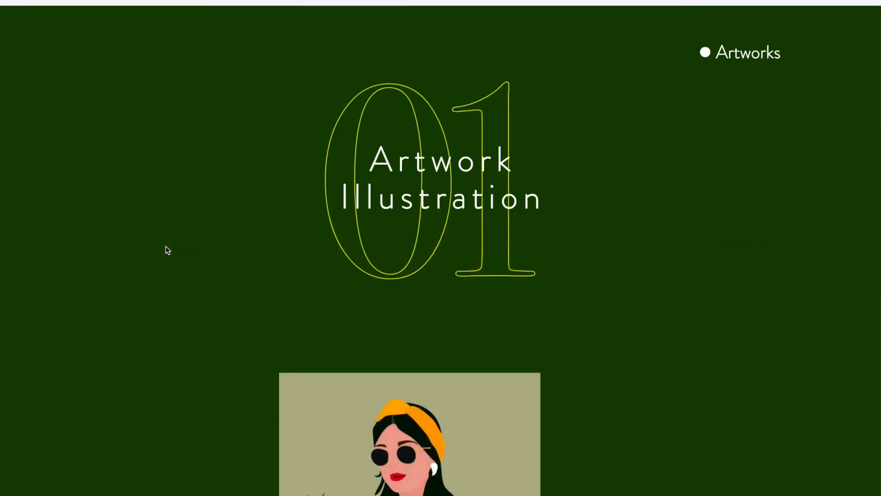
Look through the Artwork Illustration page in the preview, test its "Artworks" link and leave the preview
scroll(468, 253, down, 10)
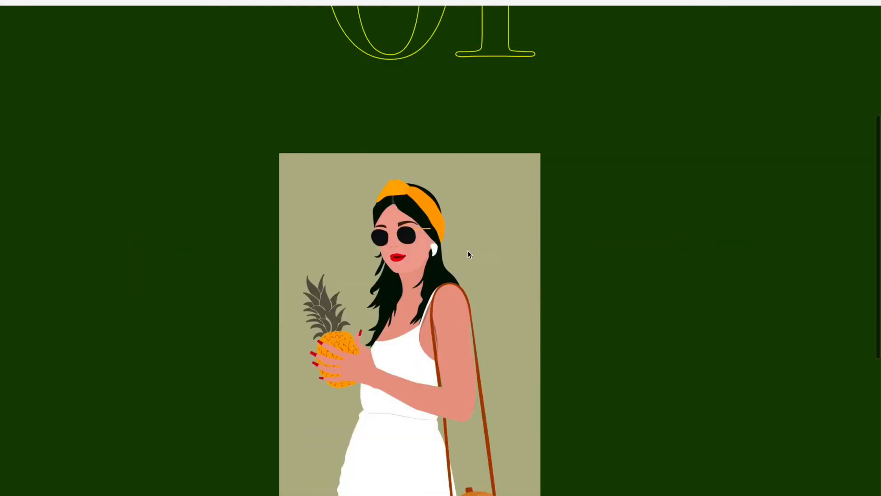
scroll(466, 250, up, 10)
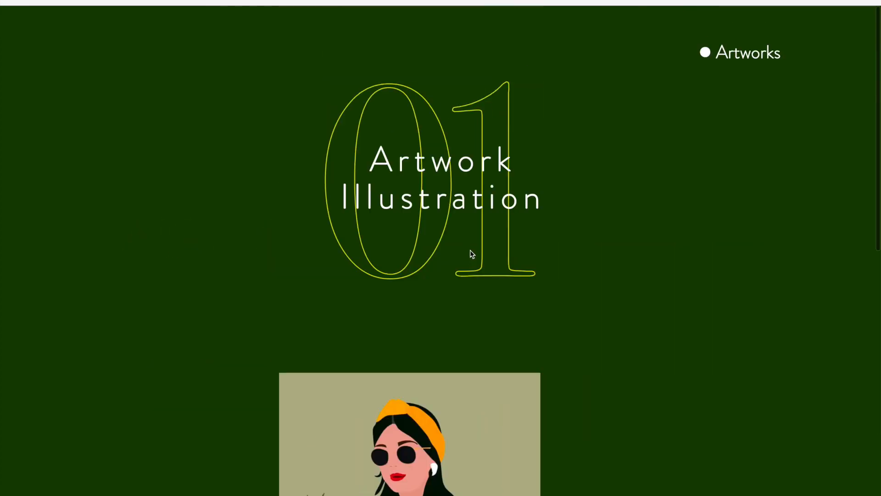
click(748, 54)
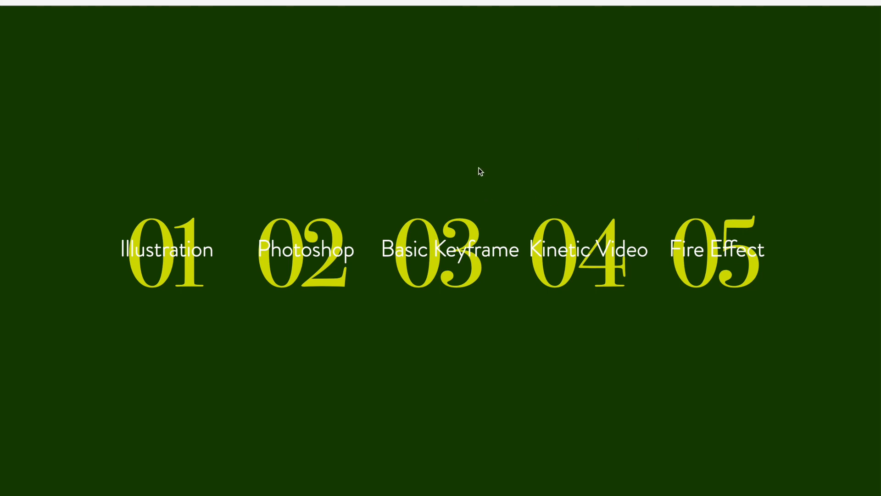
click(6, 1)
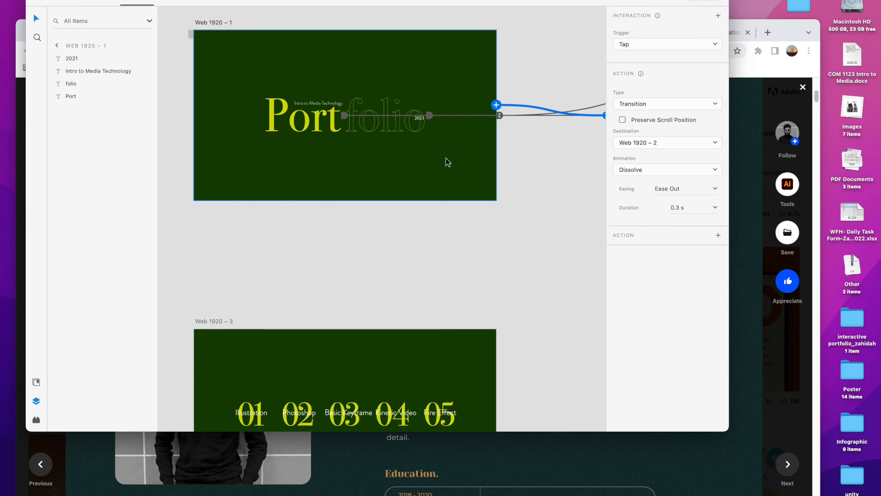
Copy the "HomePage" and "Artworks" navigation texts with their bullet dots from the "Web 1920 – 2" artboard in Design mode
scroll(448, 161, up, 5)
scroll(448, 173, right, 10)
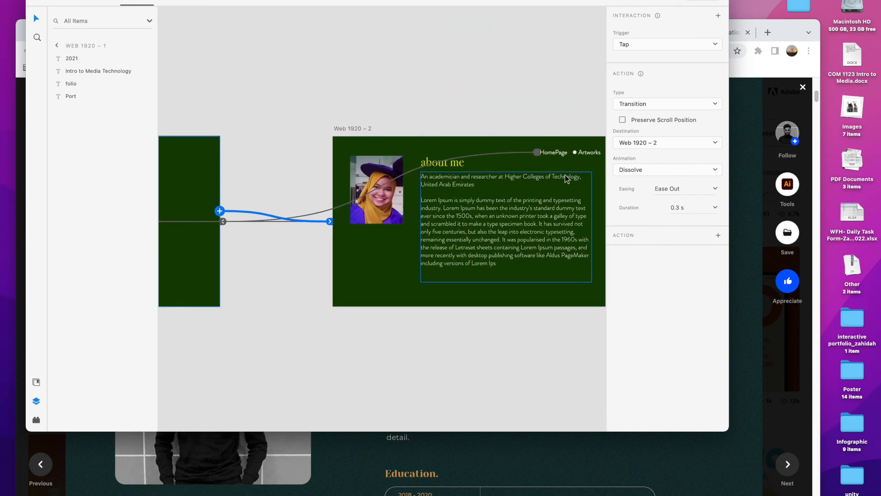
scroll(565, 176, down, 4)
scroll(566, 176, left, 5)
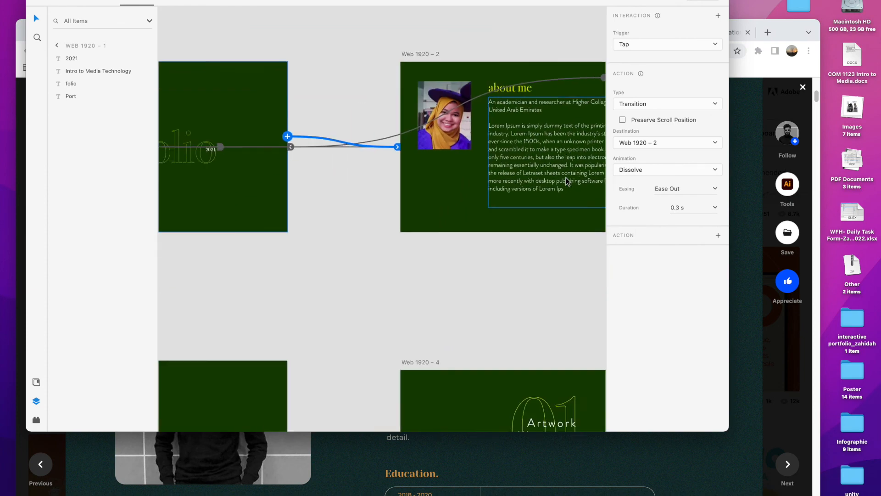
scroll(566, 176, down, 2)
scroll(565, 176, left, 3)
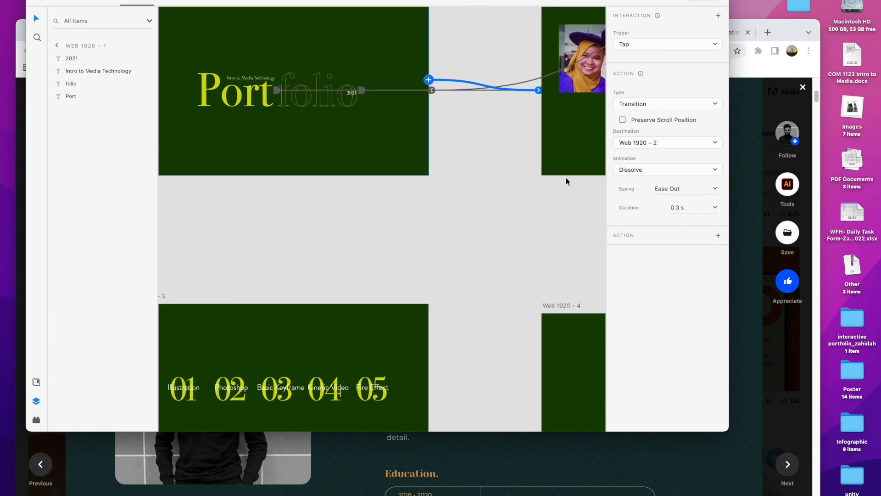
scroll(565, 177, right, 10)
scroll(565, 175, up, 1)
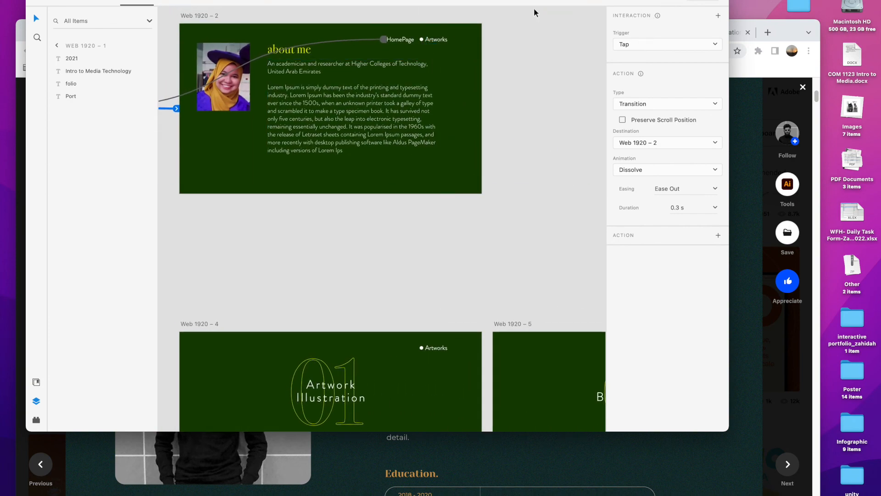
key(super+1)
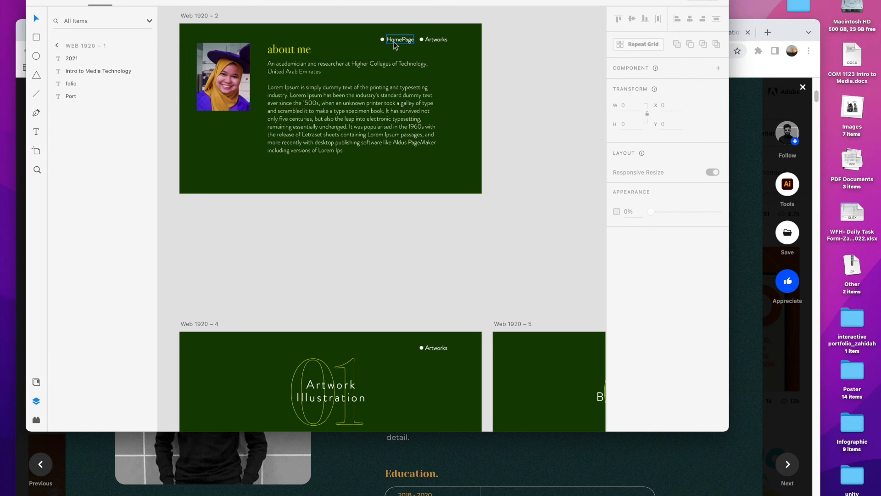
click(393, 42)
shift+click(386, 40)
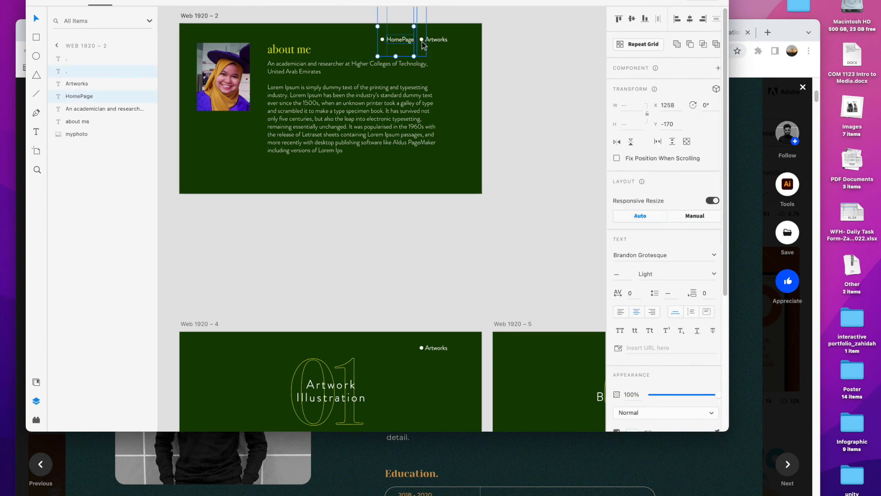
shift+click(439, 40)
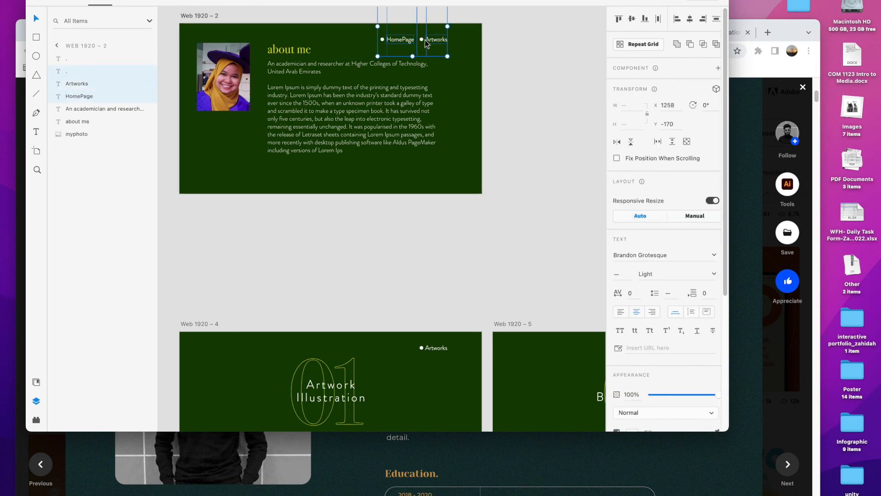
click(506, 49)
click(401, 40)
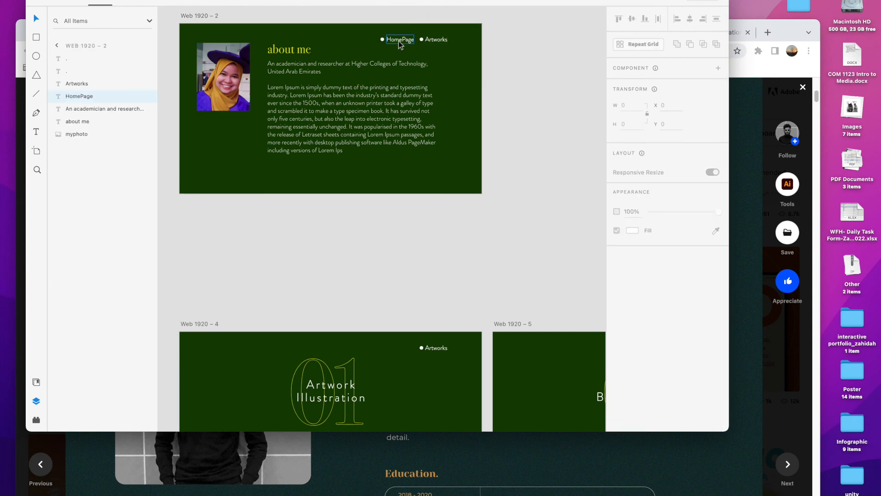
shift+click(383, 40)
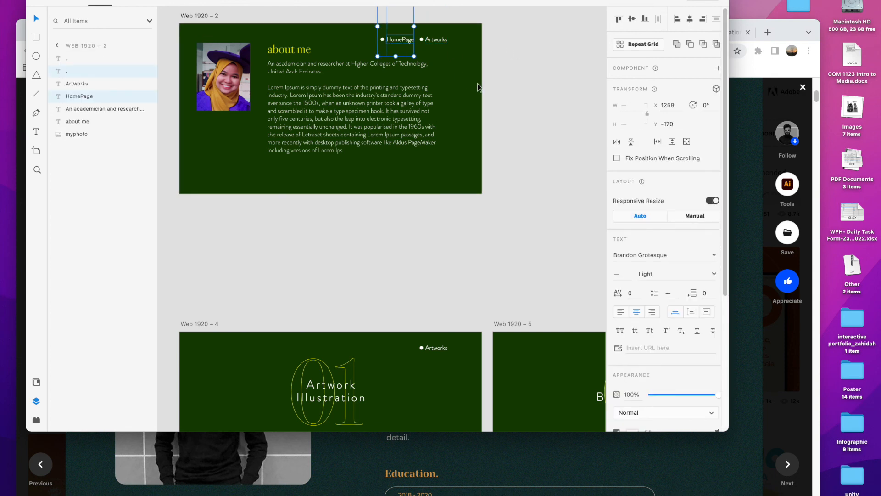
scroll(475, 89, left, 5)
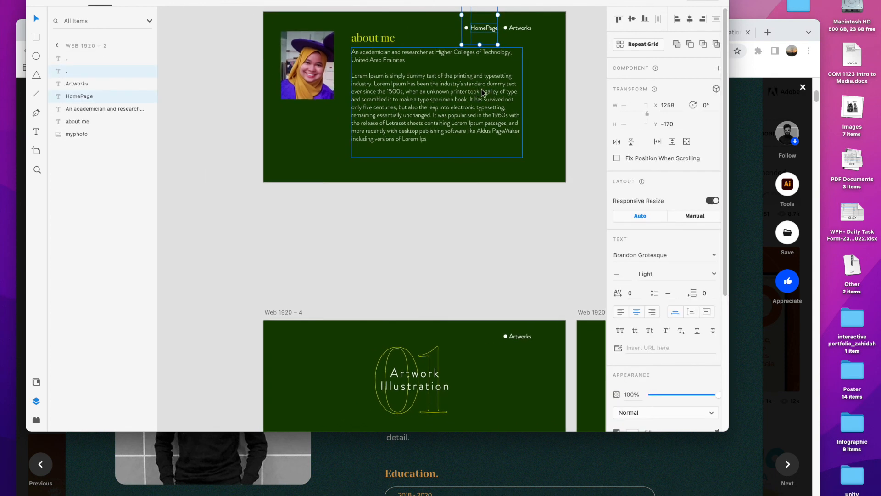
shift+click(506, 28)
shift+click(520, 28)
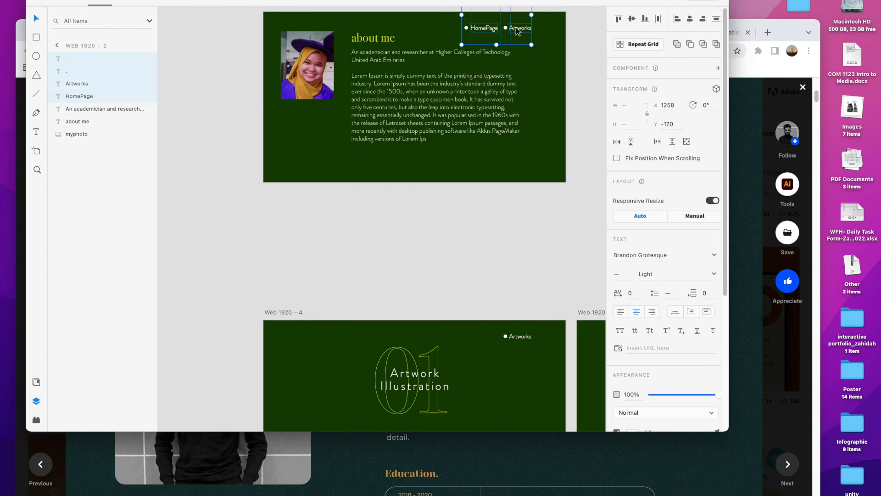
right_click(519, 27)
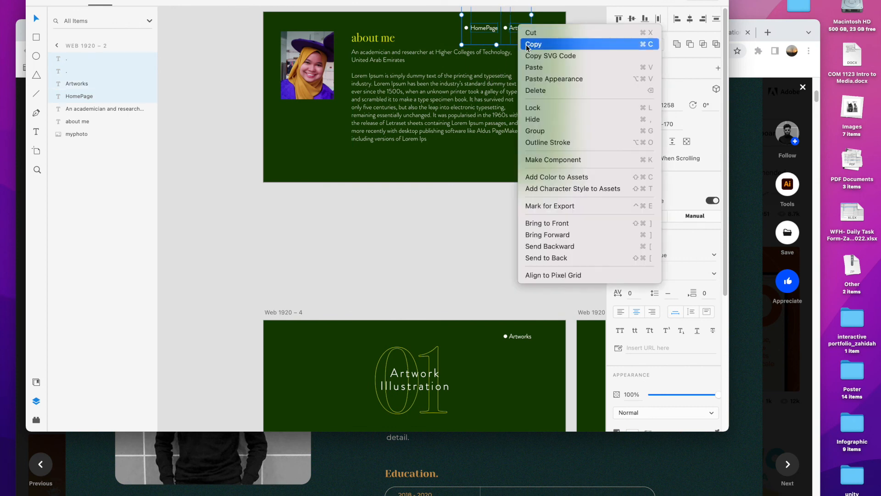
click(527, 44)
Paste the copied navigation texts and bullet dots near the upper edge of the "Web 1920 – 3" artboard
scroll(317, 187, right, 10)
scroll(317, 187, down, 4)
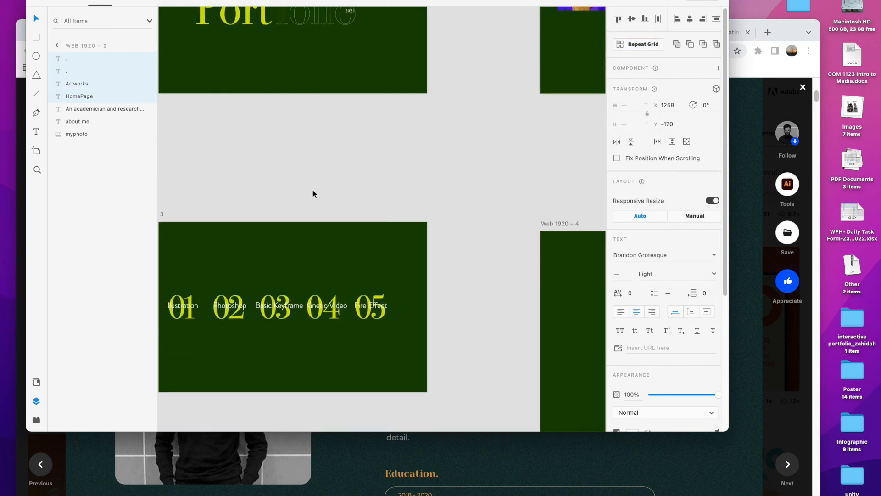
right_click(346, 198)
click(355, 200)
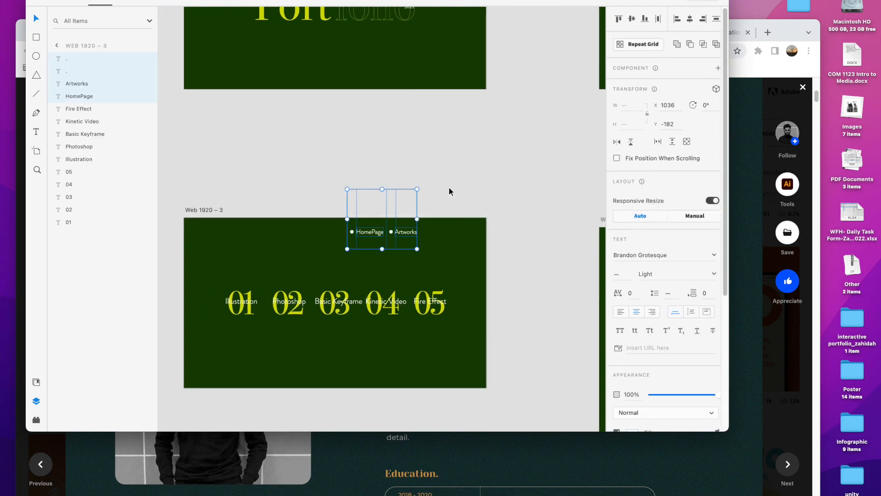
click(421, 225)
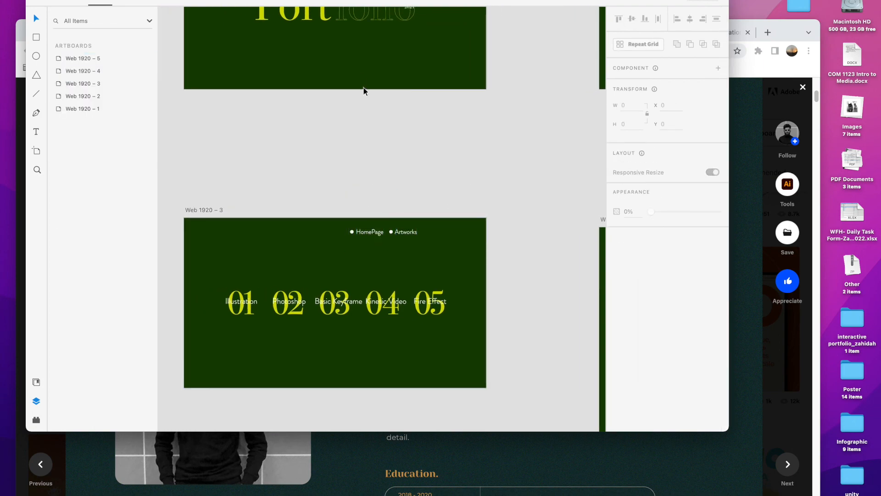
Change the pasted "Artworks" text on "Web 1920 – 3" to "About Me" and nudge it rightward beside its dot
double_click(406, 234)
click(399, 234)
drag(396, 234, 417, 232)
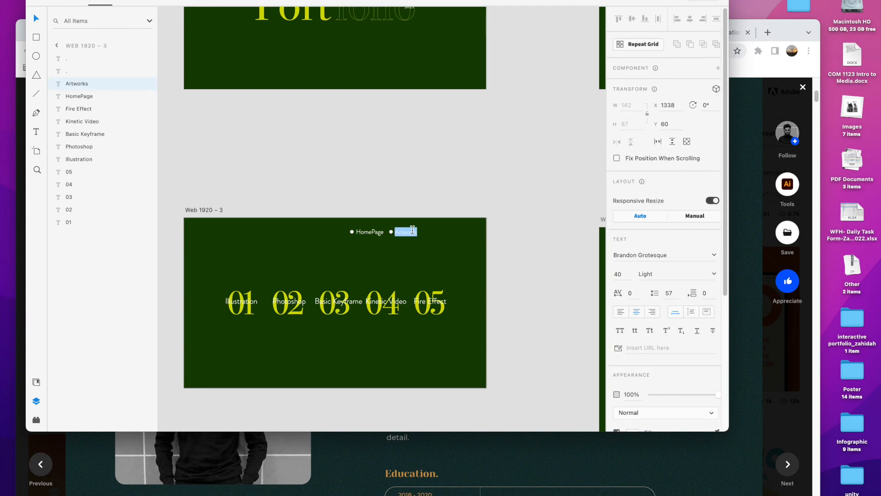
text(About Me)
click(35, 18)
key(Right)
key(Right)
key(Right)
key(Right)
key(Right)
key(Right)
key(Right)
key(Right)
click(514, 269)
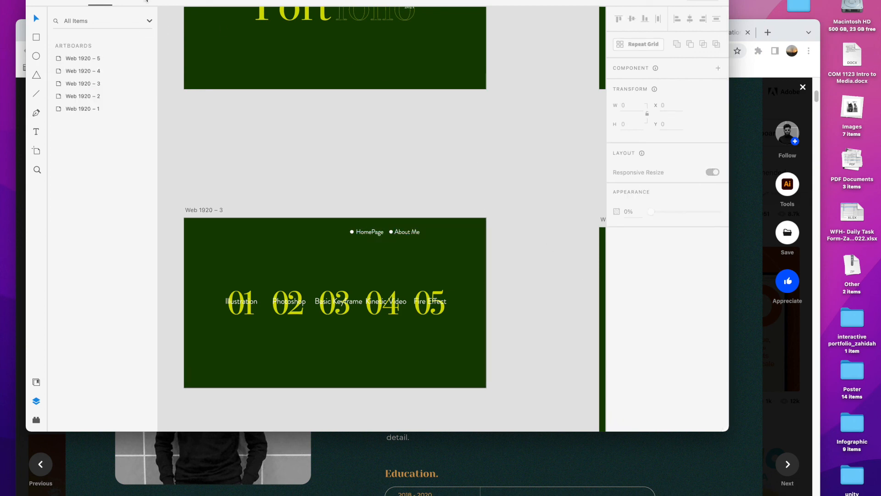
Link the "HomePage" text on the "Web 1920 – 3" artboard to "Web 1920 – 1" with a Tap-triggered Dissolve transition
click(138, 2)
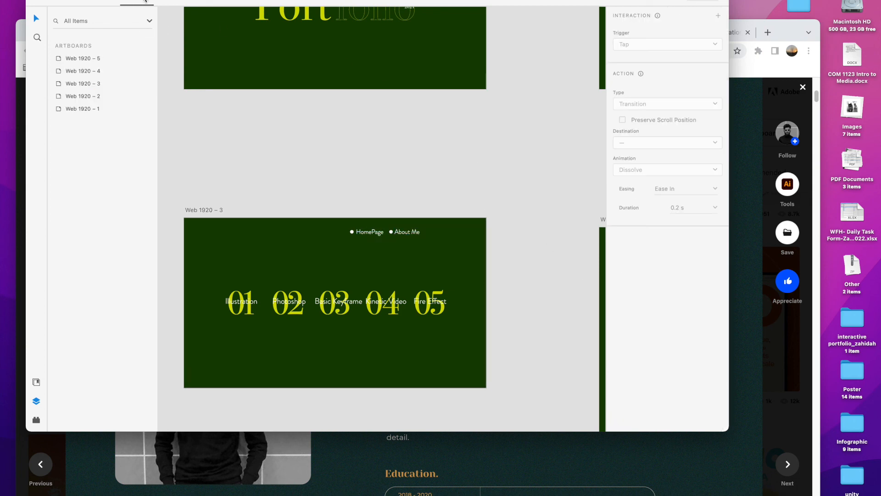
click(370, 232)
drag(388, 232, 396, 54)
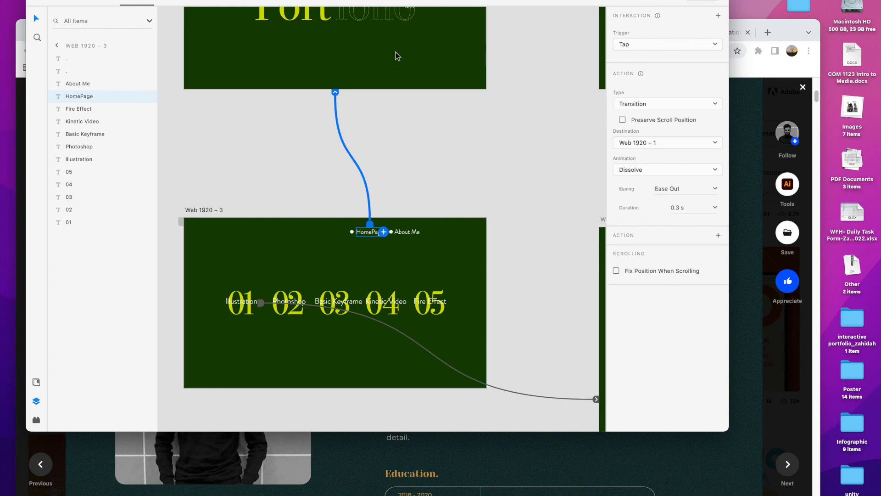
Link the "About Me" text on the "Web 1920 – 3" artboard to the "Web 1920 – 2" artboard
click(414, 232)
drag(420, 231, 567, 58)
click(431, 190)
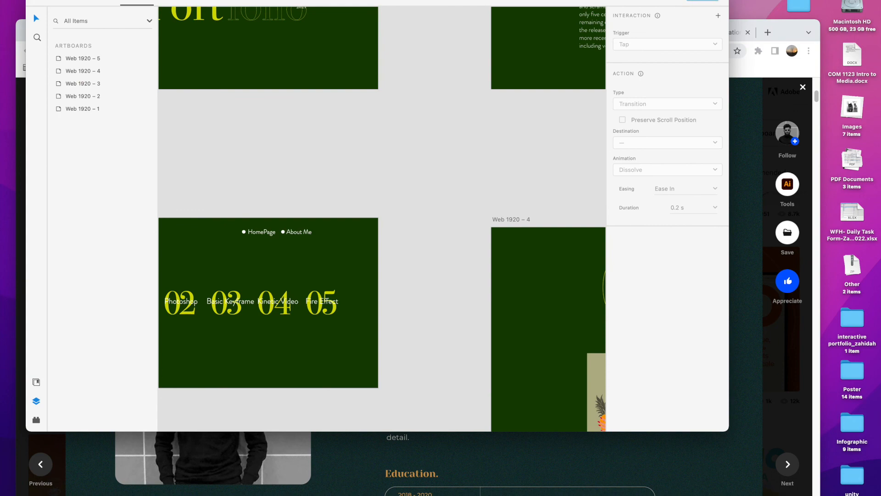
Inspect the prototype connections across the artboards and preview the title, "HomePage", "Artworks" and "01" links through all linked pages
key(super+0)
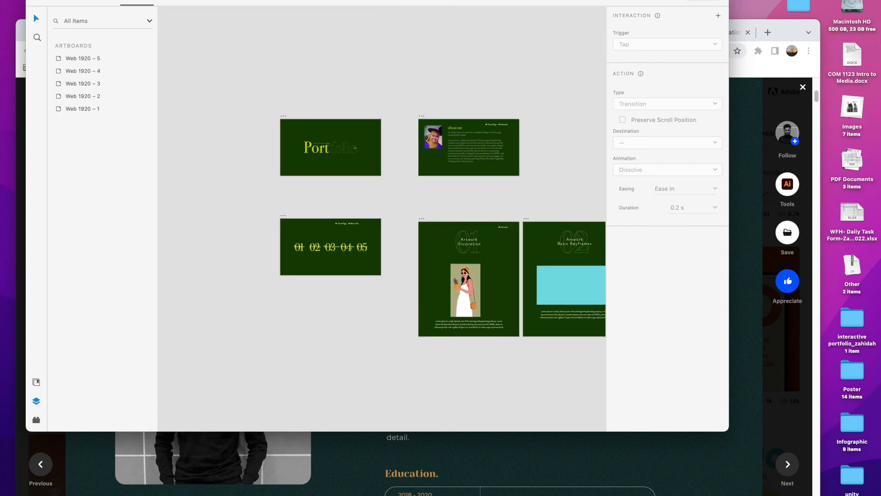
click(322, 133)
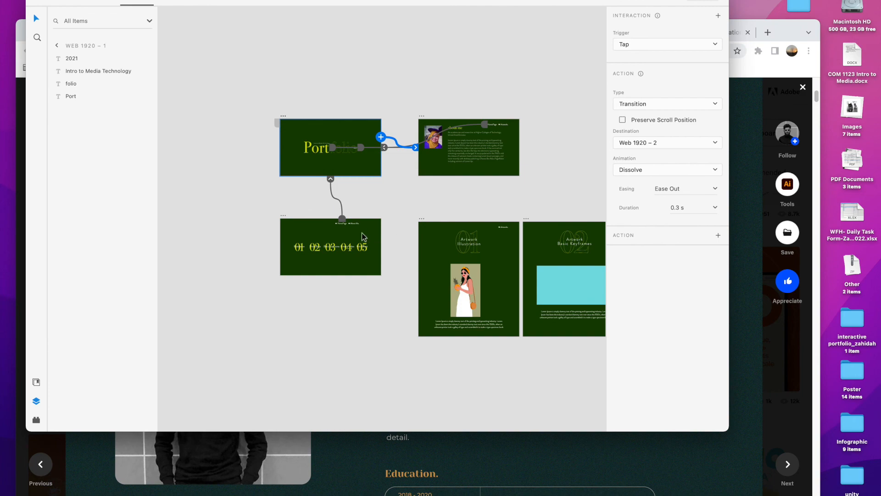
click(357, 245)
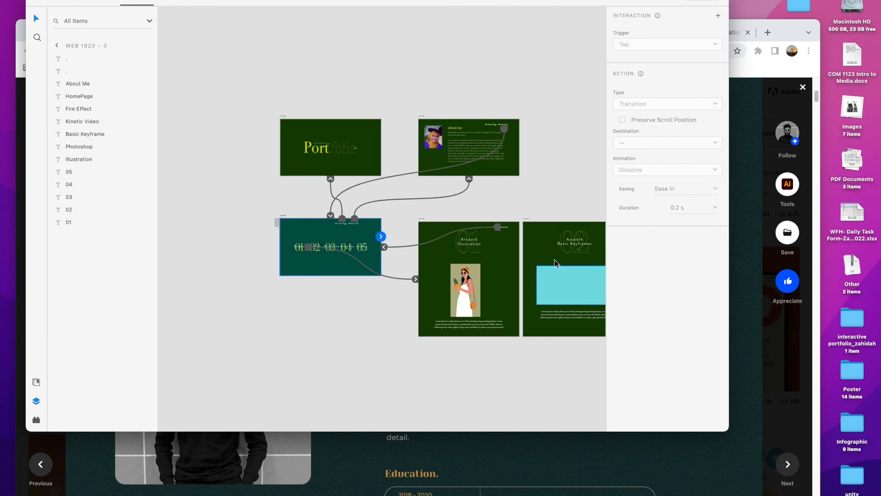
click(560, 125)
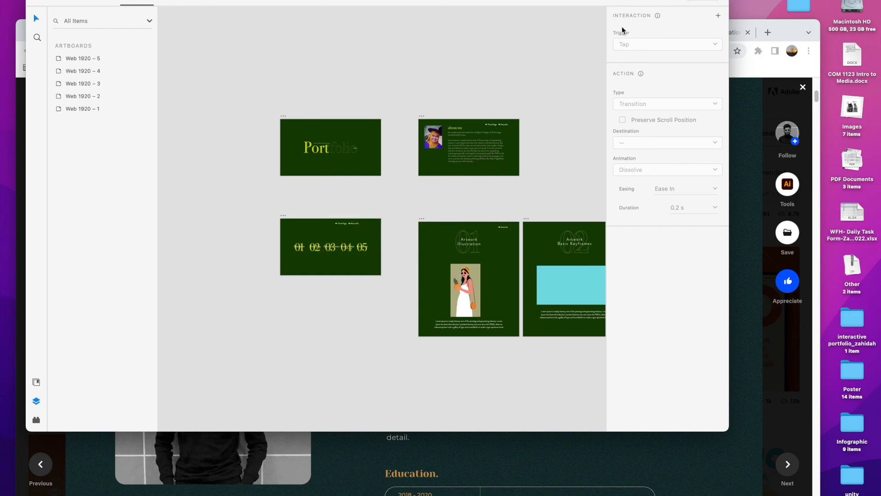
click(673, 4)
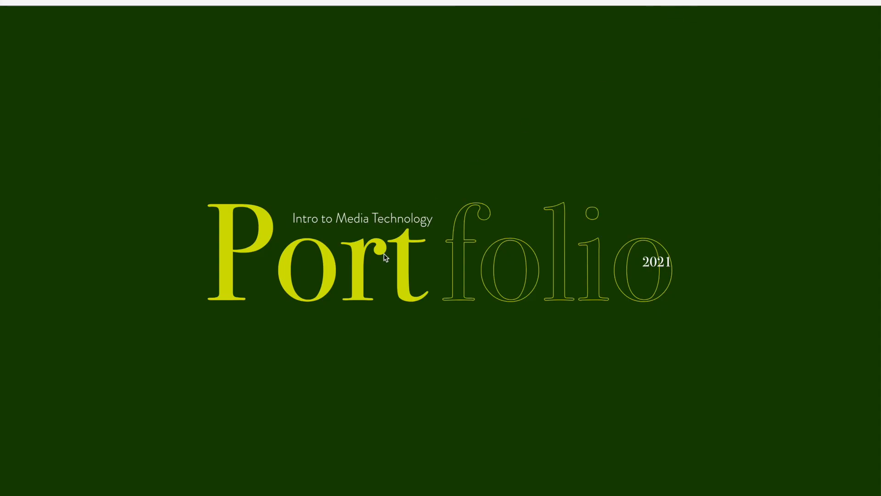
click(380, 225)
click(634, 54)
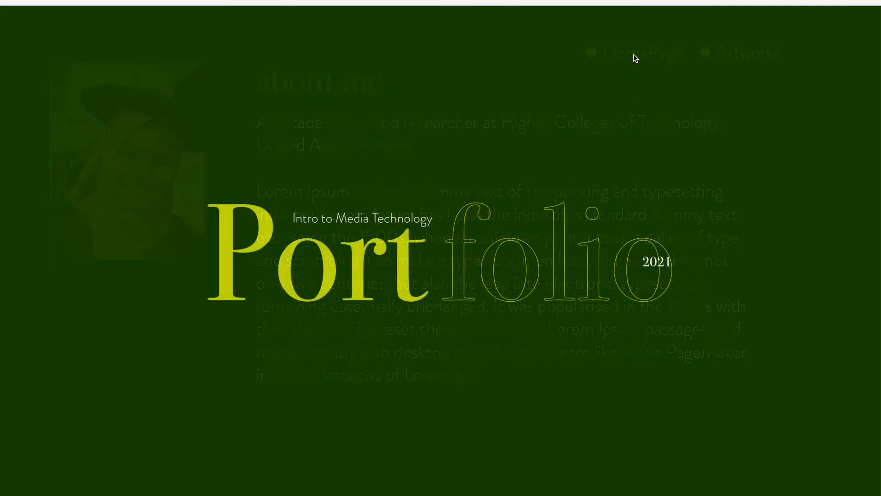
click(387, 245)
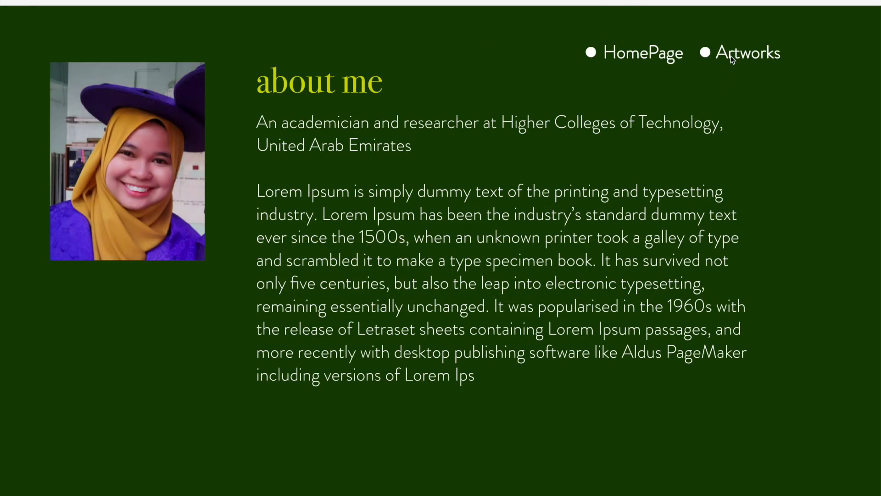
click(731, 56)
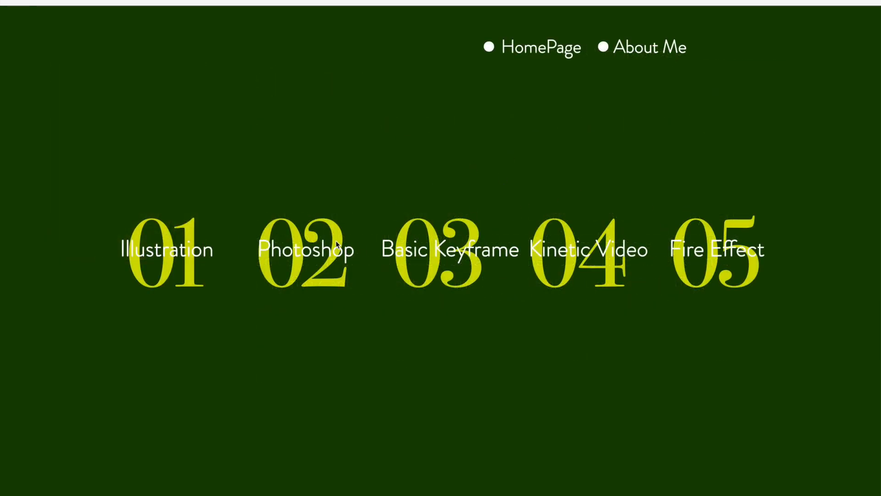
click(189, 258)
click(732, 58)
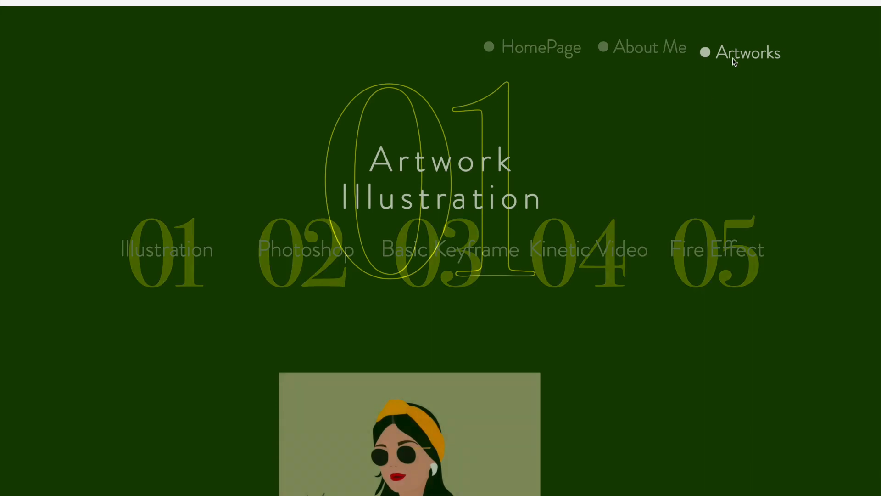
click(545, 53)
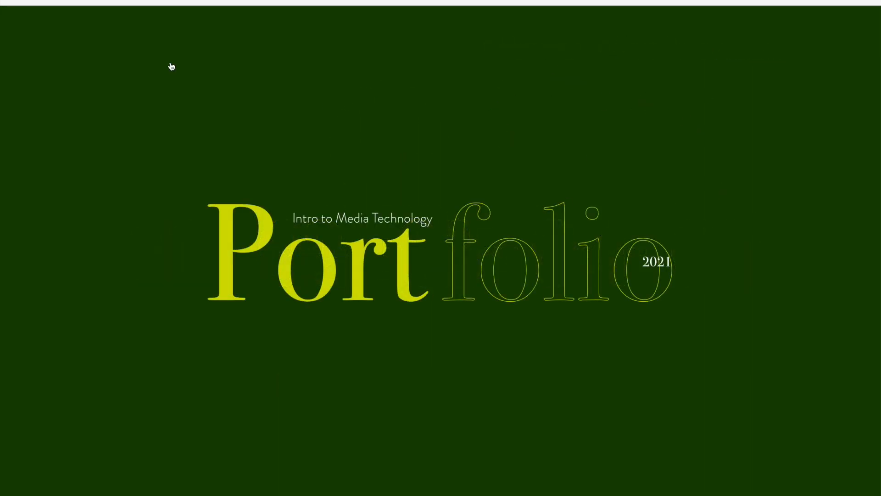
click(8, 1)
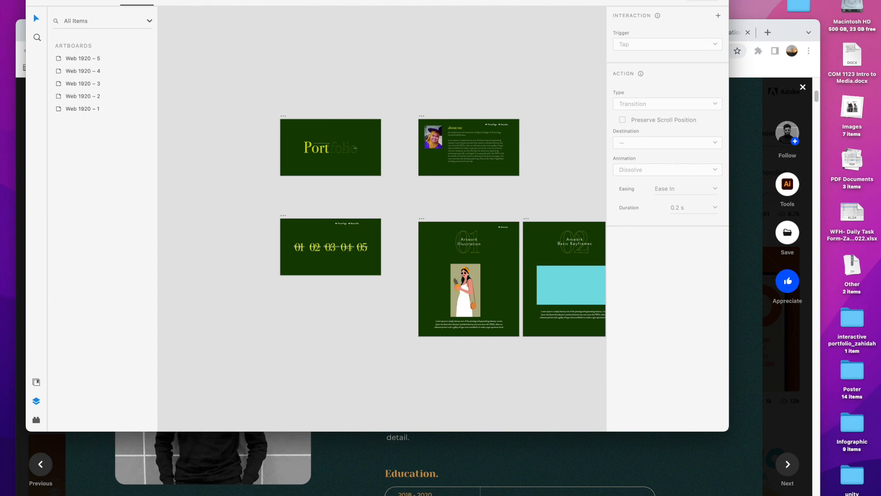
Create a Design Review share link titled "Interactive Portfolio" that anyone with the link can access, and copy its URL
click(170, 1)
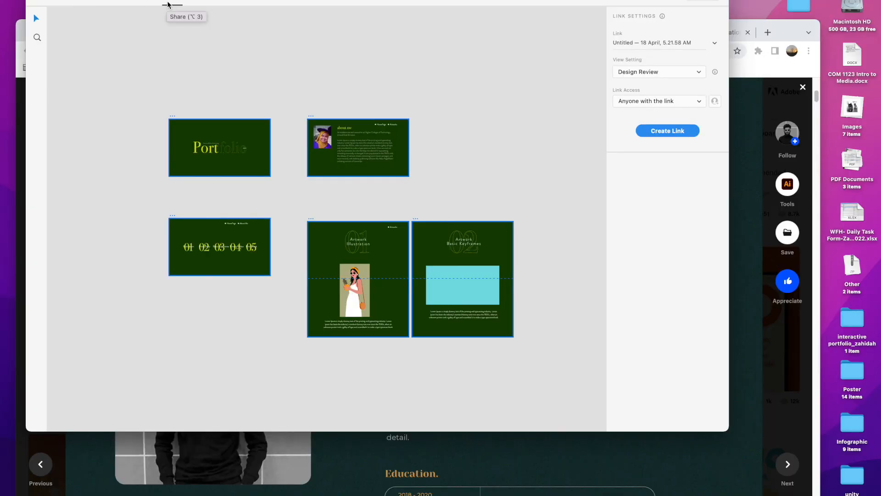
click(701, 74)
click(620, 39)
click(621, 43)
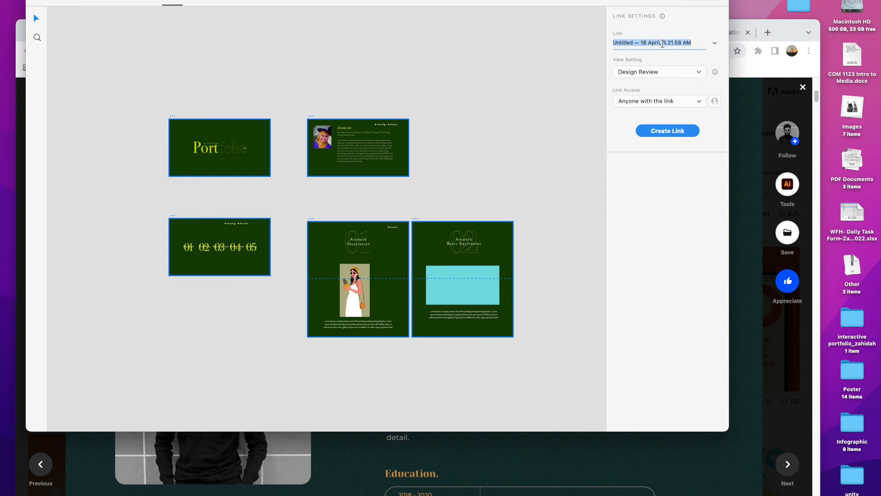
text(Interactive Portfolio)
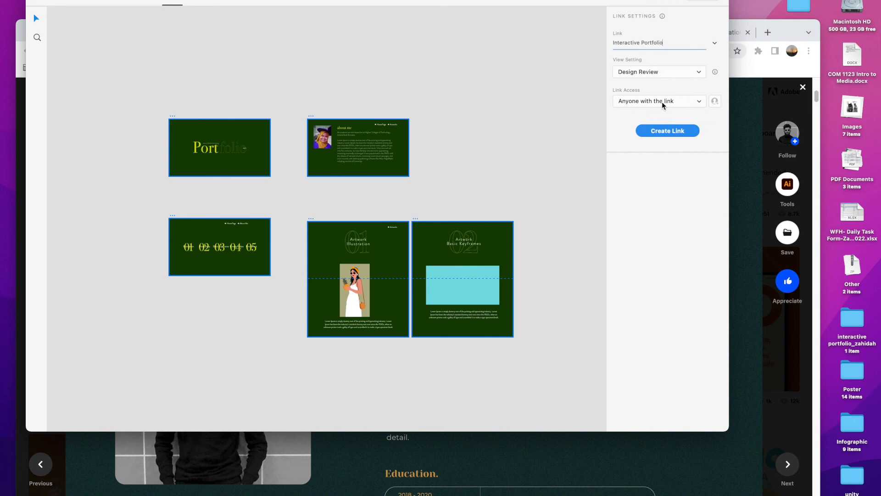
click(671, 132)
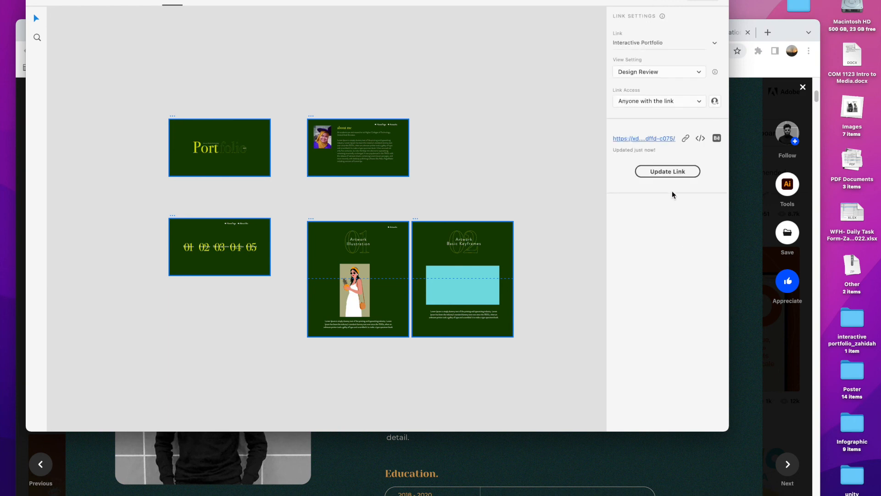
click(686, 138)
Switch to Finder, view the contents of the interactive portfolio folder on the Desktop, and close the window
click(28, 490)
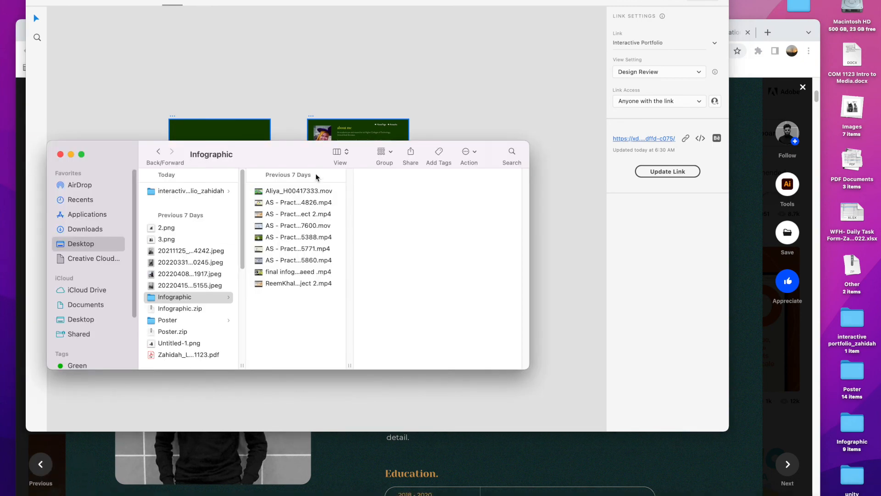
drag(263, 158, 391, 118)
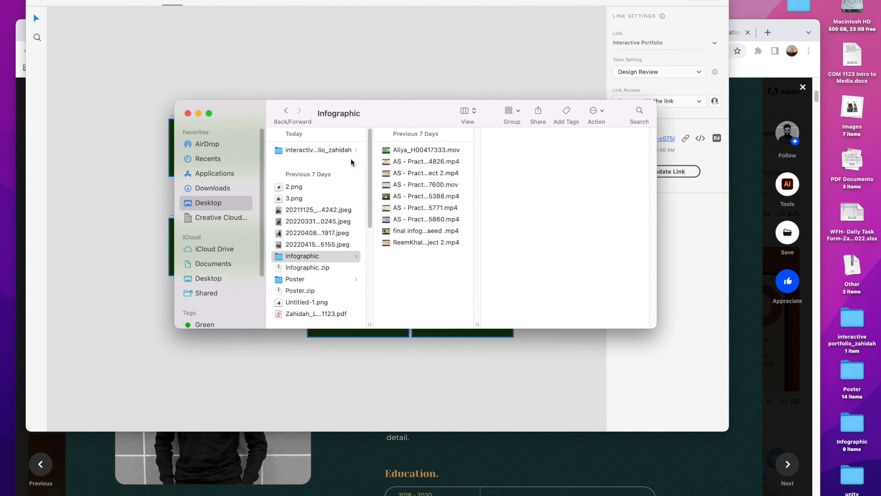
click(335, 151)
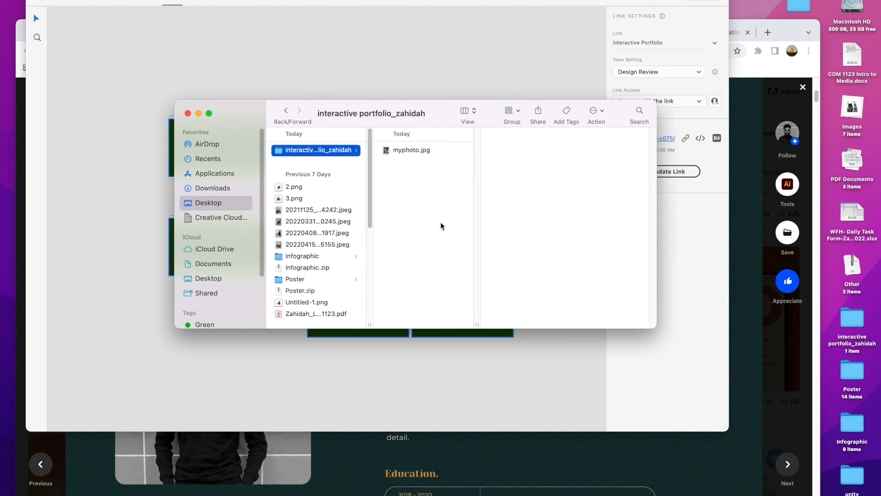
click(187, 113)
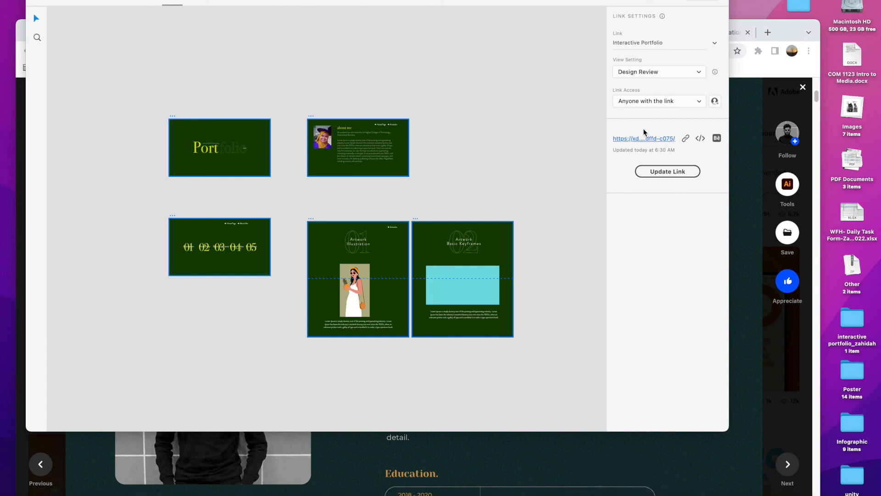
Switch to Chrome and open the copied prototype share link in a new tab
click(778, 57)
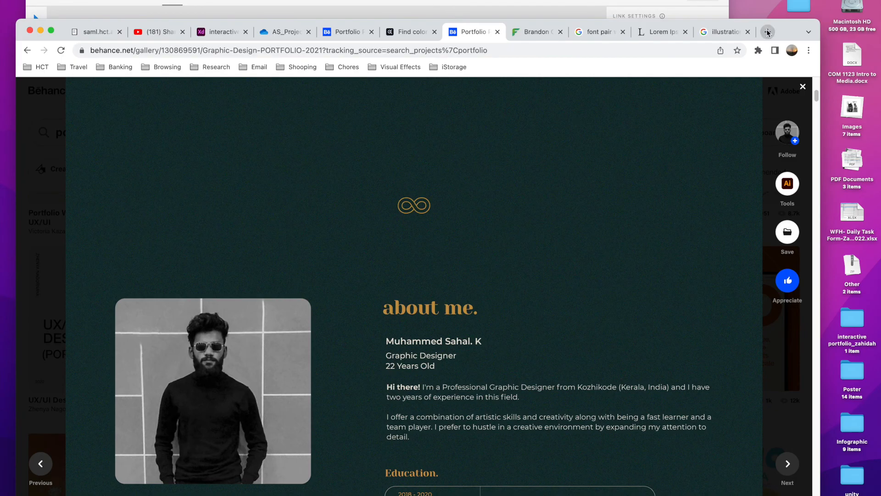
click(767, 31)
right_click(635, 48)
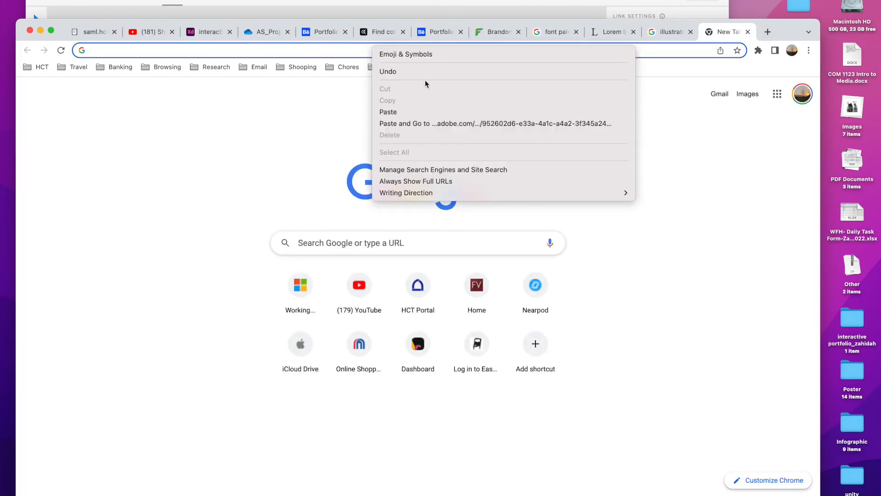
click(422, 114)
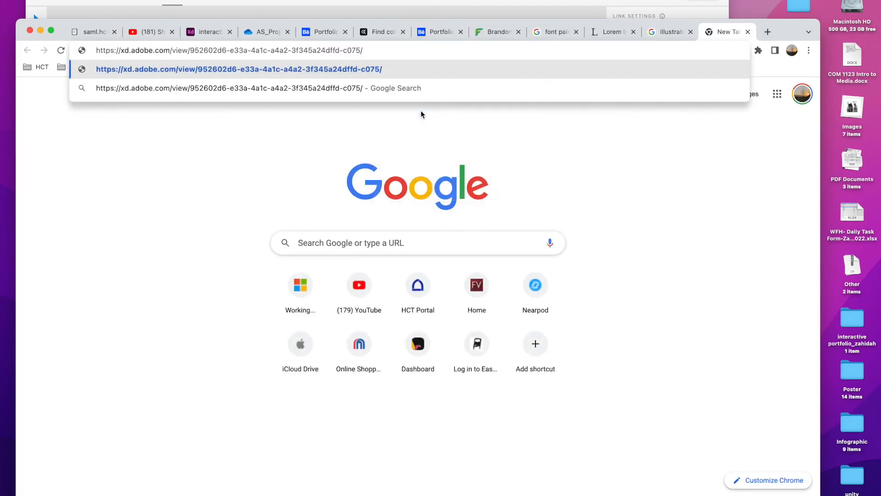
key(Return)
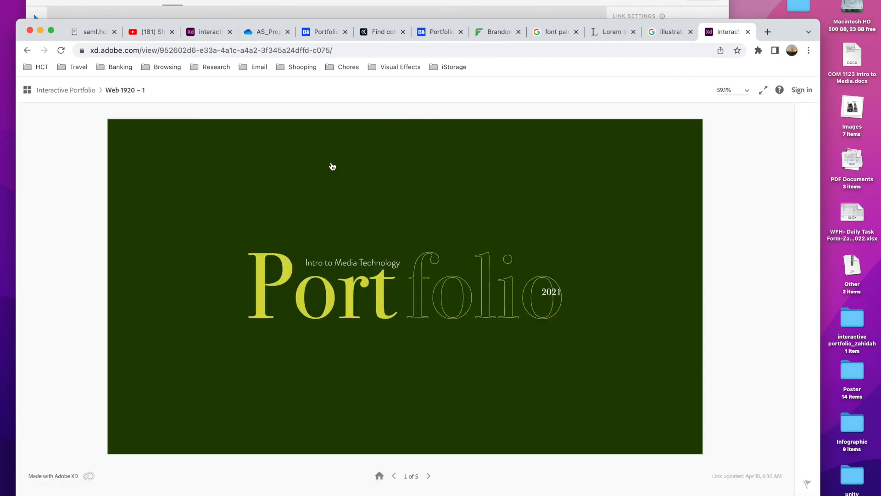
Test the shared prototype's navigation through the "Portfolio" title and the "HomePage", "Artworks" and "01" links
click(291, 302)
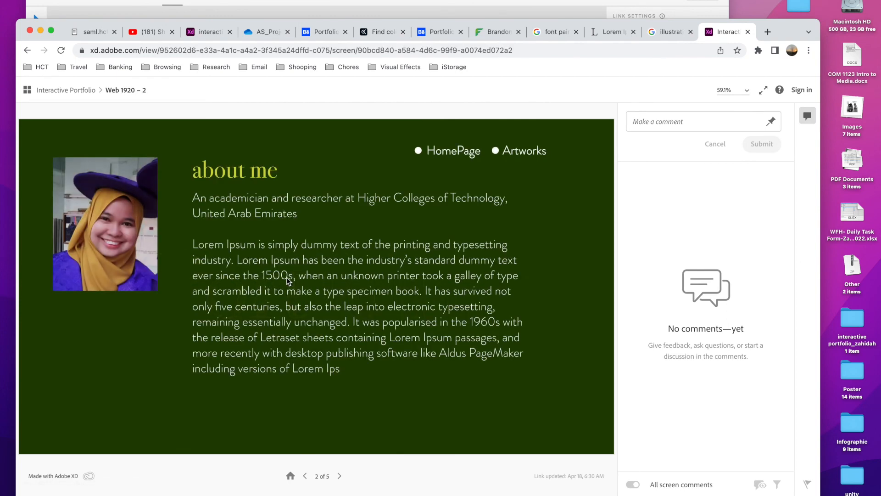
click(429, 157)
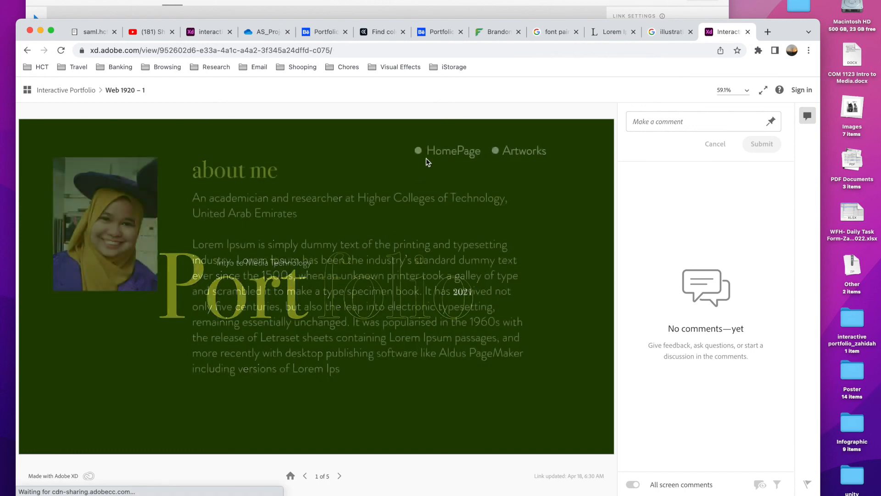
click(389, 275)
click(517, 150)
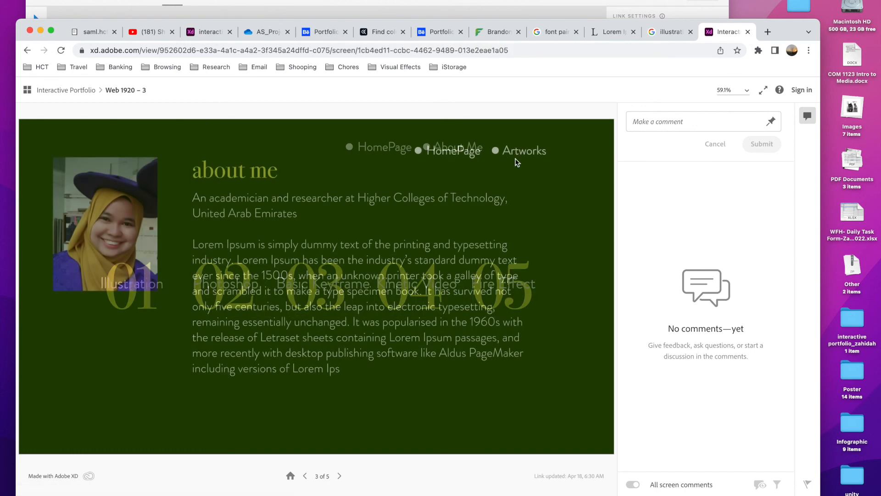
click(131, 295)
click(512, 154)
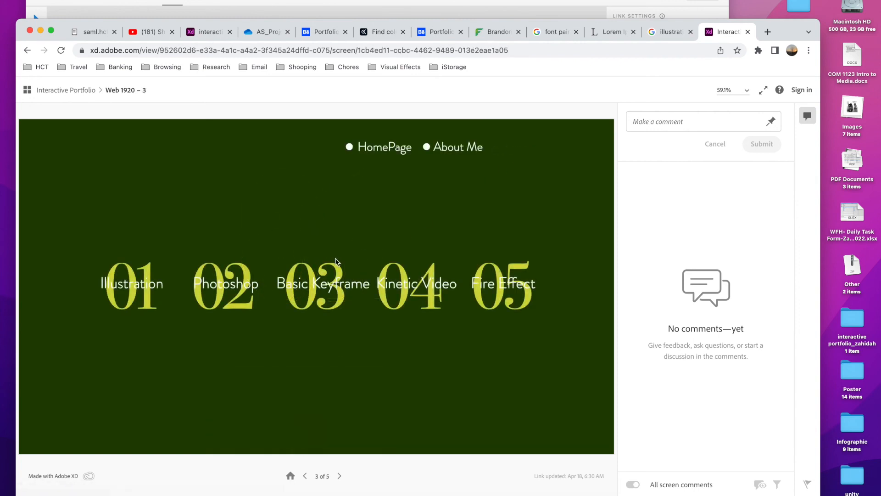
click(404, 149)
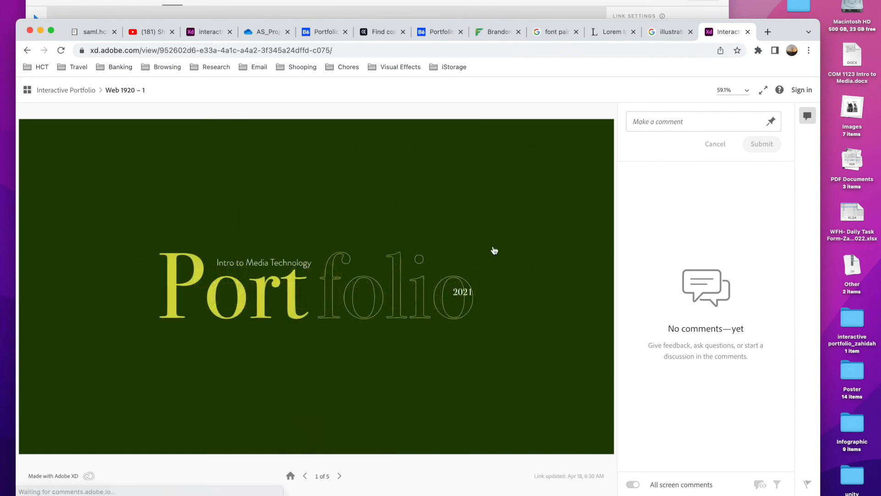